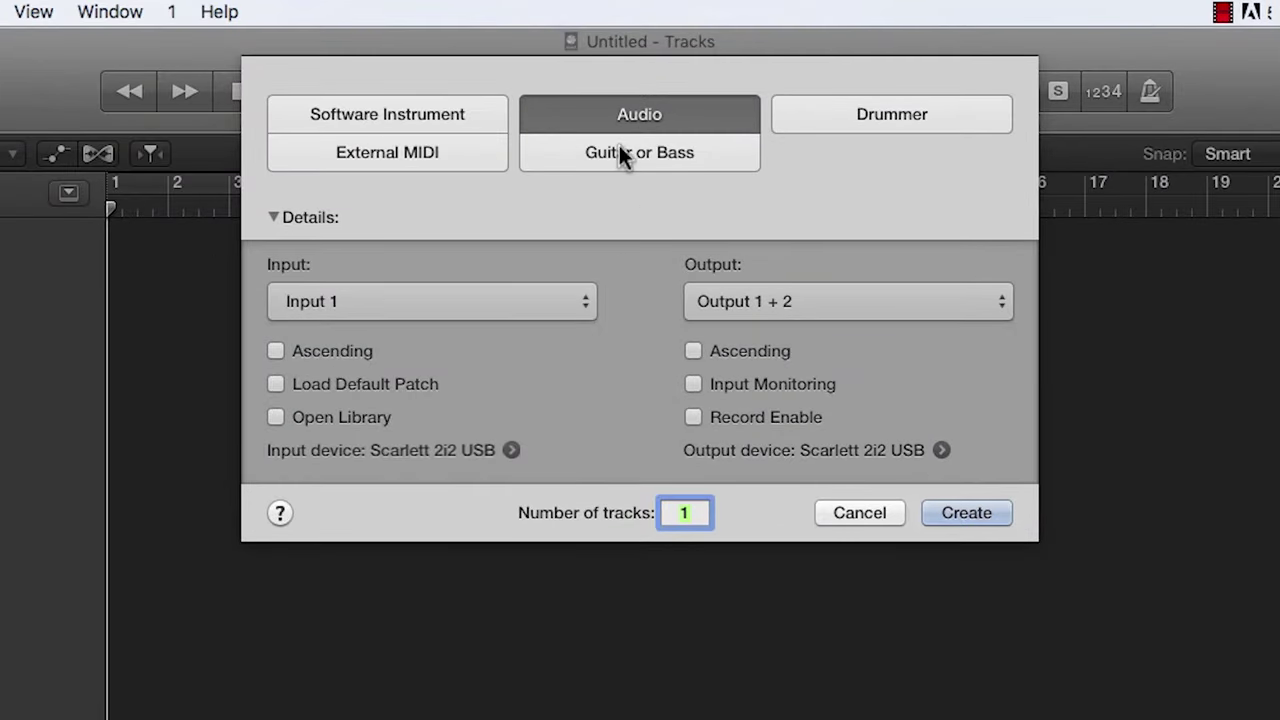
Create ten audio tracks with Input 1 as the input and Output 1 + 2 as the output.
left_click(555, 312)
left_click(560, 306)
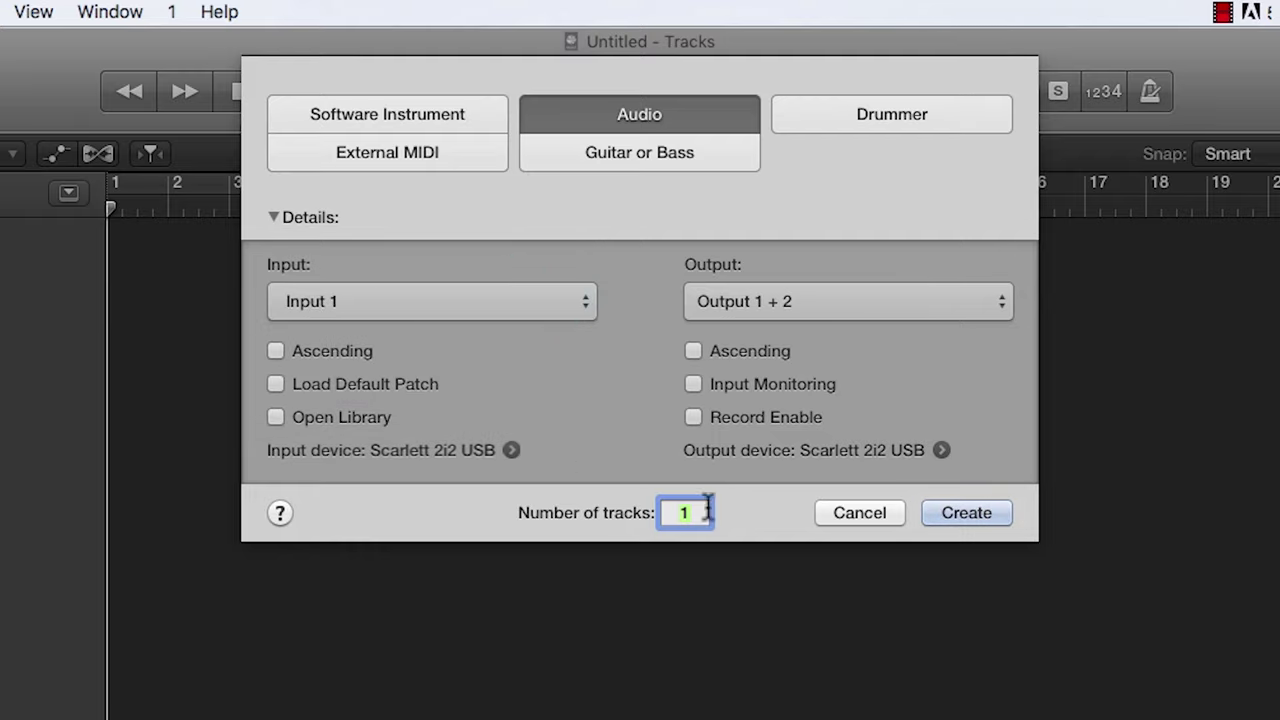
type("10")
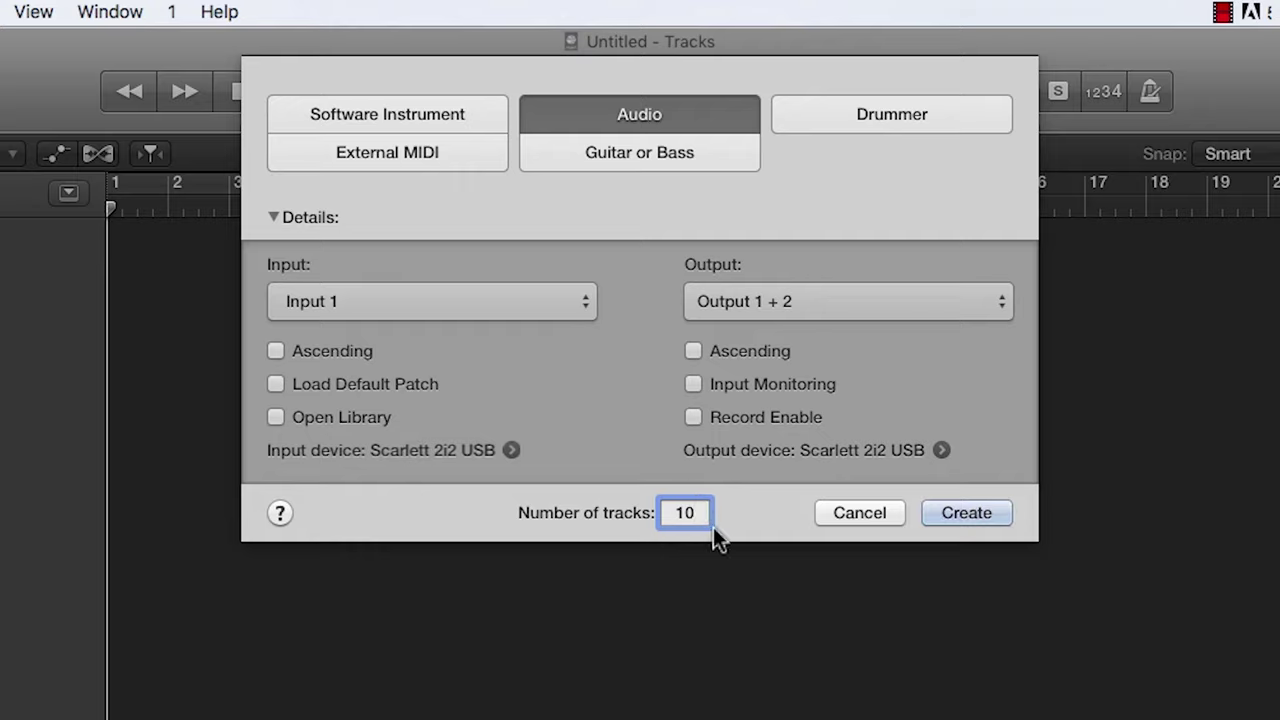
left_click(428, 308)
left_click(428, 310)
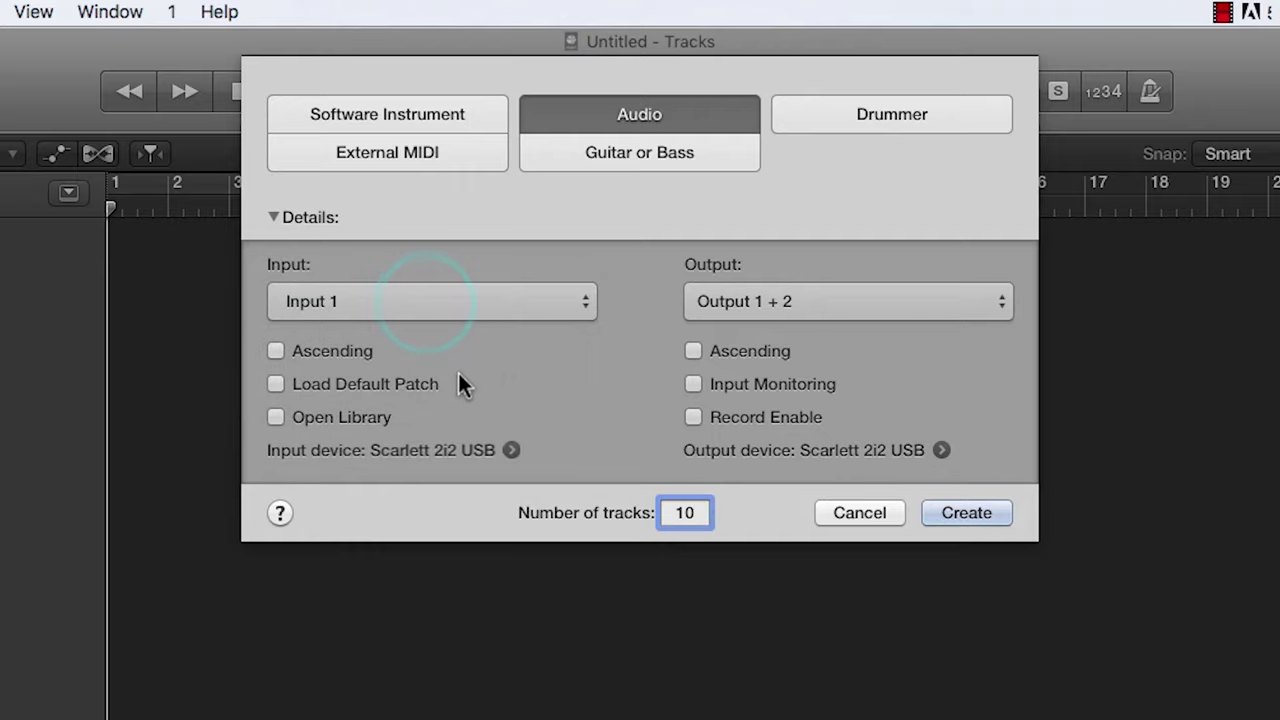
left_click(326, 352)
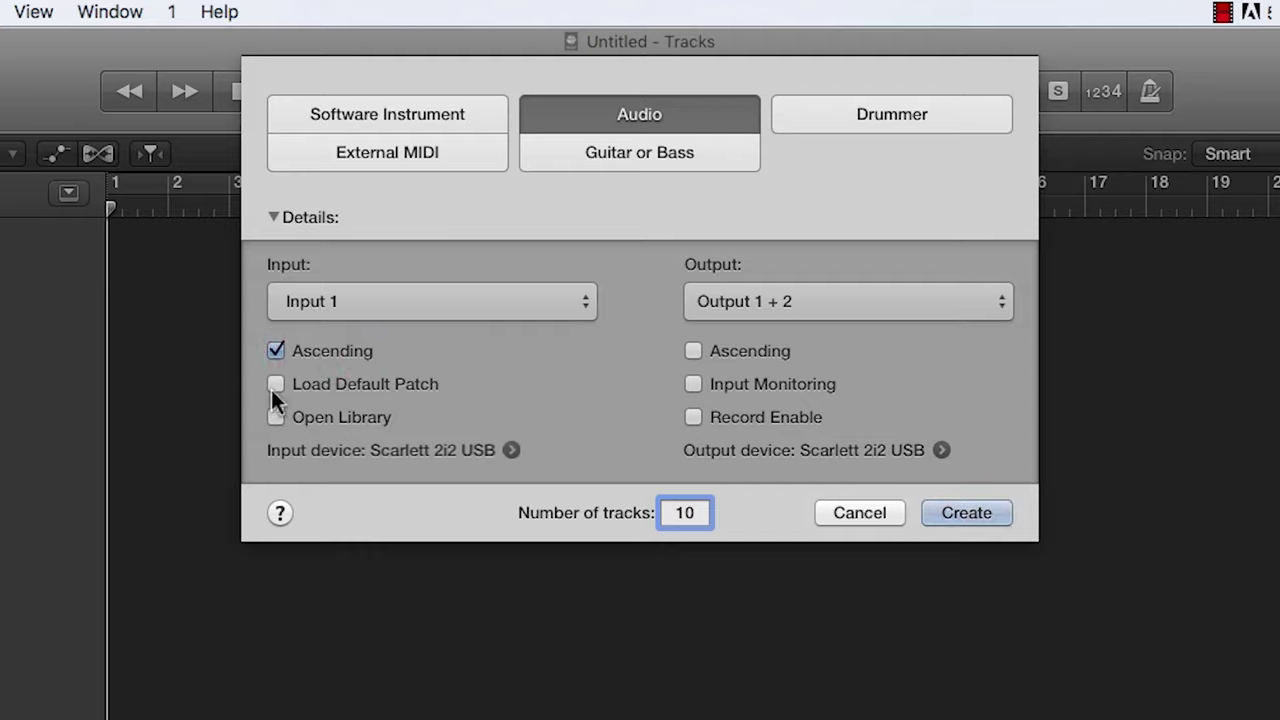
left_click(330, 351)
left_click(970, 509)
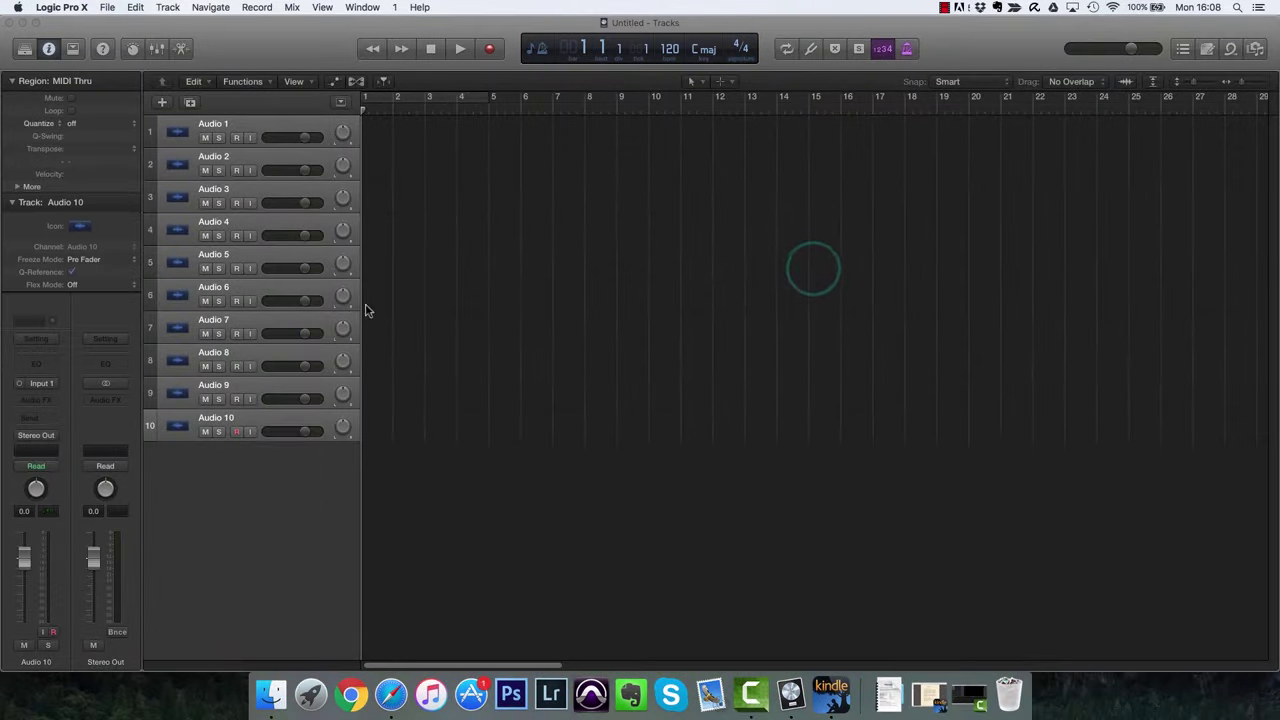
Delete tracks Audio 2 through Audio 10, keeping only Audio 1.
left_click(298, 500)
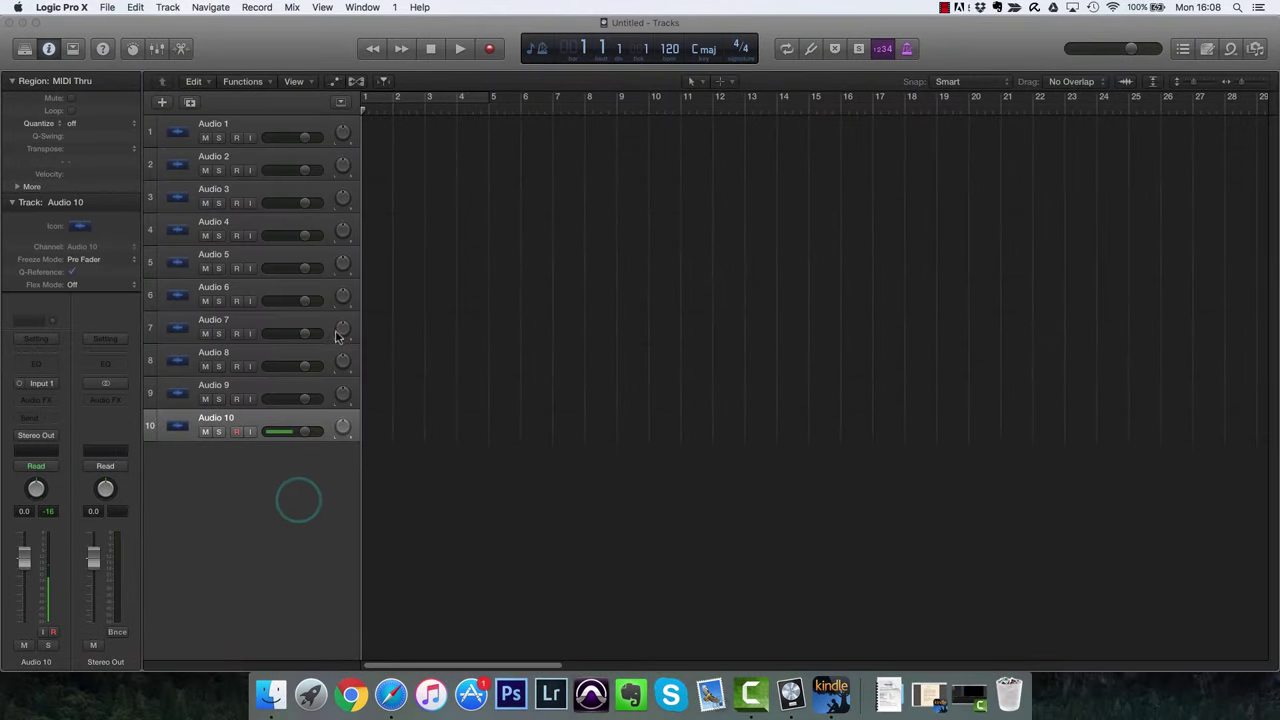
left_click(322, 163, "shift")
key("super+BackSpace")
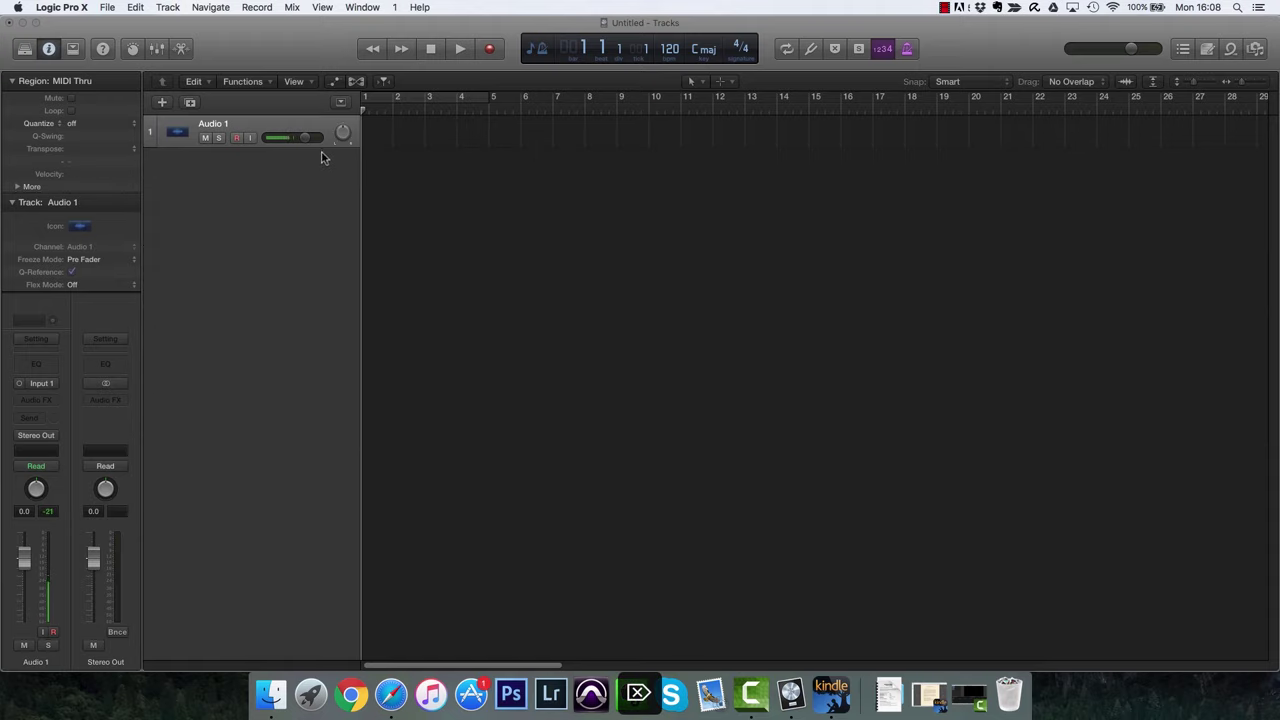
Add three more audio tracks below Audio 1 directly in the track header area.
left_click(164, 103)
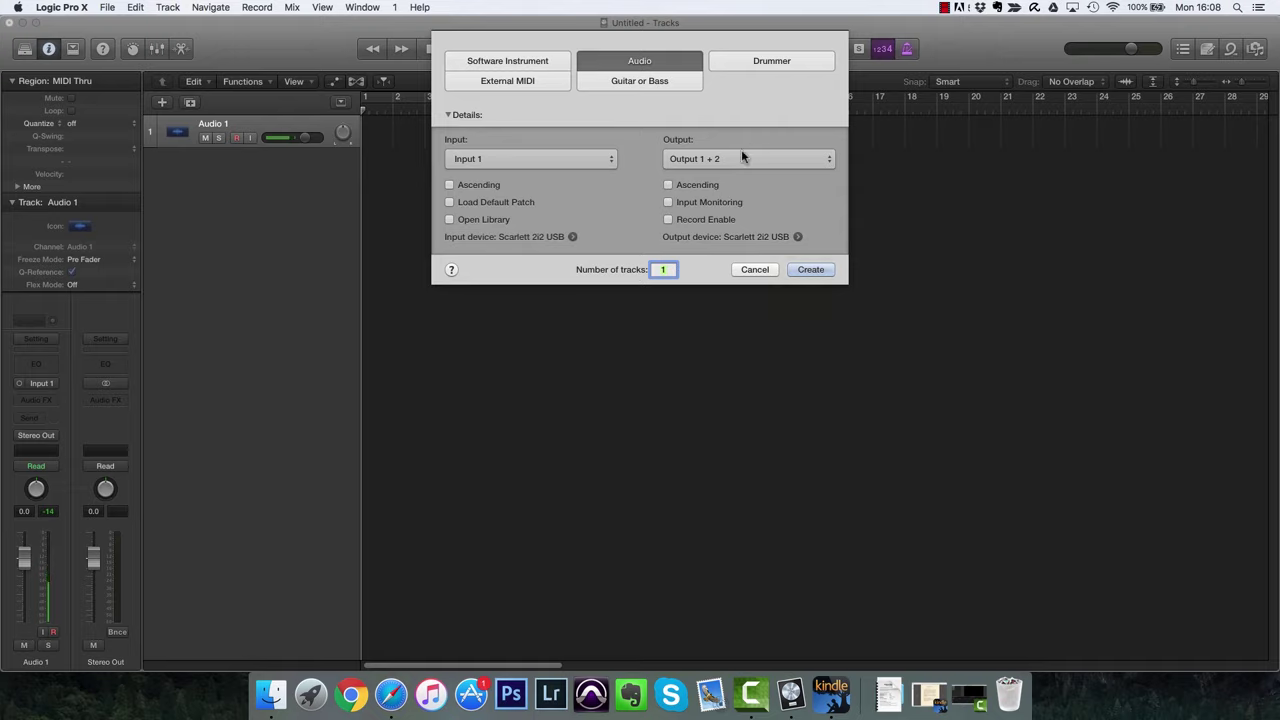
left_click(755, 269)
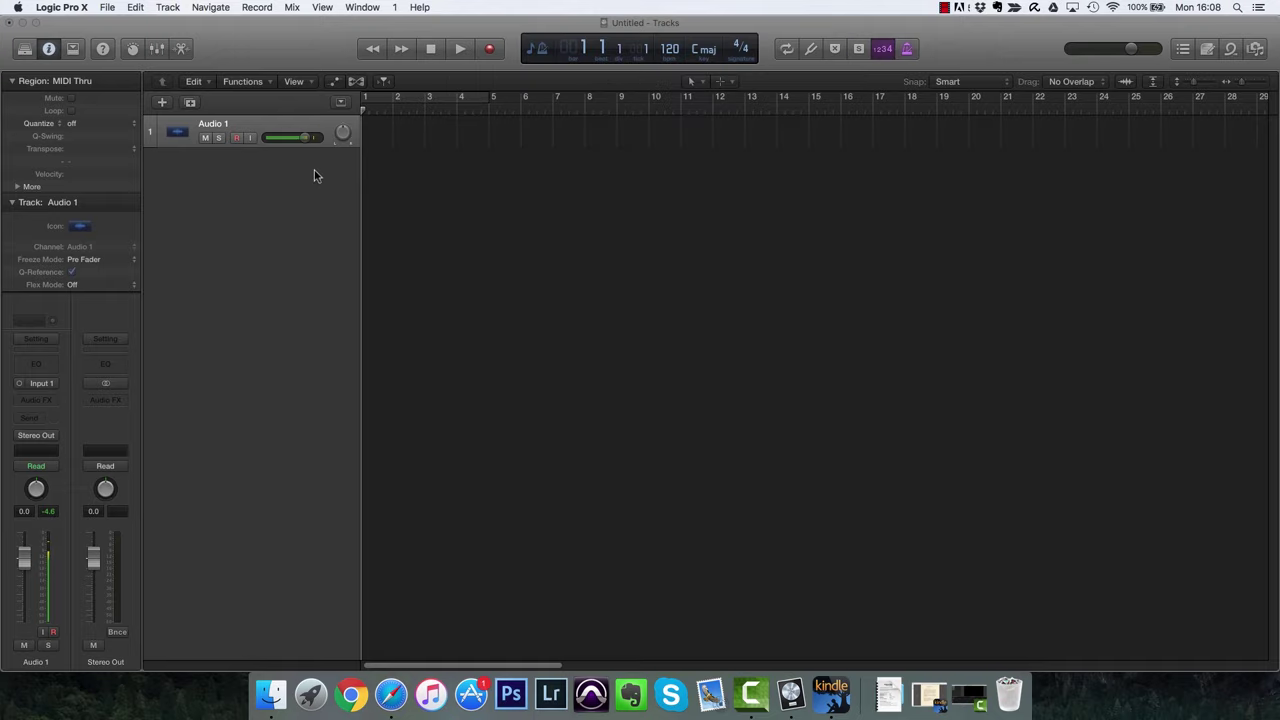
double_click(313, 222)
double_click(313, 265)
double_click(313, 304)
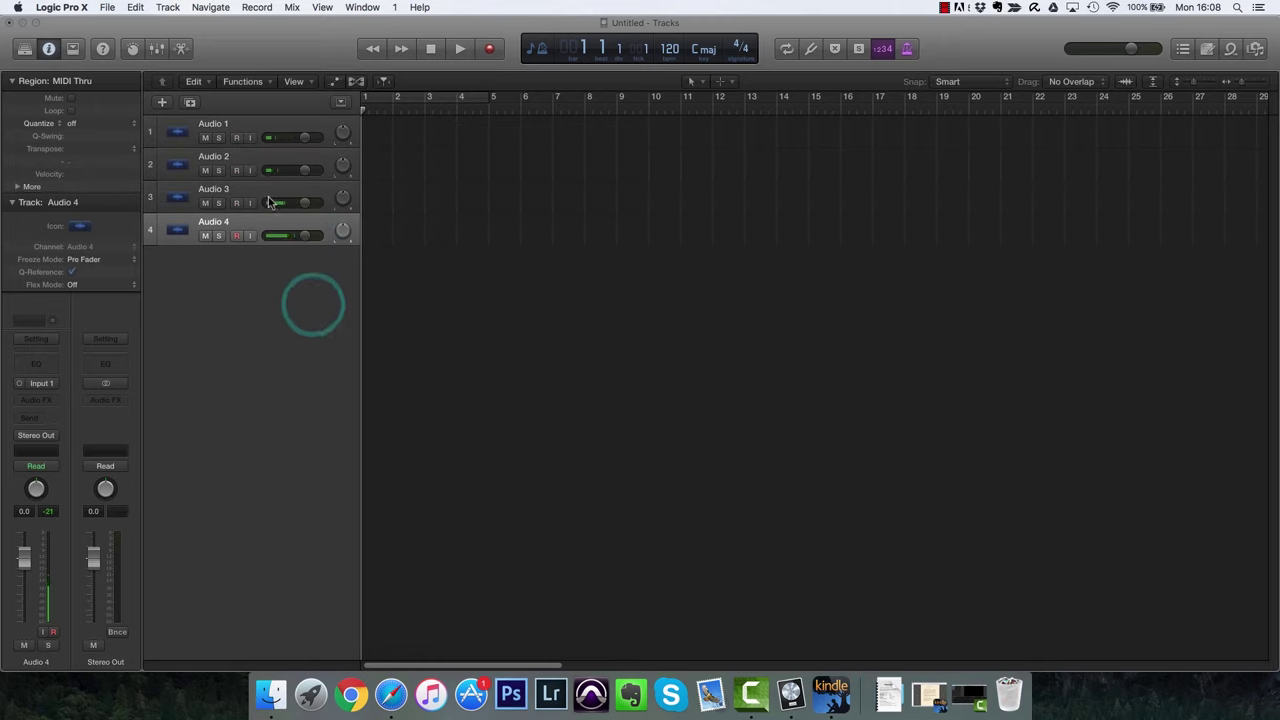
Delete tracks Audio 2 through Audio 4 and enlarge the height of the Audio 1 track.
left_click(275, 155, "shift")
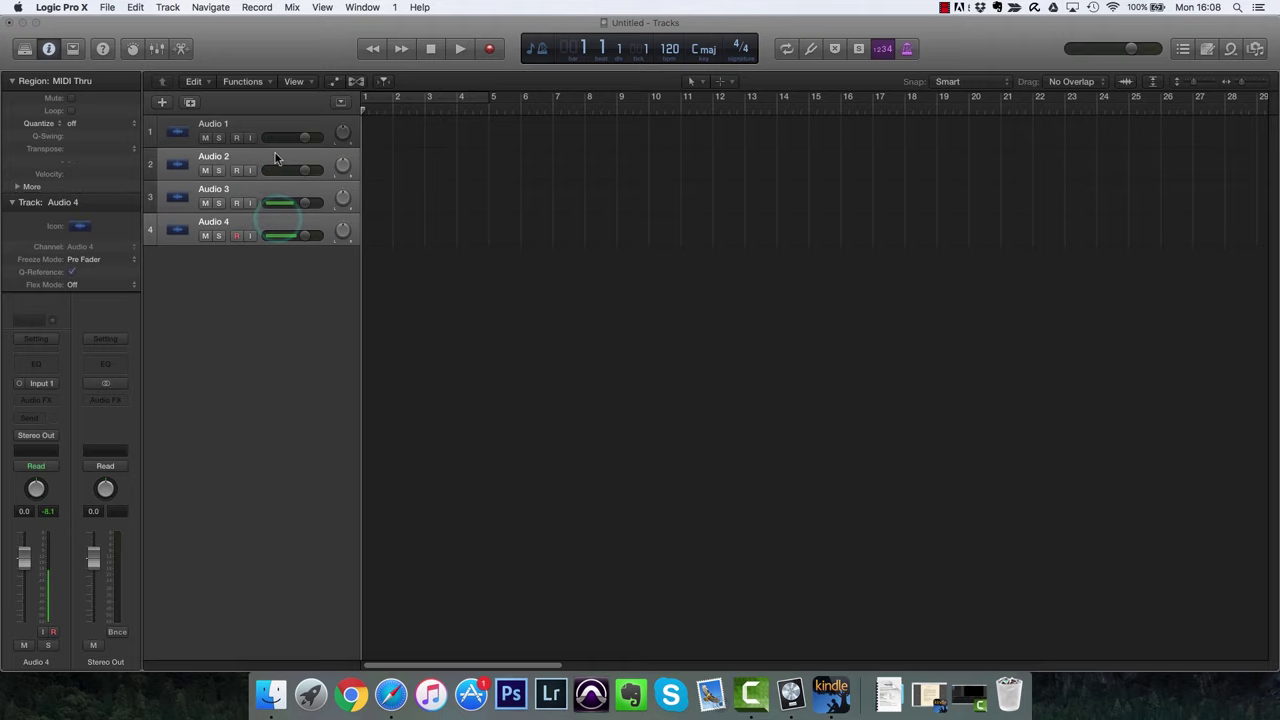
key("BackSpace")
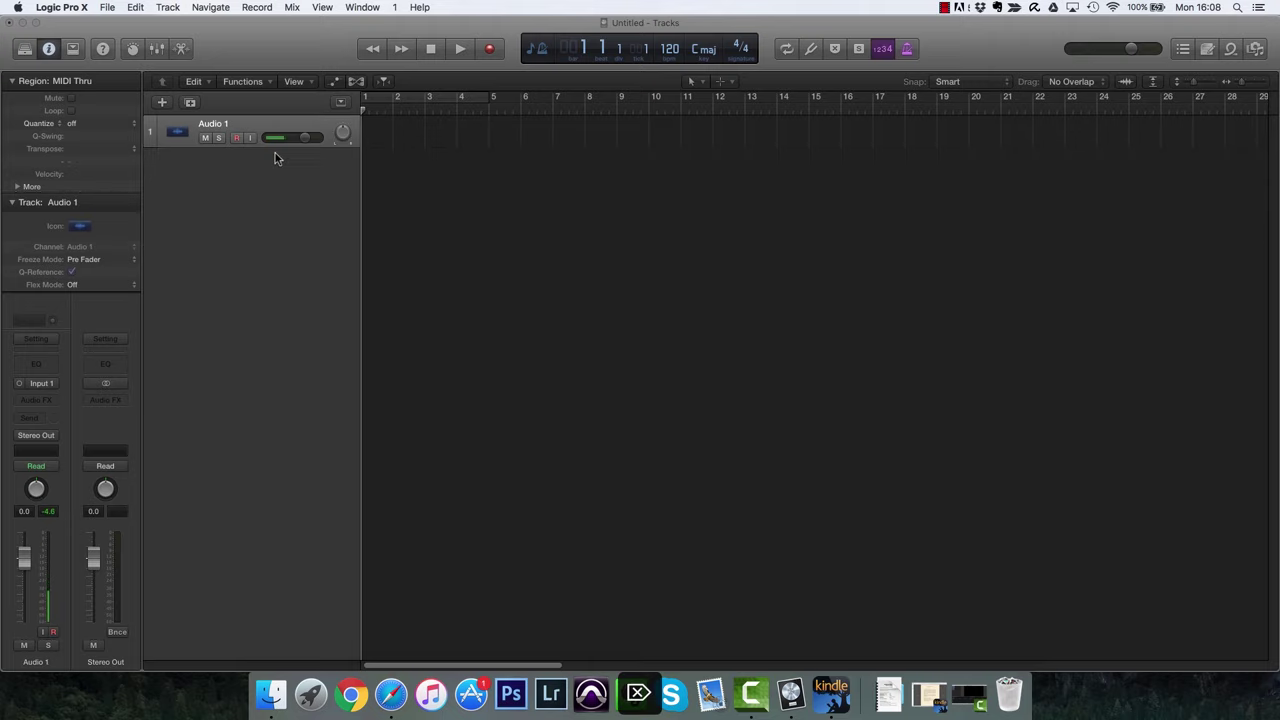
left_click_drag(320, 147, 310, 442)
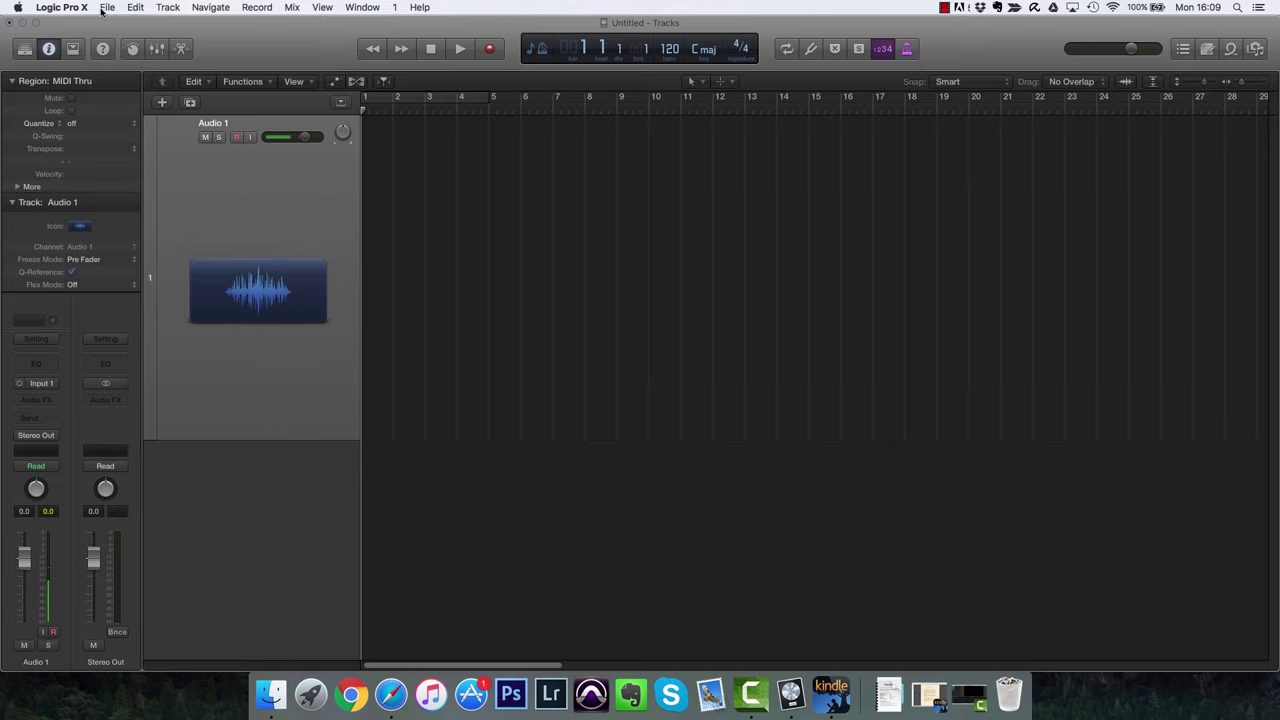
Open the audio device preferences and set the I/O buffer size to 32 samples.
left_click(105, 8)
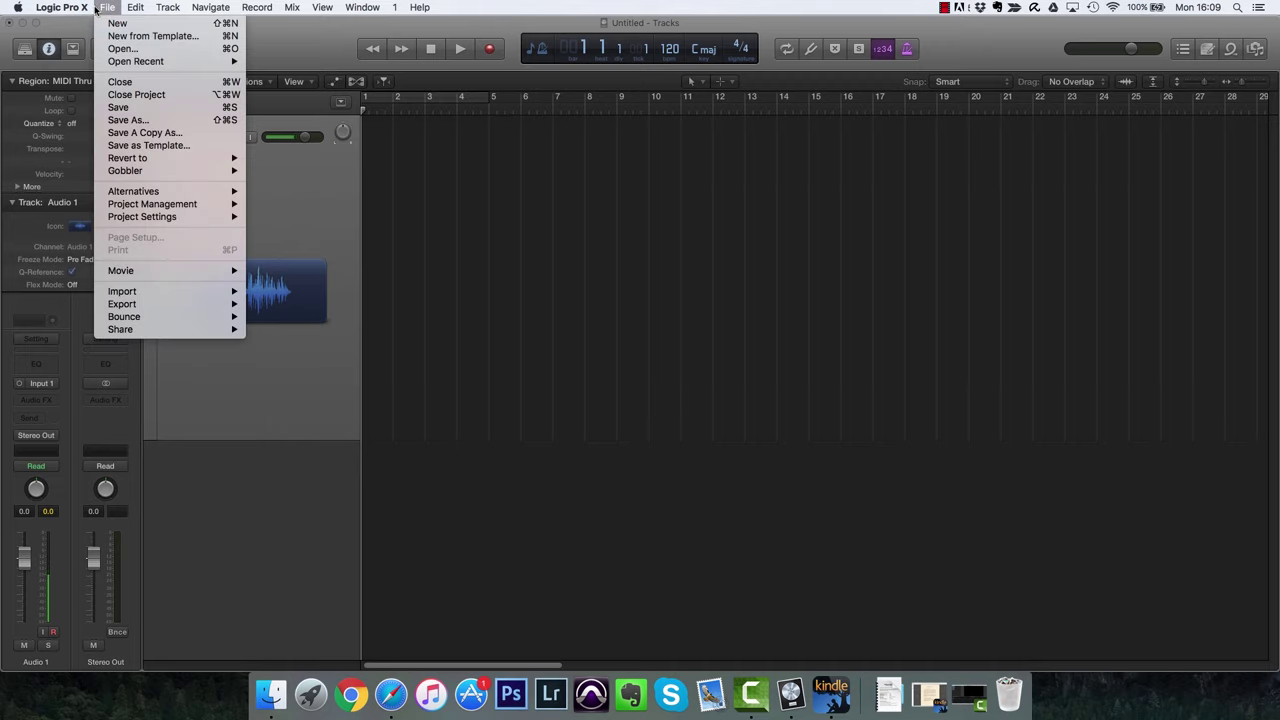
mouse_move(91, 8)
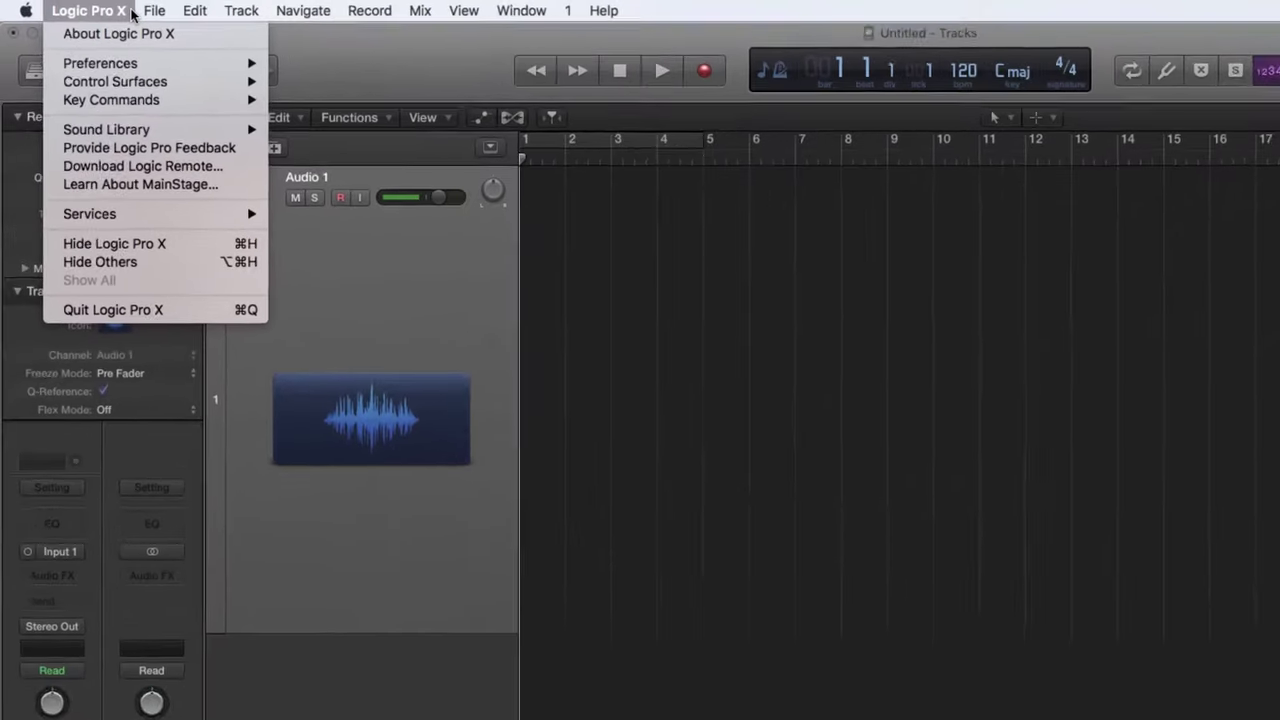
mouse_move(143, 70)
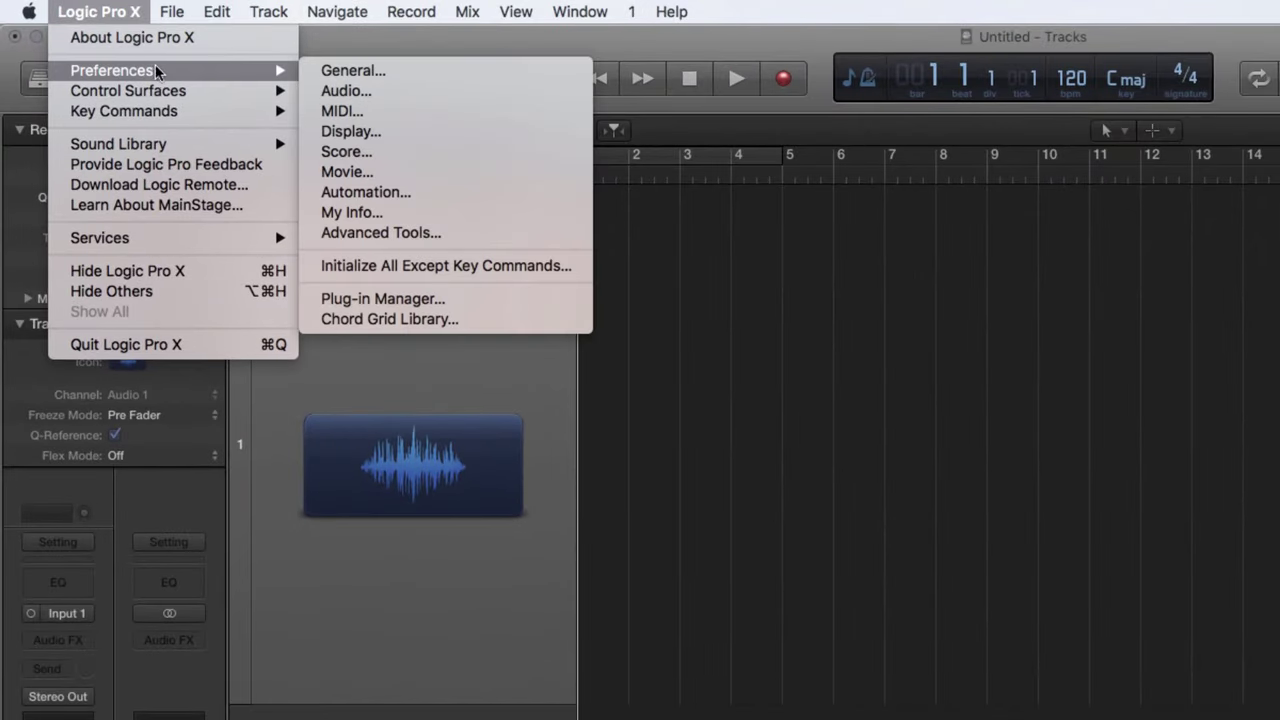
left_click(355, 92)
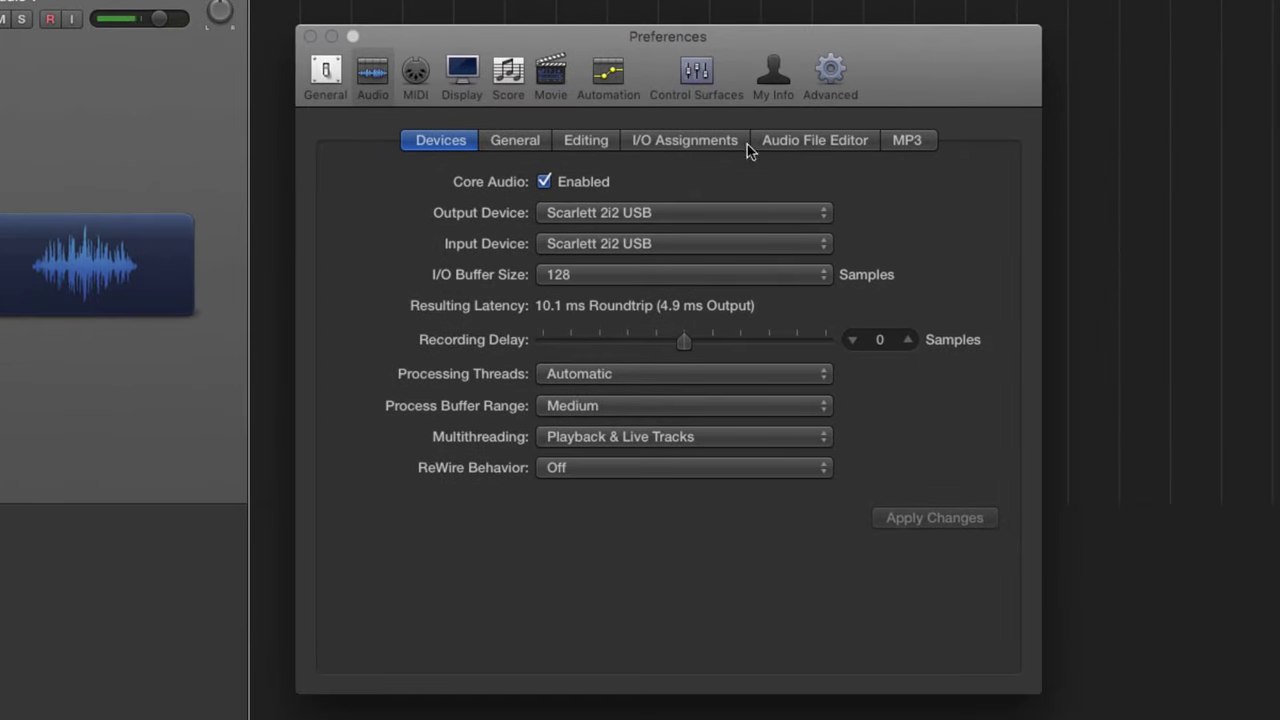
left_click(720, 215)
left_click(733, 213)
left_click(570, 275)
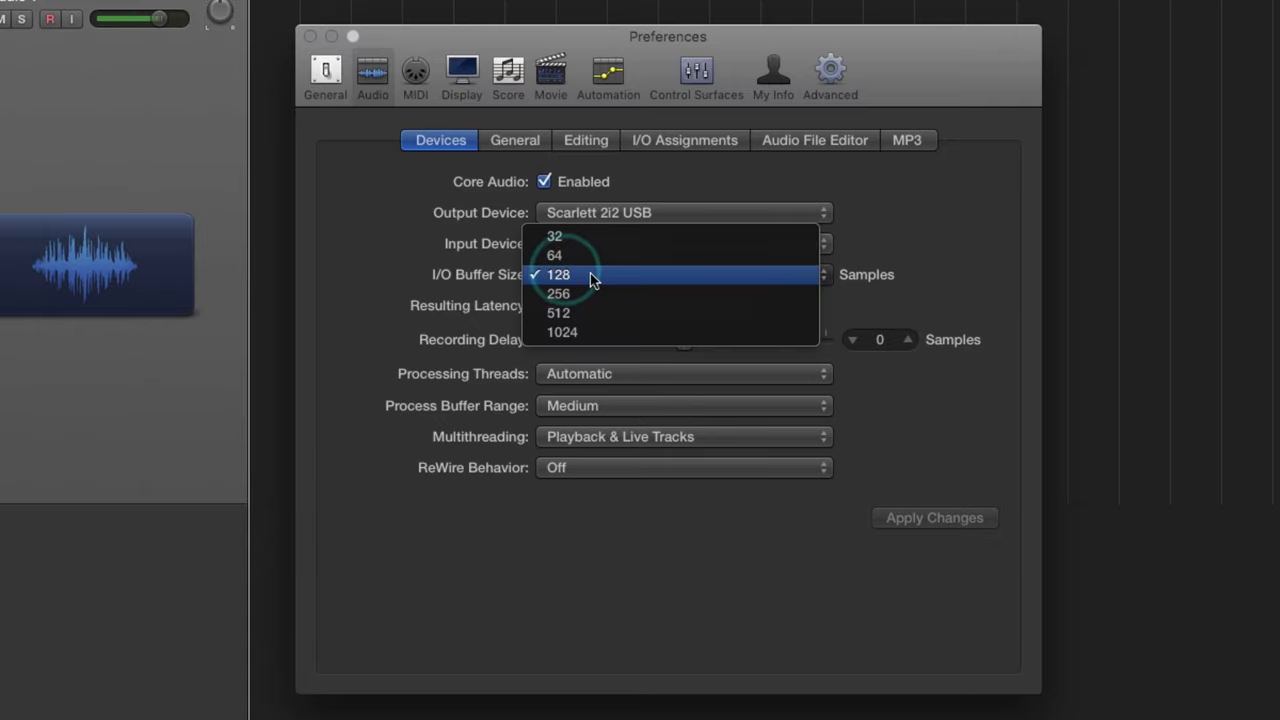
left_click(577, 237)
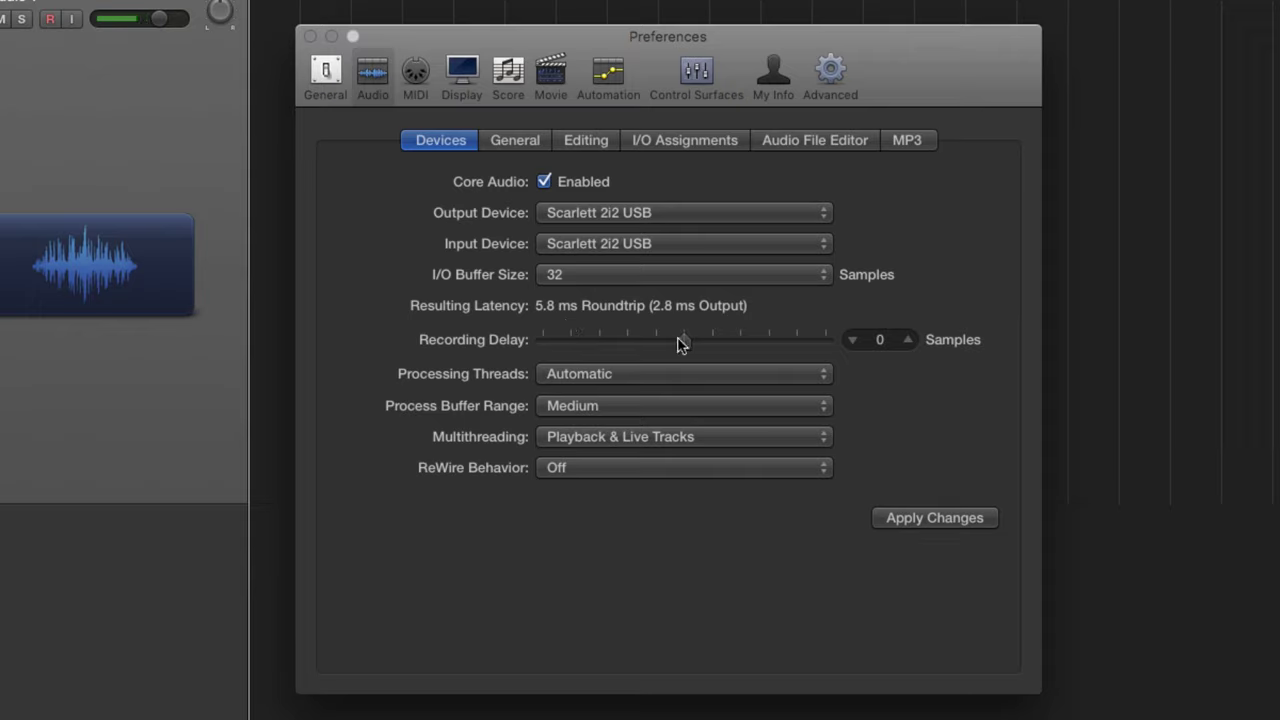
Try an I/O buffer size of 1024 samples and set it back to 32.
left_click(670, 286)
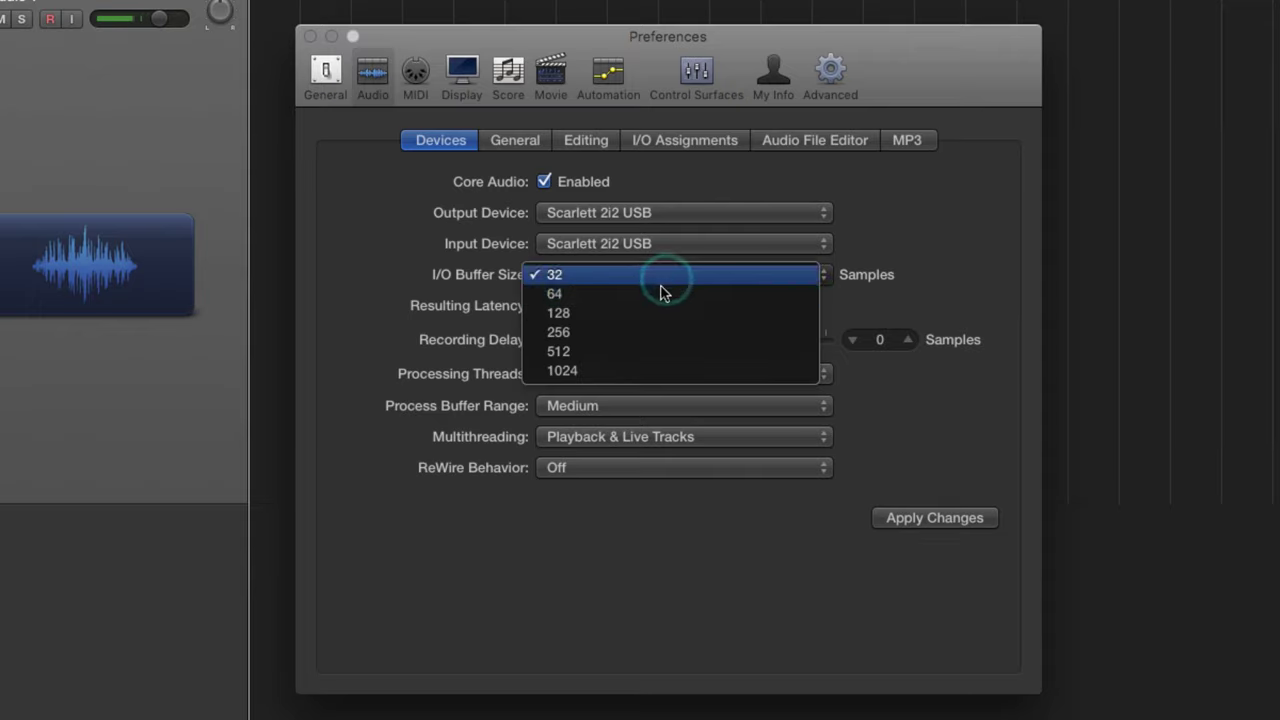
left_click(609, 370)
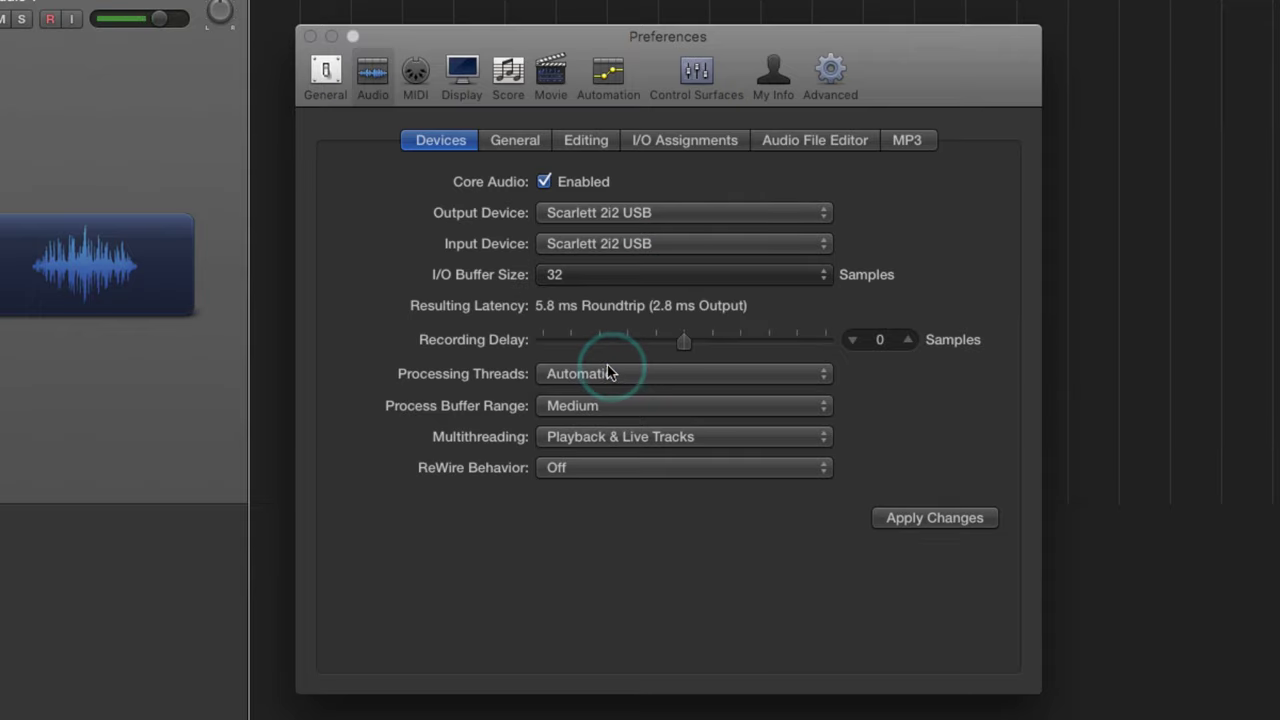
left_click(583, 277)
left_click(575, 177)
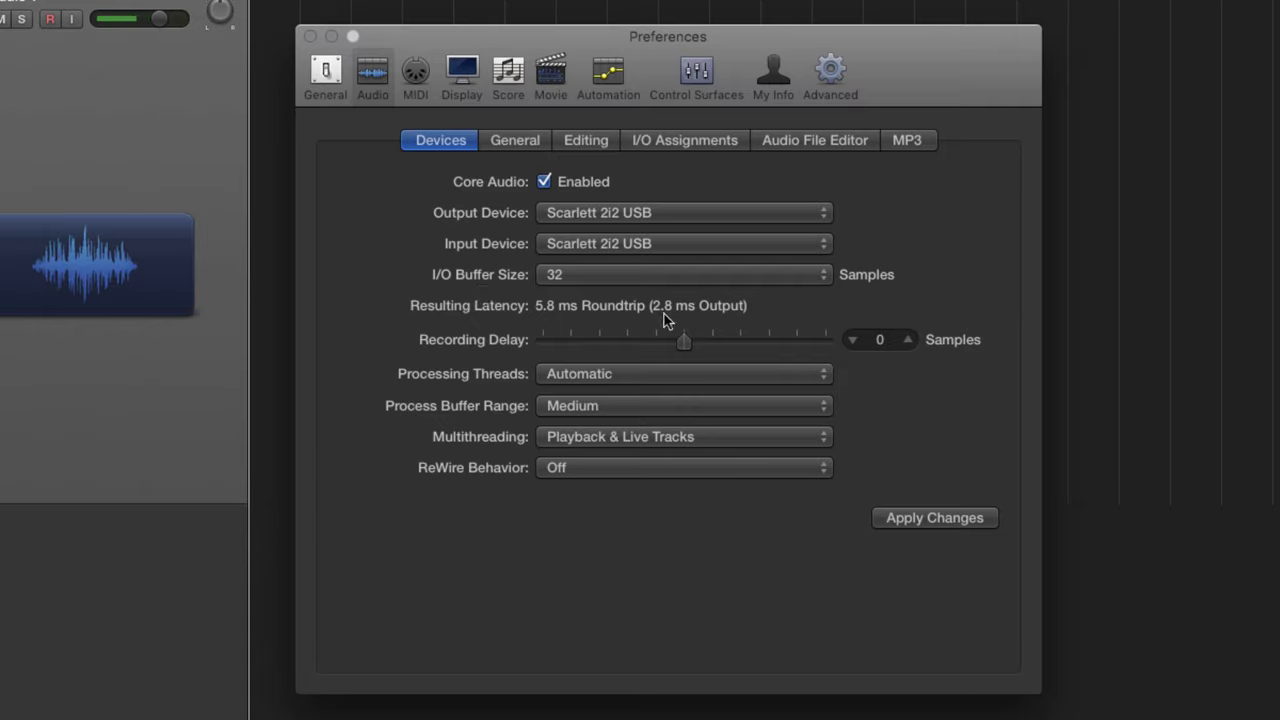
Set the recording delay to 0 samples, apply the audio device changes and close the preferences.
mouse_move(689, 346)
left_mouse_down()
mouse_move(586, 346)
mouse_move(717, 346)
mouse_move(674, 342)
mouse_move(684, 338)
left_mouse_up()
left_click(880, 341)
type("0")
key("Return")
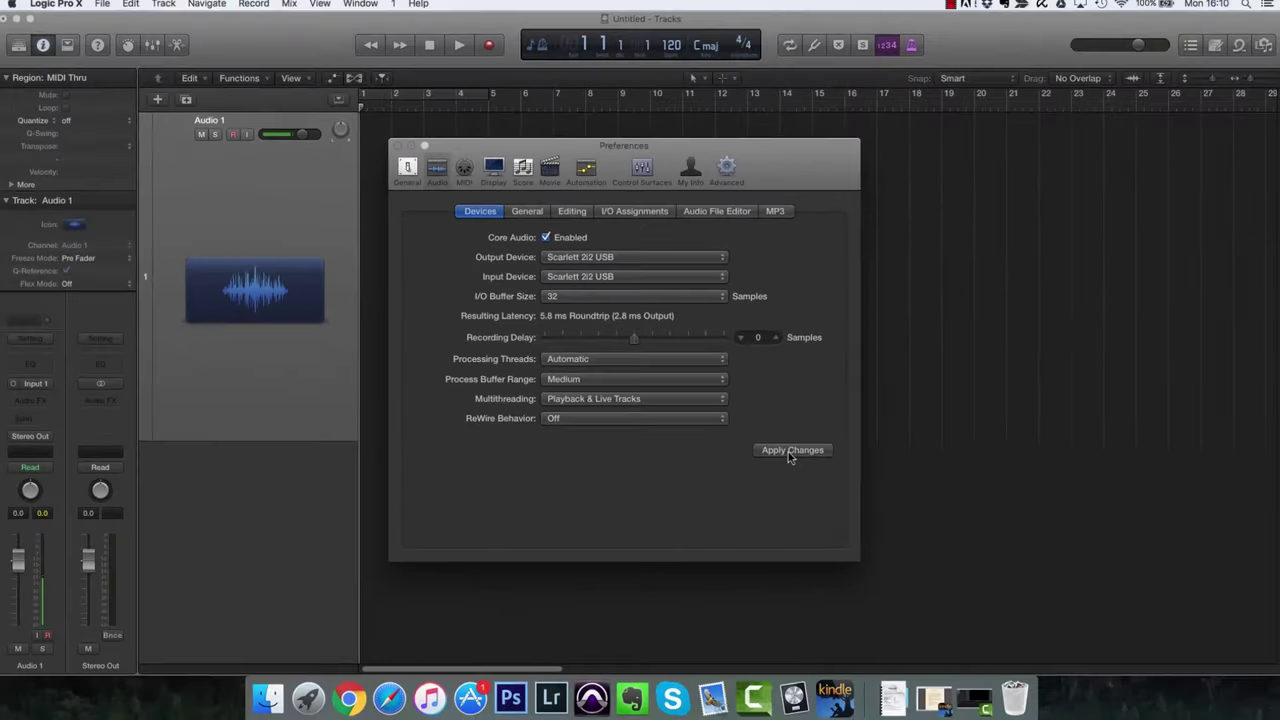
left_click(934, 517)
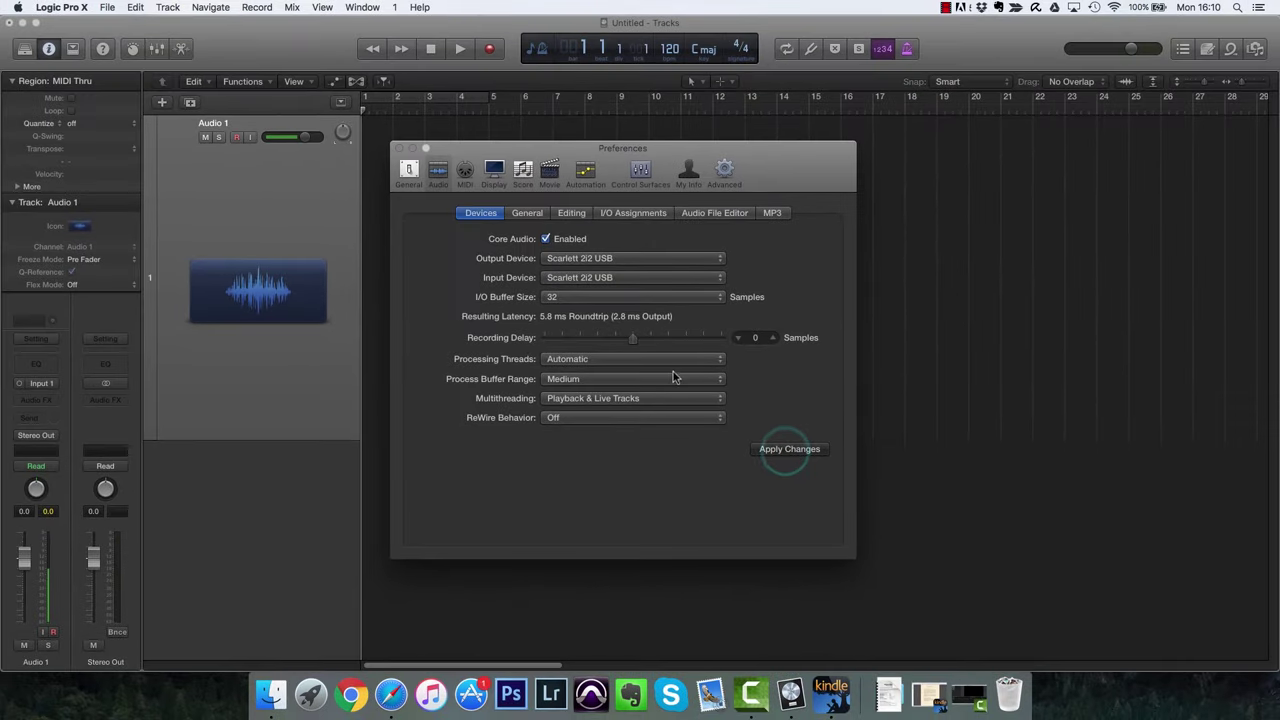
left_click(399, 148)
Toggle record enable on Audio 1 and add a second audio track below it.
left_click(288, 177)
left_click(237, 138)
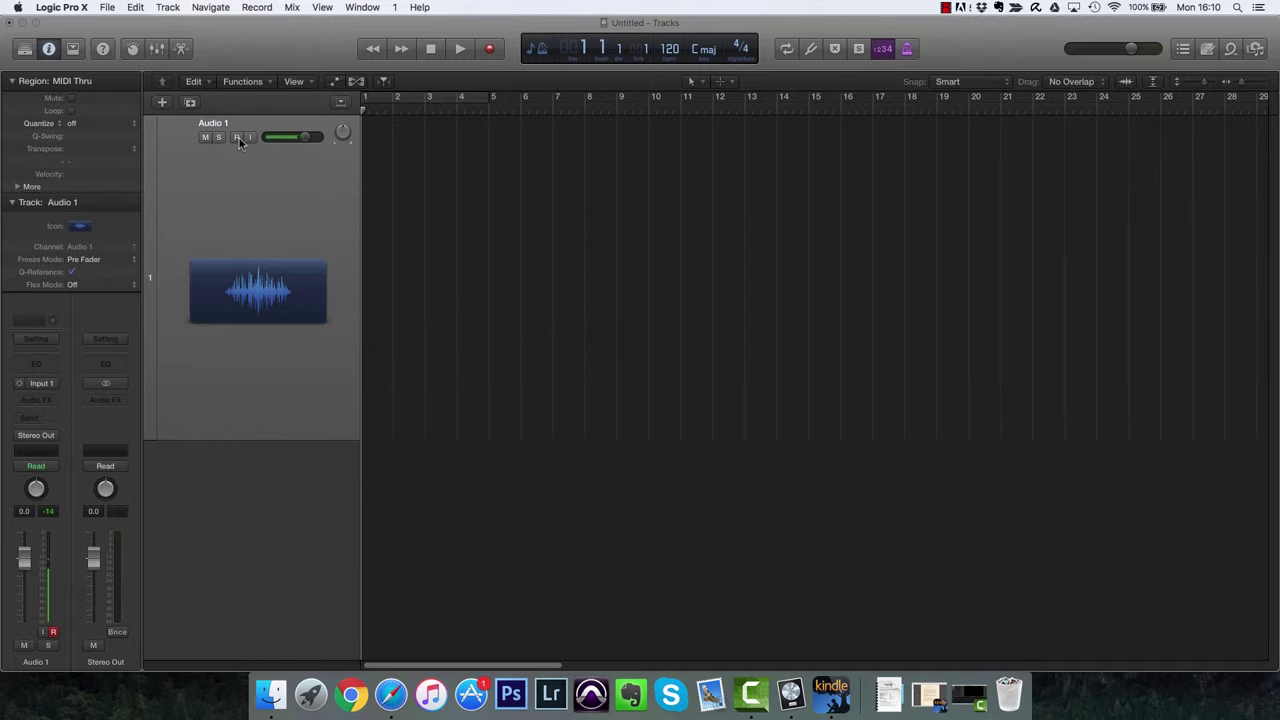
left_click(240, 173)
left_click(237, 138)
double_click(256, 475)
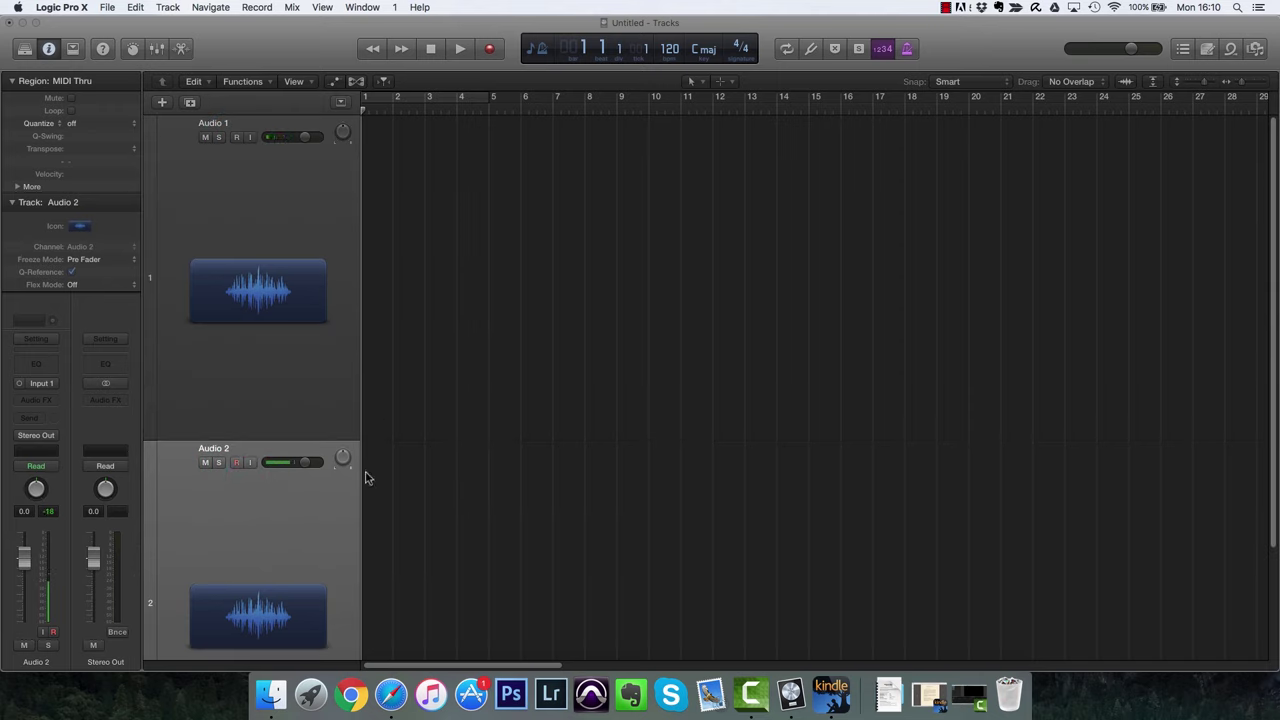
Record a take of about two bars on Audio 2, turning off the count-in and the metronome click.
left_click(489, 48)
left_click(881, 49)
left_click(905, 50)
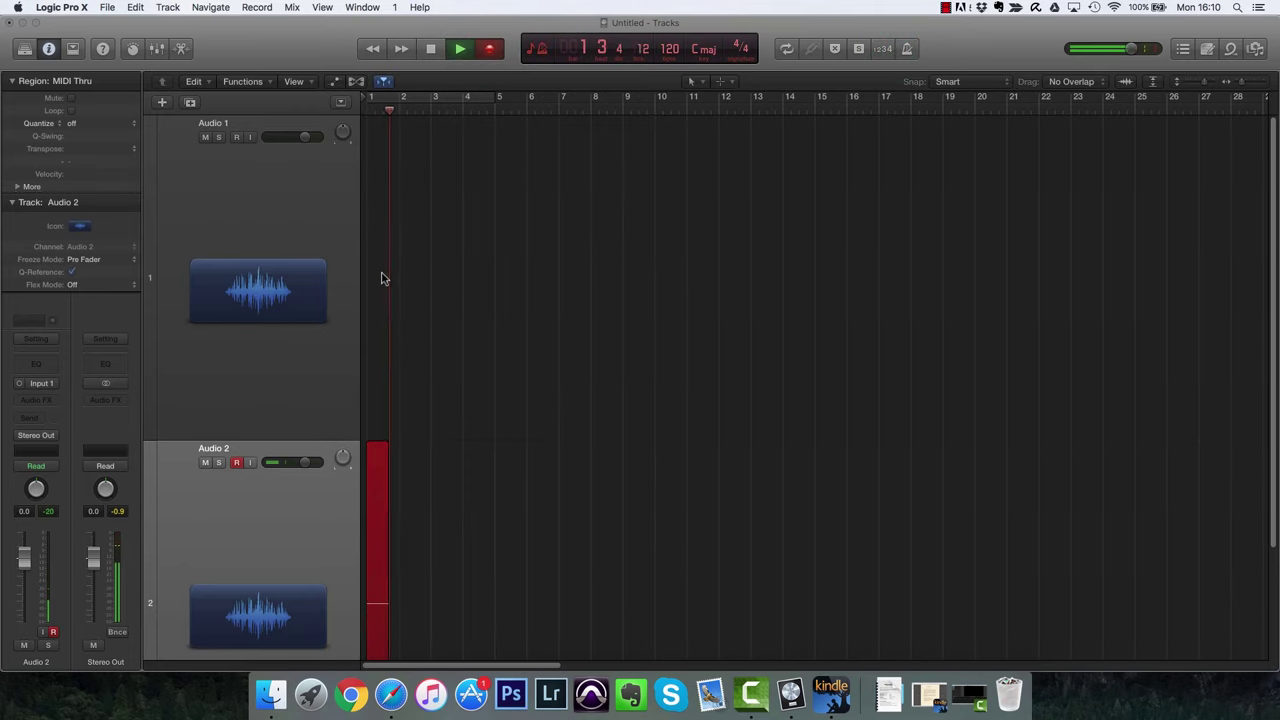
left_click(430, 48)
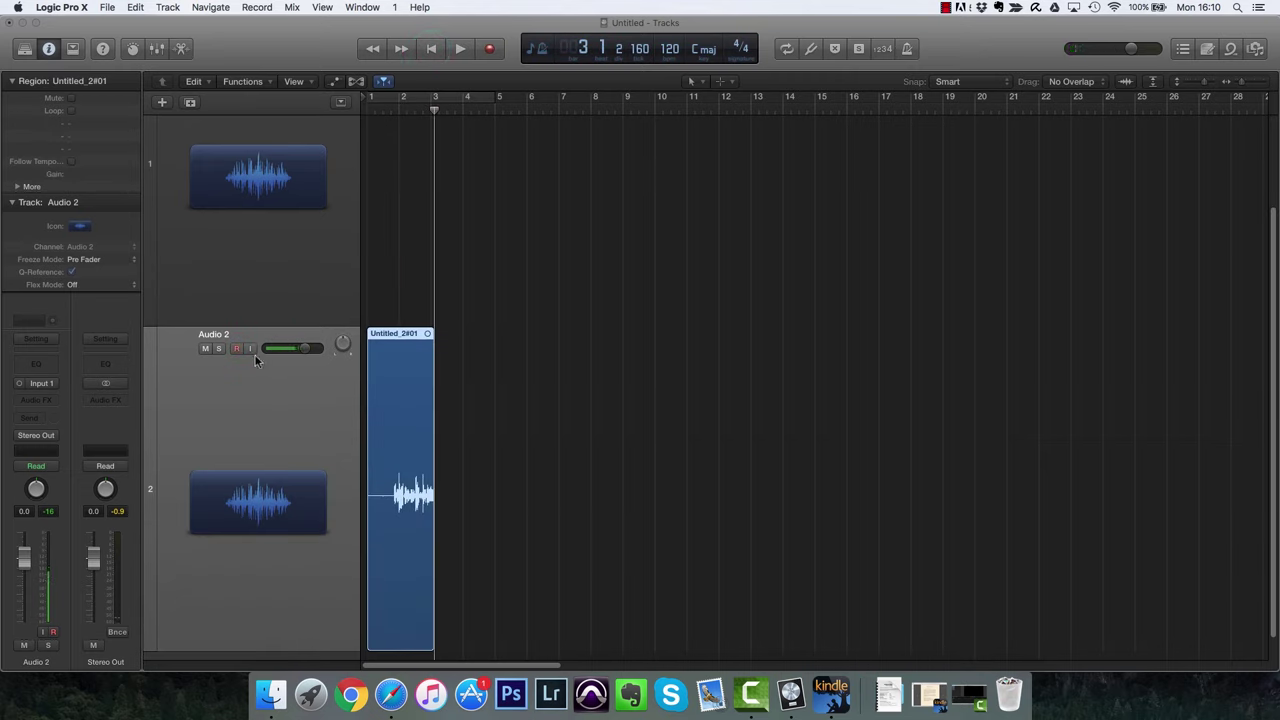
Set the input of the Audio 1 track to Input 2.
scroll(258, 330, "up", 4)
left_click(228, 197)
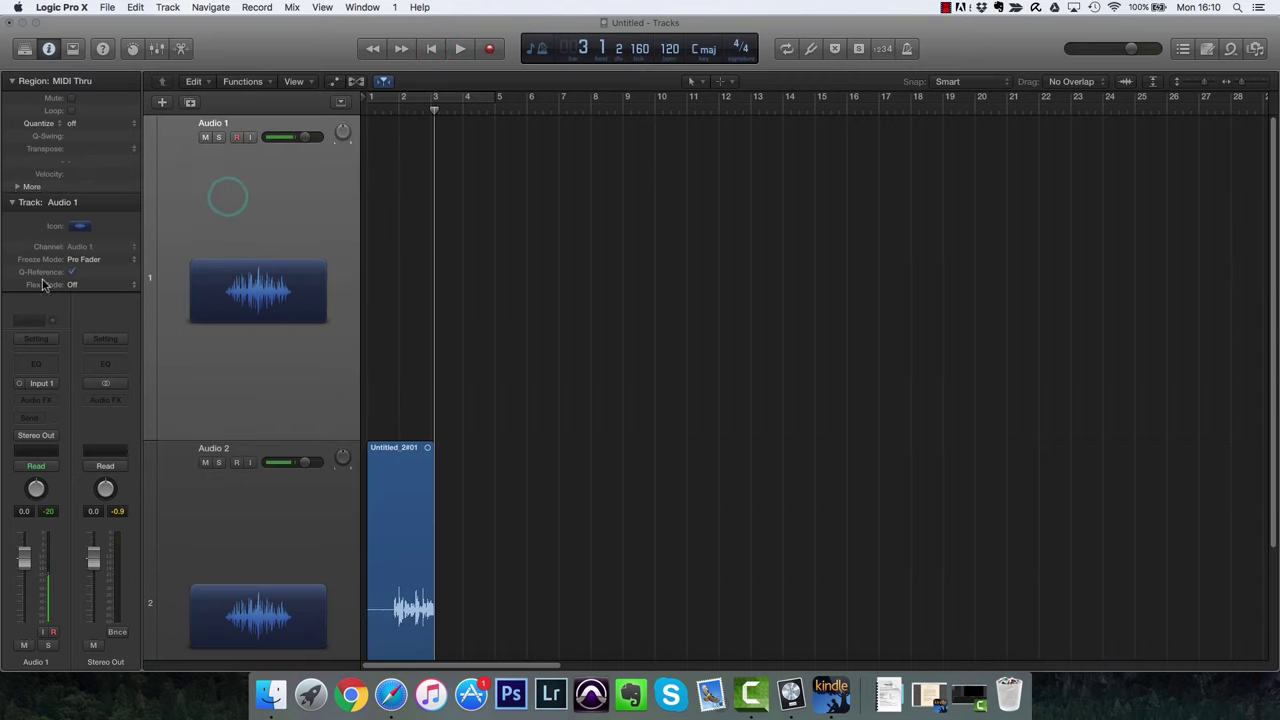
left_click(35, 388)
mouse_move(60, 420)
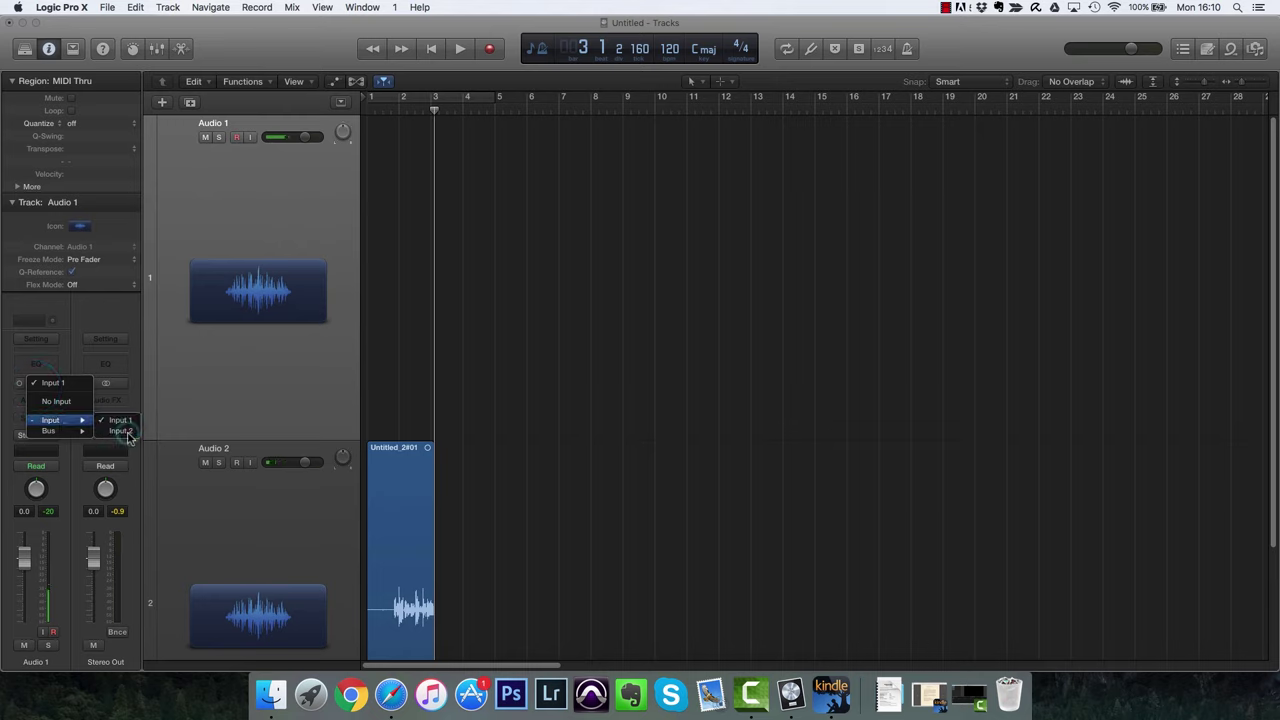
left_click(123, 431)
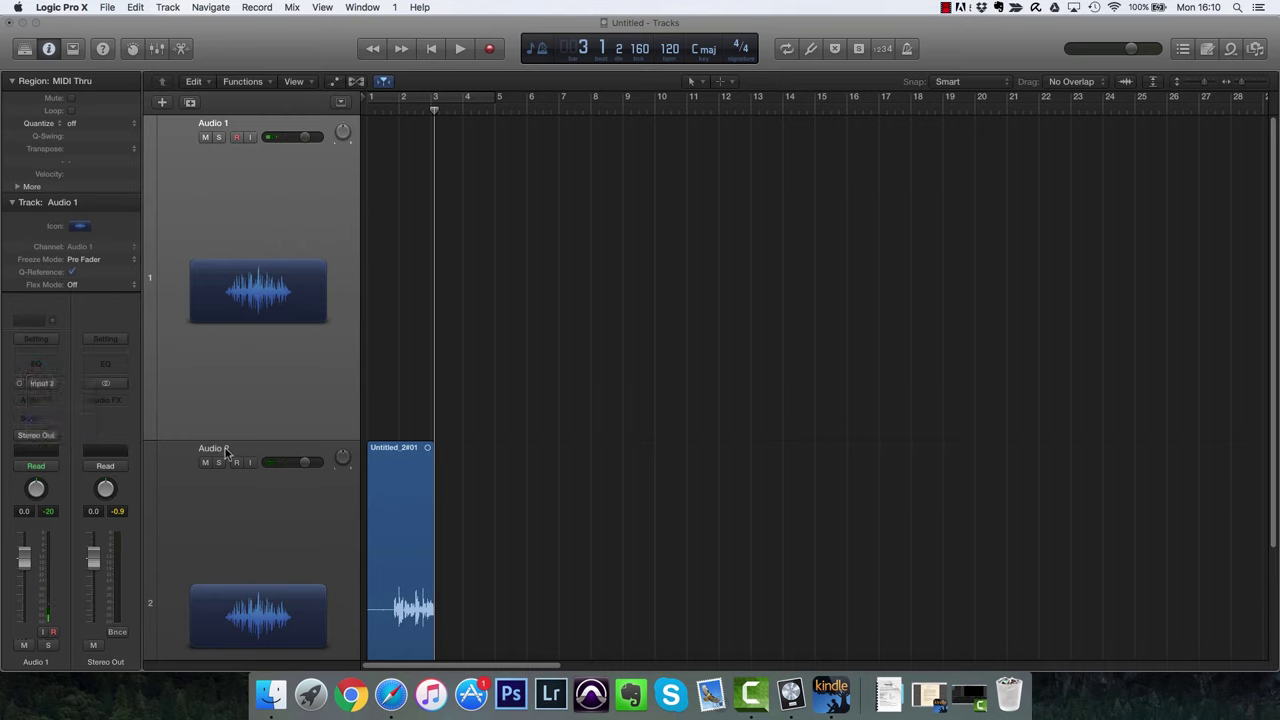
Record-enable both audio tracks and record a take of about two bars on them simultaneously from the project start.
left_click(236, 137)
key("Return")
left_click(489, 52)
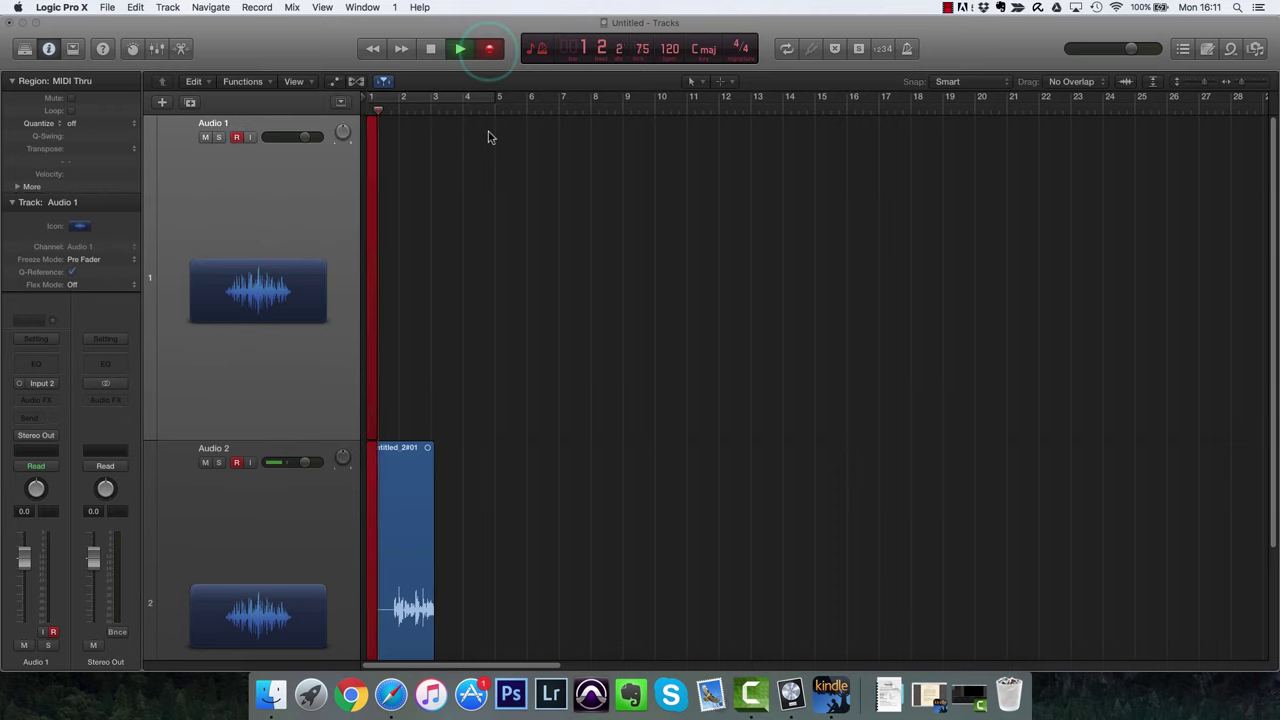
left_click(429, 50)
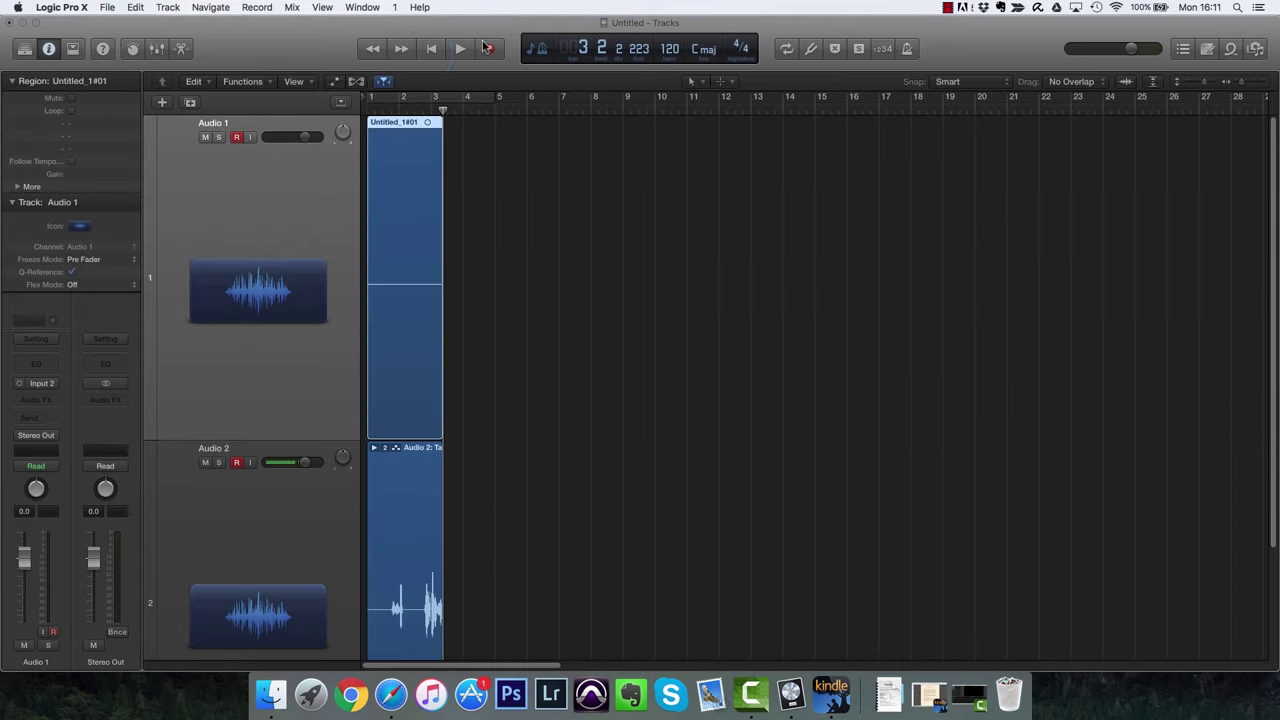
Return to the project start and delete the recordings on Audio 1 and Audio 2, including their audio files on disk.
key("Return")
left_click(418, 362)
key("Delete")
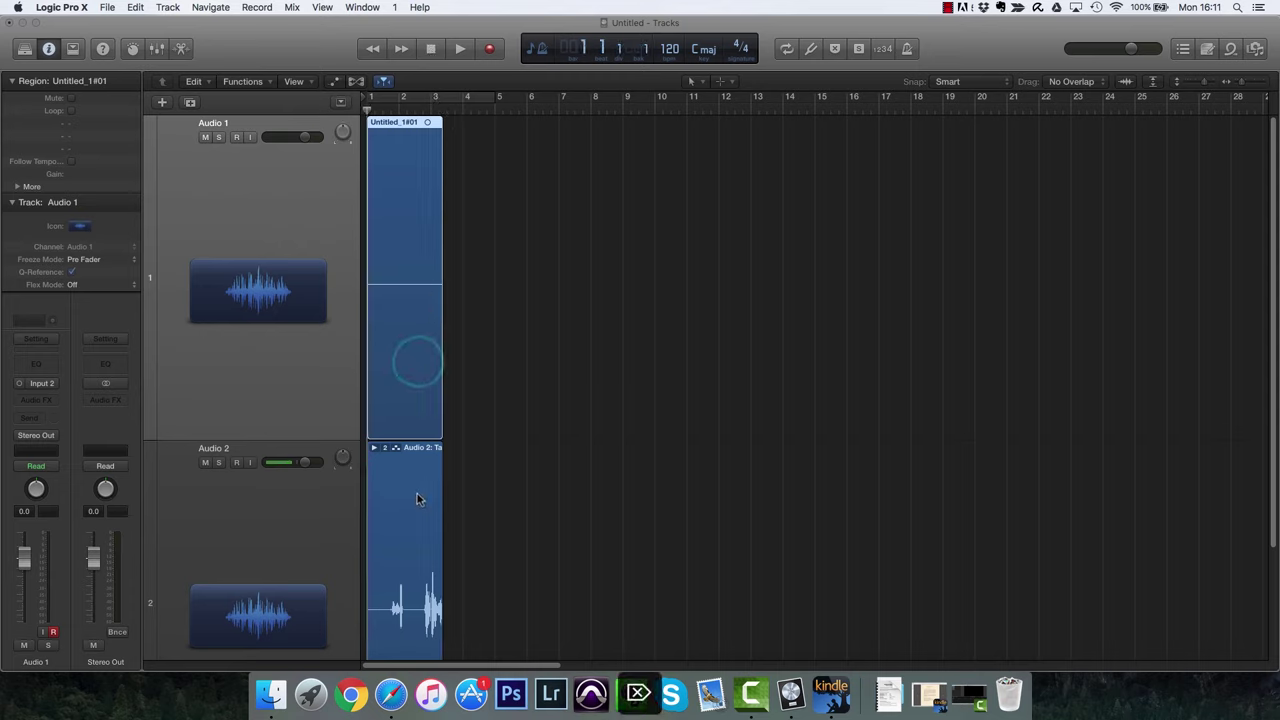
key("Return")
left_click(423, 492)
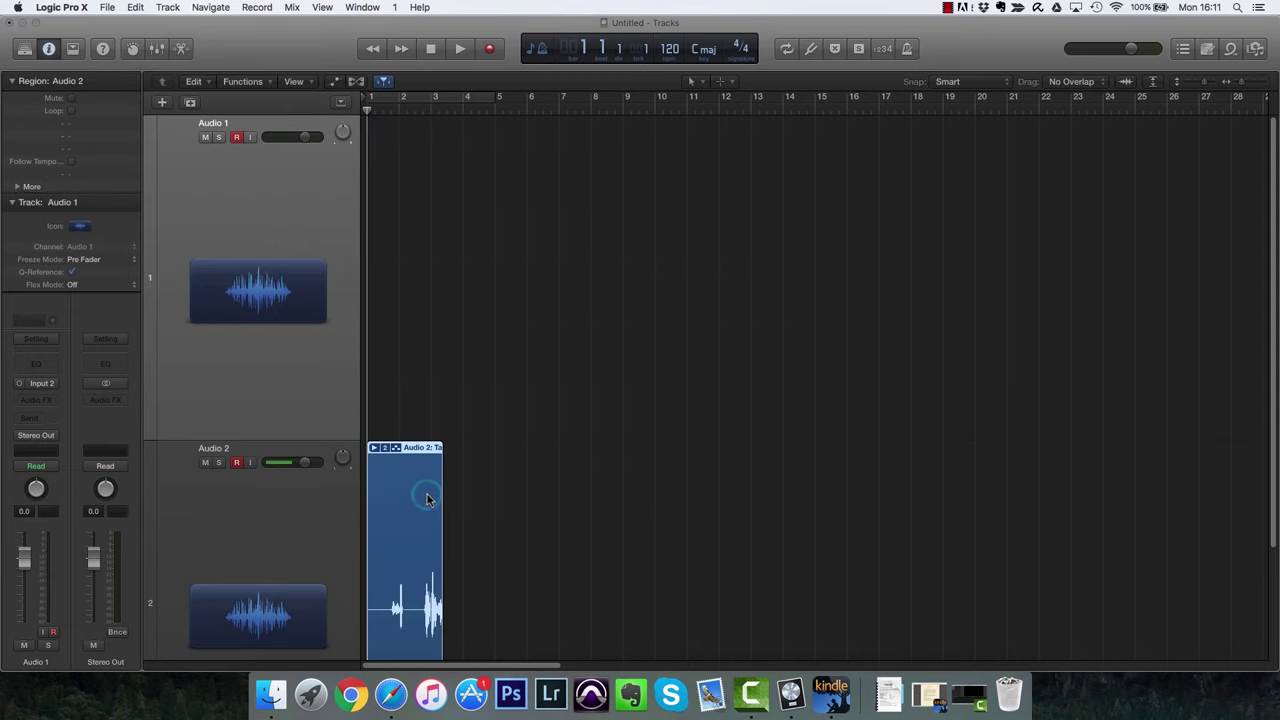
key("Delete")
left_click(746, 270)
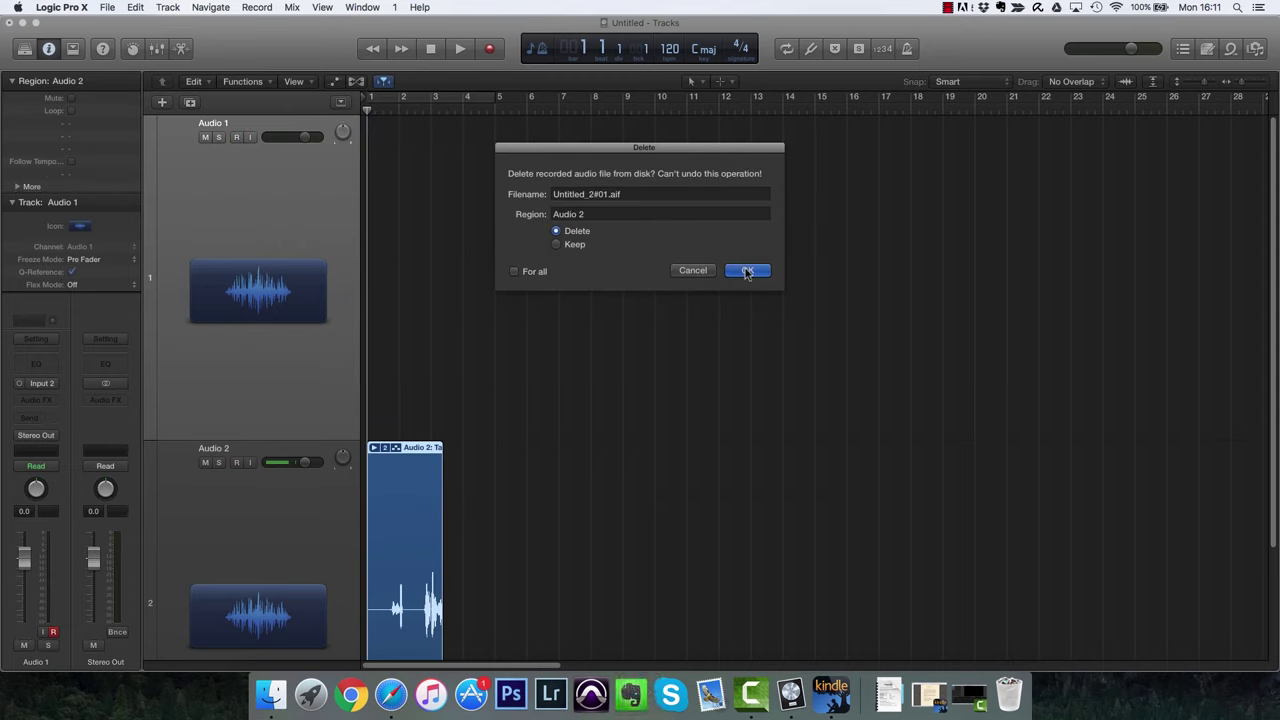
Review the count-in length options in the project's recording settings, then set recording to begin with a 2-second pre-roll.
left_click(275, 7)
left_click(300, 153)
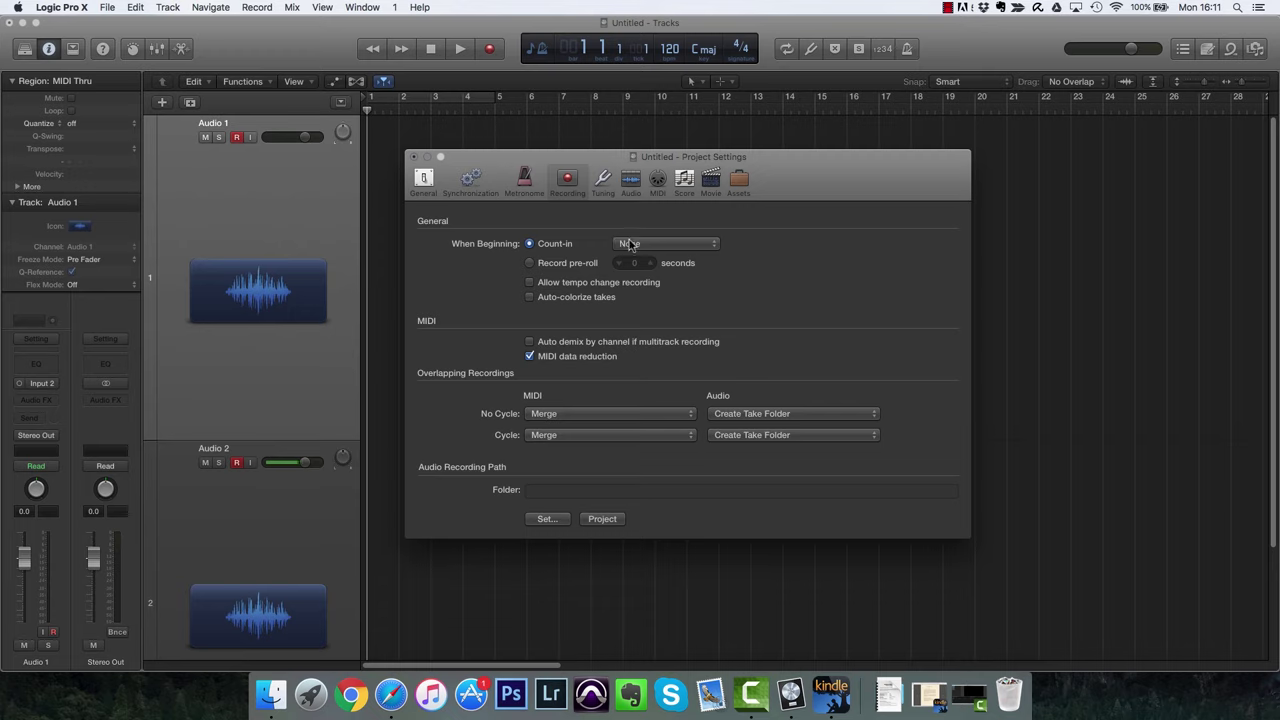
left_click(883, 52)
left_click(679, 243)
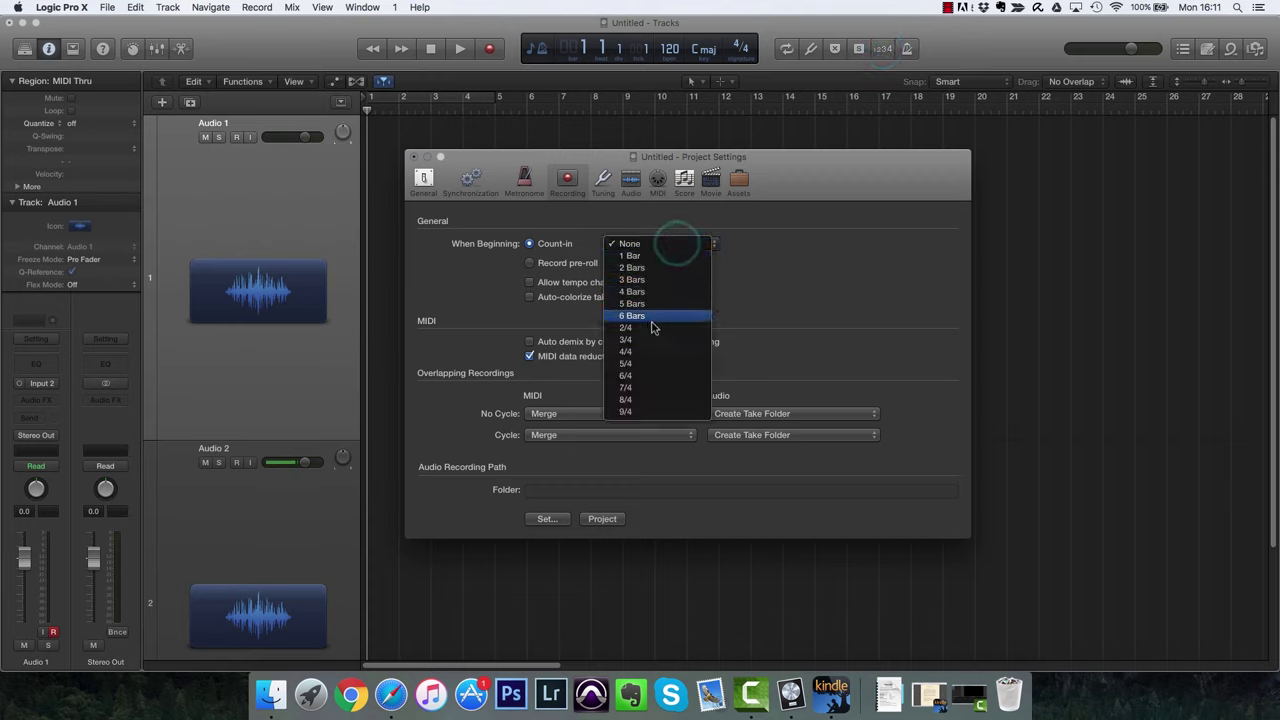
left_click(787, 250)
left_click(575, 265)
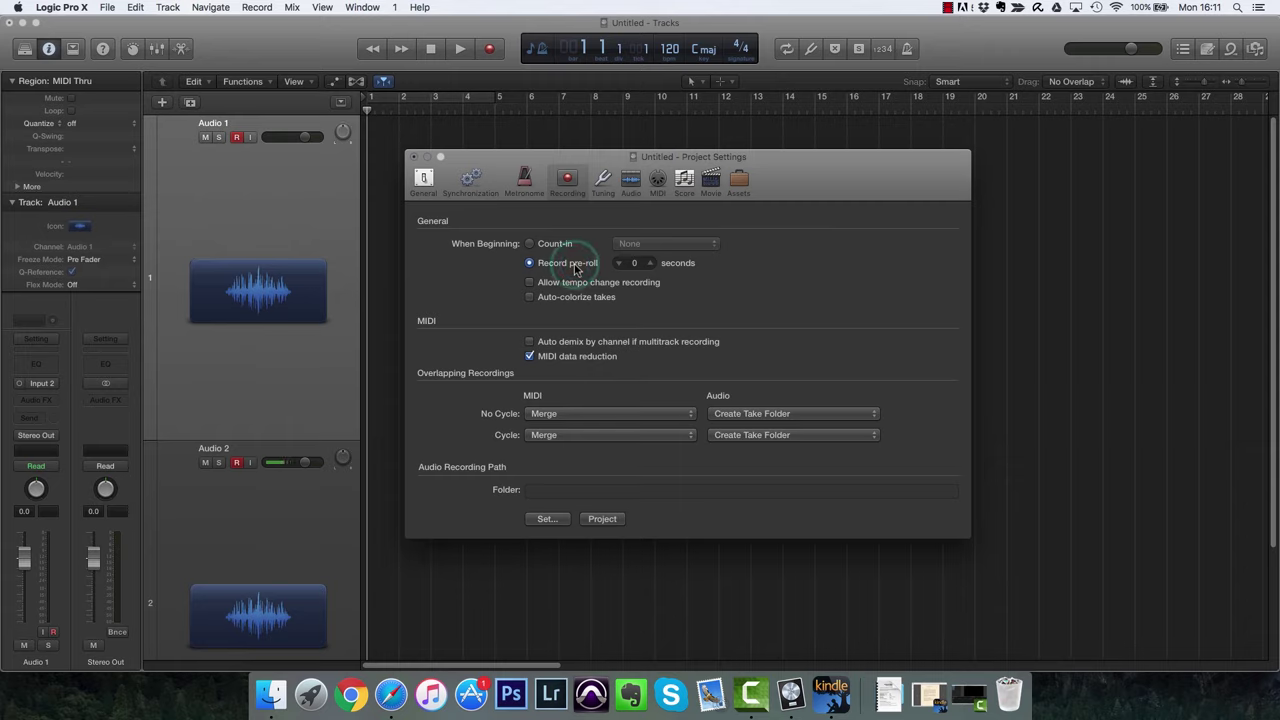
left_click(650, 263)
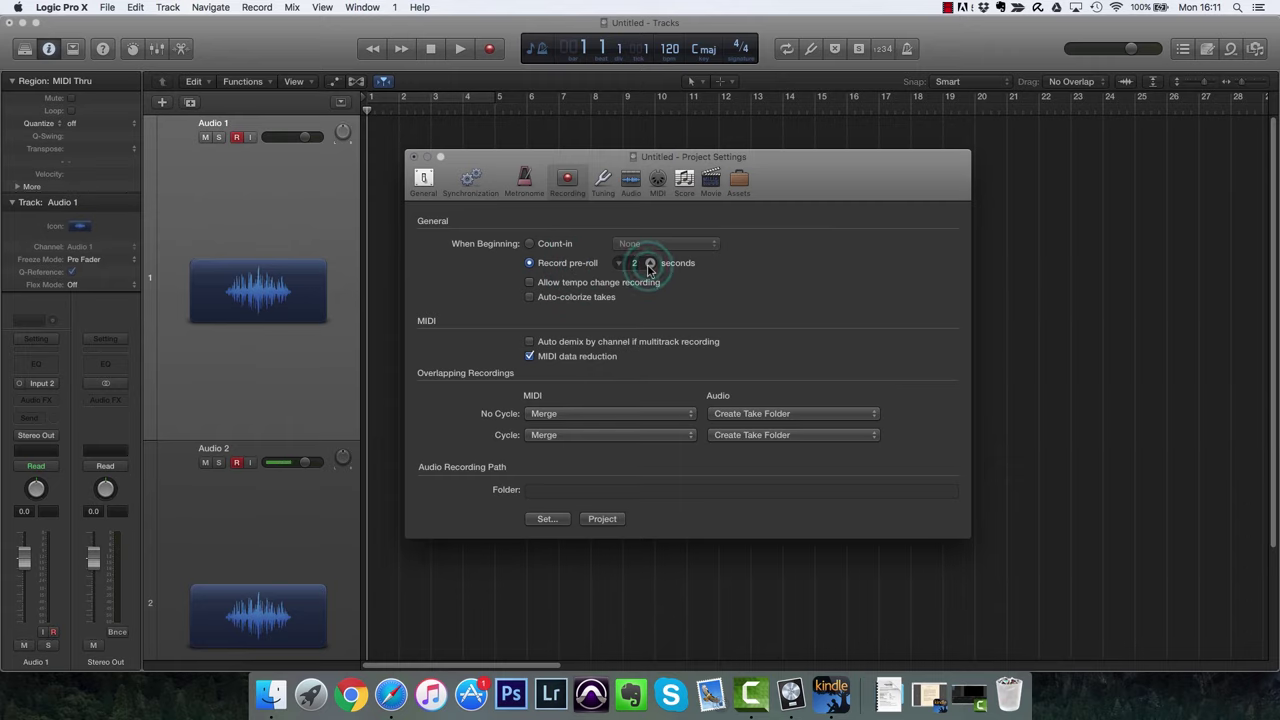
left_click(413, 157)
Record a take of about one bar on both audio tracks using the pre-roll.
left_click(490, 50)
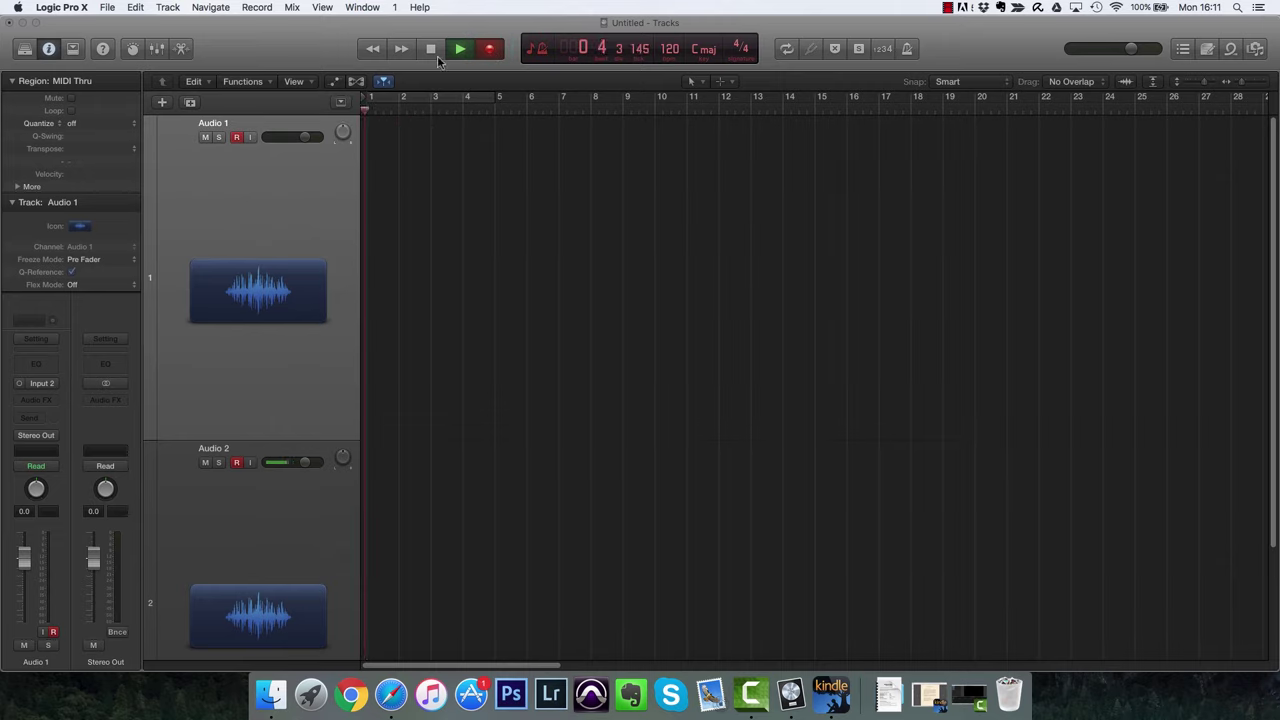
left_click(431, 49)
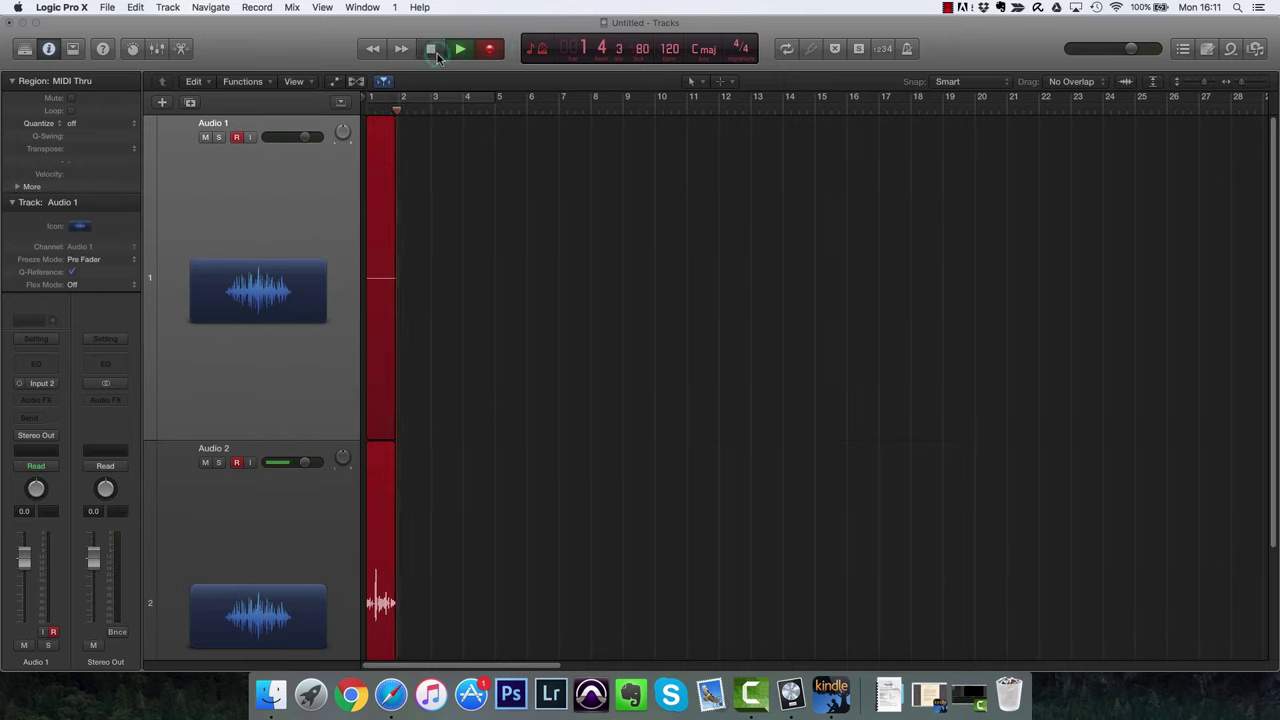
Switch the project's recording start option back to Count-in, enable Auto-colorize takes, and show the mixer.
left_click(258, 7)
left_click(292, 155)
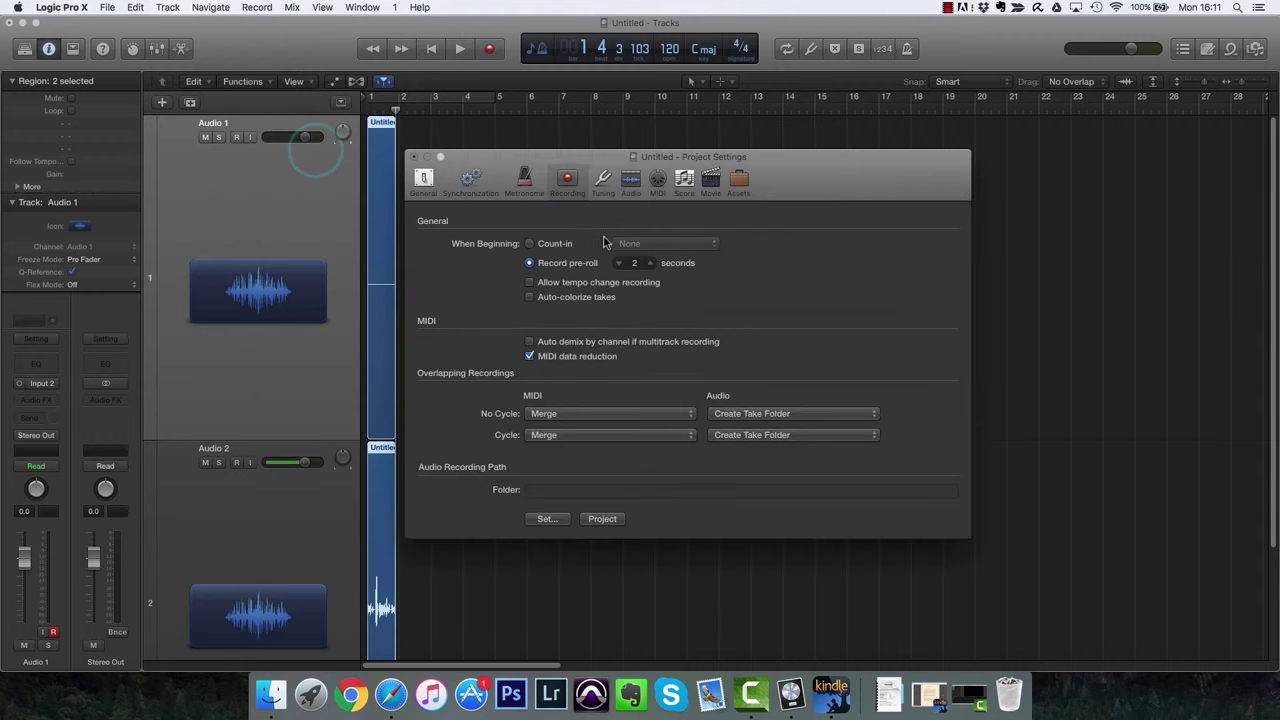
left_click(553, 243)
key("x")
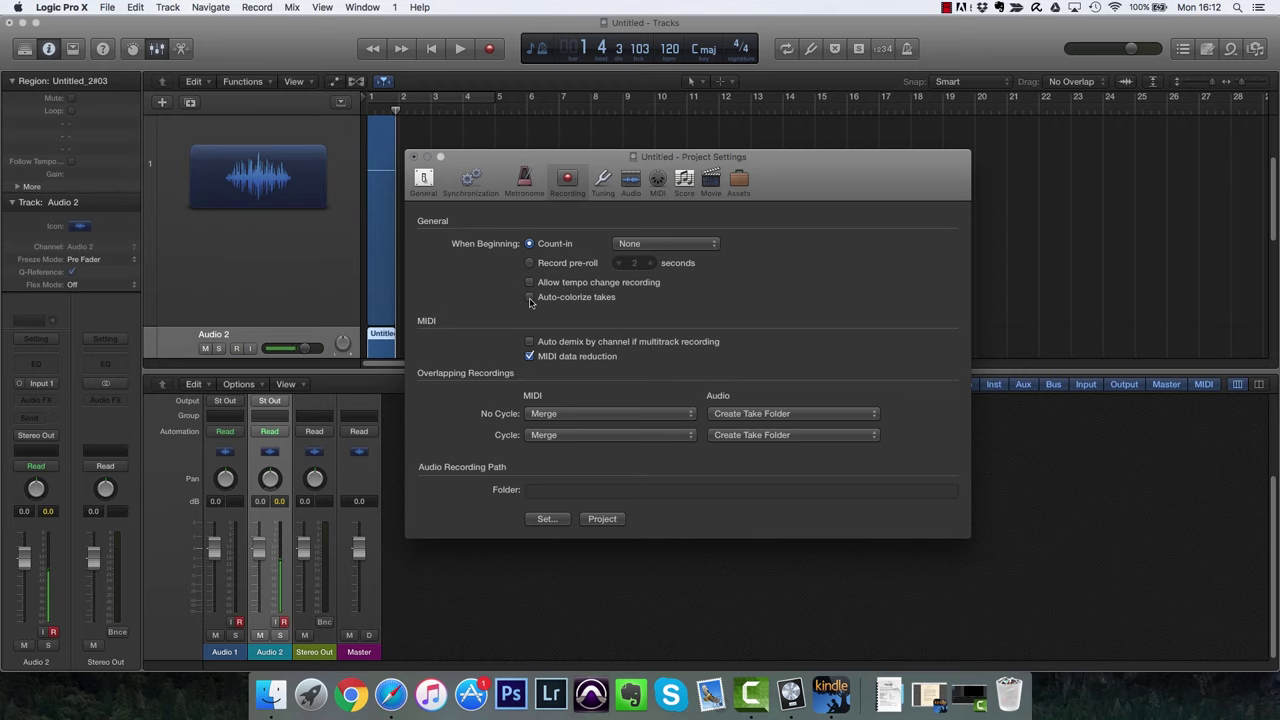
left_click(414, 157)
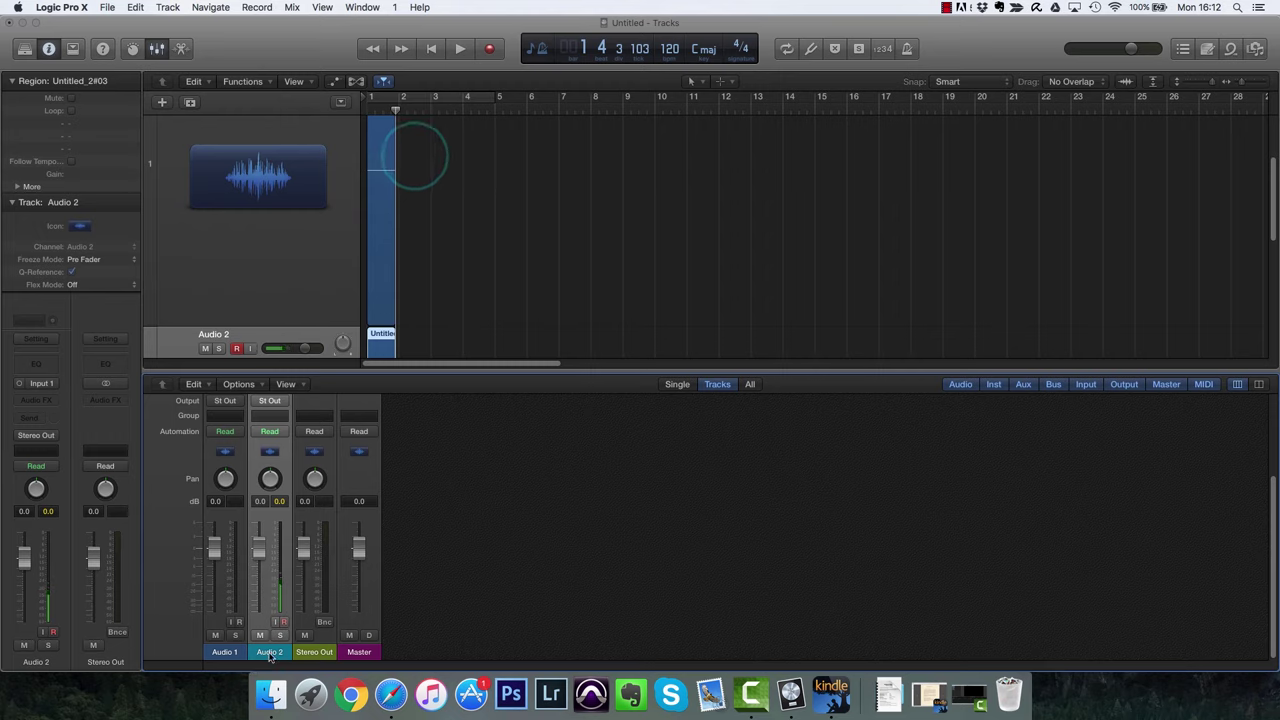
Try several palette colors on the Audio 2 channel strip, settle on violet-blue, and hide the palette and mixer.
key("alt+c")
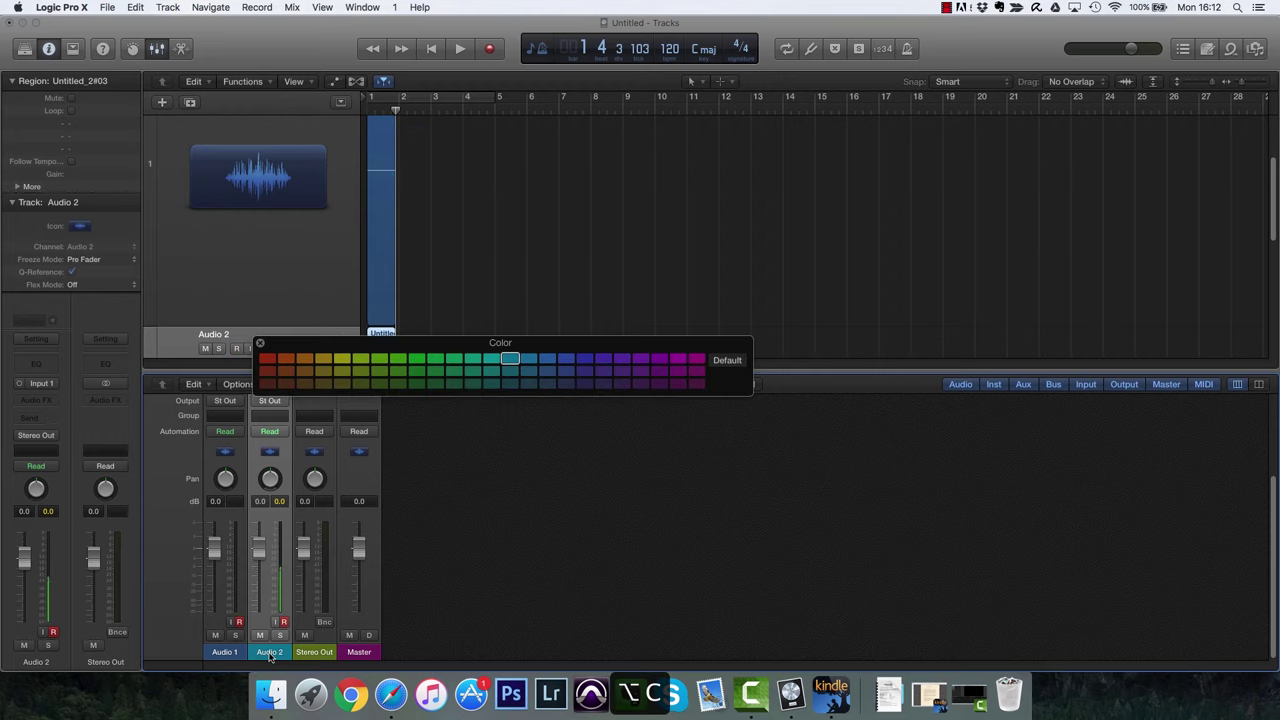
left_click_drag(525, 344, 712, 345)
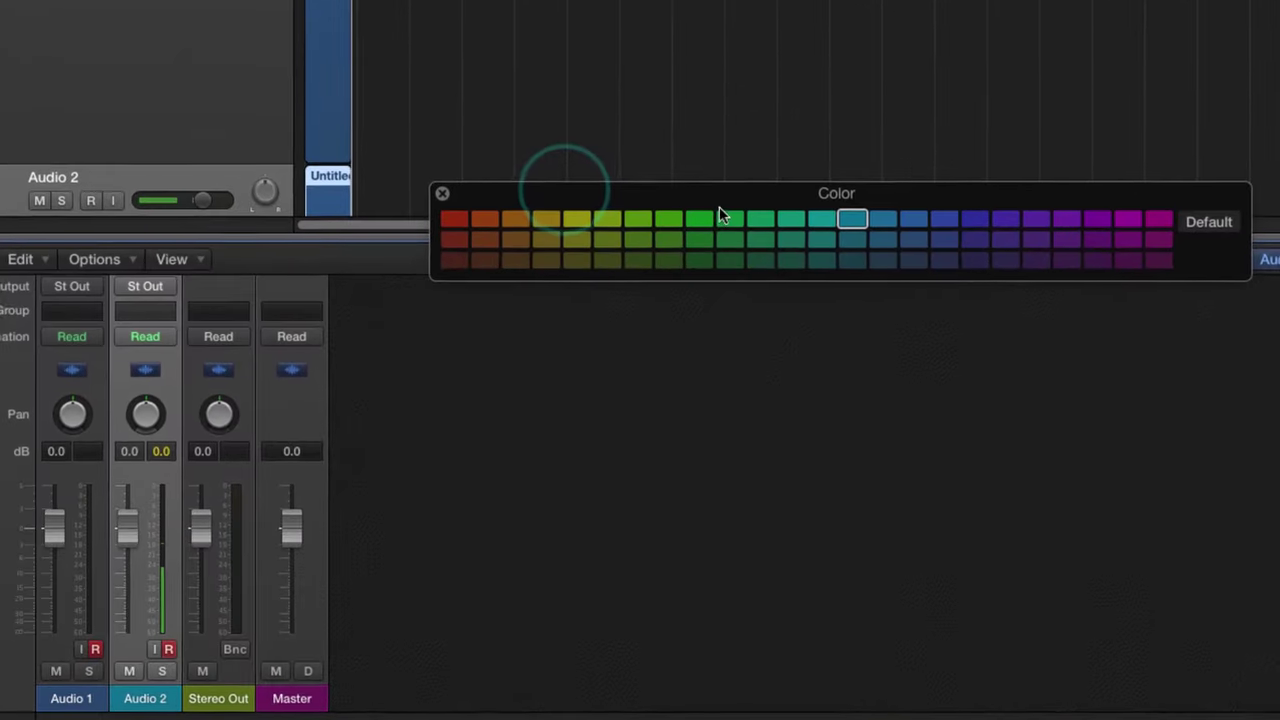
left_click_drag(619, 347, 614, 378)
left_click_drag(715, 255, 723, 129)
left_click(641, 138)
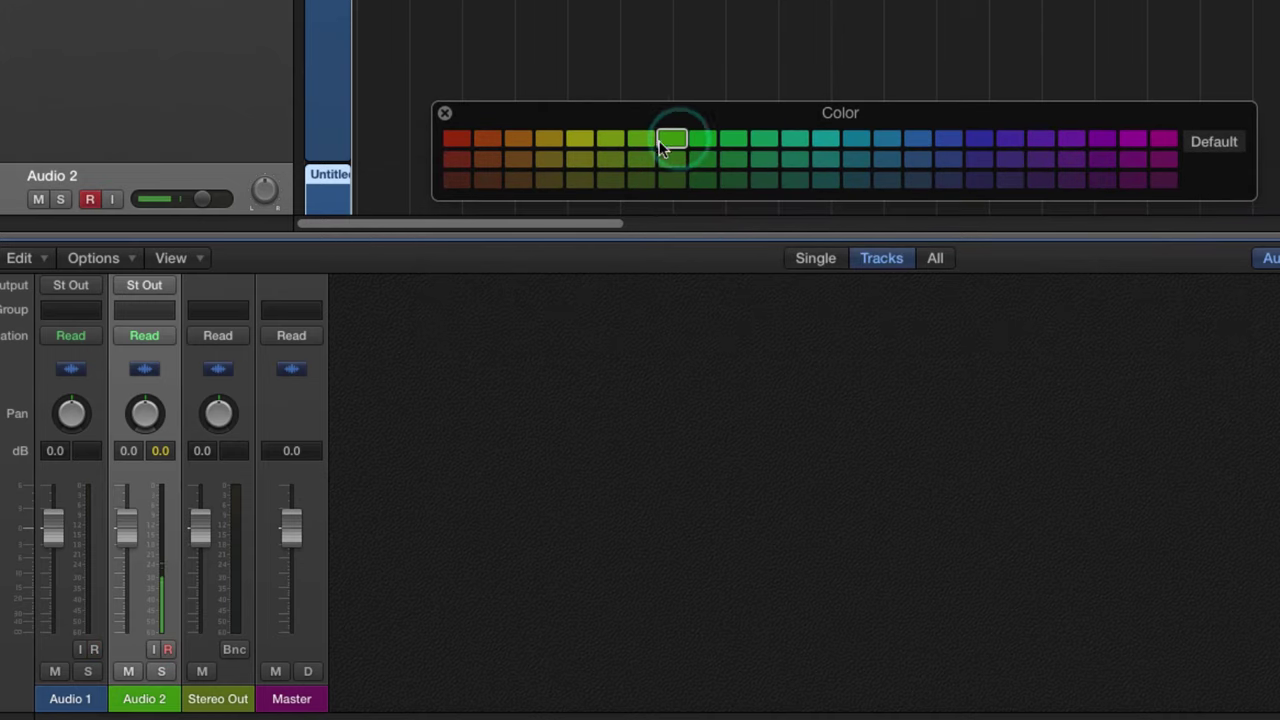
left_click(517, 138)
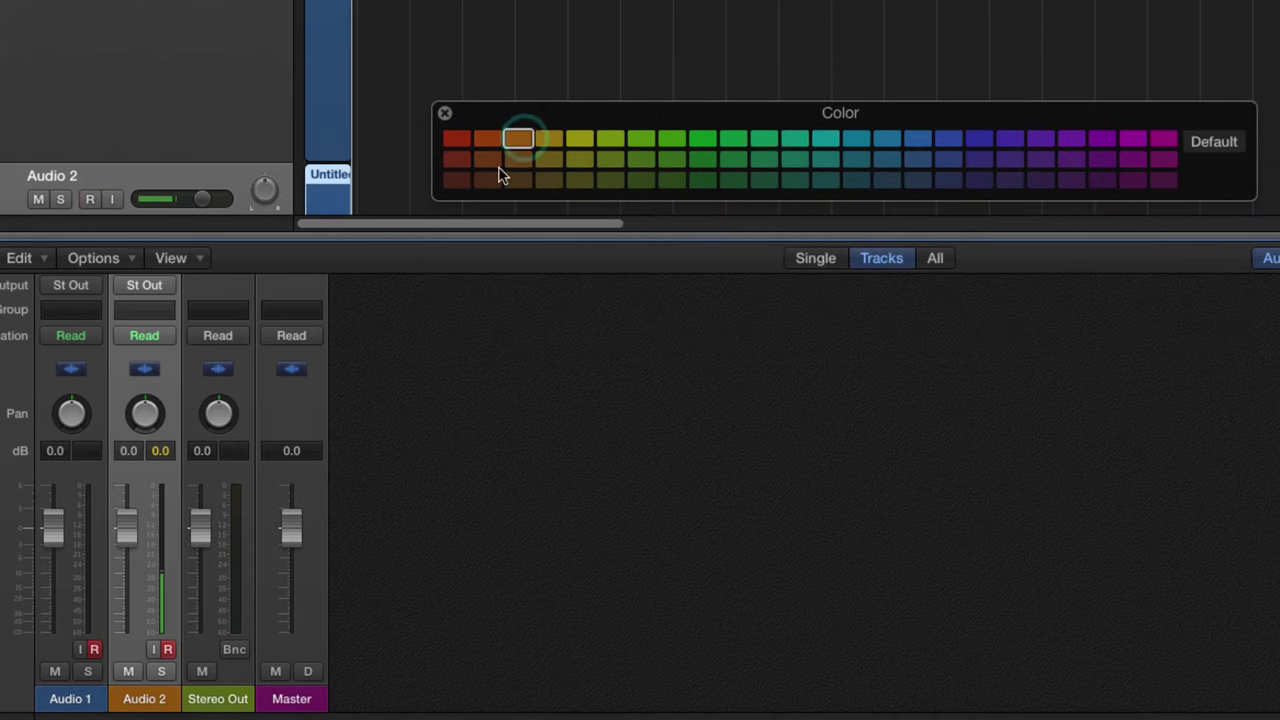
left_click(826, 180)
left_click(978, 163)
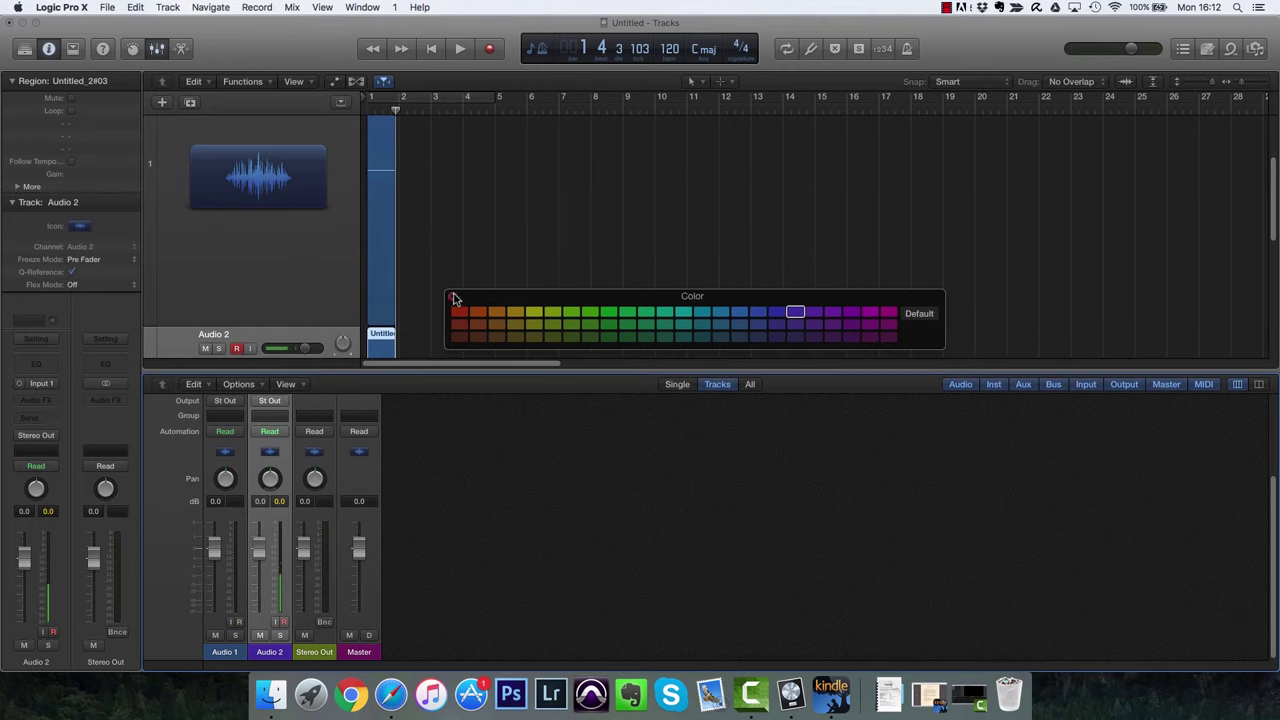
left_click(451, 295)
key("x")
Record another take of about two bars on both tracks from the project start, then collapse the Audio 2 take folder.
key("Return")
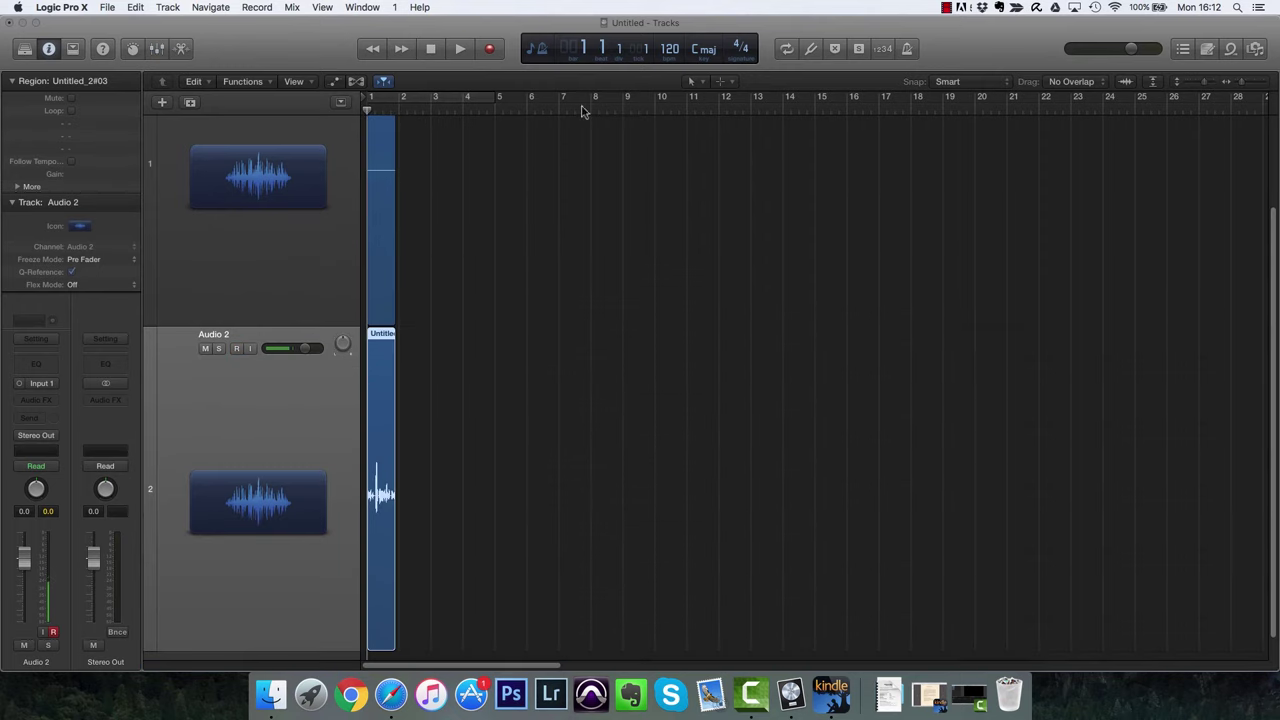
key("super+Up")
left_click(488, 47)
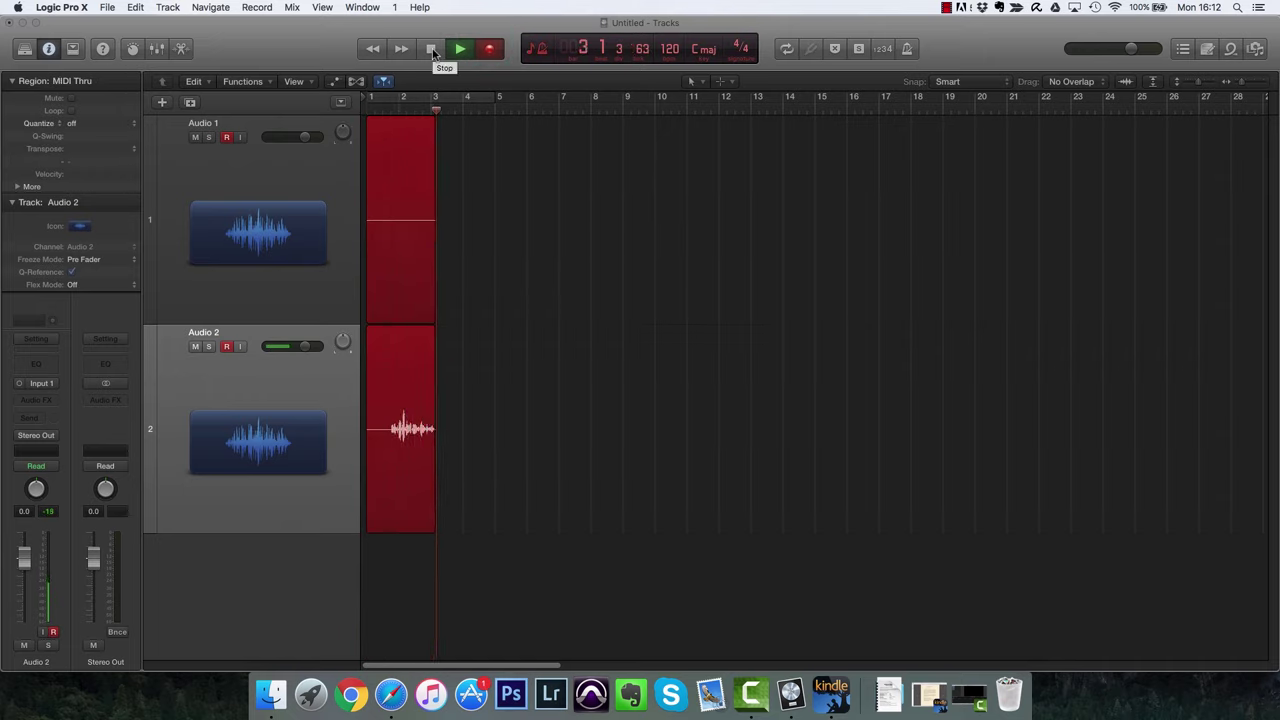
left_click(432, 49)
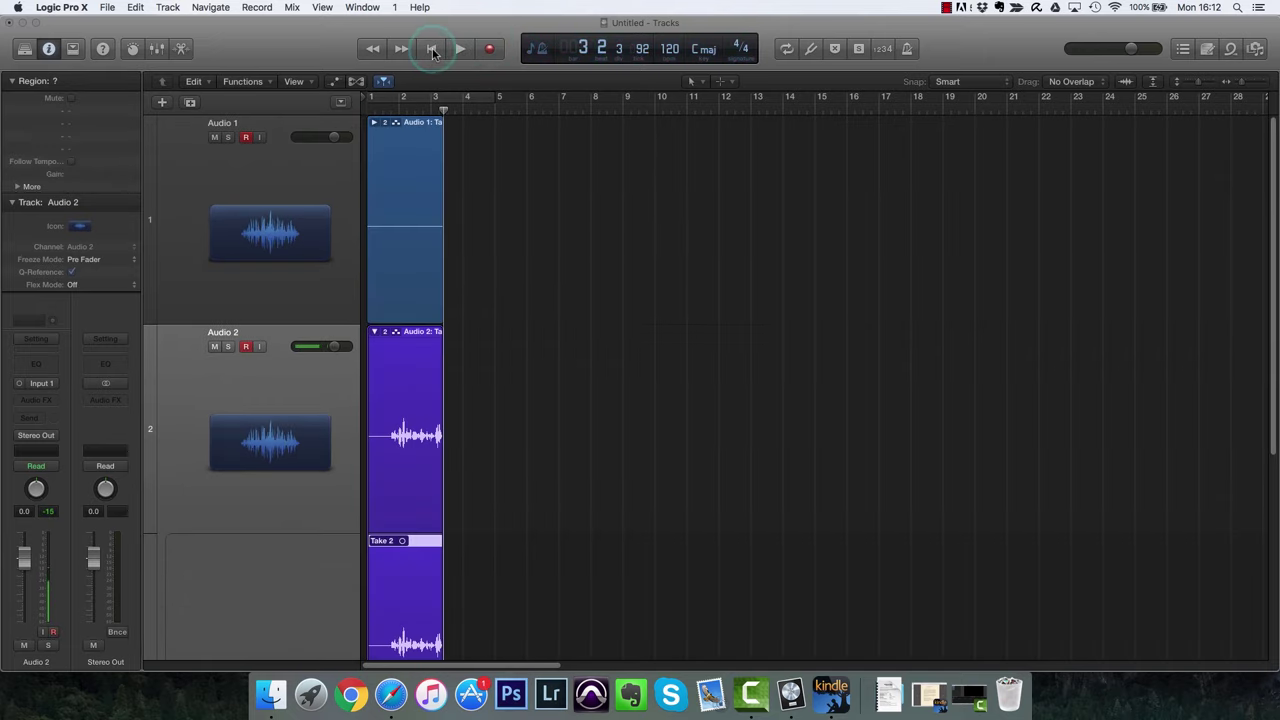
left_click(374, 331)
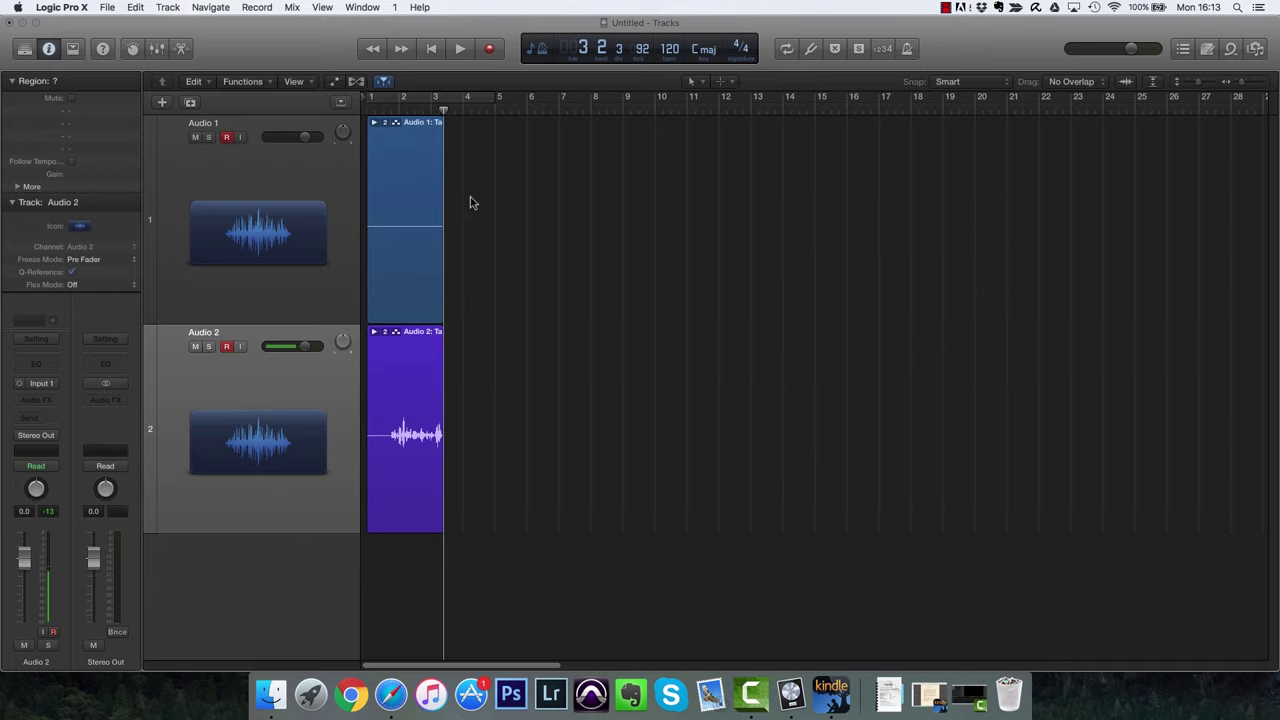
Examine the Audio Recording Path in the project's recording settings.
left_click(257, 7)
left_click(300, 155)
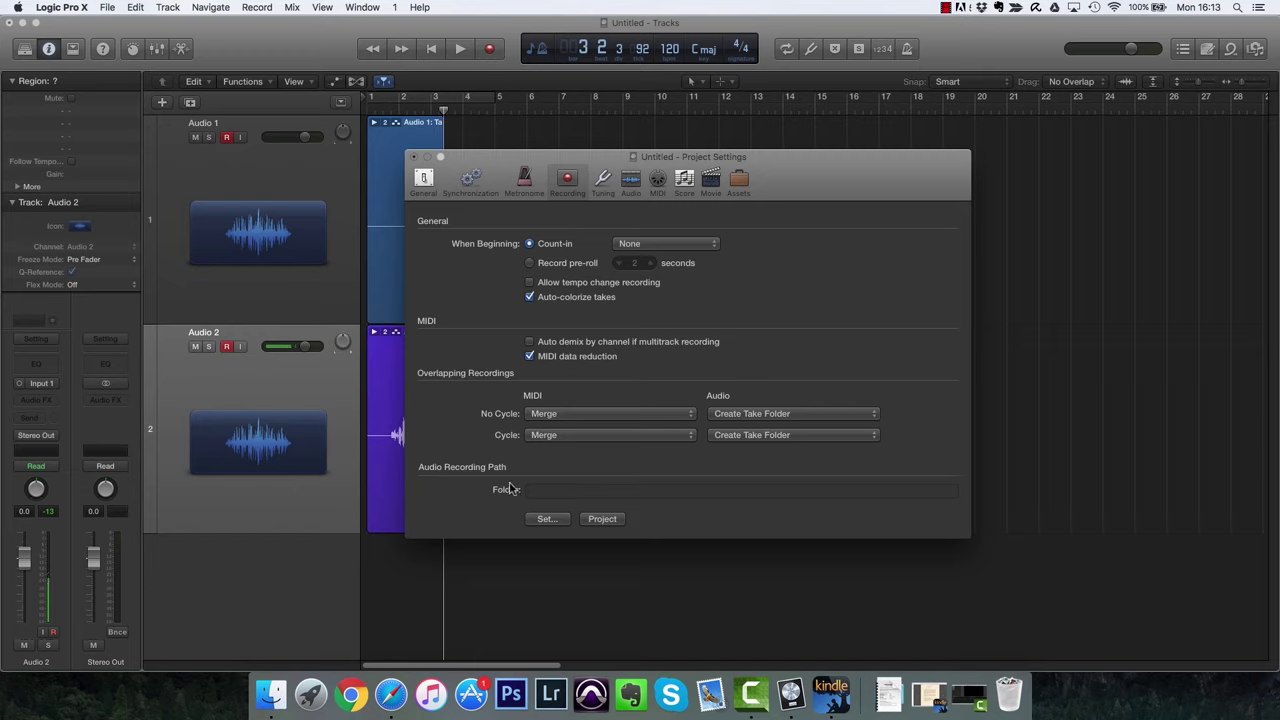
left_click(546, 489)
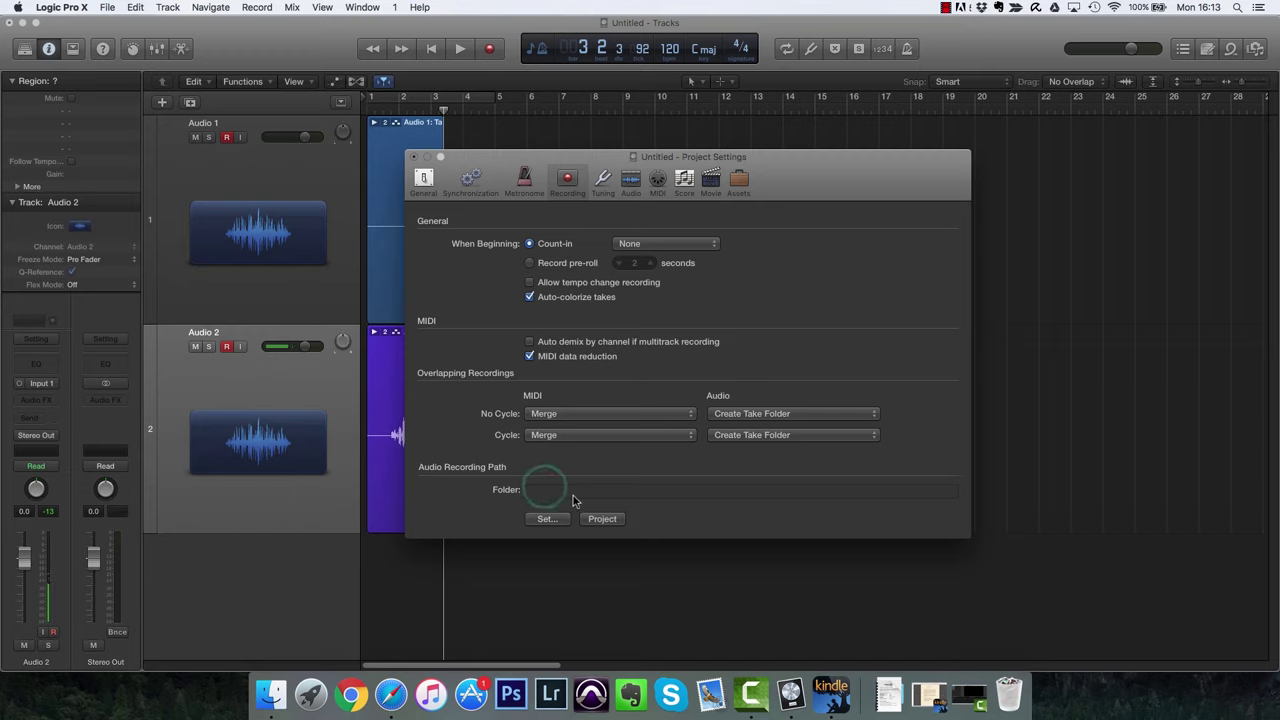
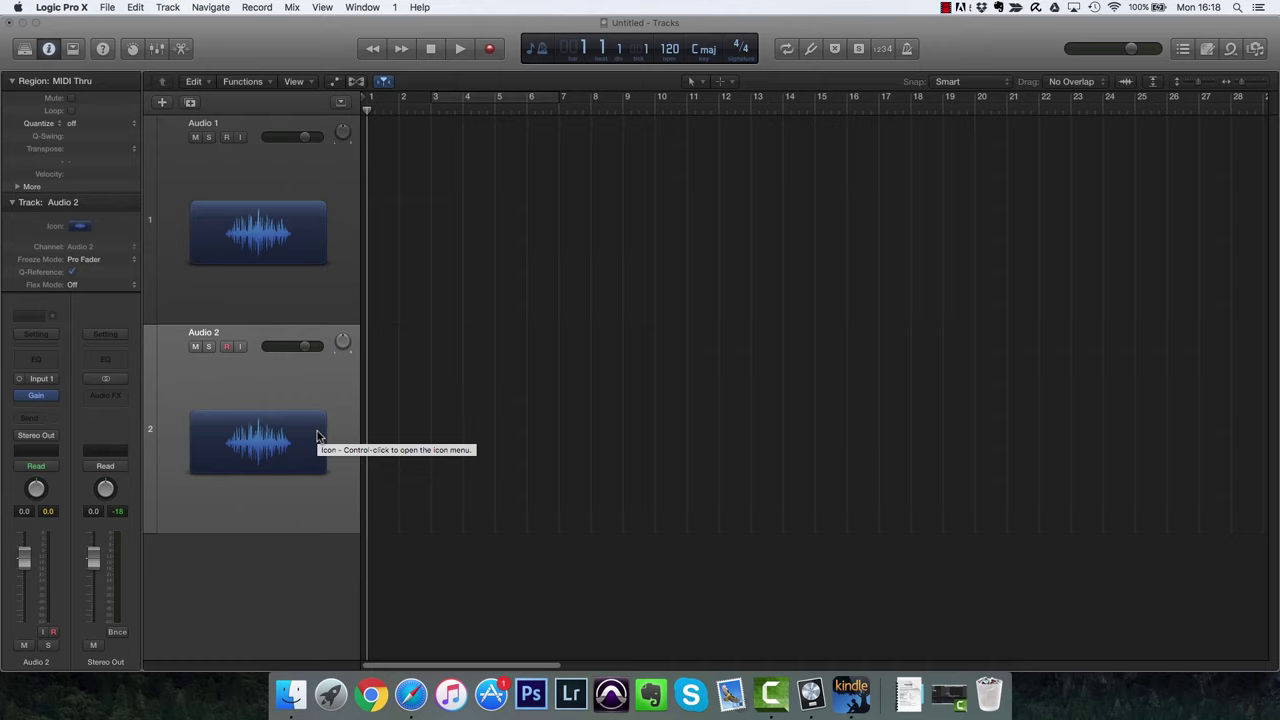
Record-enable Audio 2 and open the general audio preferences.
left_click(228, 347)
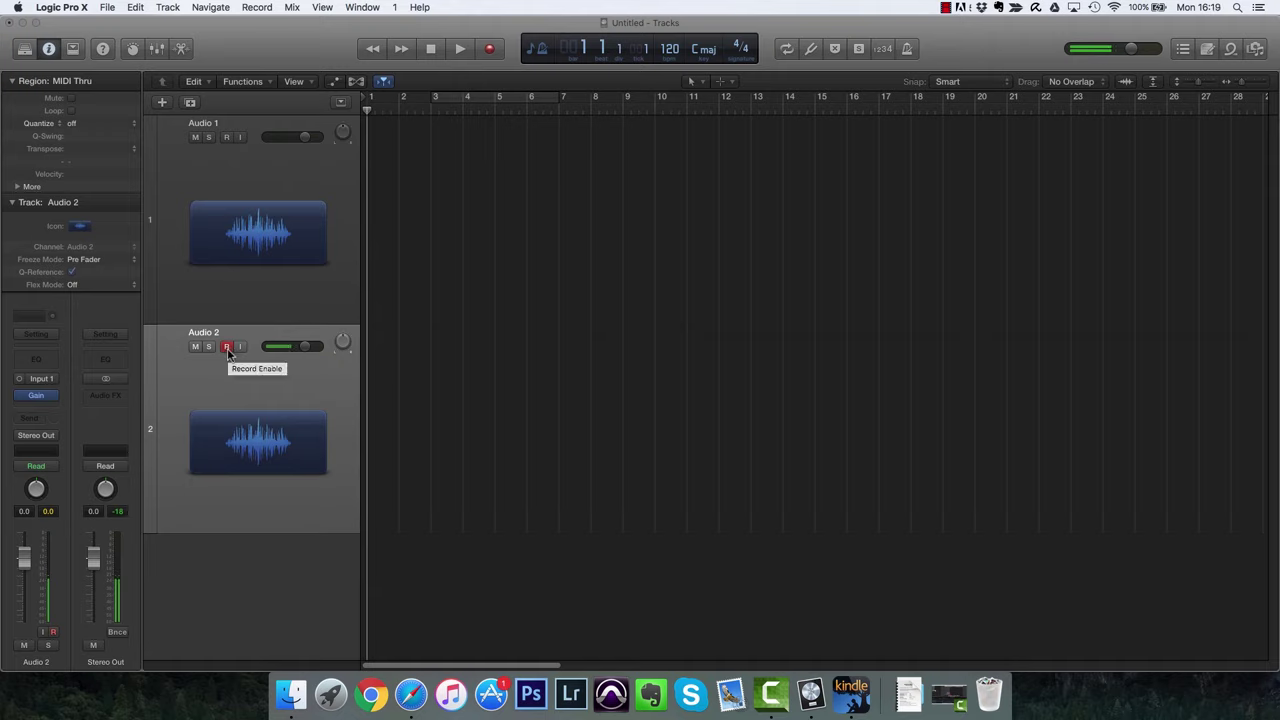
left_click(63, 8)
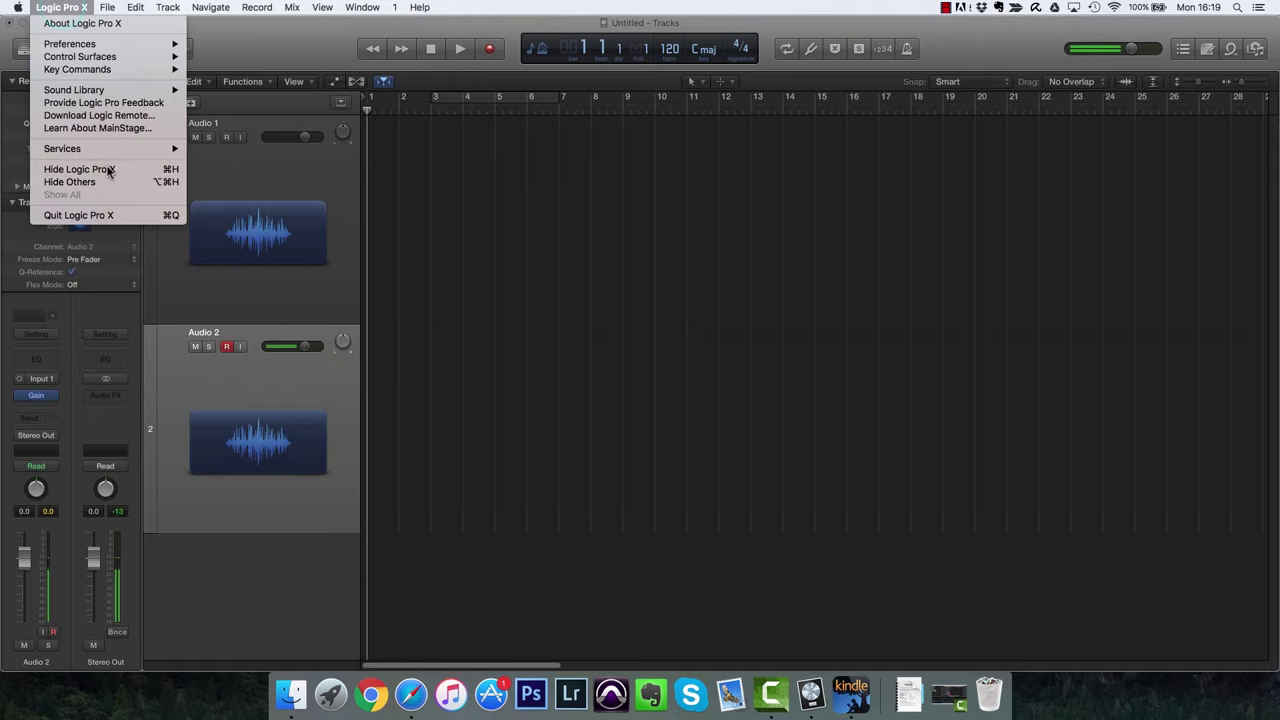
mouse_move(103, 46)
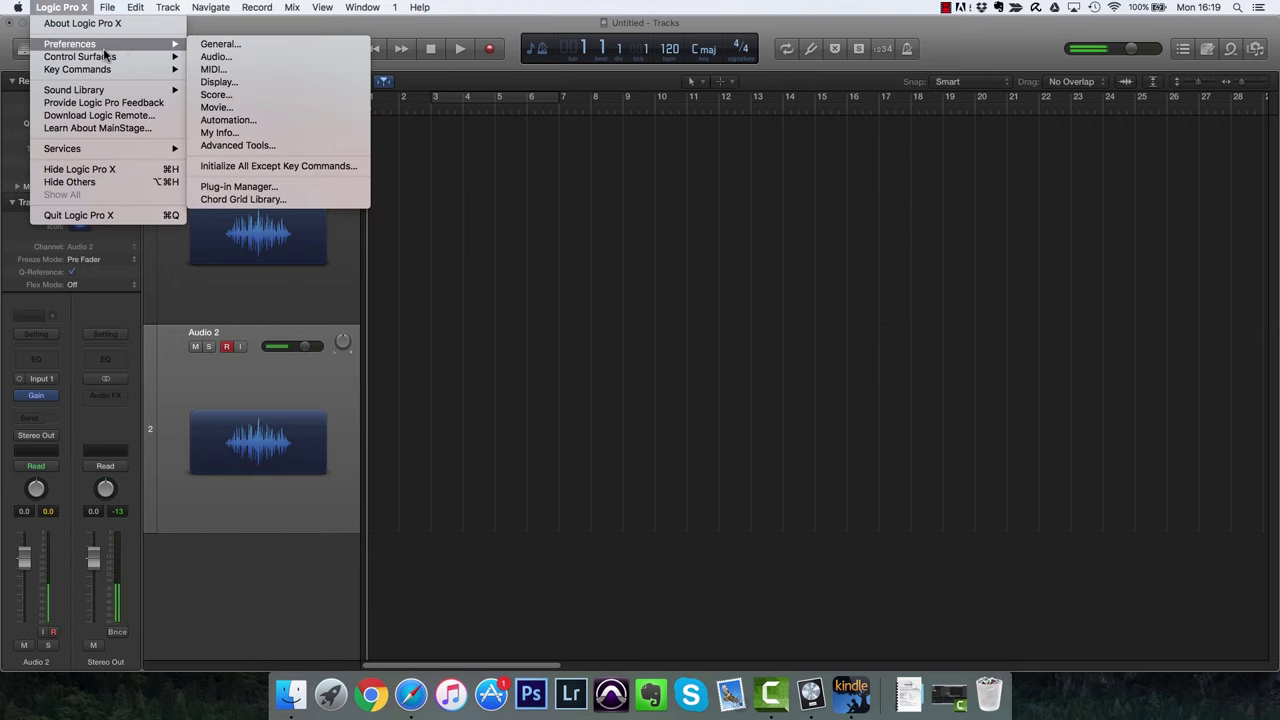
left_click(208, 57)
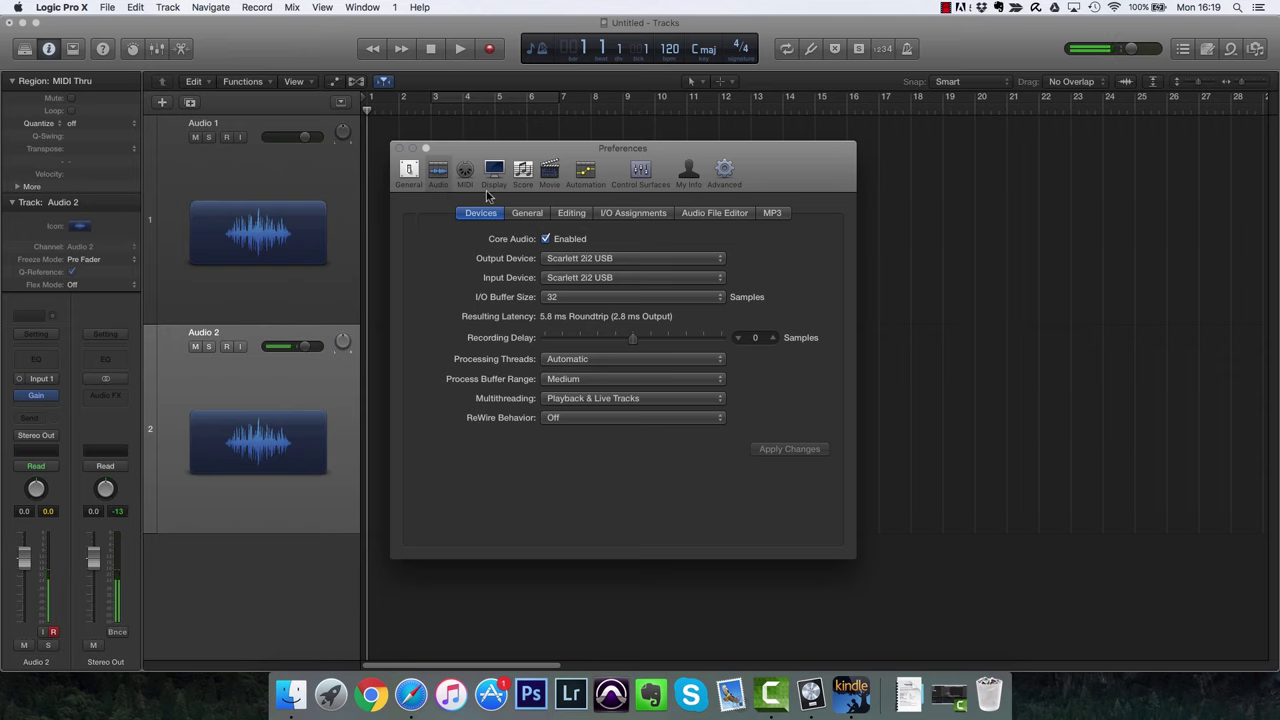
left_click(528, 212)
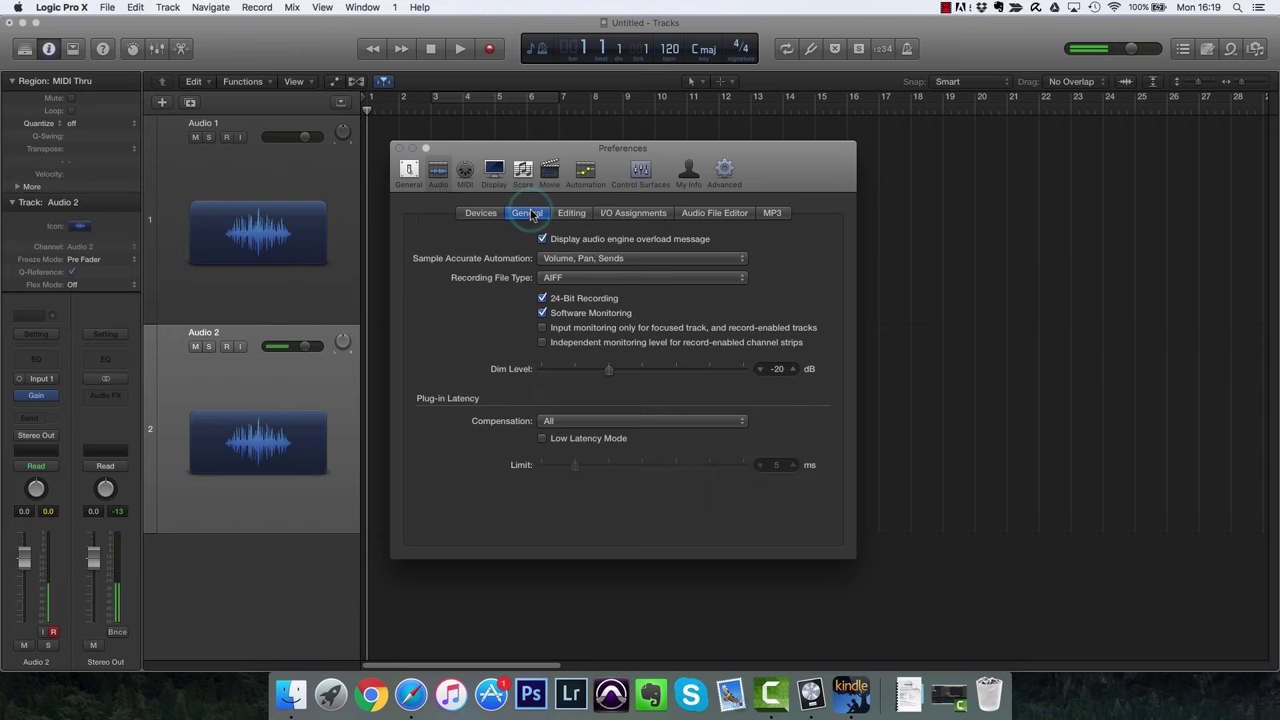
Try out input monitoring only for the focused track and record-enabled tracks while toggling record enable on Audio 2, then turn the option off.
left_click(578, 330)
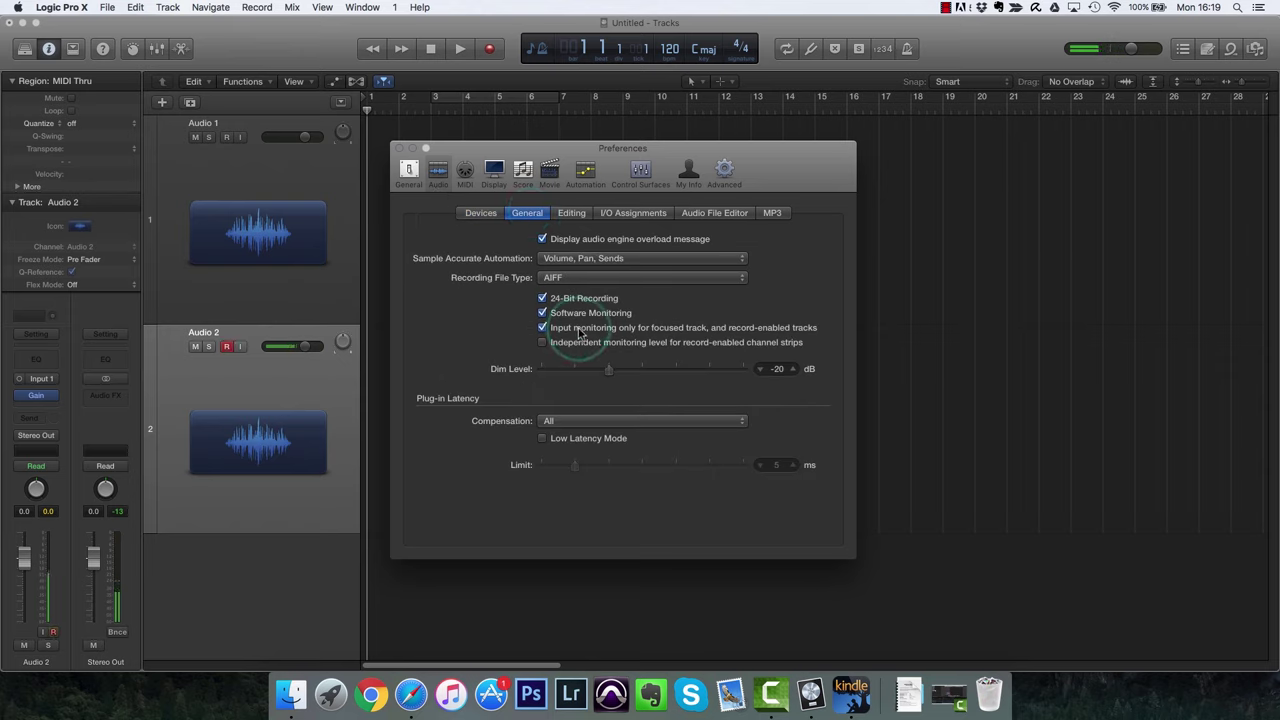
left_click(582, 331)
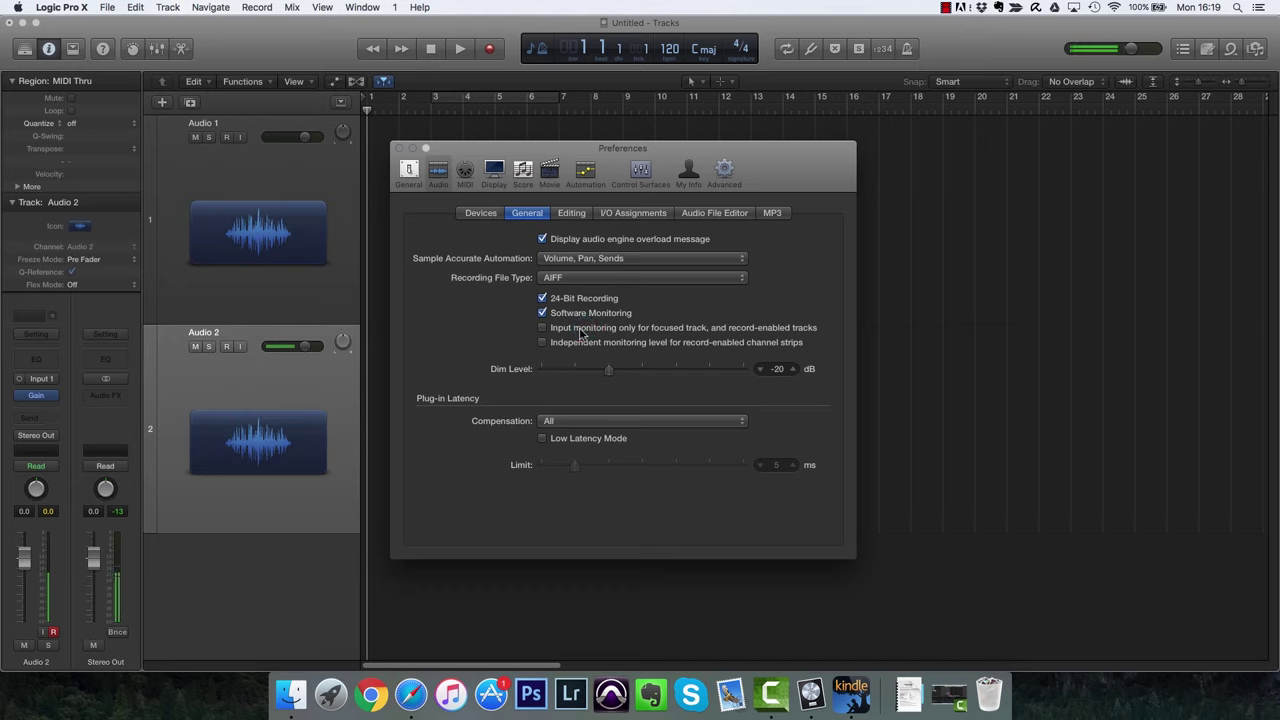
left_click(582, 331)
left_click(226, 347)
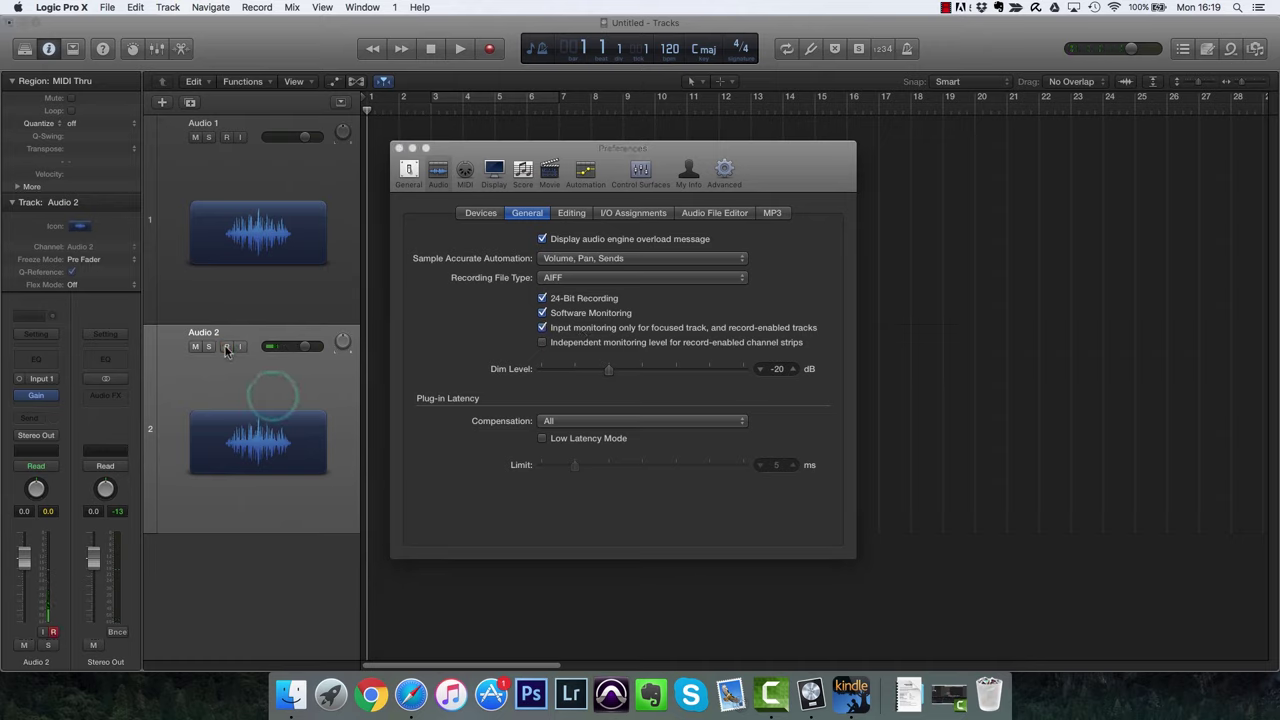
left_click(226, 347)
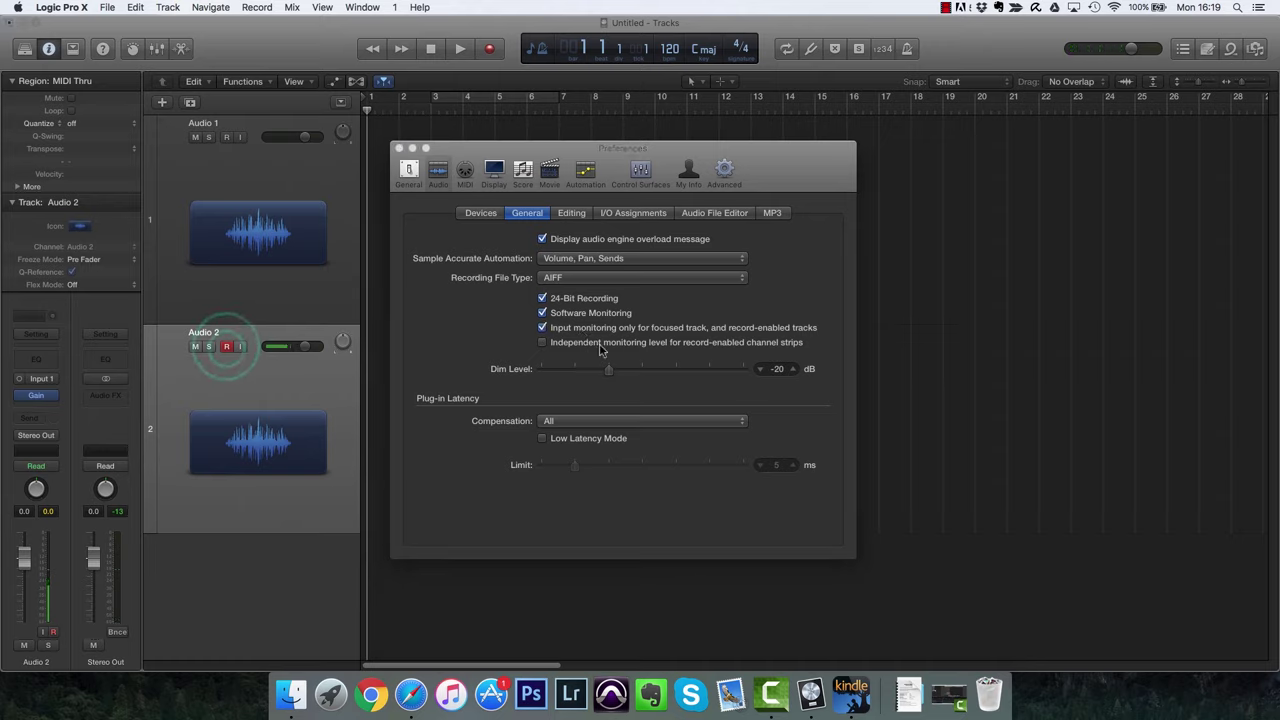
left_click(542, 327)
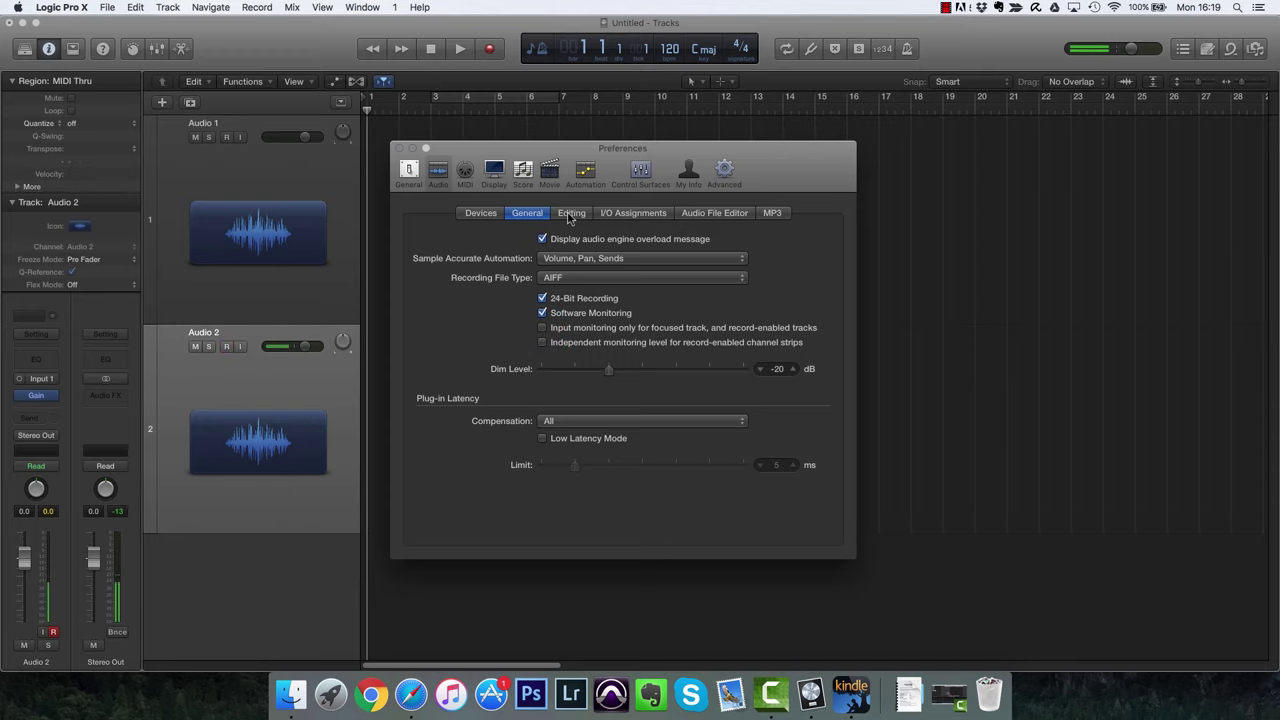
Turn off Software Monitoring in the audio preferences.
left_click(542, 313)
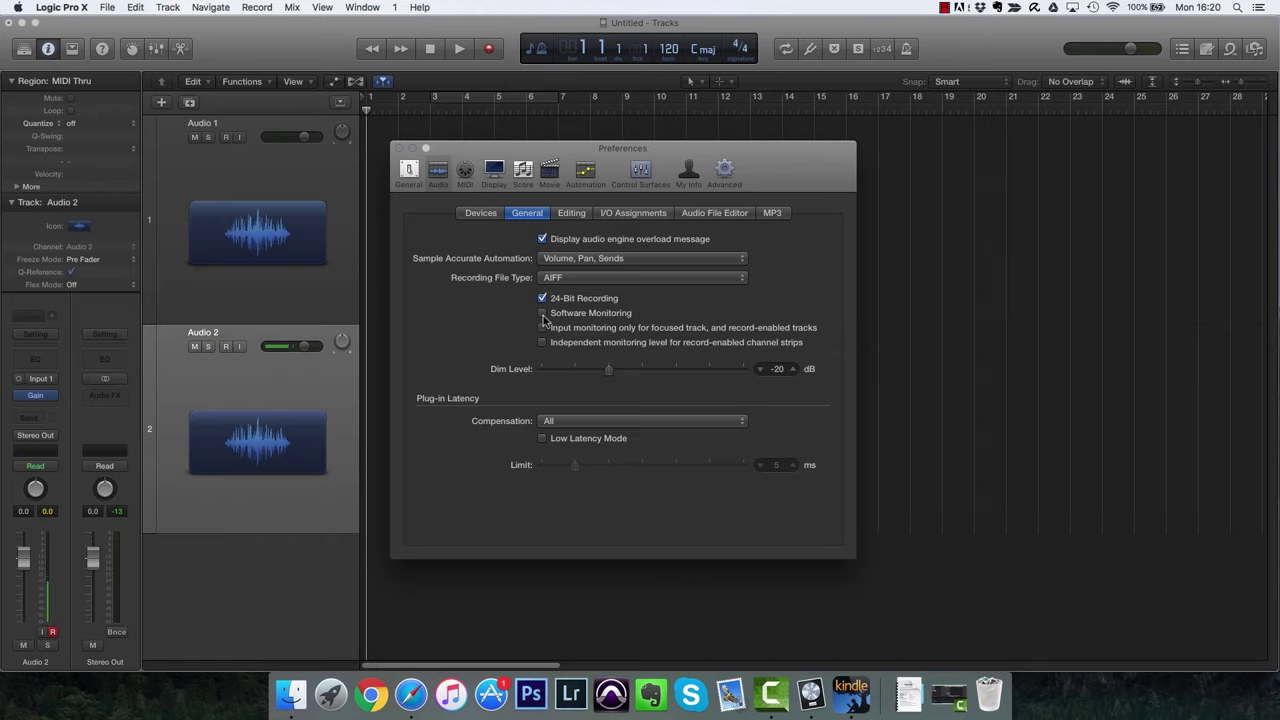
Close and reopen the audio preferences, turn Software Monitoring back on in the general audio settings, and close the preferences.
left_click(397, 149)
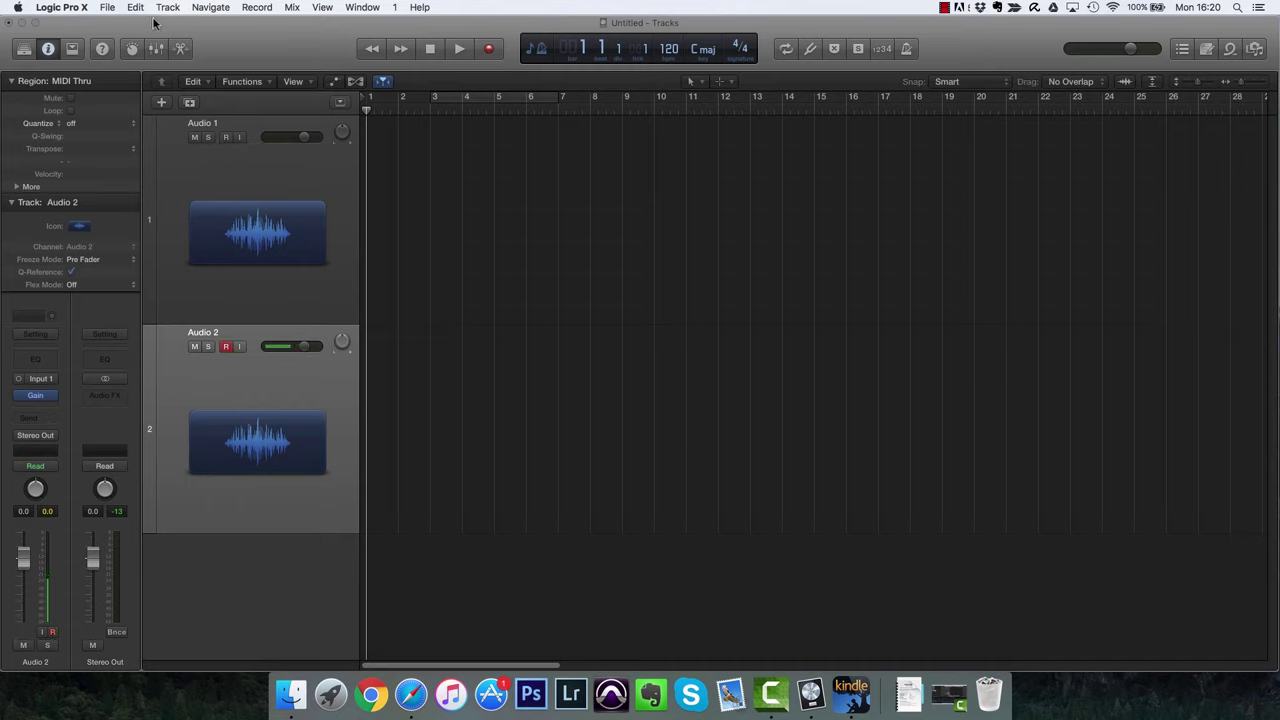
left_click(110, 8)
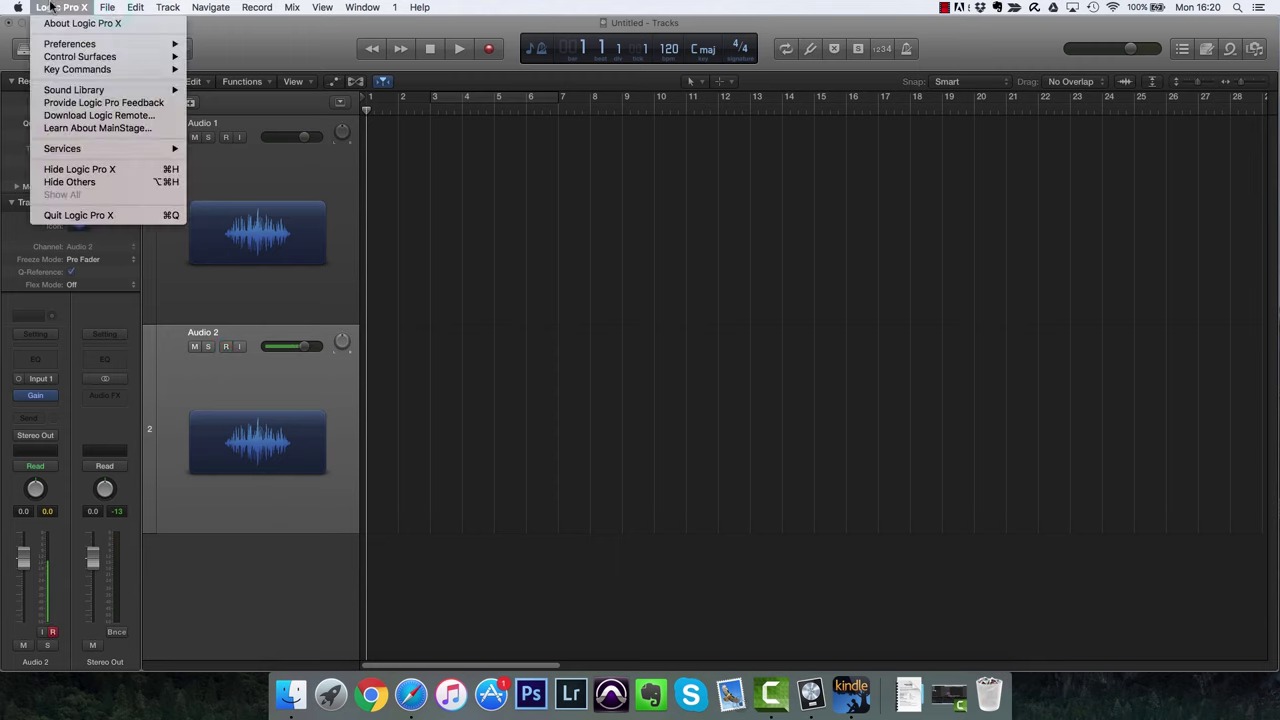
mouse_move(103, 54)
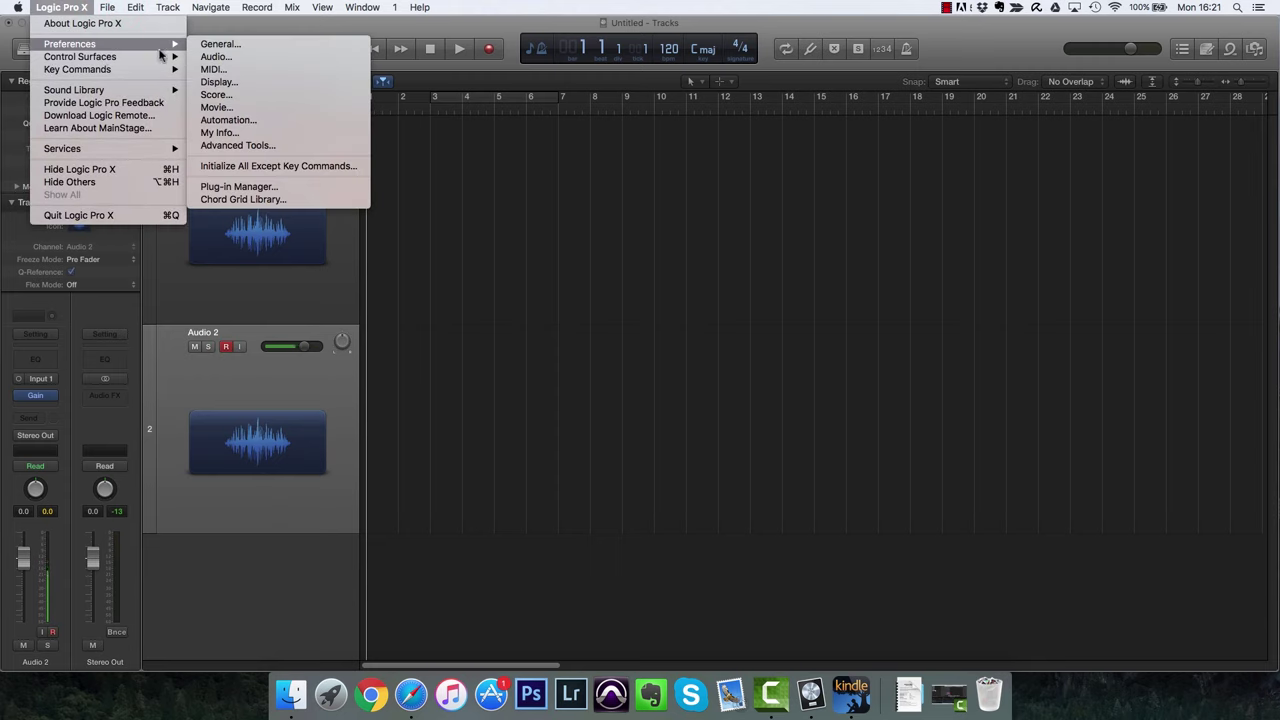
left_click(225, 56)
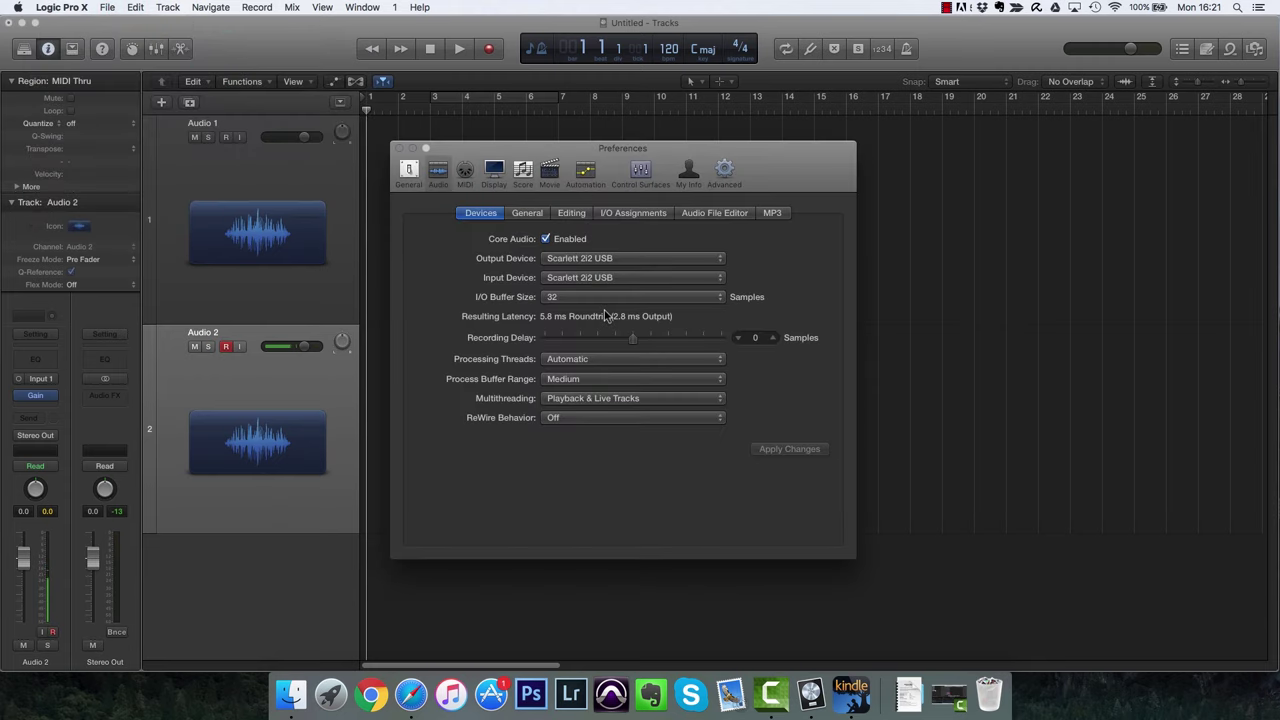
left_click(526, 213)
left_click(542, 313)
left_click(399, 148)
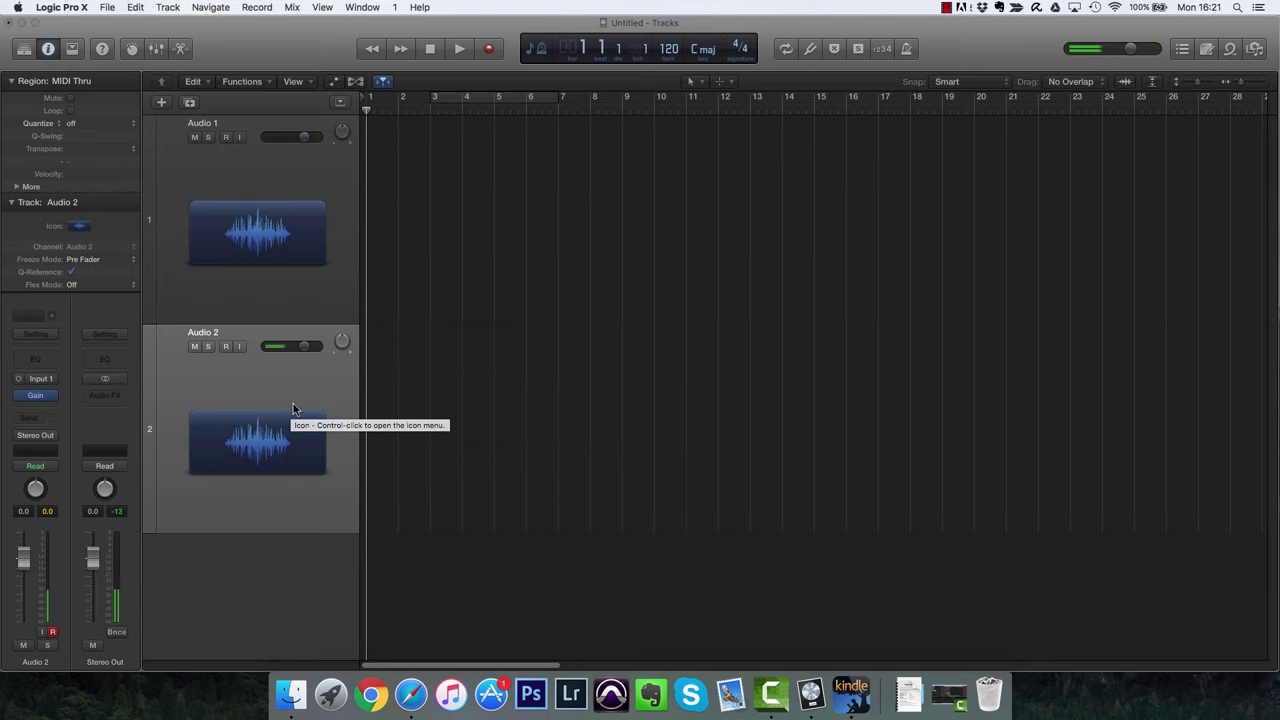
Insert the Space Designer reverb on the Audio 2 channel strip after the Gain effect.
left_click(40, 406)
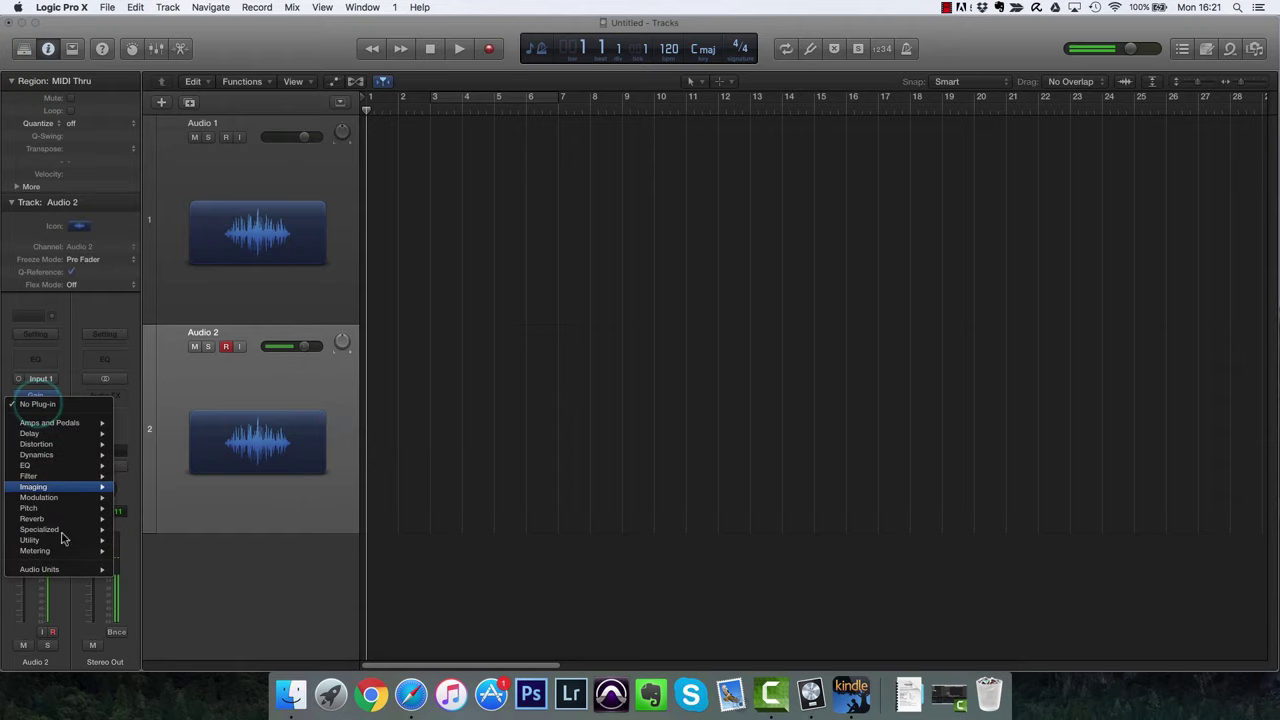
mouse_move(62, 519)
mouse_move(175, 551)
left_click(262, 552)
Lower Space Designer's reverb output level to about -36 dB and close the effect window.
left_click_drag(493, 192, 487, 262)
left_click_drag(515, 210, 455, 256)
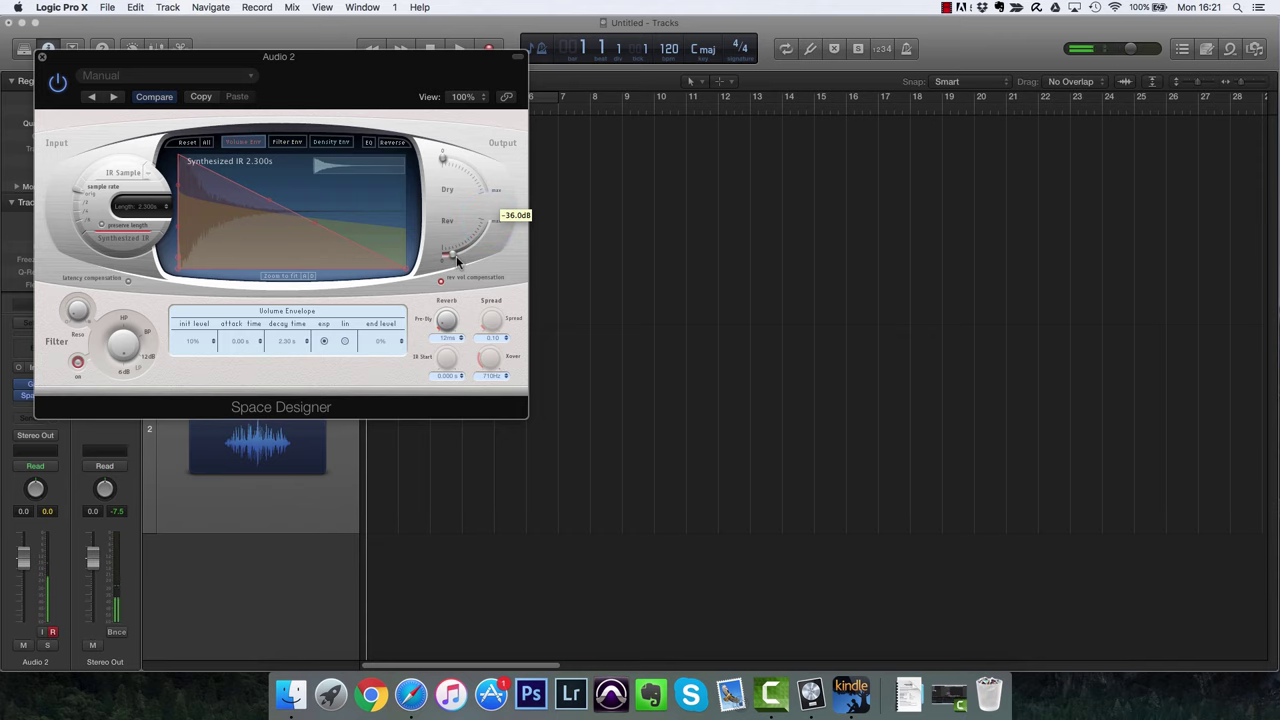
left_click_drag(422, 68, 867, 126)
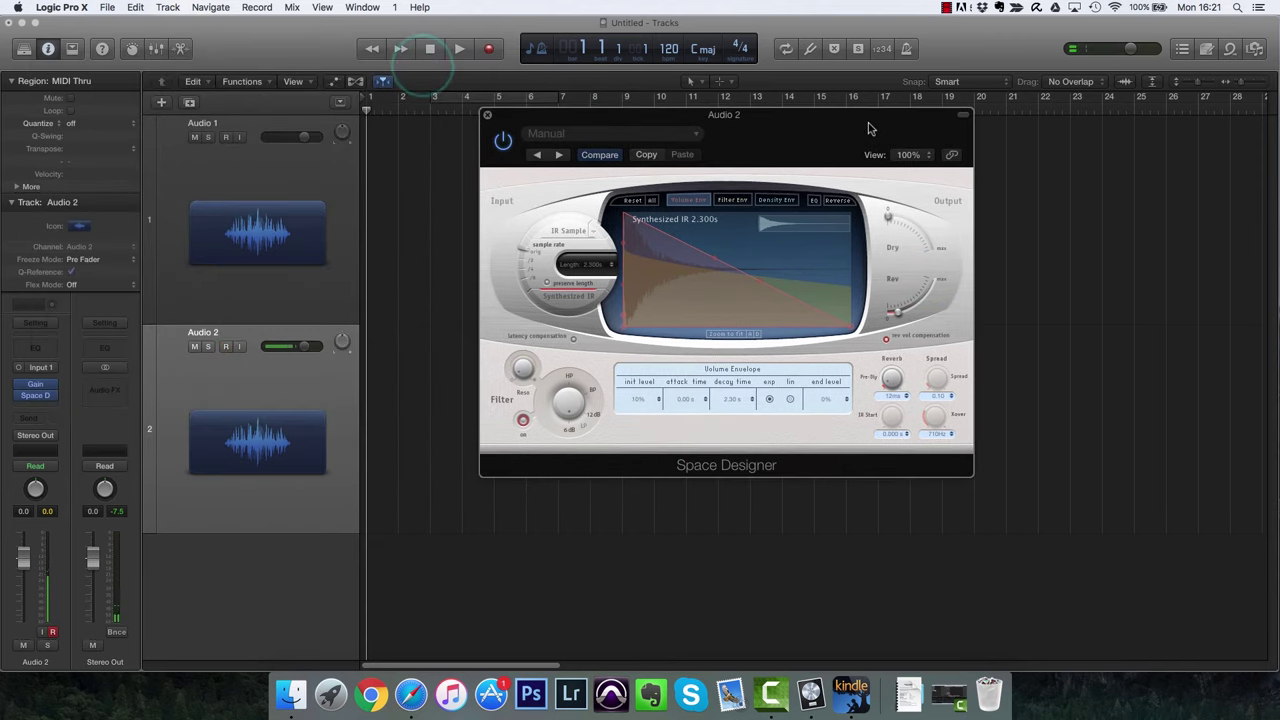
left_click_drag(899, 314, 896, 313)
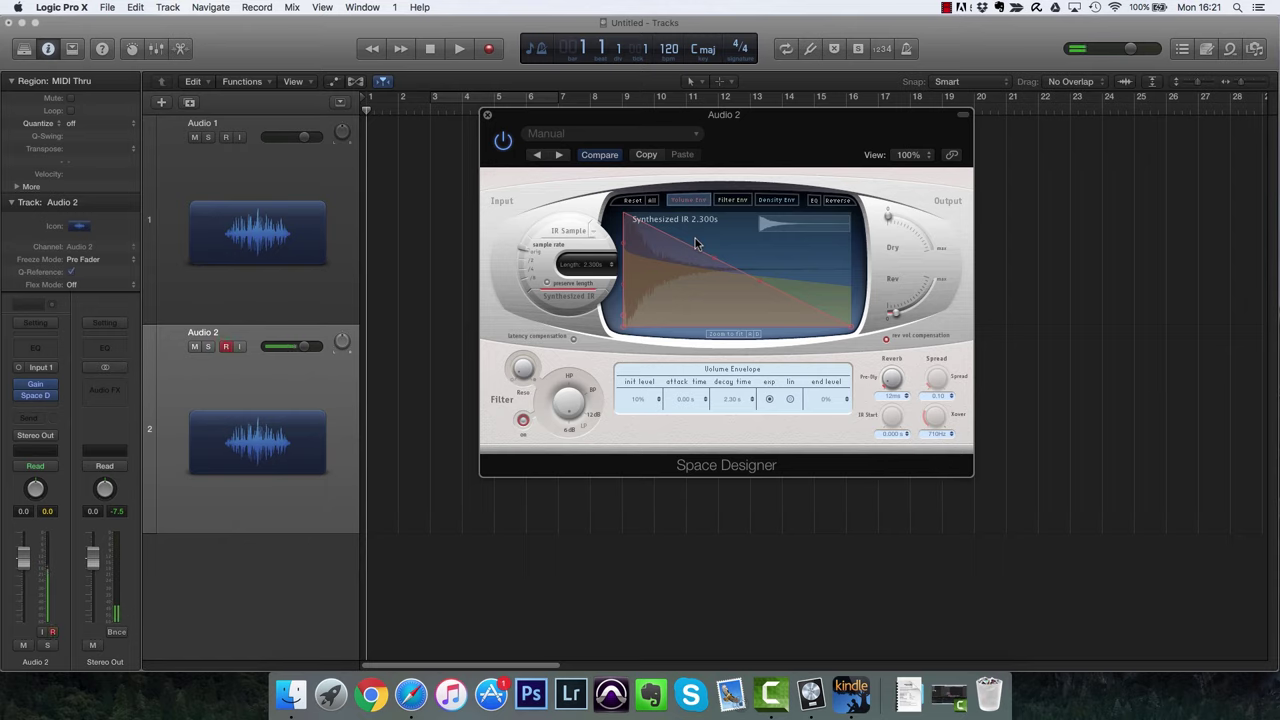
left_click(487, 115)
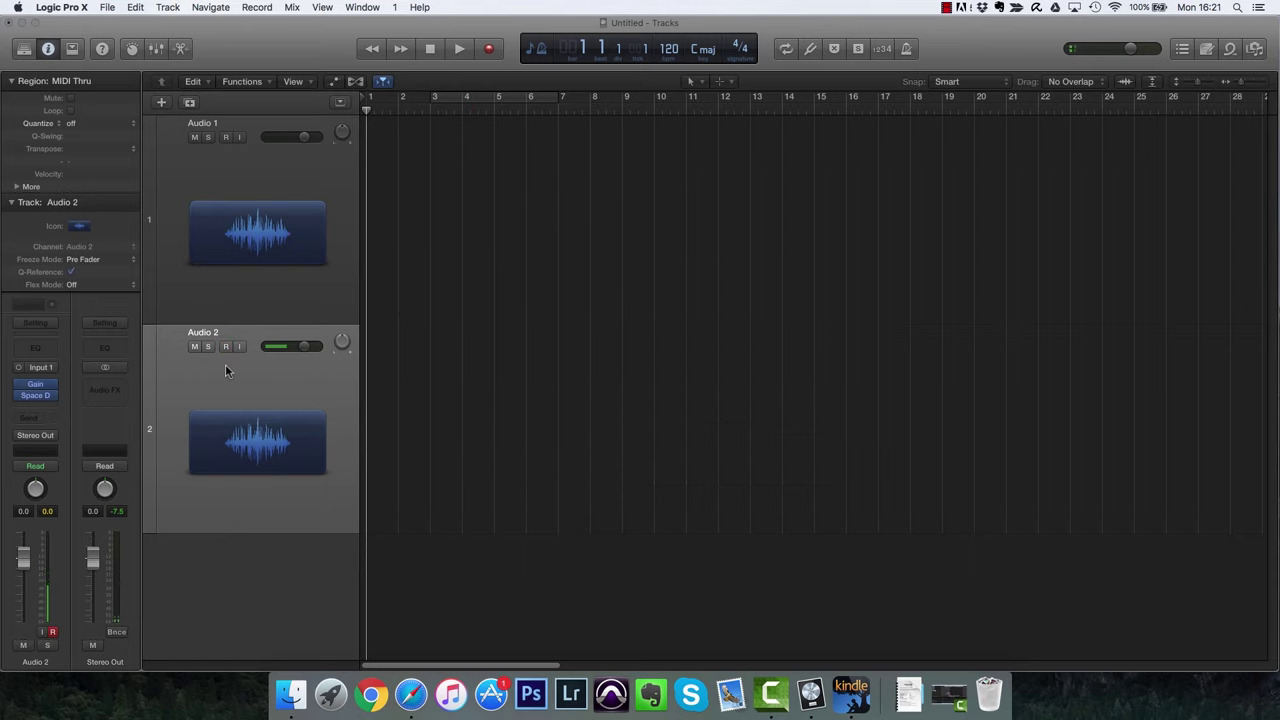
Turn off record enable on Audio 2 and collapse its Track inspector section.
key("shift+super+2")
left_click(686, 294)
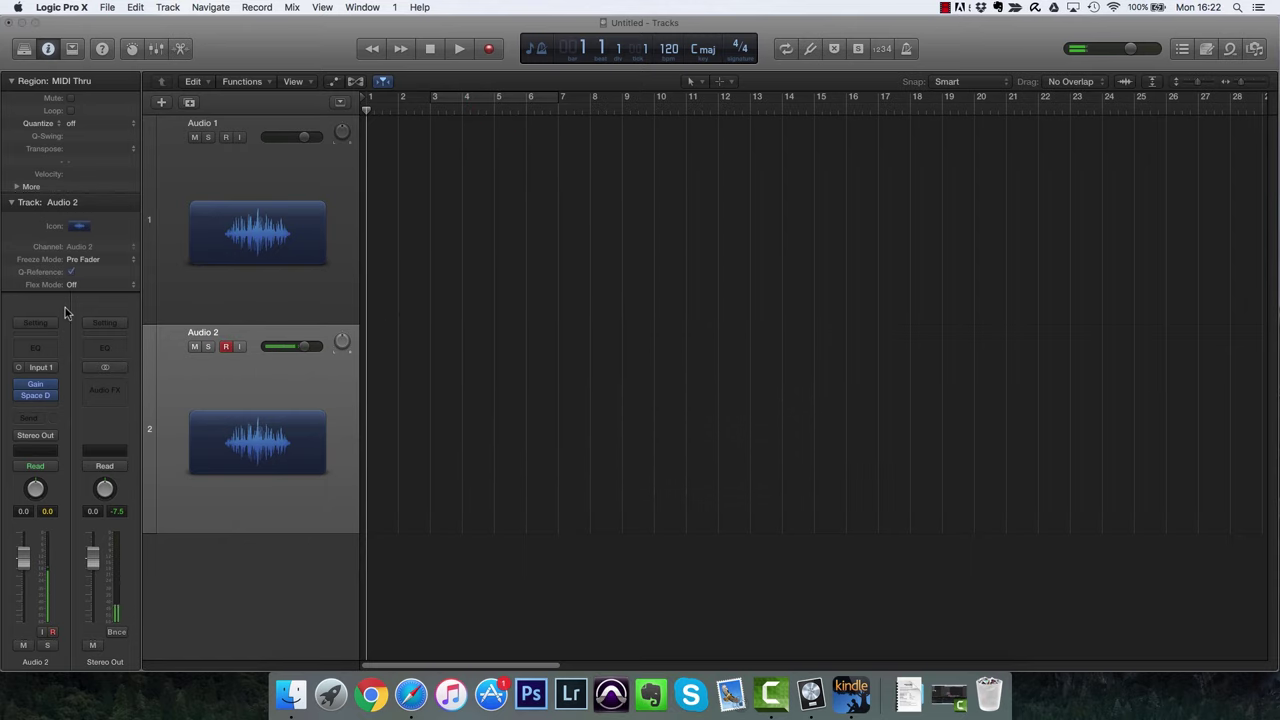
left_click(227, 346)
left_click(48, 308)
left_click(11, 203)
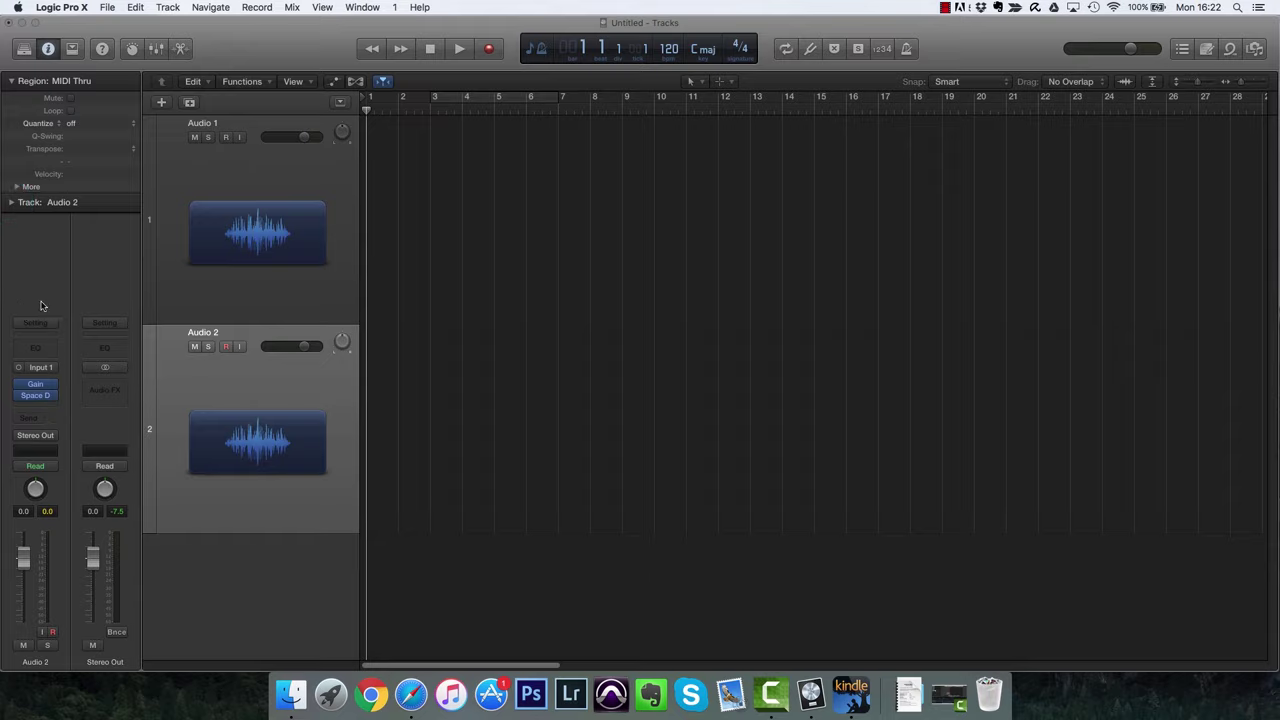
Show the Audio Device Controls component on the channel strips.
right_click(52, 267)
mouse_move(117, 295)
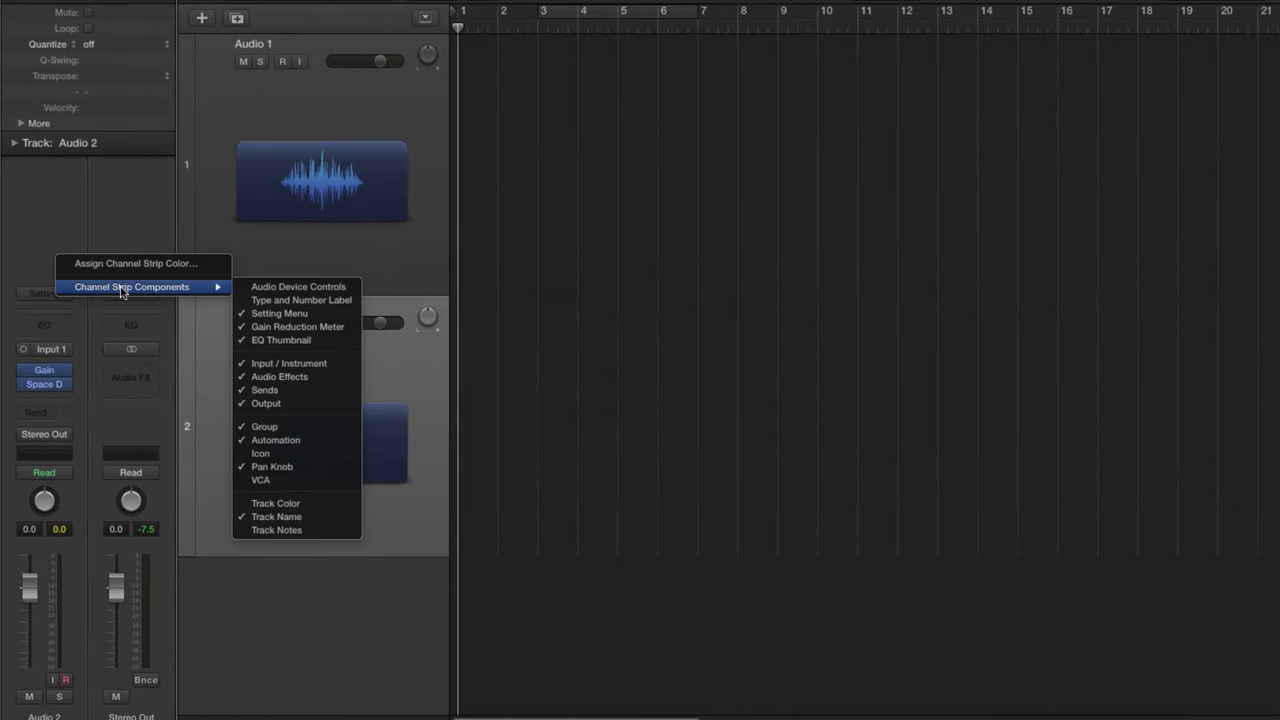
left_click(293, 287)
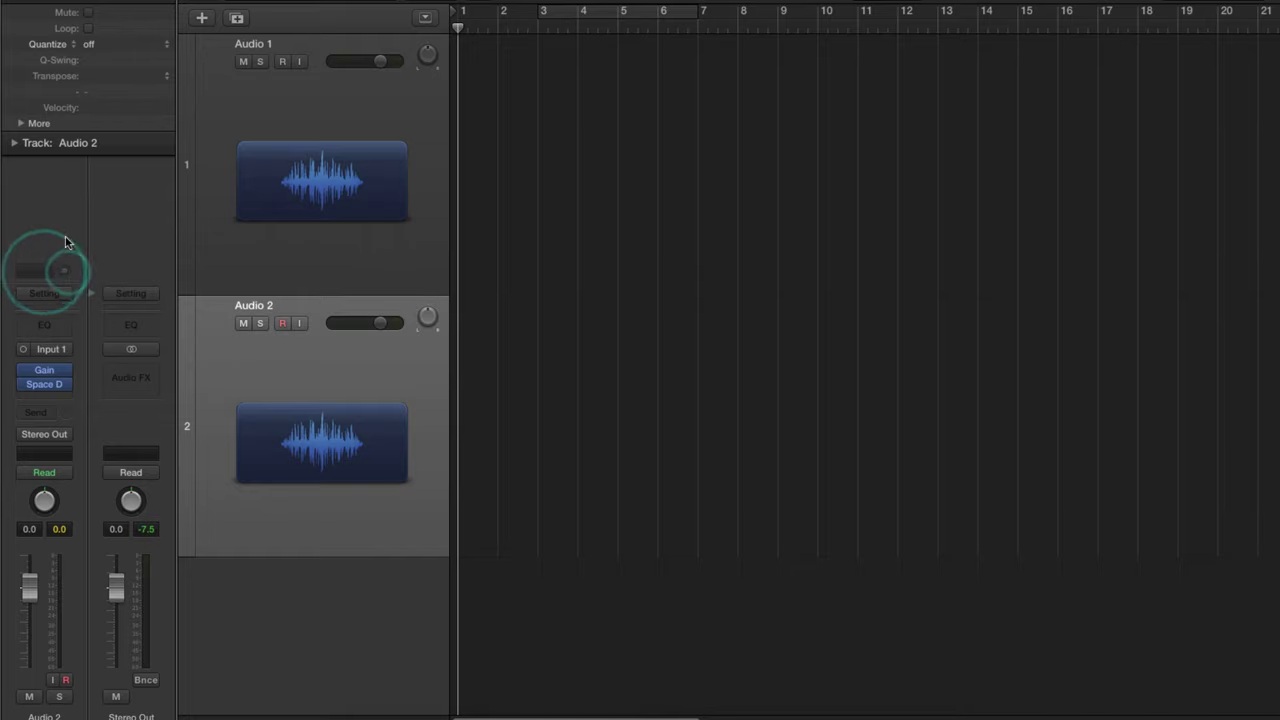
Try device input gain values of 10 and -10 on the Audio 2 channel strip and toggle the control beside the gain.
double_click(42, 272)
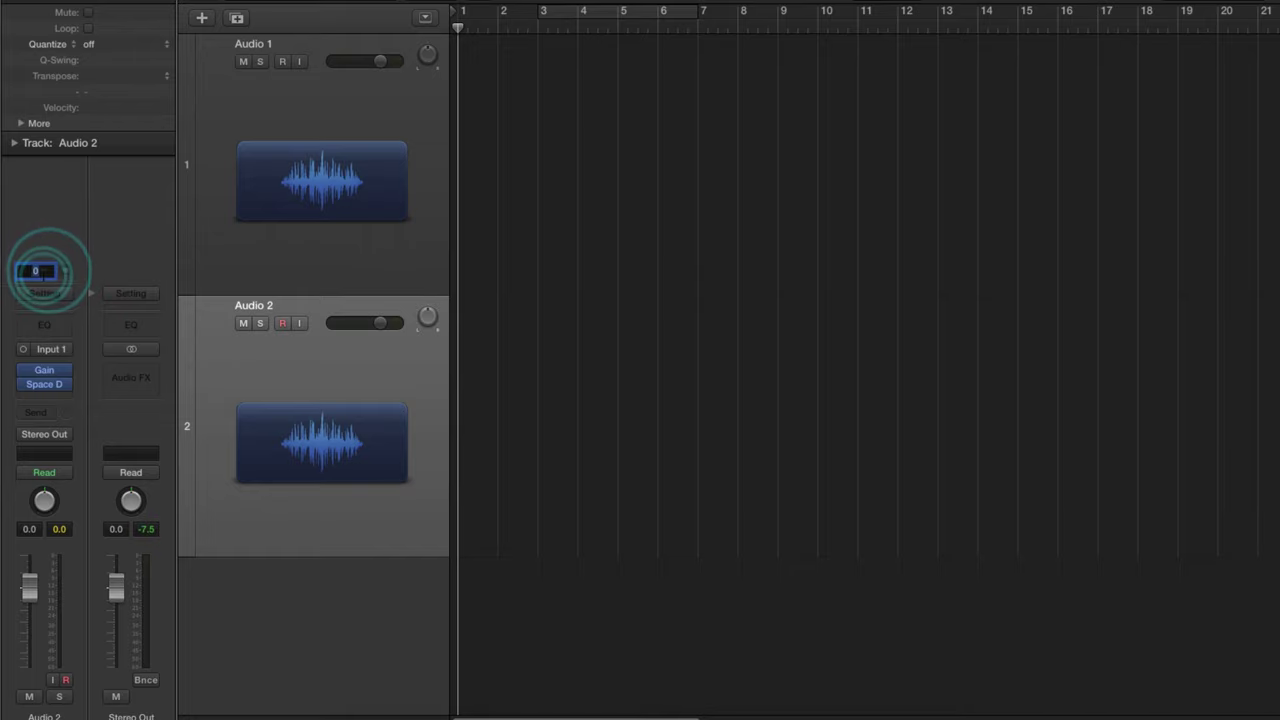
key("Return")
double_click(42, 273)
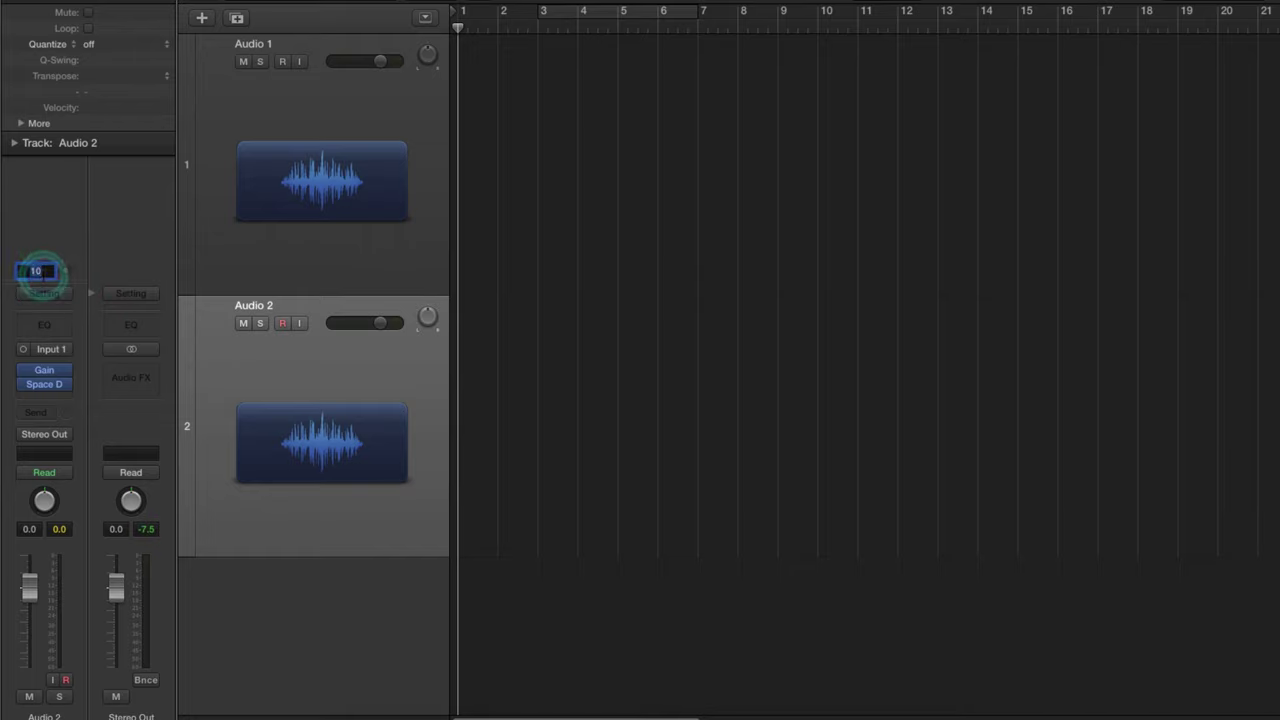
type("-10")
key("Return")
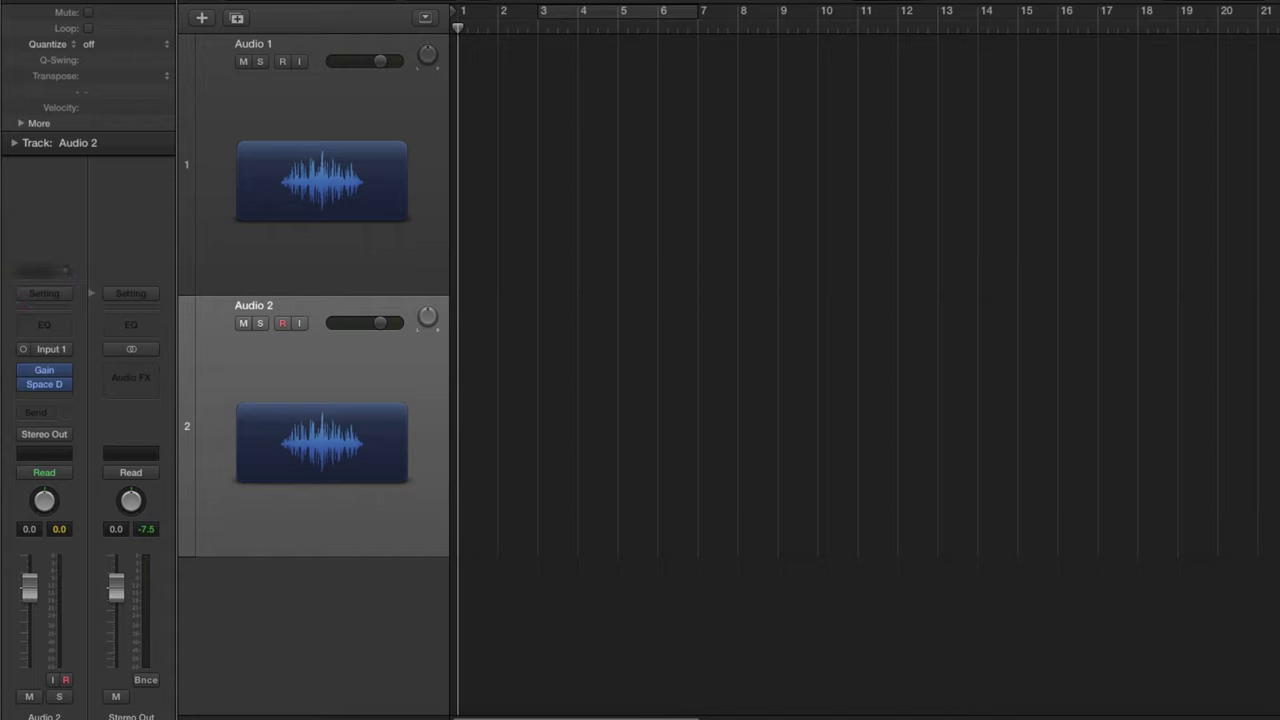
left_click(67, 272)
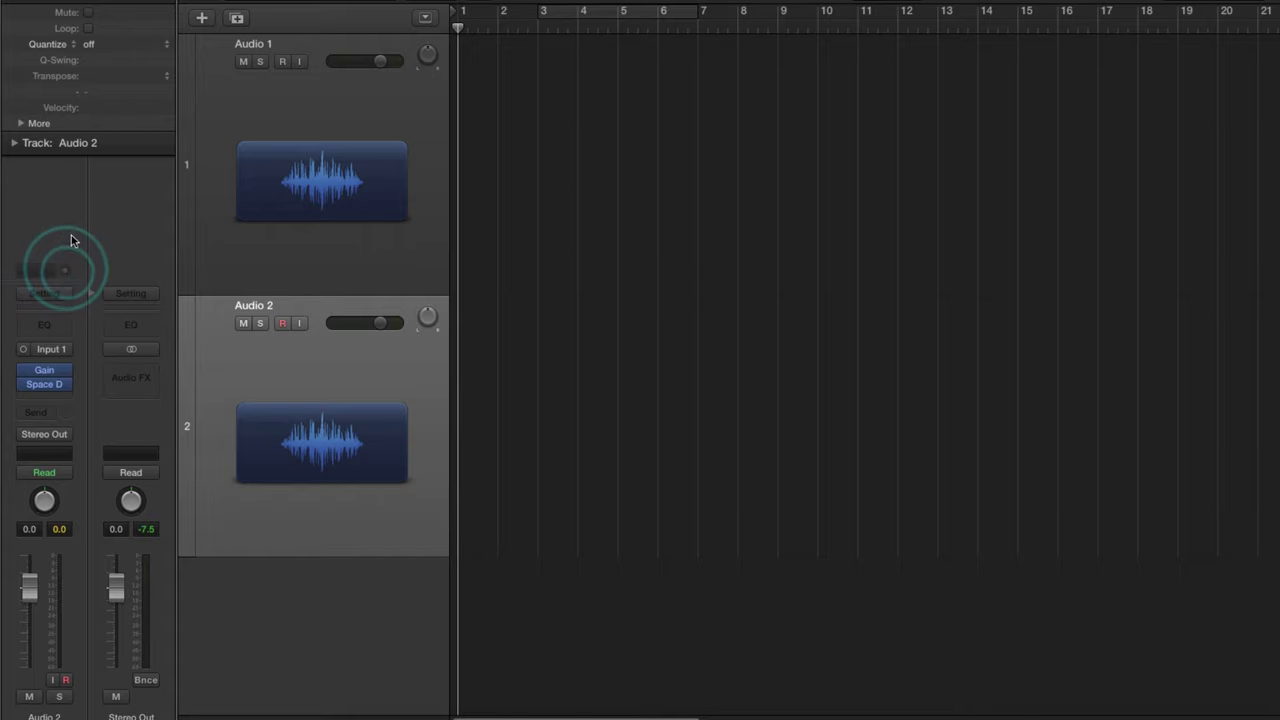
Hide the Audio Device Controls component on the channel strips.
right_click(72, 233)
mouse_move(113, 266)
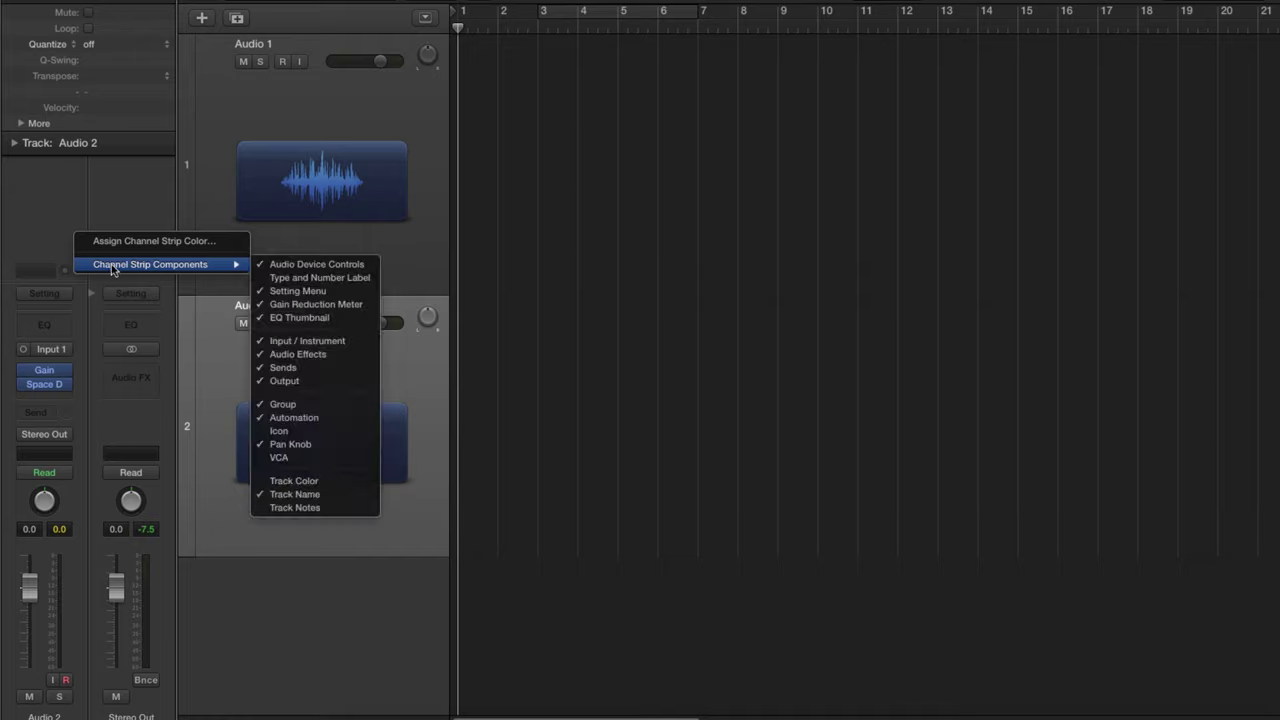
left_click(302, 266)
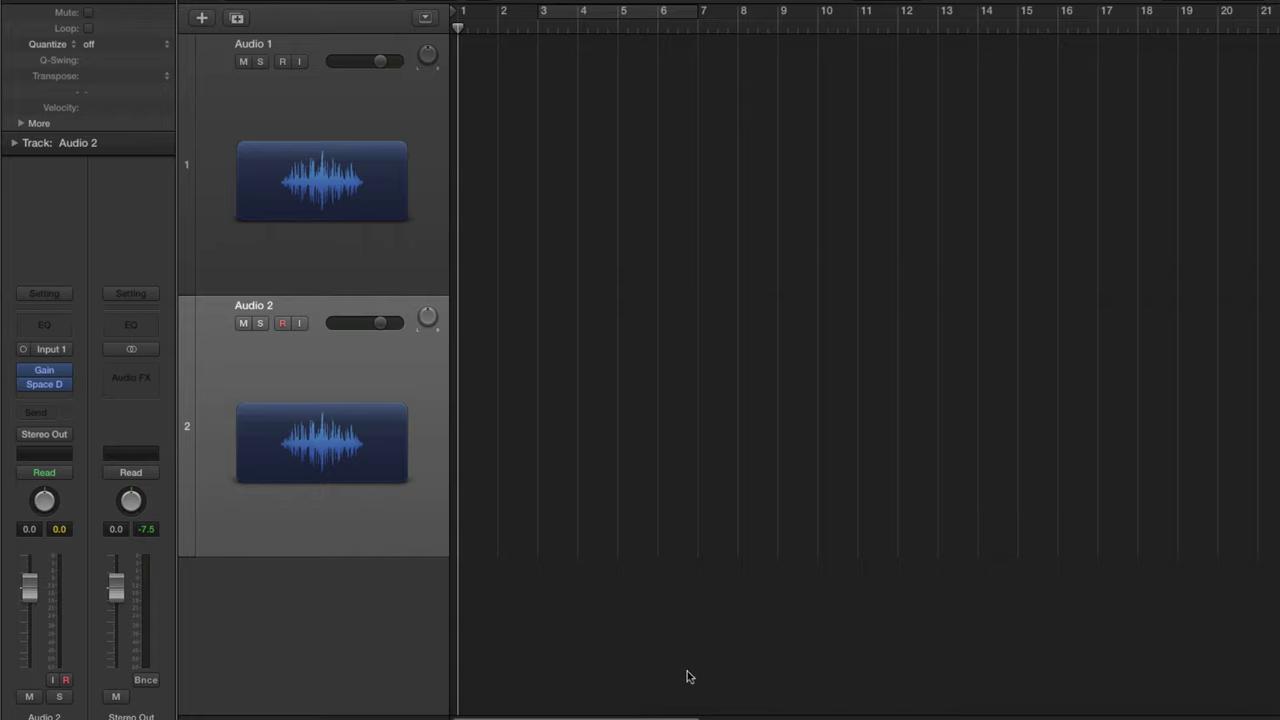
key("shift+super+2")
left_click(853, 259)
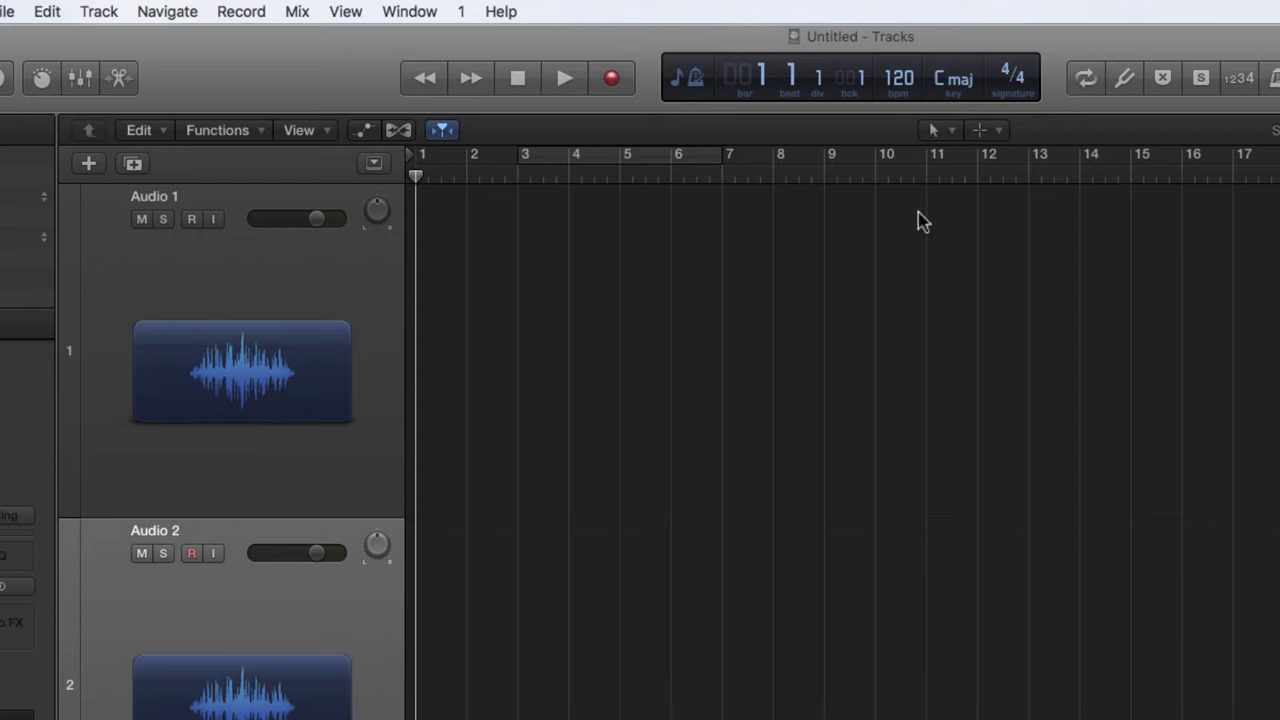
Check the pitch of the Input 1 signal in the Tuner and close it.
left_click(1124, 82)
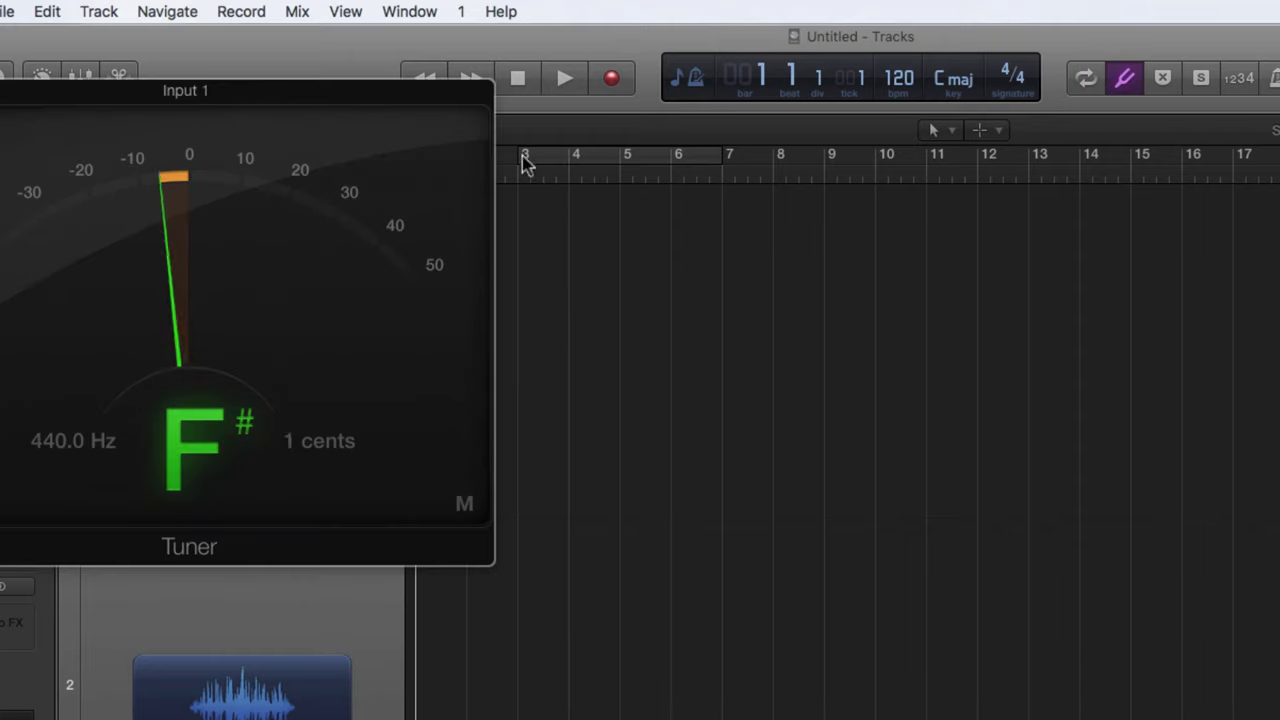
left_click_drag(372, 92, 909, 206)
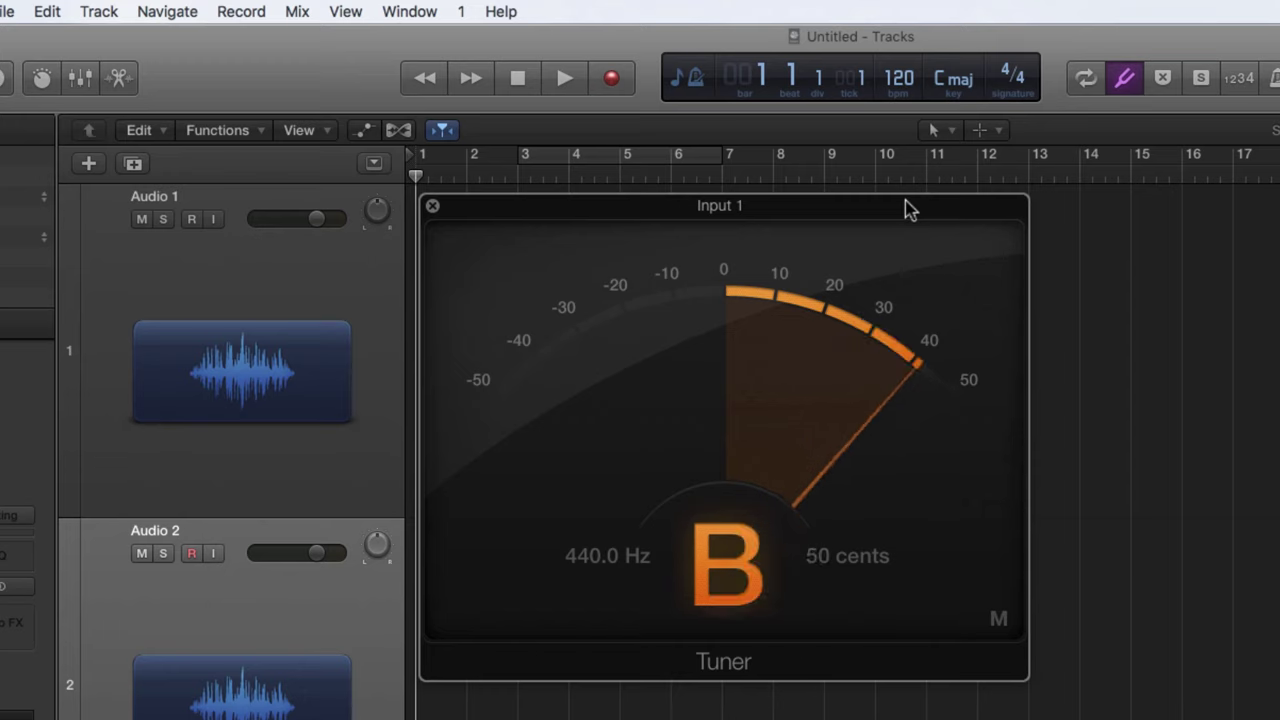
left_click(1123, 79)
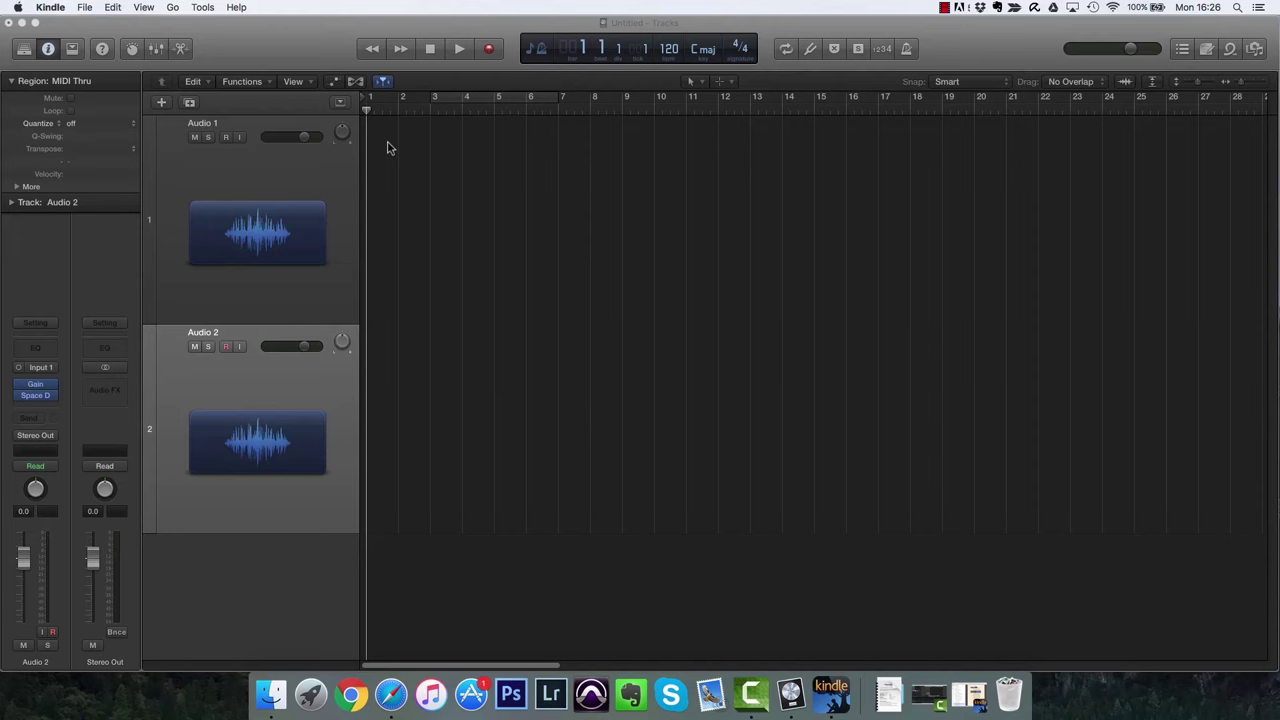
Start recording on Audio 2 and bypass the Space Designer reverb while recording.
left_click(490, 49)
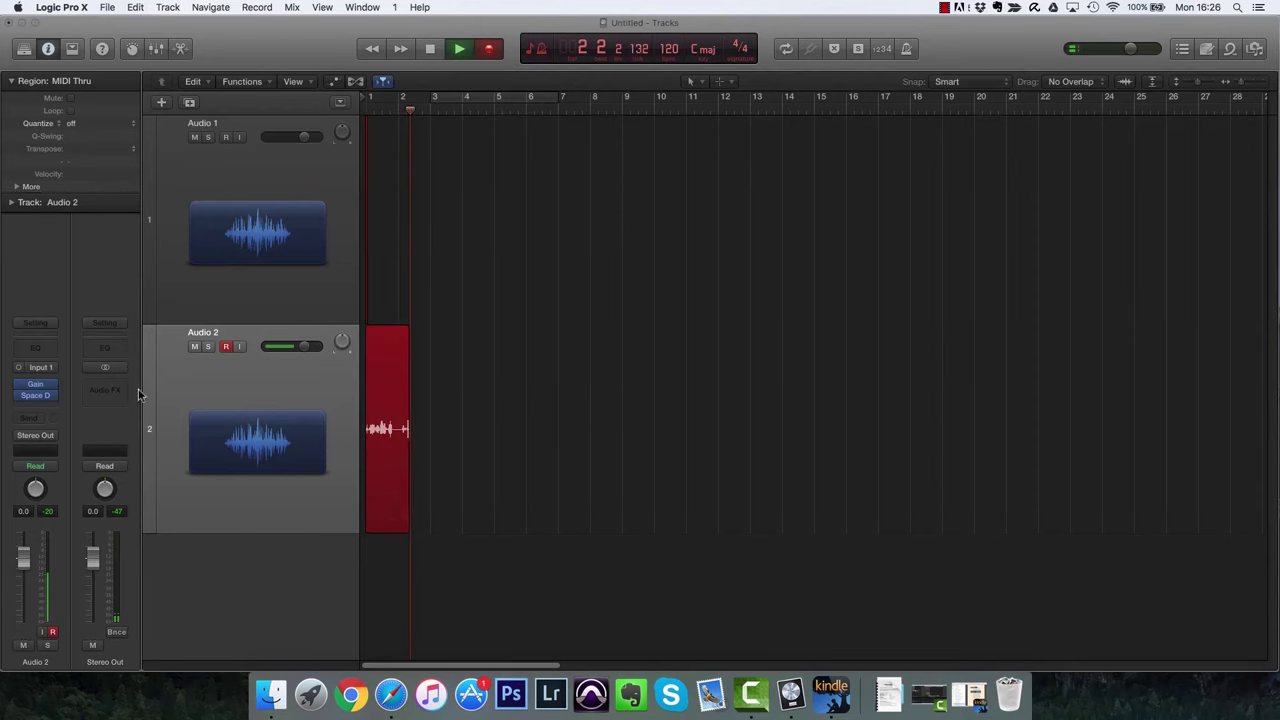
left_click(19, 397)
left_click(225, 354)
Turn off Software Monitoring in the general audio preferences during the recording and close the preferences.
left_click(77, 7)
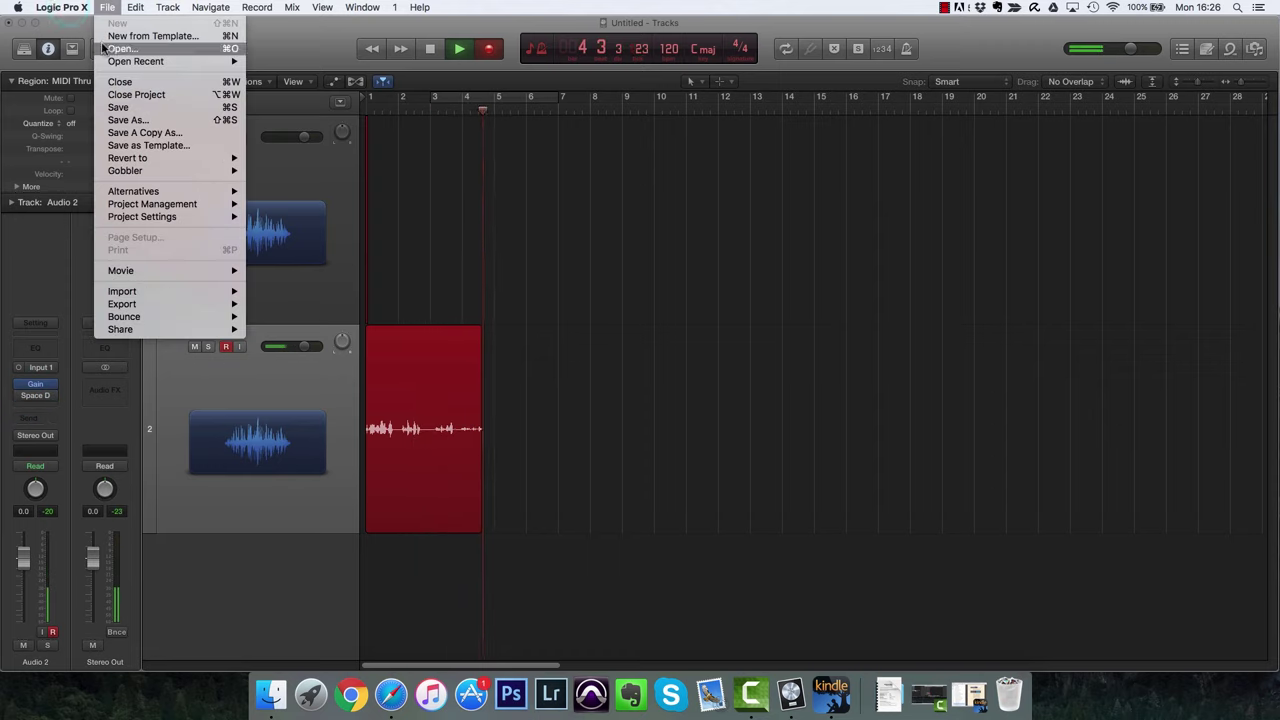
mouse_move(82, 45)
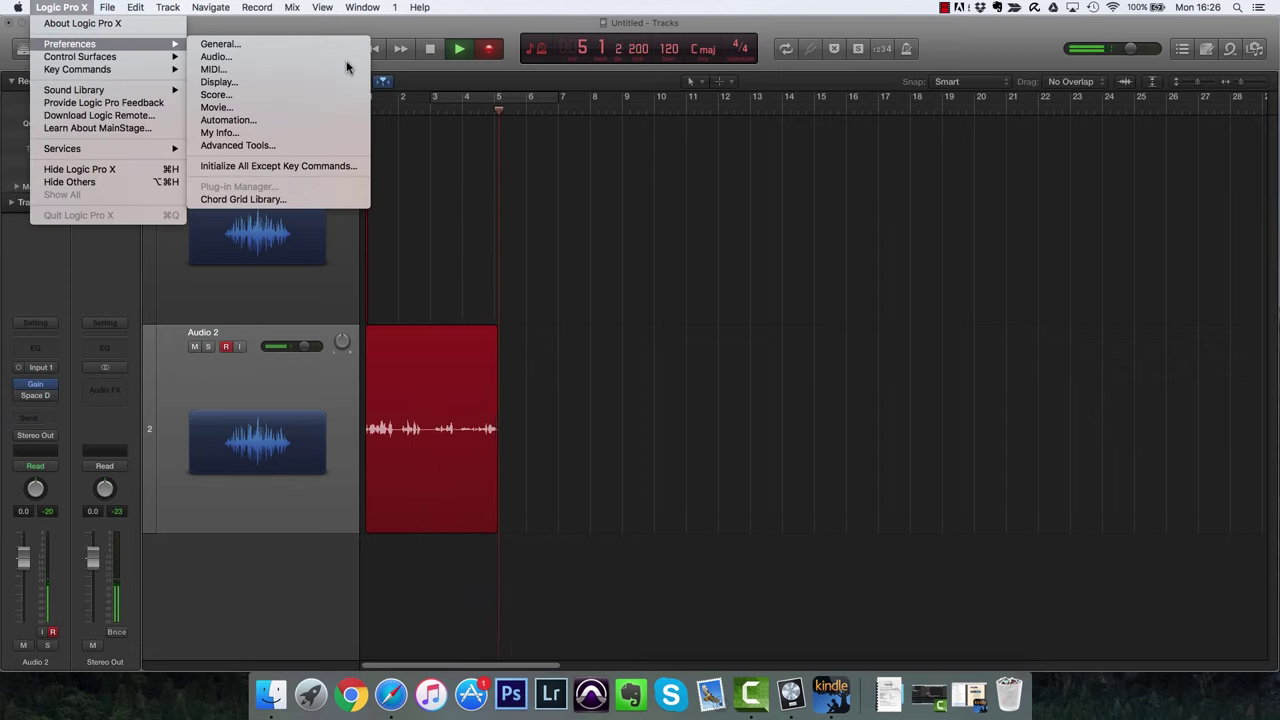
left_click(286, 47)
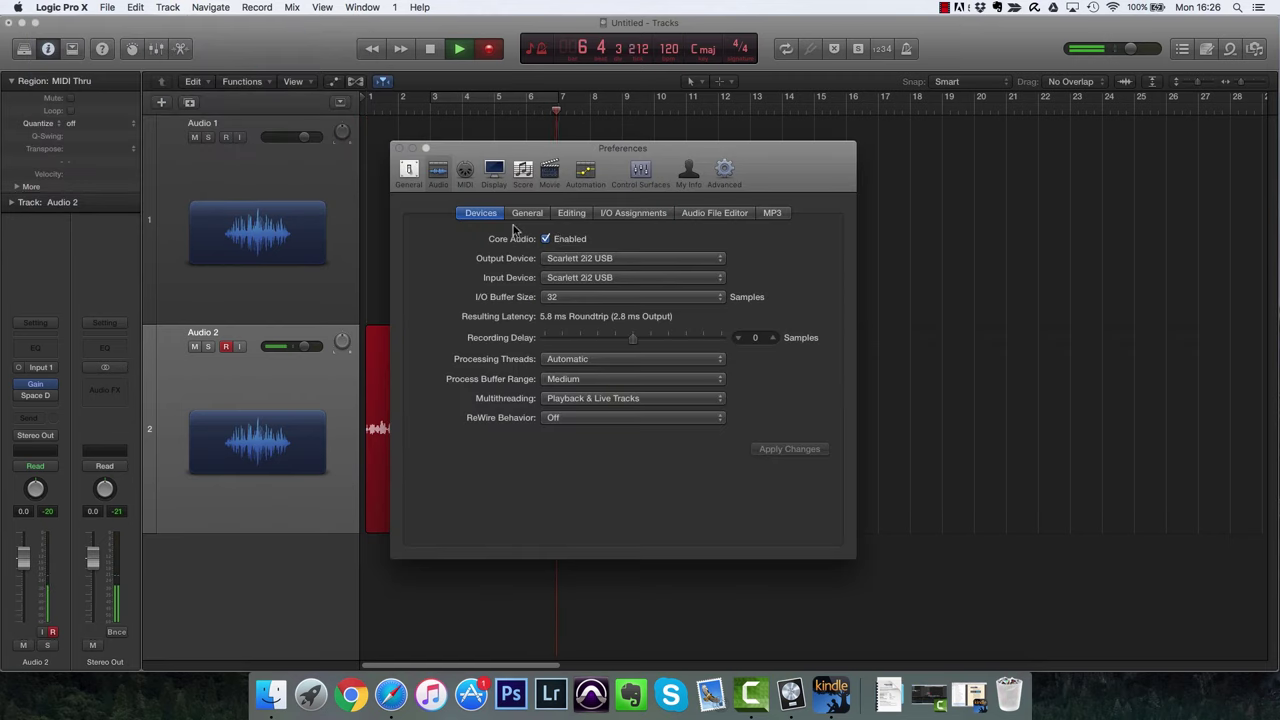
left_click(527, 212)
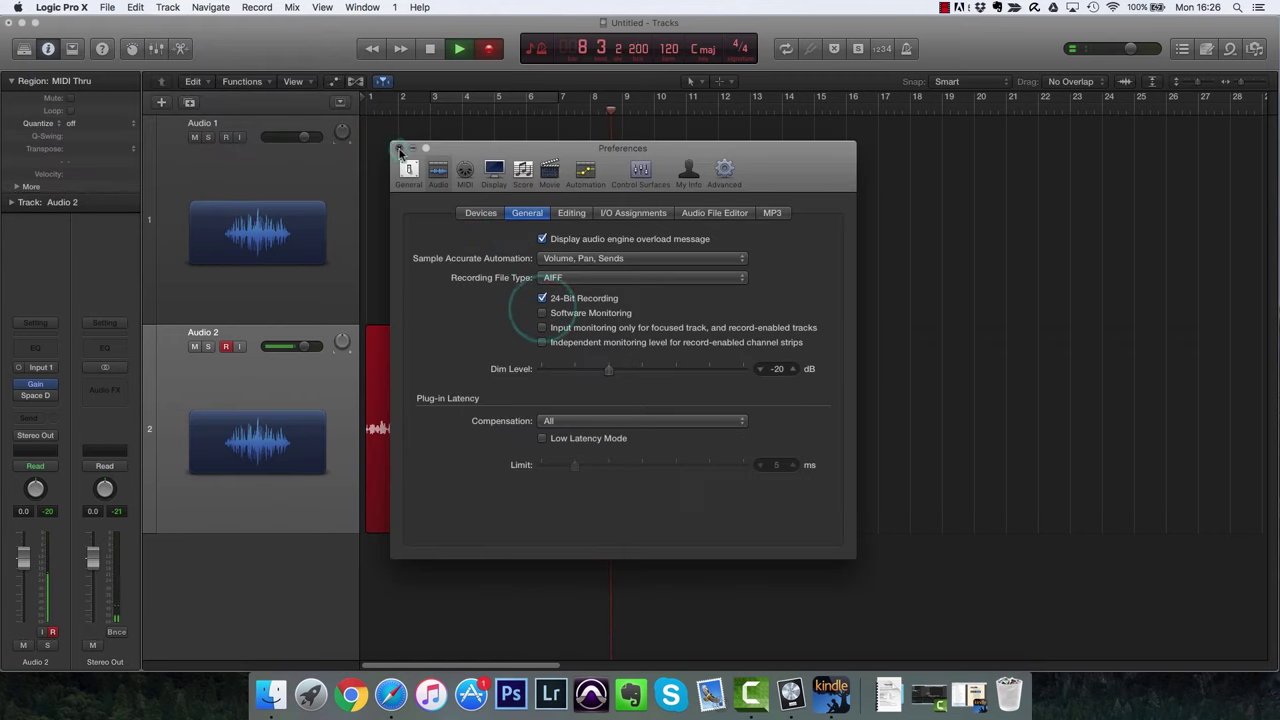
left_click(399, 150)
Stop recording on Audio 2 and move the playhead to bar 9.
key("space")
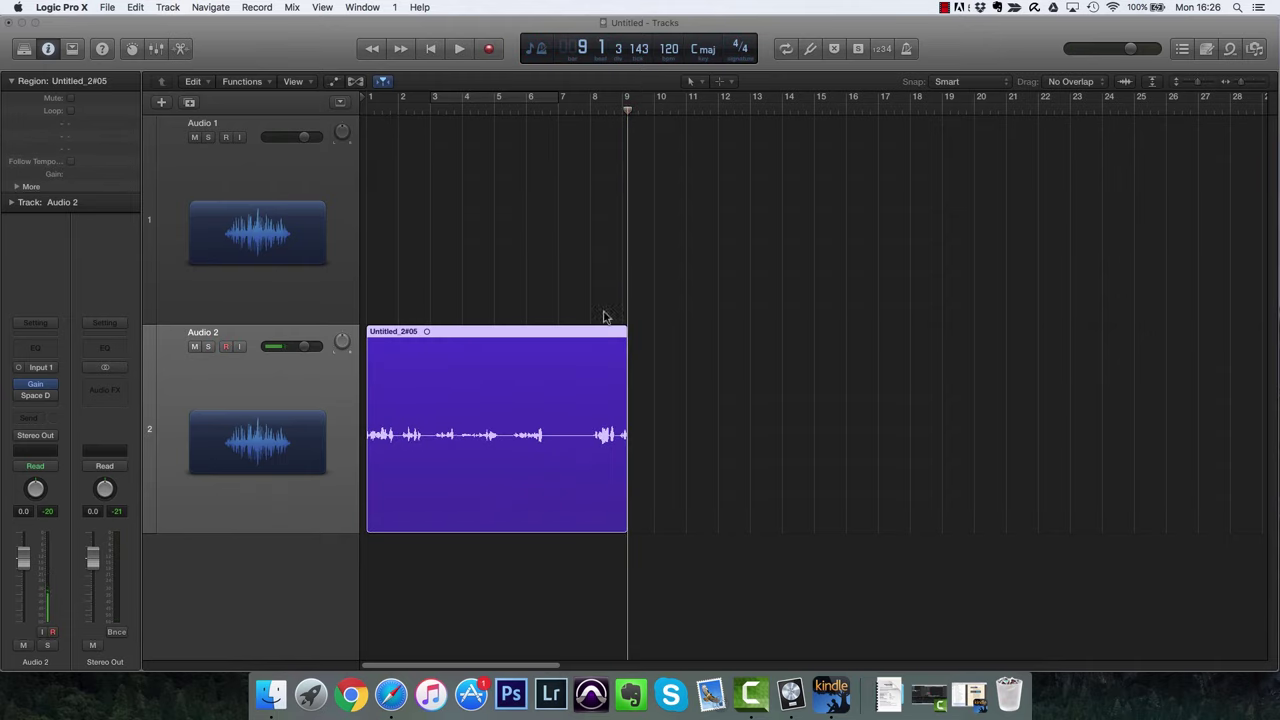
key("Return")
left_click(598, 112)
left_click(612, 111)
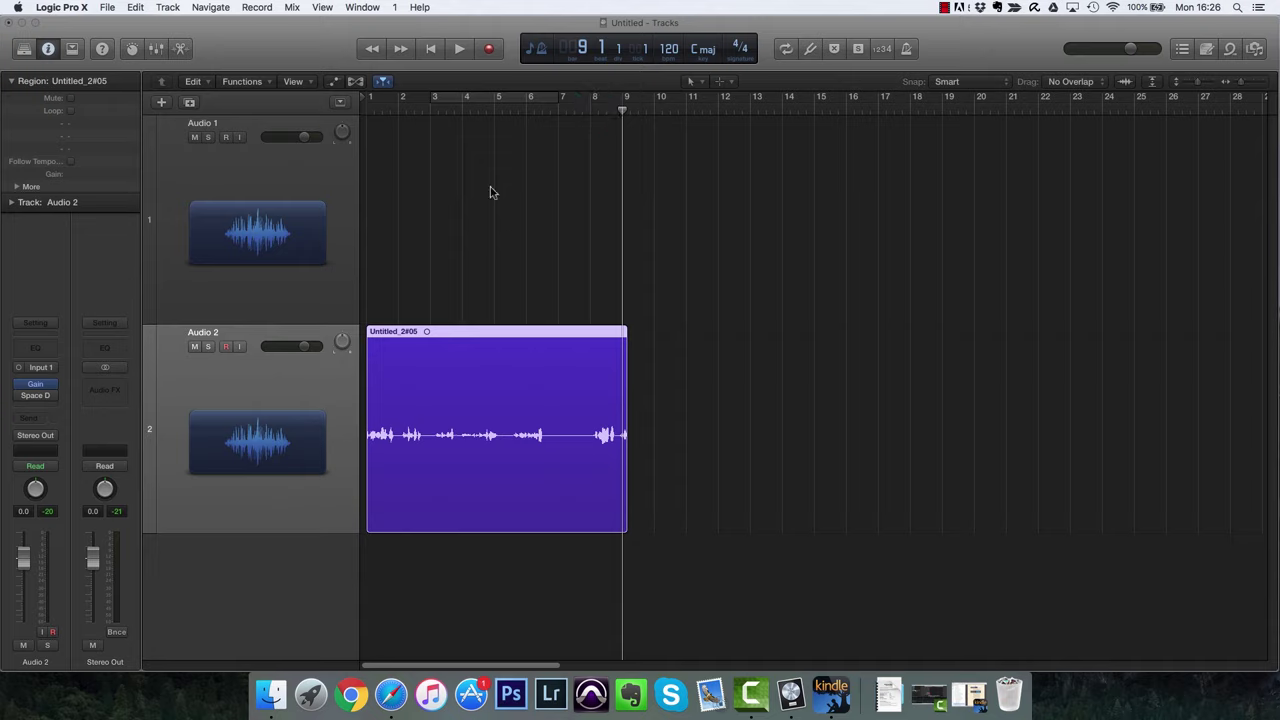
Select the Audio 1 track and set its channel strip input to Input 1.
left_click(331, 206)
left_click(40, 385)
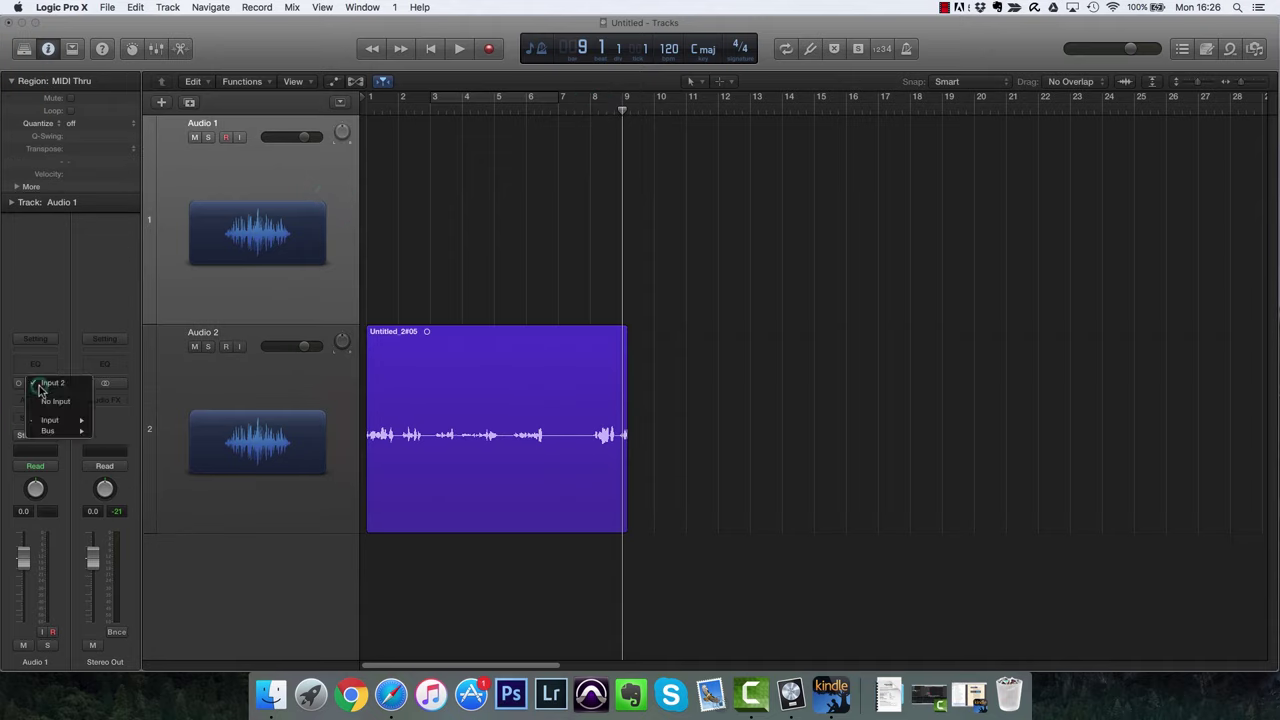
mouse_move(60, 420)
left_click(120, 420)
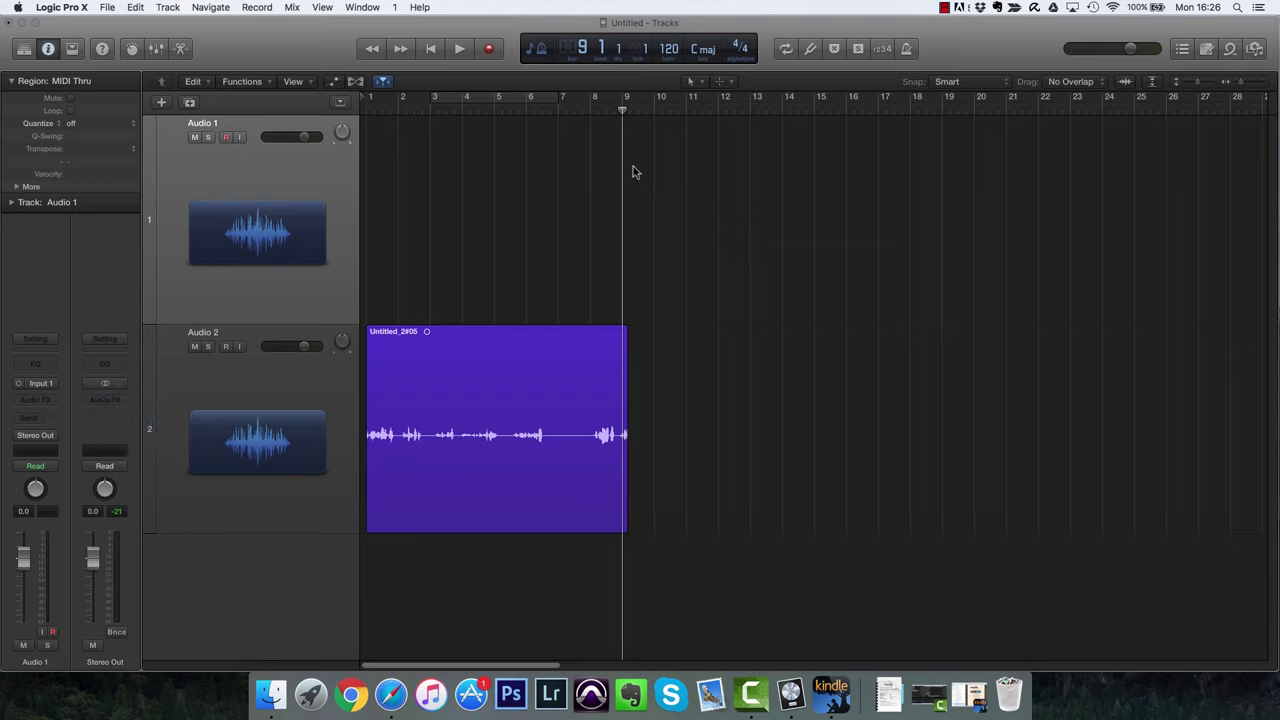
Play back the end of the Audio 2 region from about bar 7, repositioning the playhead as needed.
left_click(612, 110)
left_click_drag(614, 110, 572, 110)
key("space")
left_click(571, 110)
key("space")
left_click(619, 108)
left_click_drag(578, 108, 518, 108)
left_click(611, 110)
Position the playhead at bar 5 beat 4 and record a short take on Audio 1.
left_click(515, 108)
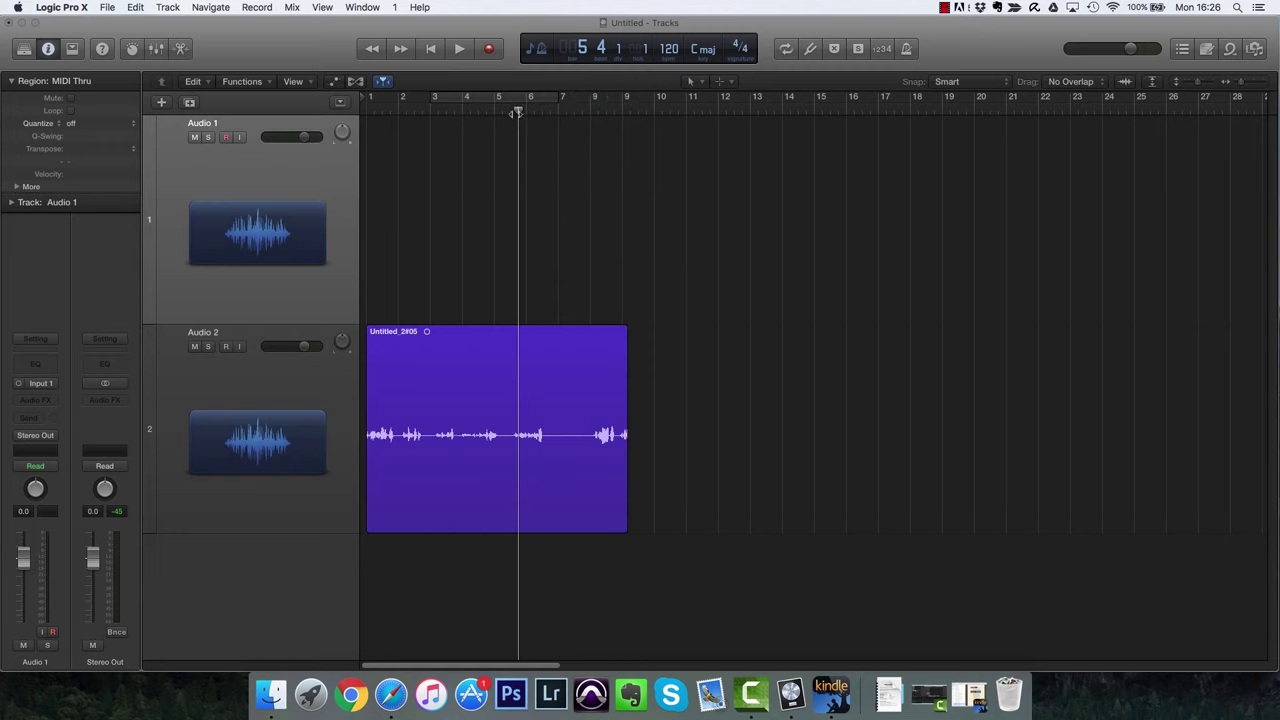
left_click(489, 50)
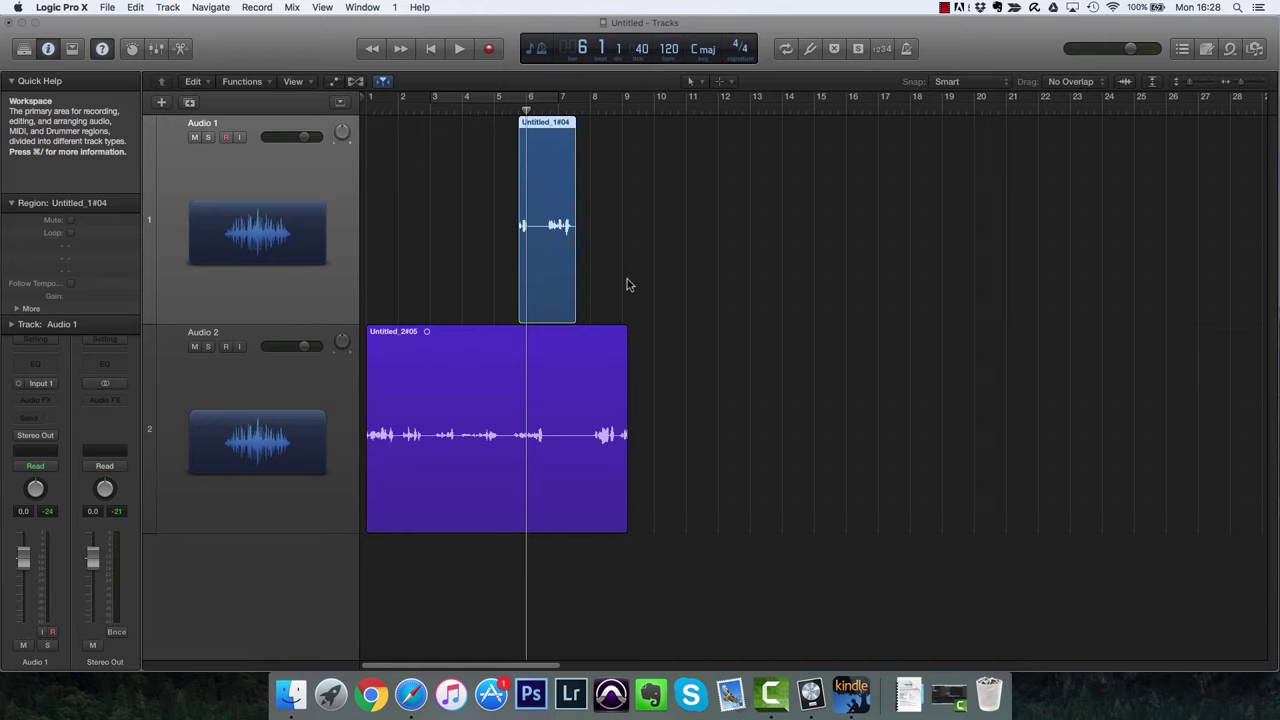
Play back the Audio 1 and Audio 2 regions together from about bar 6 and stop.
left_click(551, 357)
left_click(552, 290)
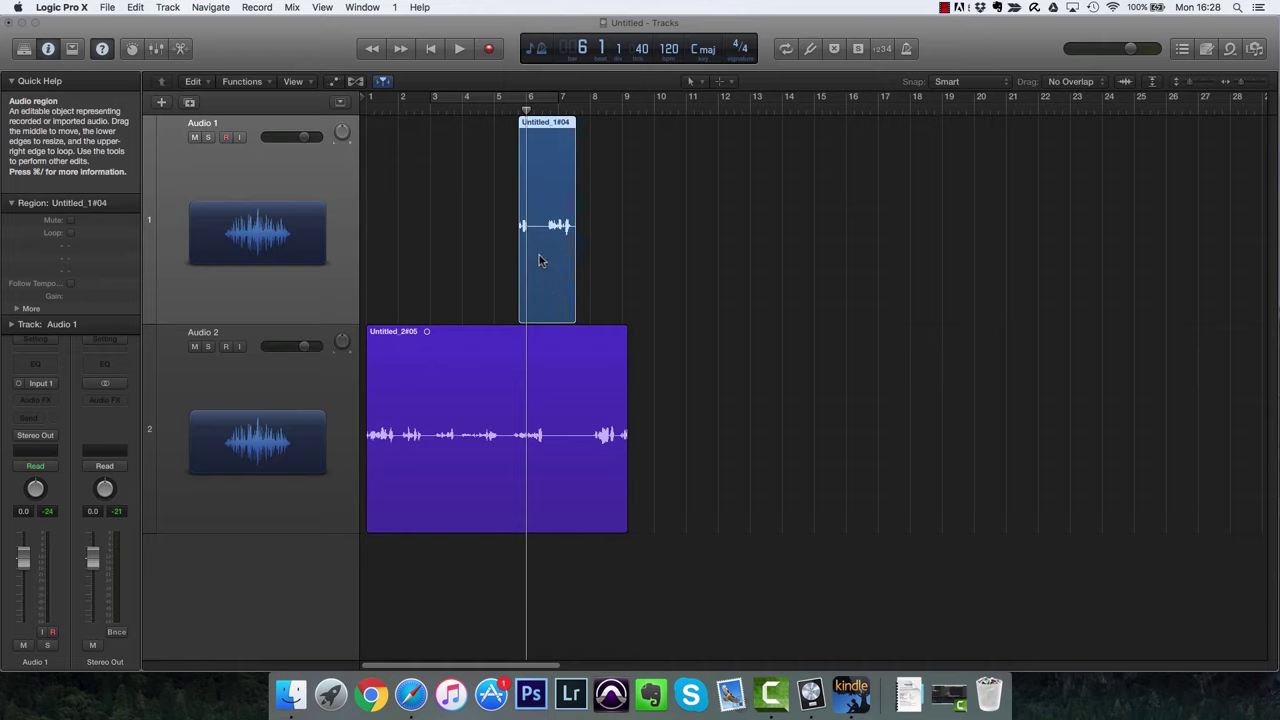
key("space")
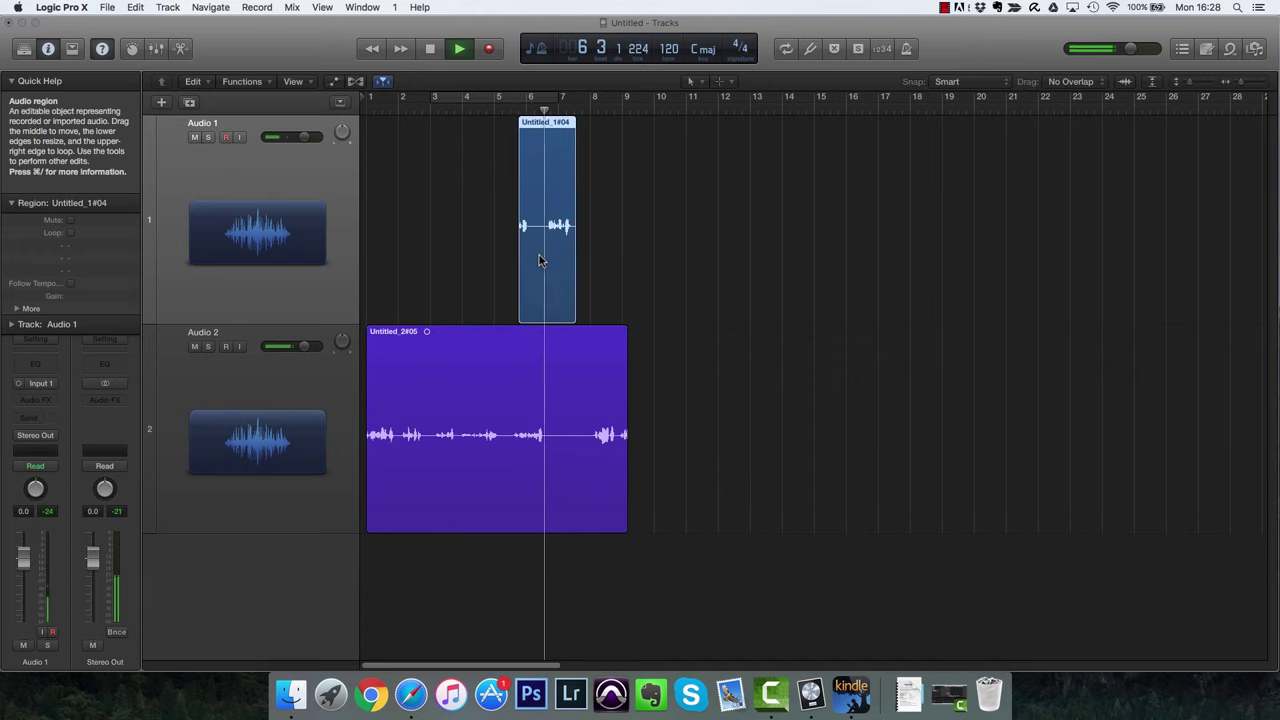
key("space")
key("space")
key("space")
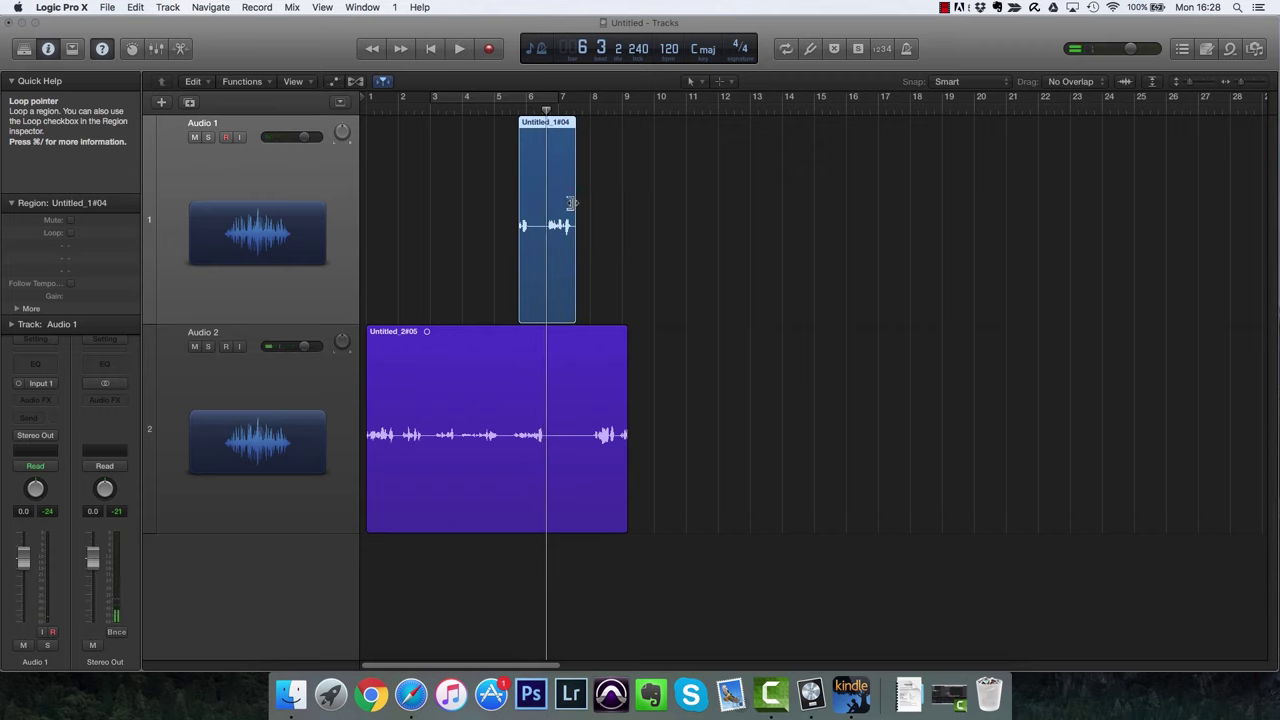
Select the Audio 2 region and play the project back from the beginning.
left_click(555, 388)
key("Return")
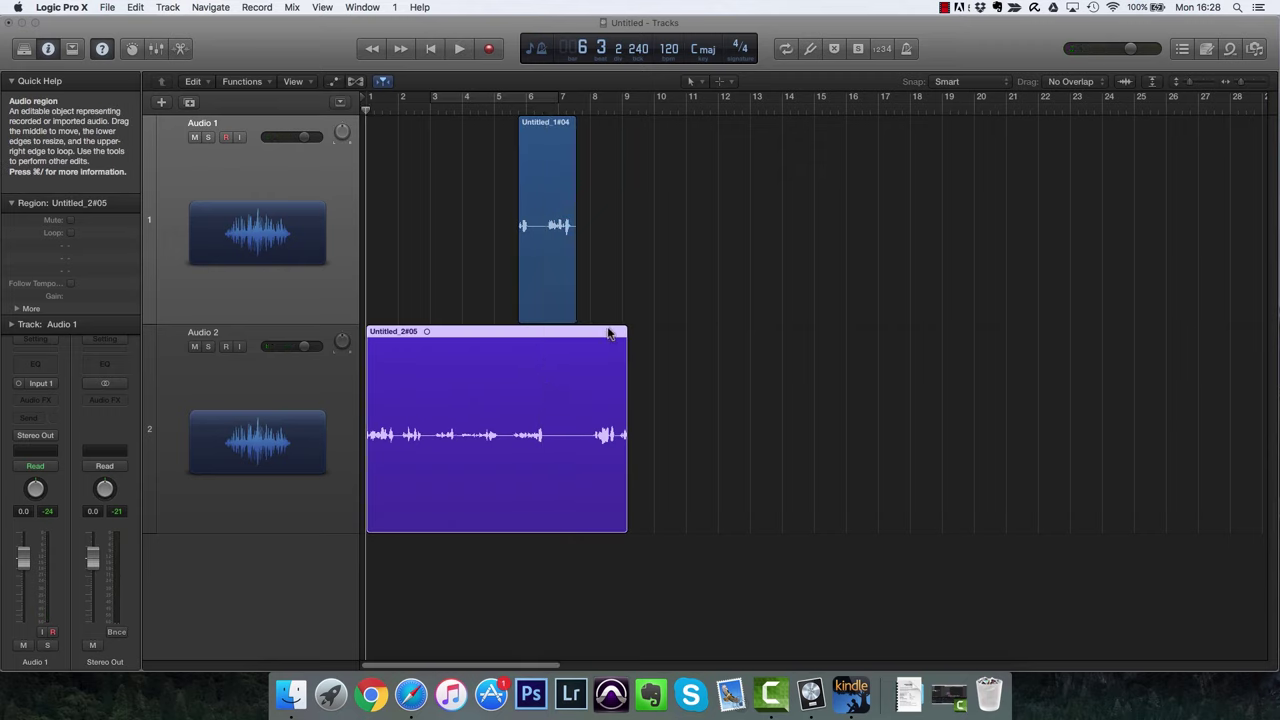
key("space")
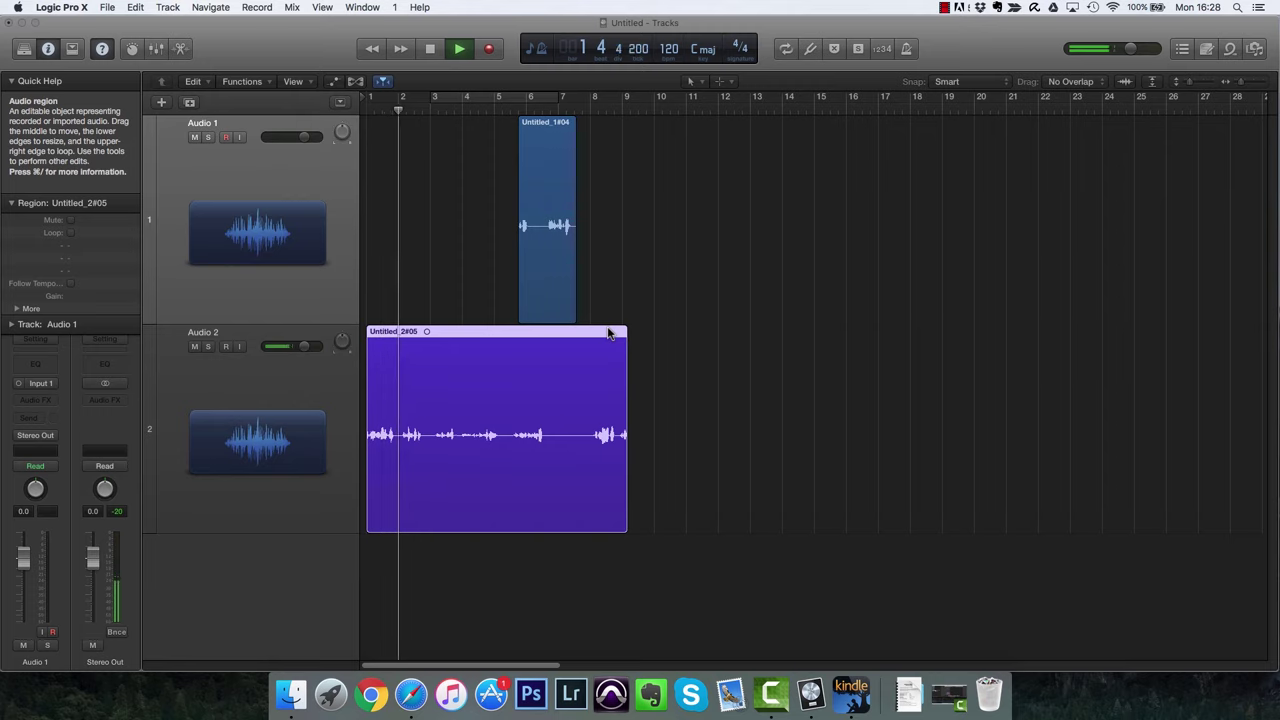
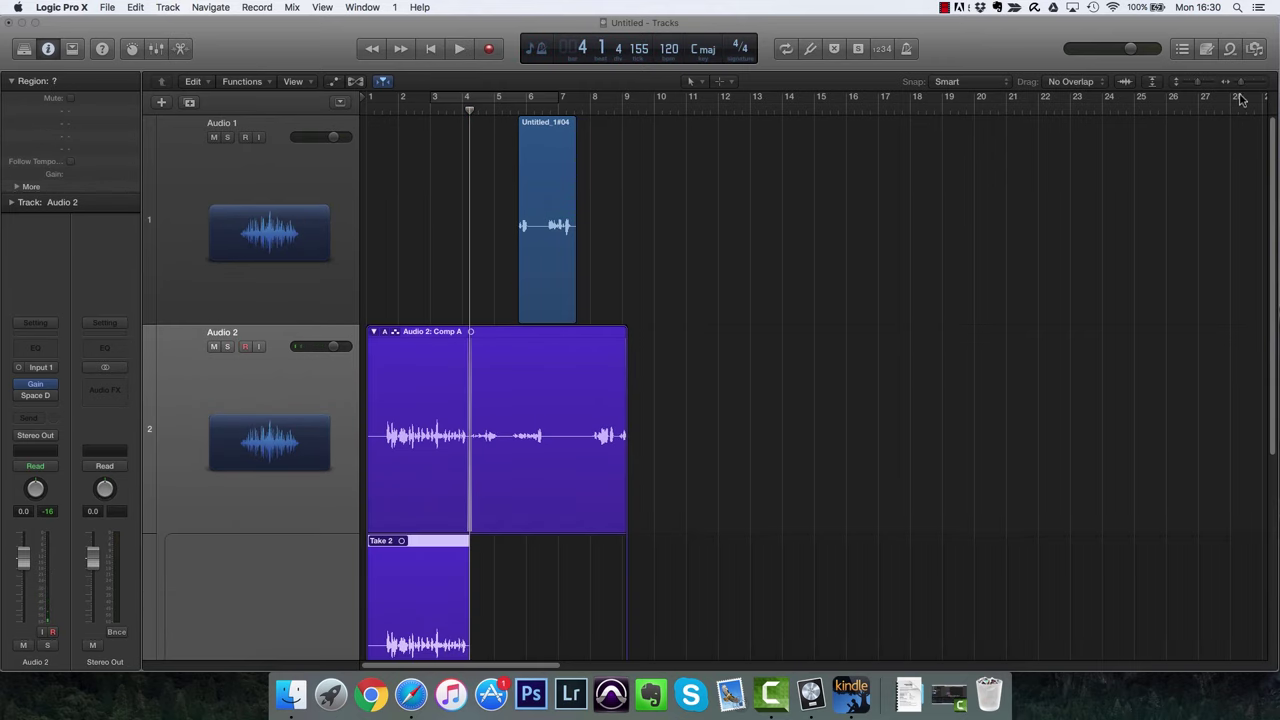
Switch the opening section of the Audio 2 comp, up to about bar 4, to Take 1 and back to Take 2.
key("z")
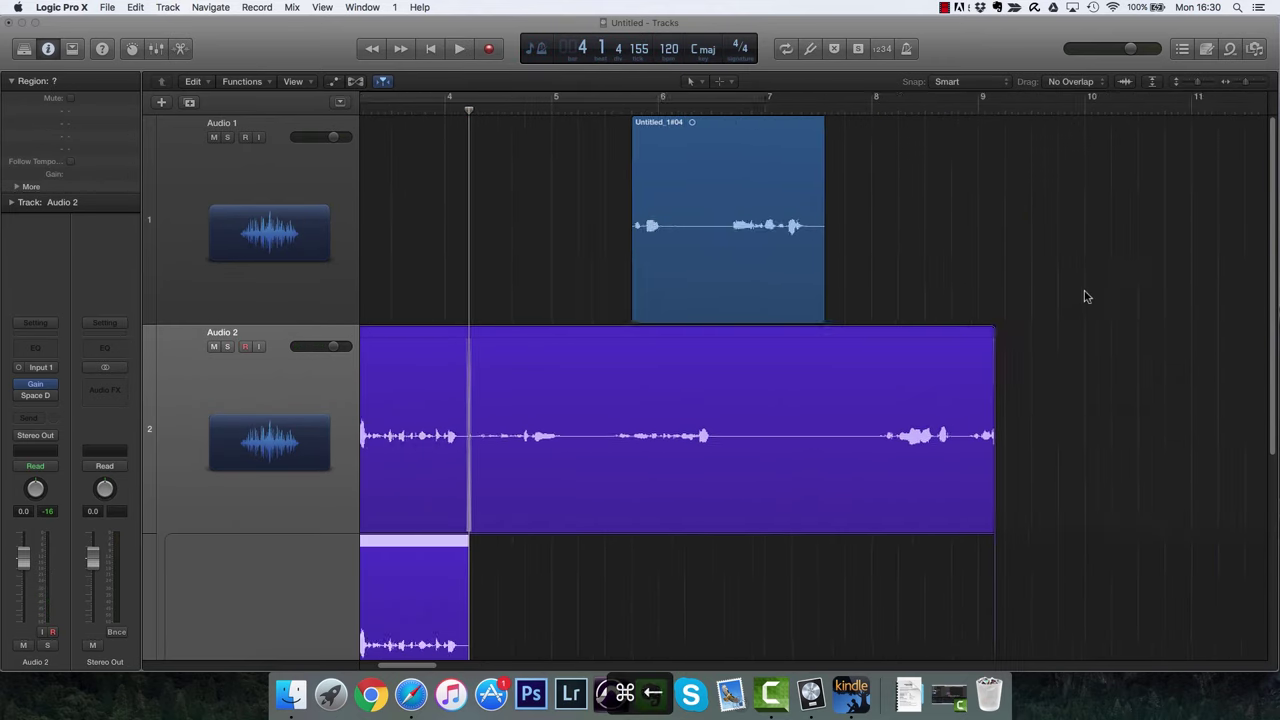
key("super+Up")
key("super+Up")
key("super+Up")
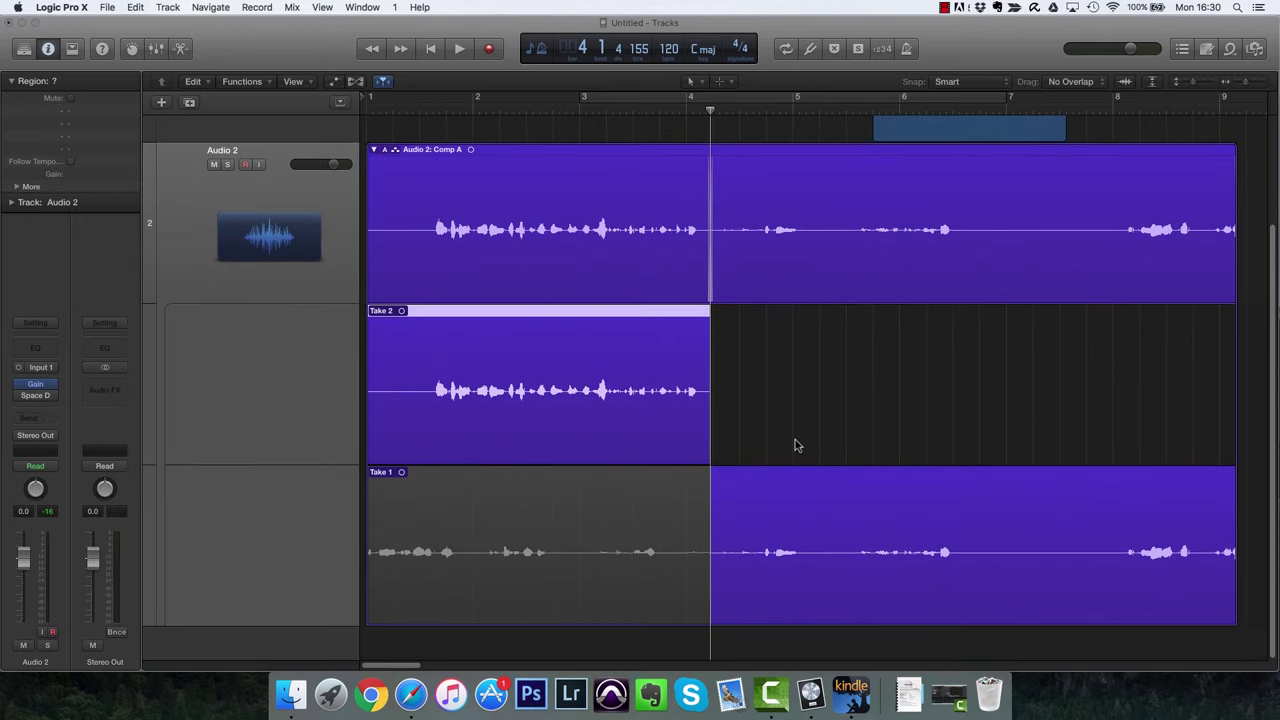
left_click(428, 534)
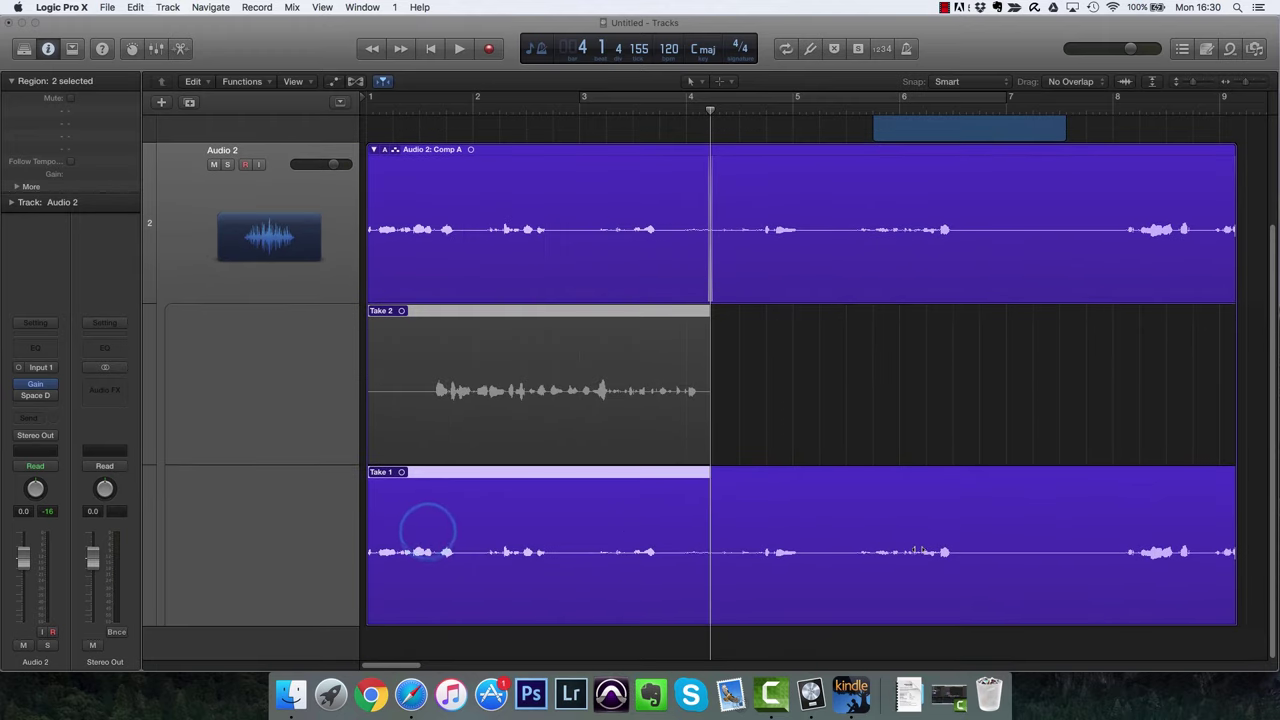
double_click(605, 437)
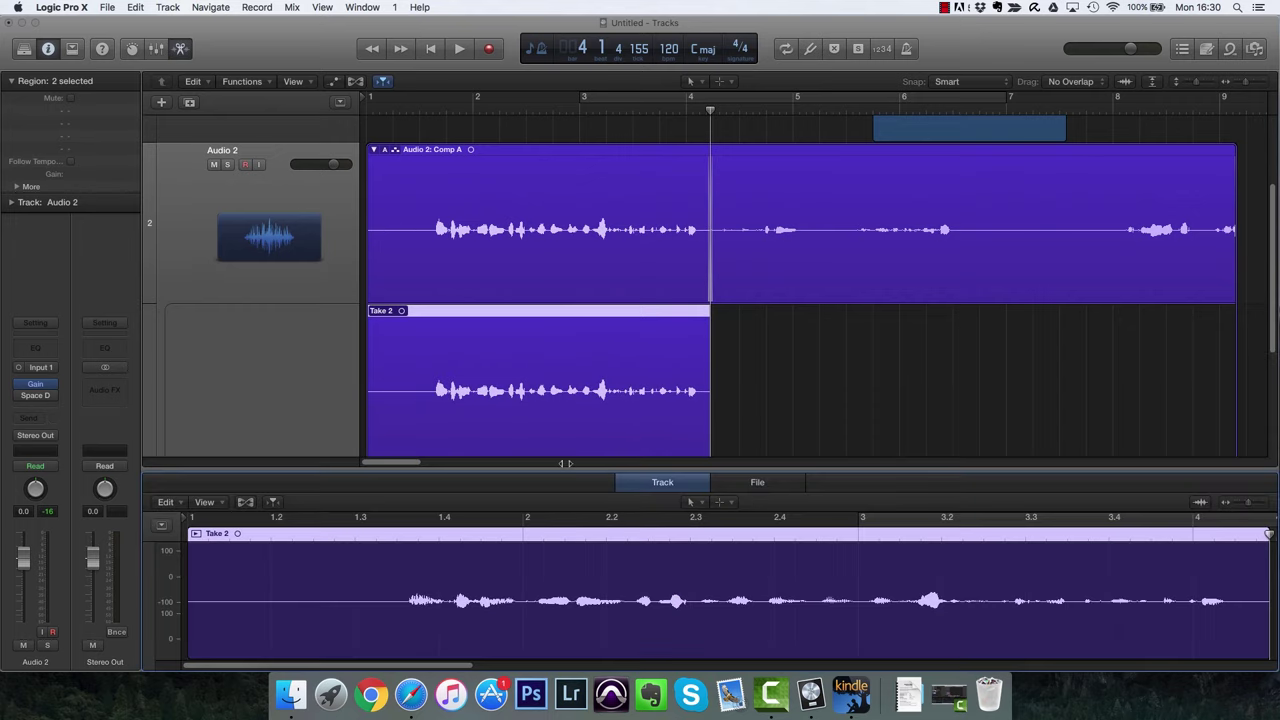
double_click(564, 432)
Comp in Take 1 from about bar 2.5 to 3.4, use Take 2 before it, and move their boundary earlier to about bar 2.3.
left_click_drag(528, 507, 619, 507)
left_click(462, 505)
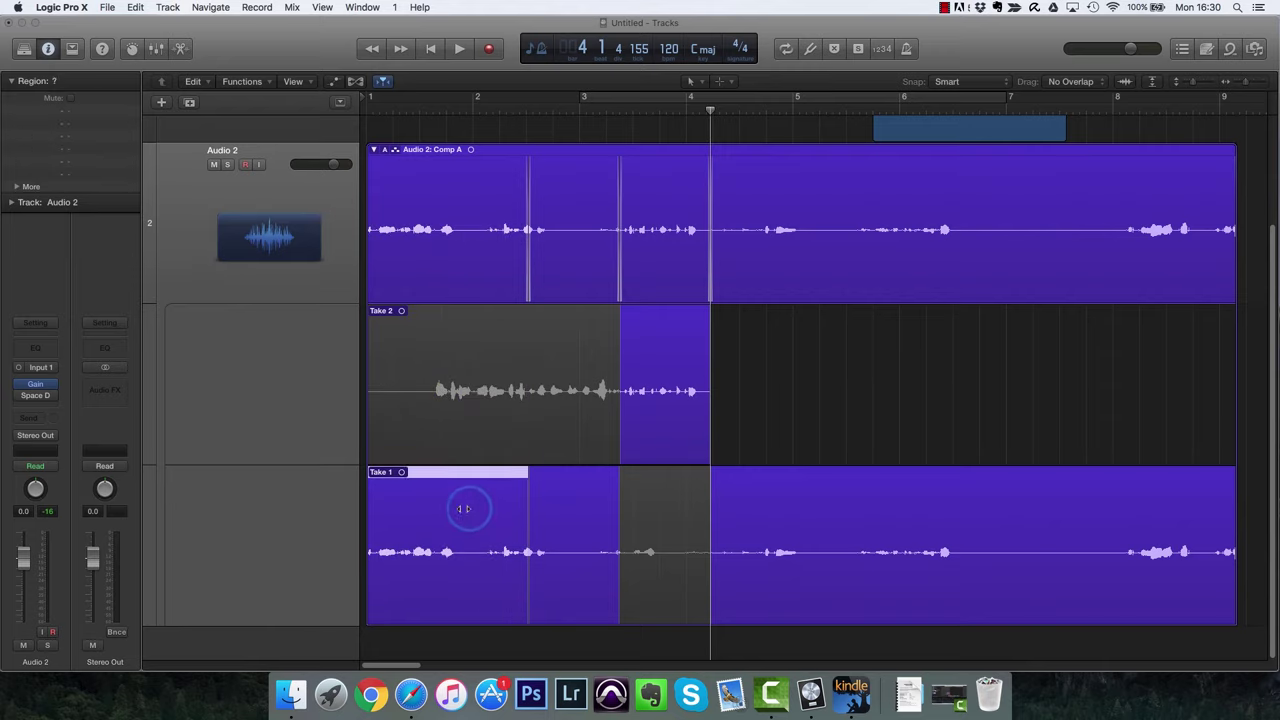
left_click(478, 398)
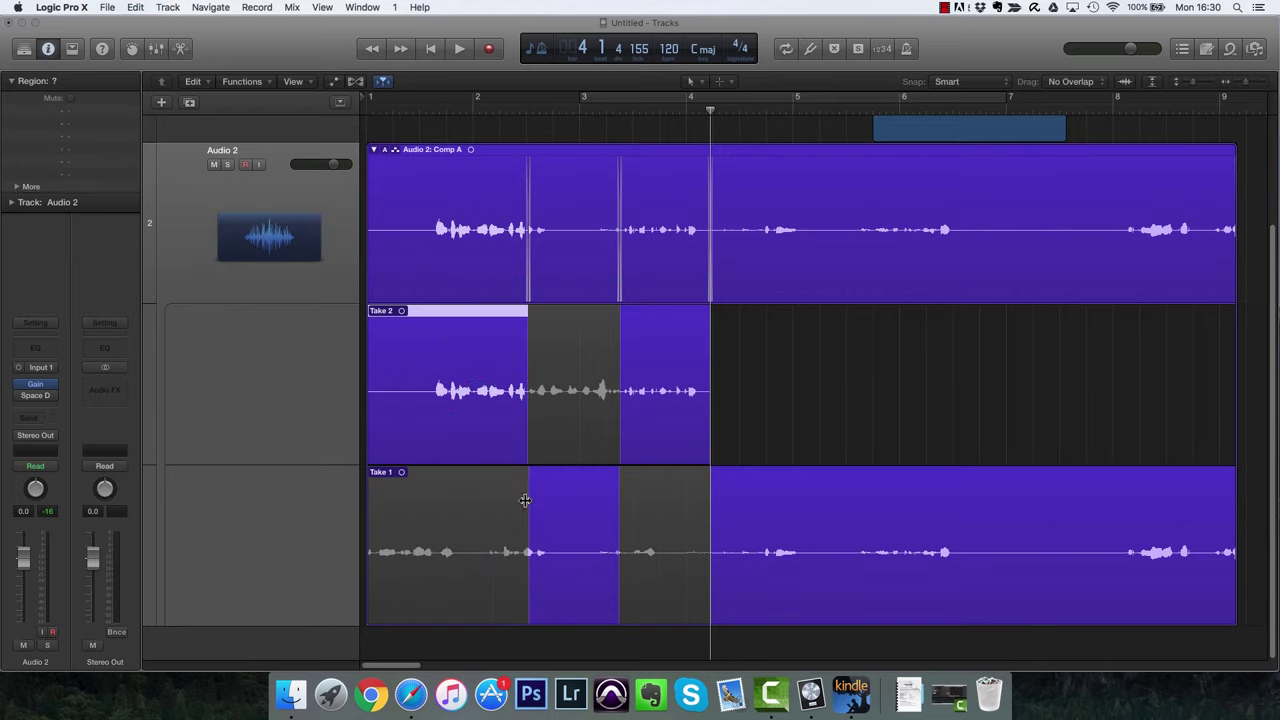
mouse_move(527, 500)
left_mouse_down()
mouse_move(583, 507)
mouse_move(403, 500)
mouse_move(508, 495)
left_mouse_up()
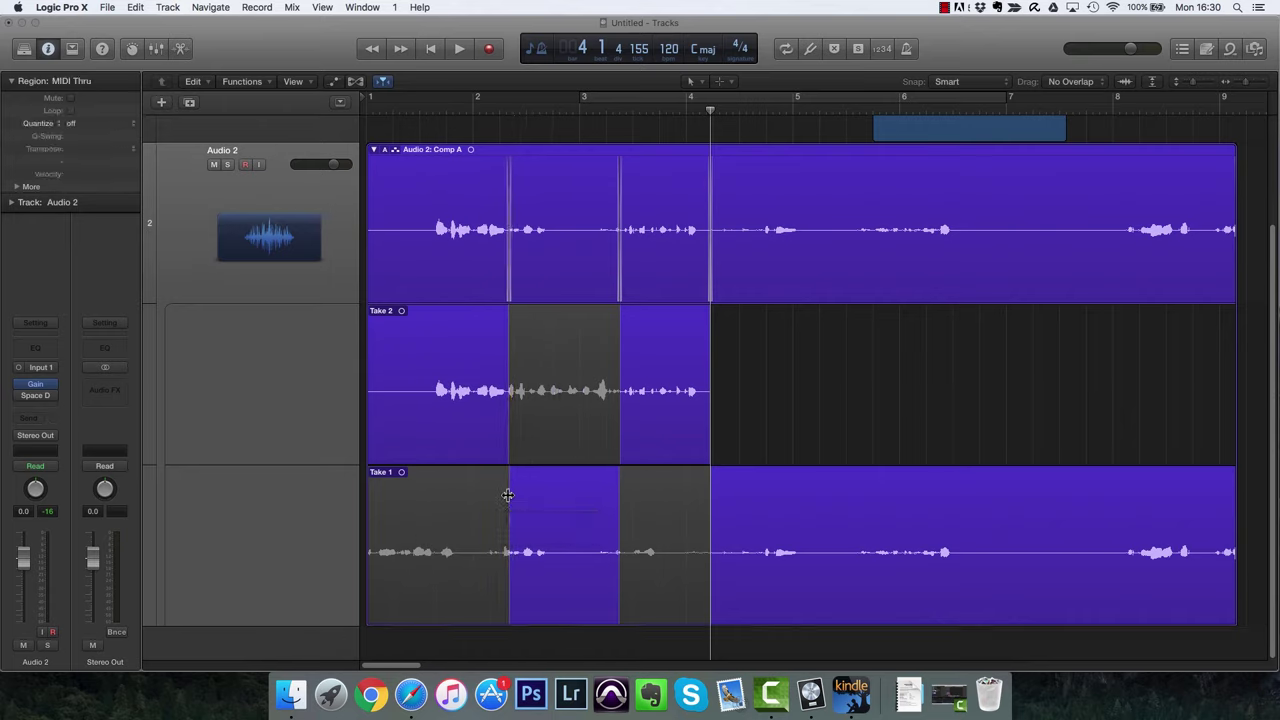
Recomp Audio 2 with Take 1 at the opening, Take 2 from about bar 1.5 to 2.6, and Take 1 from about bar 3.5 to 6.9.
left_click(544, 416)
left_click(528, 496)
left_click(483, 523)
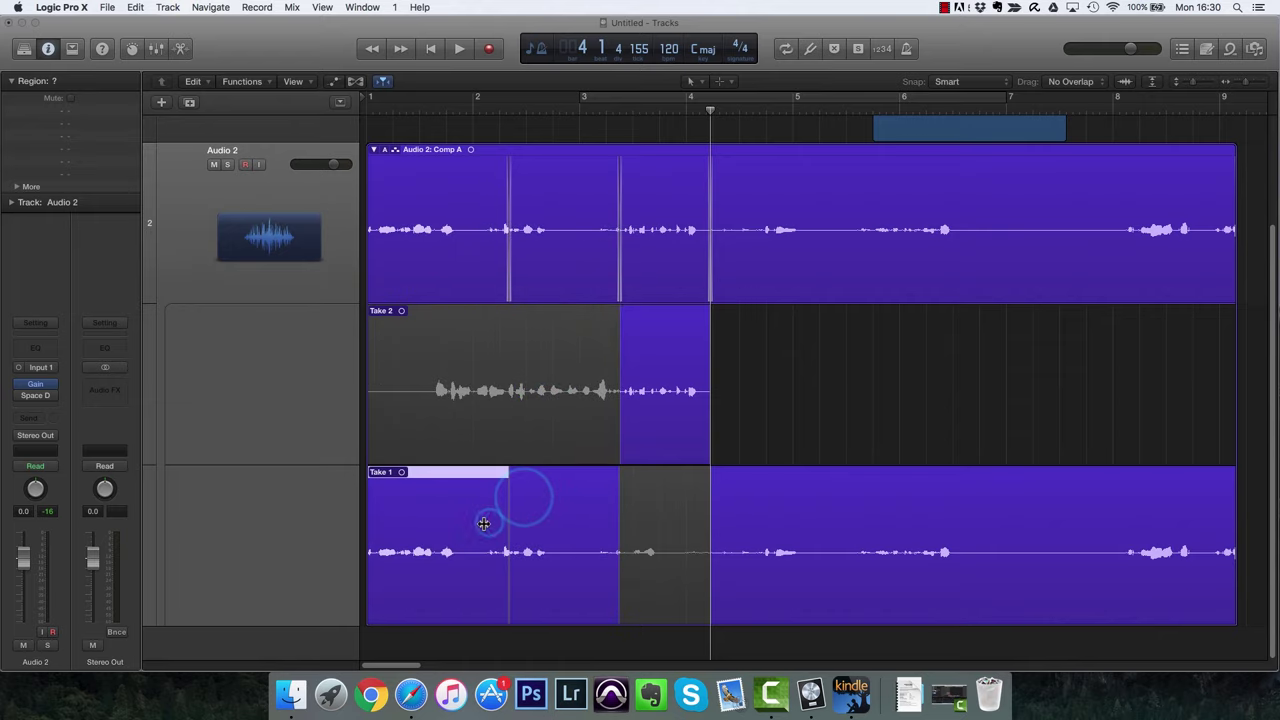
left_click_drag(421, 384, 541, 385)
left_click_drag(640, 516, 993, 515)
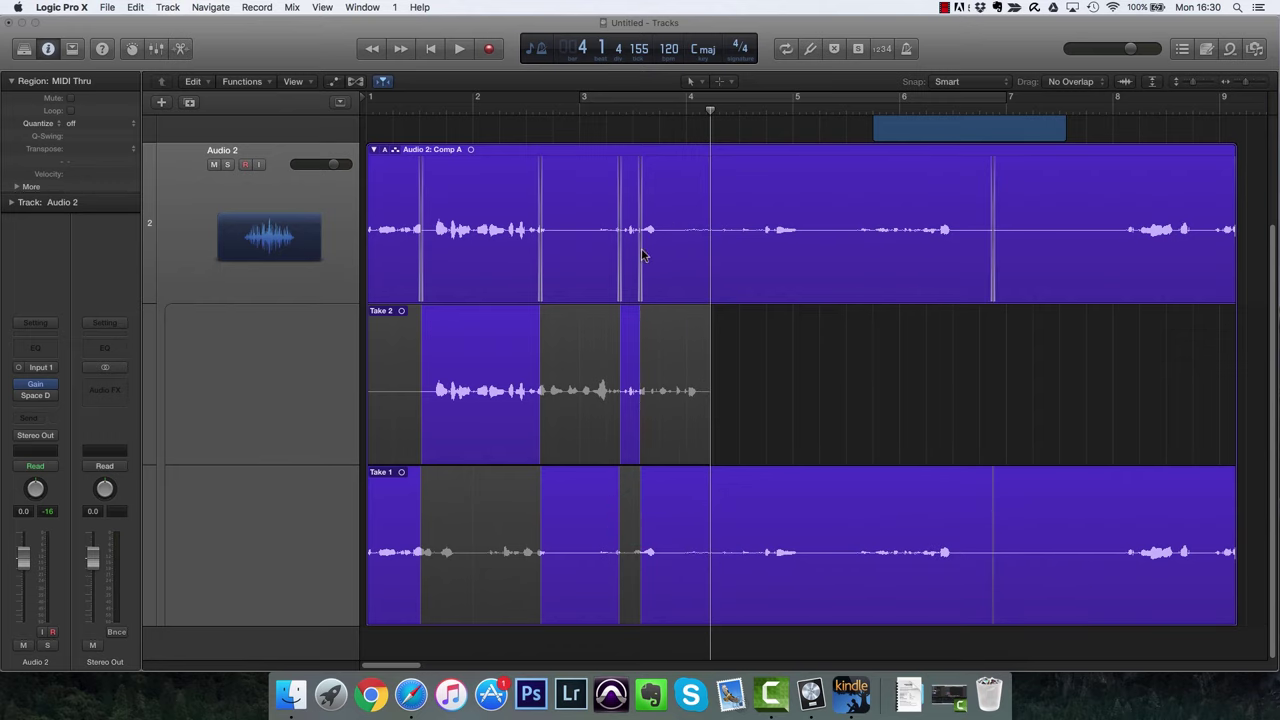
Examine the crossfade at the Take 2 to Take 1 boundary in the Audio 2 comp, just after bar 3 beat 3.
key("super+Right")
key("super+Right")
key("super+Right")
key("super+Right")
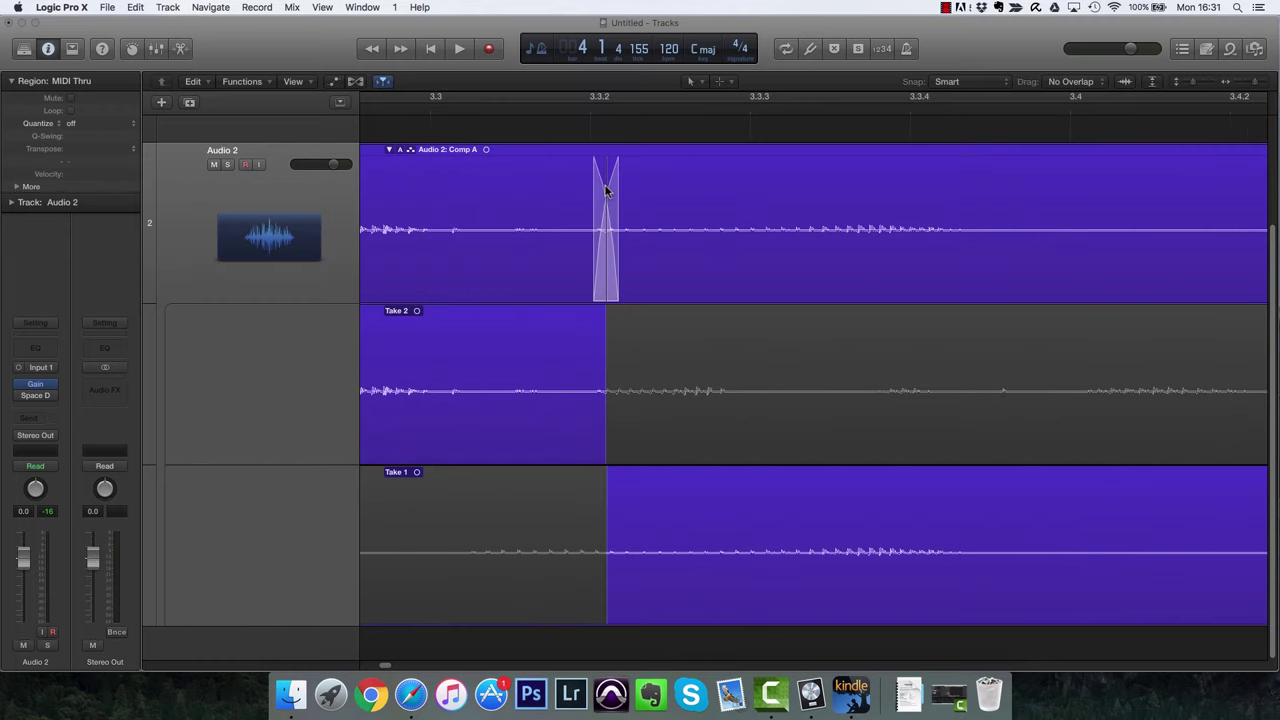
key("super+Left")
key("super+Left")
key("super+Left")
key("super+Left")
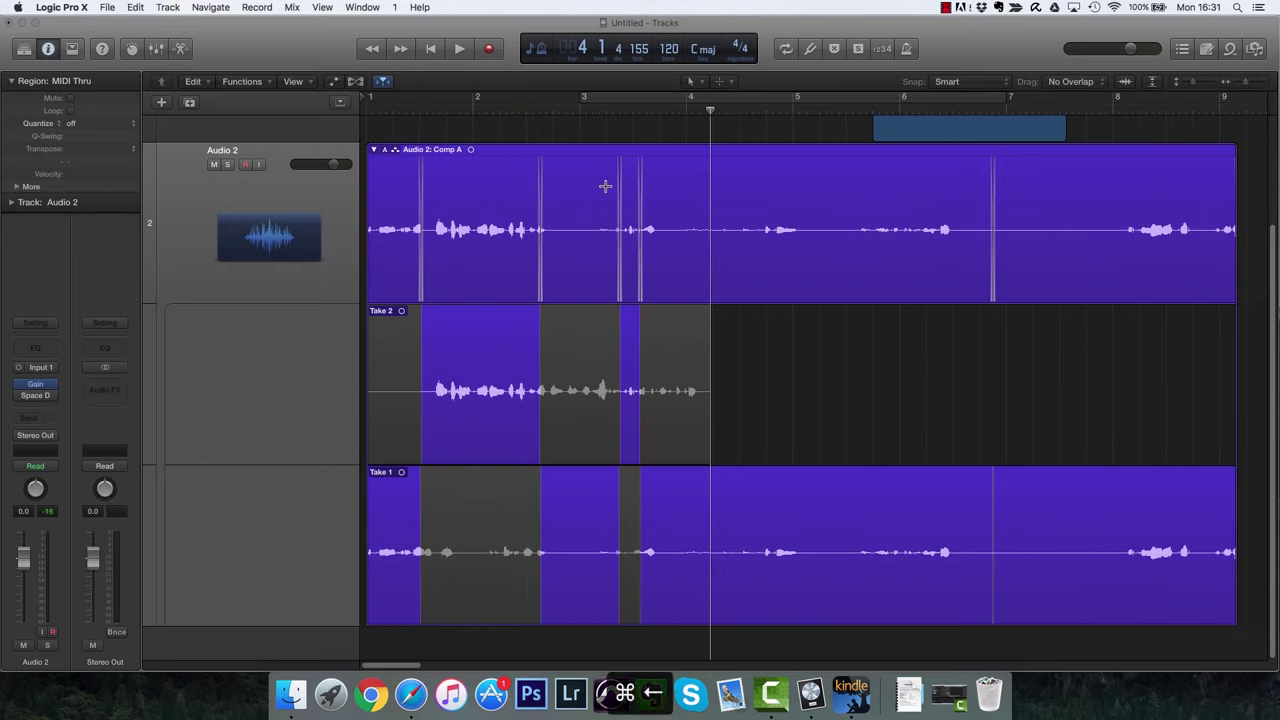
key("super+Left")
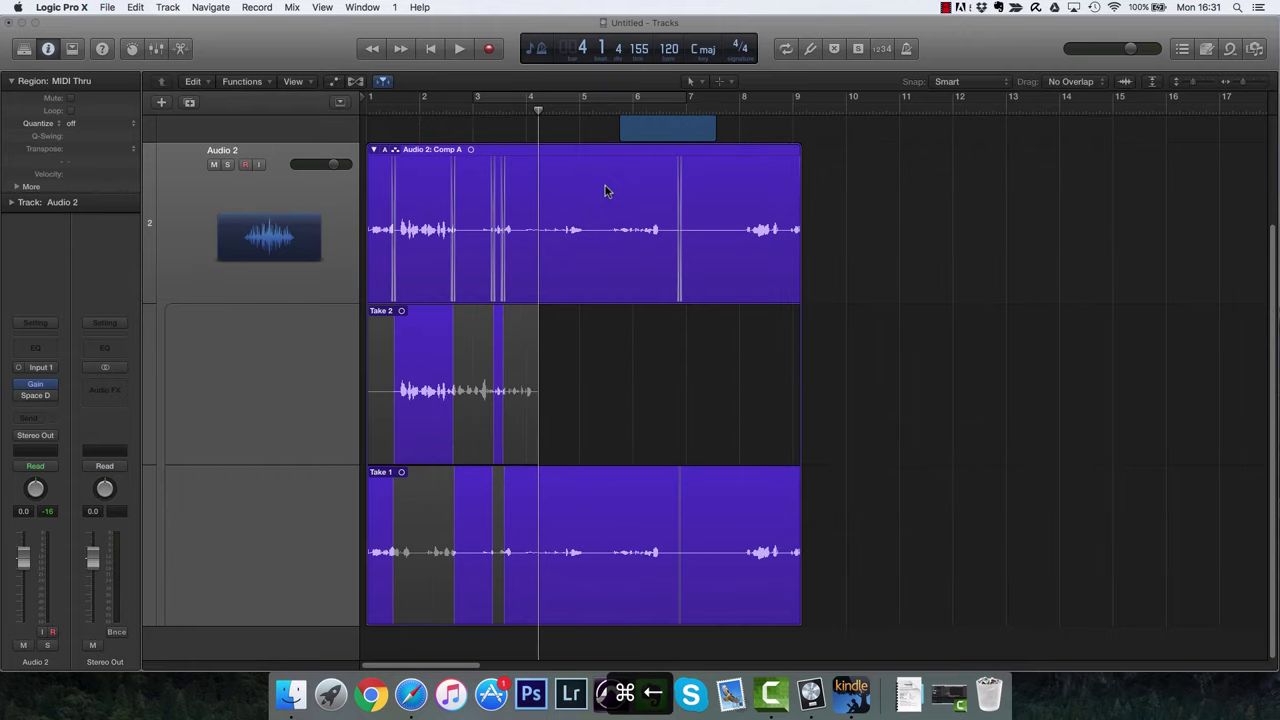
Collapse the Audio 2 take folder and return the playhead to the start of the project.
left_click(374, 149)
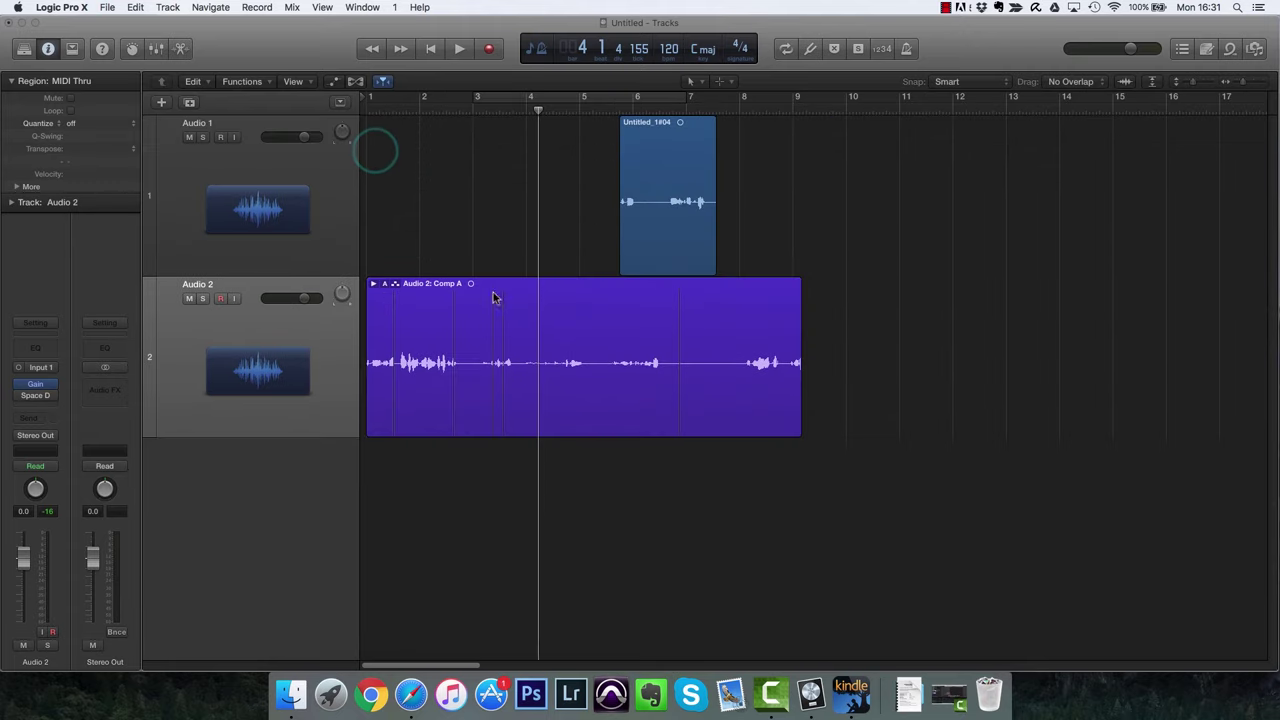
left_click(374, 285)
left_click(374, 285)
key("Return")
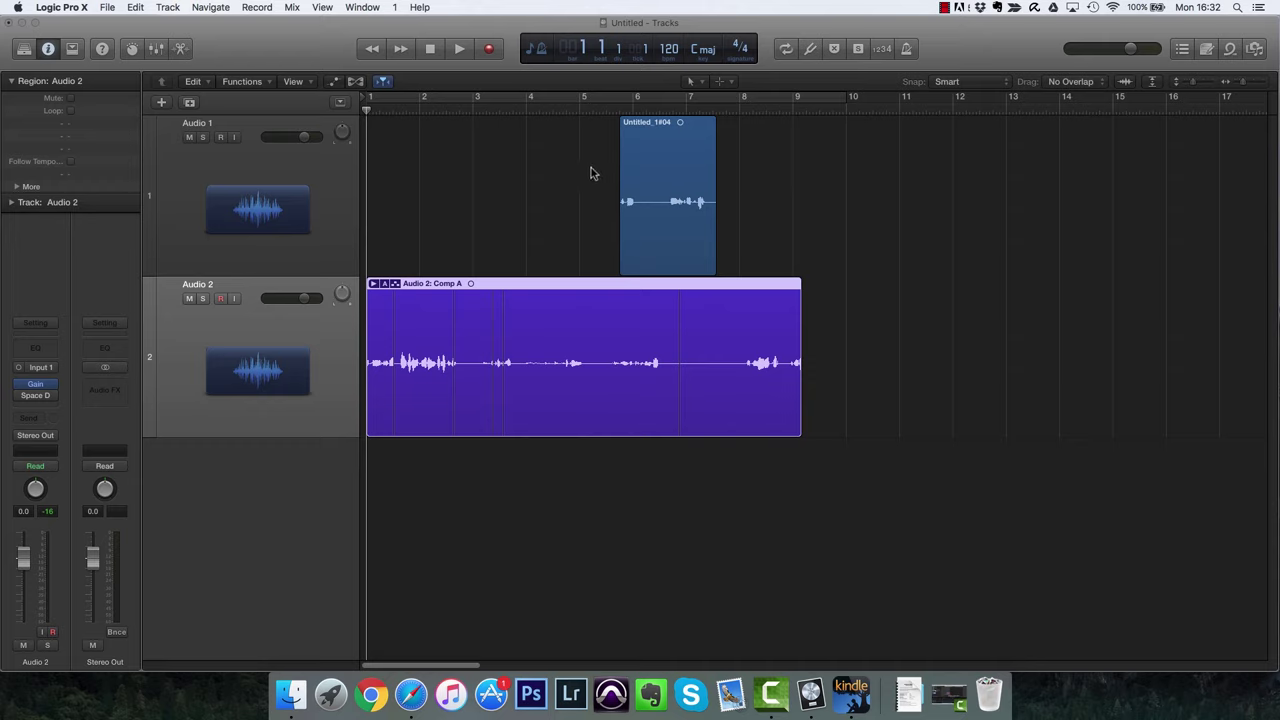
Turn on the cycle area and resize it to run from about bar 4 beat 2 to bar 5 beat 3.
left_click(593, 100)
left_click_drag(388, 101, 540, 97)
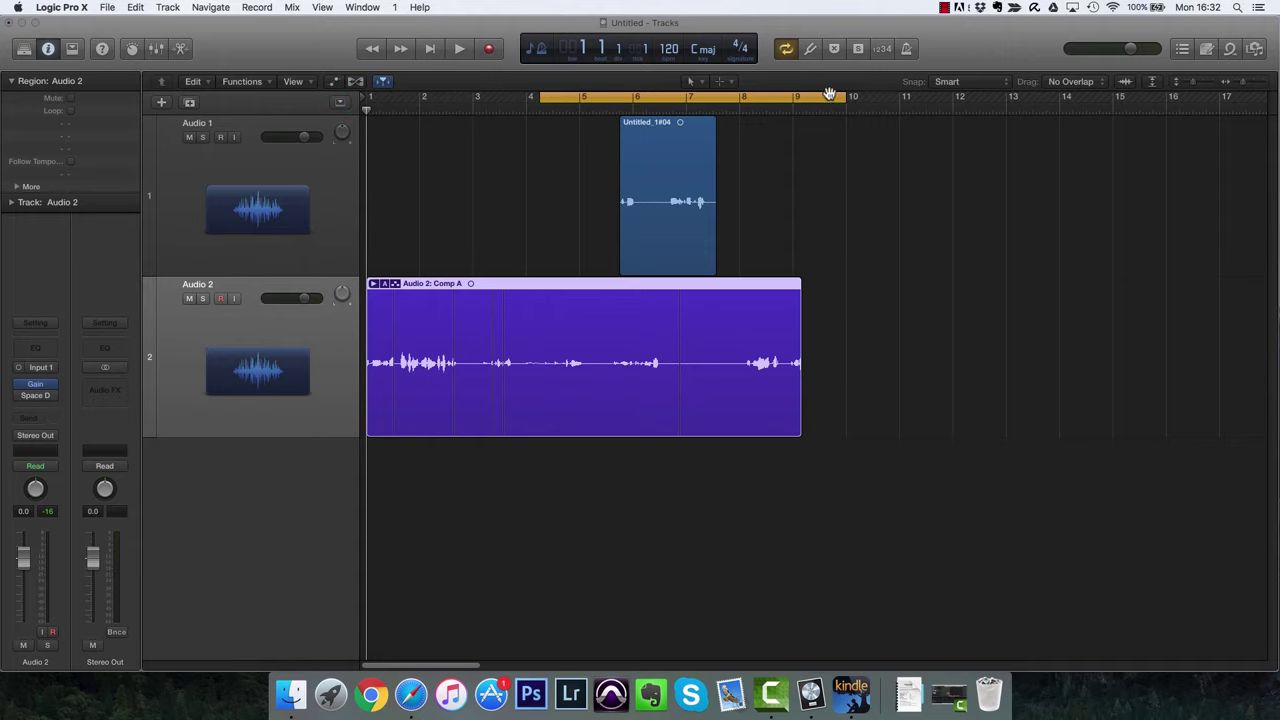
left_click_drag(846, 97, 606, 104)
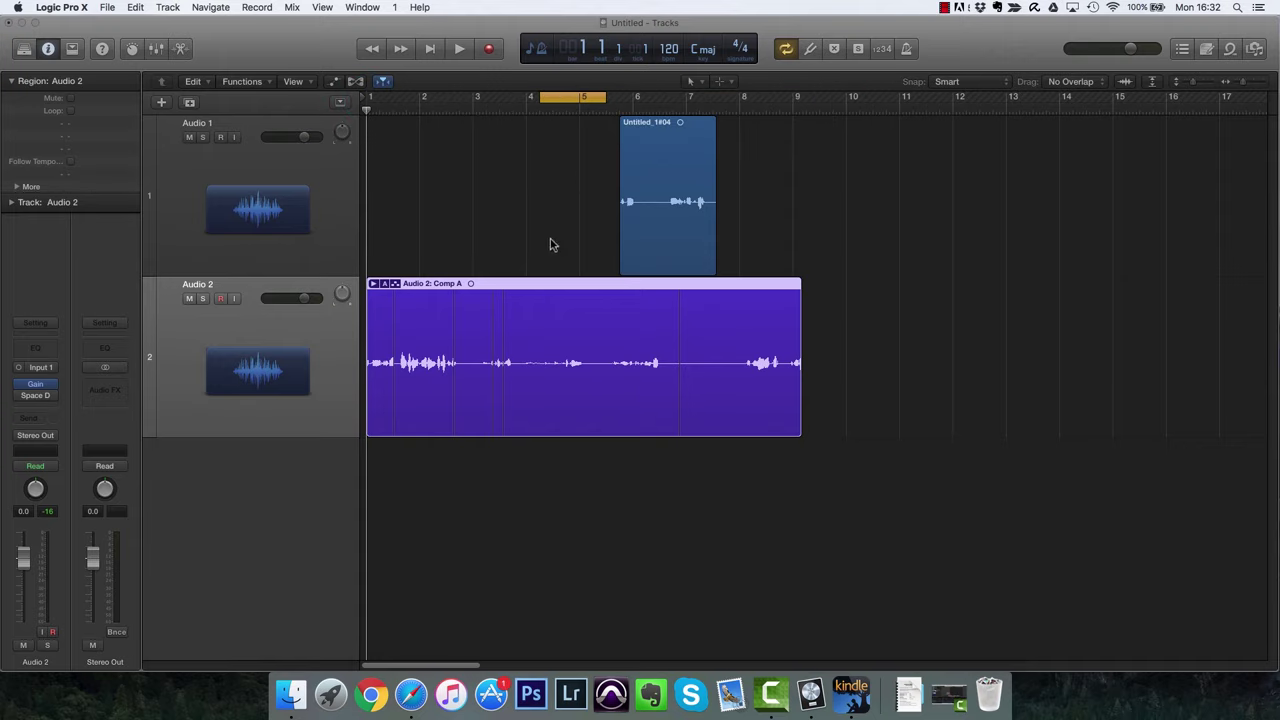
Fit the cycle area to the Audio 1 region, followed by the Audio 2 take folder.
left_click(664, 233)
key("super+u")
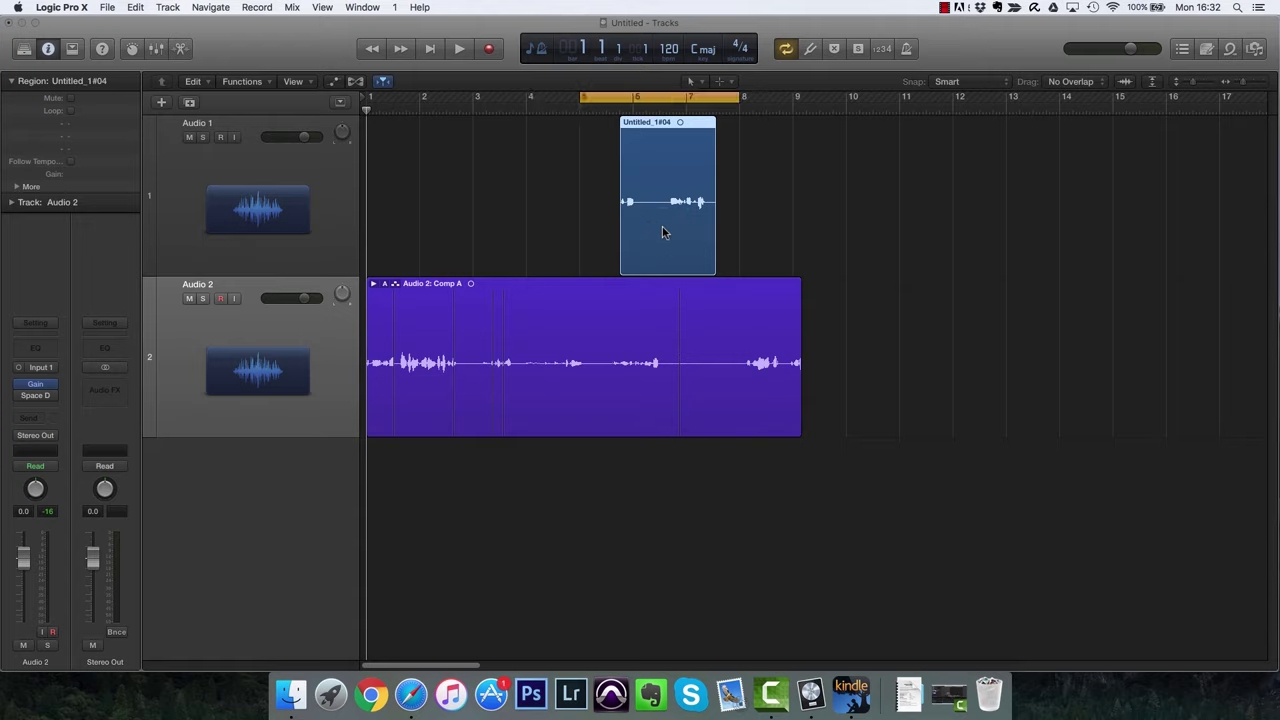
left_click(630, 358)
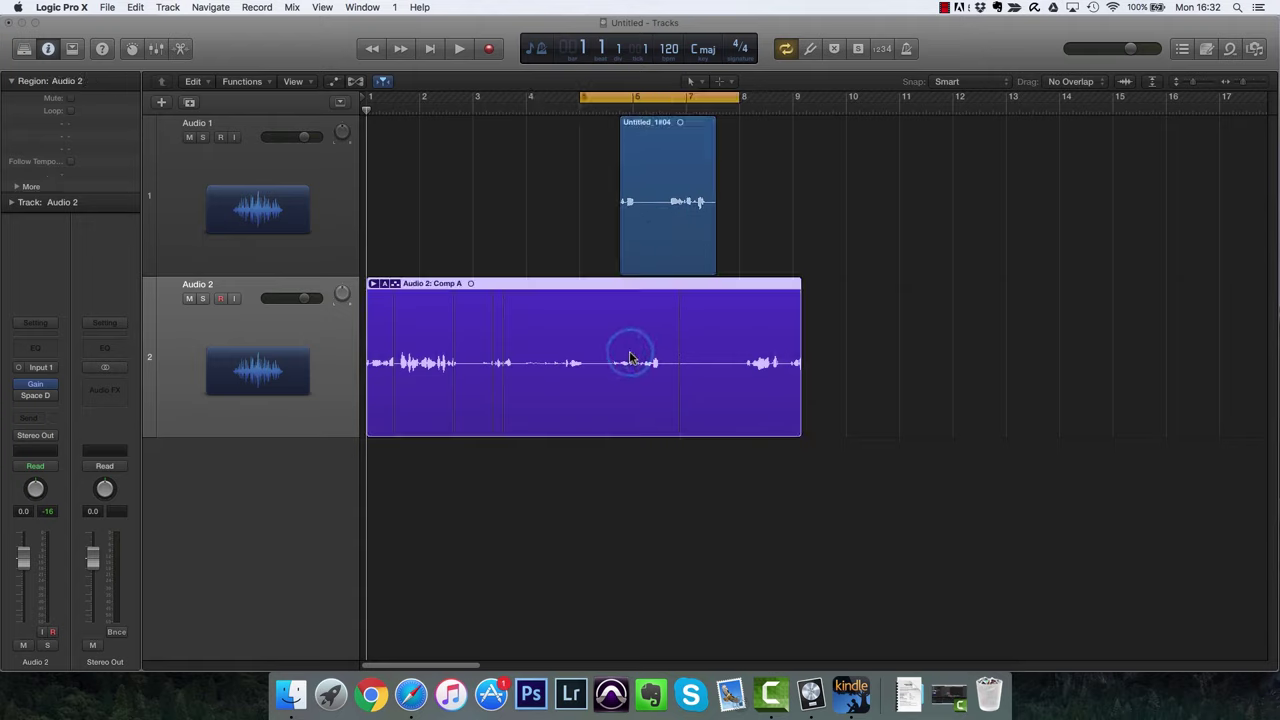
key("super+u")
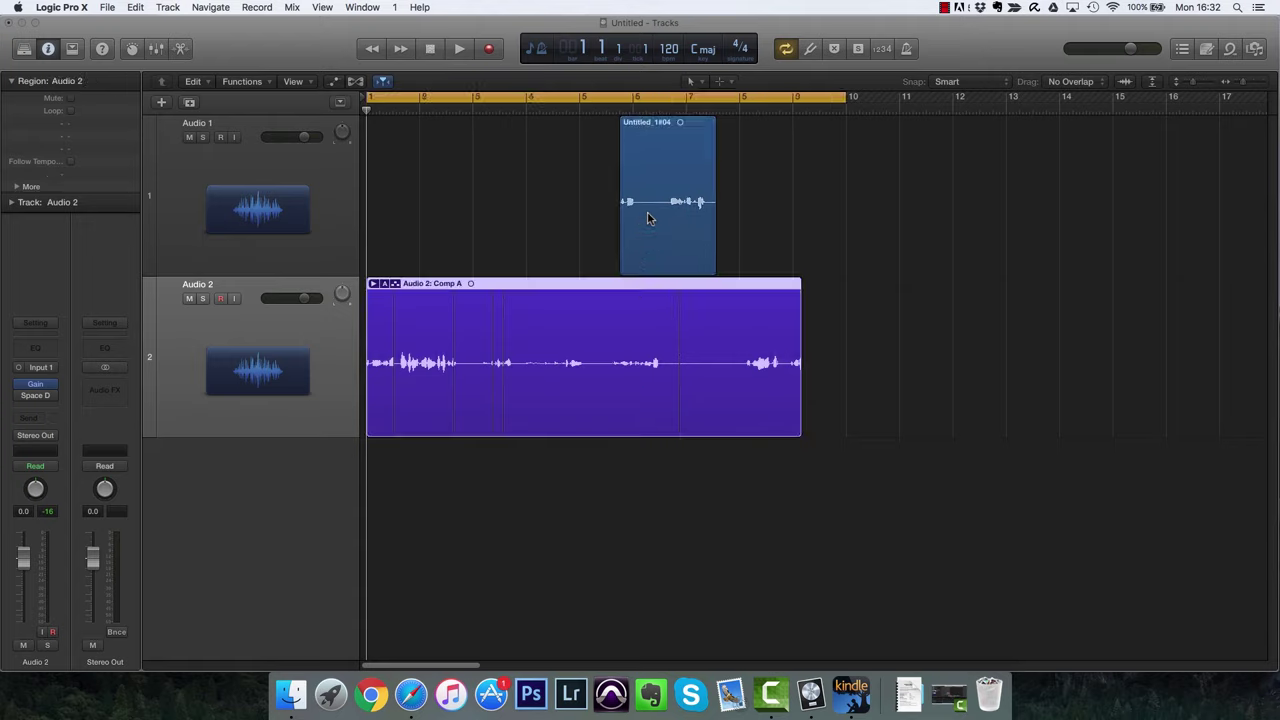
Toggle cycle mode off and on, and set the cycle area from about bar 3 to bar 5.
left_click(647, 218)
left_click(541, 100)
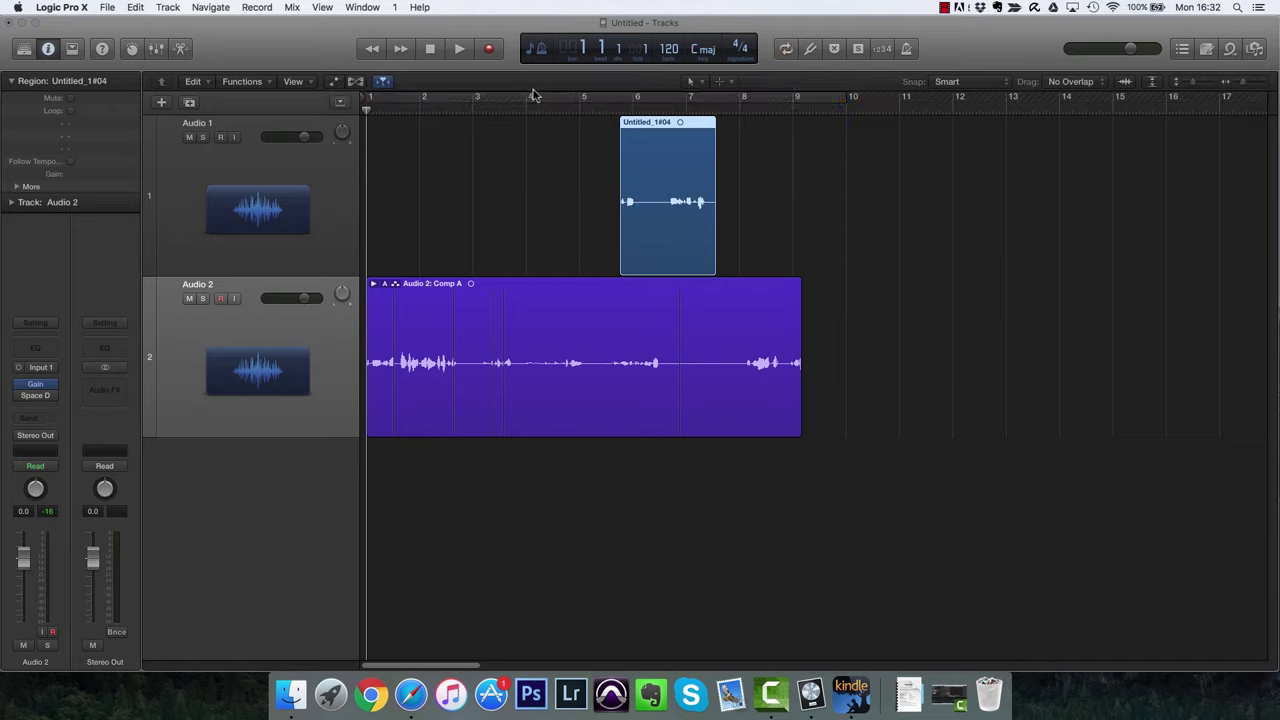
left_click(533, 100)
left_click(366, 98)
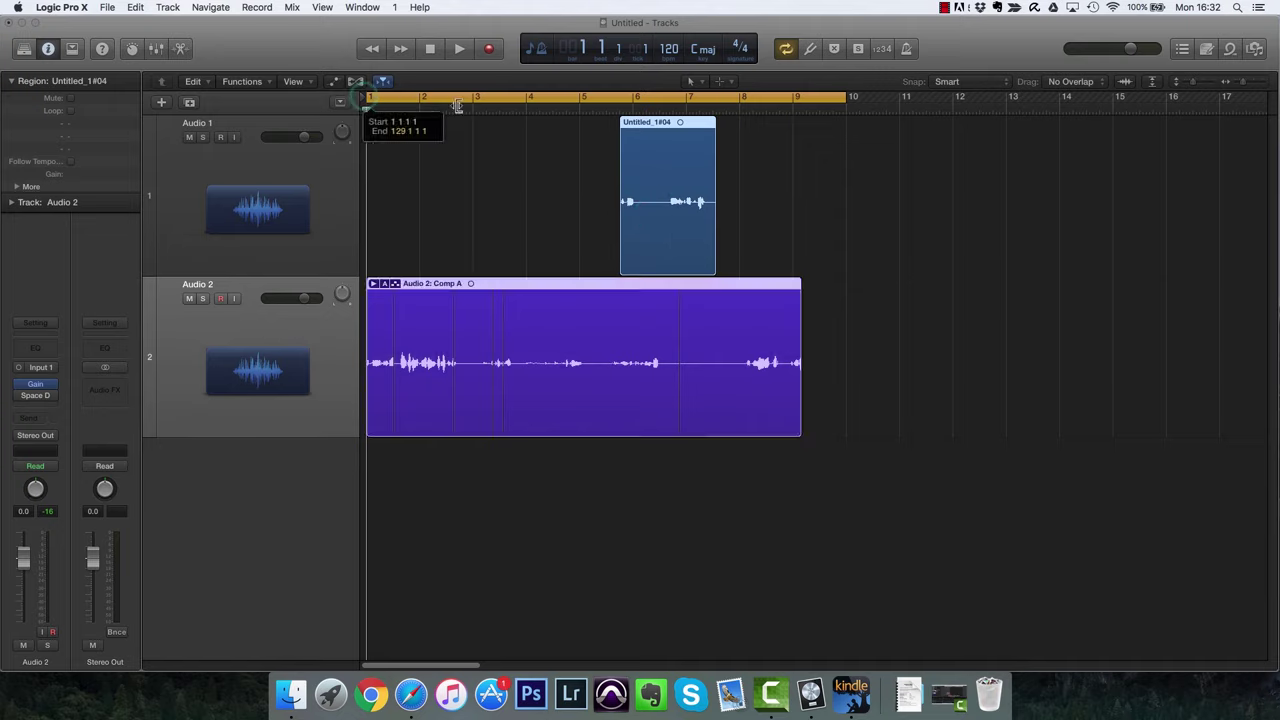
left_click_drag(364, 98, 465, 96)
left_click_drag(930, 98, 556, 120)
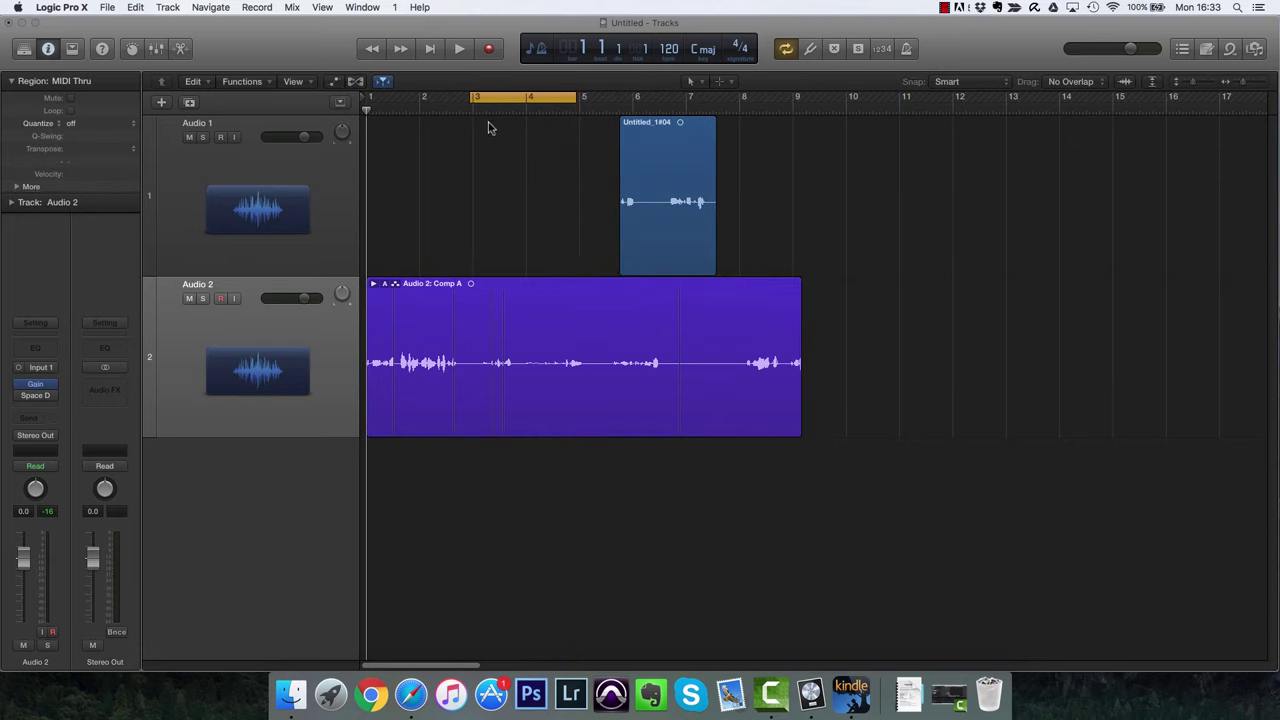
Record several cycled takes on Audio 2 between about bars 3 and 5, and expand its take folder.
left_click(489, 50)
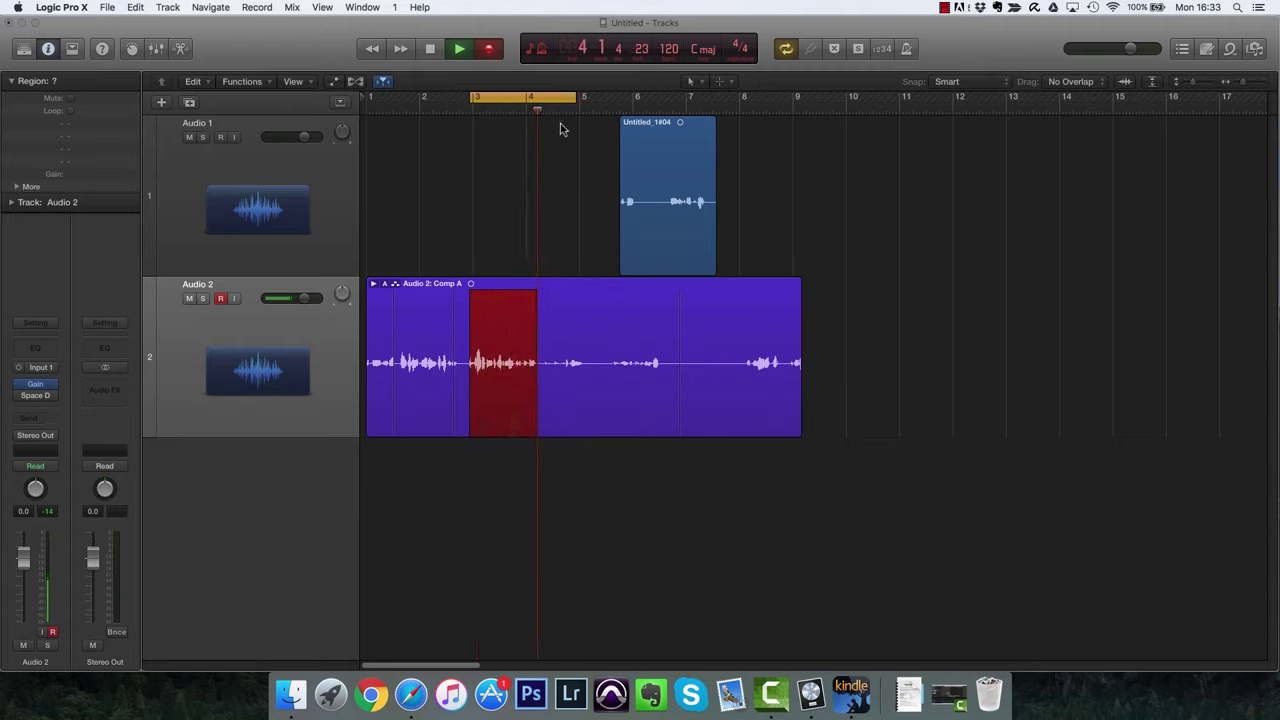
key("space")
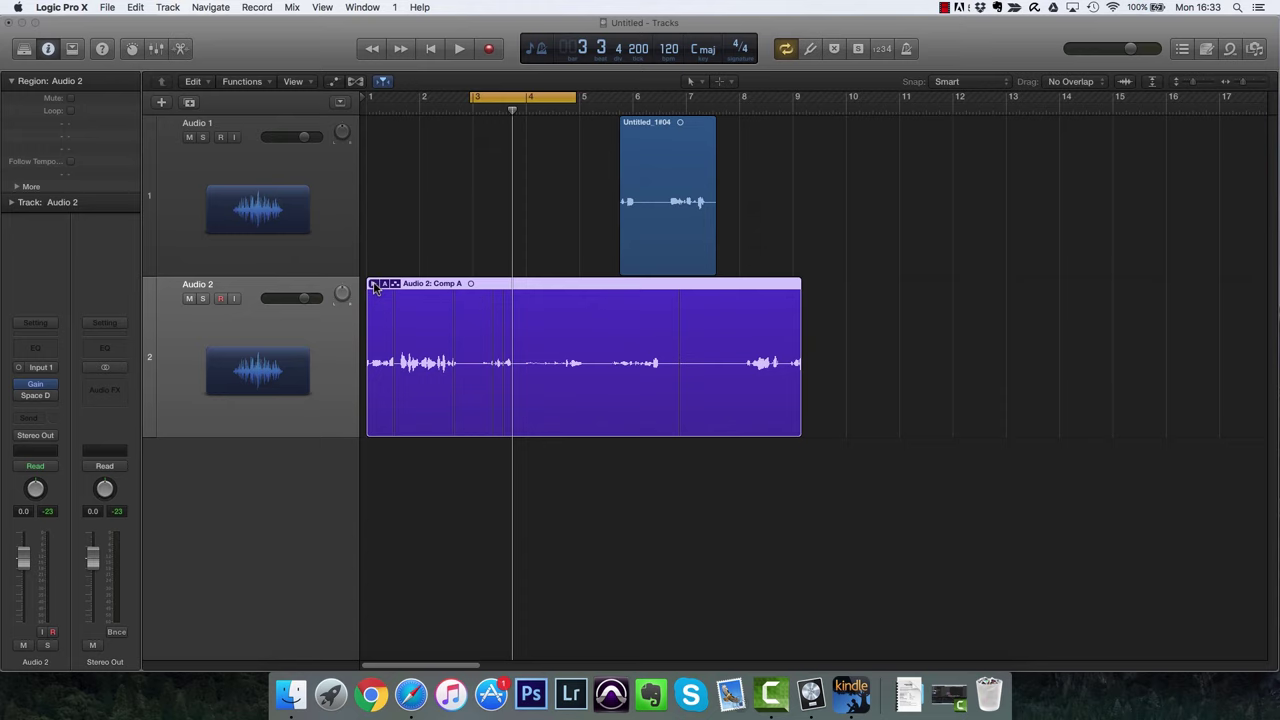
left_click(374, 285)
scroll(565, 400, "down", 5)
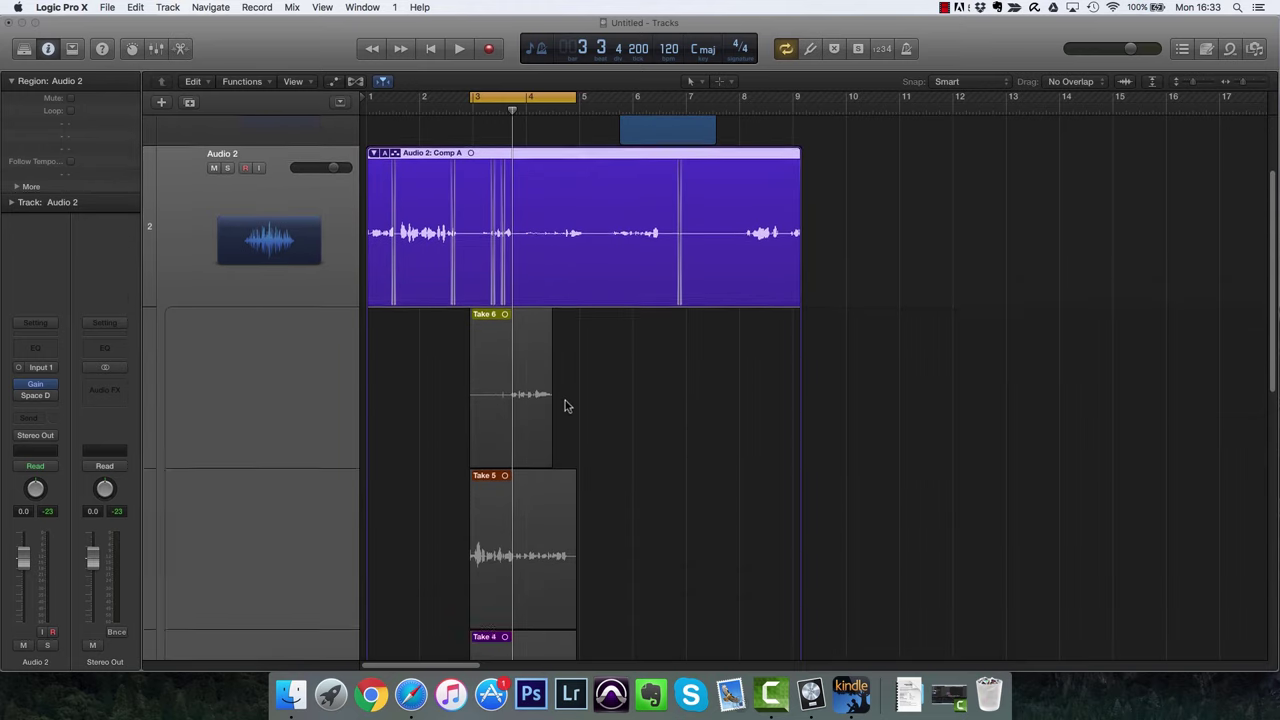
scroll(565, 400, "down", 5)
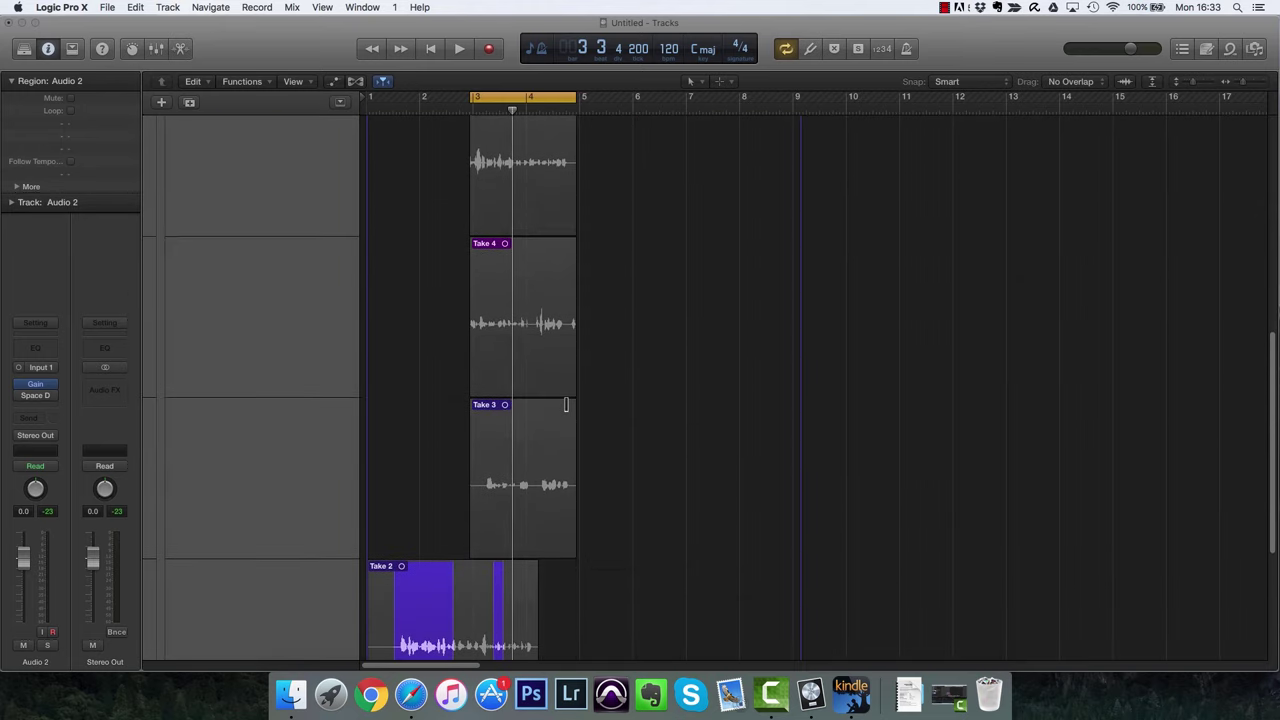
Comp the cycled section of Audio 2 between bars 3 and 5 from short sections of Take 3 and Take 4.
left_click(523, 412)
left_click(517, 251)
left_click(494, 251)
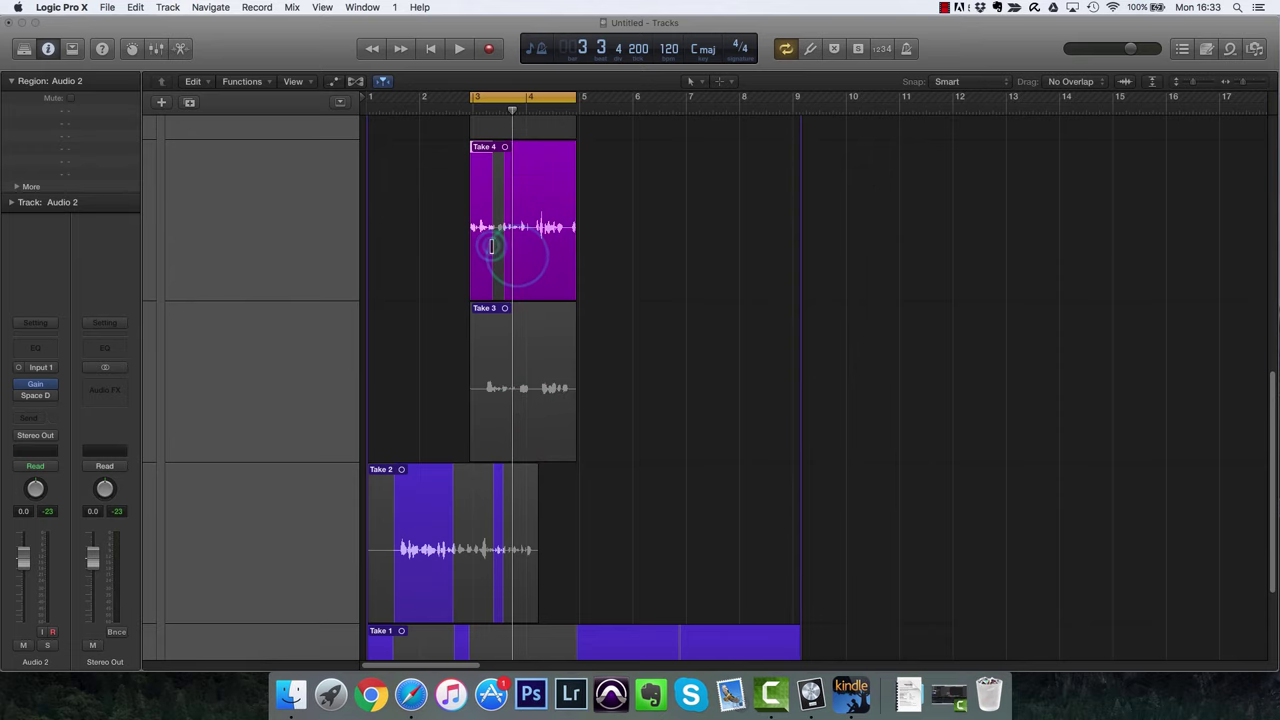
double_click(494, 241)
key("e")
left_click(497, 358)
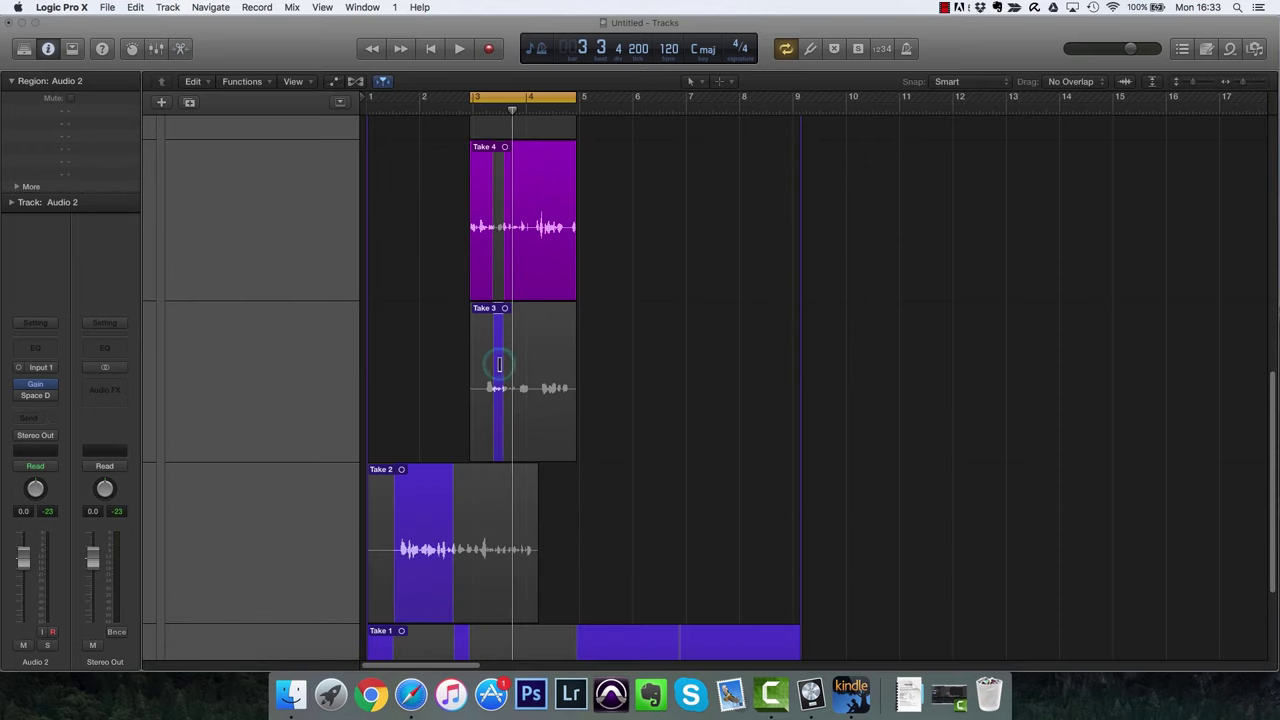
left_click(543, 364)
left_click_drag(527, 218, 484, 227)
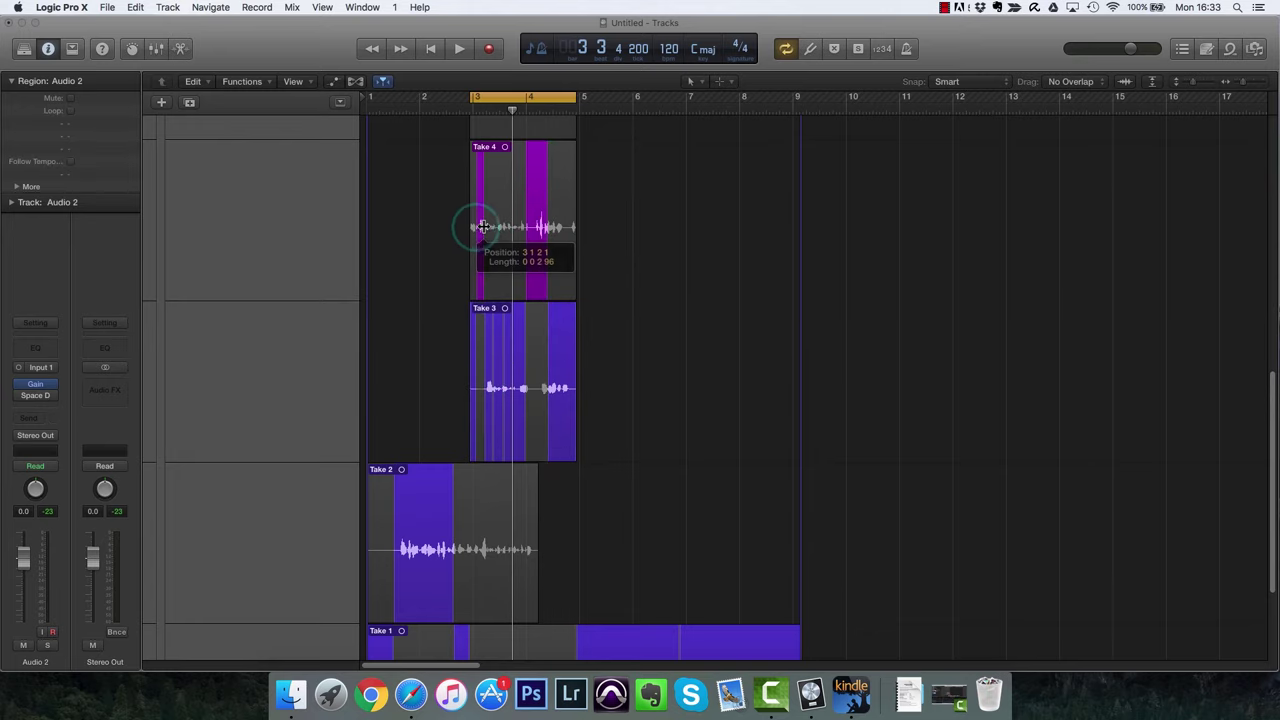
Adjust one more short section of the cycled takes in the Audio 2 comp just after bar 3.
scroll(484, 227, "up", 8)
left_click_drag(505, 380, 477, 360)
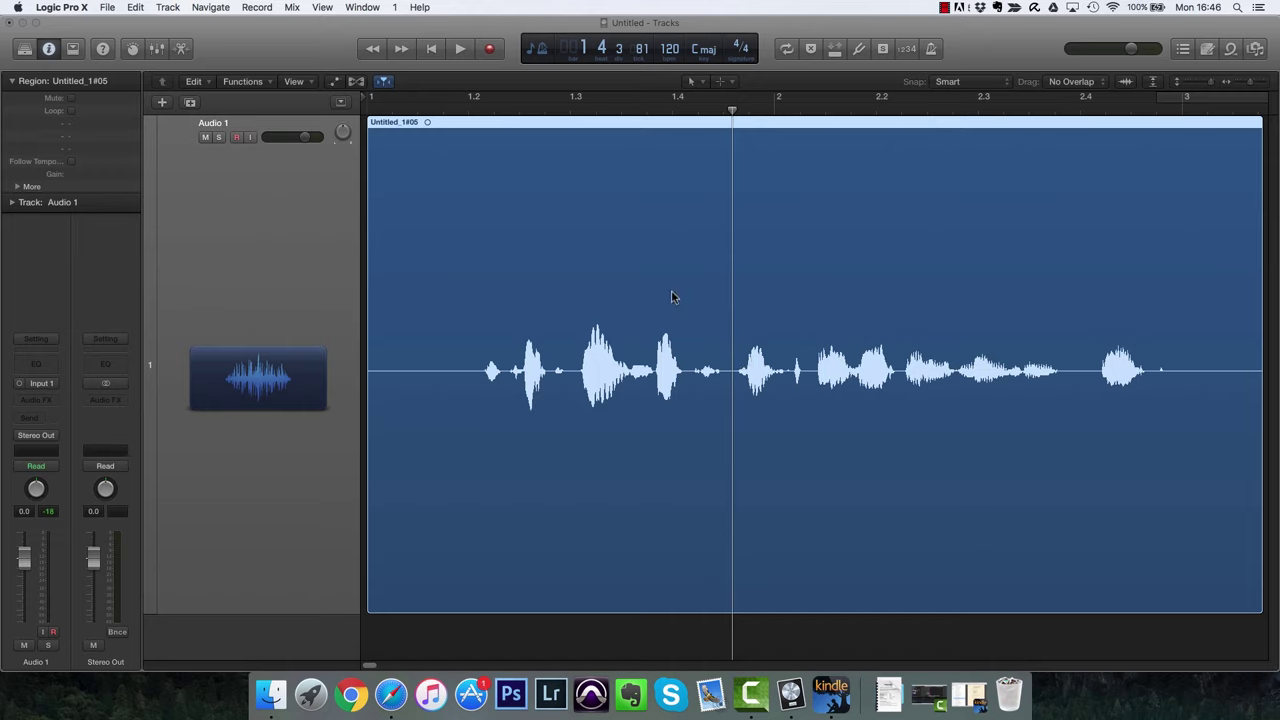
Play back the Audio 1 region from shortly before beat 2 of bar 1, and fit the region to the view.
left_click(444, 106)
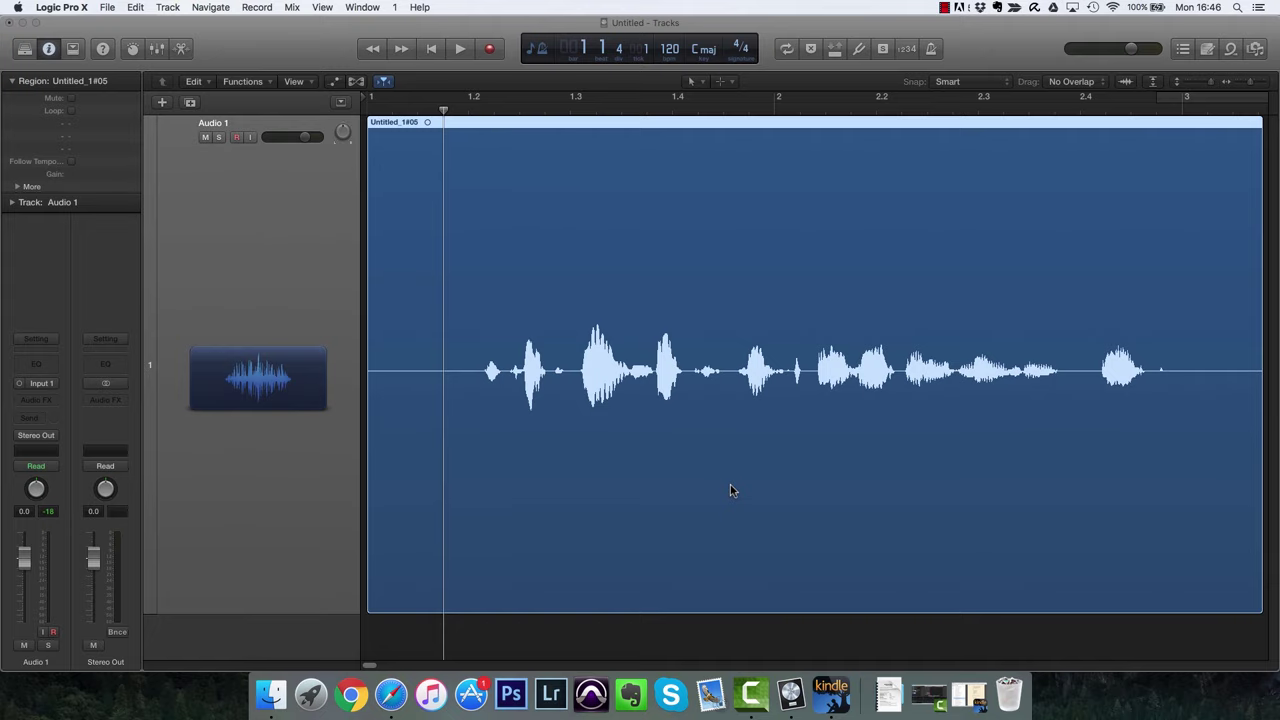
key("space")
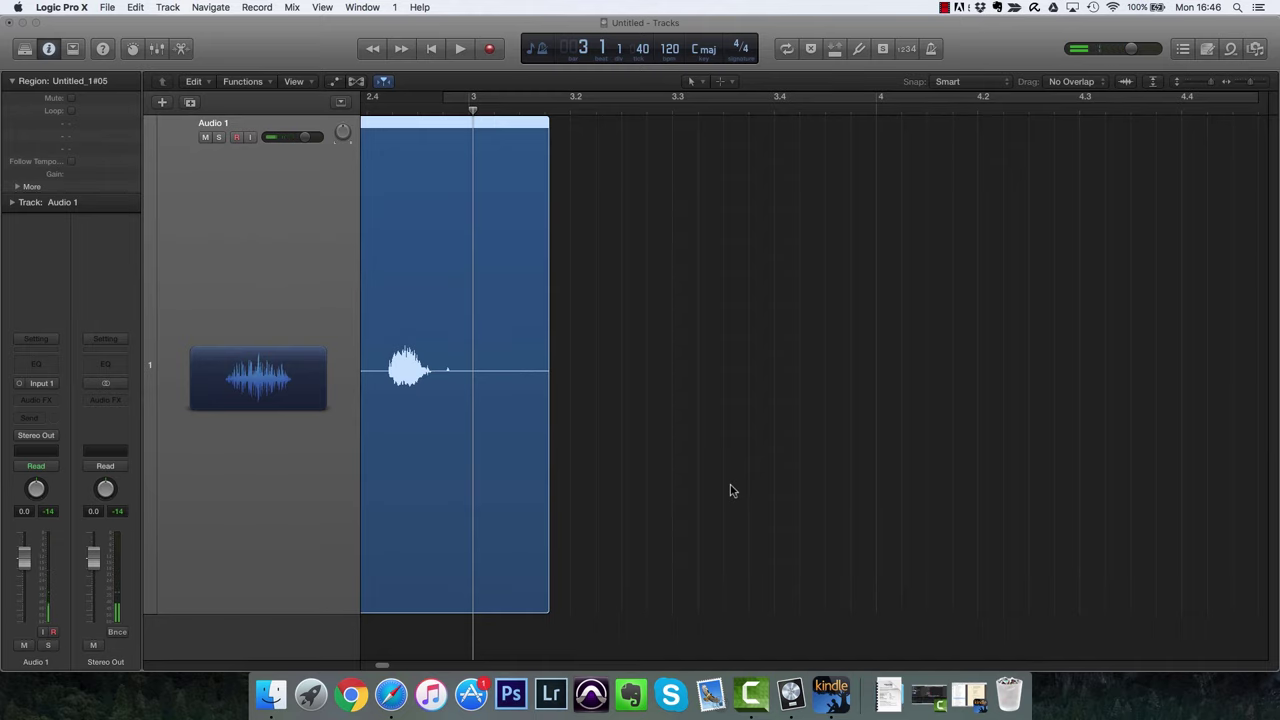
key("z")
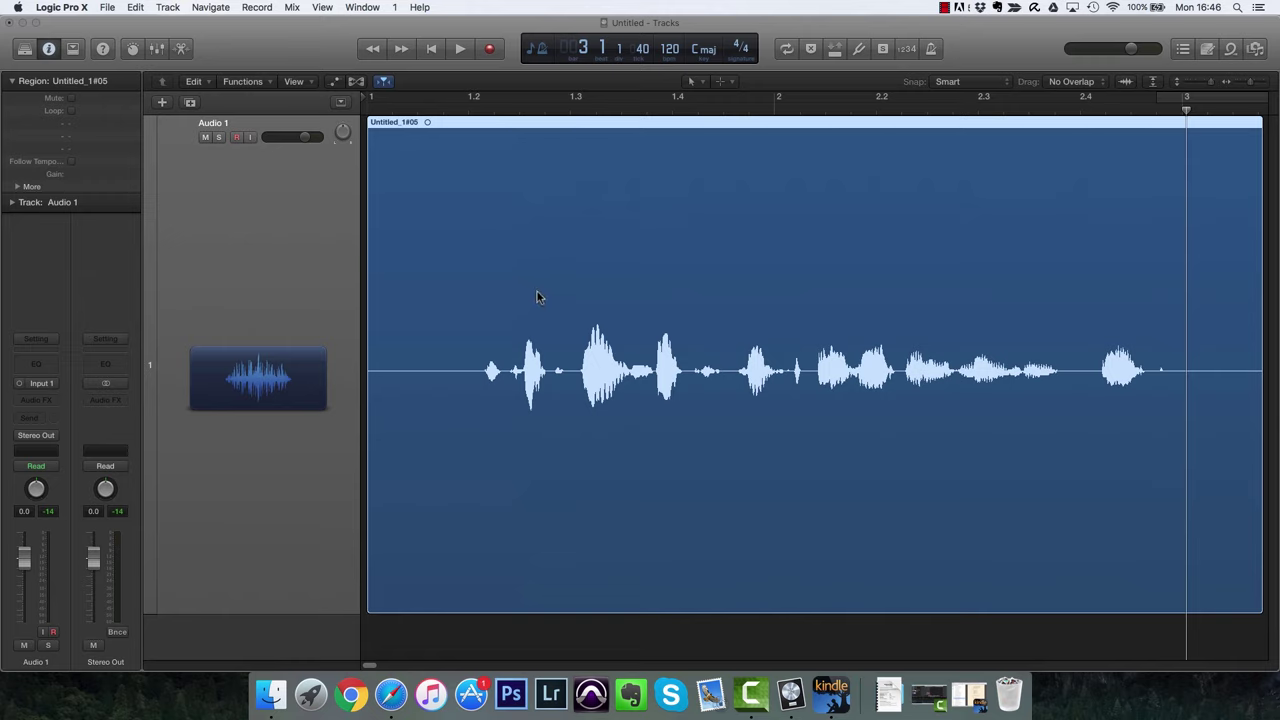
Record a second take over the Audio 1 region, from just after the start of bar 1 to nearly bar 3.
left_click(394, 108)
key("r")
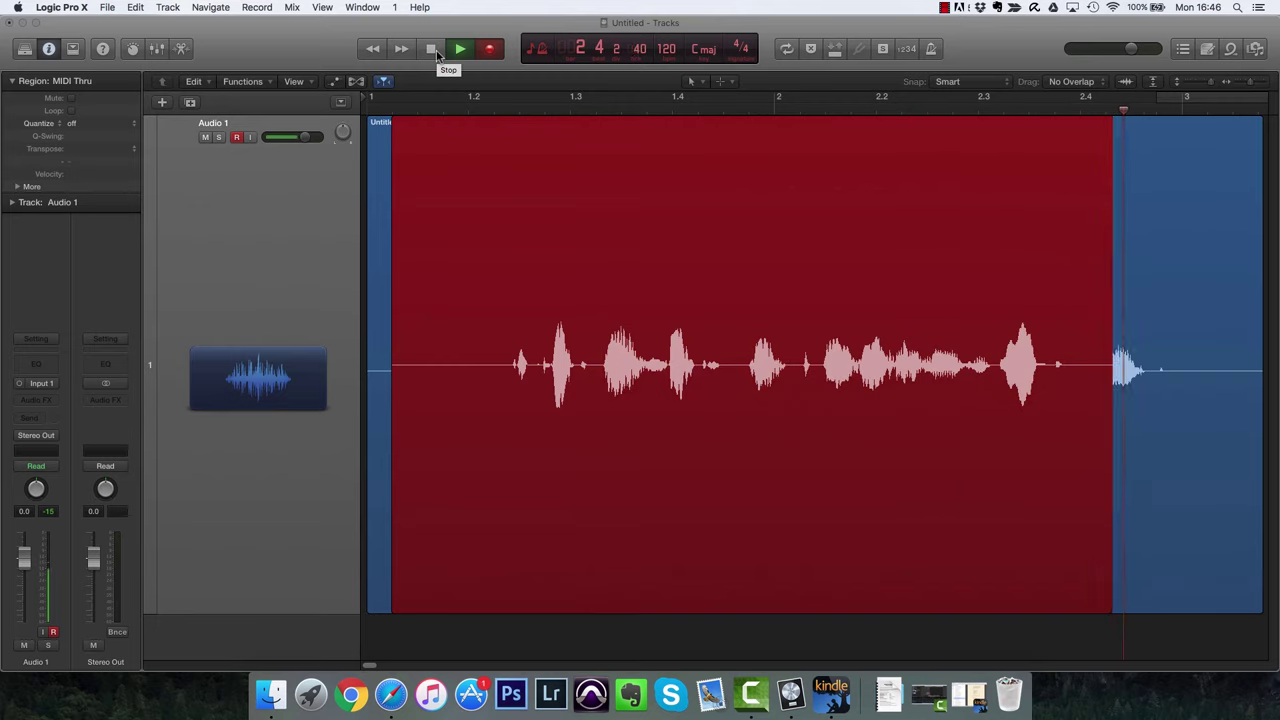
left_click(433, 50)
Comp the short phrase around the start of bar 2 on Audio 1 from Take 2, keeping Take 1 elsewhere.
scroll(632, 432, "down", 5)
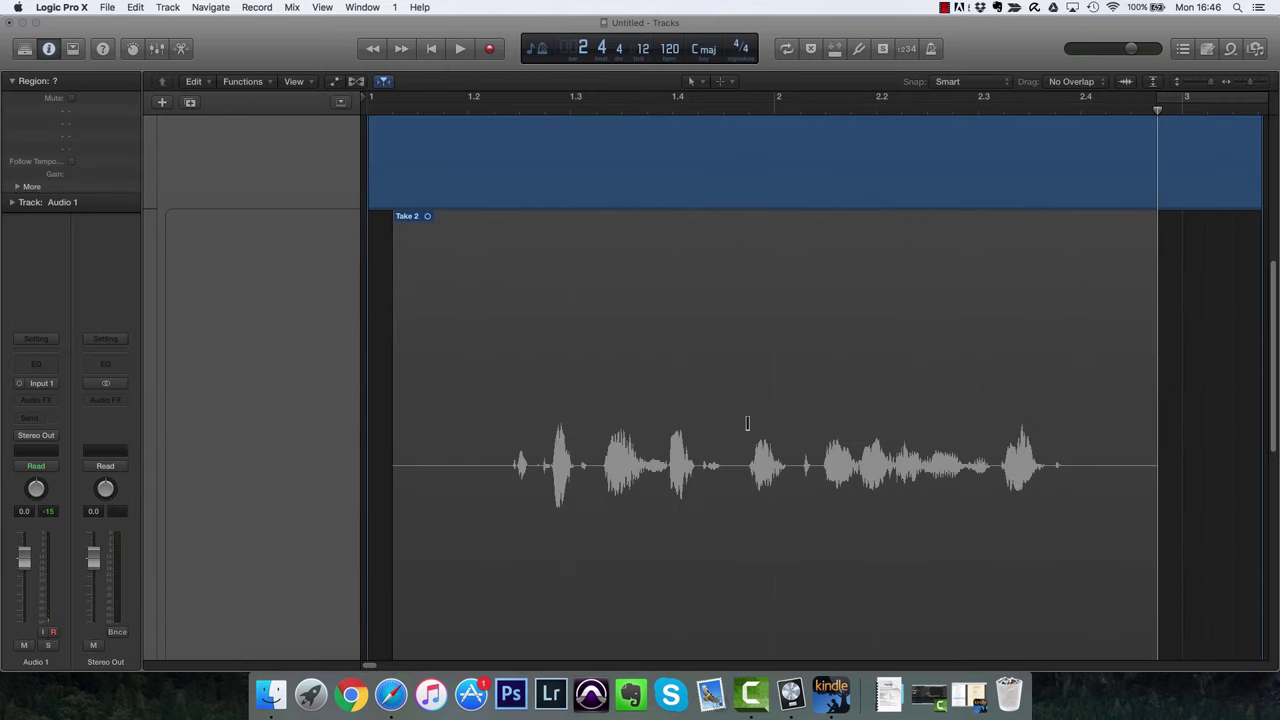
scroll(755, 425, "up", 2)
scroll(755, 425, "down", 8)
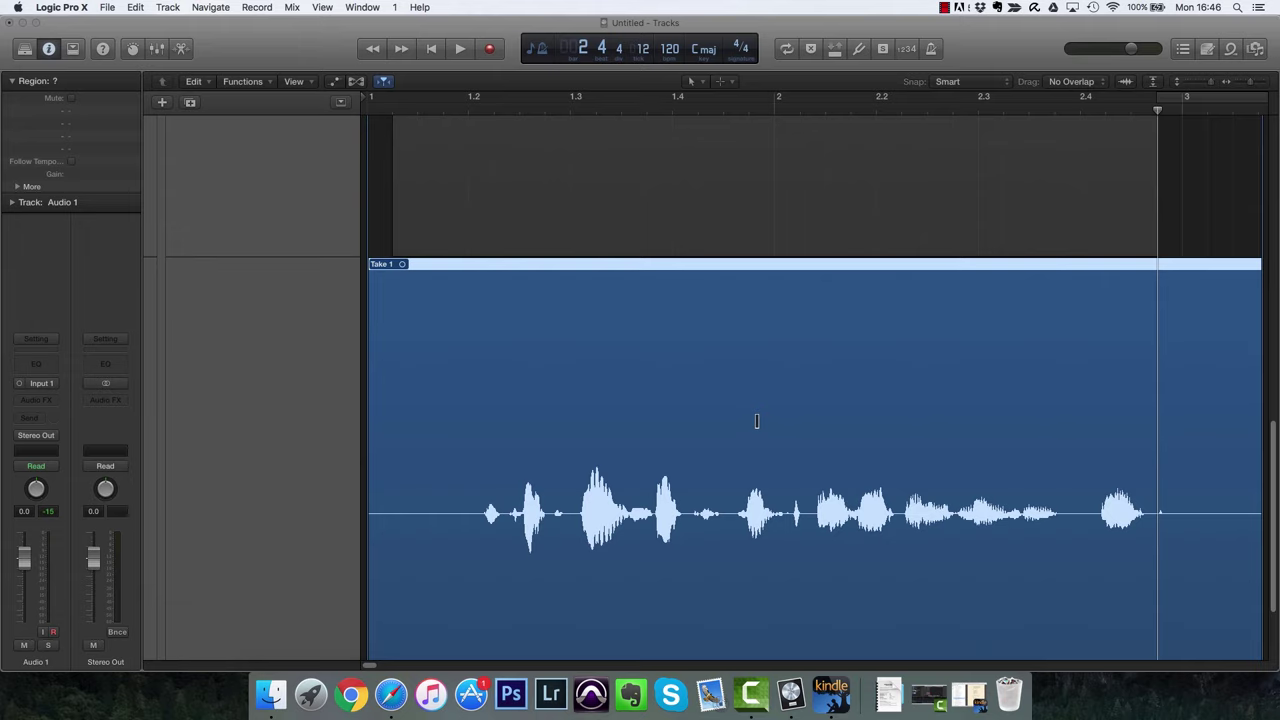
scroll(756, 421, "up", 4)
left_click_drag(742, 345, 799, 352)
scroll(799, 354, "down", 5)
scroll(808, 364, "up", 14)
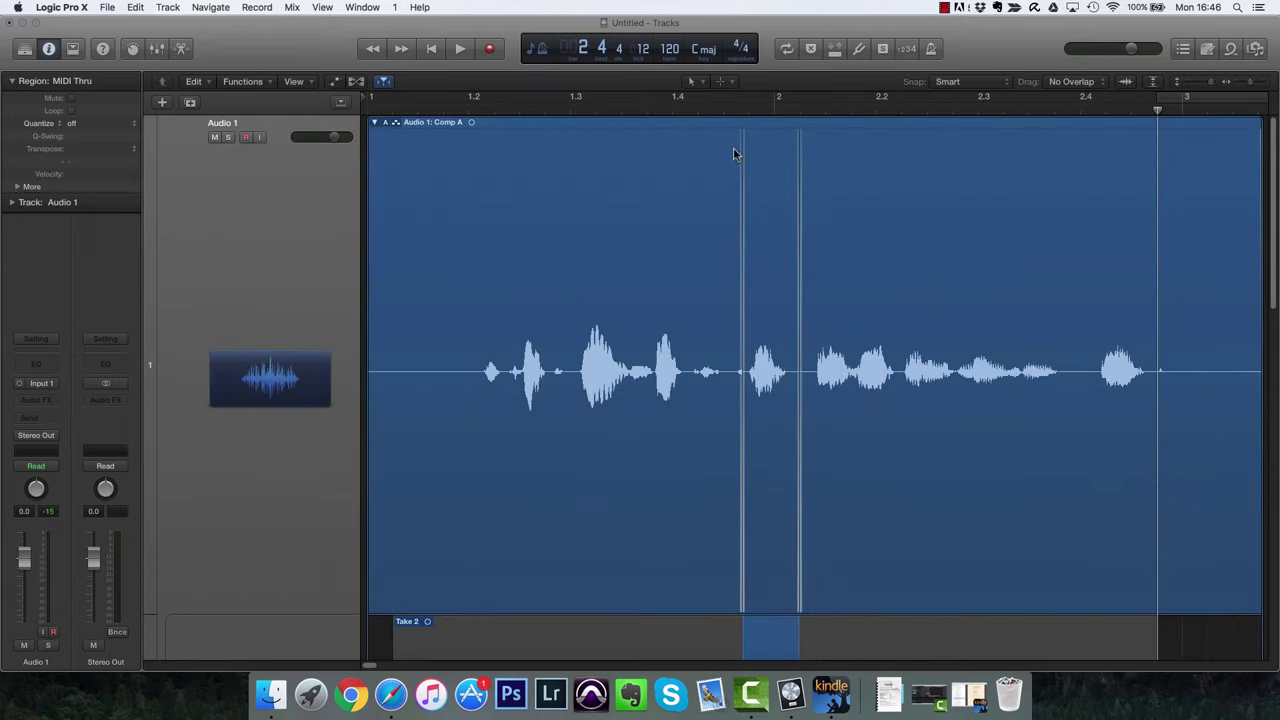
Play back the Audio 1 comp from before beat 4 of bar 1 through the Take 2 section.
left_click(647, 98)
key("space")
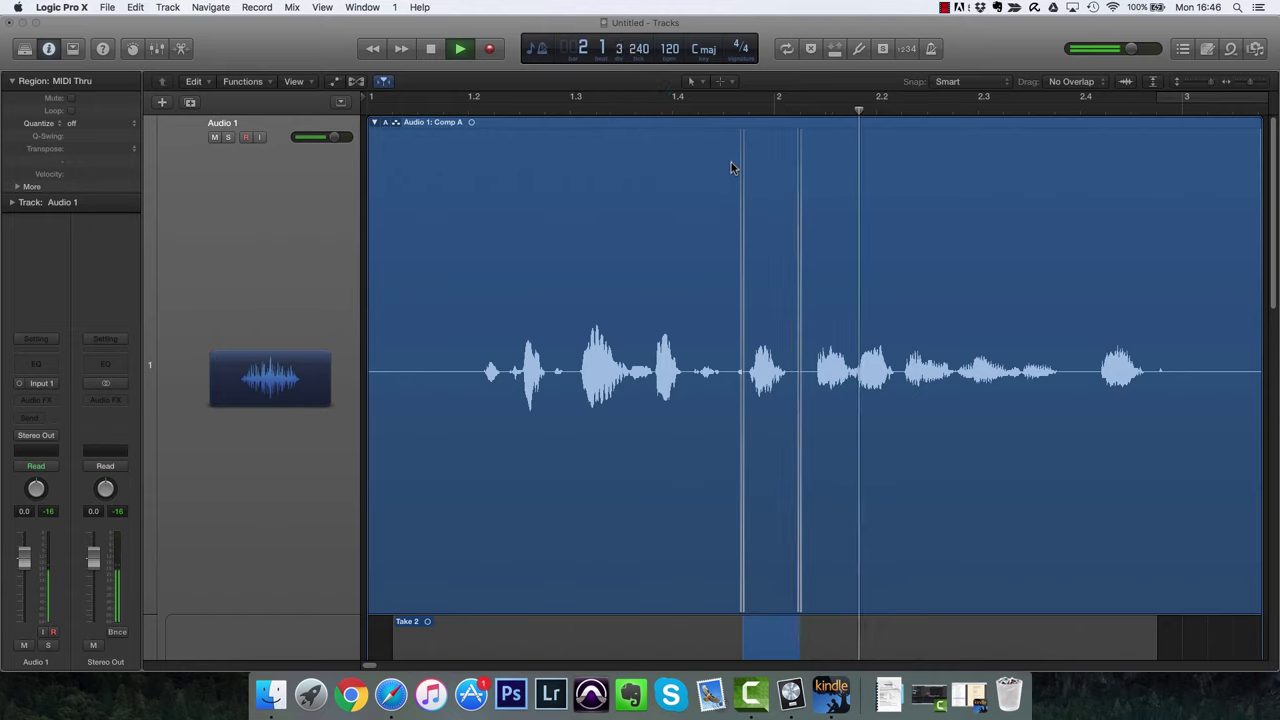
key("space")
Undo the comp edit and the second take recorded on Audio 1.
scroll(857, 323, "down", 1)
scroll(857, 323, "down", 5)
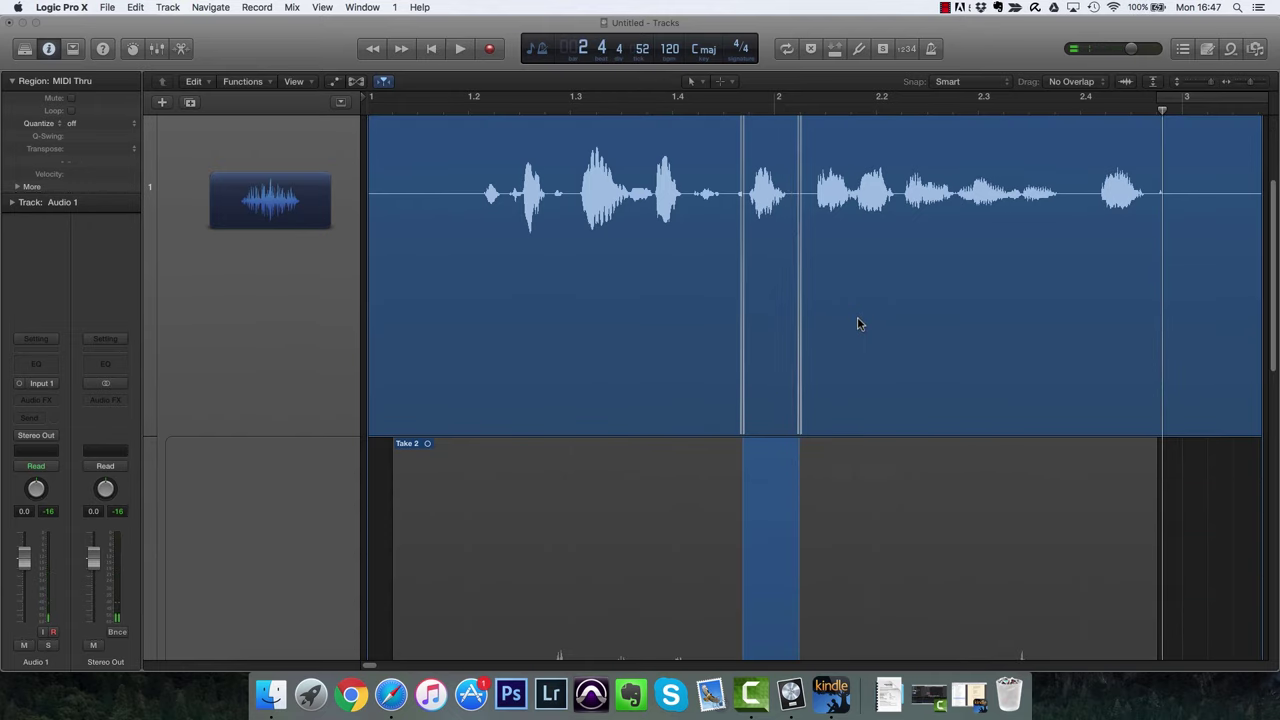
scroll(857, 323, "up", 5)
key("super+z")
key("super+z")
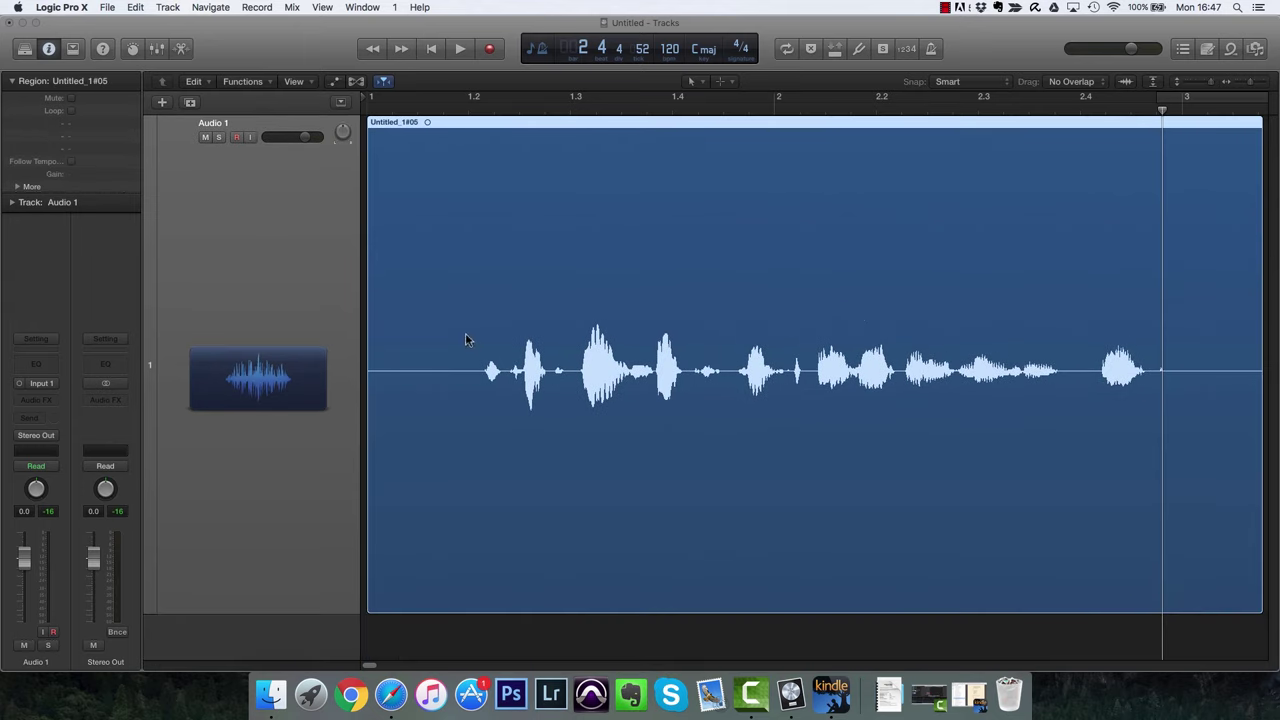
Play back the Audio 1 region from shortly before beat 2 to about beat 4 of bar 1.
left_click(726, 108)
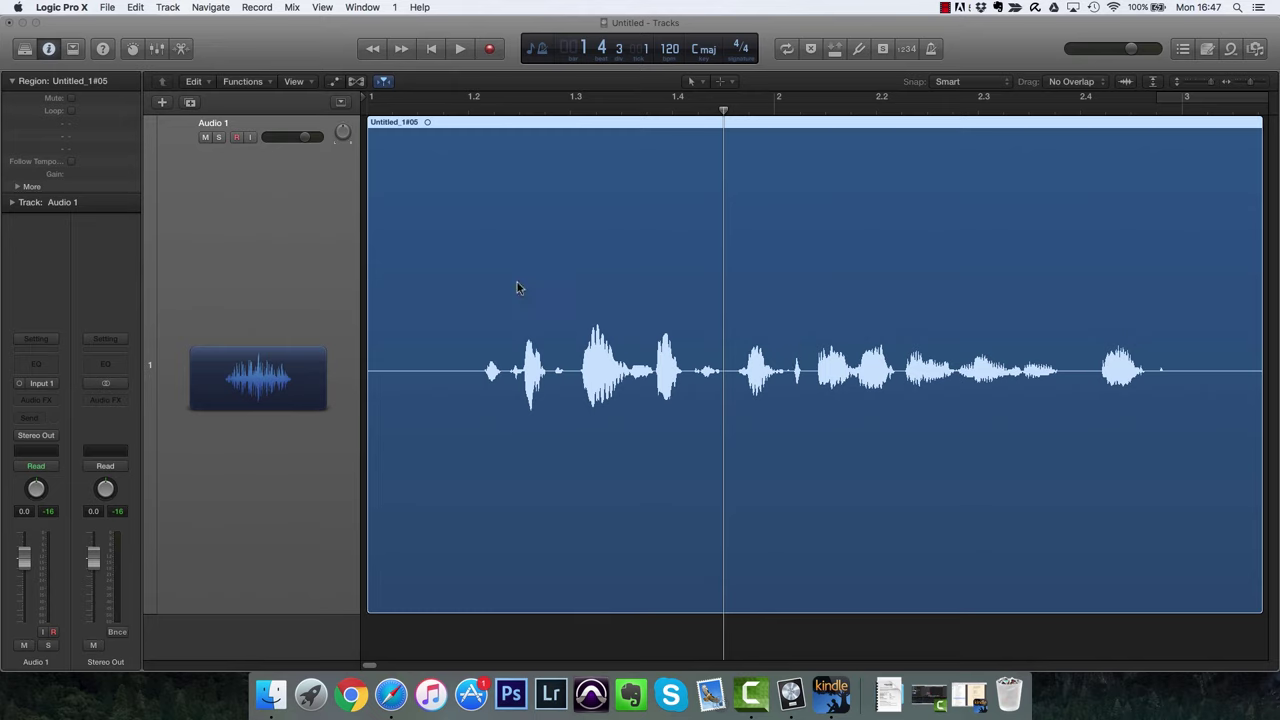
left_click(446, 106)
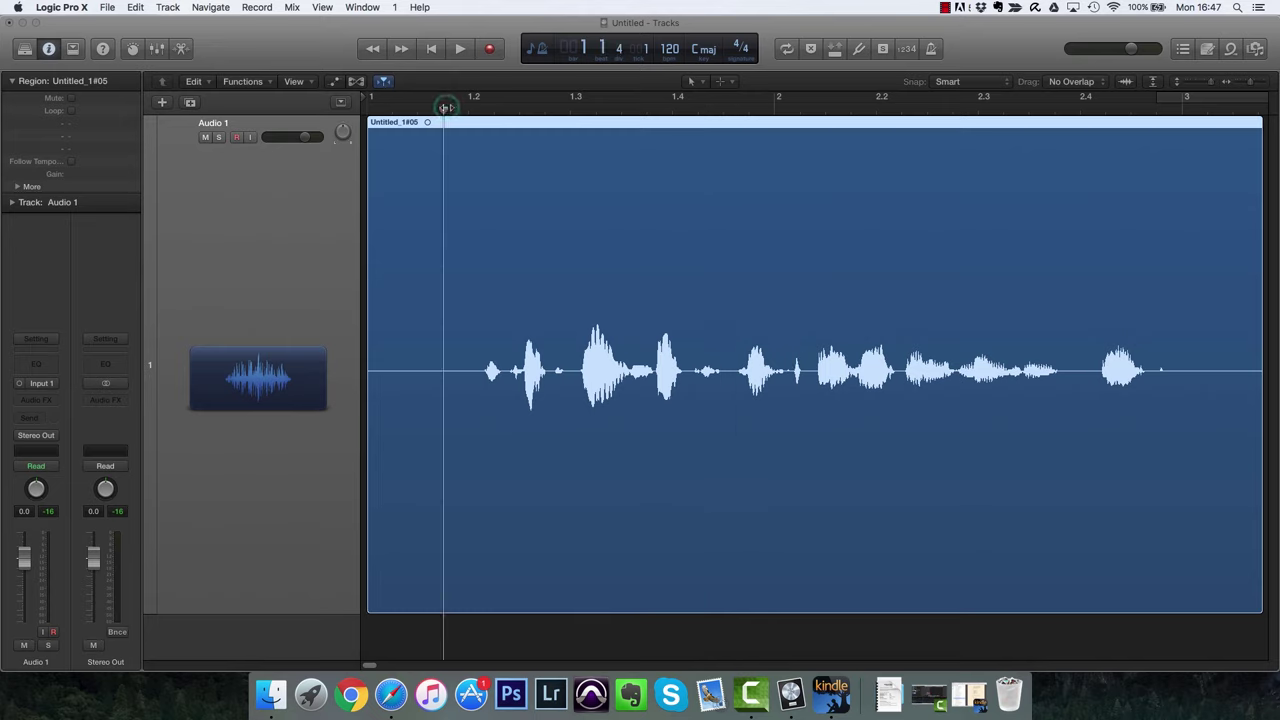
key("space")
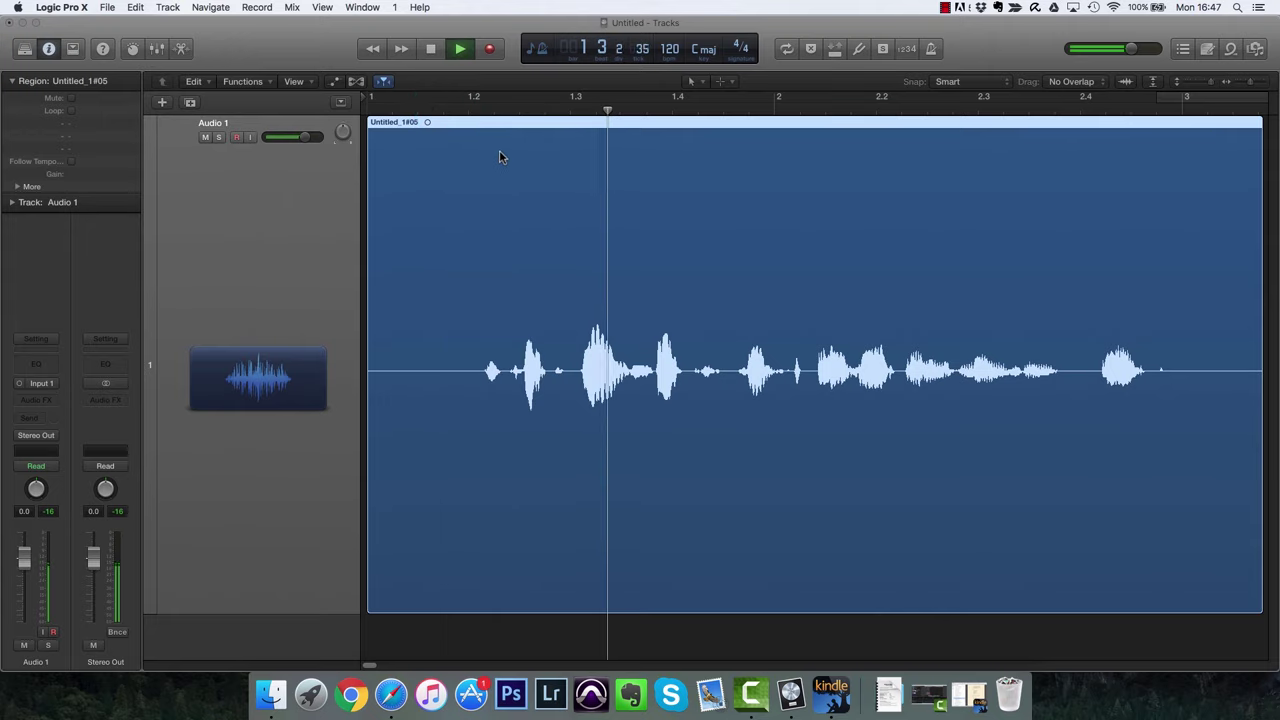
key("space")
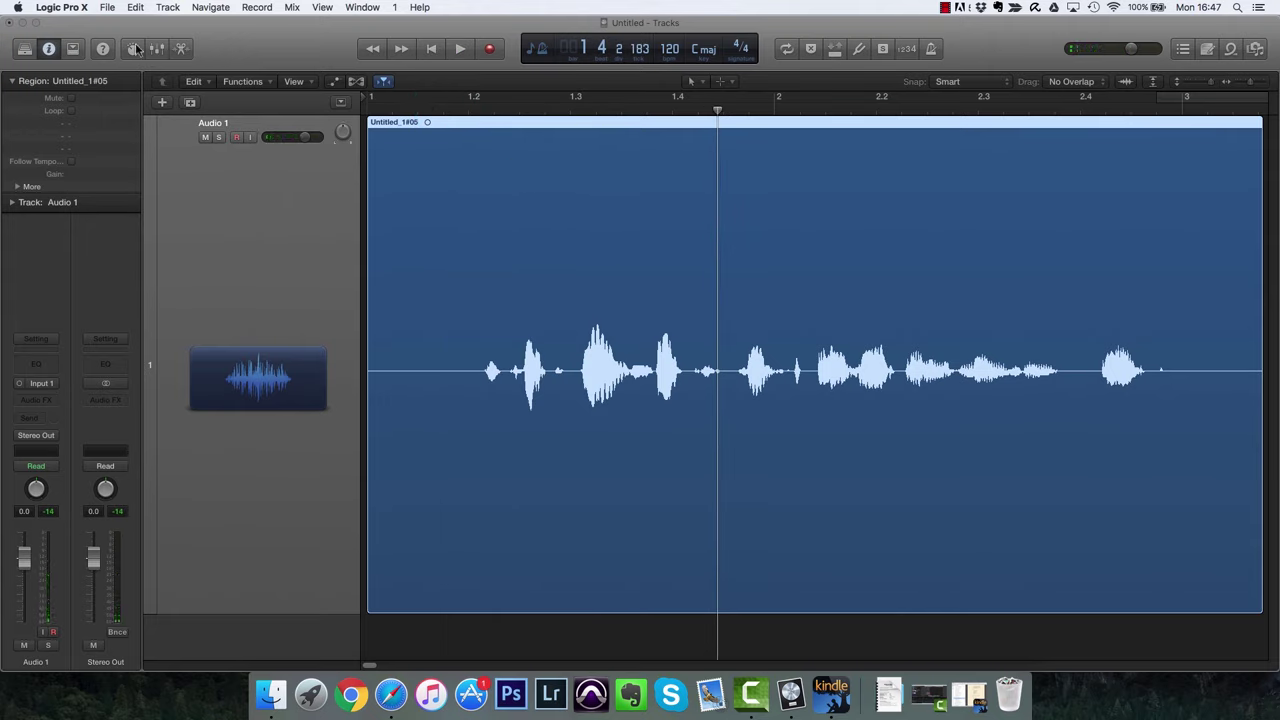
Open the Key Commands editor, clear its search, and collapse the command groups from Global Commands through Various Editors to review the categories.
left_click(84, 10)
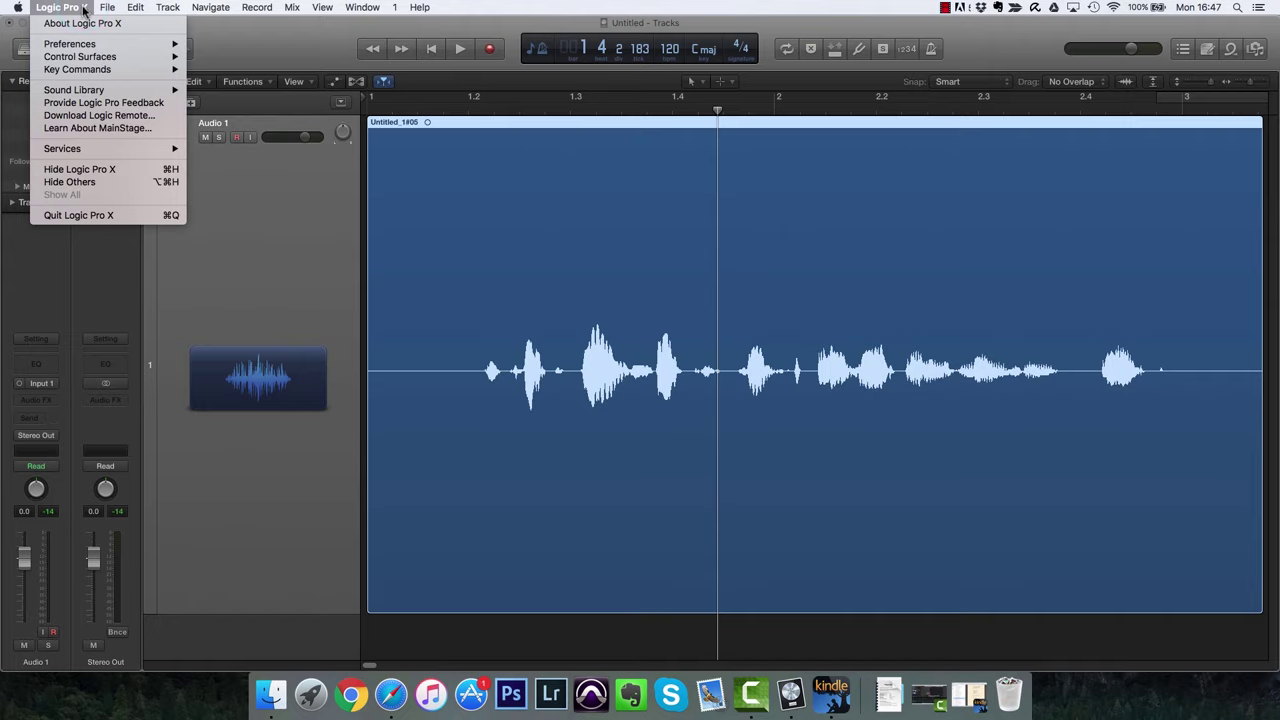
mouse_move(97, 70)
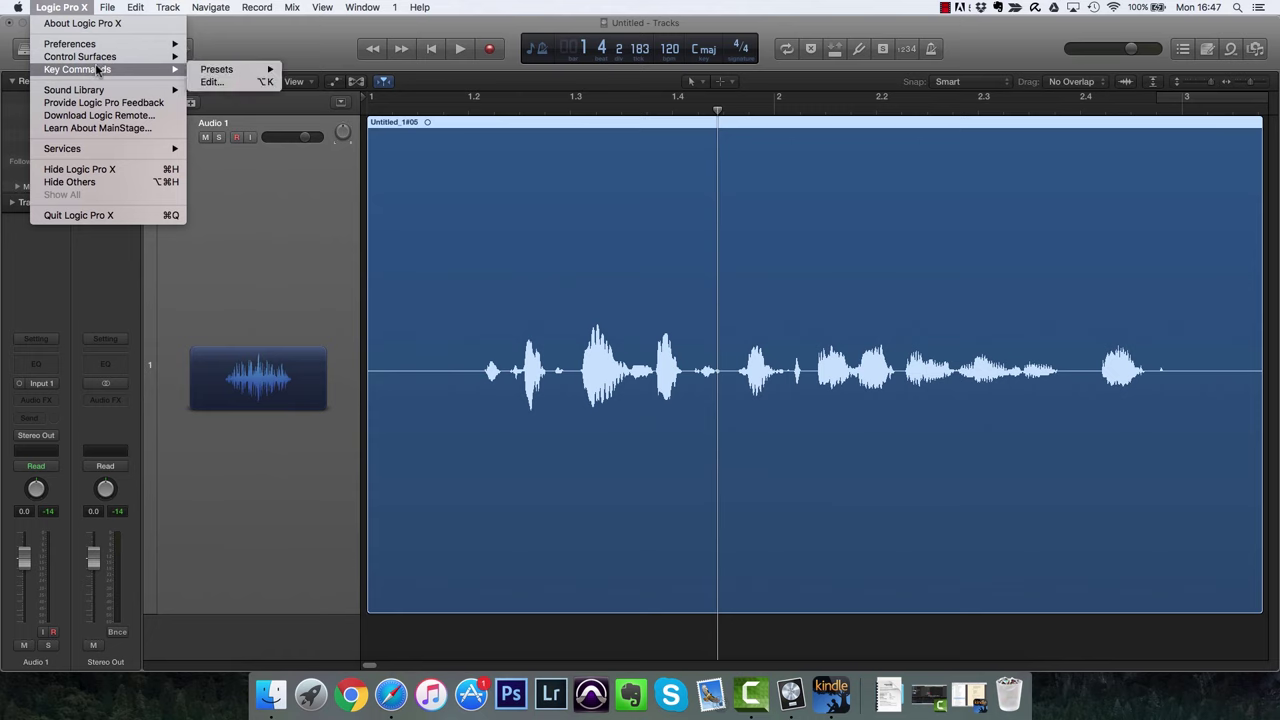
left_click(222, 84)
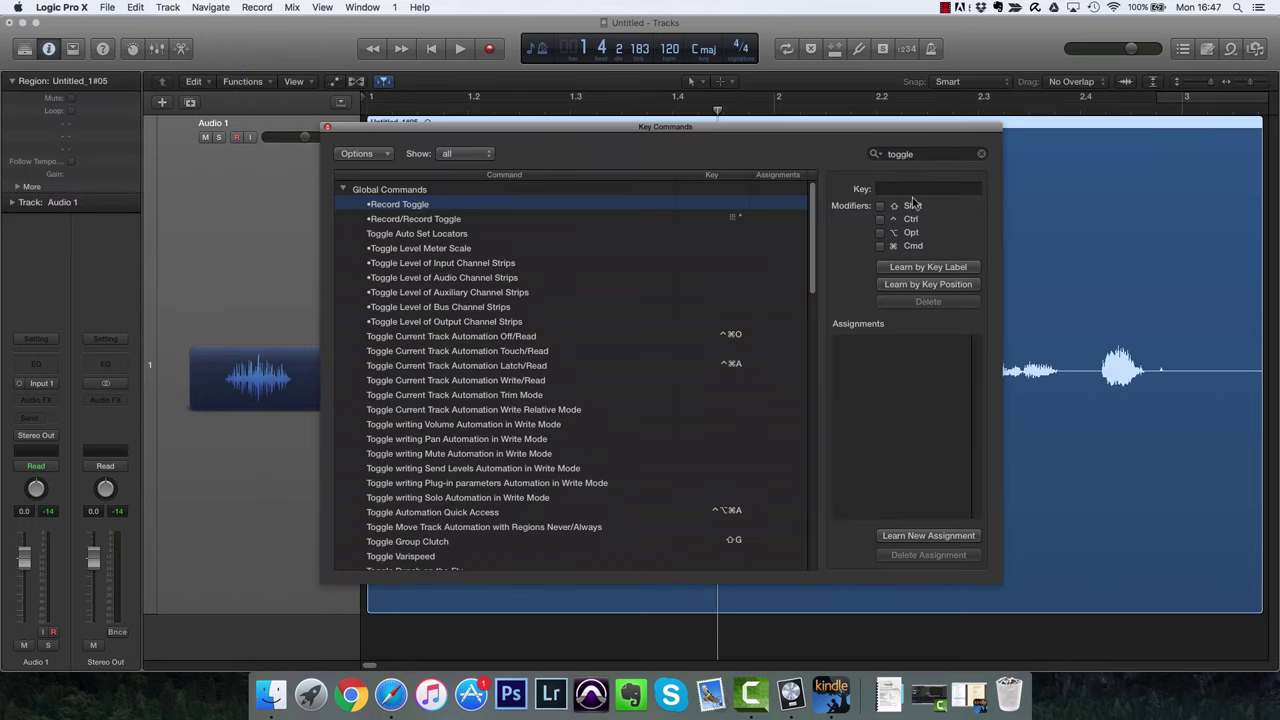
left_click(981, 154)
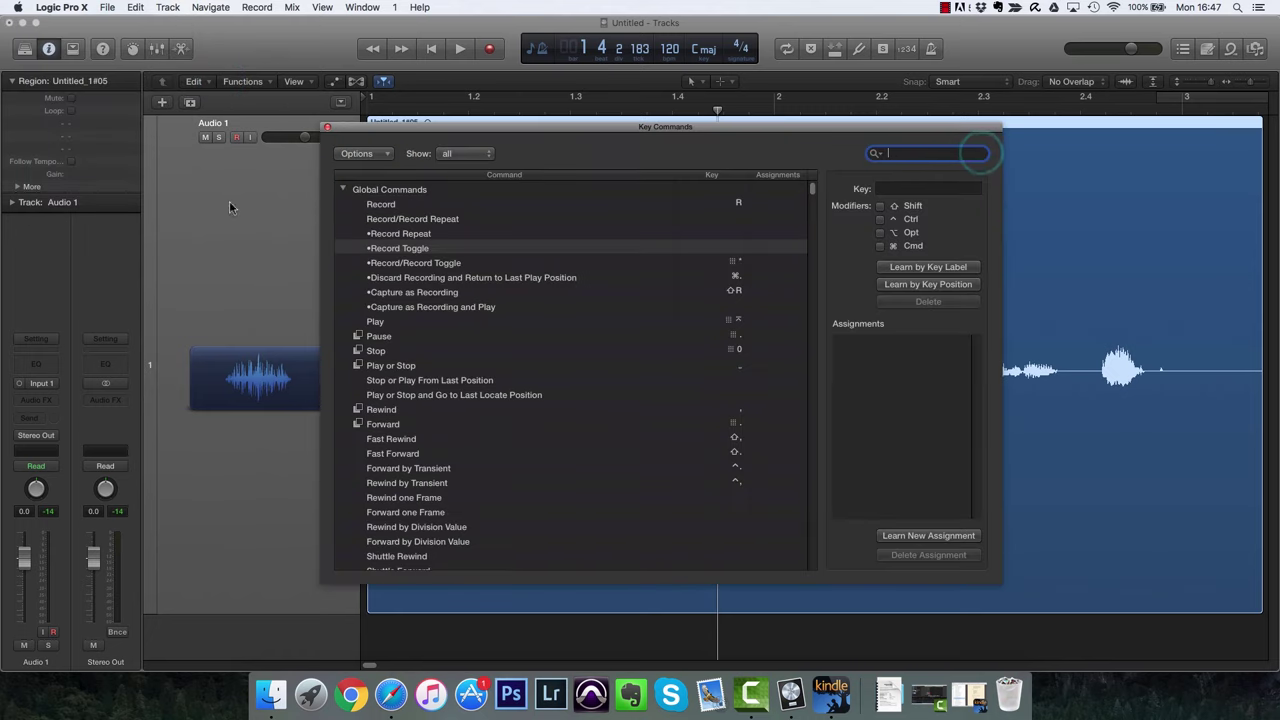
left_click(342, 190)
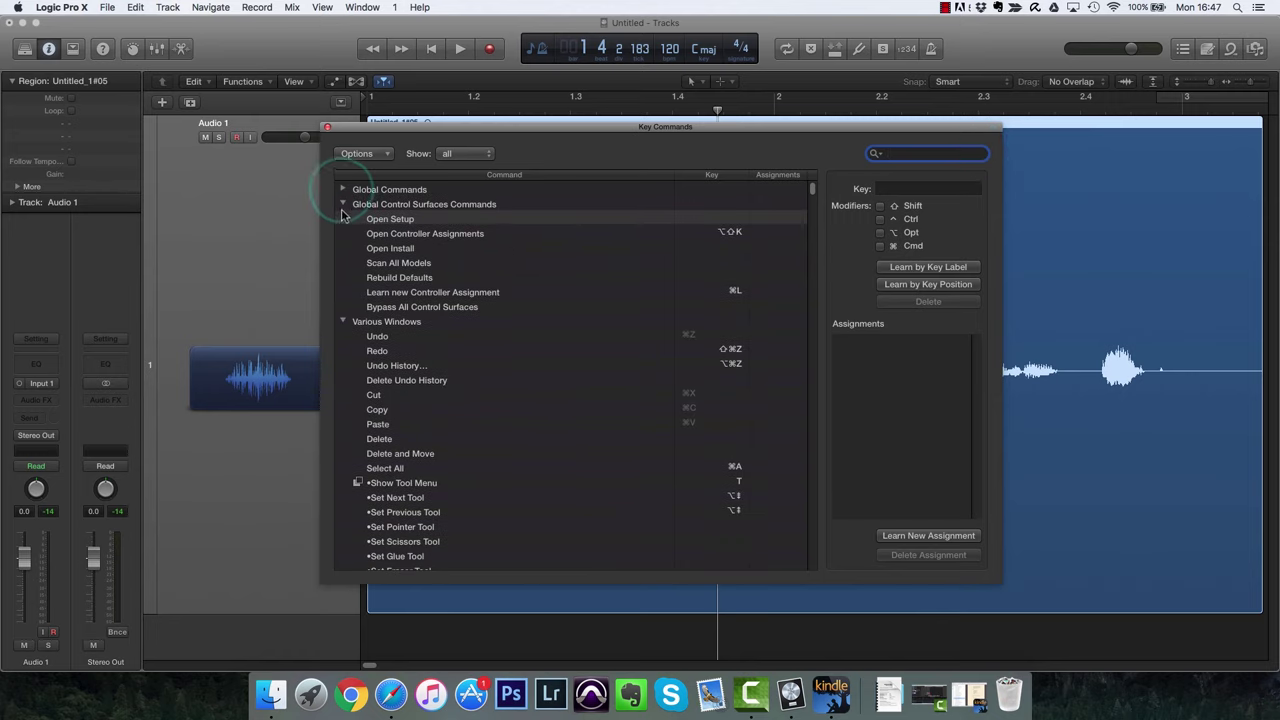
left_click(342, 204)
left_click(342, 222)
left_click(342, 233)
left_click(342, 248)
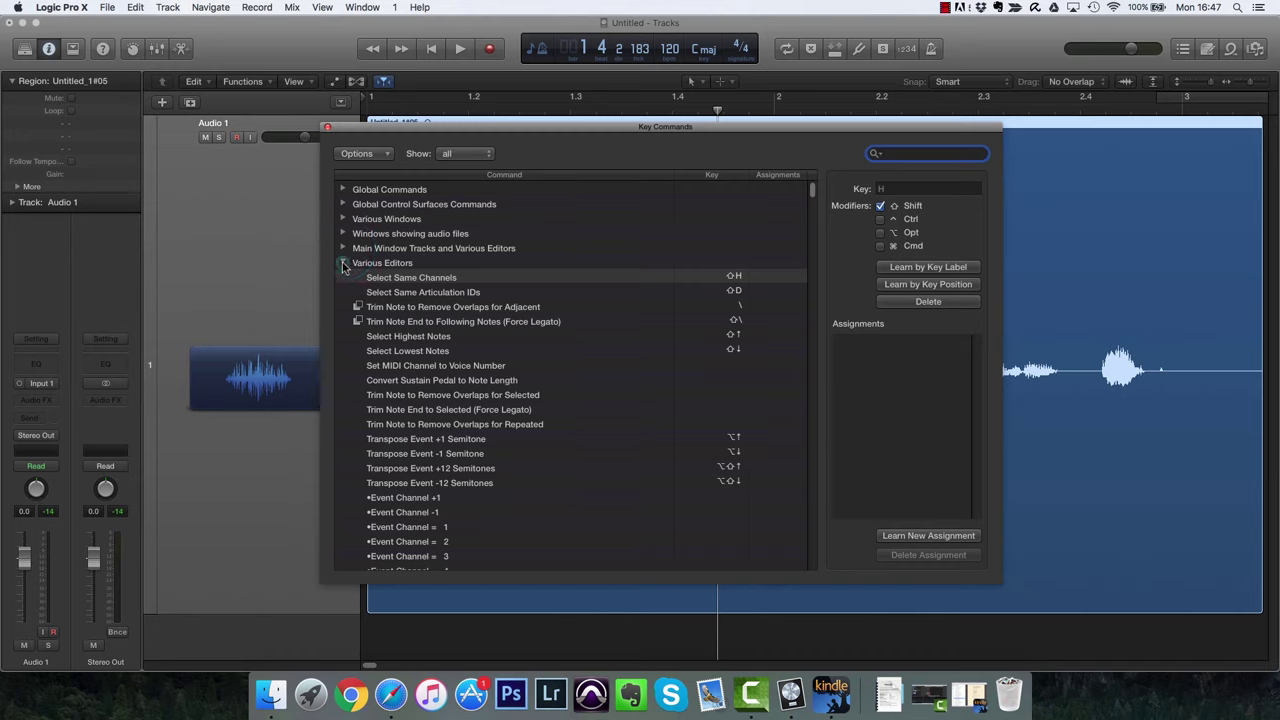
left_click(342, 262)
left_click(342, 277)
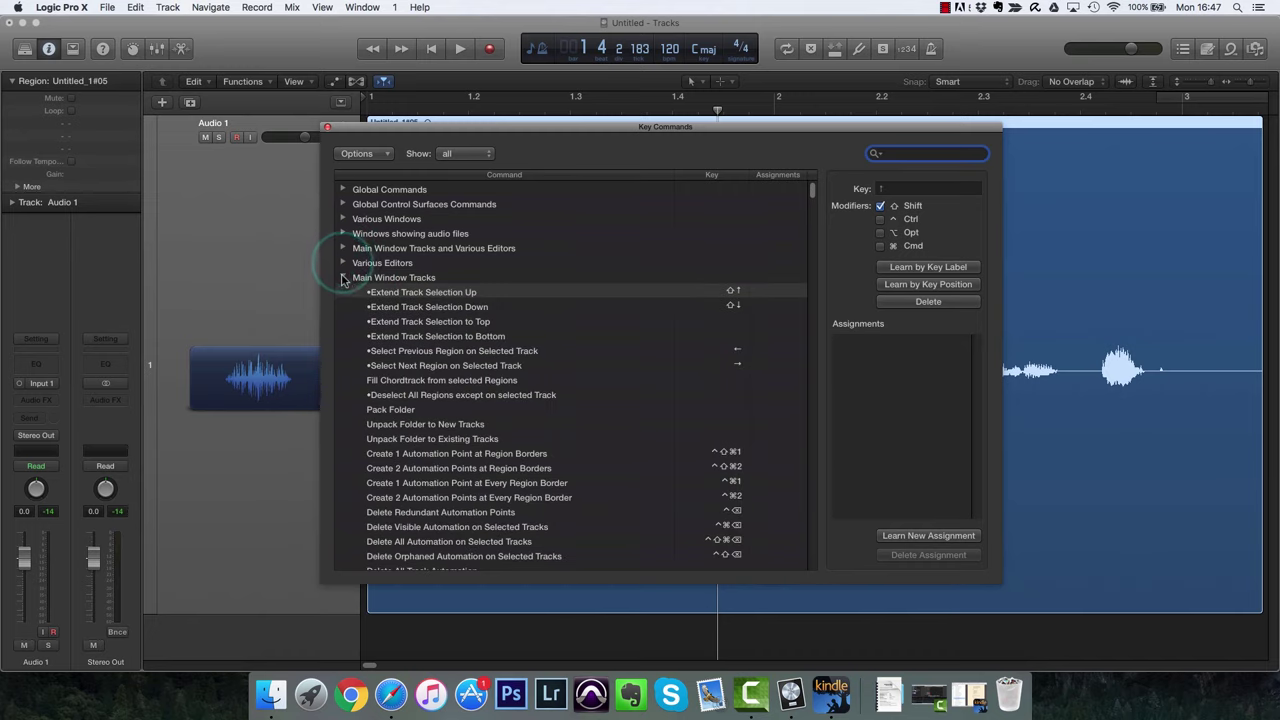
Search the key commands for "toggle", select Record Toggle under Global Commands, and start learning its shortcut by key label.
left_click(343, 190)
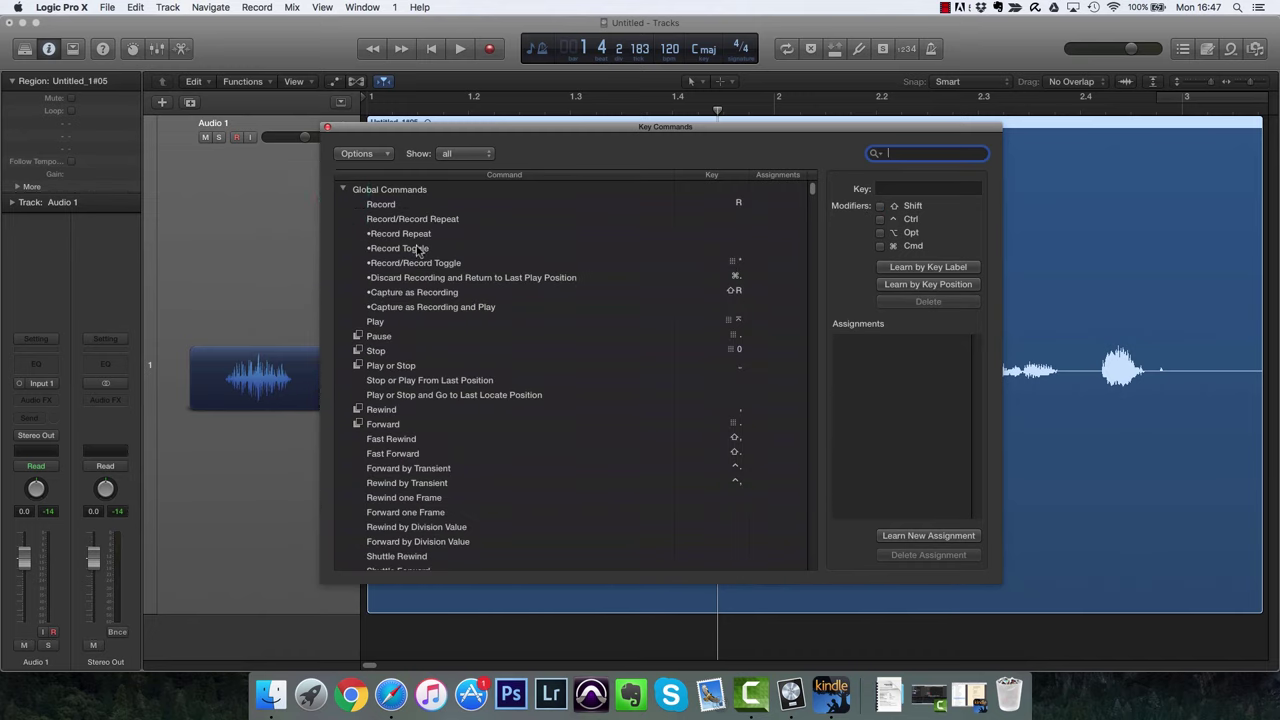
left_click(413, 248)
left_click(887, 153)
type("toggle")
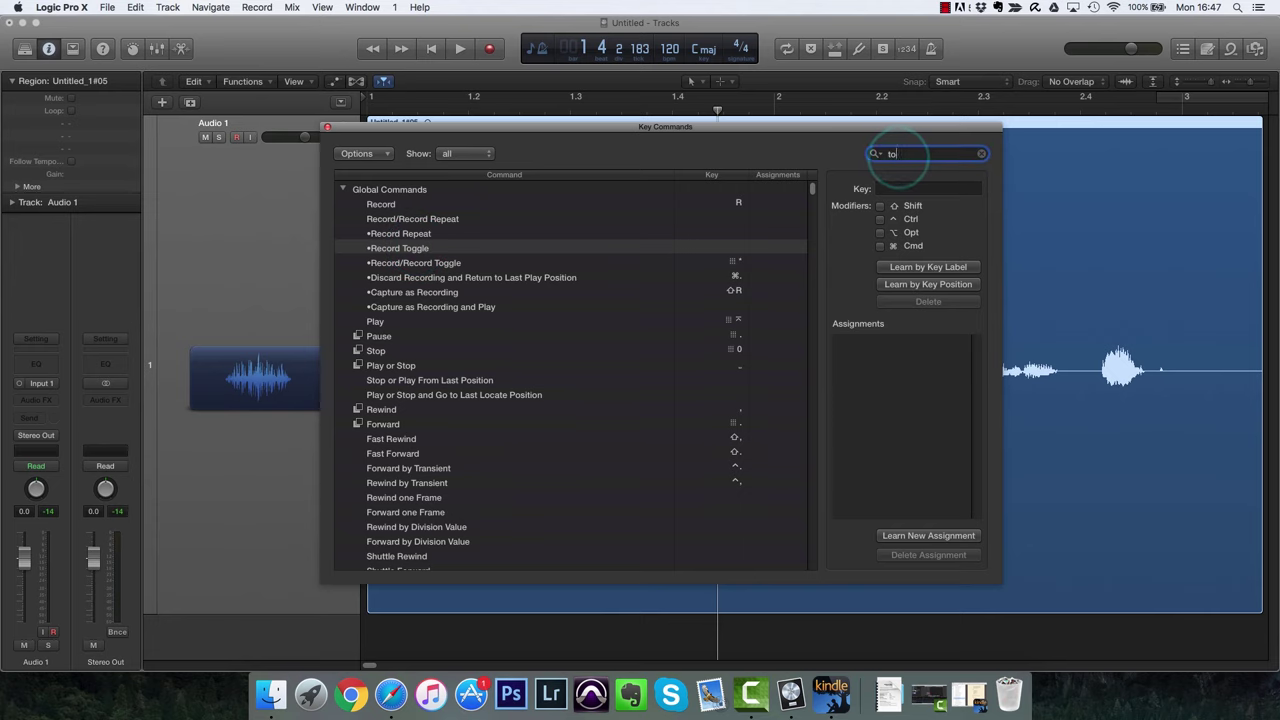
left_click(470, 204)
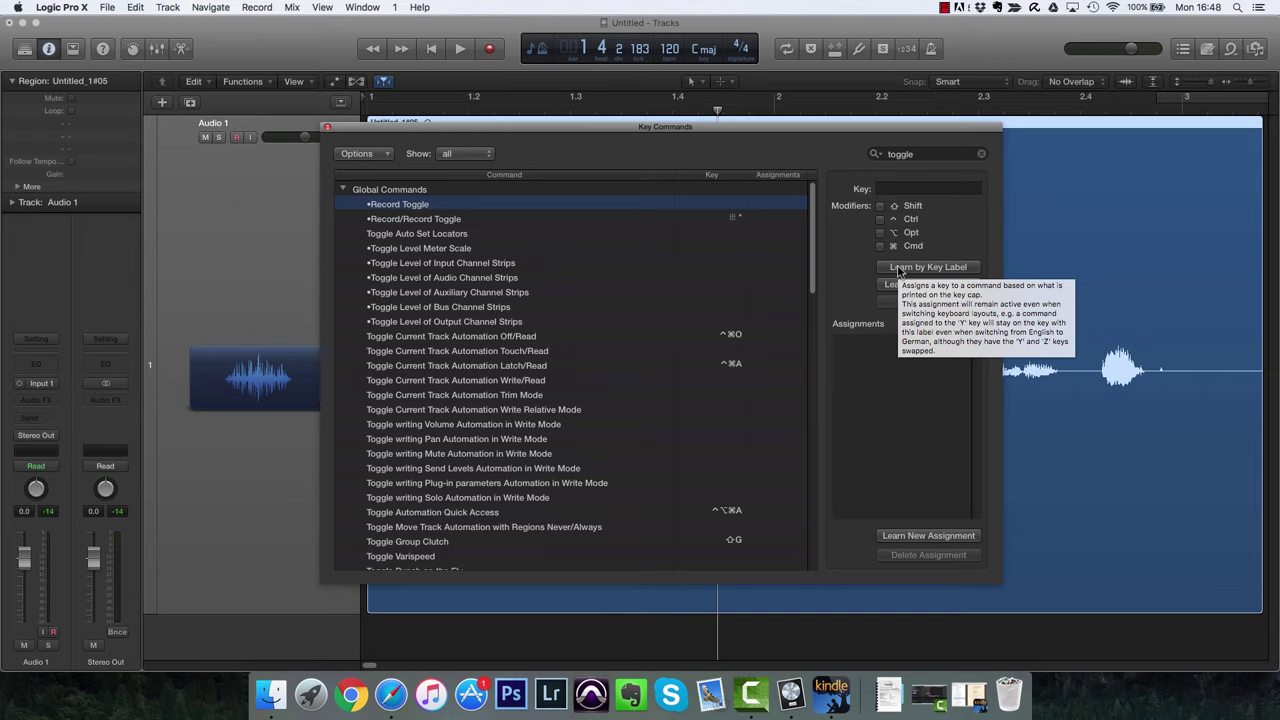
left_click(898, 268)
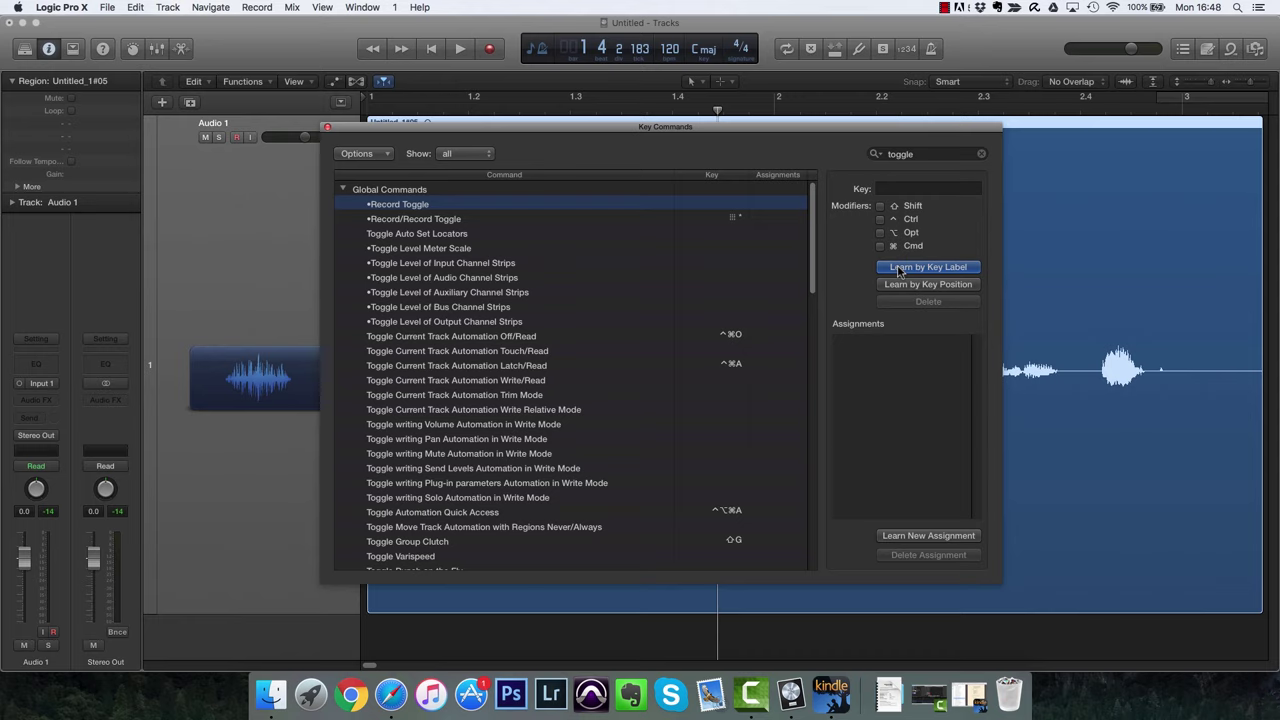
Try to assign Cmd+R, Cmd+J and several other key combinations to Record Toggle, cancelling the conflicting assignments.
key("super+r")
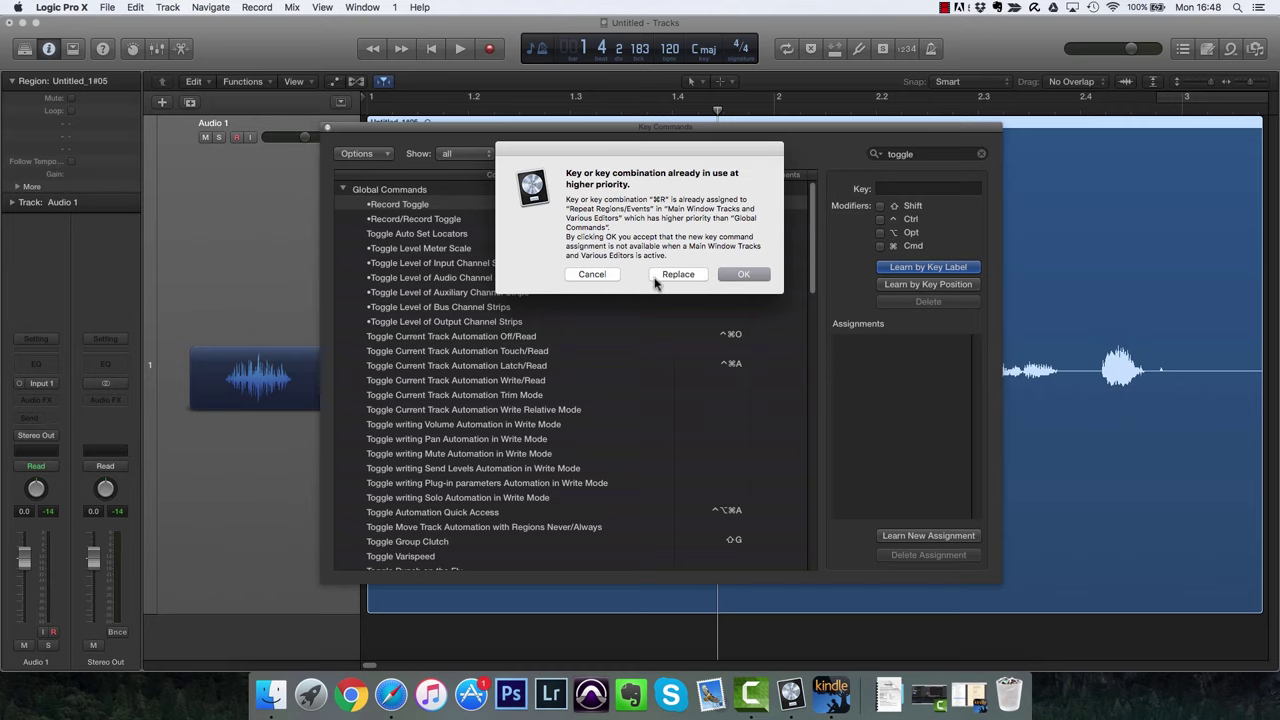
left_click(596, 276)
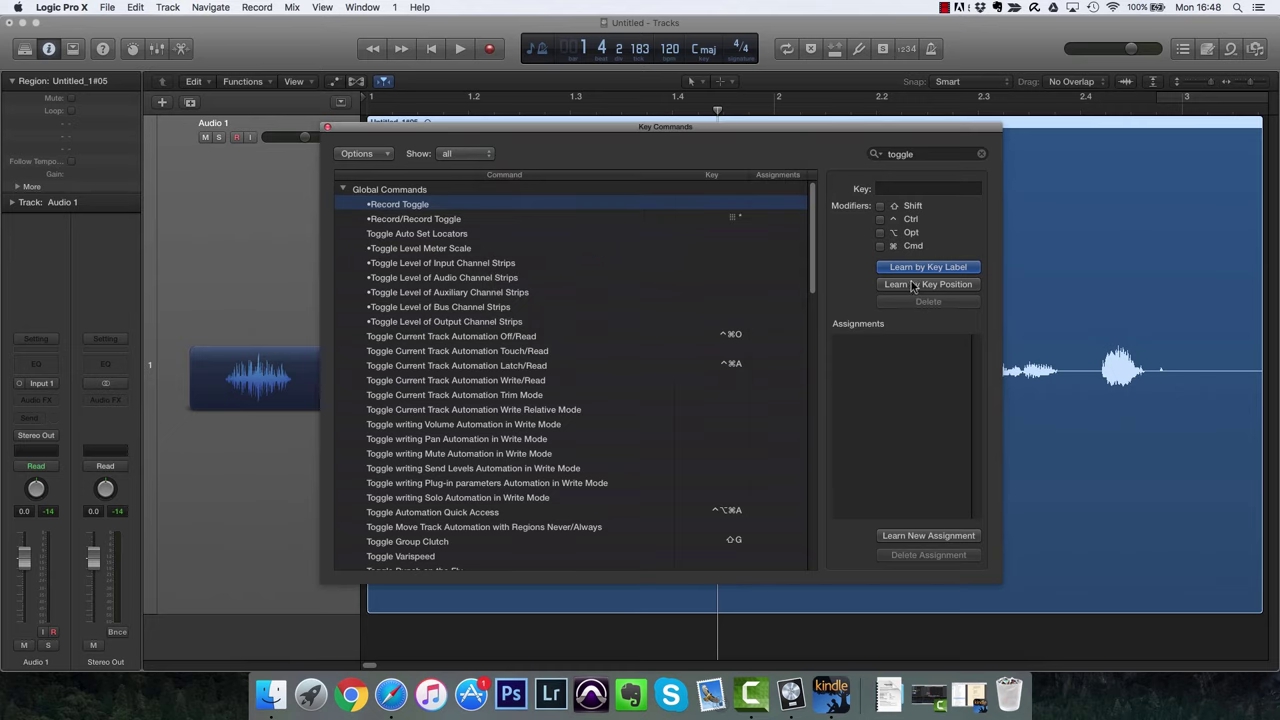
key("super+j")
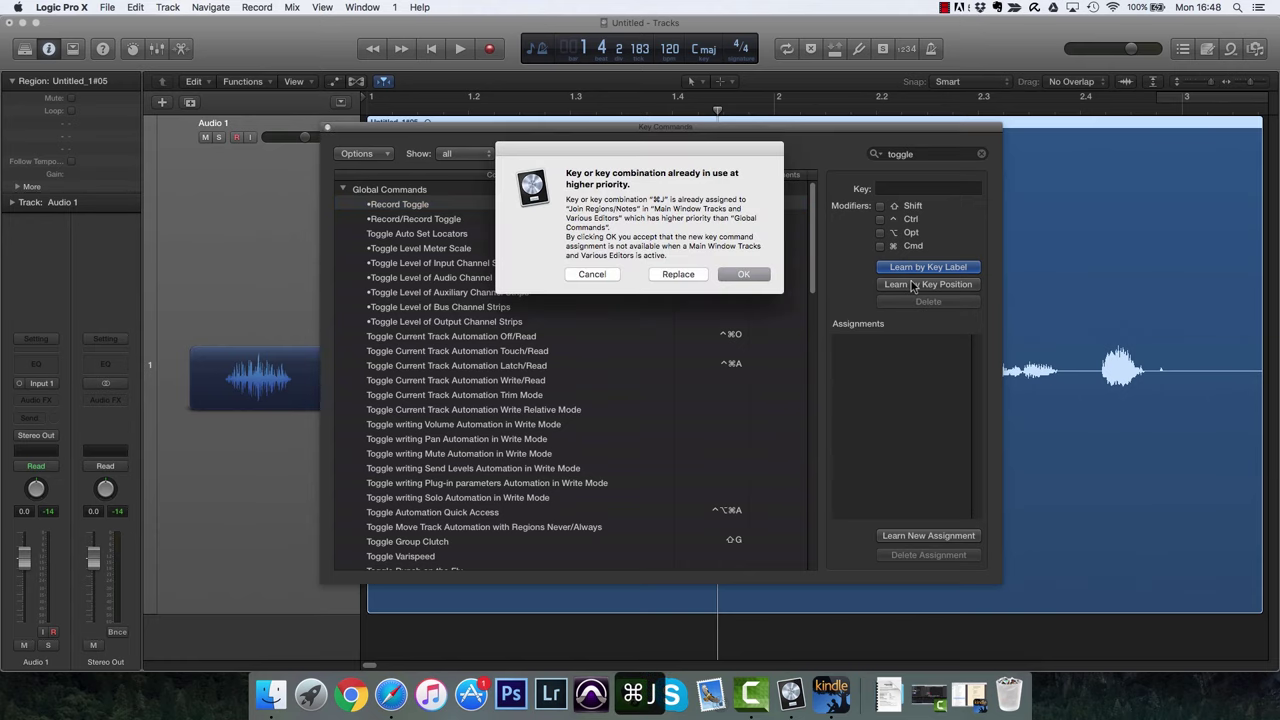
left_click(606, 275)
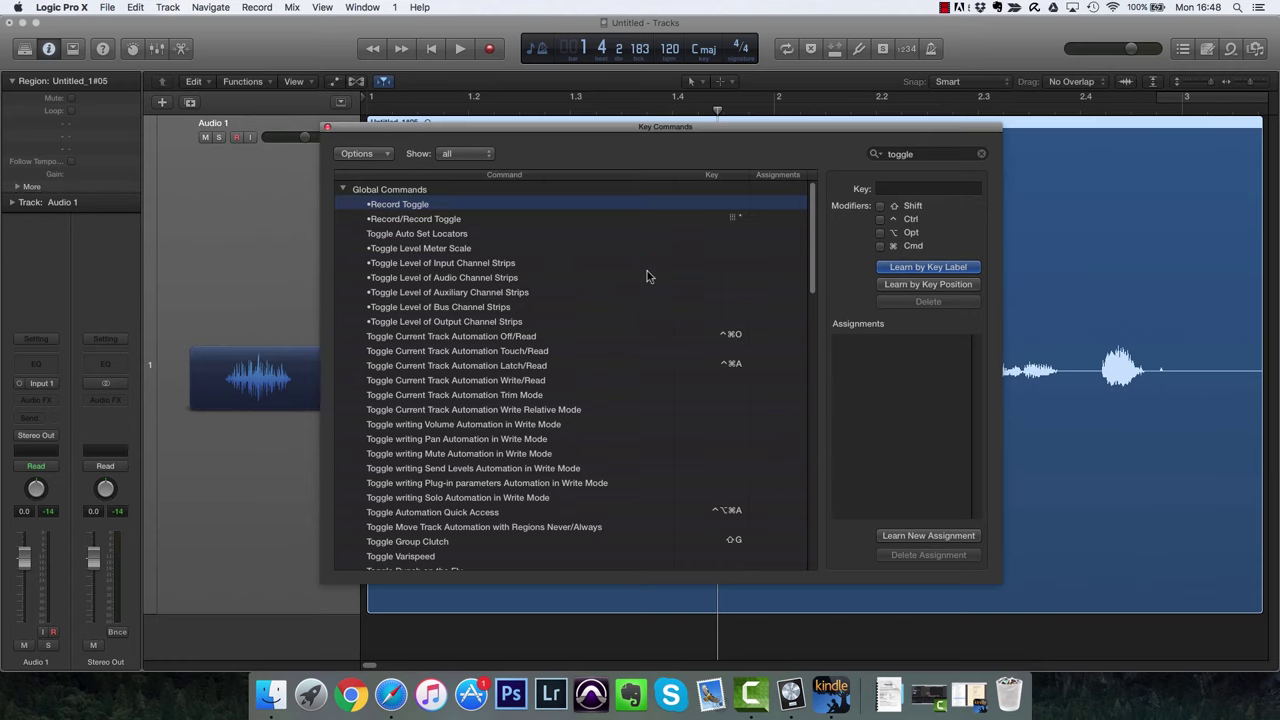
key("super+r")
left_click(600, 274)
key("super+y")
left_click(584, 275)
key("super+u")
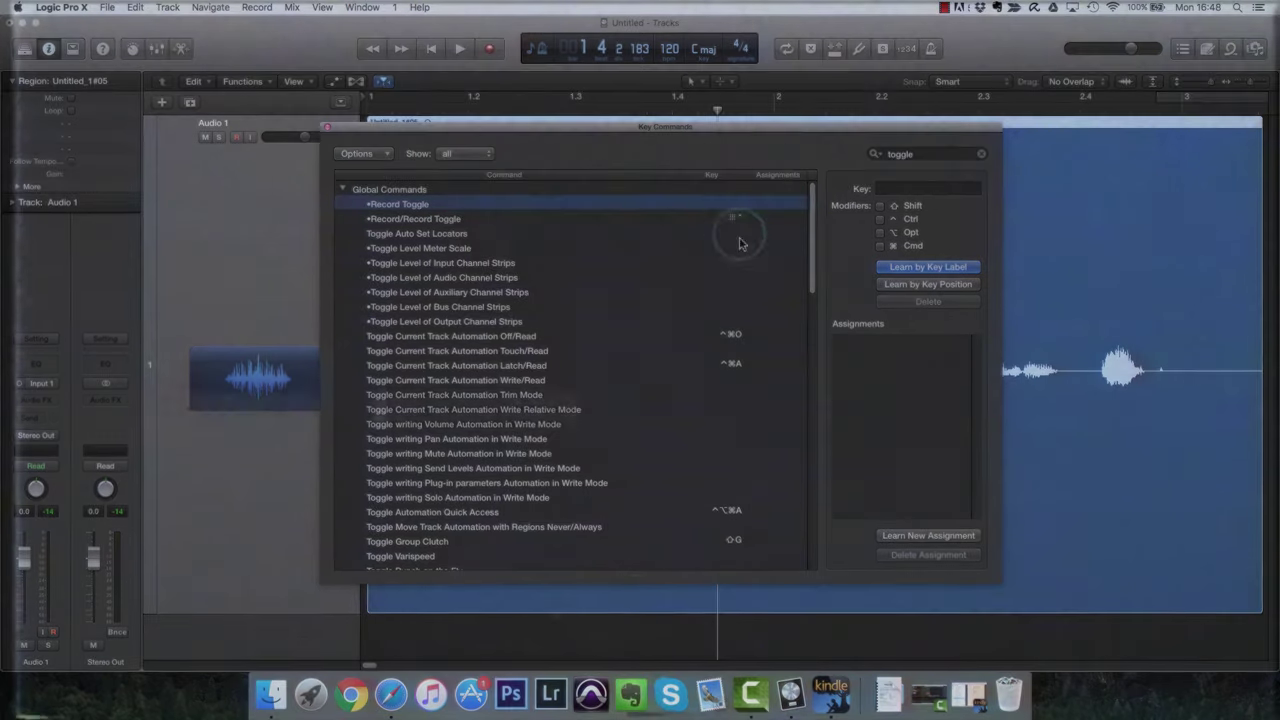
key("alt+t")
left_click(608, 269)
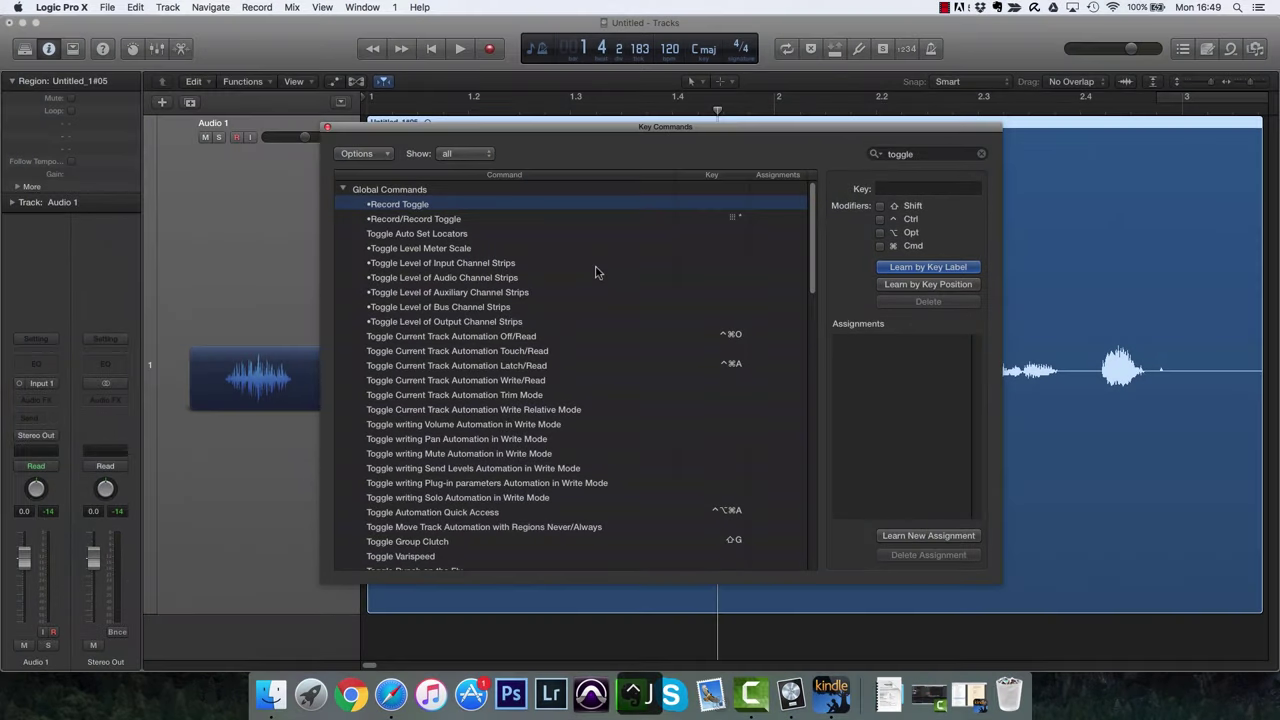
Assign Ctrl+J to the Record Toggle command and close the Key Commands editor.
key("ctrl+j")
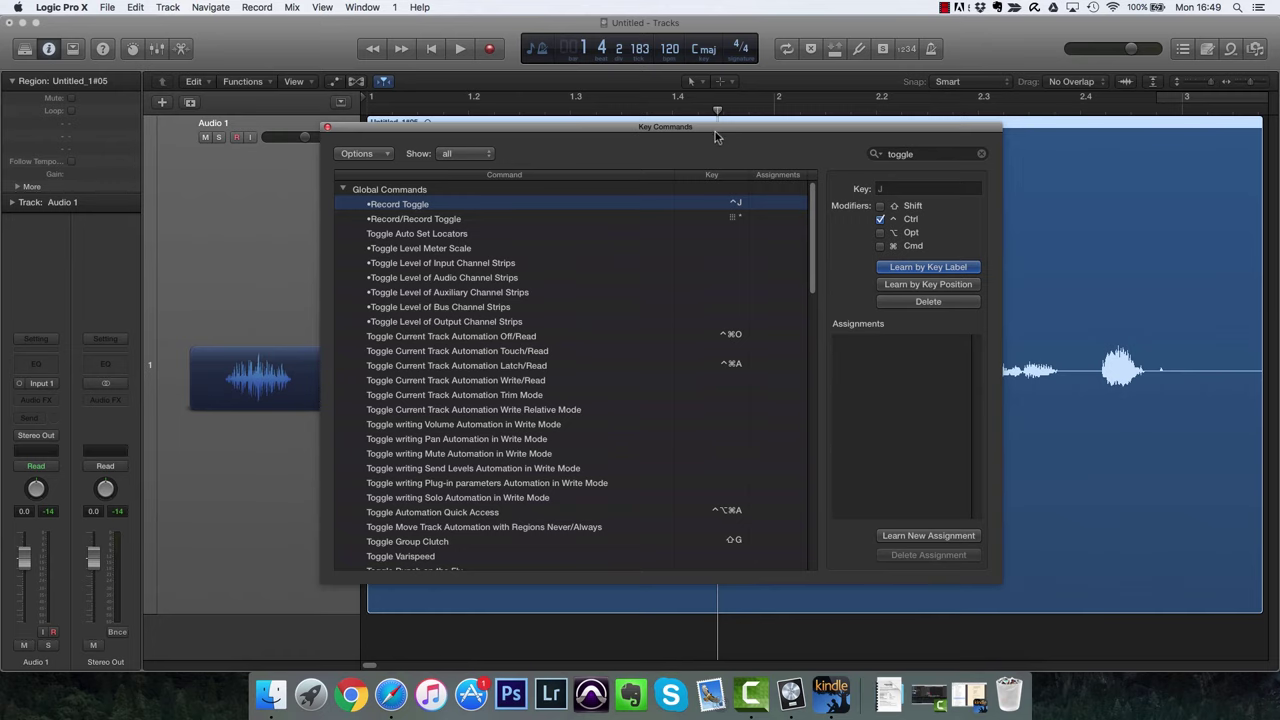
mouse_move(715, 131)
left_mouse_down()
mouse_move(680, 114)
mouse_move(733, 138)
mouse_move(711, 133)
left_mouse_up()
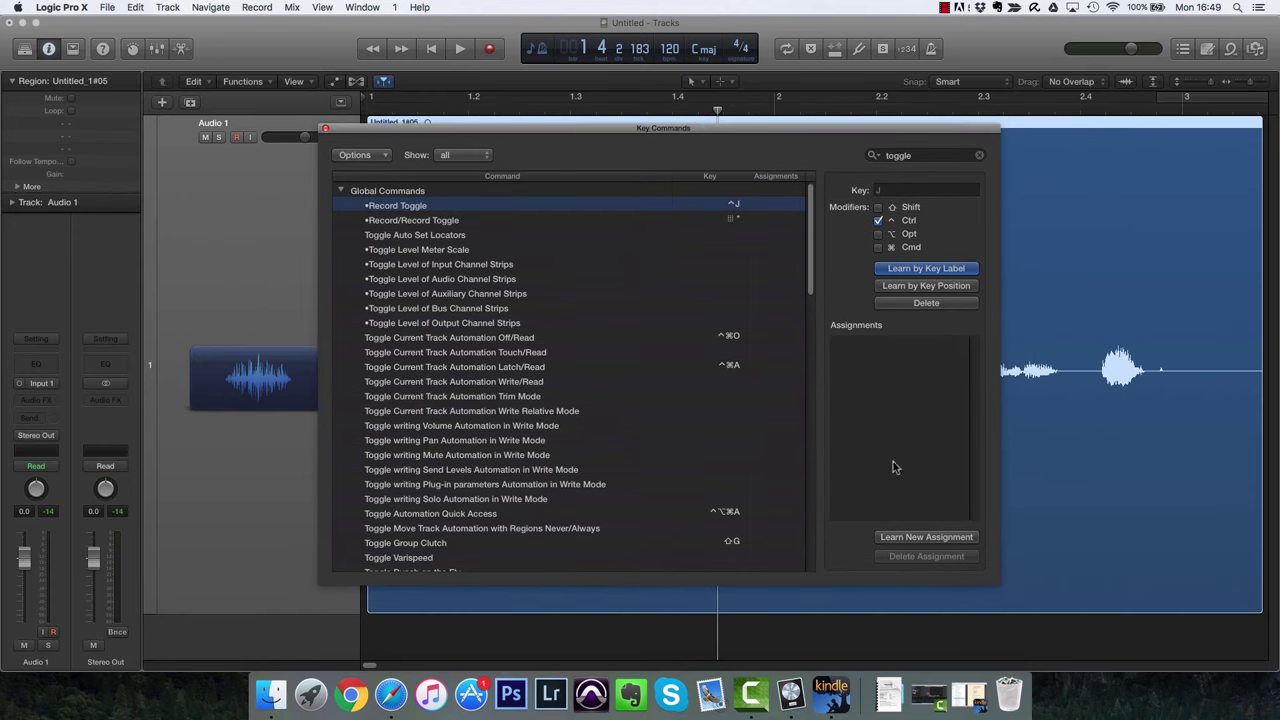
left_click(325, 130)
Play the Audio 1 track from the beginning and use Record Toggle to punch in a second take across the start of bar 2.
left_click(648, 100)
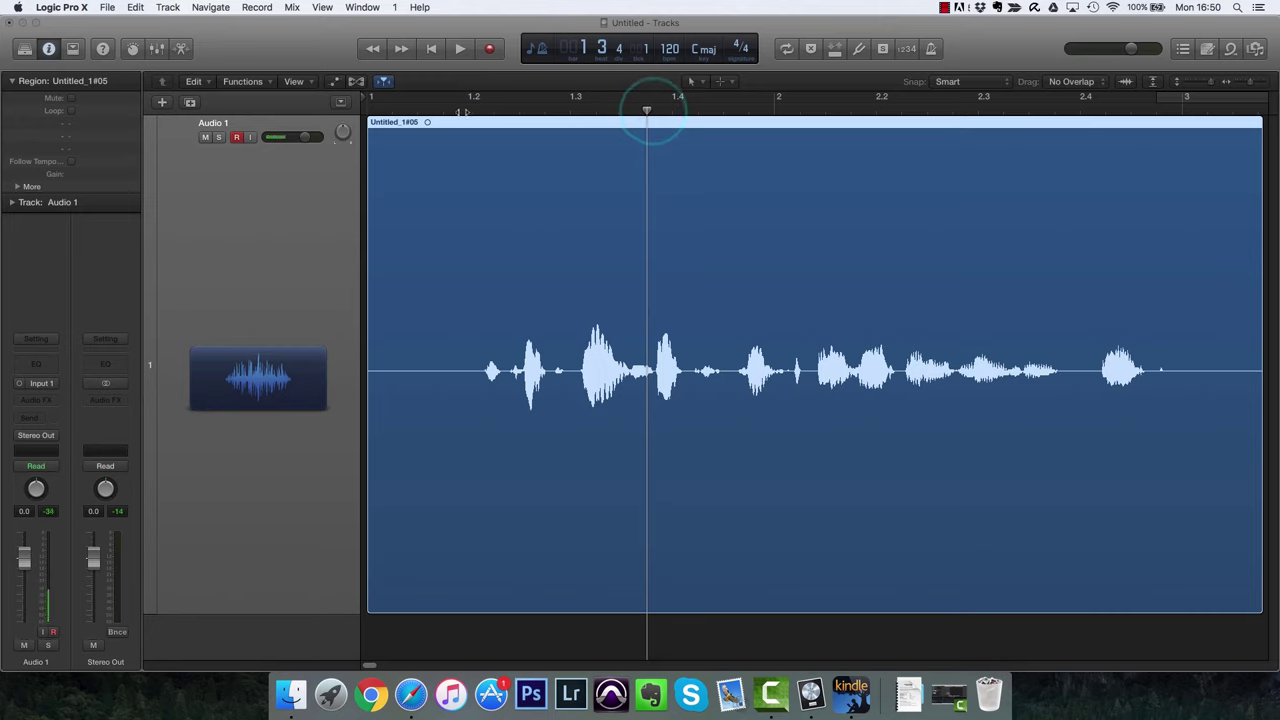
left_click(418, 100)
left_click(237, 137)
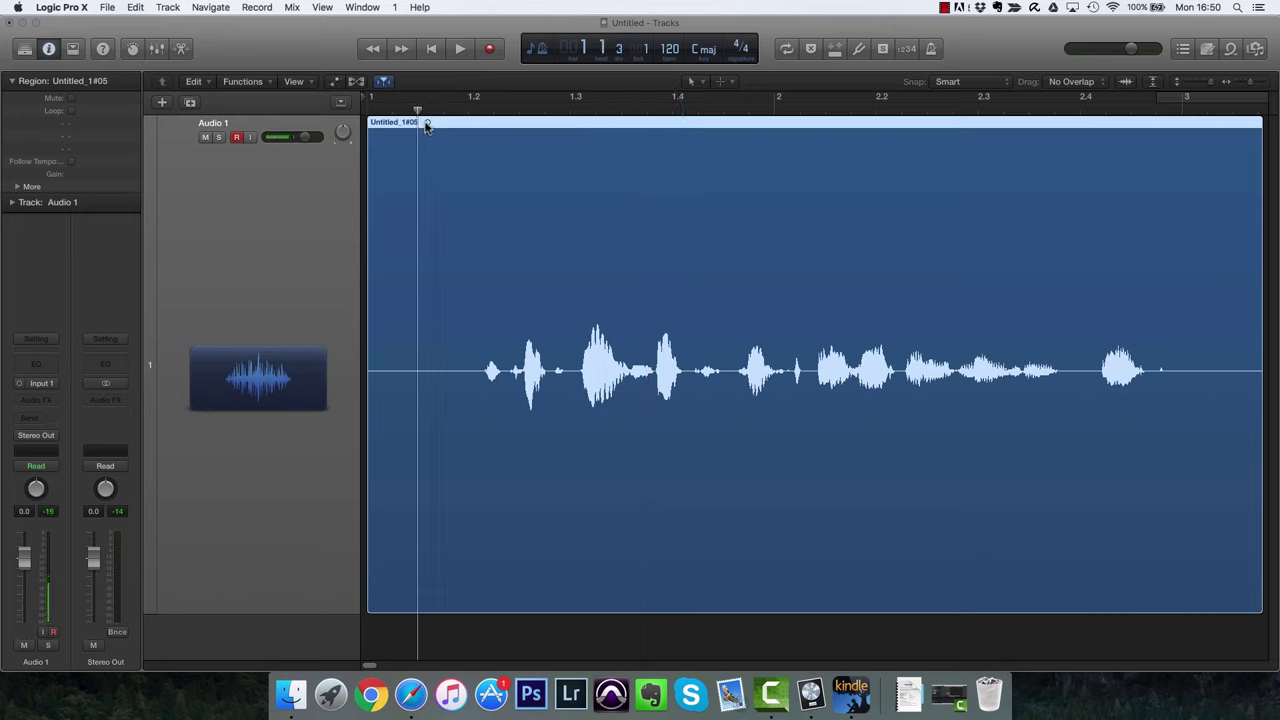
left_click(431, 48)
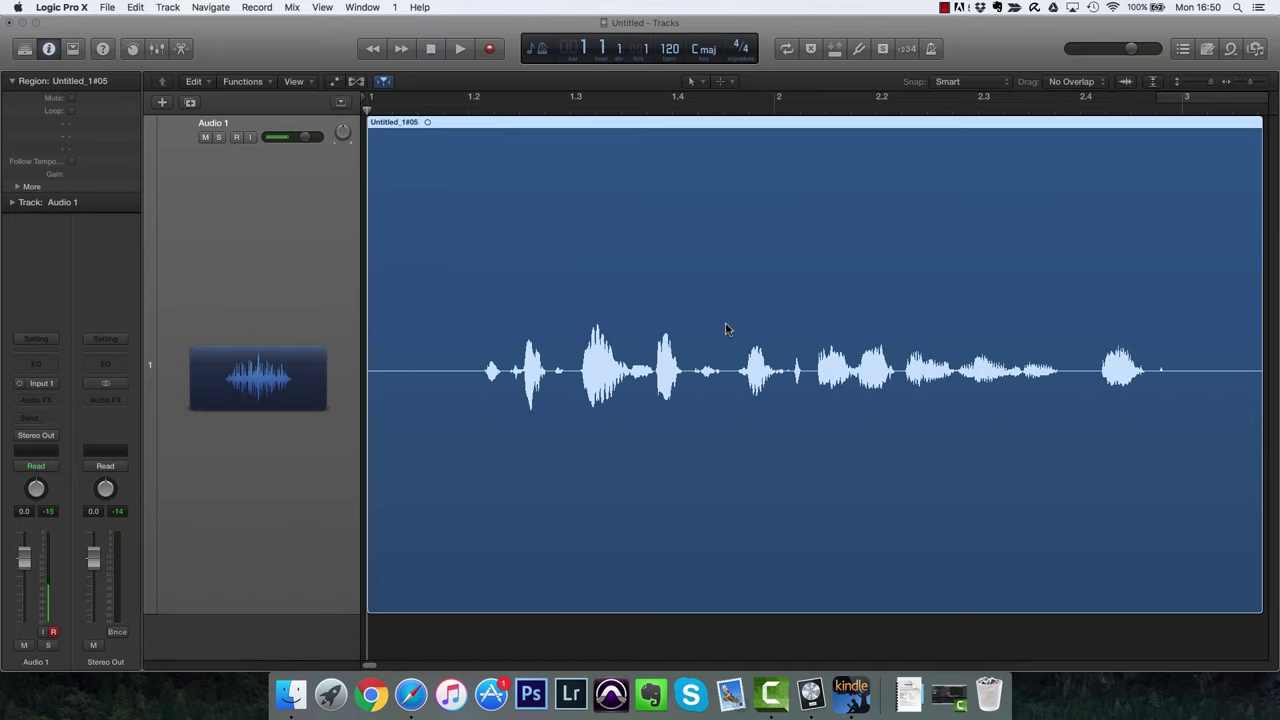
key("space")
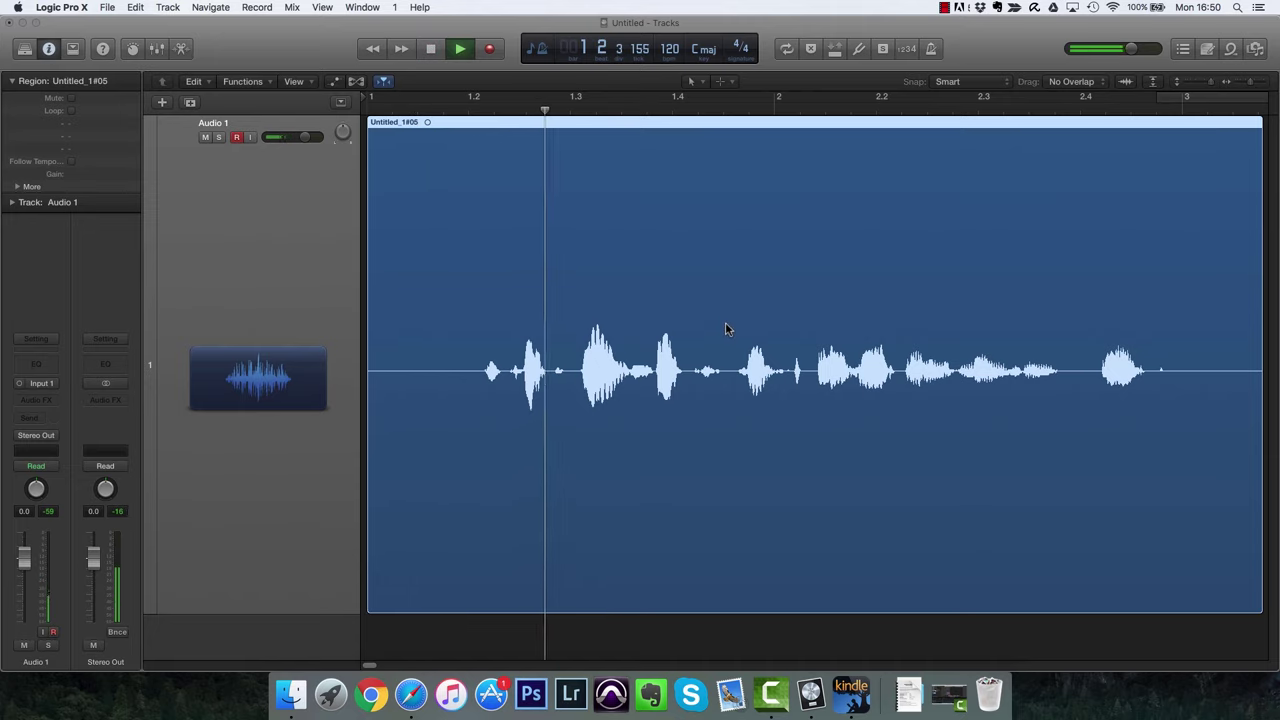
key("space")
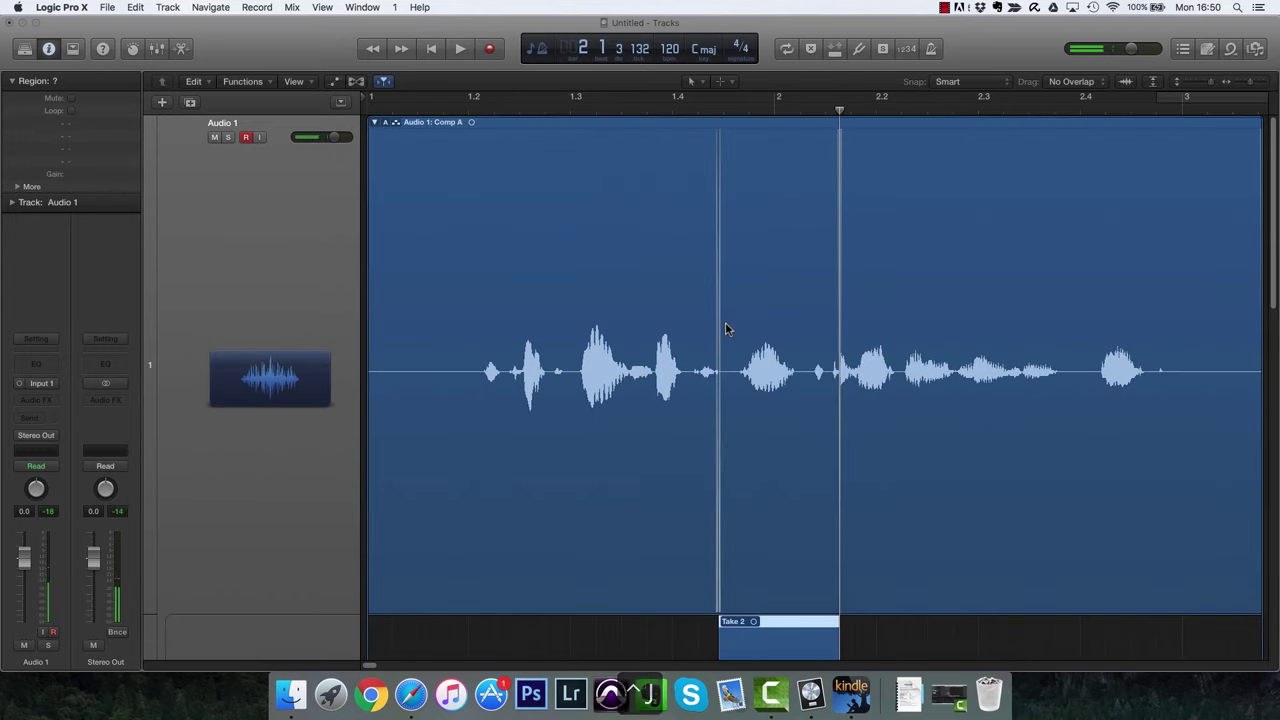
Tighten both edges of the Take 2 comp section around its main waveform, ending it at about 2 1 2 1.
left_click(426, 104)
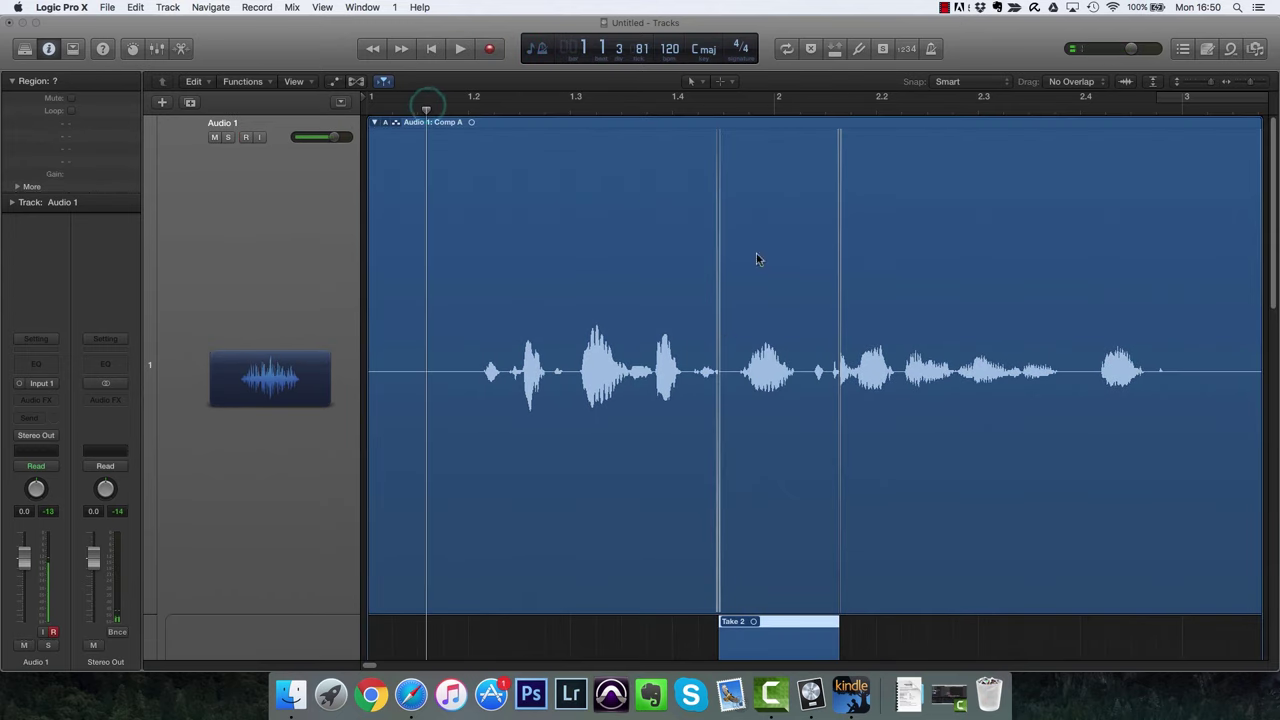
scroll(855, 580, "down", 5)
scroll(871, 554, "down", 5)
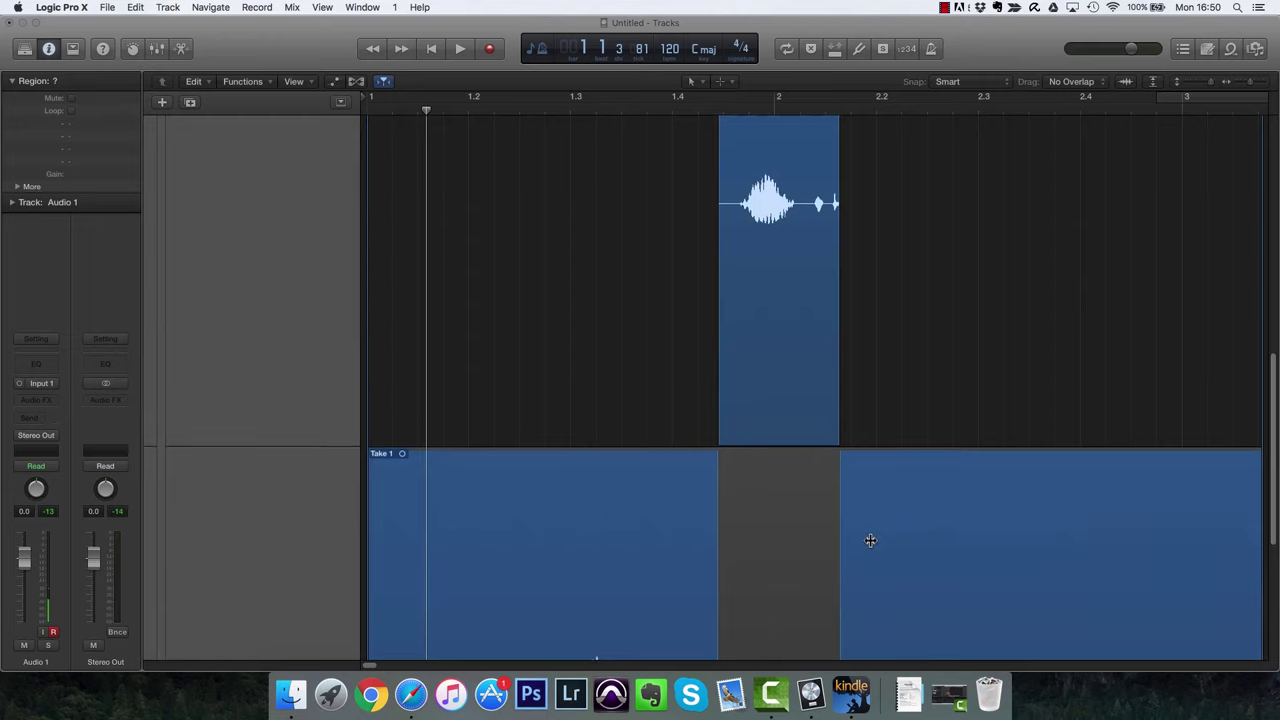
left_click_drag(842, 503, 803, 503)
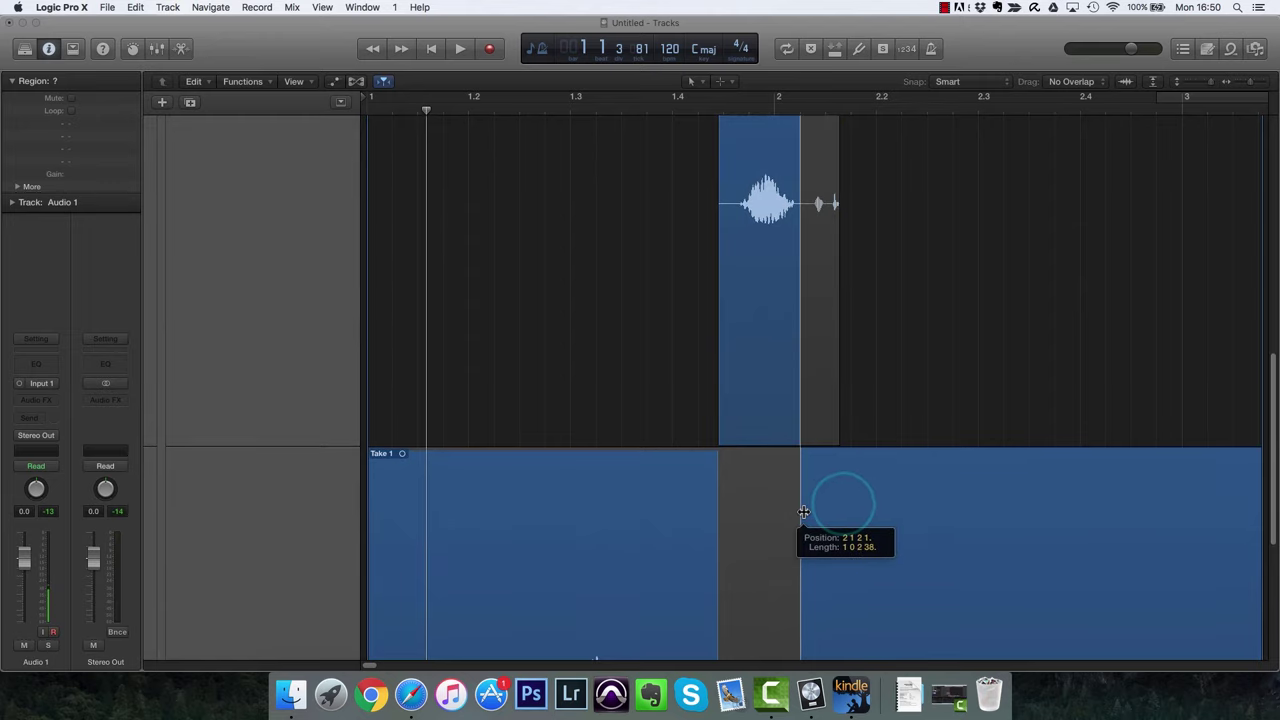
left_click_drag(717, 546, 738, 546)
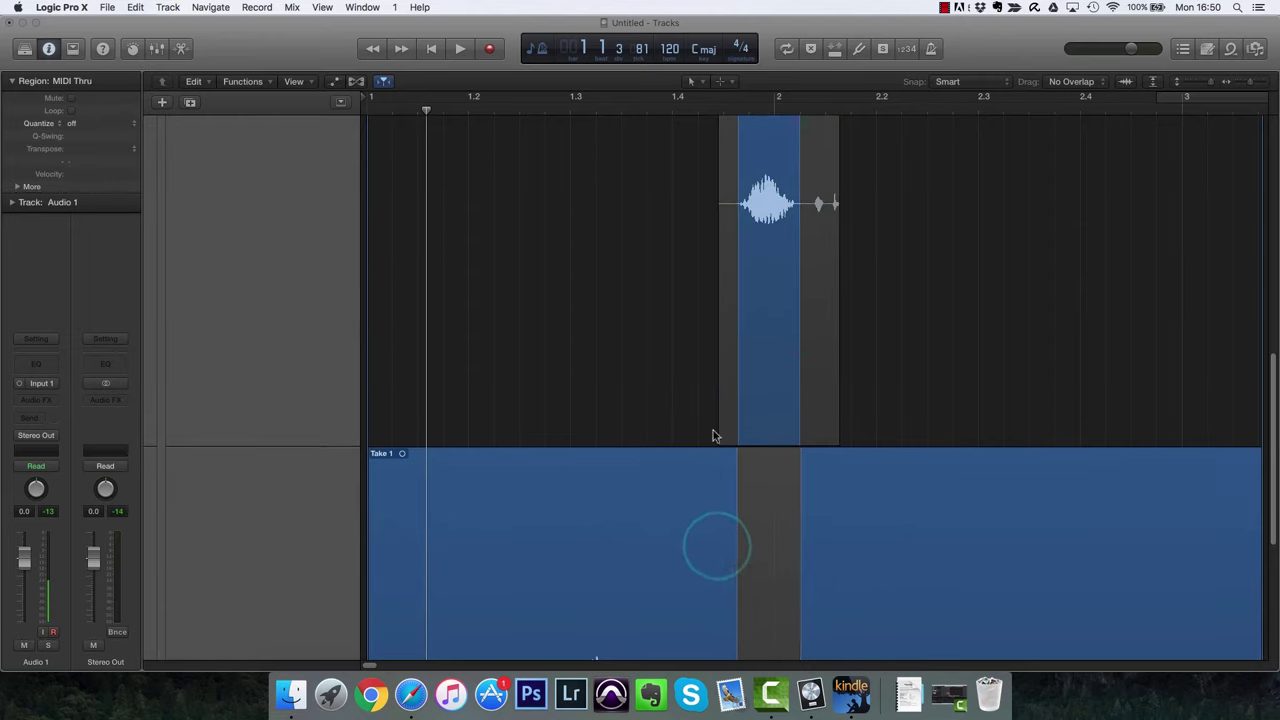
Collapse the Audio 1 take folder and play back the edited comp.
scroll(550, 300, "up", 10)
left_click(376, 122)
key("space")
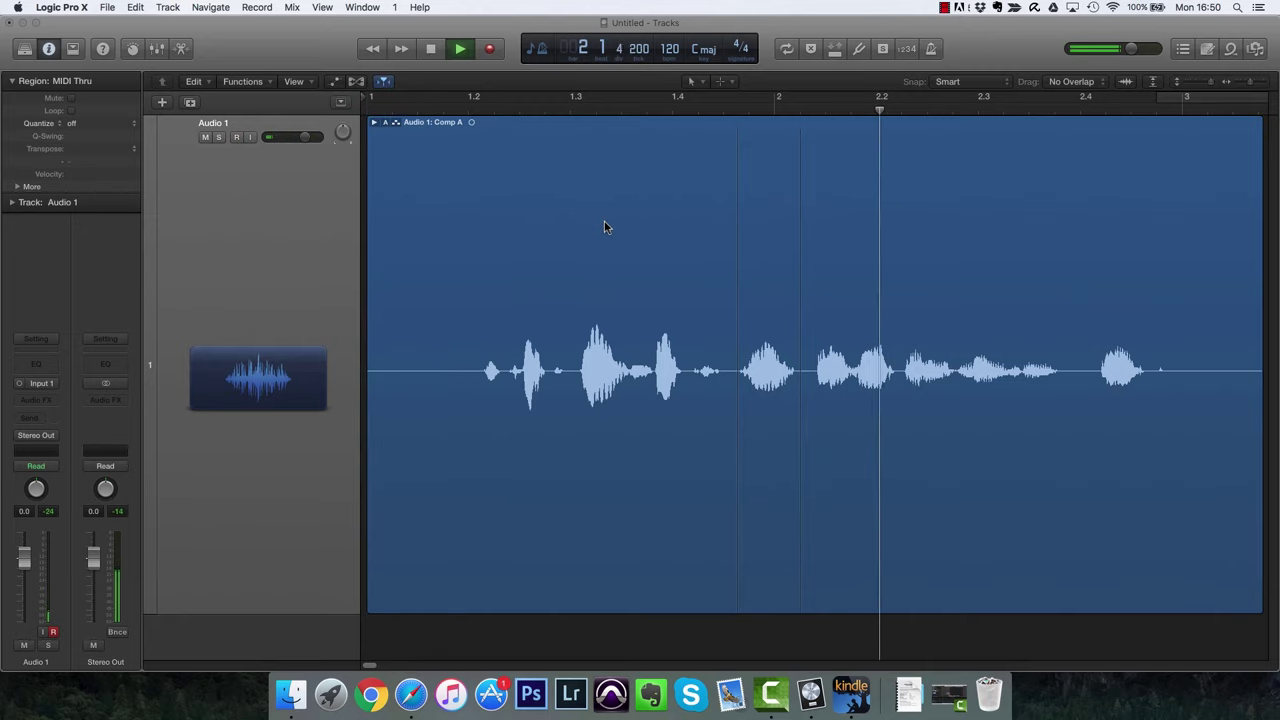
key("space")
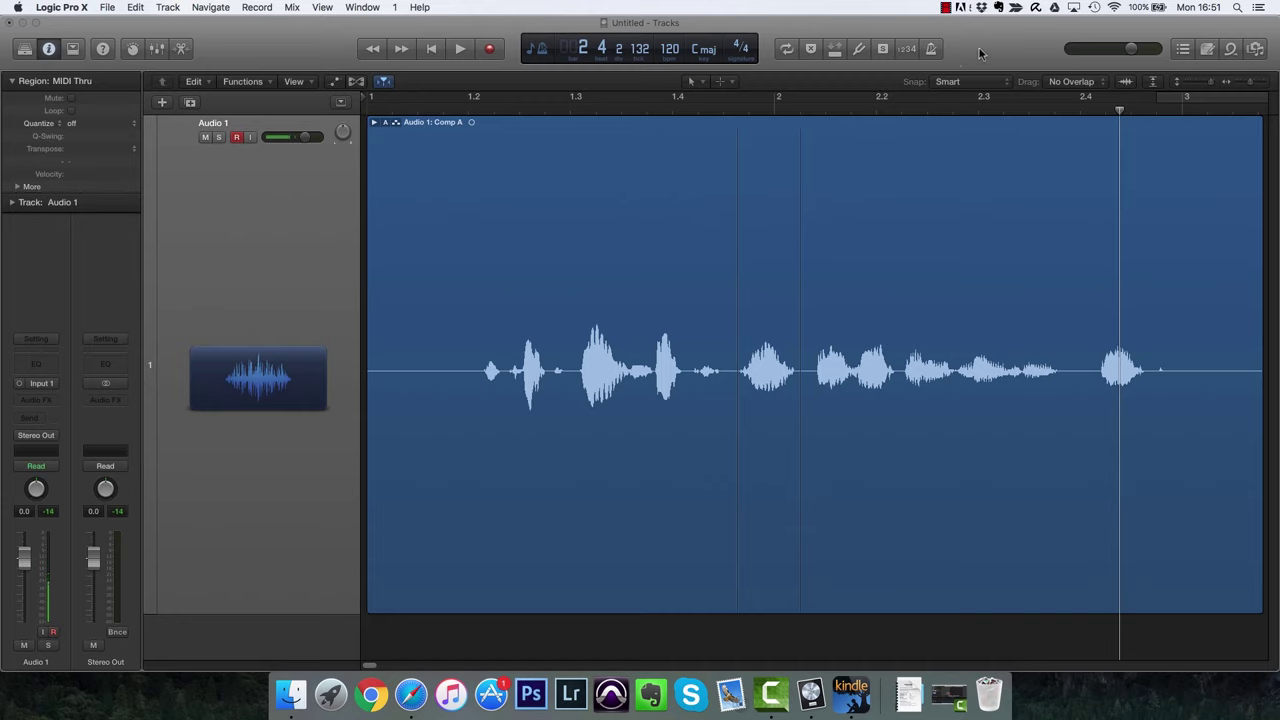
Try the Software Monitoring, Pre Fader Metering, punch locator and Autopunch options in the control bar customization, keeping only Autopunch enabled among them.
left_click(835, 49)
left_click(836, 48)
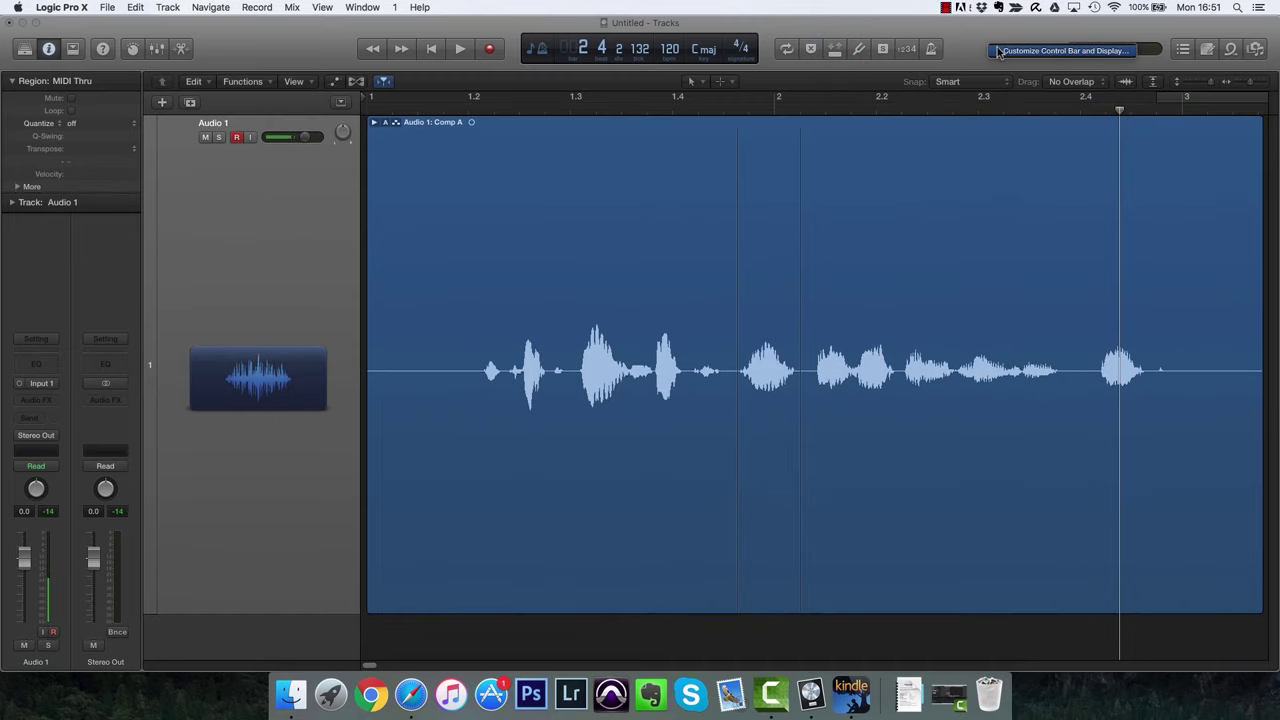
left_click(998, 51)
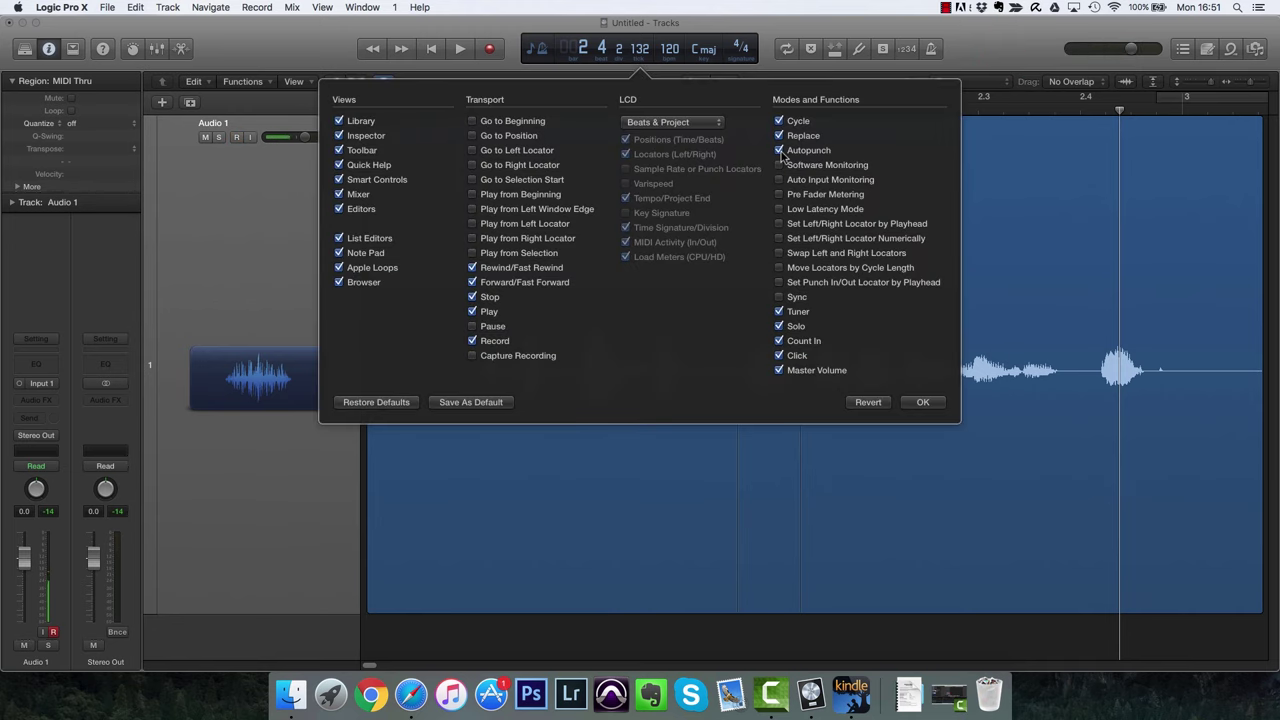
left_click(780, 165)
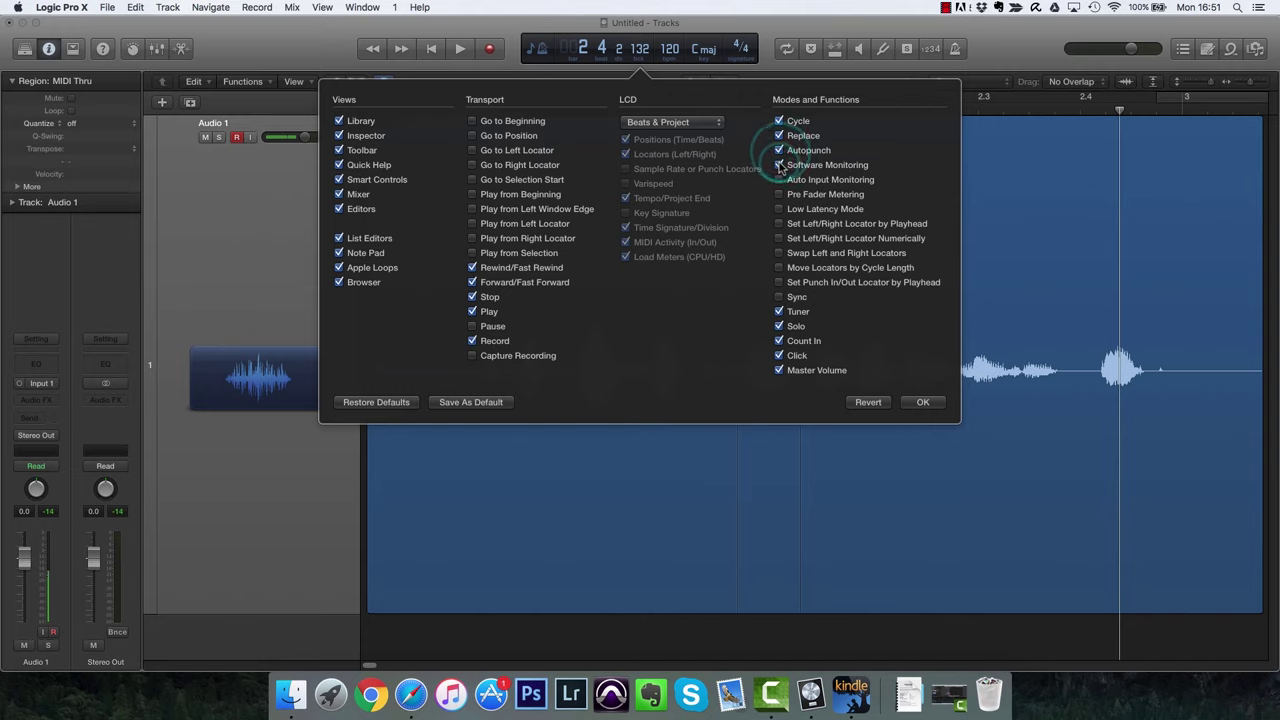
left_click(780, 165)
left_click(780, 194)
left_click(780, 194)
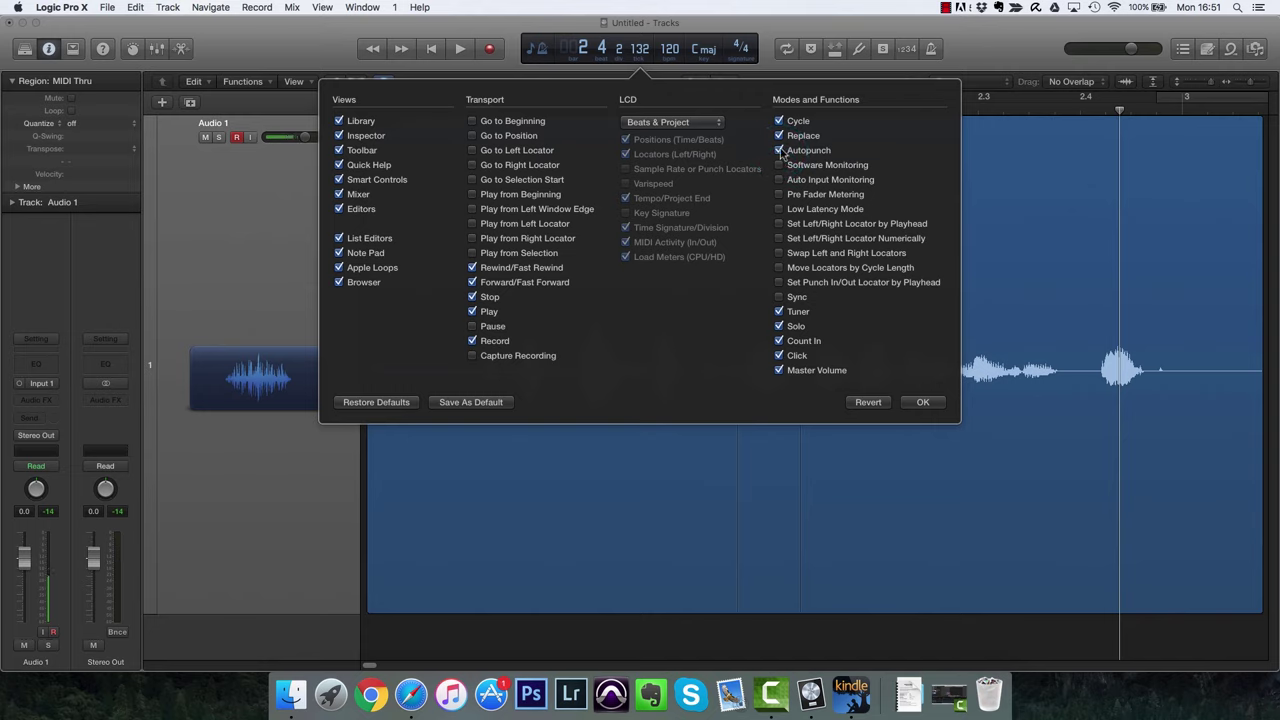
left_click(781, 283)
left_click(781, 283)
left_click(780, 151)
left_click(780, 151)
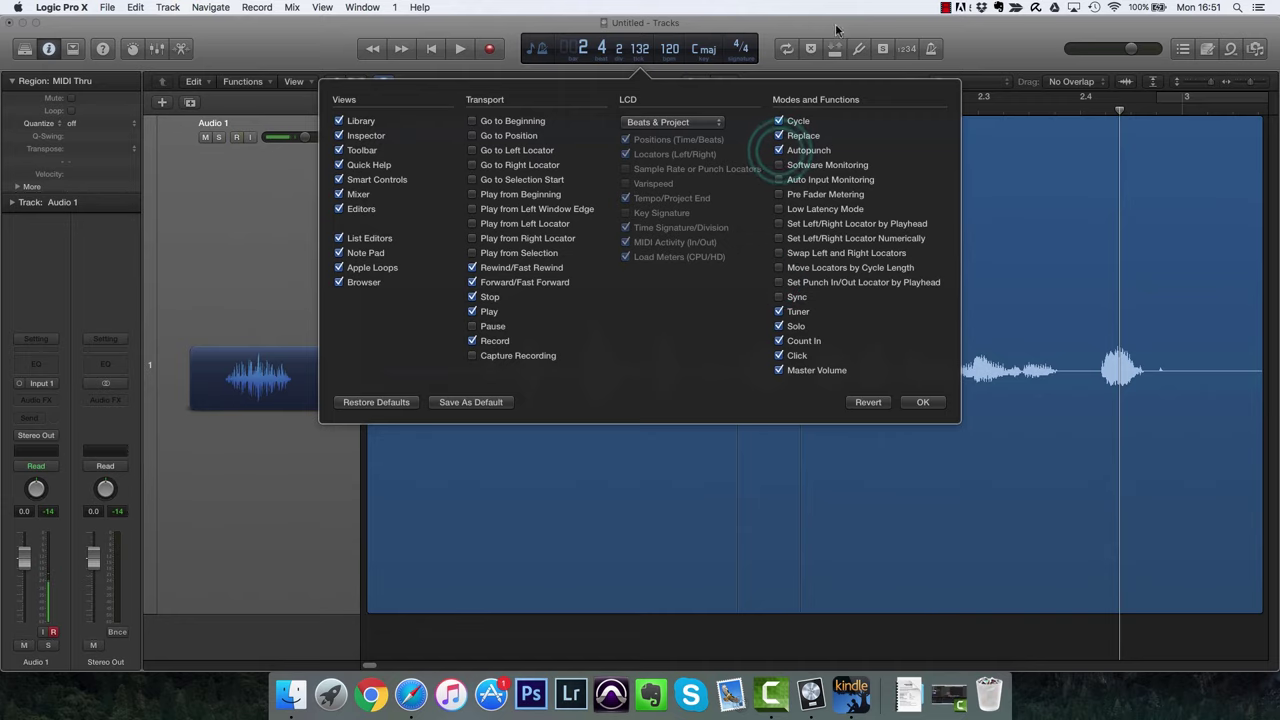
left_click(920, 402)
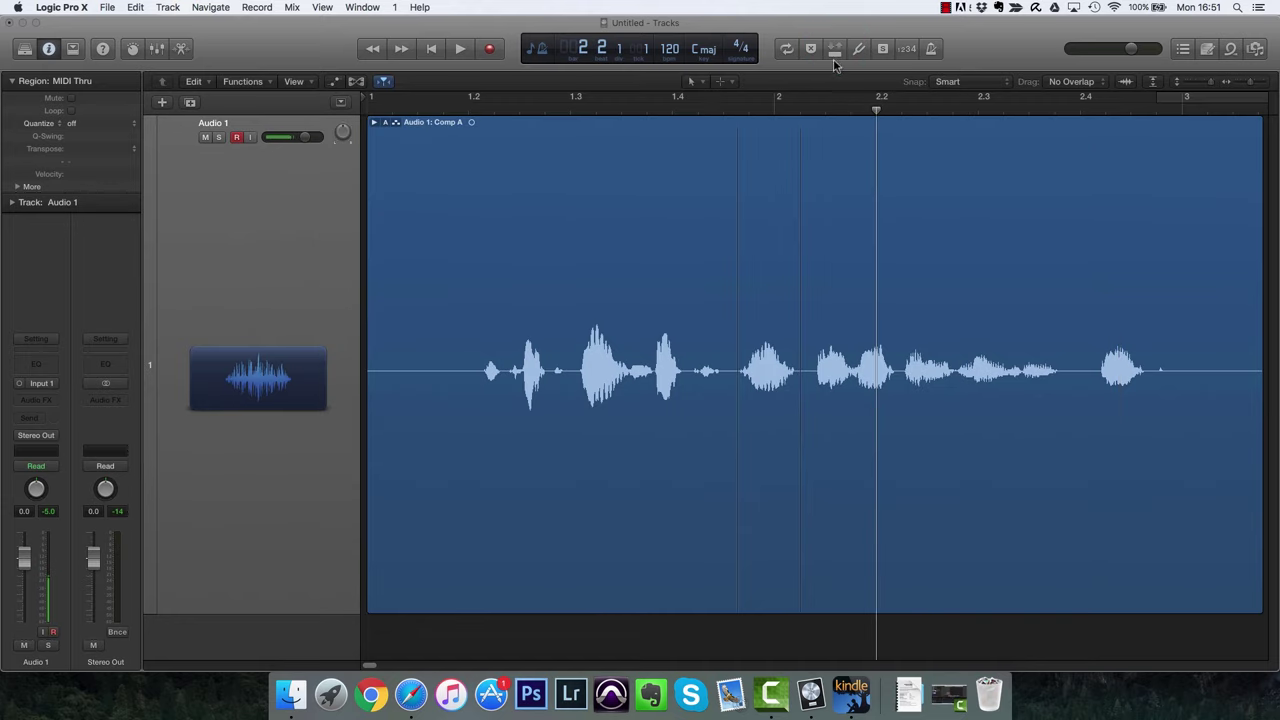
Turn on Autopunch and set its range over the comped section around the start of bar 2.
left_click(835, 55)
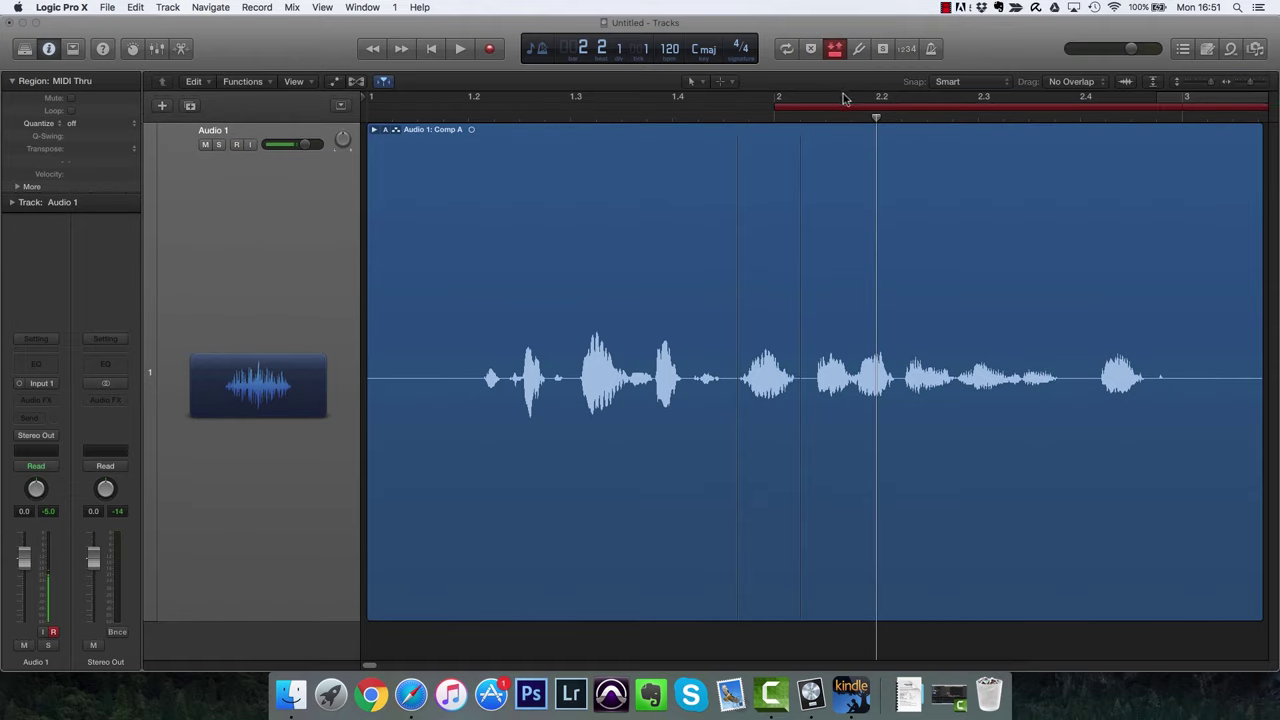
left_click(846, 99, "alt+super")
left_click(849, 101, "alt+super")
left_click(852, 103, "alt+super")
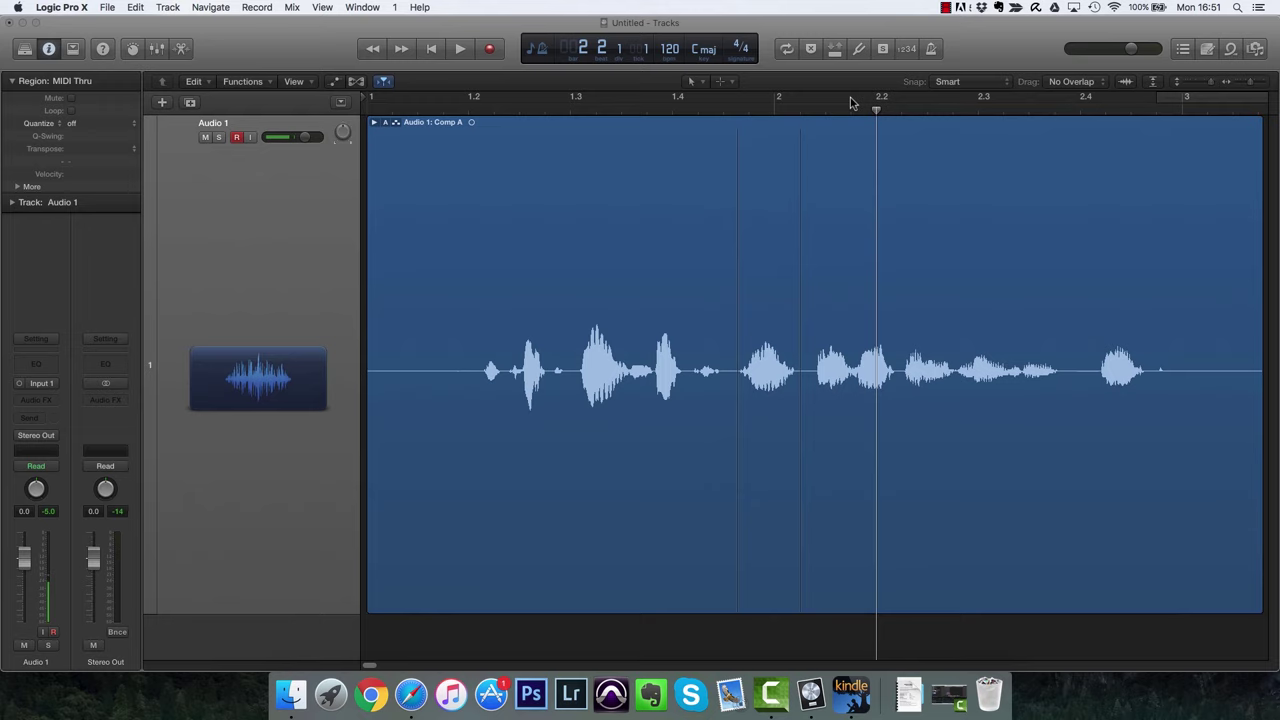
key("super+Left")
key("super+Left")
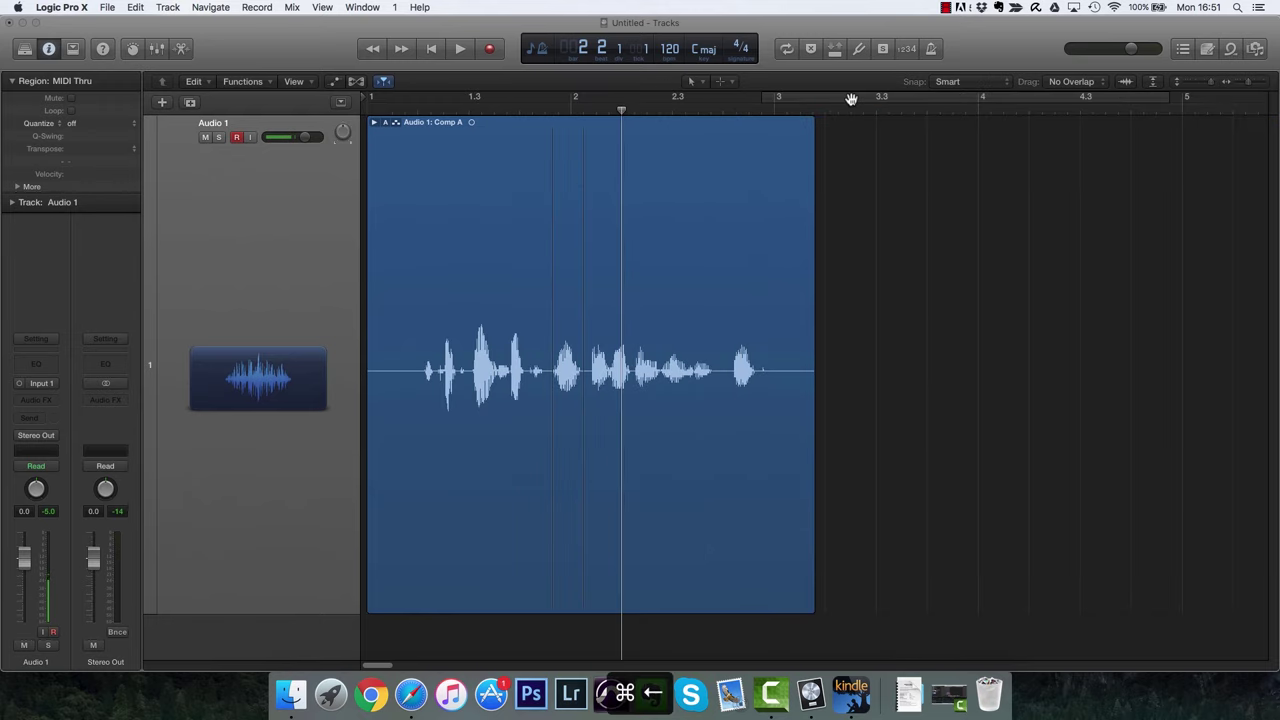
left_click(851, 99, "alt+super")
left_click_drag(979, 108, 553, 110)
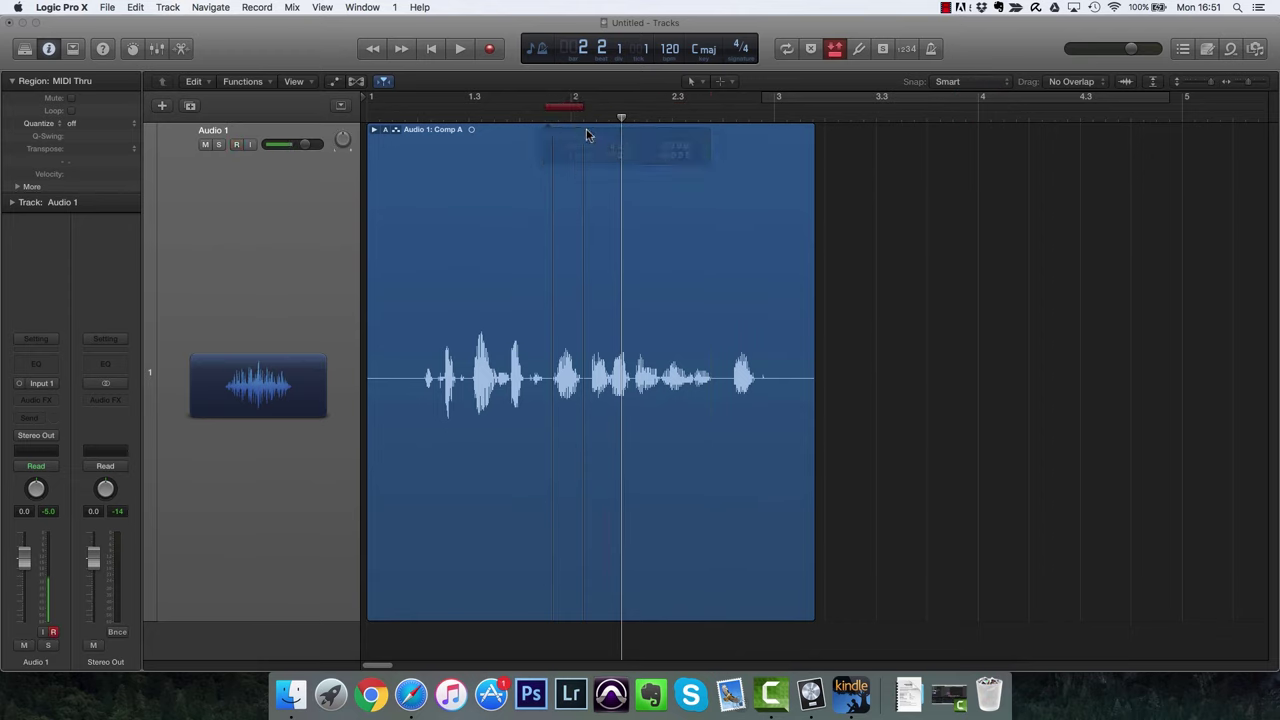
Record a new Audio 1 take from the project start with Autopunch active, stopping past the punch range.
left_click(400, 118)
key("Return")
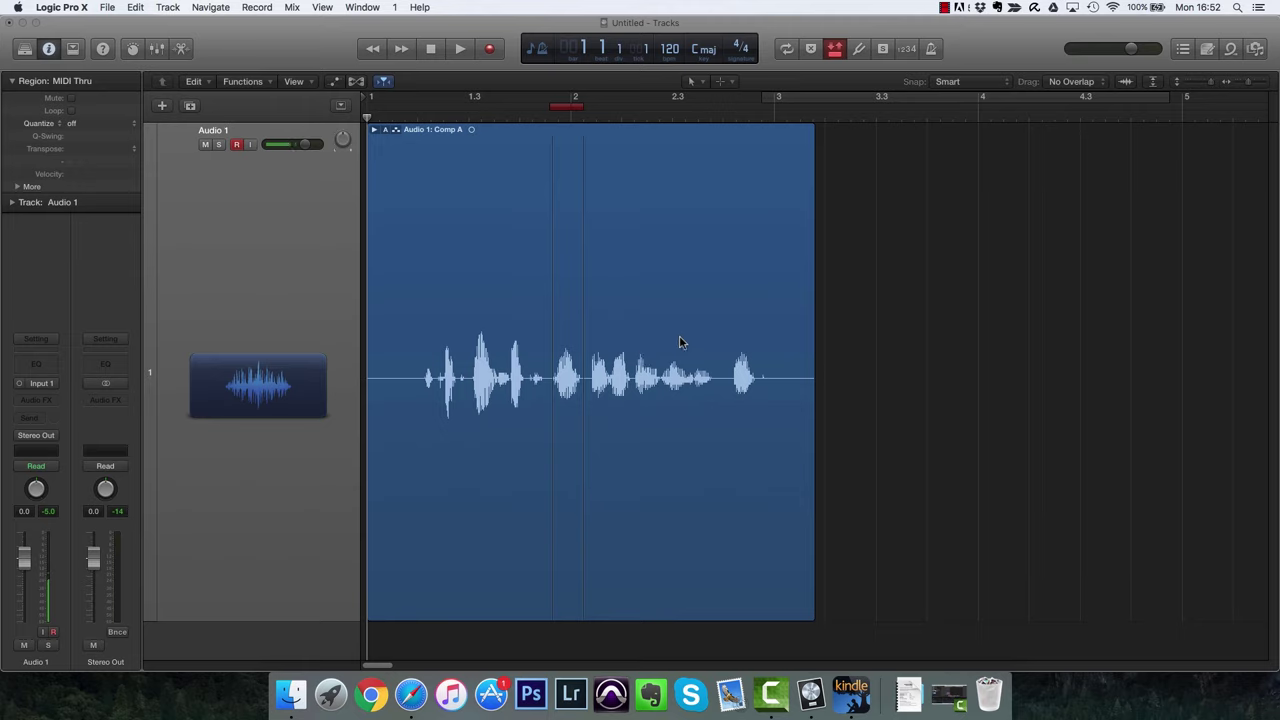
key("r")
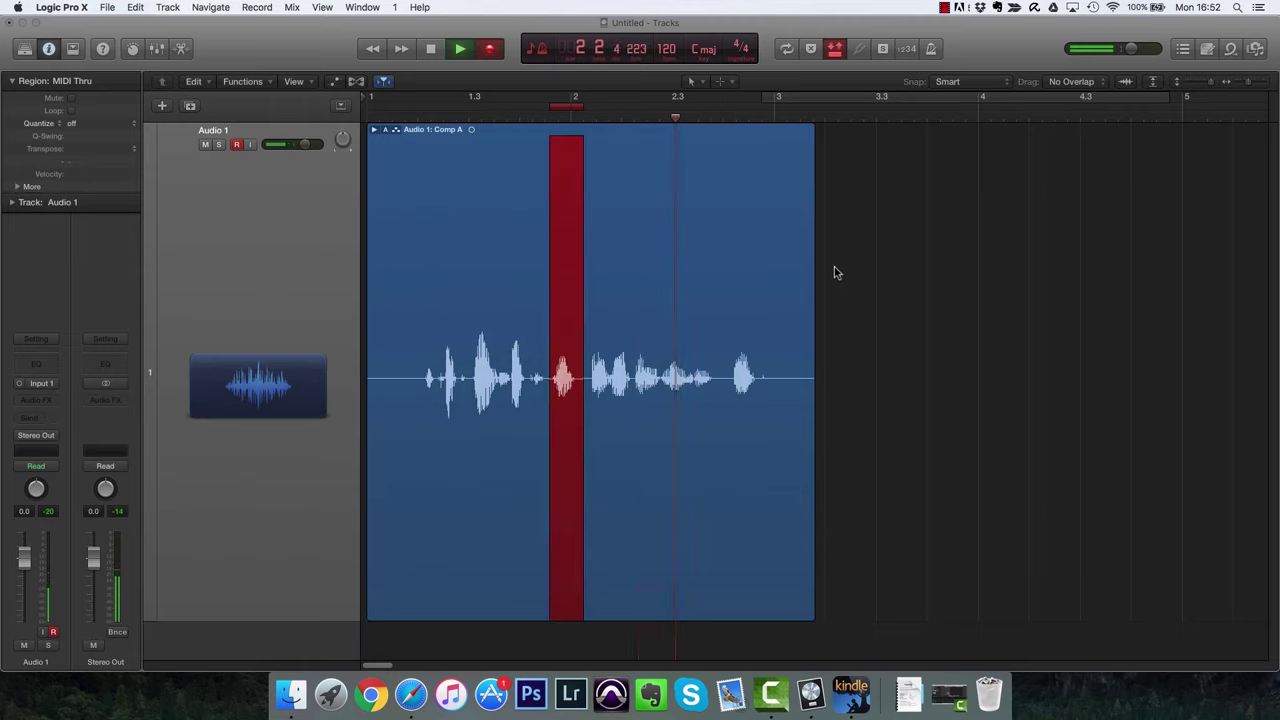
key("space")
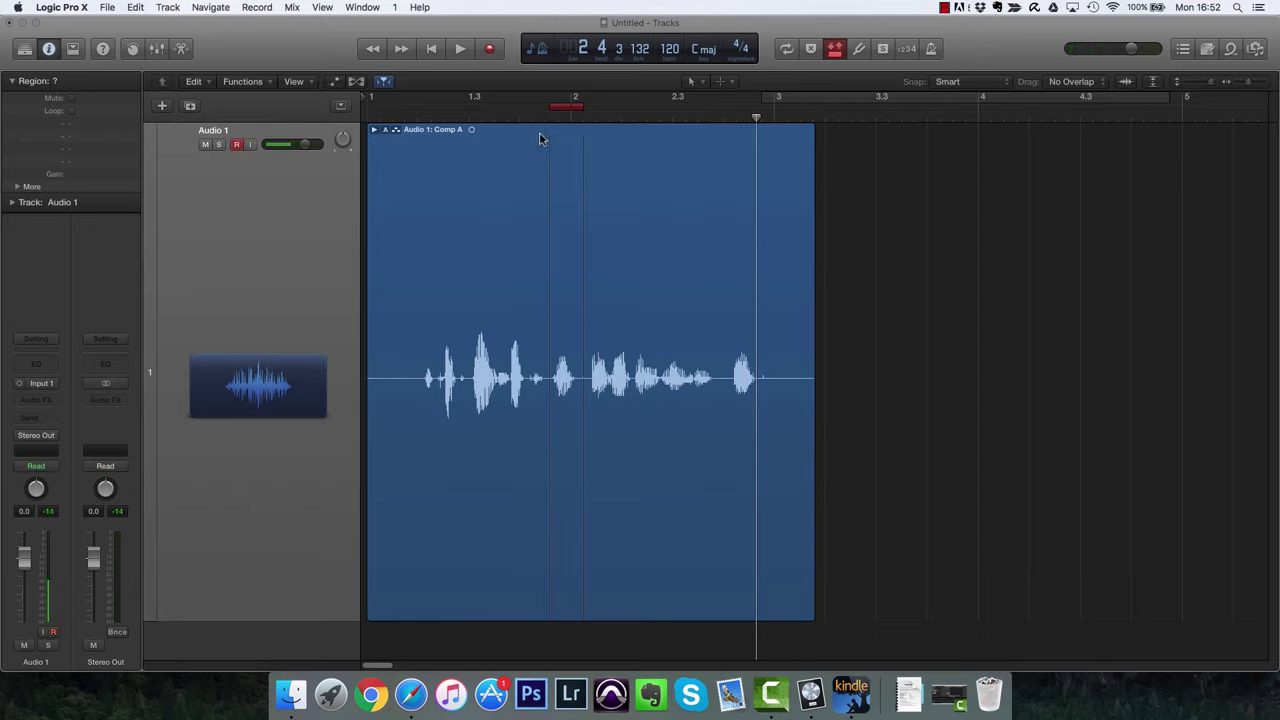
Play back the comp from early in bar 1 to check the autopunched take.
left_click(410, 112)
key("space")
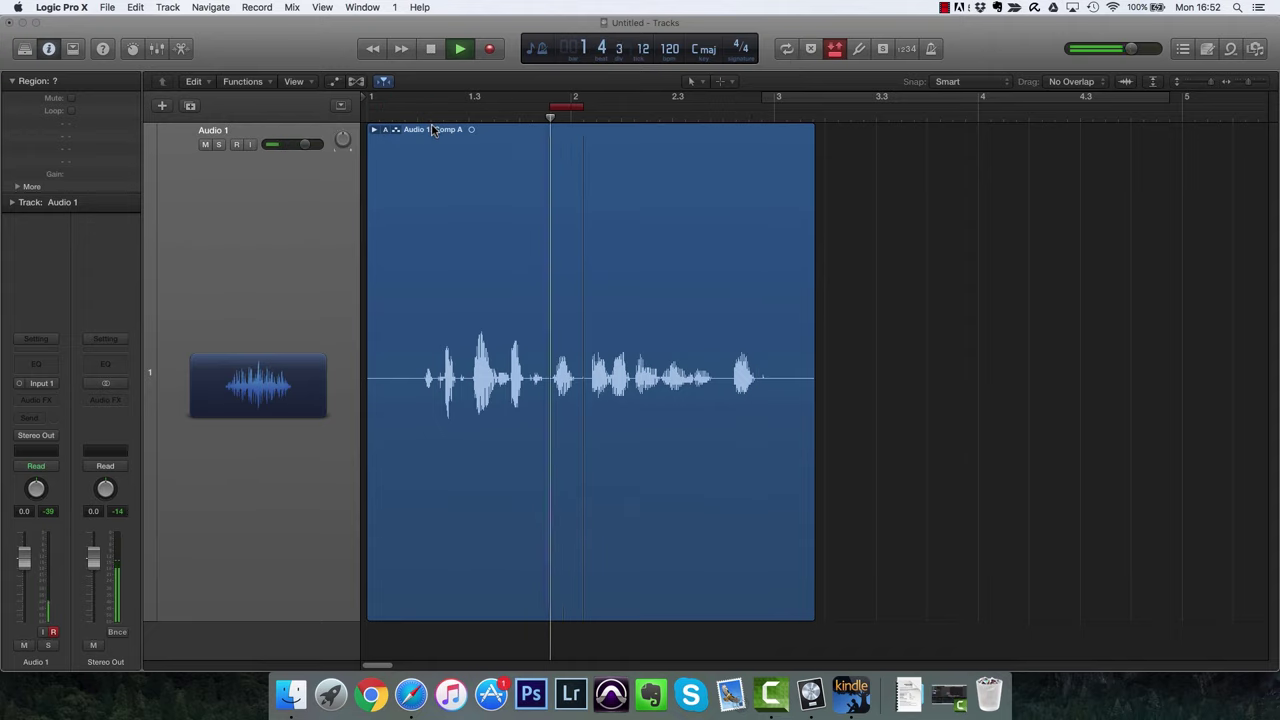
key("space")
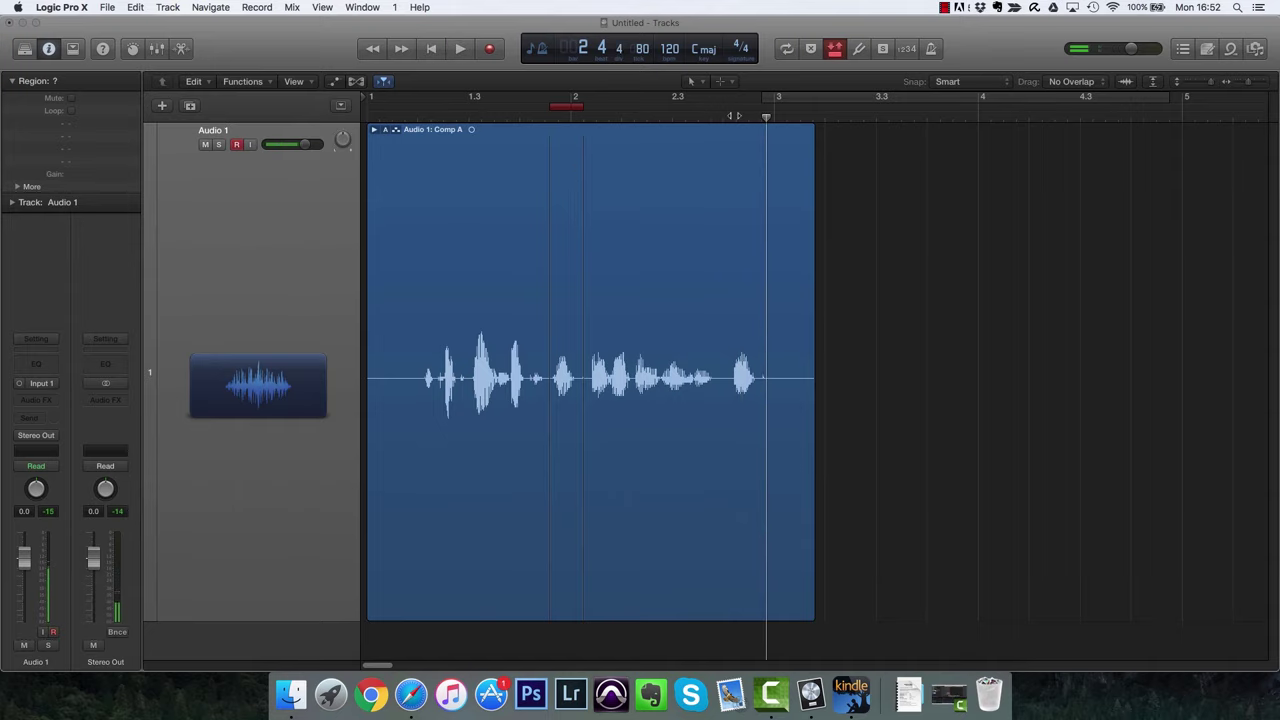
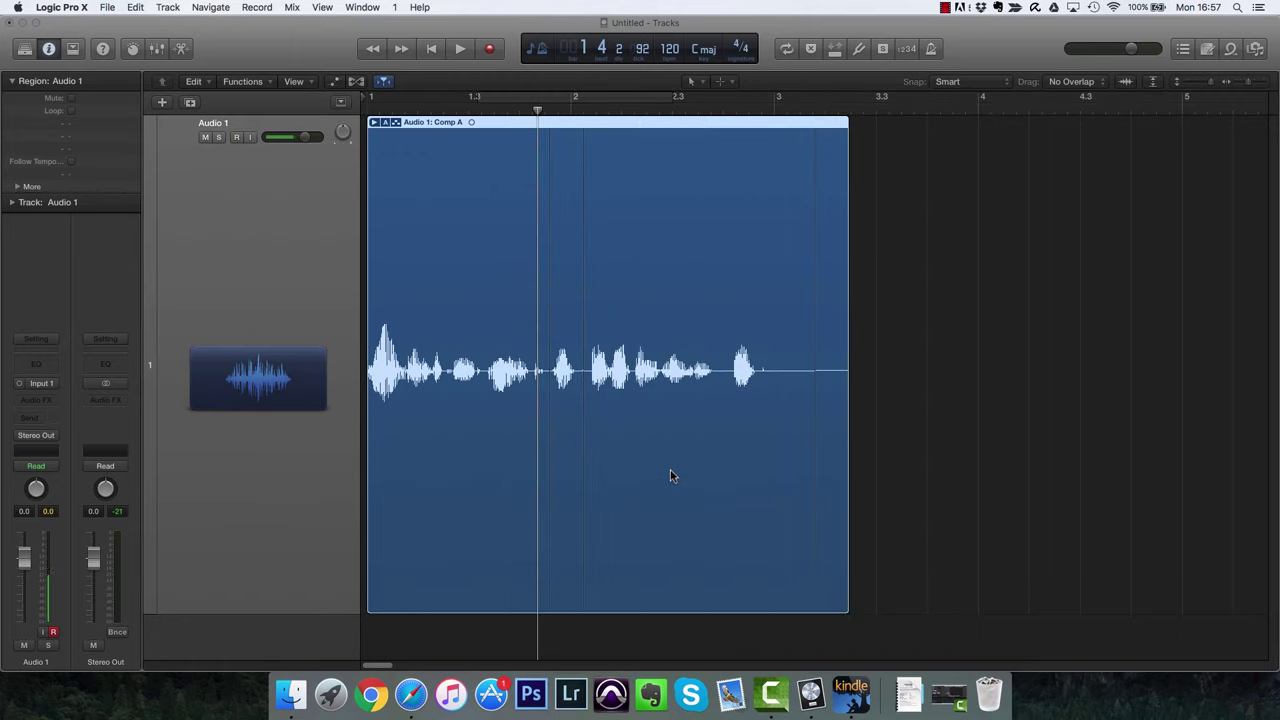
Delete the Audio 1 take folder from the track while keeping its recorded audio files on disk.
key("Delete")
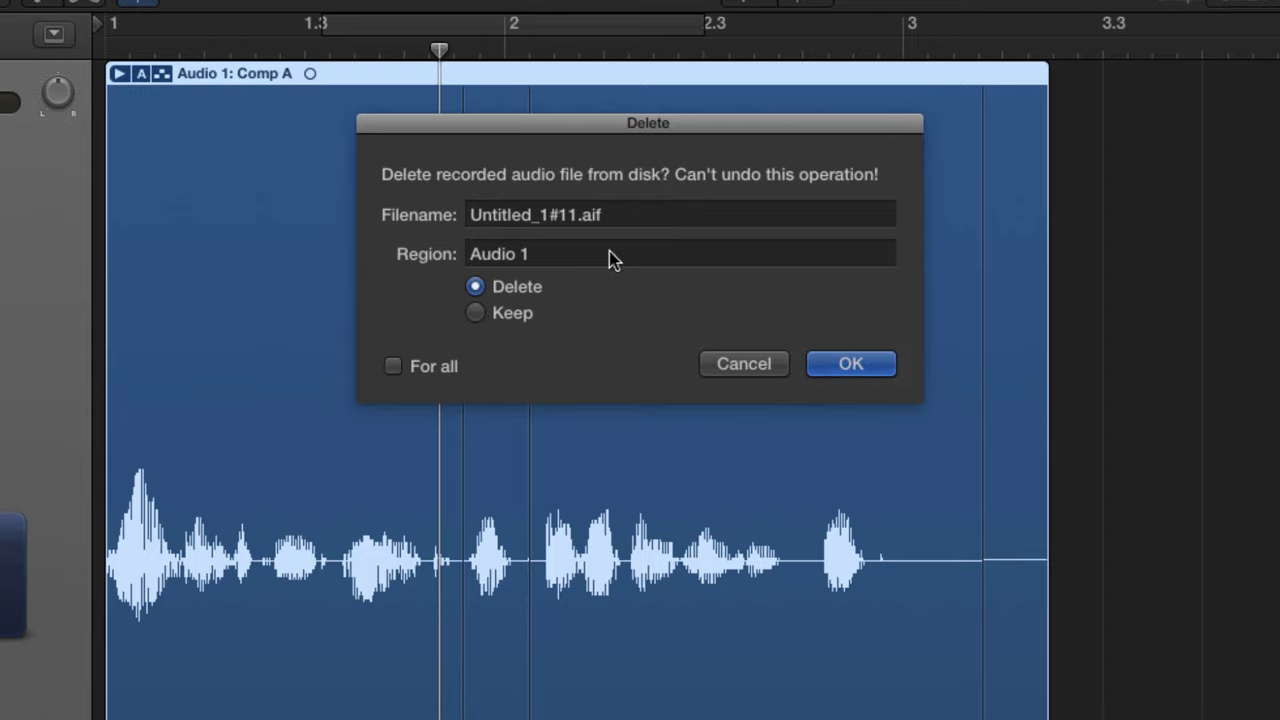
left_click(512, 318)
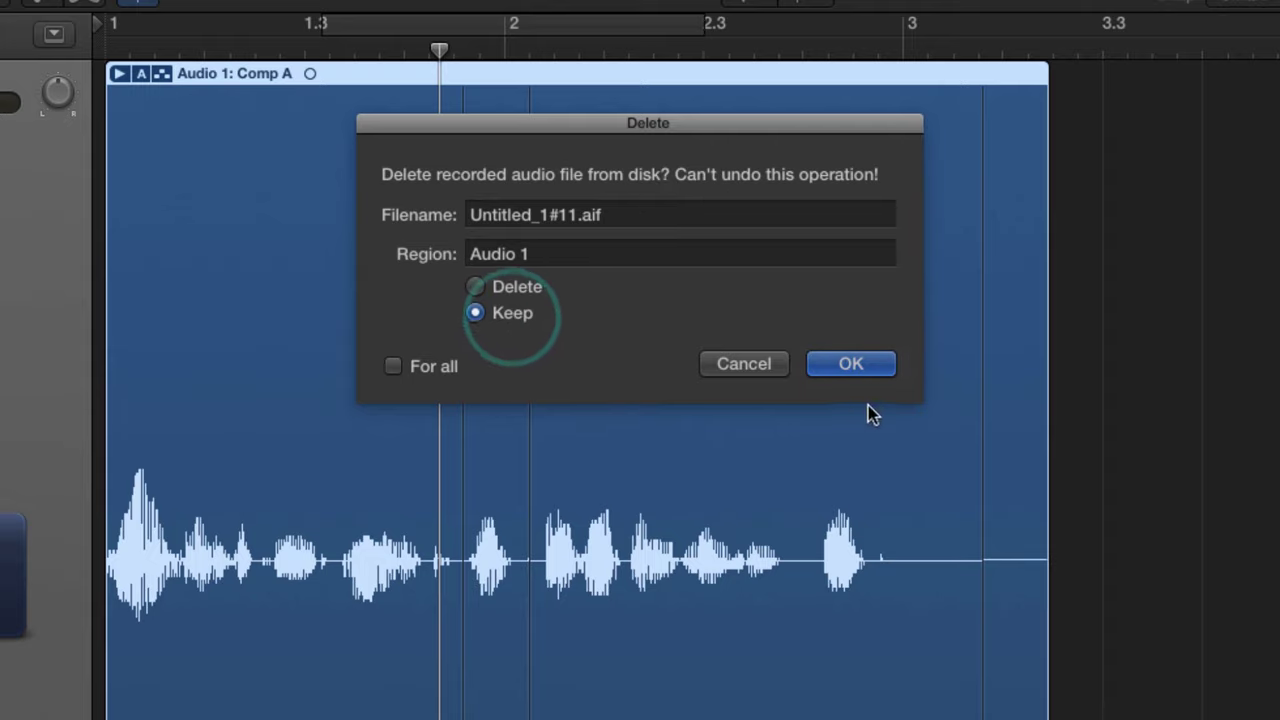
left_click(851, 372)
left_click(830, 366)
left_click(880, 366)
left_click(876, 366)
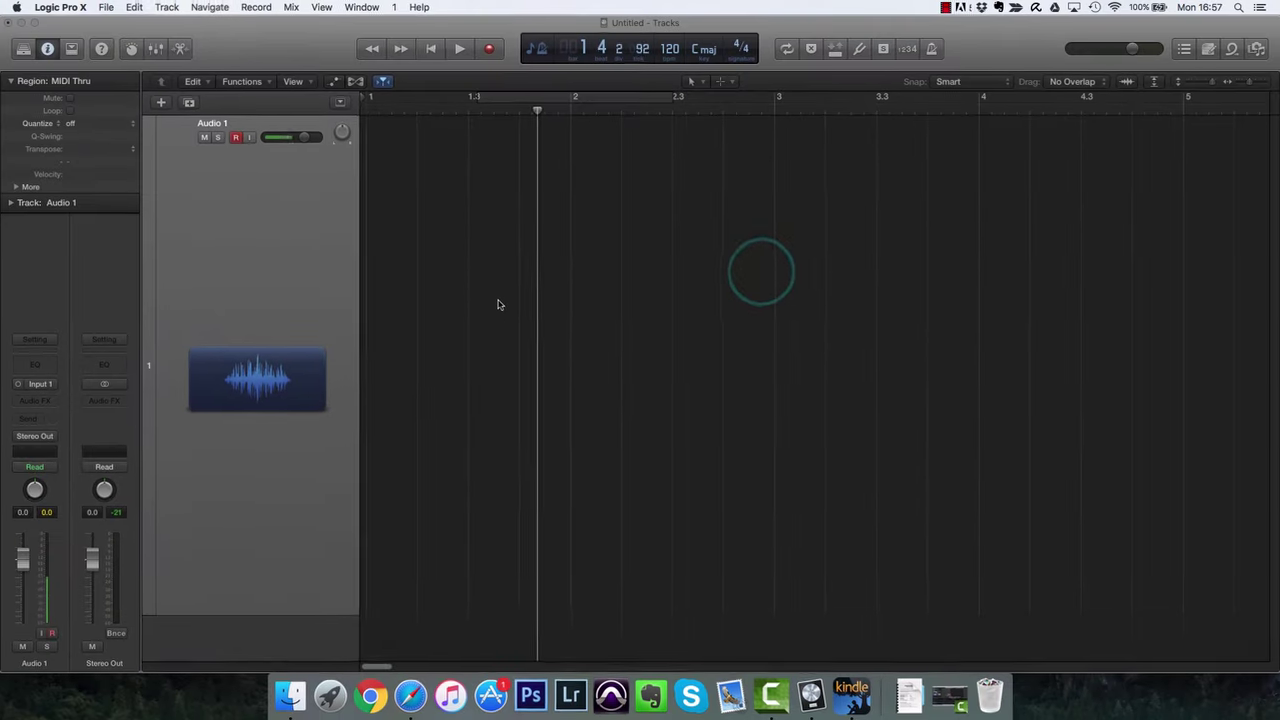
Open the project's audio file browser and expand recordings such as Untitled_2#09.aif and Untitled_1#05.aif to Untitled_1#08.aif to examine their regions.
left_click(1257, 48)
left_click(1034, 81)
left_click(1131, 81)
left_click(1060, 80)
left_click(991, 156)
left_click(1132, 81)
left_click(1060, 82)
left_click(994, 205)
left_click(995, 255)
left_click(995, 304)
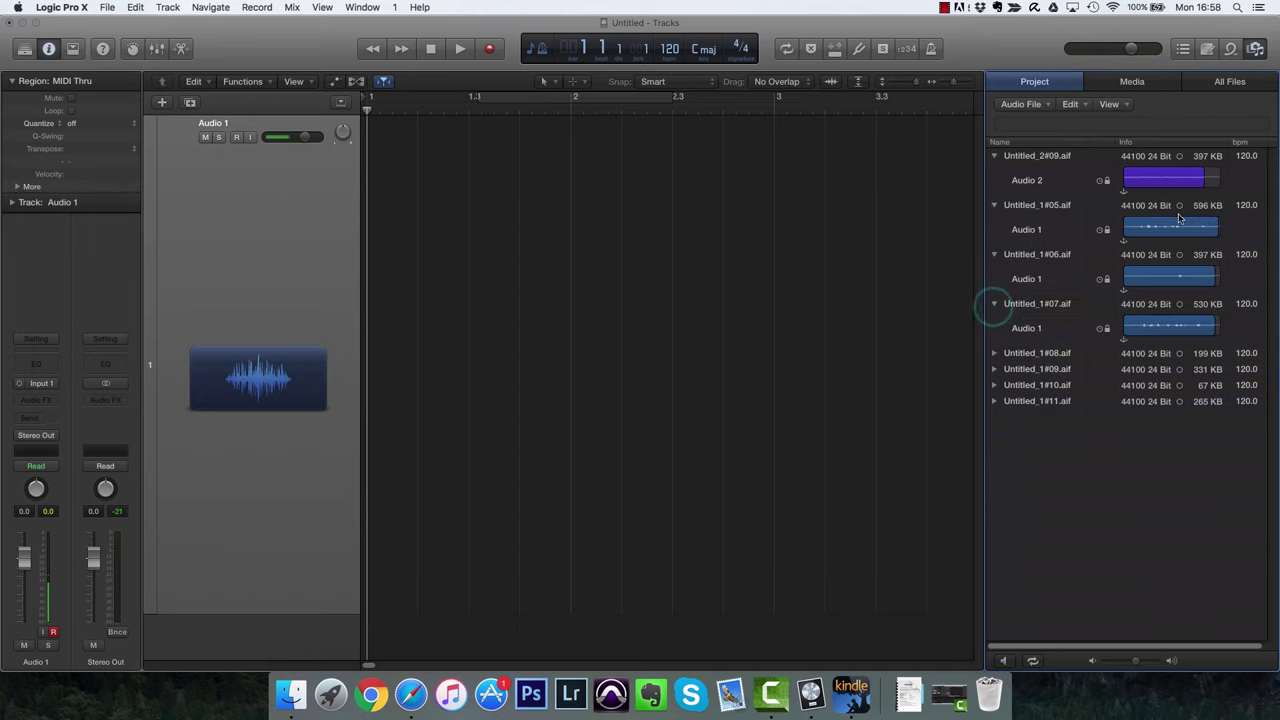
left_click(995, 353)
left_click(995, 402)
Browse the media library's audio and movies, and select the Hoof Samples folder among all files.
left_click(1132, 81)
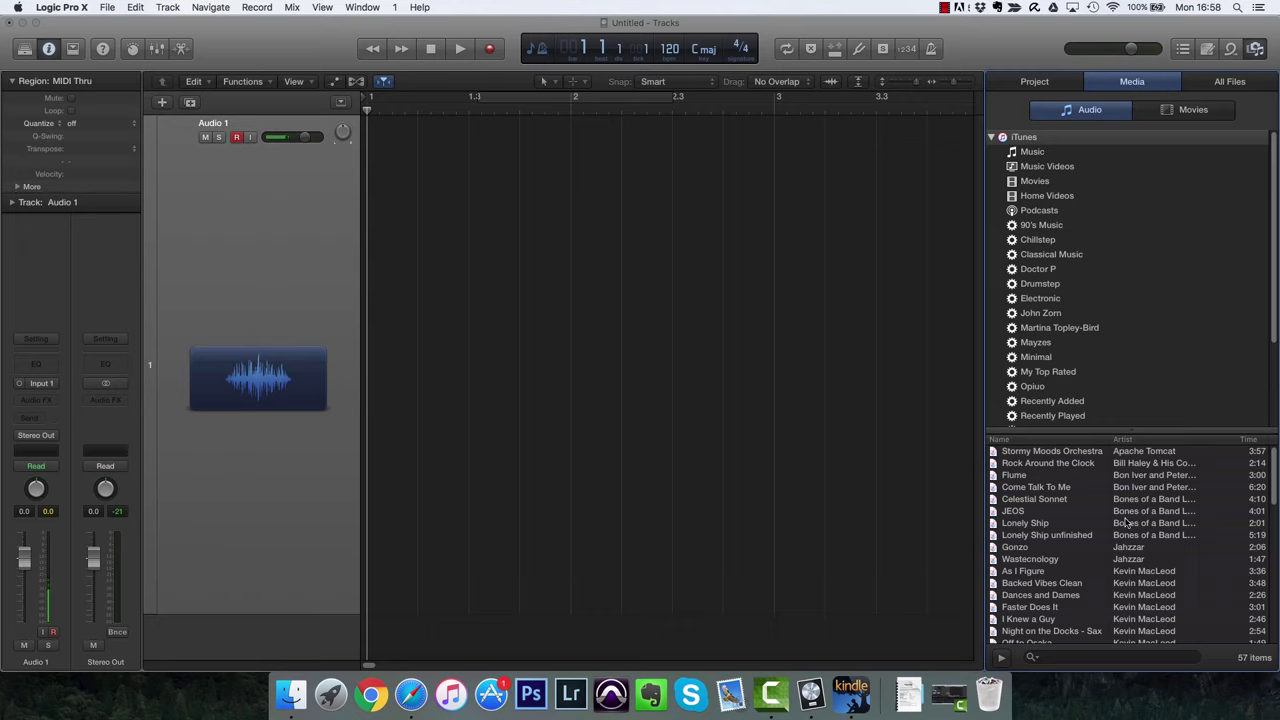
left_click(1188, 110)
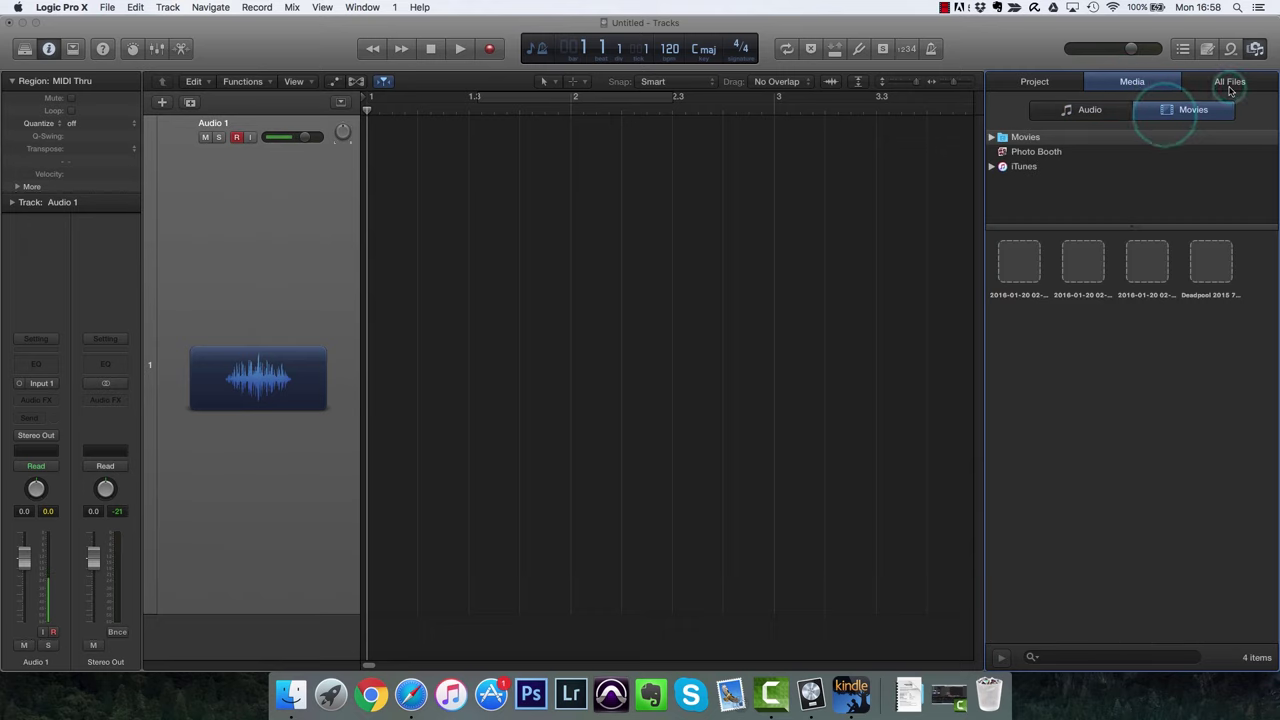
left_click(1226, 83)
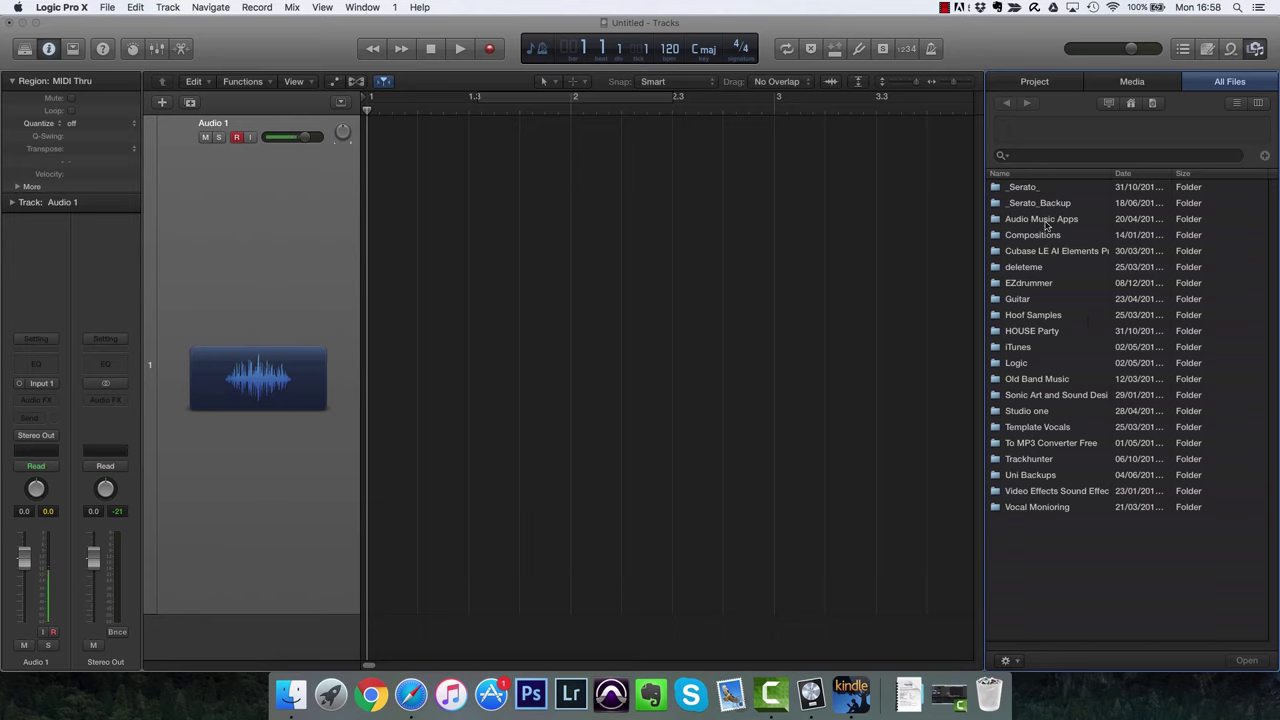
left_click(1038, 314)
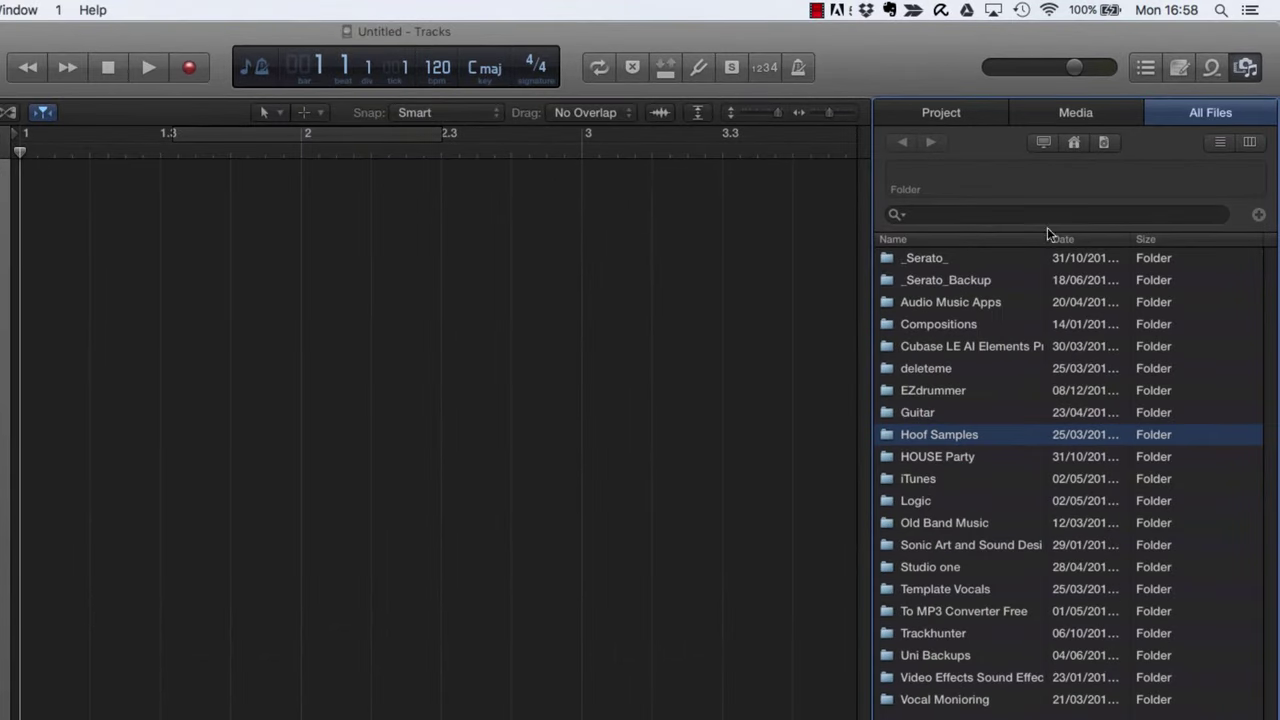
Return to the project's audio files and examine the regions and file details of Untitled_2#09.aif and Untitled_1#05.aif.
left_click(940, 122)
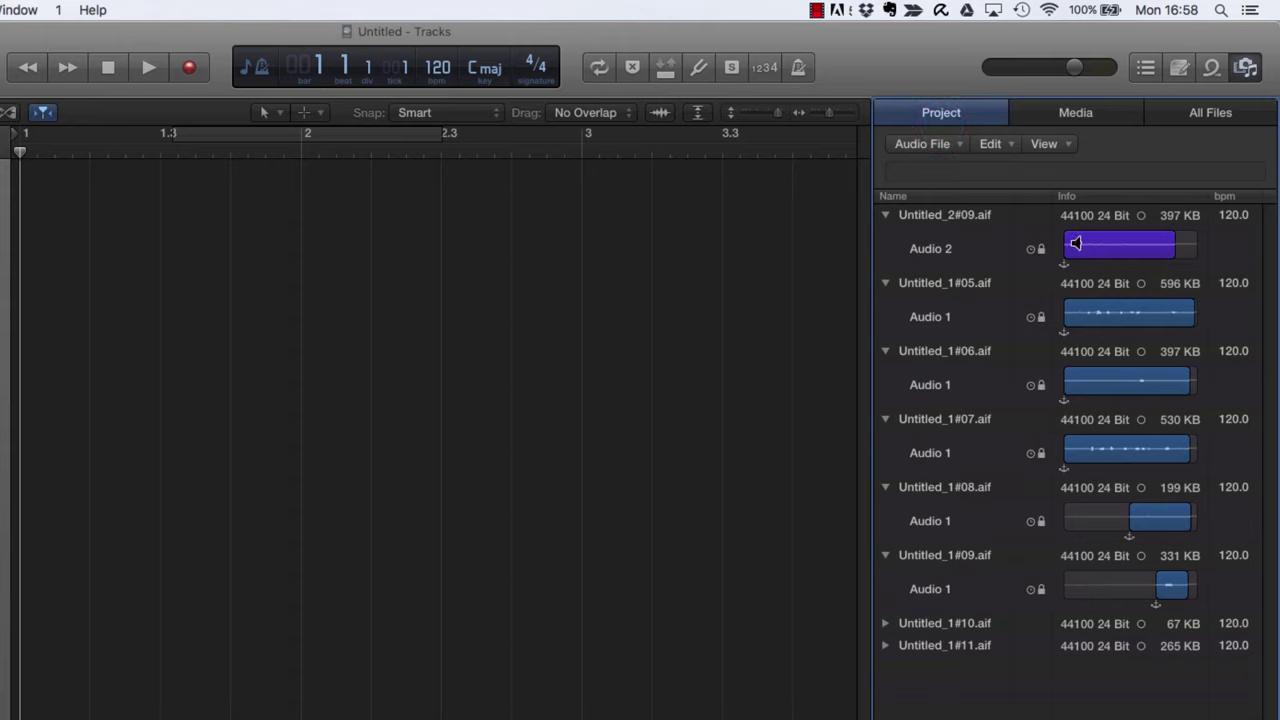
left_click(1075, 243)
left_click(1090, 312)
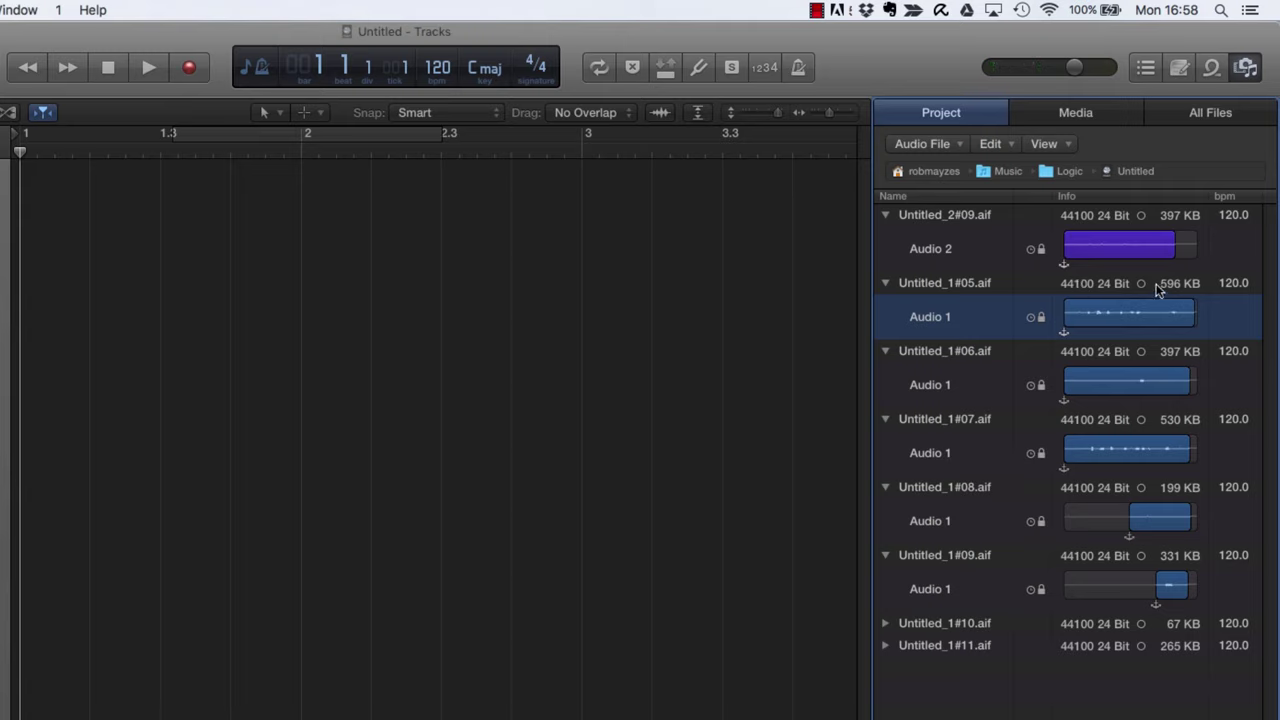
left_click(1229, 286)
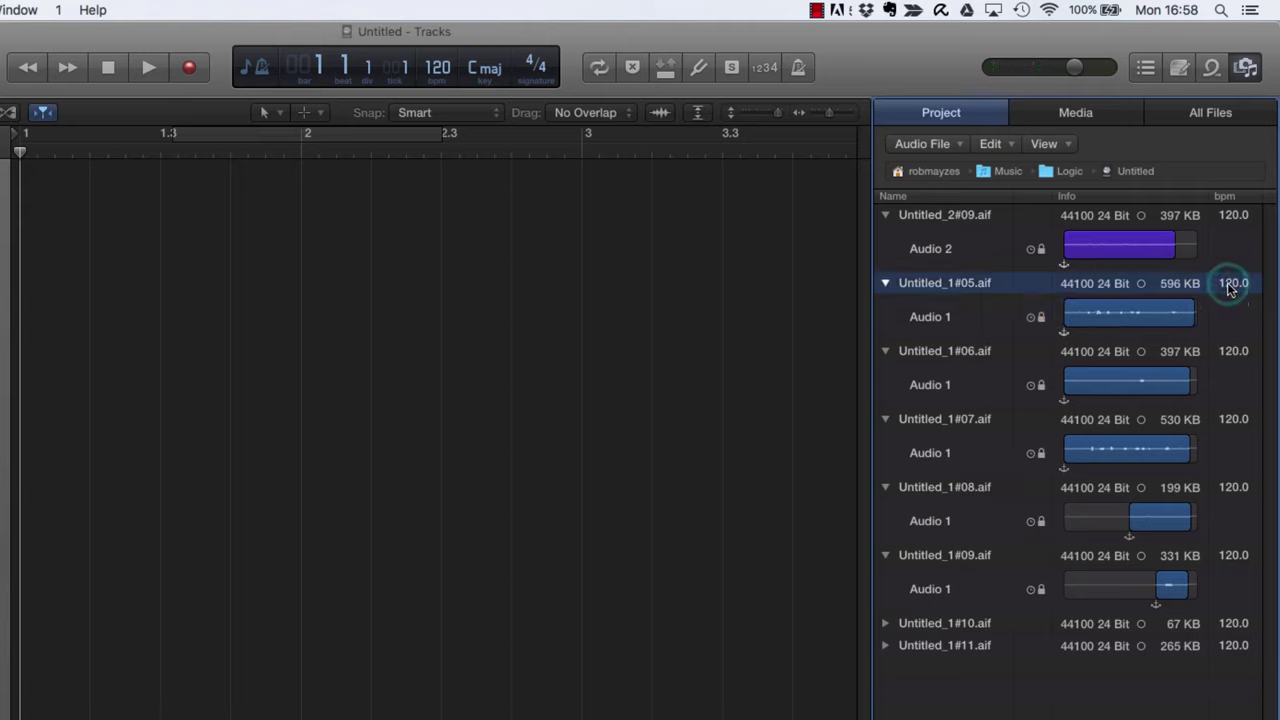
left_click(945, 317)
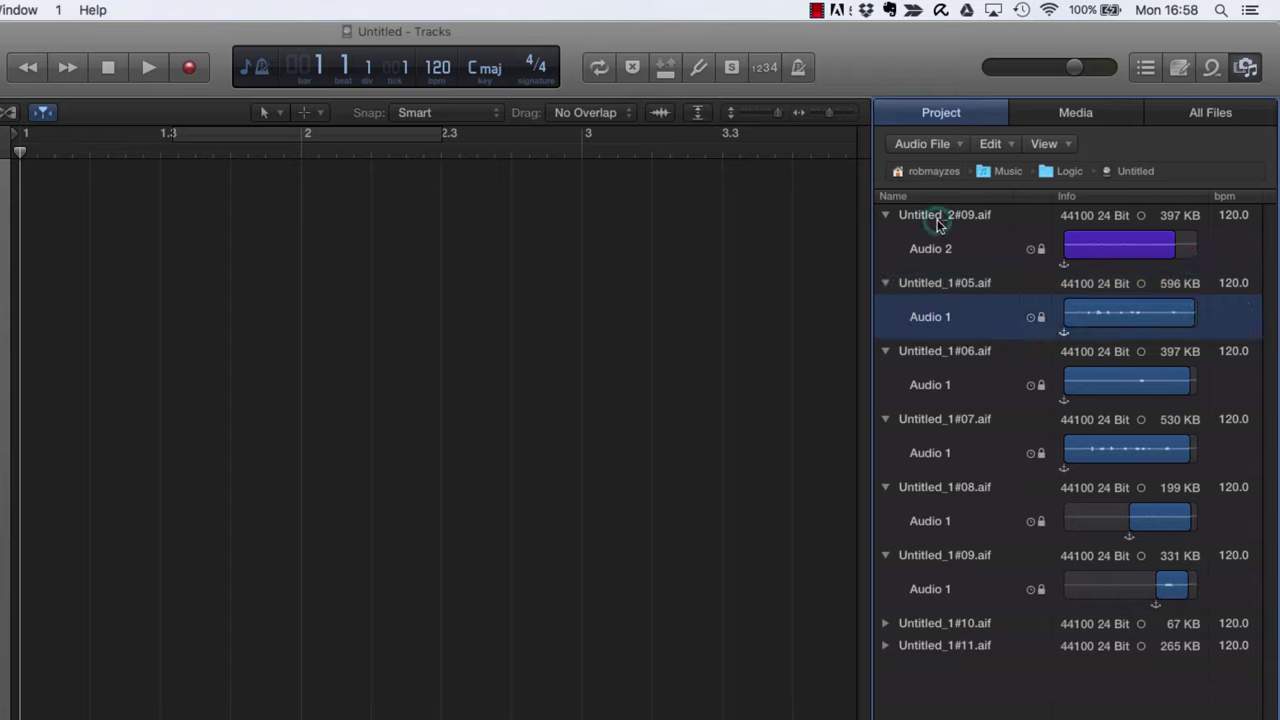
Delete the recording Untitled_2#09.aif from the project and from disk.
left_click(936, 217)
key("BackSpace")
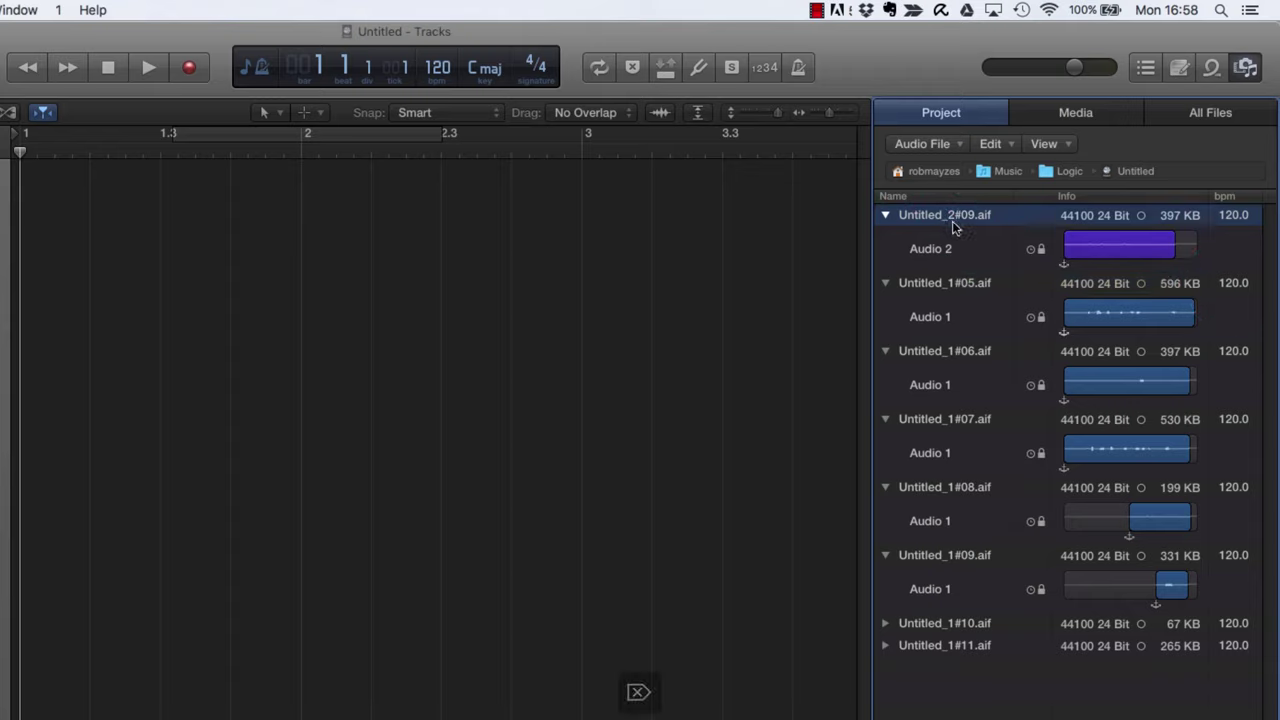
left_click(280, 318)
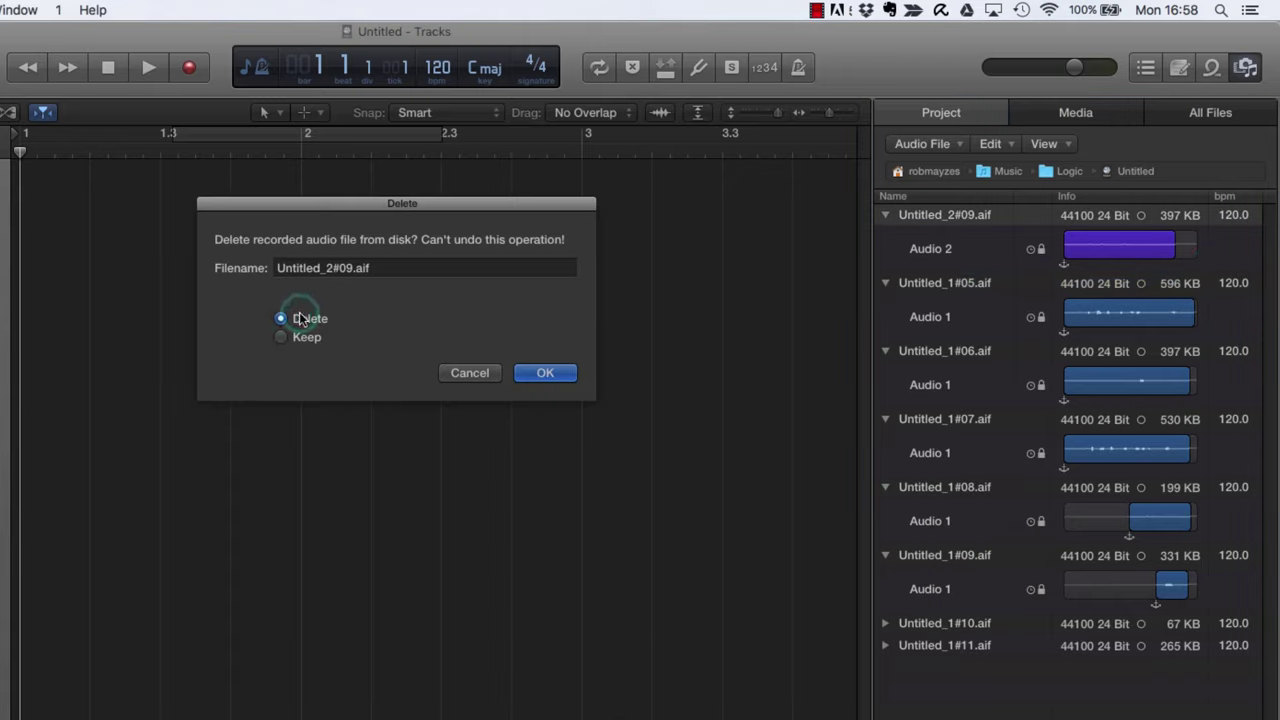
left_click(540, 373)
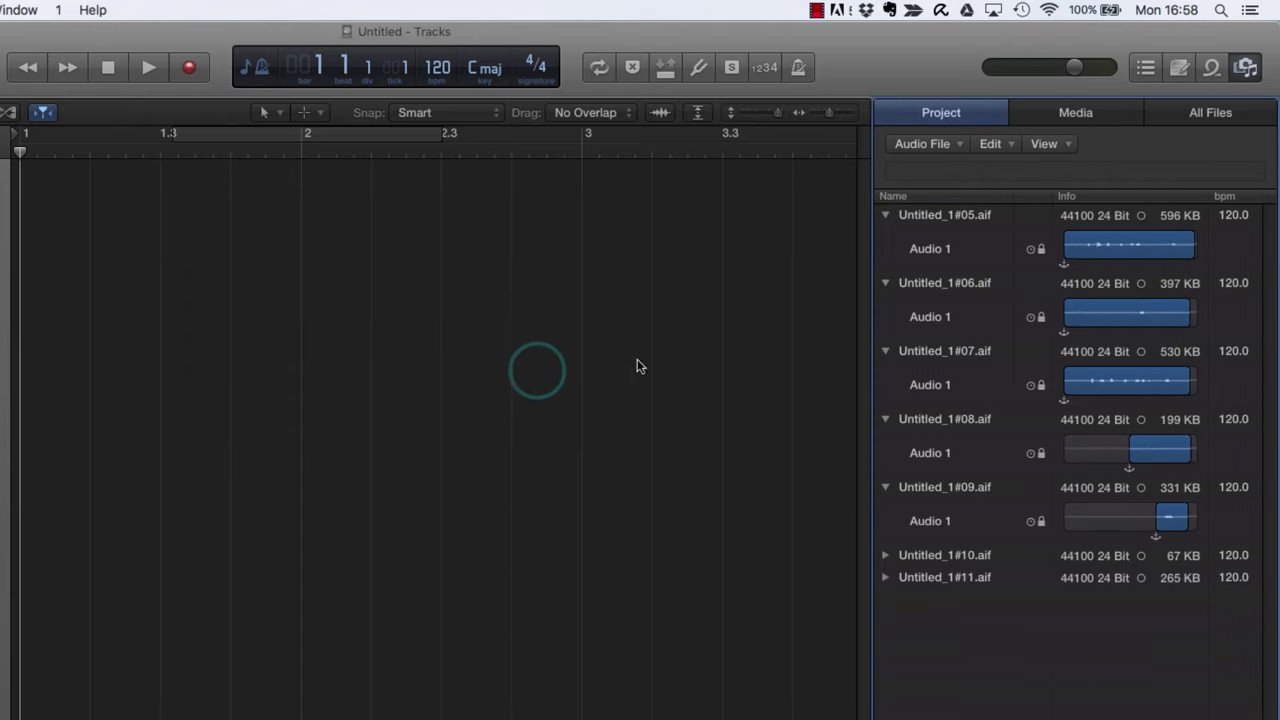
Look through the audio file commands for Untitled_1#06.aif, and select all unused files in the project.
left_click(955, 286)
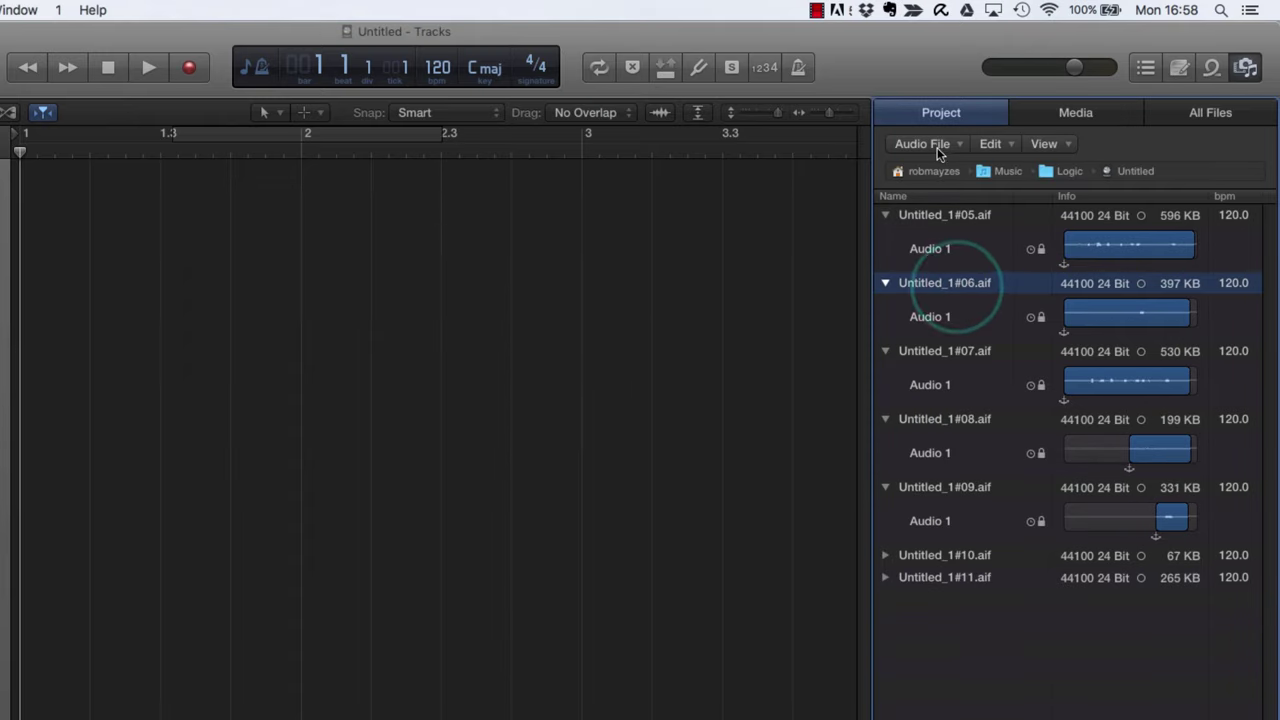
left_click(937, 147)
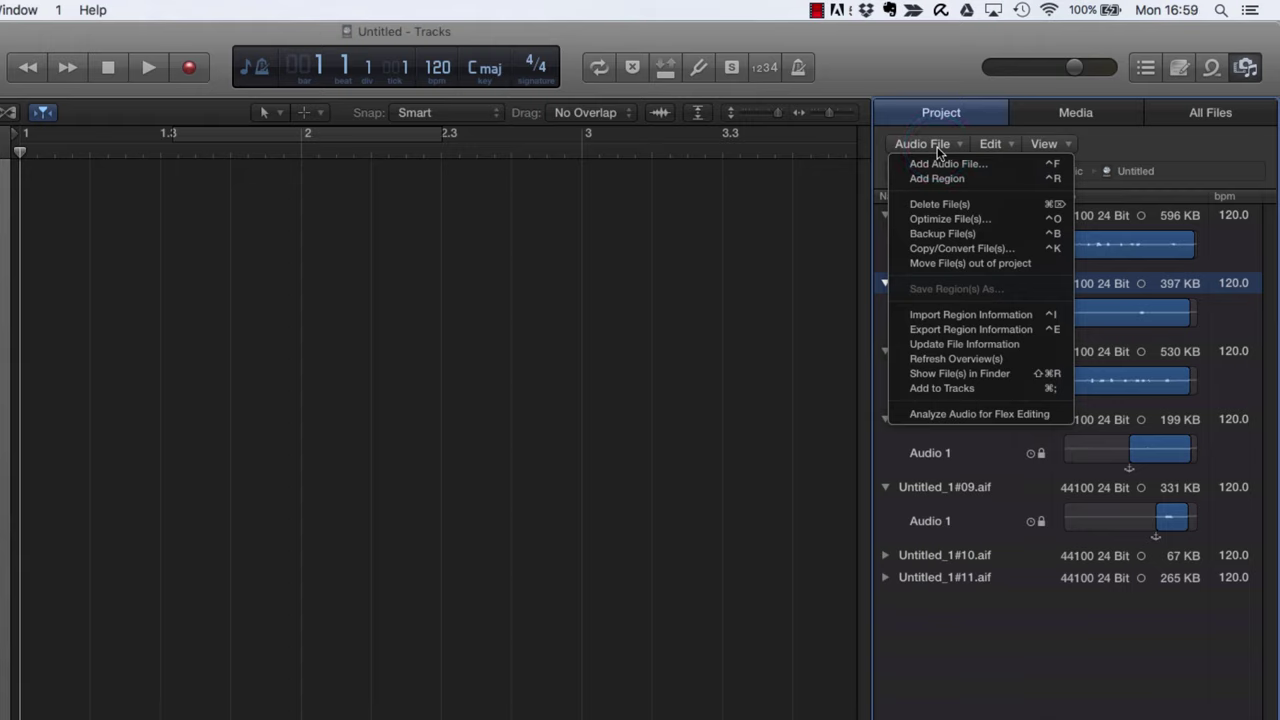
left_click(987, 143)
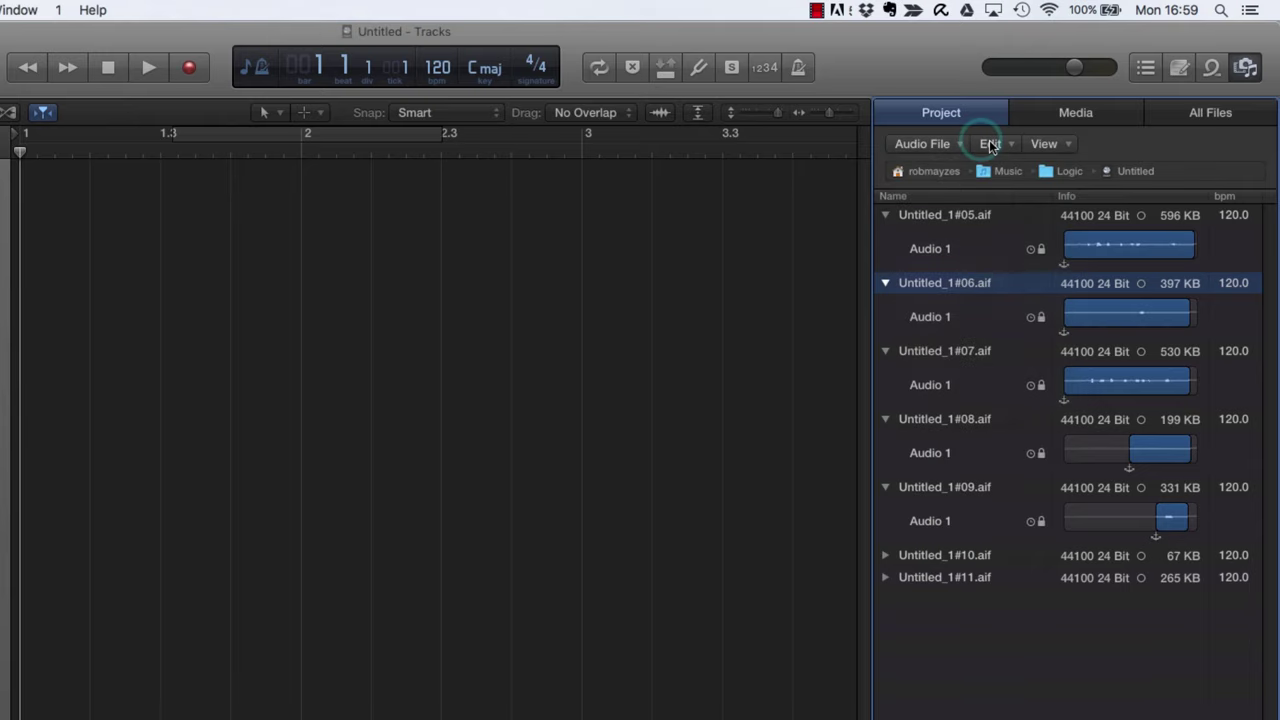
left_click(990, 143)
left_click(1036, 333)
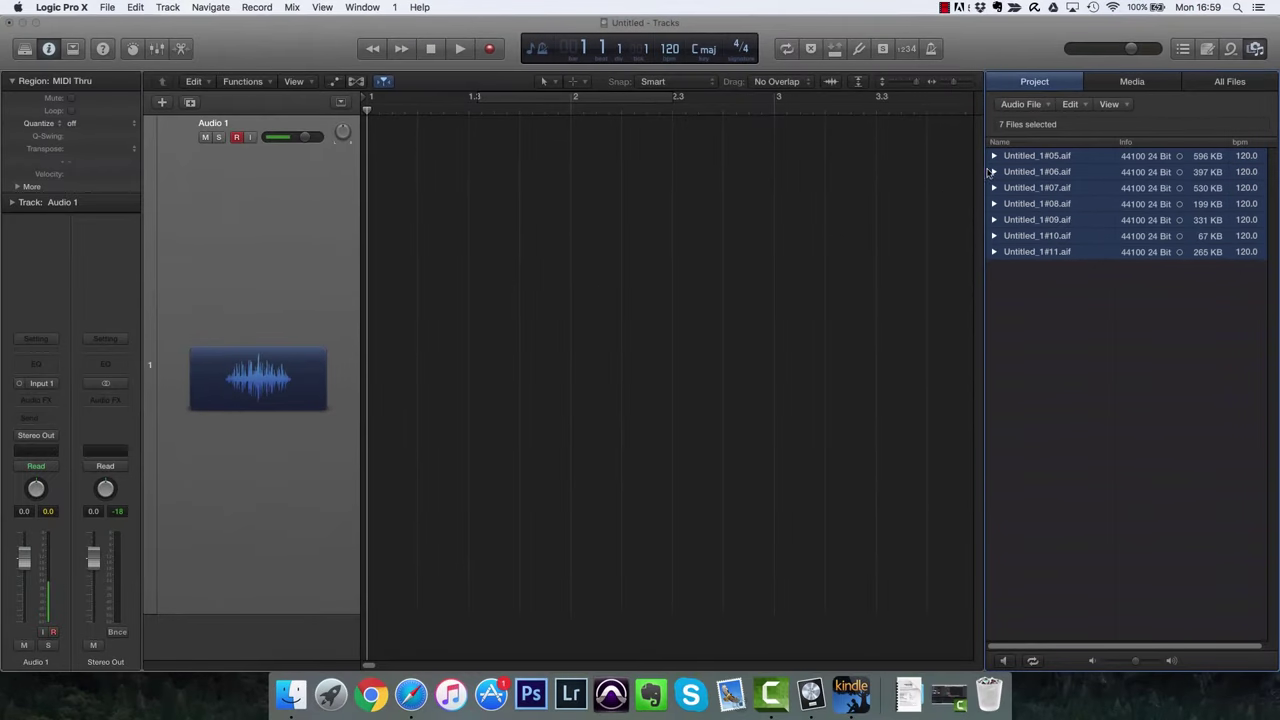
Expand Untitled_1#06.aif and Untitled_1#05.aif, and place Untitled_1#05.aif on the audio track at bar 1.
left_click(994, 172)
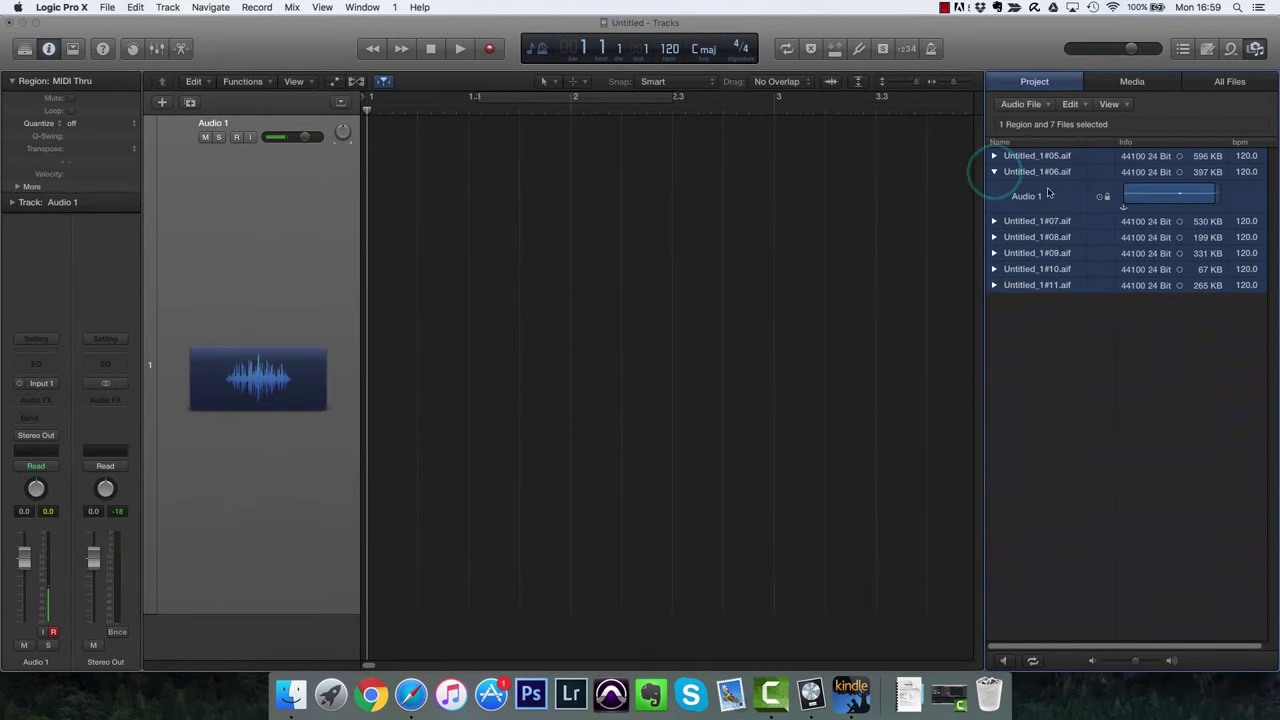
left_click(994, 156)
left_click_drag(1041, 157, 368, 252)
Select the project's unused audio and delete it, removing Untitled_1#06.aif and all the other unused recordings from disk.
left_click(1037, 106)
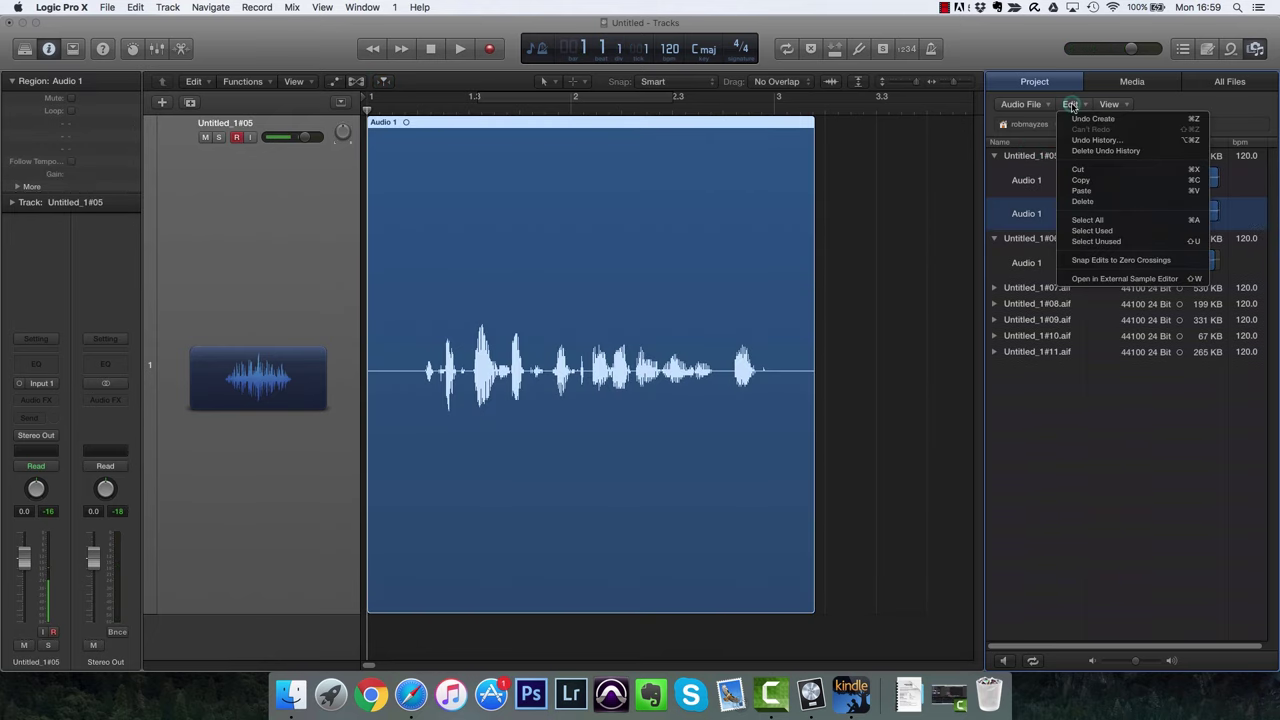
left_click(1118, 241)
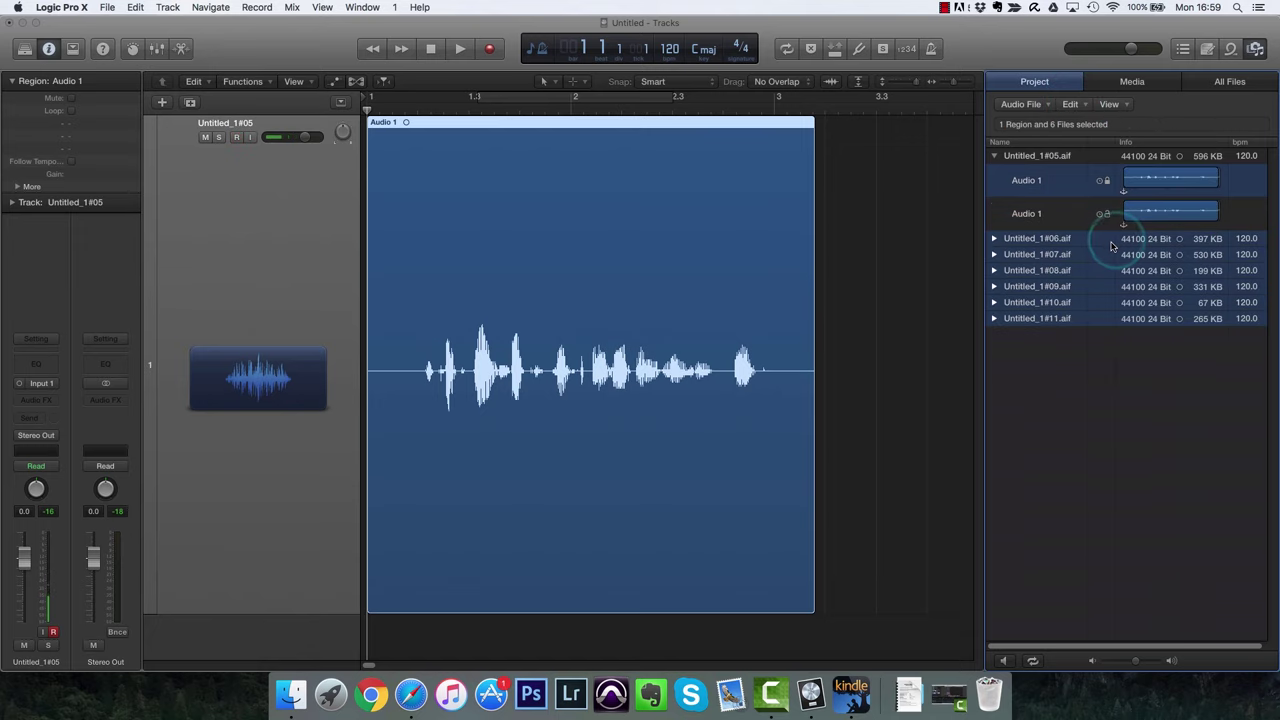
left_click(1037, 106)
left_click(1070, 104)
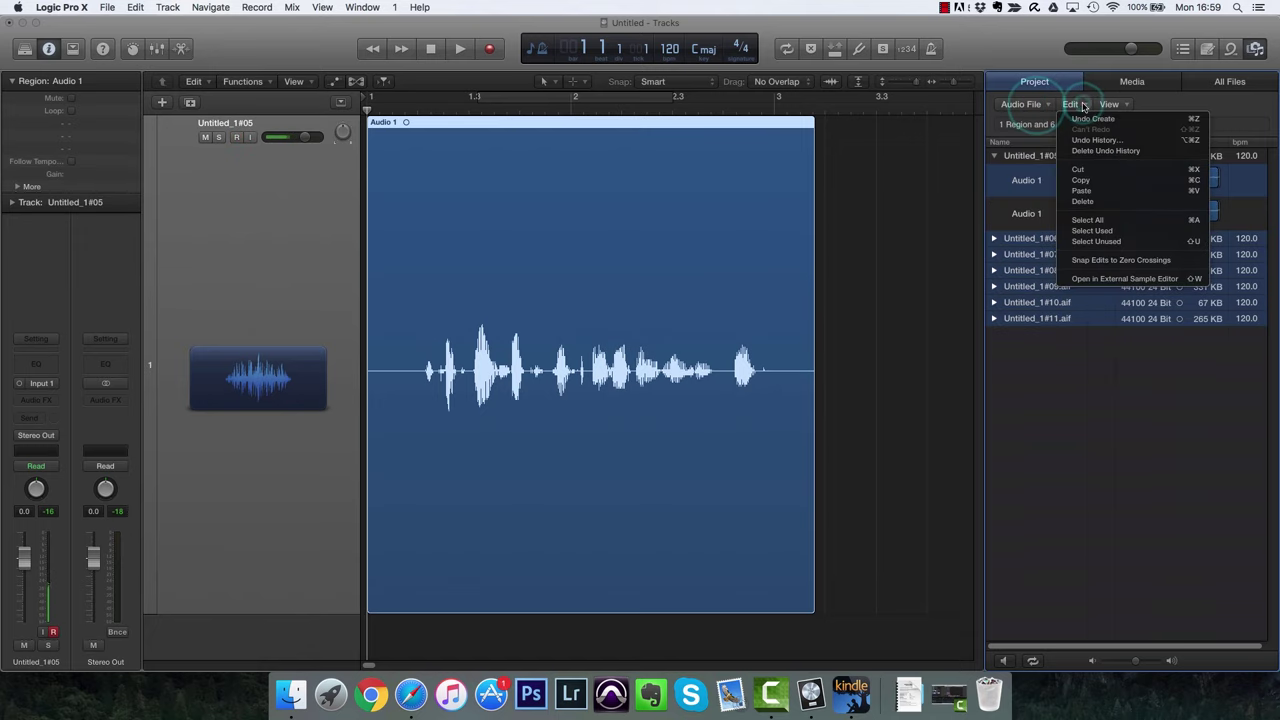
left_click(1083, 201)
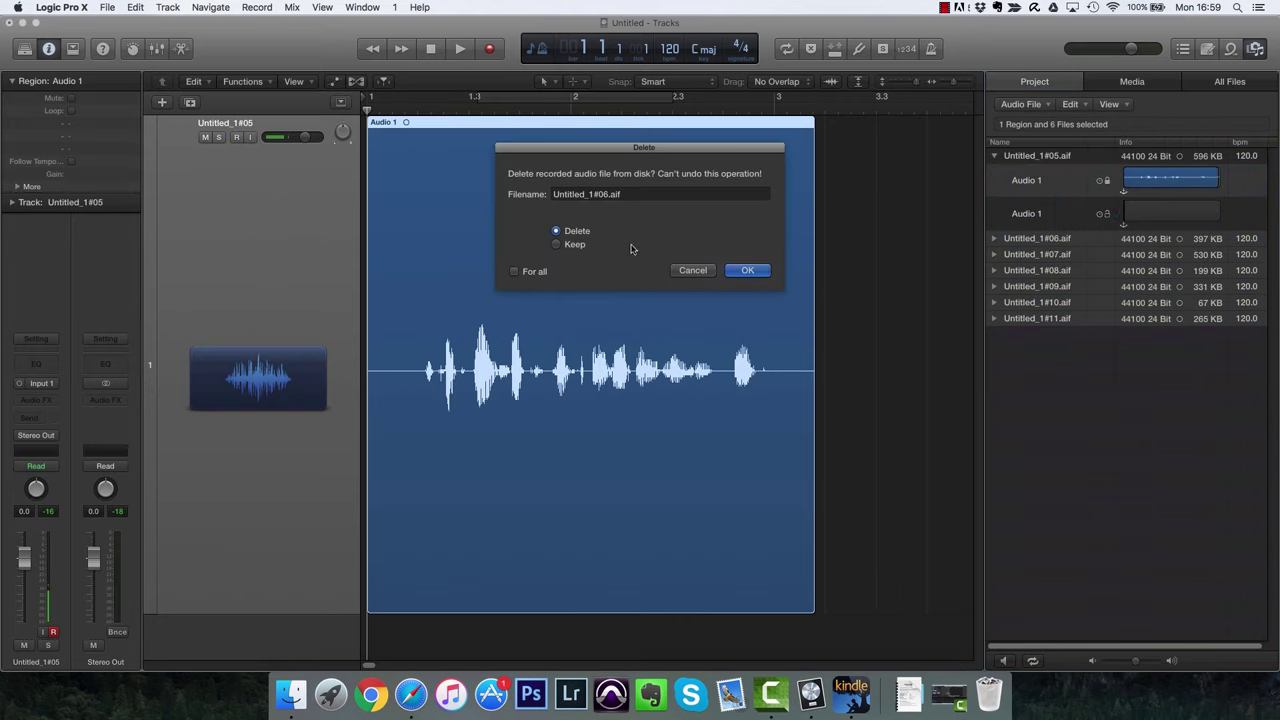
left_click(757, 270)
left_click(518, 271)
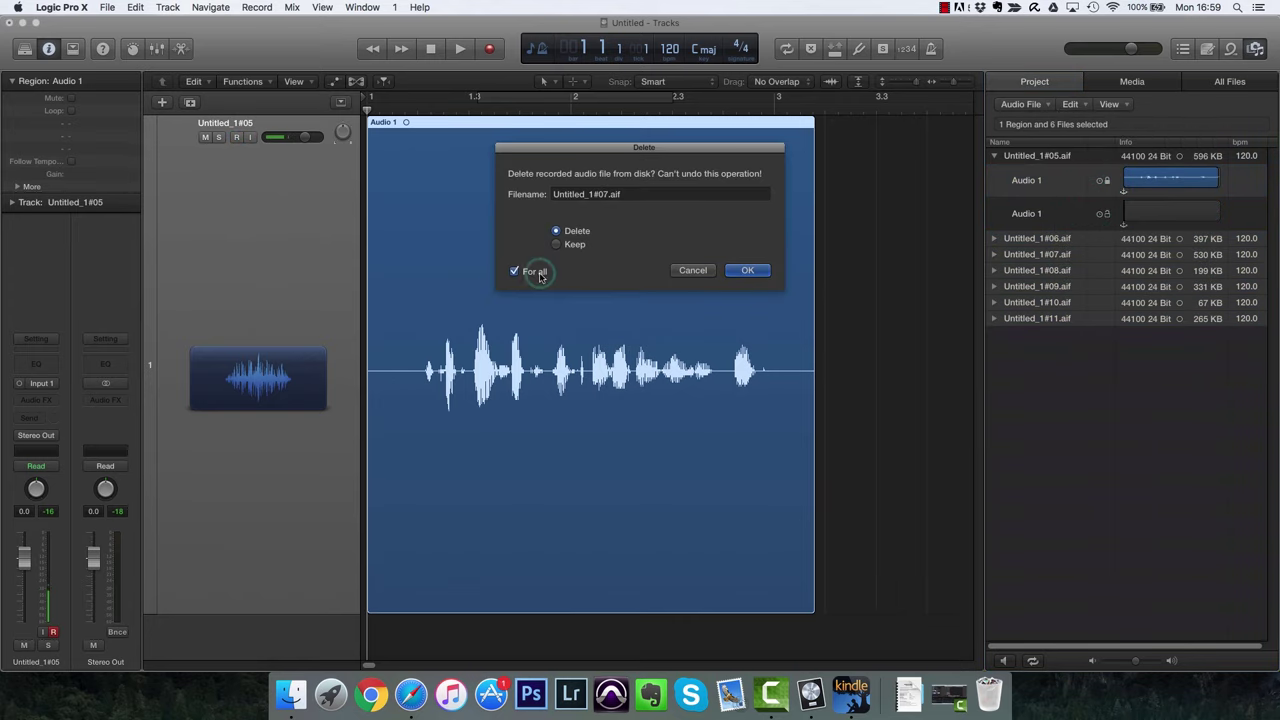
left_click(752, 272)
Apply Strip Silence to the Untitled_1#05#12 region with a 2.0% threshold, replacing all its instances in the Tracks area.
left_click(1068, 243)
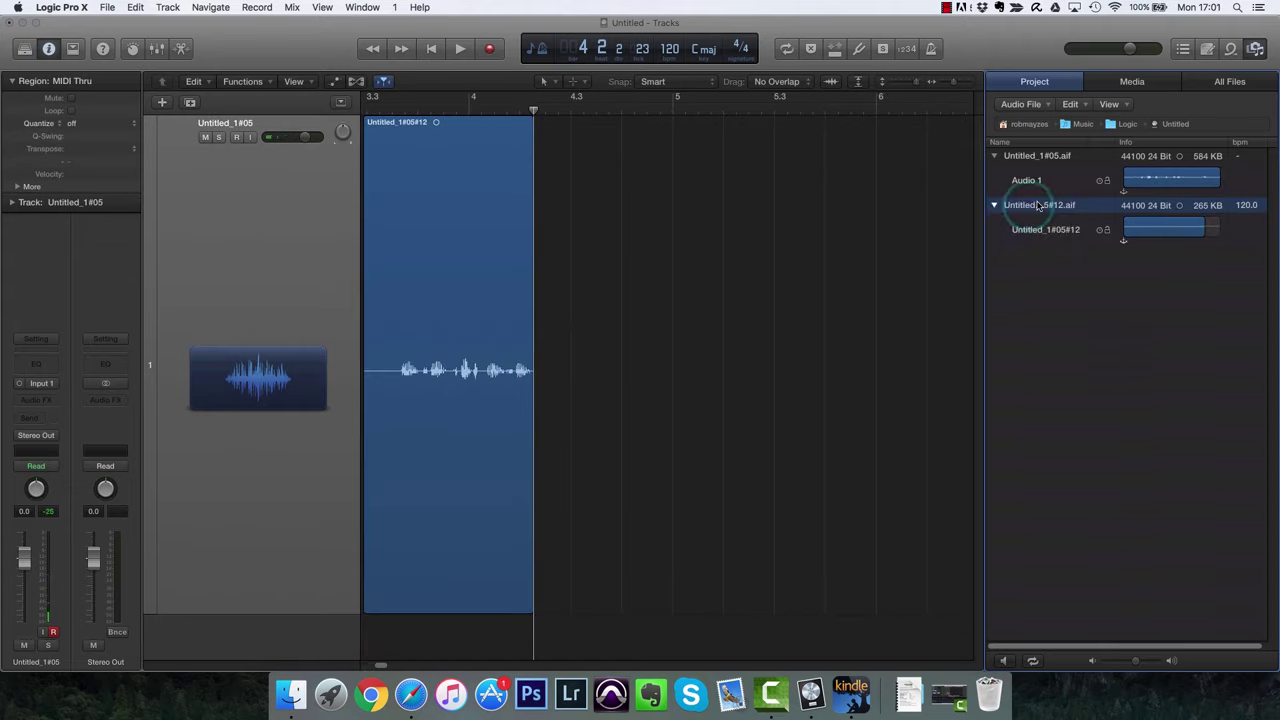
left_click(1040, 207)
right_click(1040, 207)
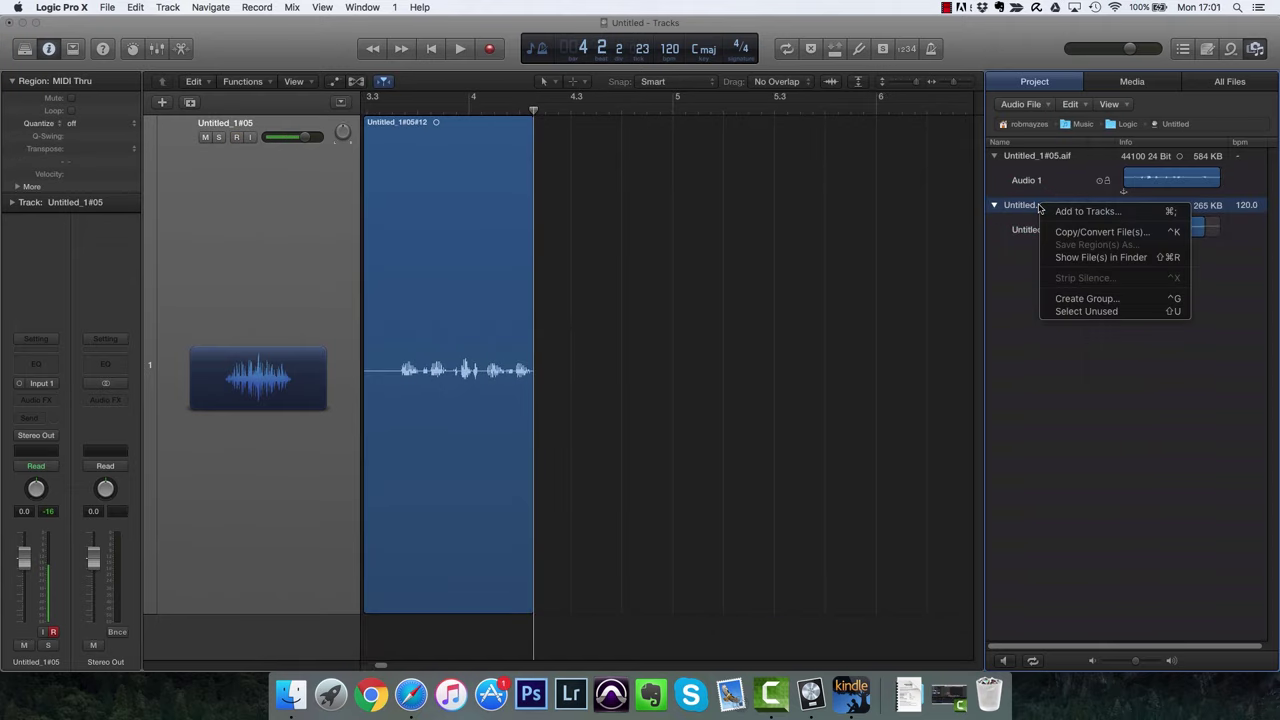
left_click(1087, 283)
right_click(1071, 228)
left_click(1090, 297)
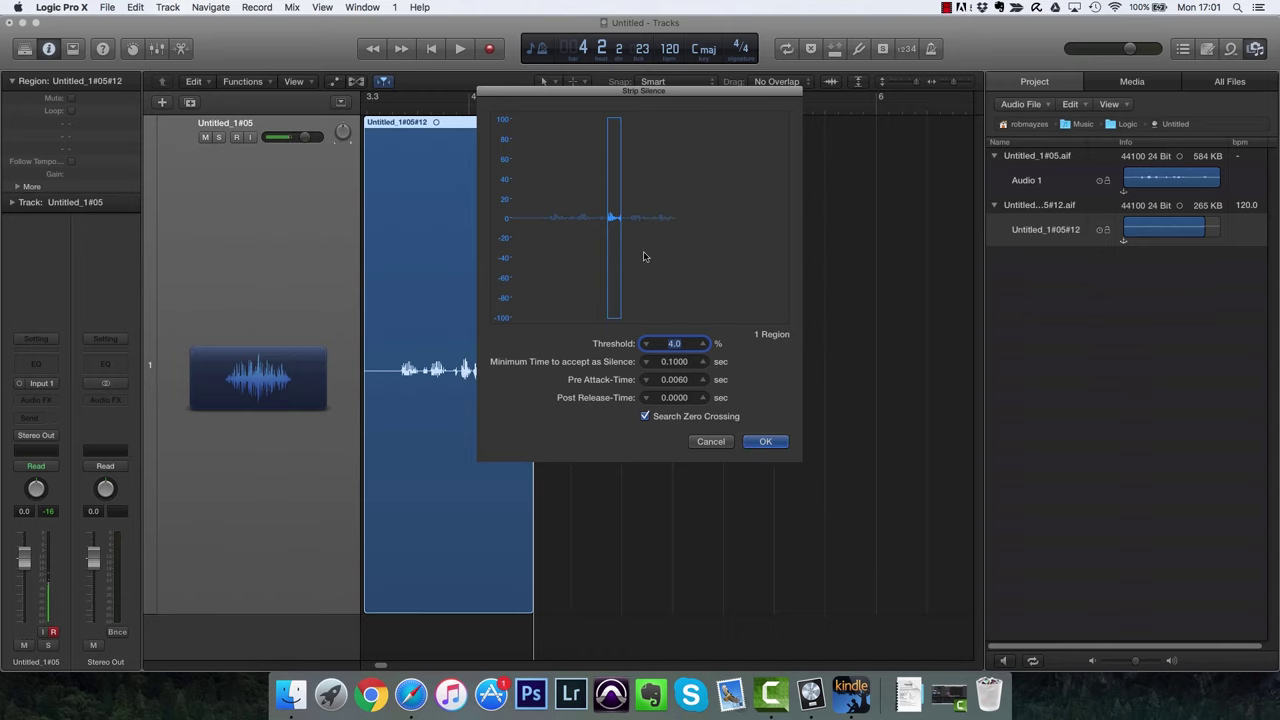
left_click(703, 344)
left_click(703, 344)
left_click(646, 345)
left_click(646, 344)
left_click(646, 344)
left_click(646, 344)
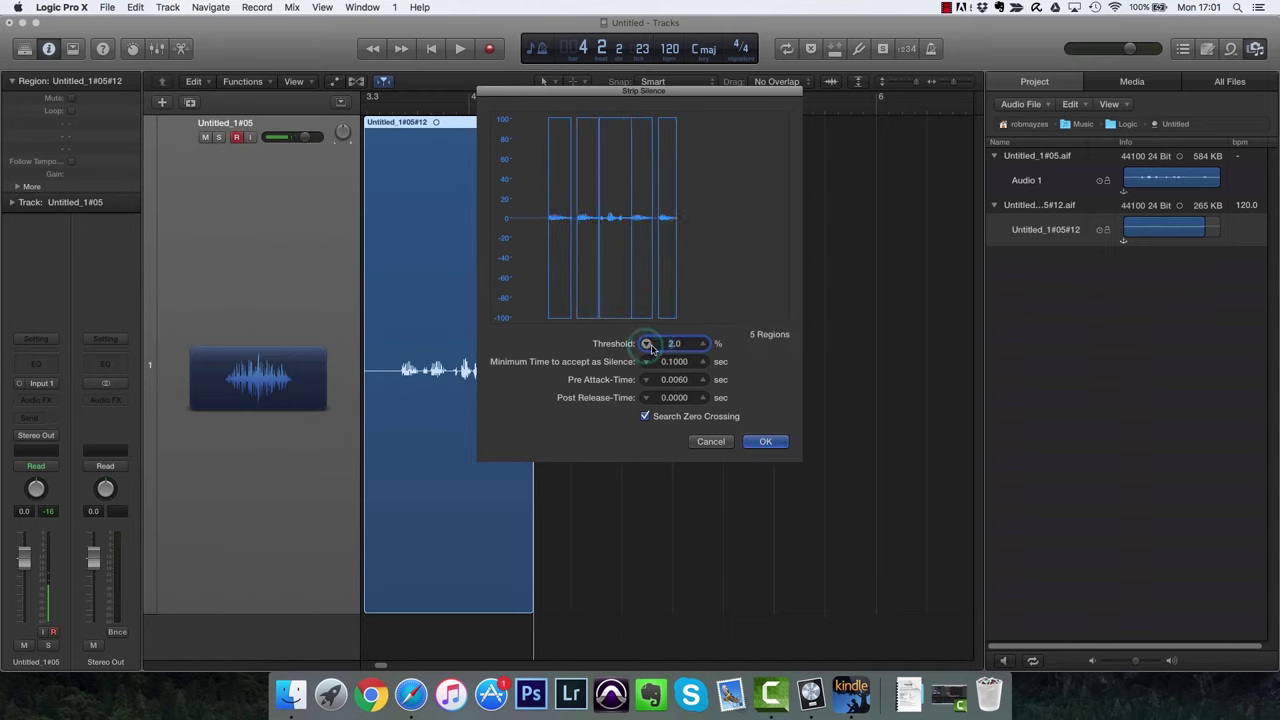
left_click(765, 441)
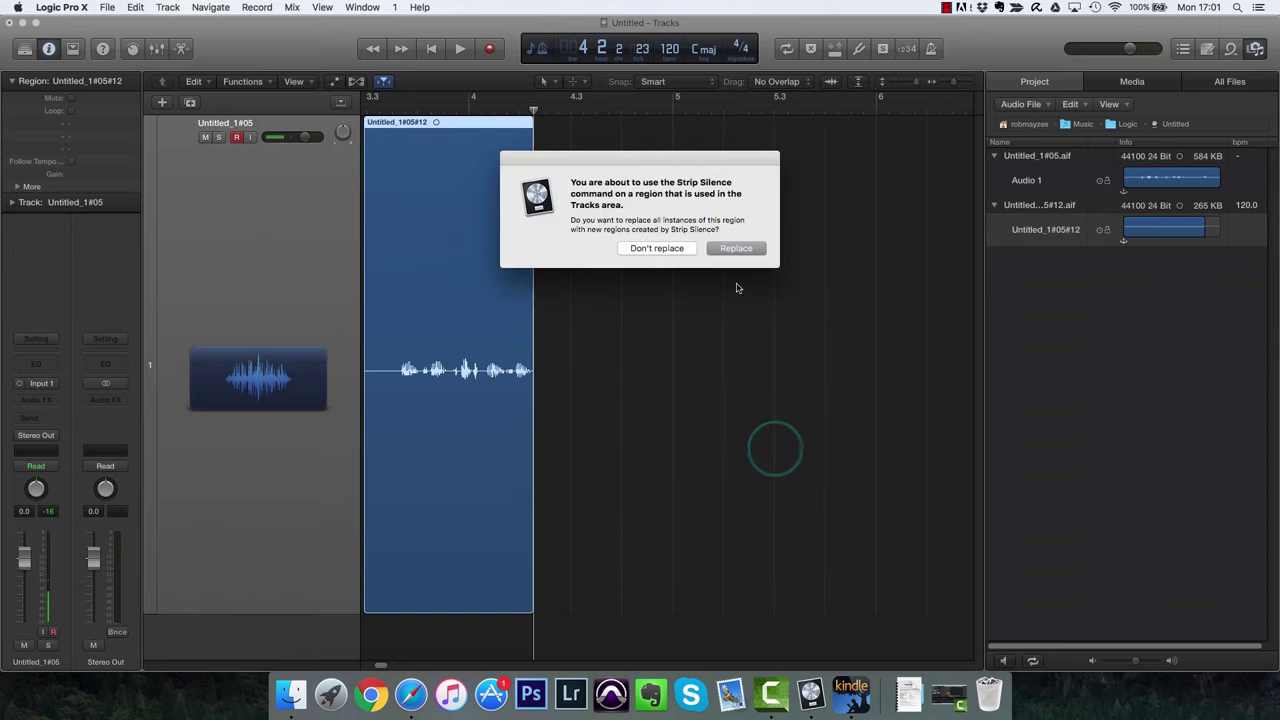
left_click(722, 250)
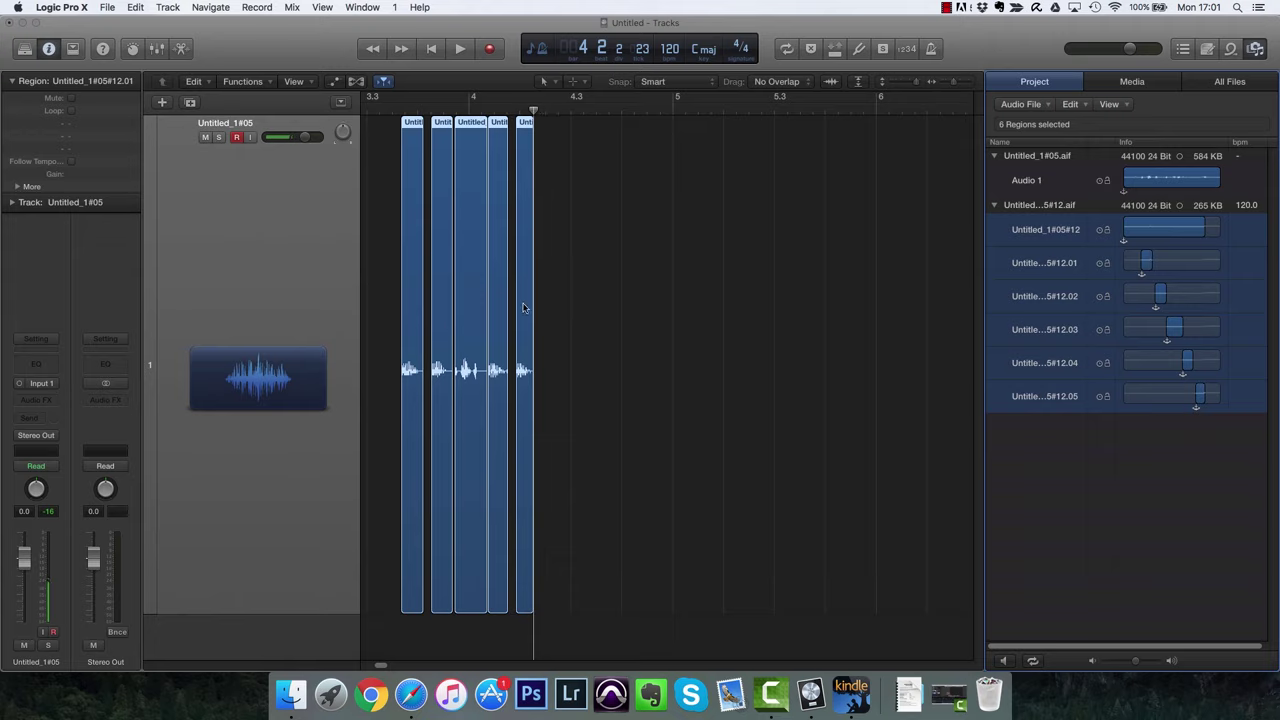
Play back the stripped regions from just before bar 4 and select all of them on the track.
left_click(390, 110)
key("space")
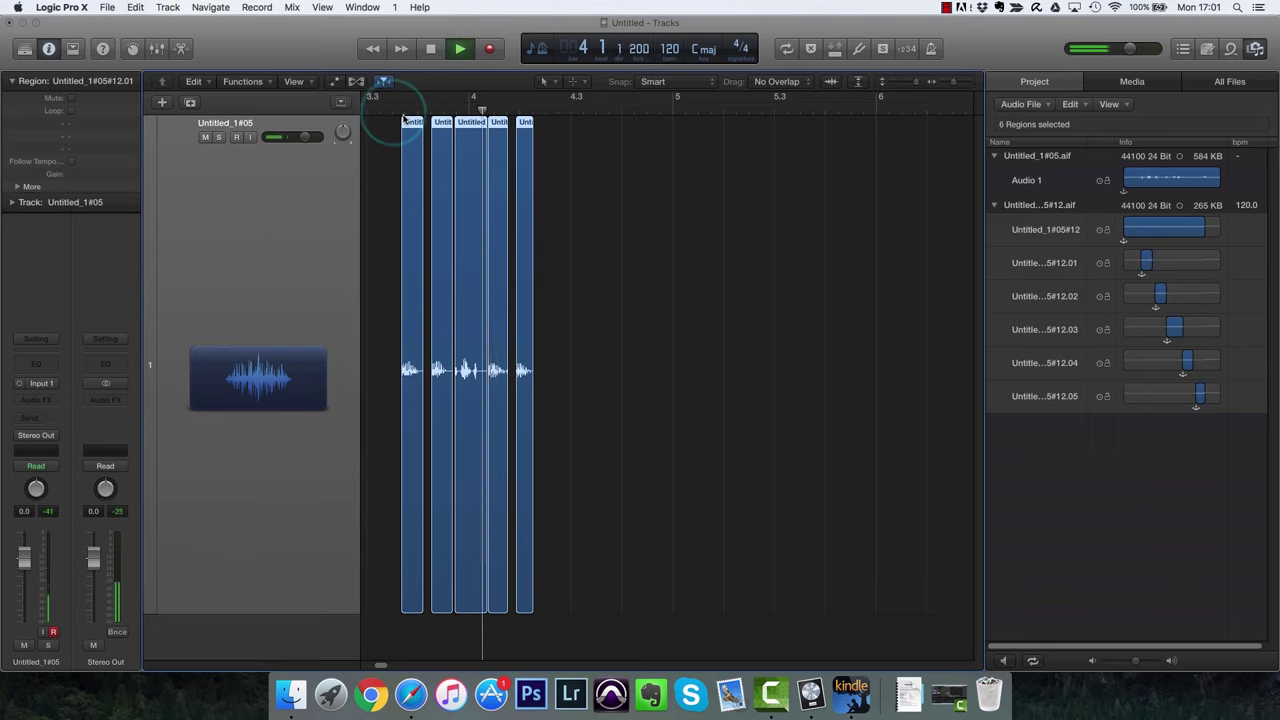
key("space")
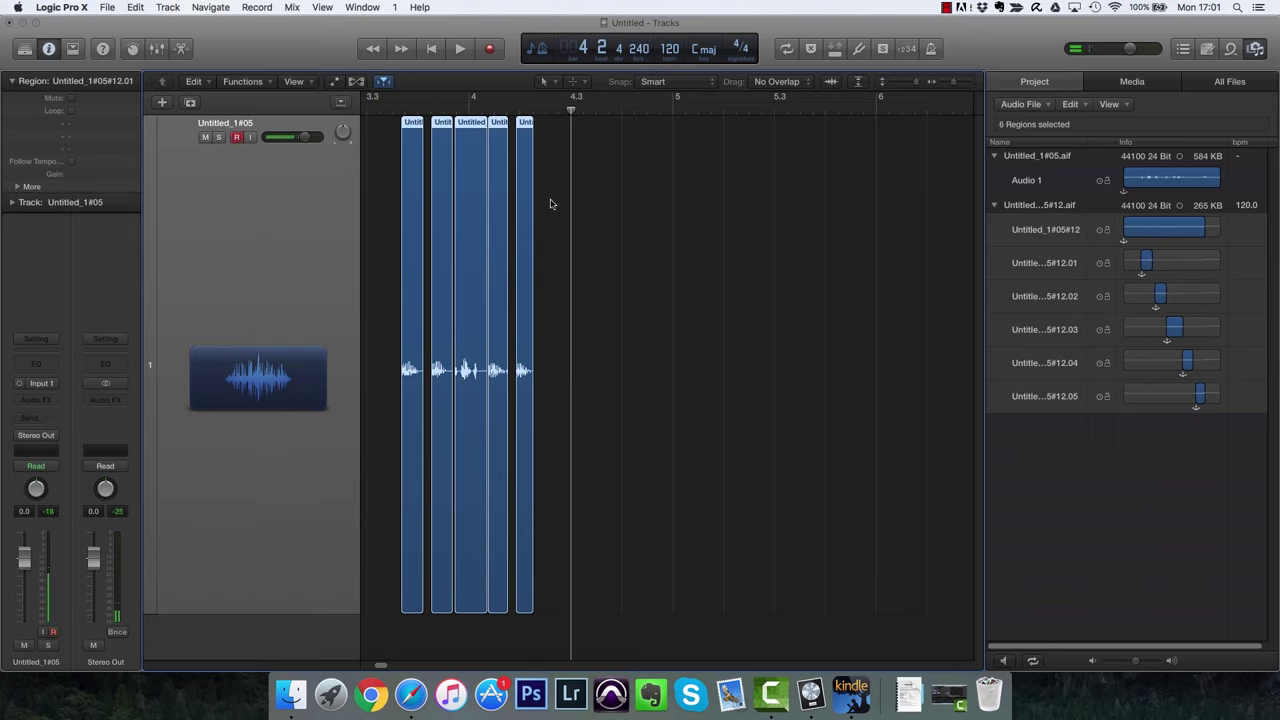
left_click_drag(660, 360, 489, 328)
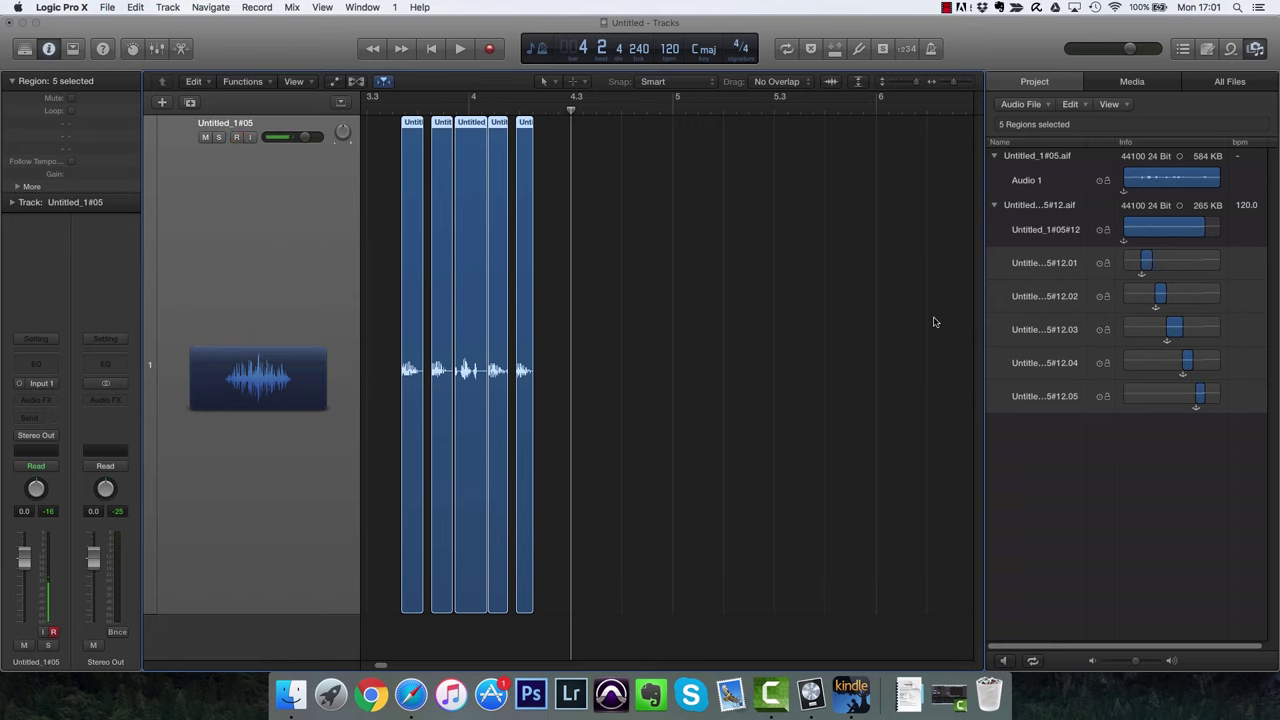
left_click(1100, 466)
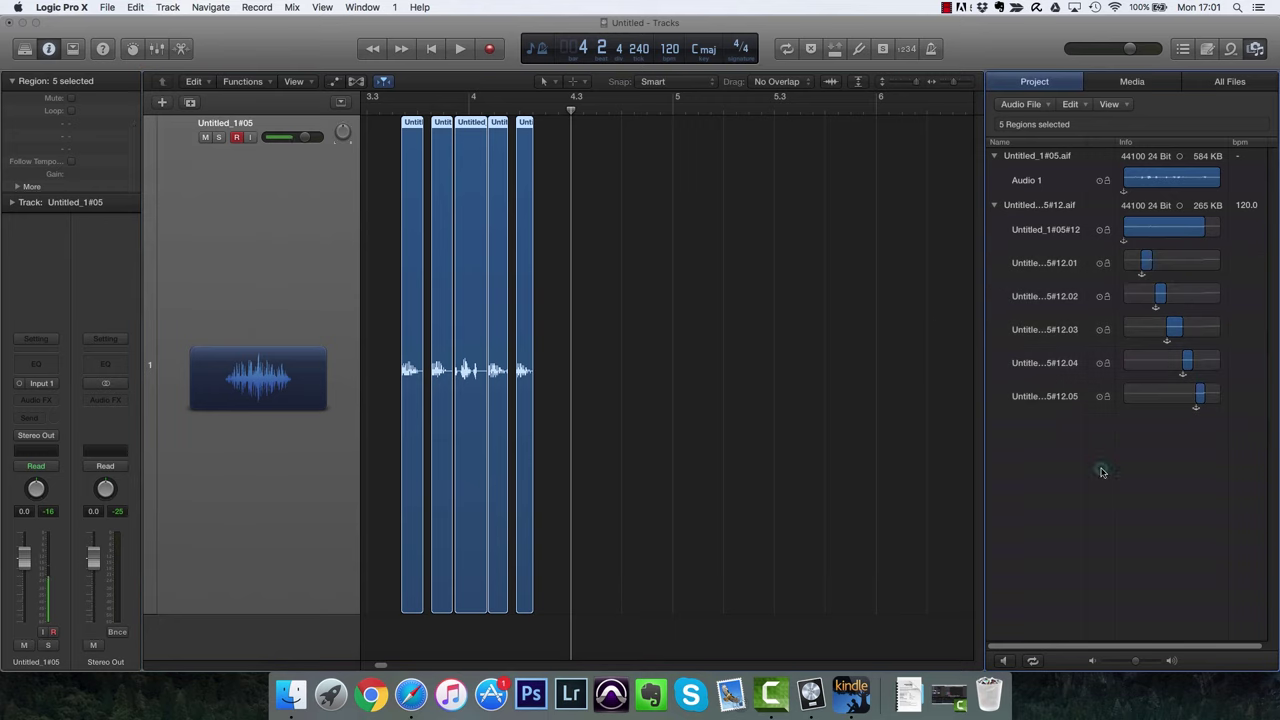
Run Strip Silence again on the original Untitled_1#05#12 region with a 1.0% threshold.
left_click(1050, 233)
right_click(1050, 233)
left_click(1090, 303)
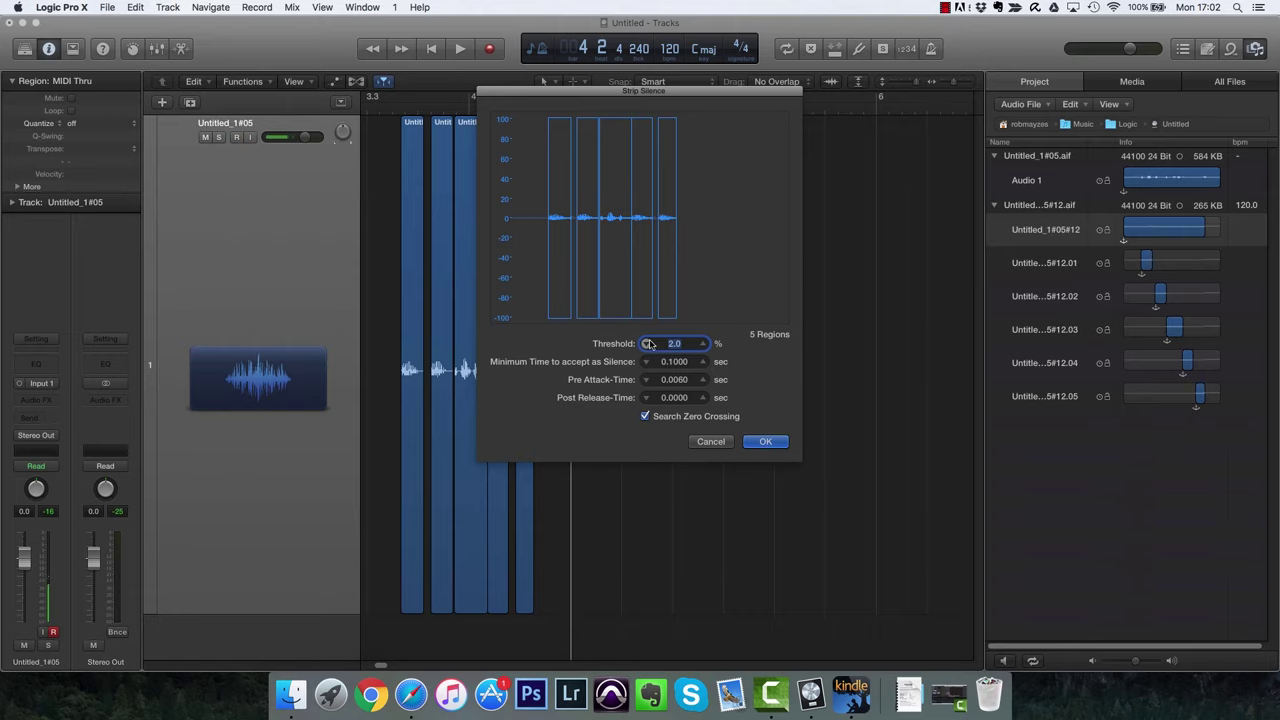
left_click(647, 343)
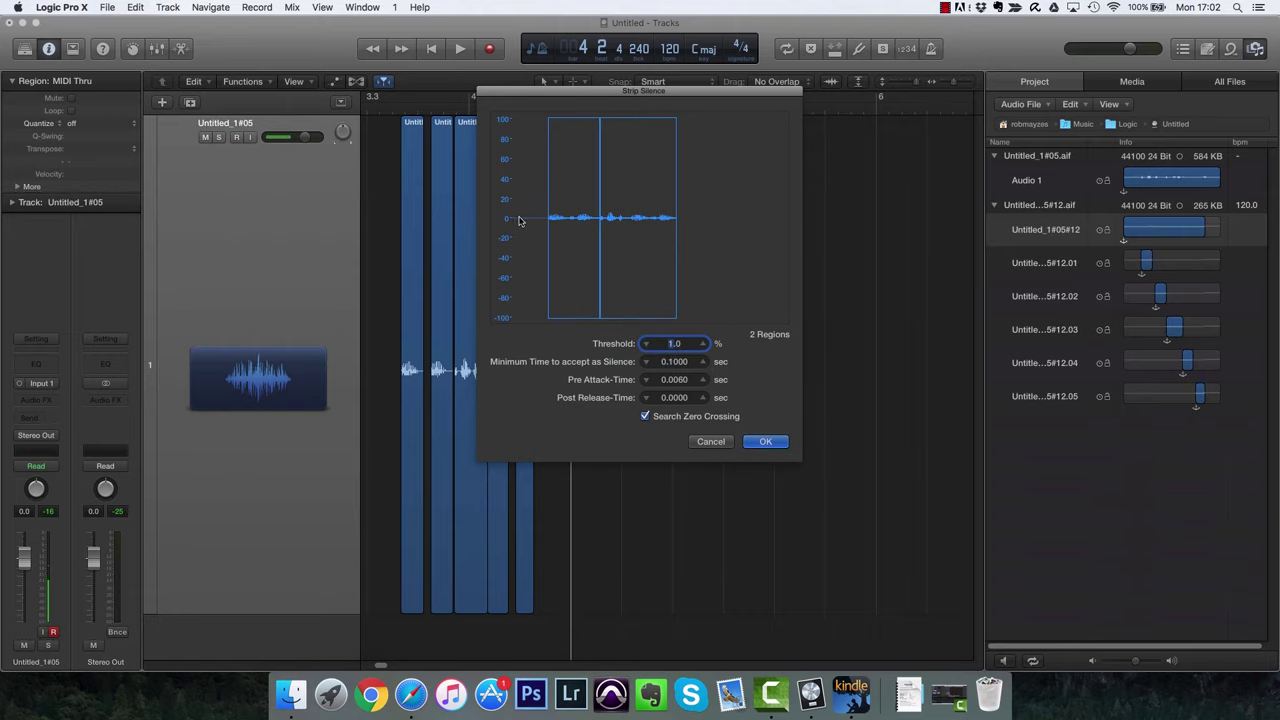
left_click(765, 441)
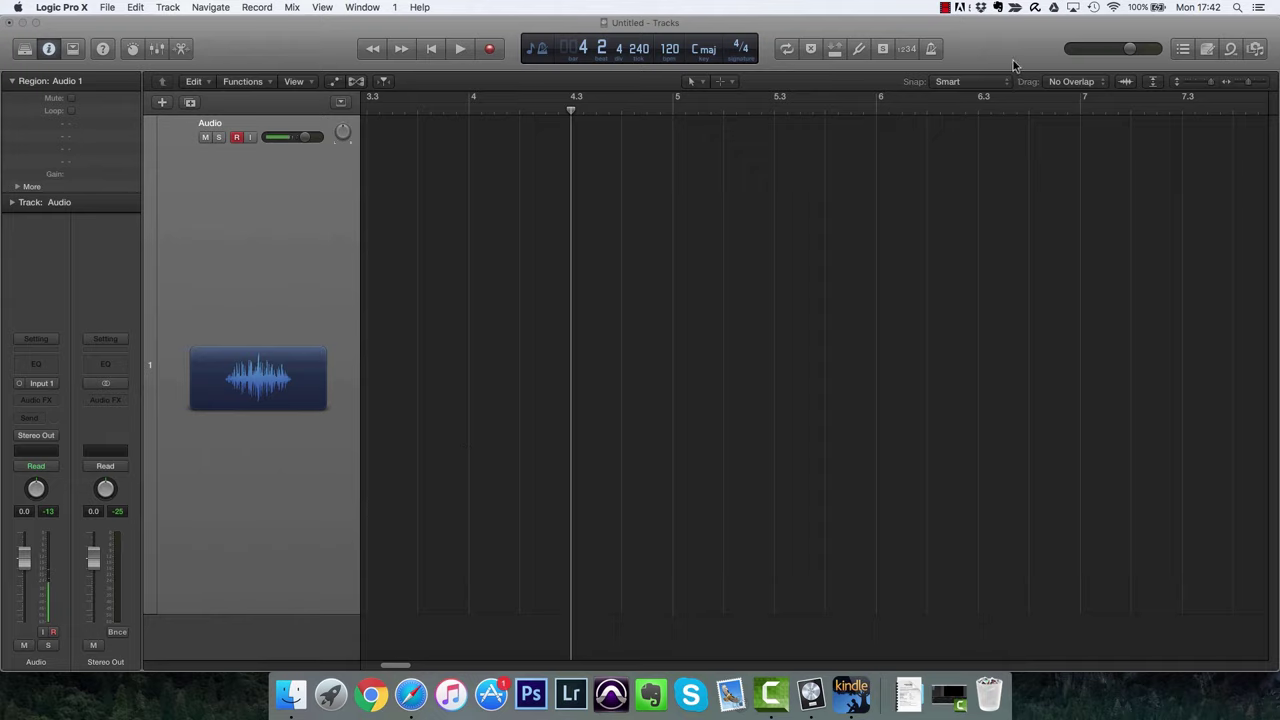
Add the song Gonzo from the iTunes audio library to the Audio track and switch the track's input to stereo In 1-2.
left_click(1254, 49)
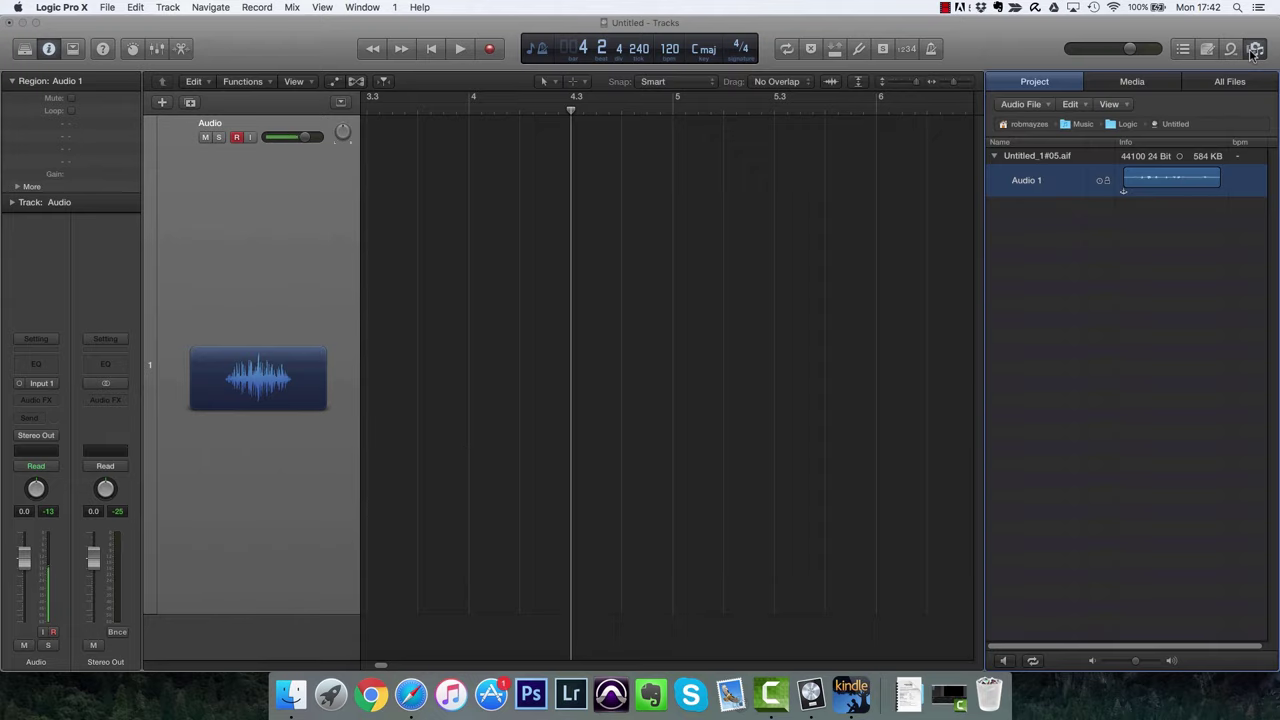
left_click(1134, 83)
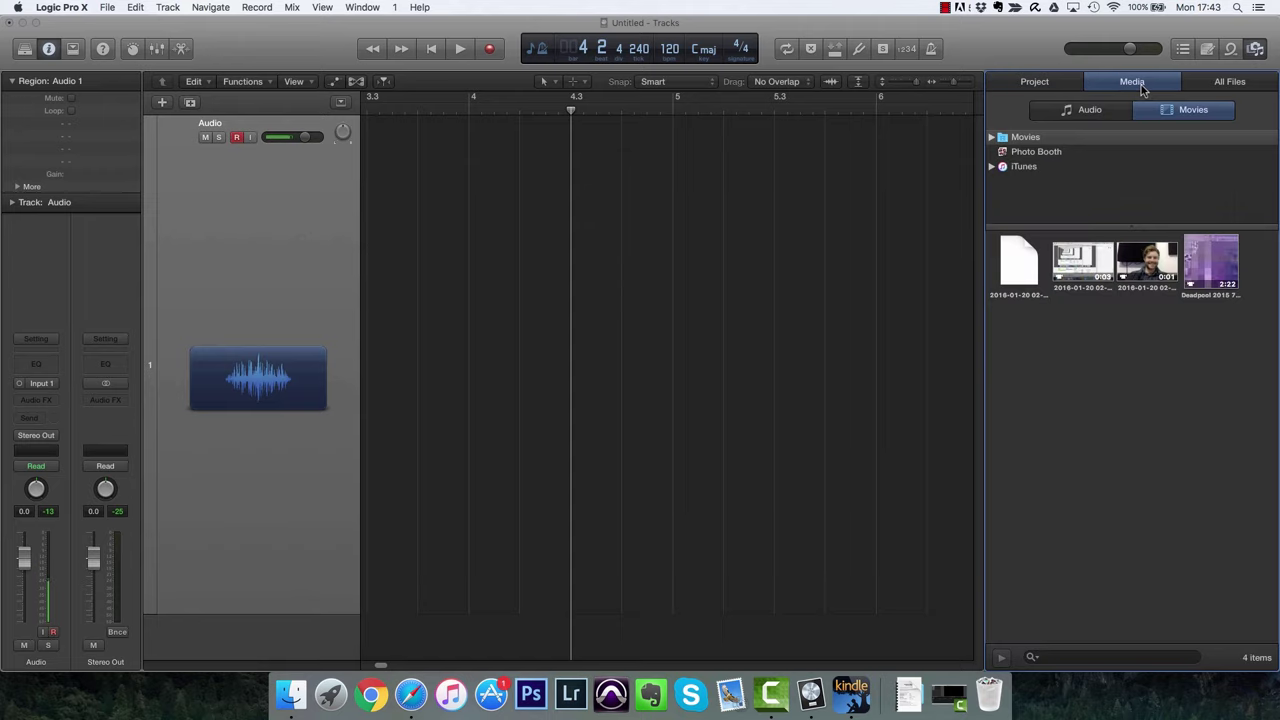
left_click(992, 167)
left_click(1078, 108)
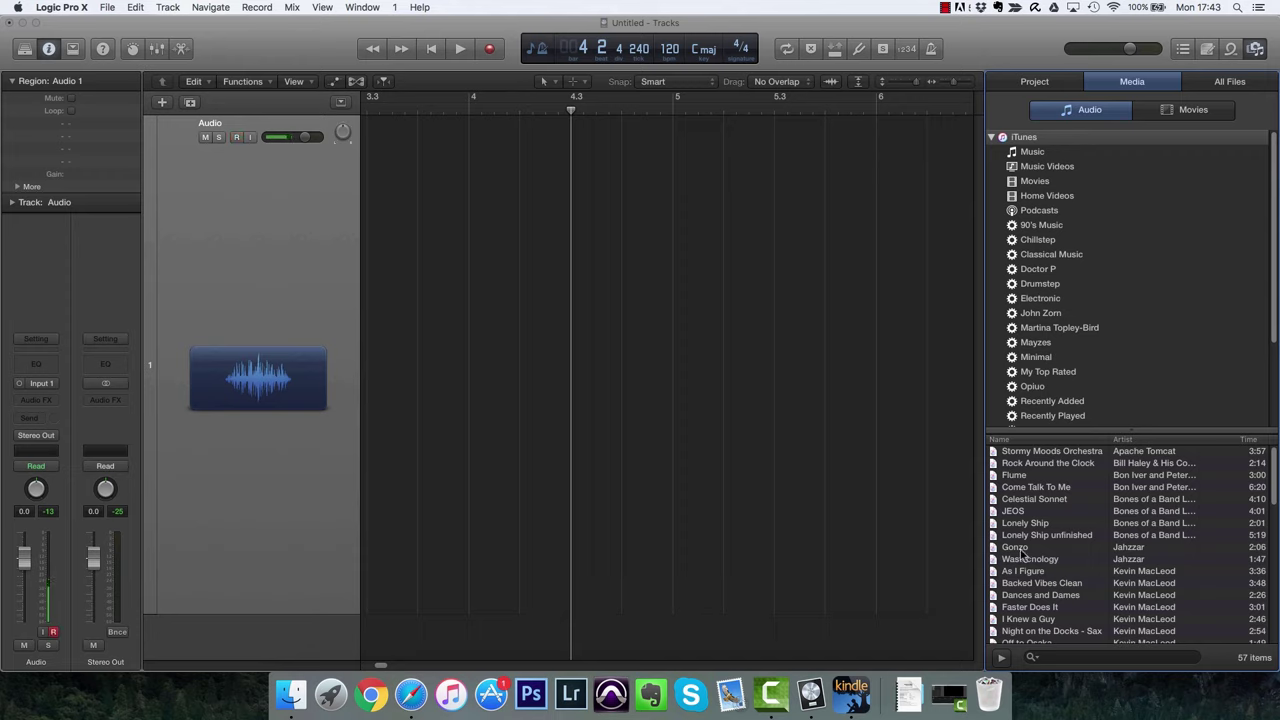
mouse_move(868, 491)
left_mouse_down()
mouse_move(548, 345)
mouse_move(409, 243)
mouse_move(329, 343)
mouse_move(382, 356)
left_mouse_up()
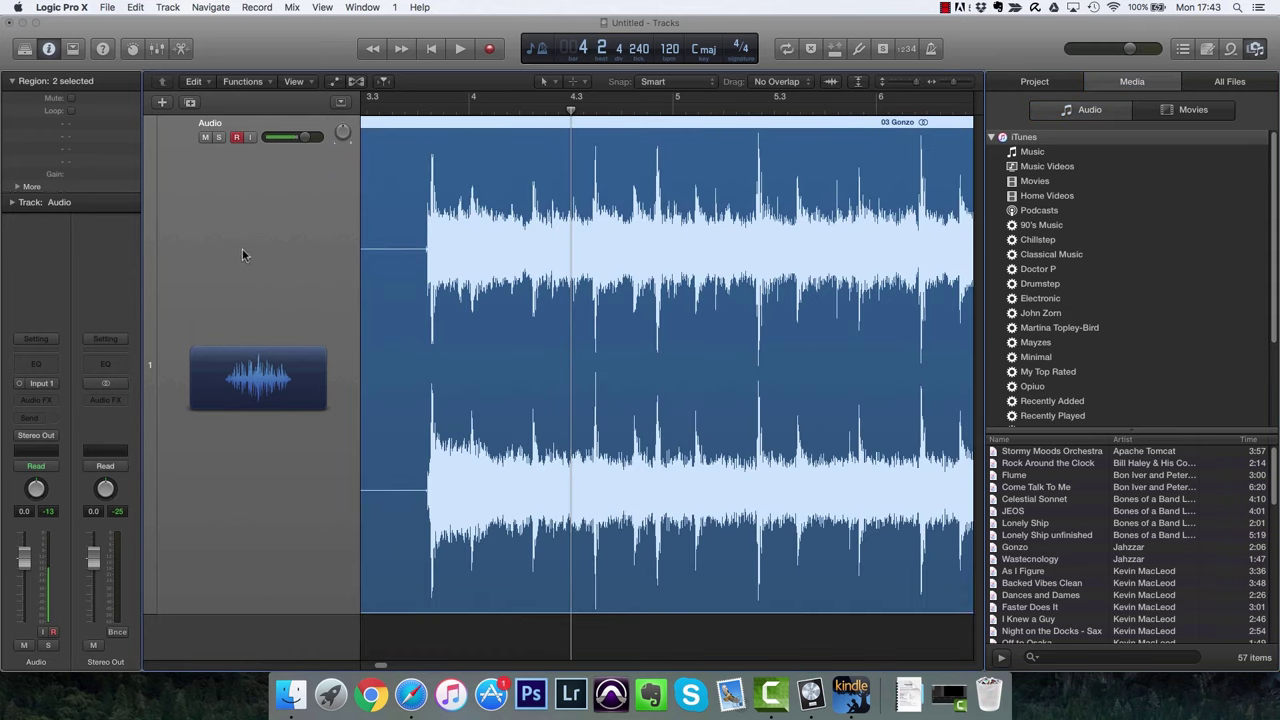
left_click(20, 384)
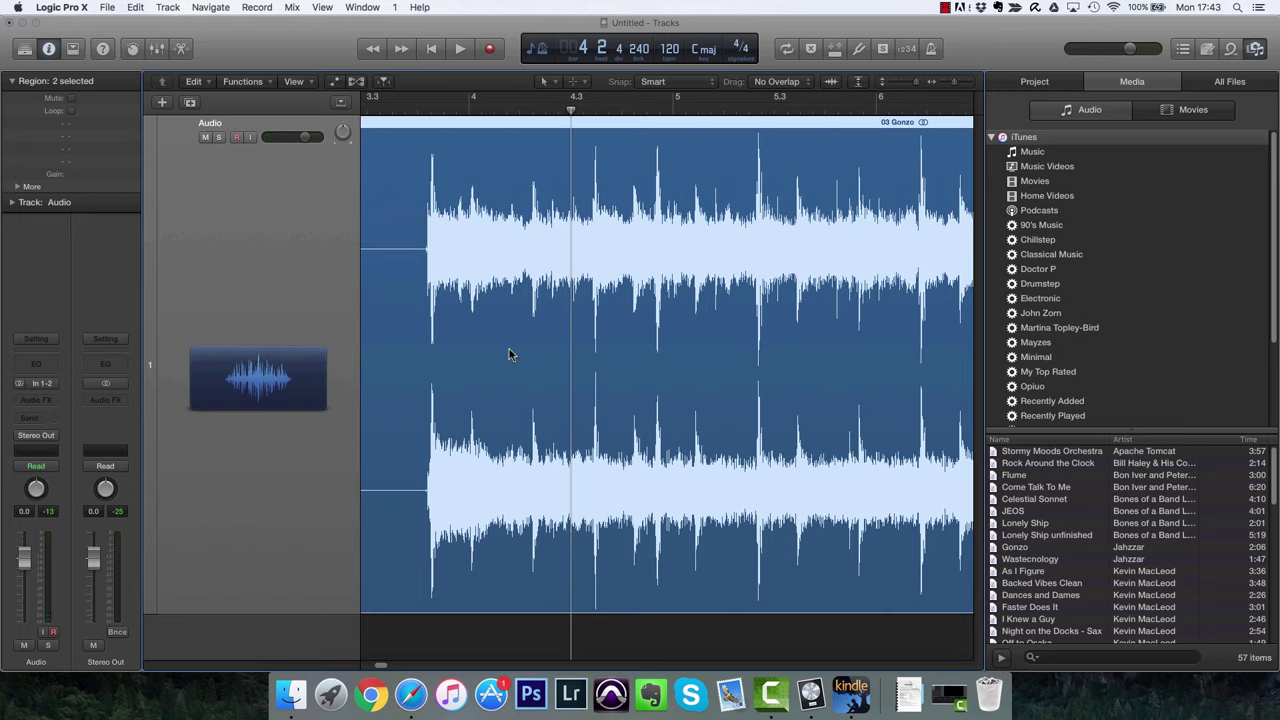
Play back the Gonzo song from just before bar 4 and close the media browser.
left_click(418, 104)
key("space")
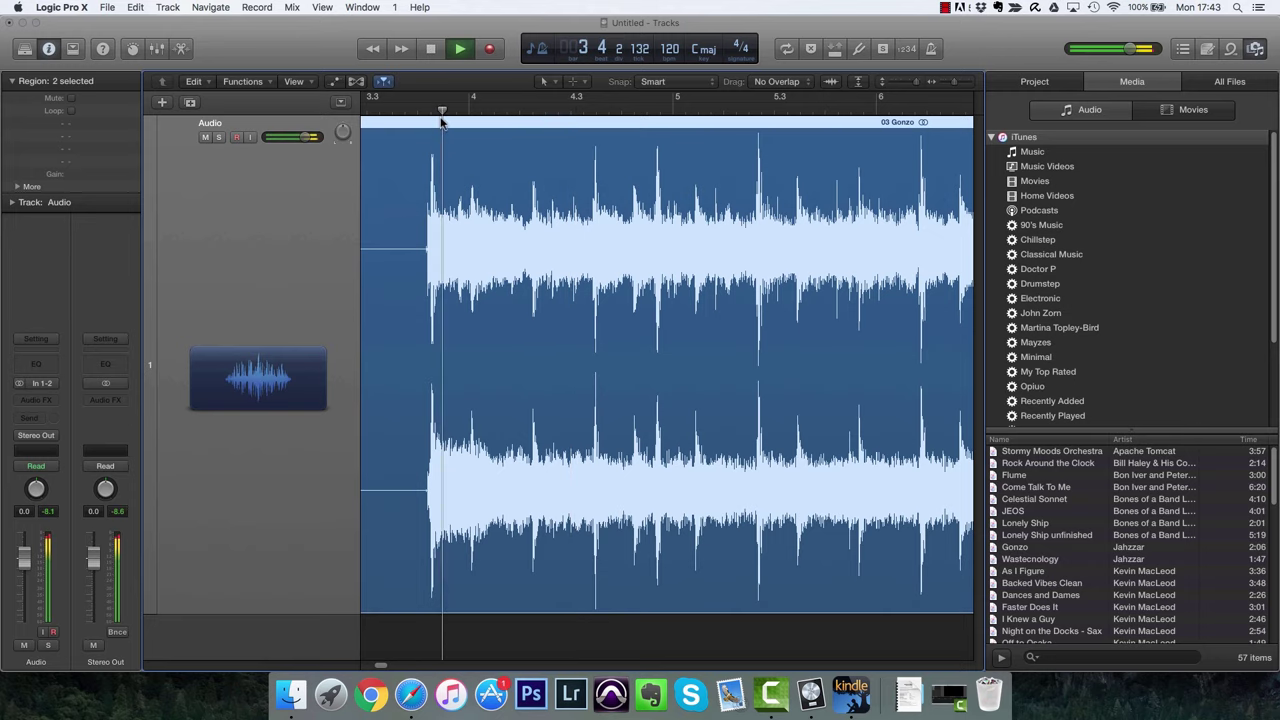
key("space")
left_click(20, 384)
key("space")
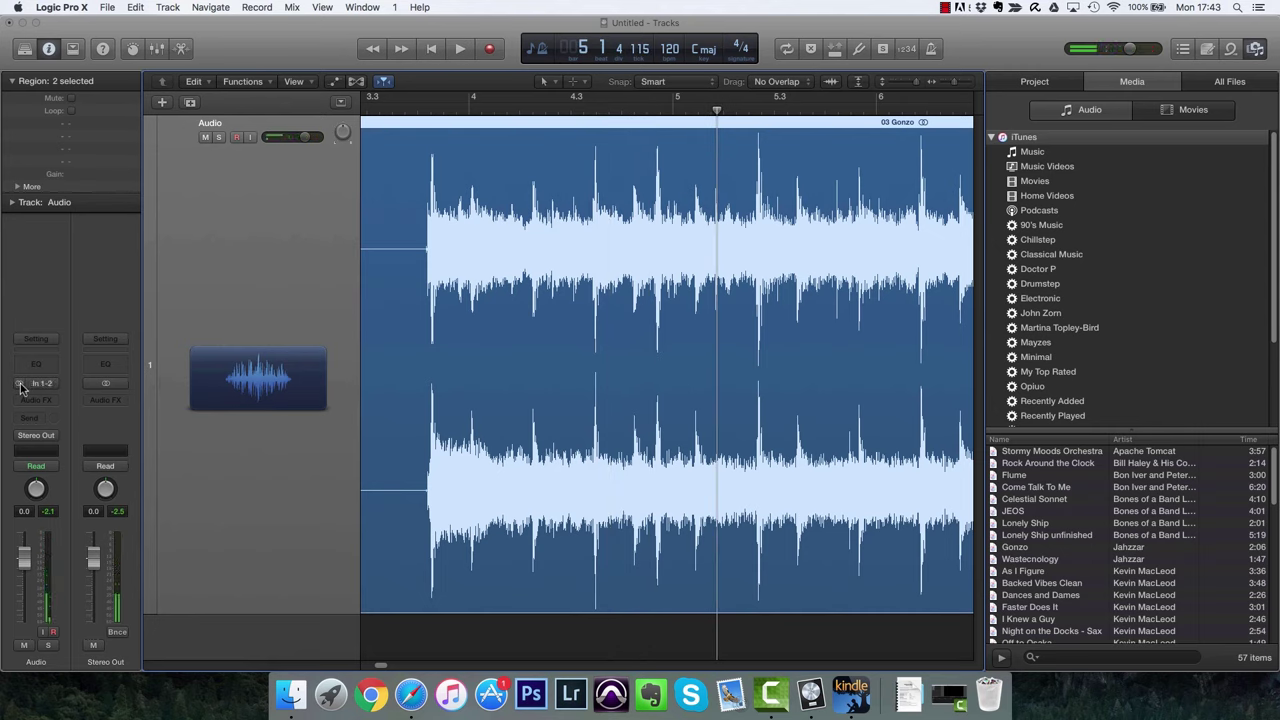
left_click(20, 384)
left_click(1257, 48)
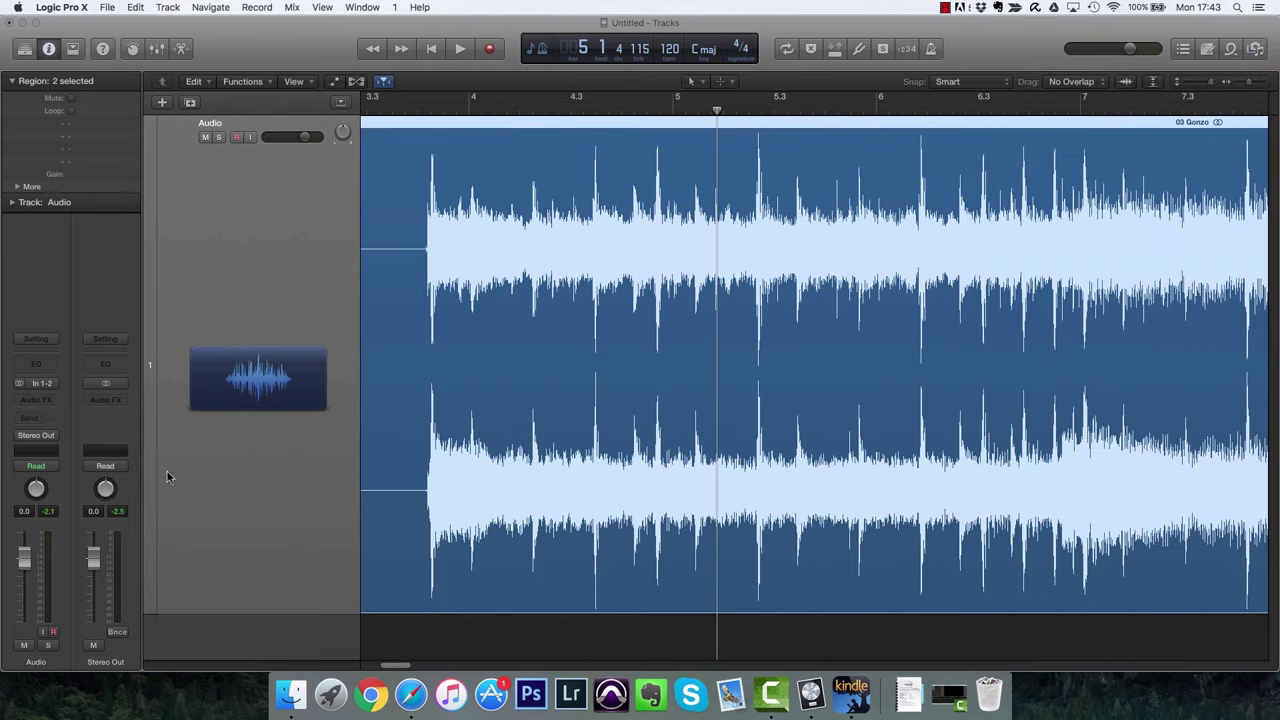
Play the song with the Audio track's input in mono Input 1, and again in stereo In 1-2.
left_click(18, 384)
left_click(19, 384)
left_click(38, 384)
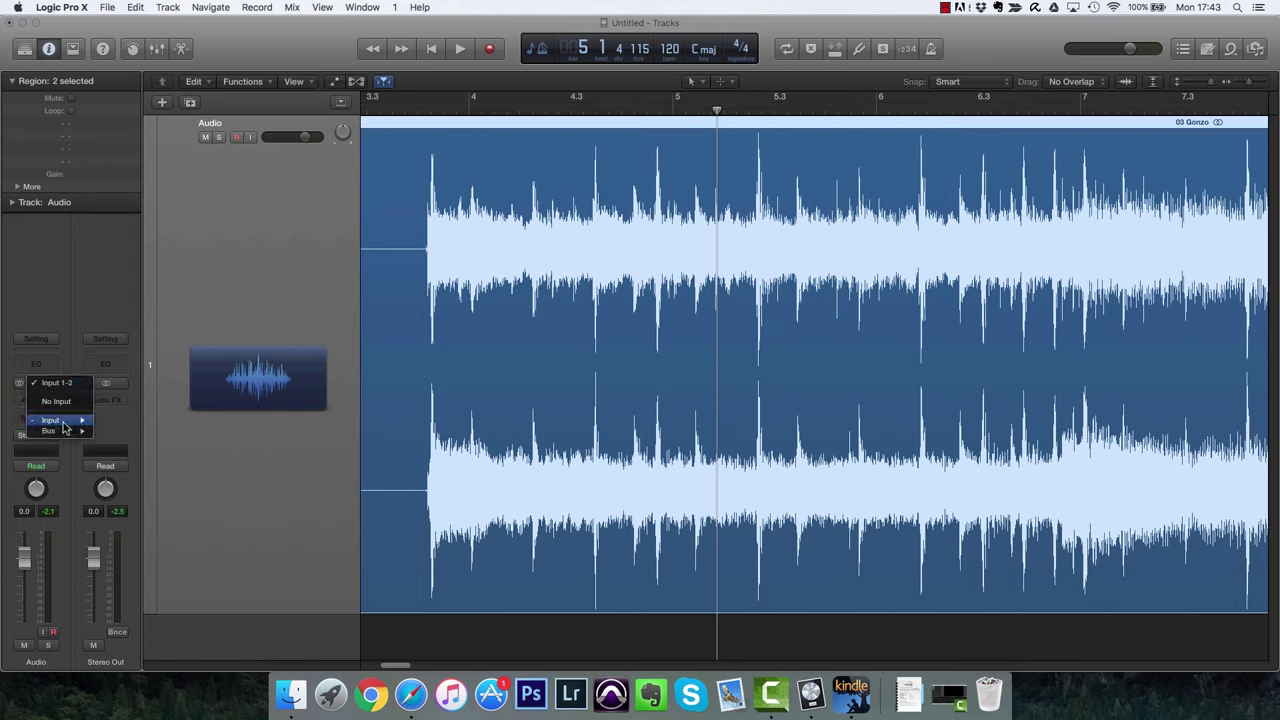
left_click(12, 391)
left_click(19, 384)
key("space")
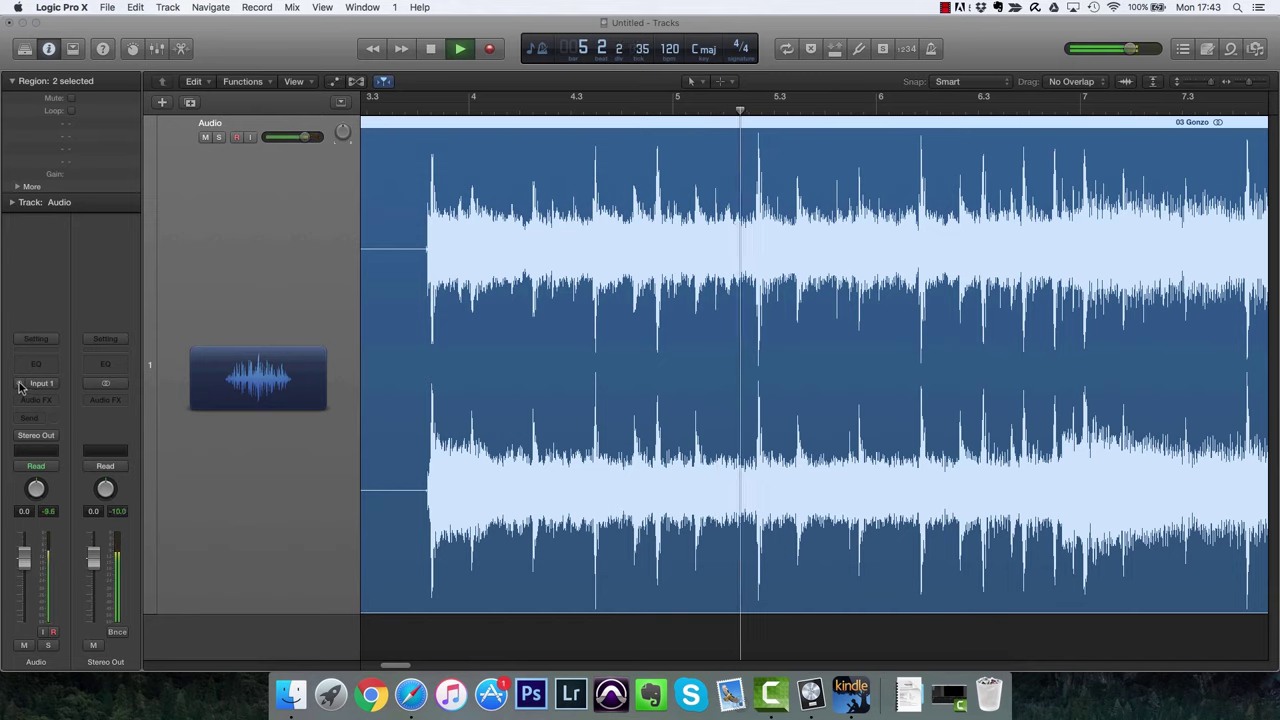
key("space")
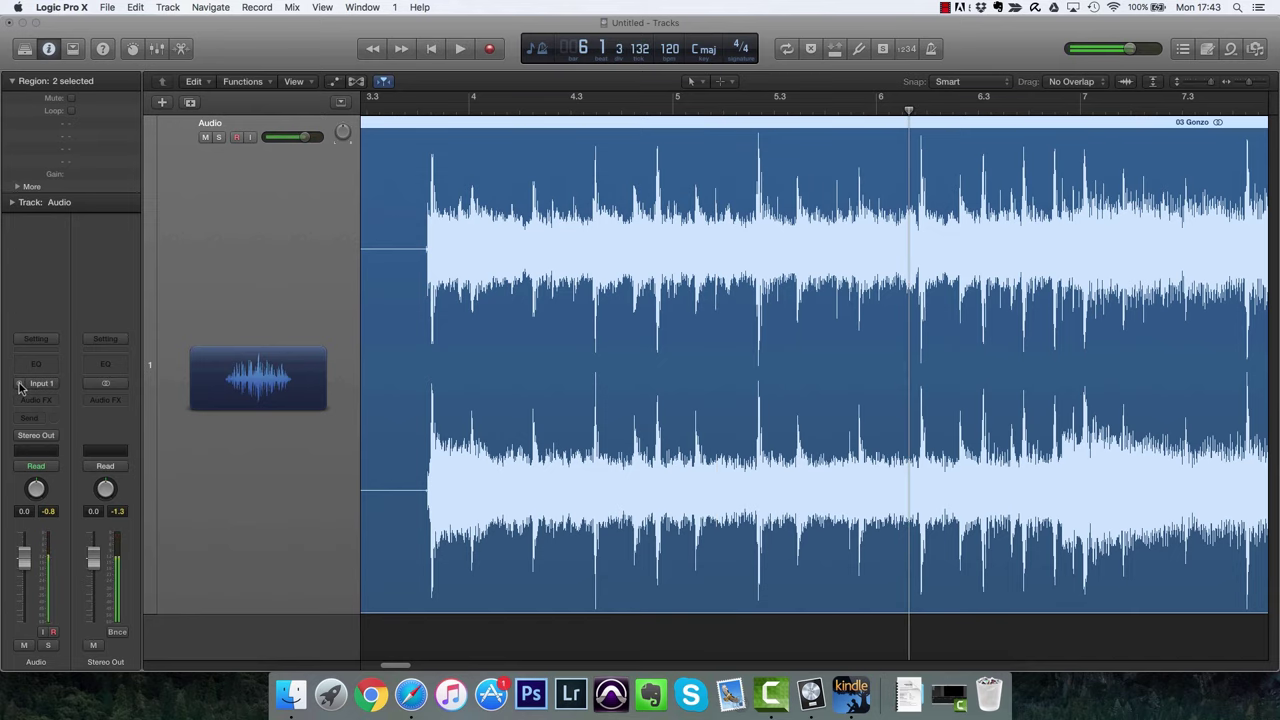
left_click(19, 384)
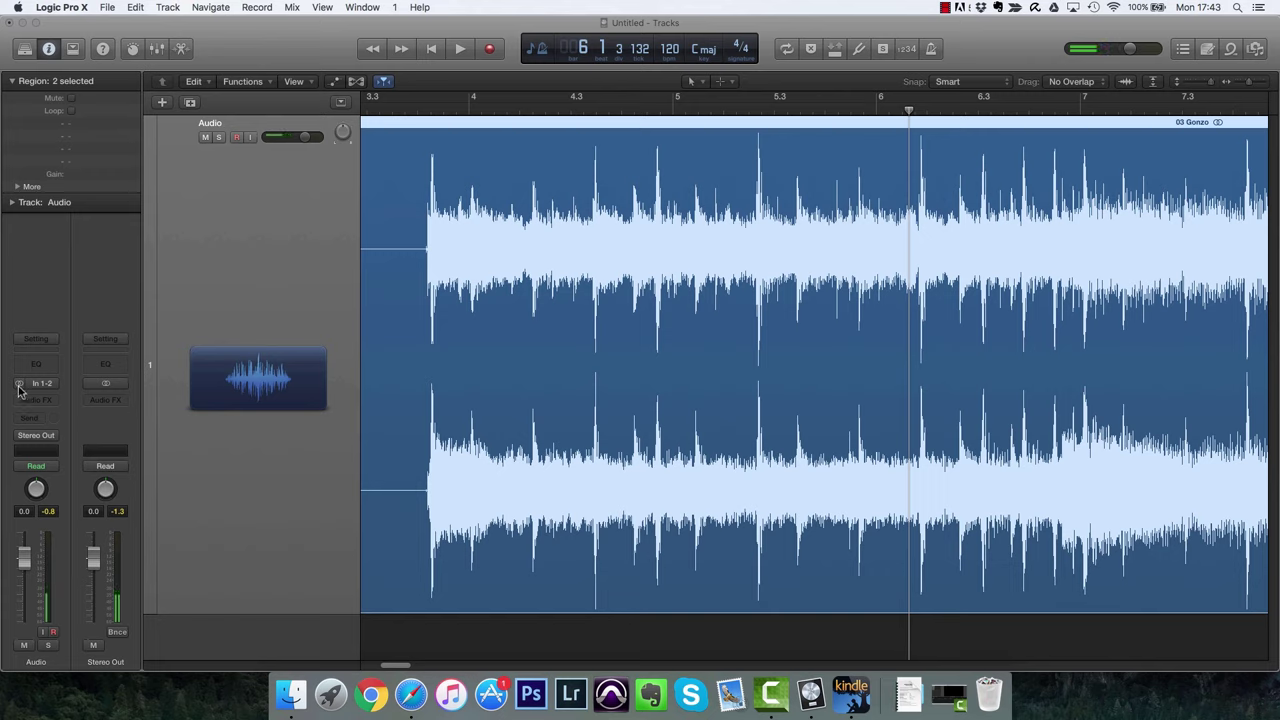
key("space")
key("space")
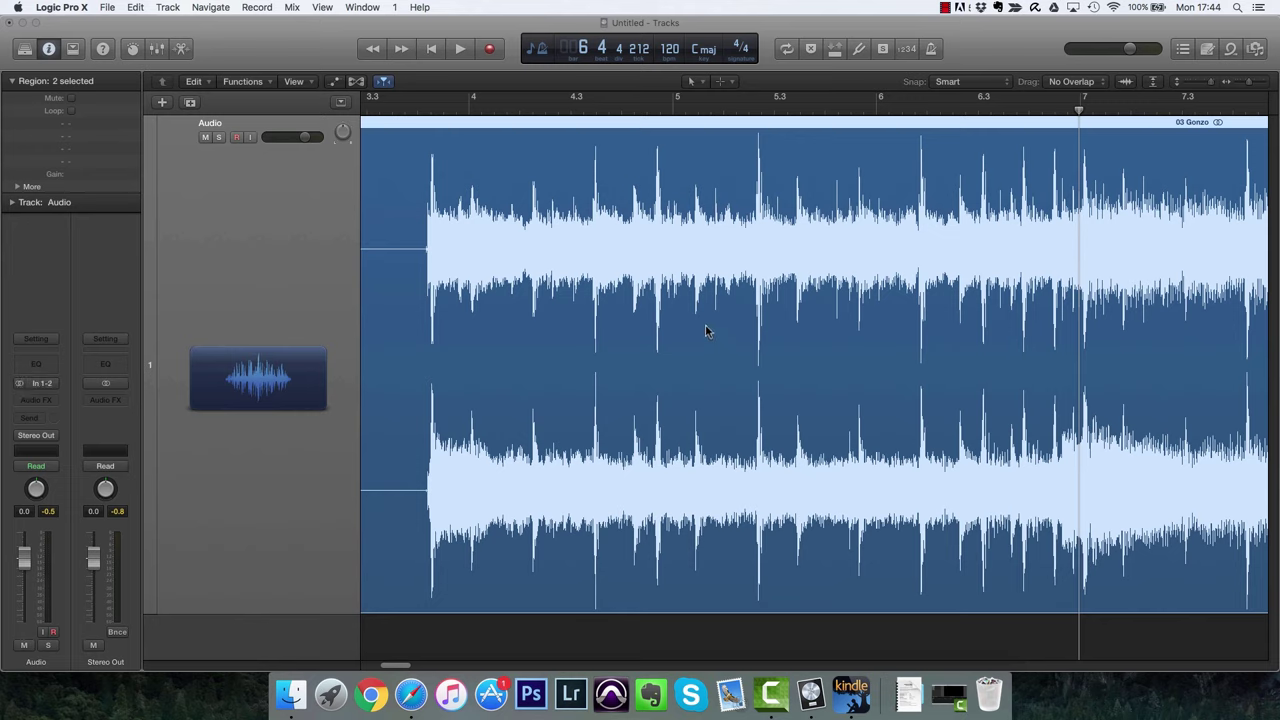
Delete the short Audio region together with its recorded file Untitled_1#05.aif, and move the Gonzo region to the start of the track.
key("z")
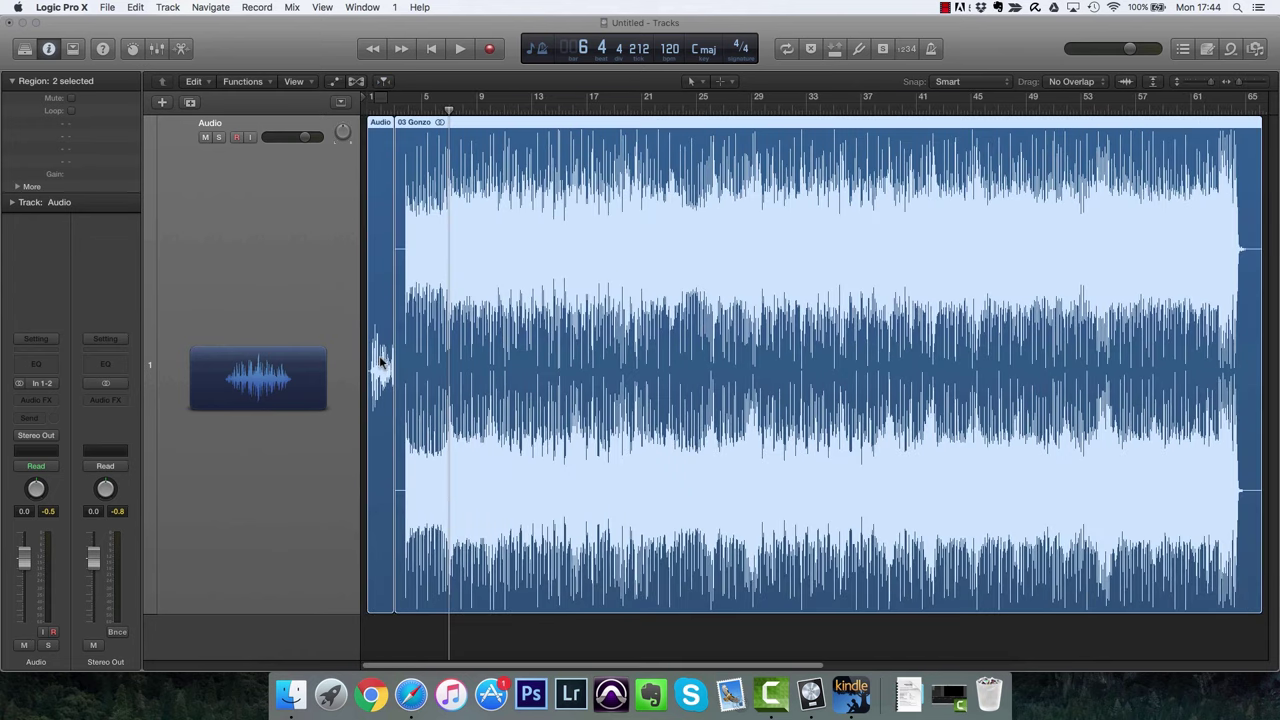
key("Delete")
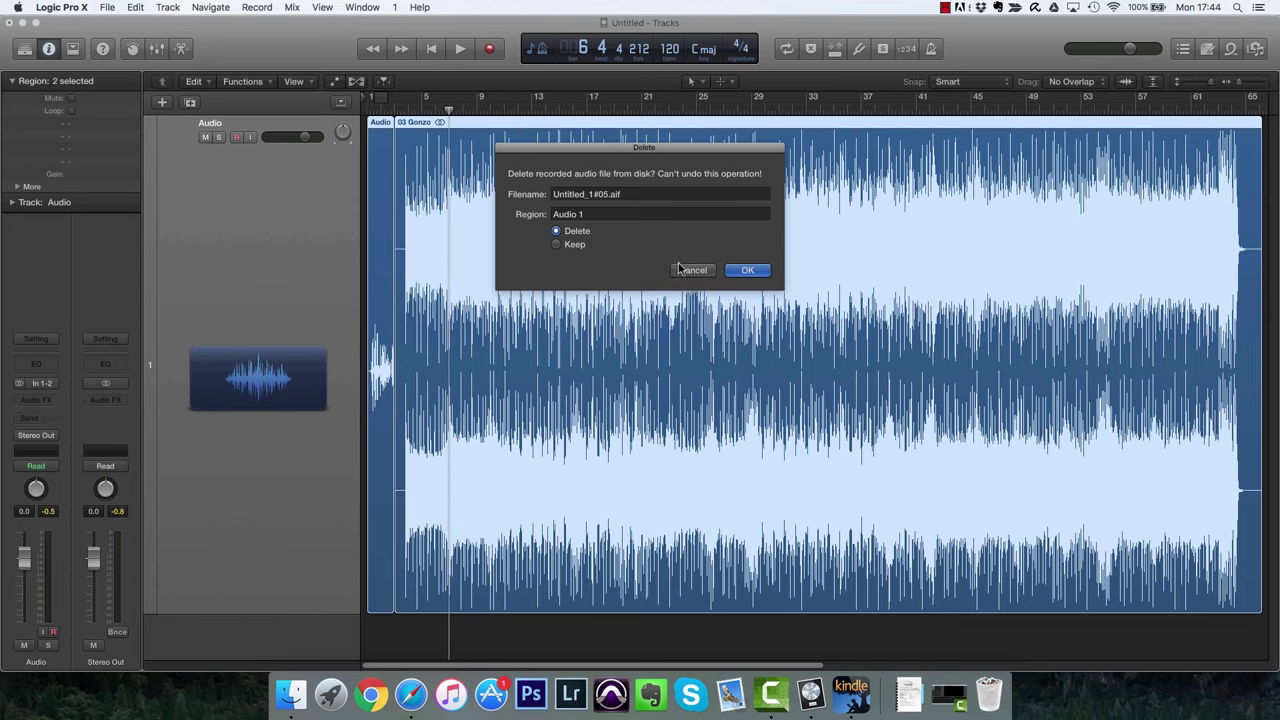
left_click(681, 269)
left_click(425, 632)
left_click(381, 480)
key("Delete")
left_click(747, 270)
left_click_drag(549, 355, 529, 353)
left_click_drag(674, 304, 611, 309)
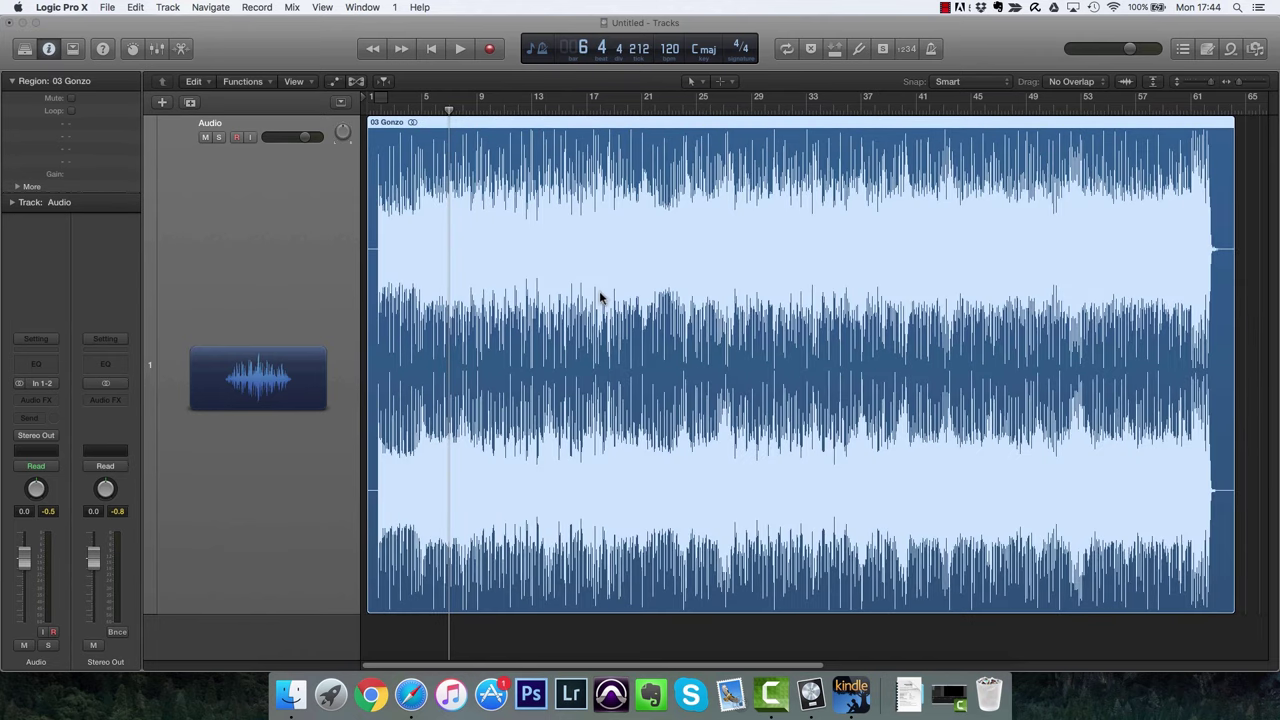
Try deleting a marquee selection from about bar 12 to bar 15 of the Gonzo region, and undo the deletion.
left_click(703, 84)
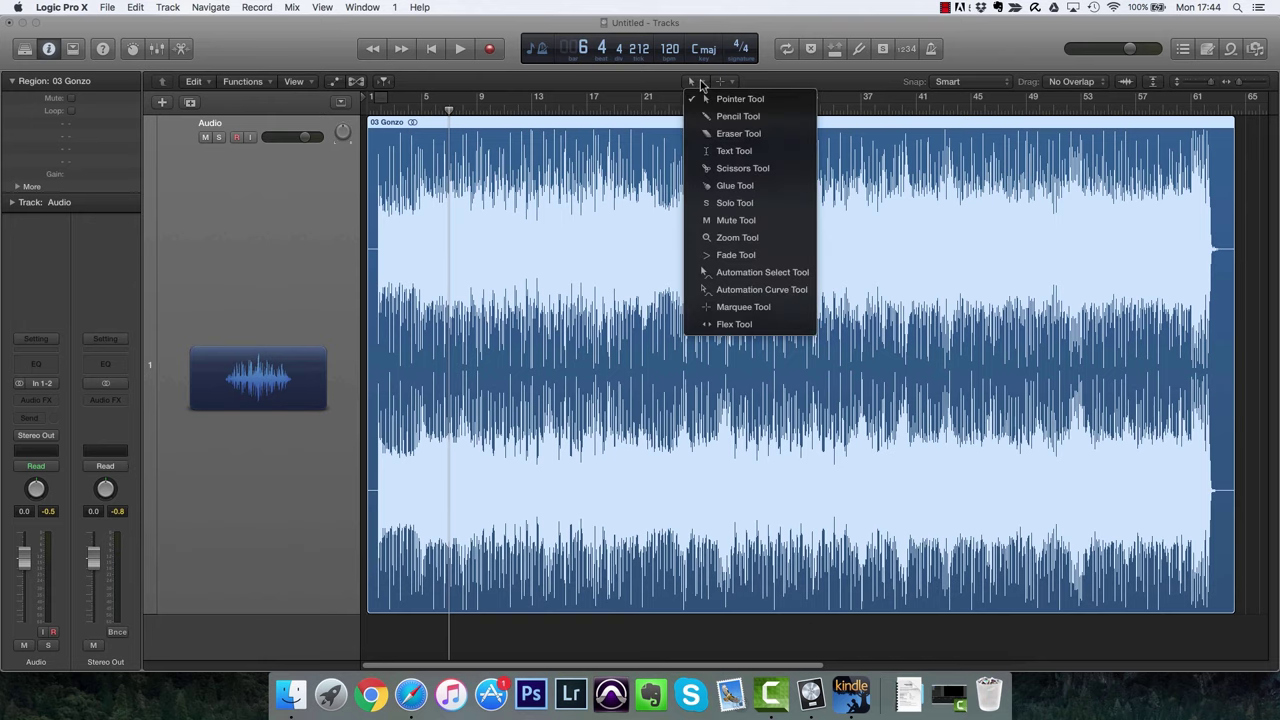
left_click(703, 85)
left_click(704, 84)
left_click(703, 103)
left_click(706, 84)
left_click(722, 98)
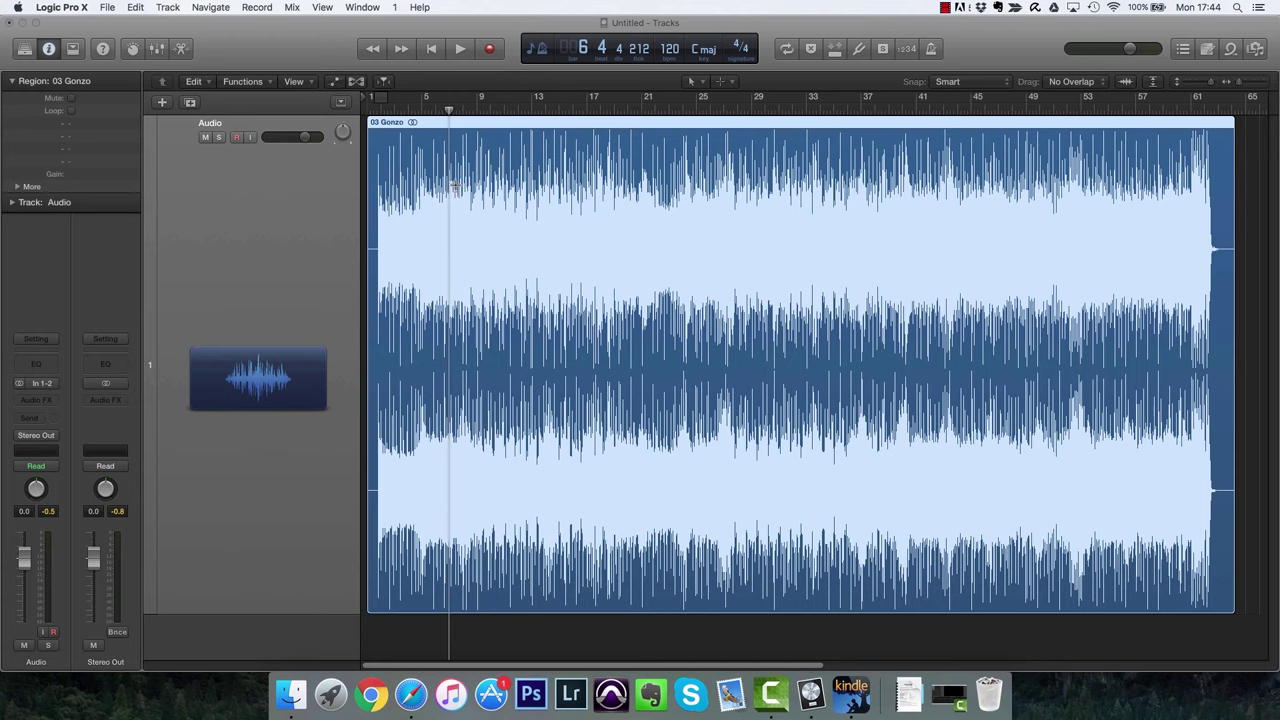
left_click_drag(517, 153, 563, 163)
key("Delete")
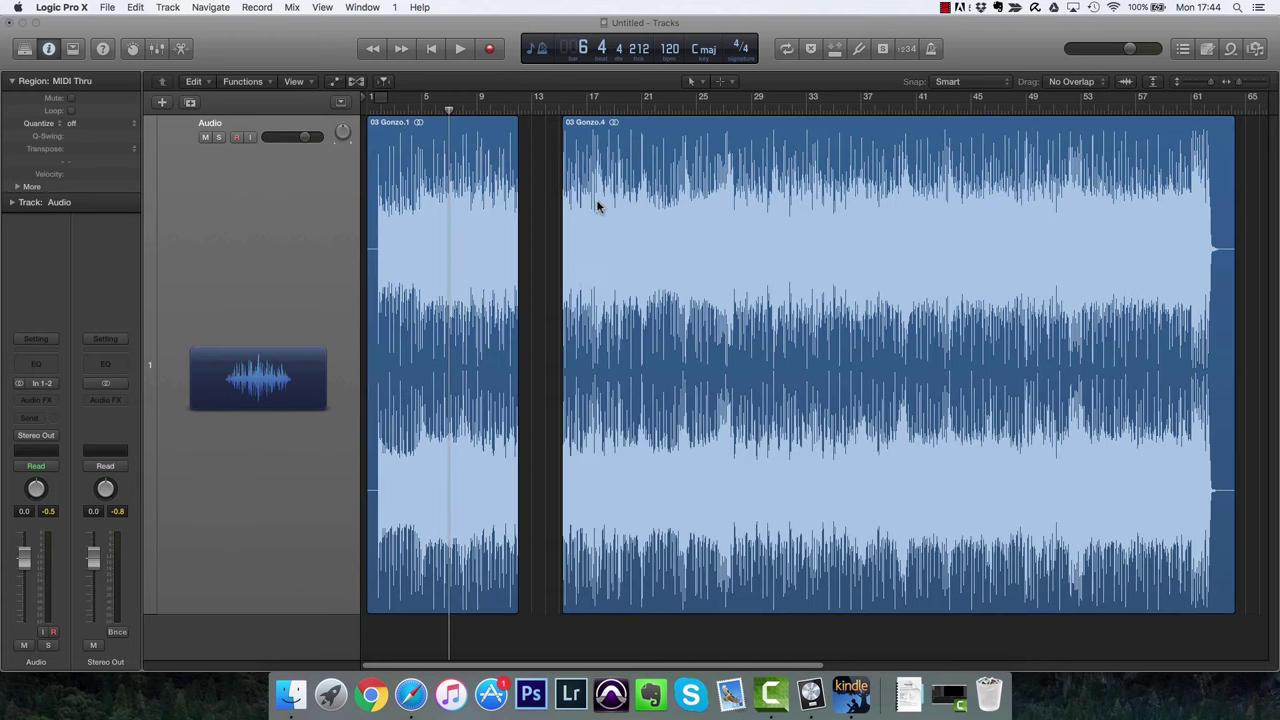
key("super+z")
key("super+z")
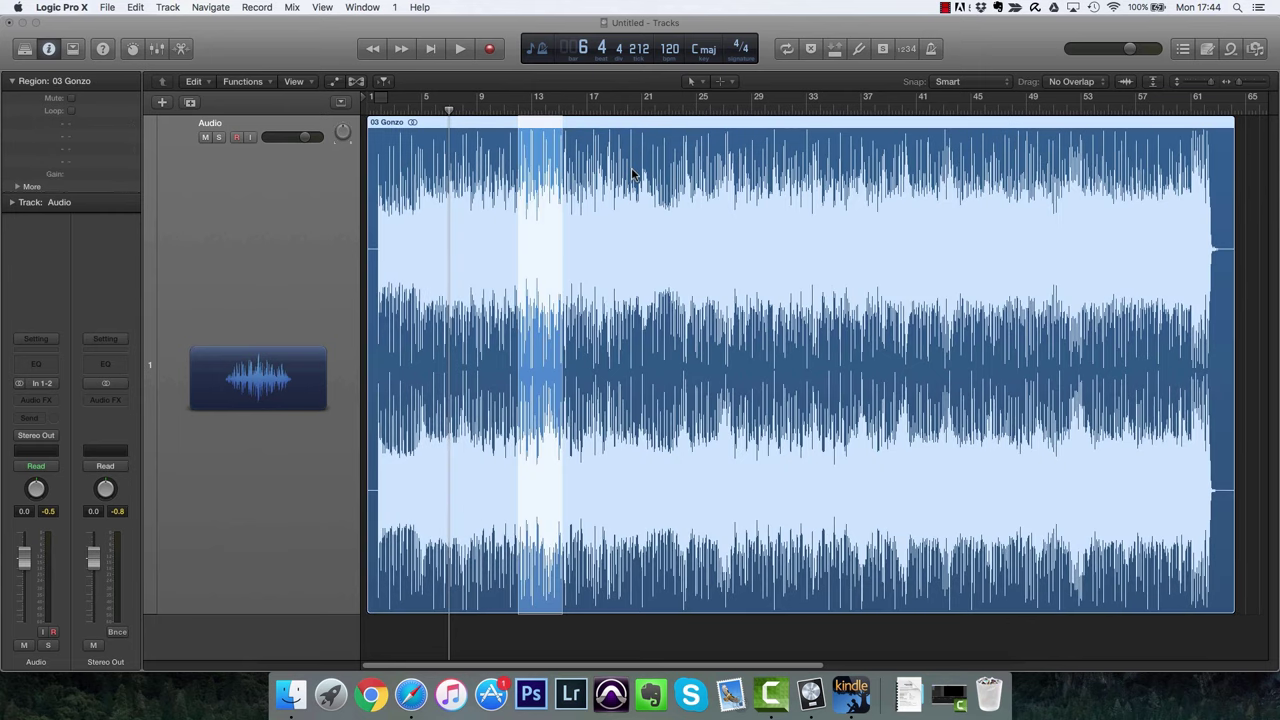
Show track automation and draw a freehand volume curve across the Gonzo region with the Pencil Tool.
left_click(688, 87)
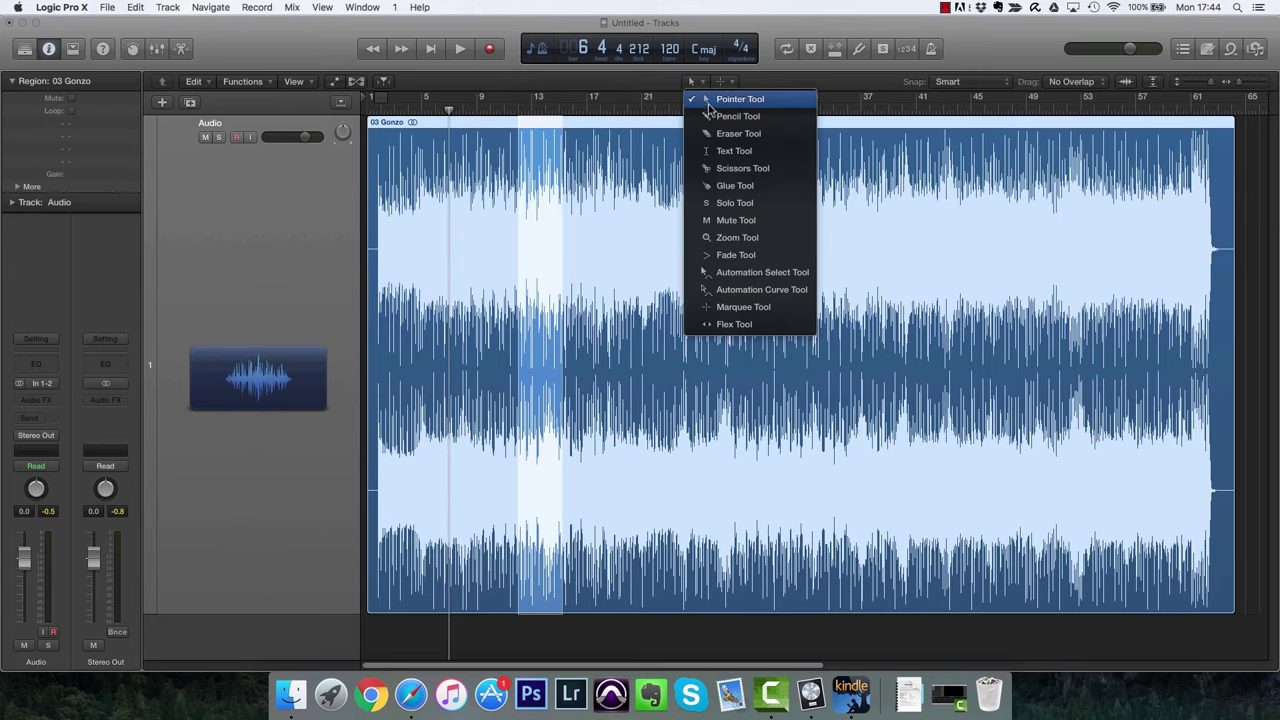
left_click(713, 117)
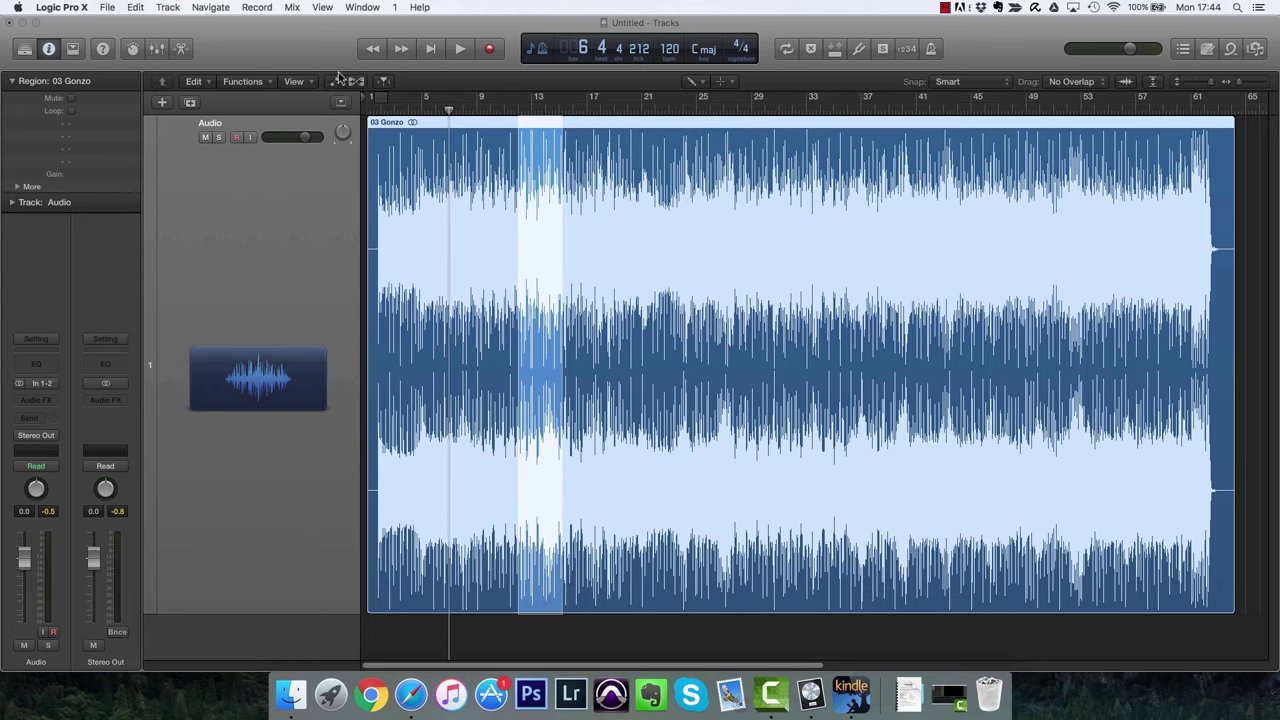
left_click(336, 83)
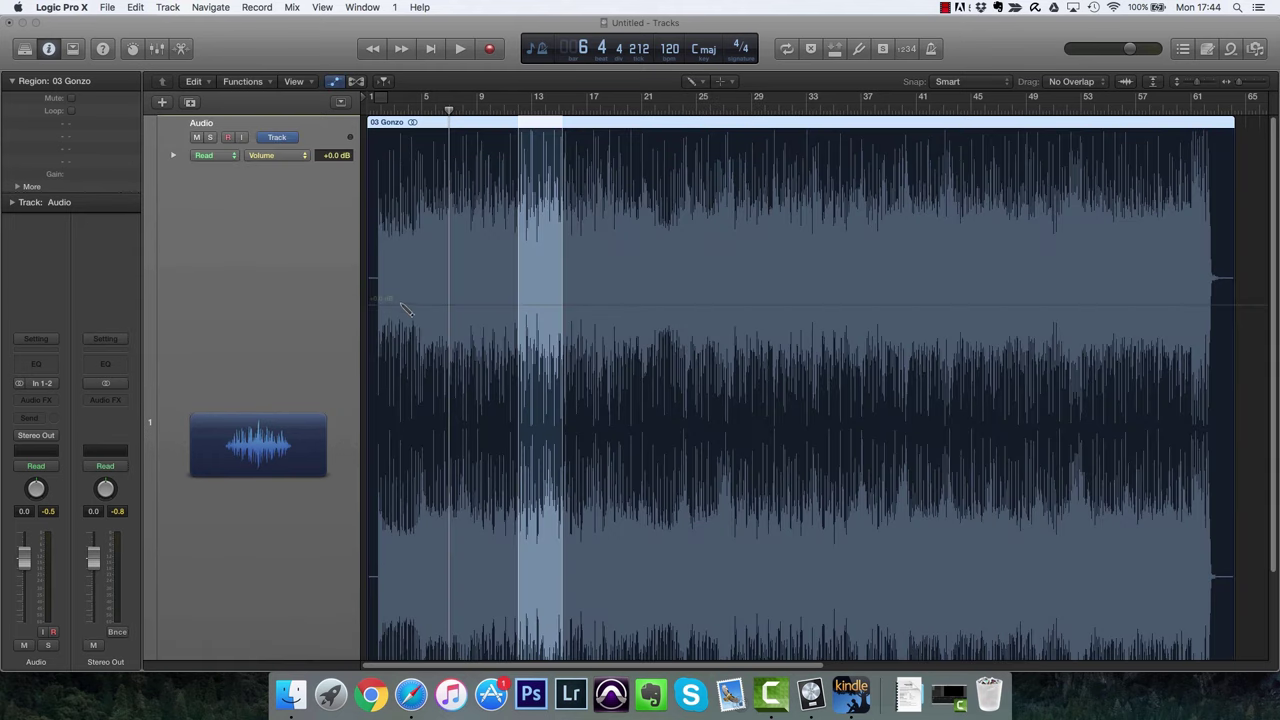
left_click(428, 290)
mouse_move(435, 292)
left_mouse_down()
mouse_move(502, 312)
mouse_move(537, 287)
mouse_move(652, 309)
mouse_move(694, 280)
left_mouse_up()
mouse_move(765, 352)
left_mouse_down()
mouse_move(843, 388)
mouse_move(877, 368)
left_mouse_up()
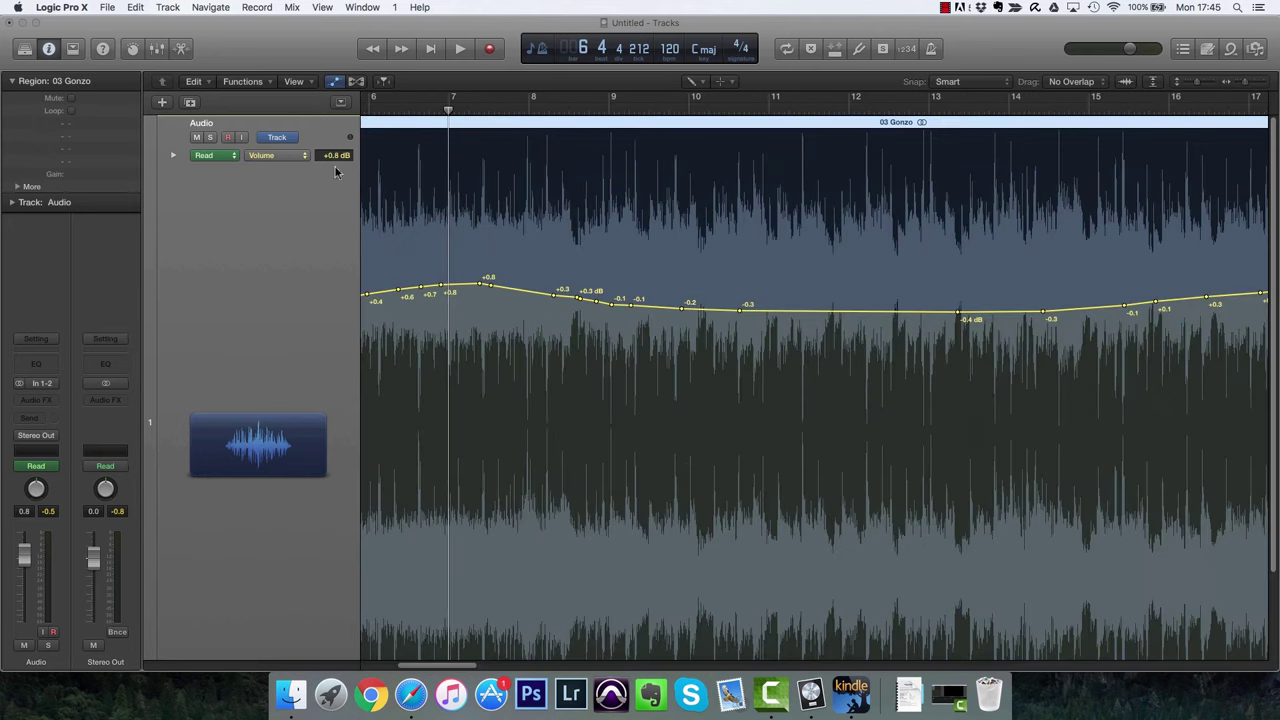
Erase all drawn volume automation points on the Audio track with the Eraser Tool.
left_click(338, 81)
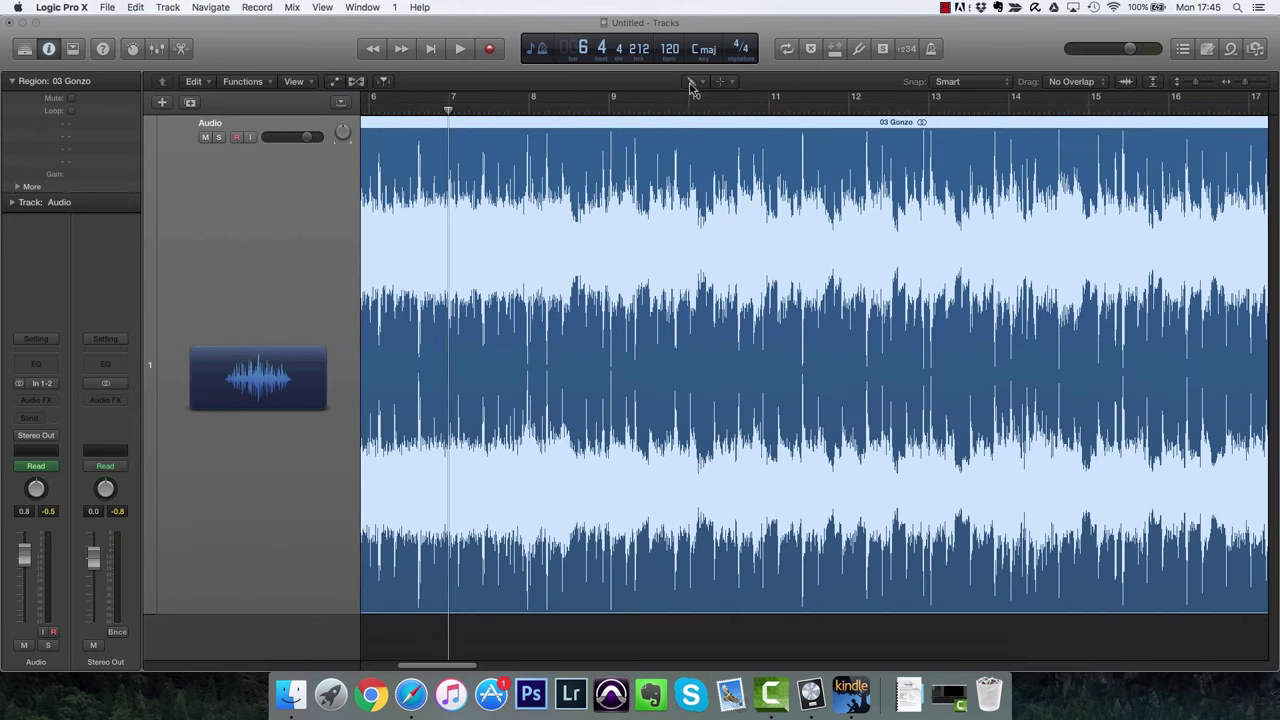
left_click(692, 86)
left_click(705, 131)
left_click(335, 82)
left_click_drag(473, 279, 990, 296)
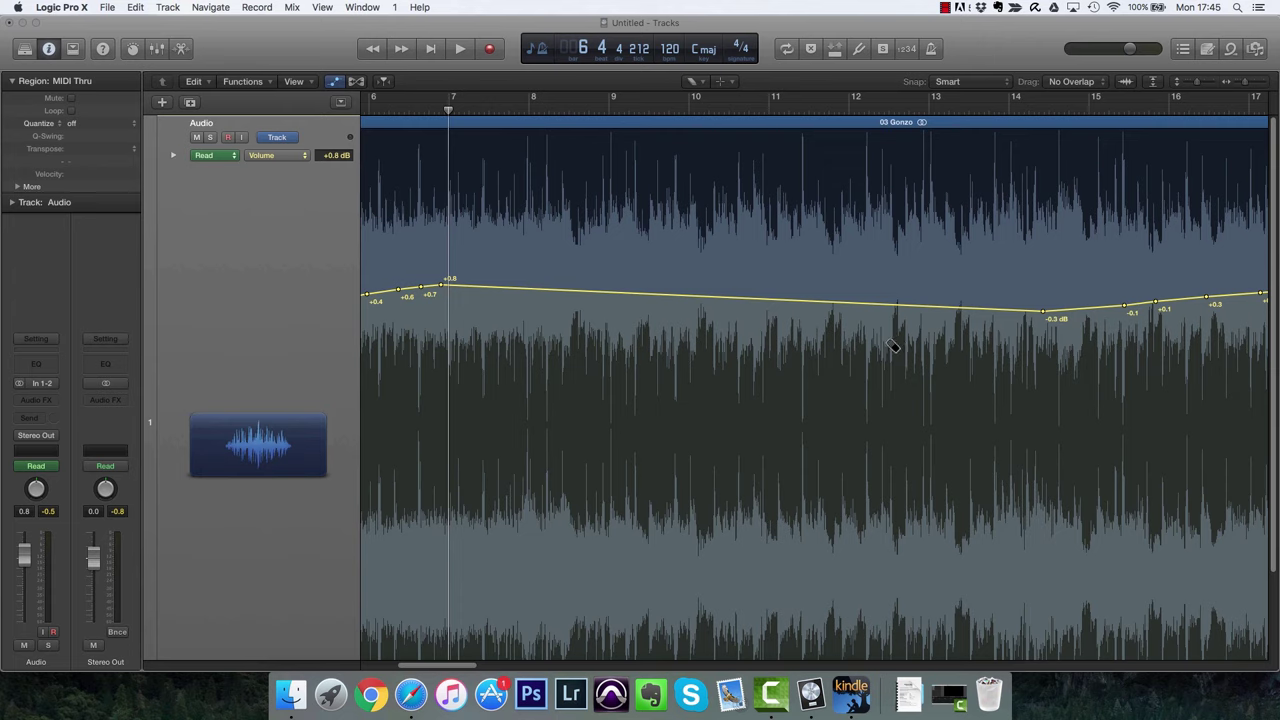
scroll(893, 346, "down", 10)
left_click_drag(627, 374, 384, 329)
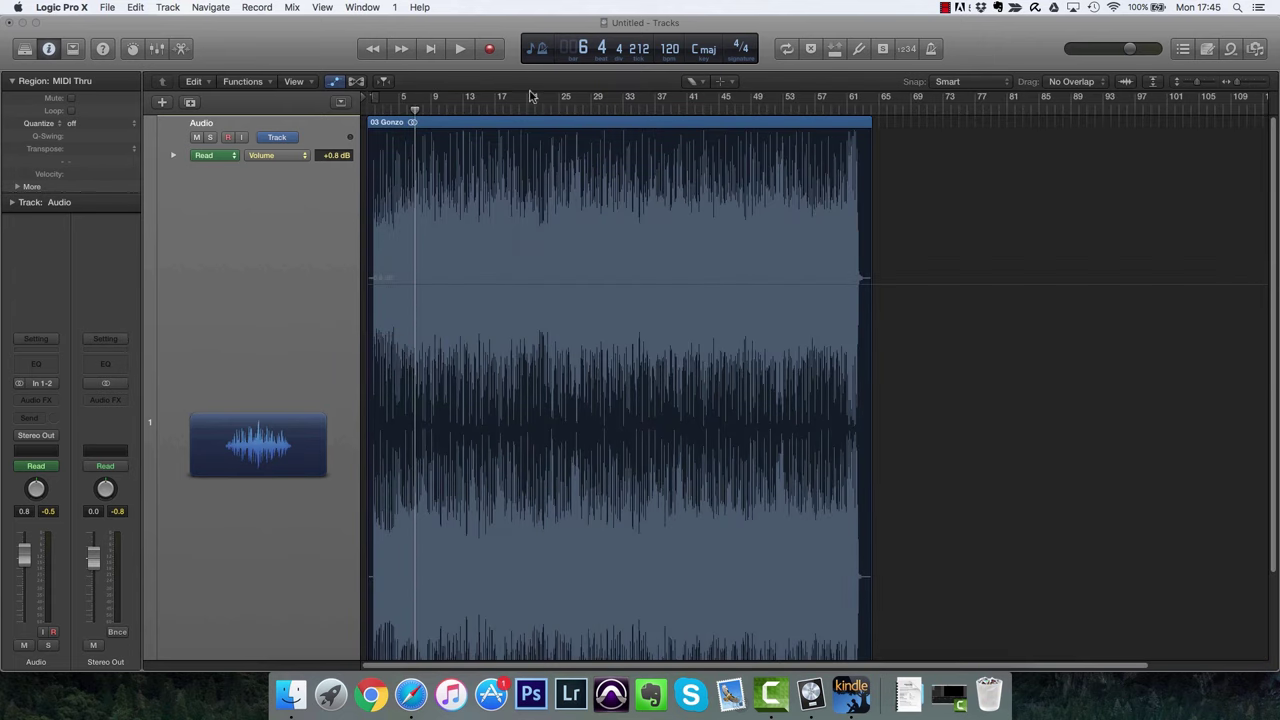
Rename the 03 Gonzo region as Music with the Text Tool.
left_click(692, 82)
left_click(722, 149)
left_click(650, 200)
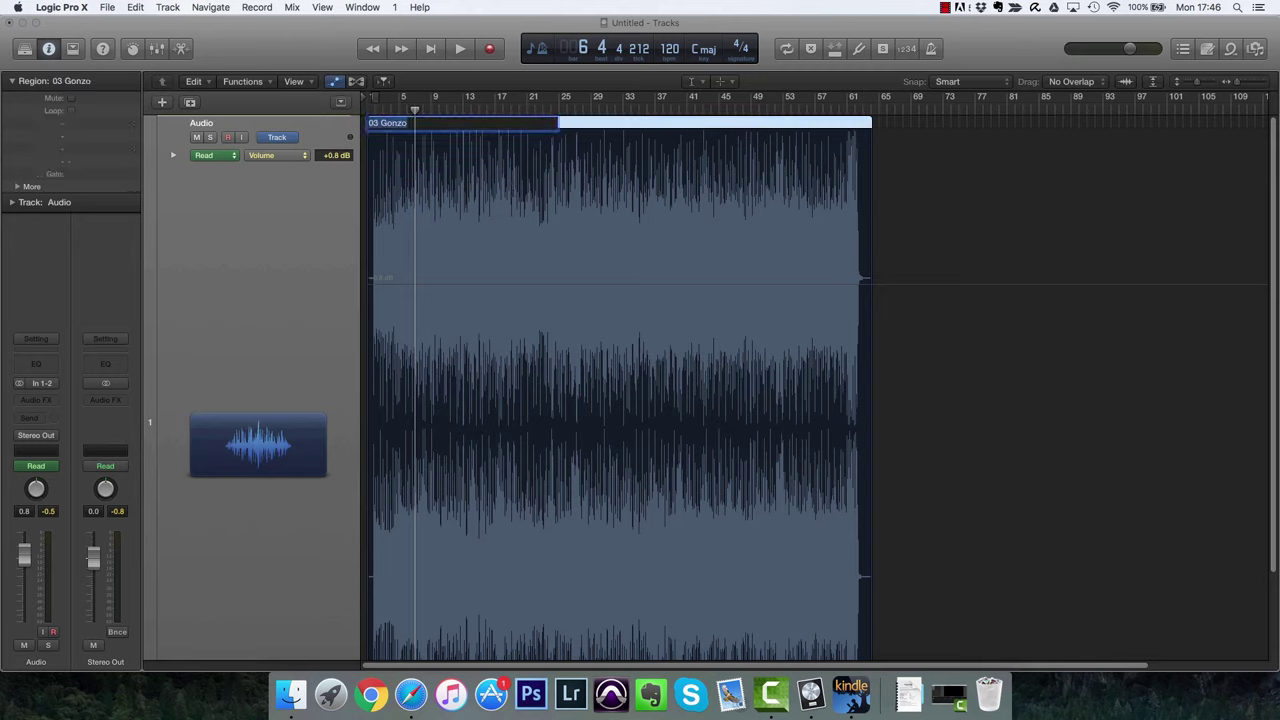
type("Music")
key("Return")
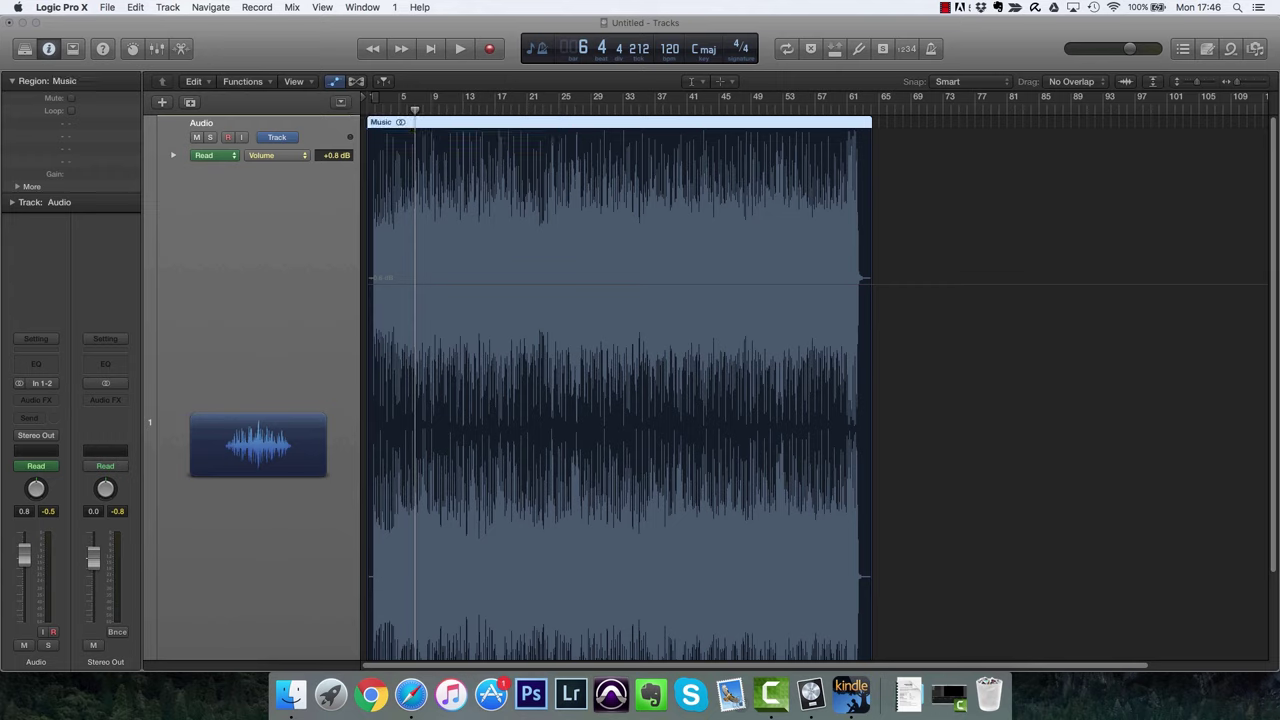
Hide the track automation and split the Music region at bar 14 and about bar 25 with the Scissors Tool.
left_click(690, 82)
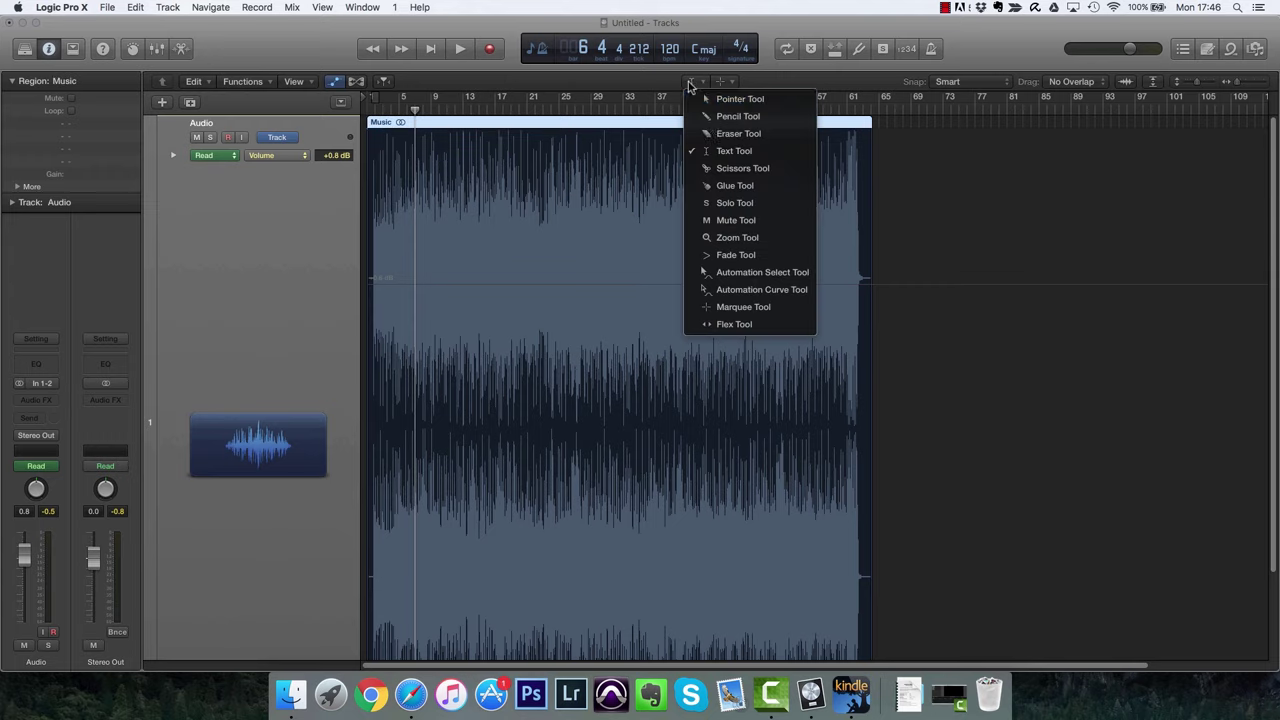
left_click(735, 172)
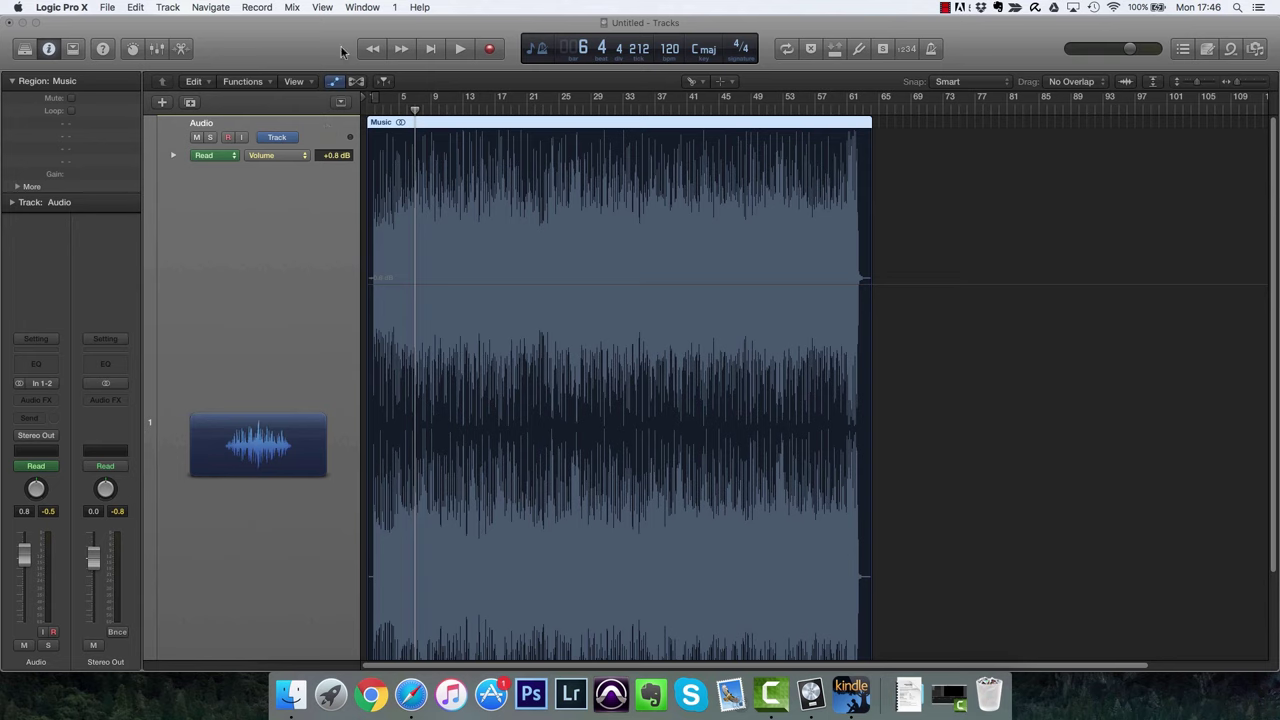
left_click(335, 84)
left_click(471, 208)
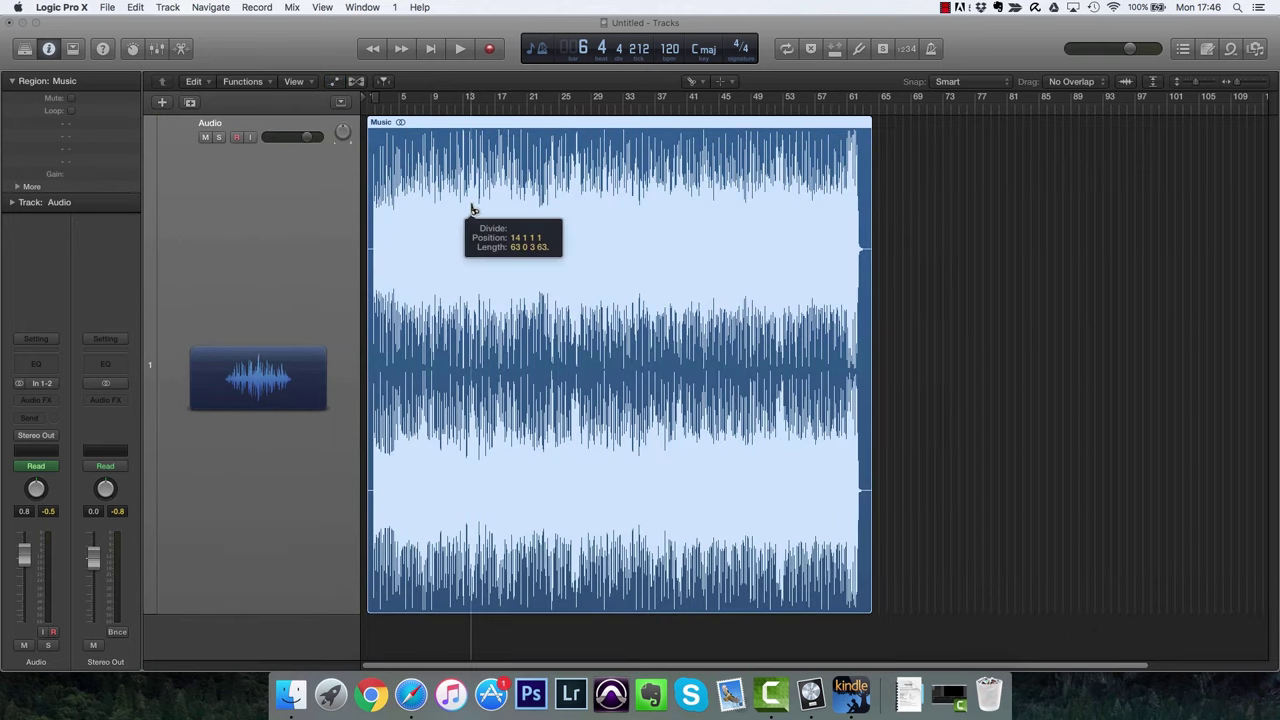
left_click(559, 212)
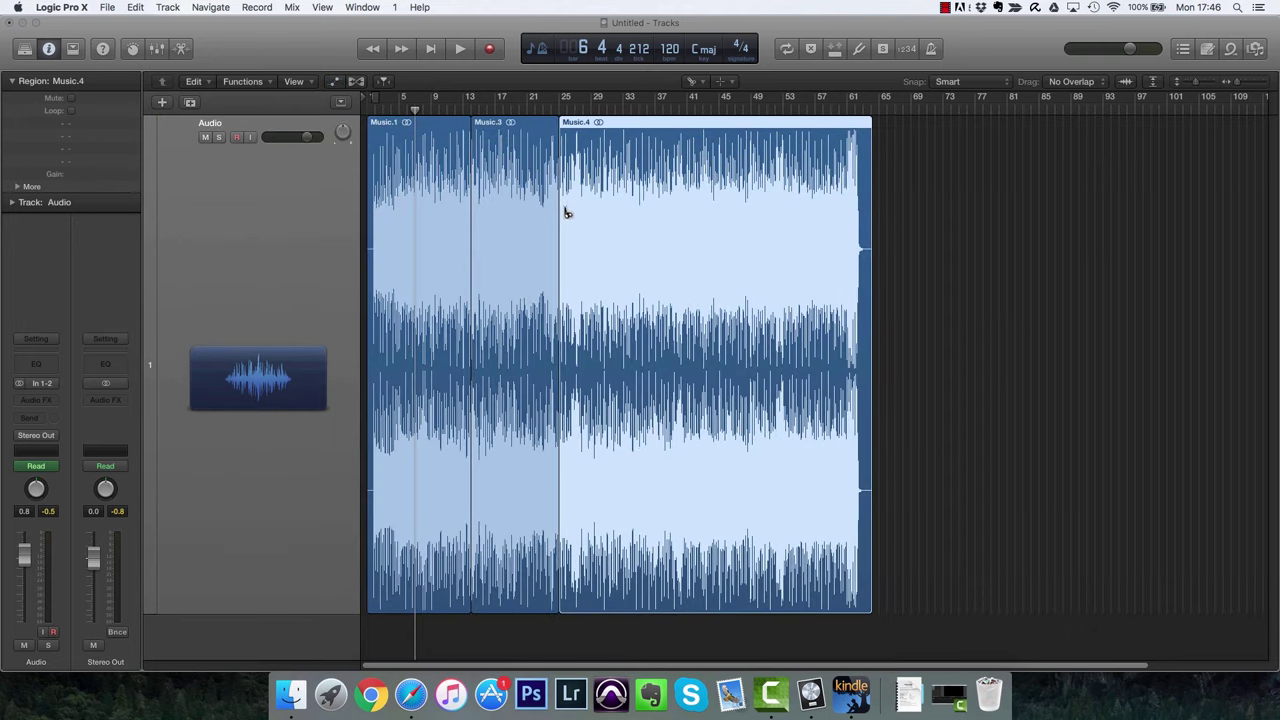
key("a")
key("a")
Move the last Music region to about bar 38 and the middle one to about bar 22 with the Pointer Tool.
left_click(691, 81)
left_click(730, 97)
left_click_drag(618, 285, 720, 283)
left_click_drag(550, 280, 580, 285)
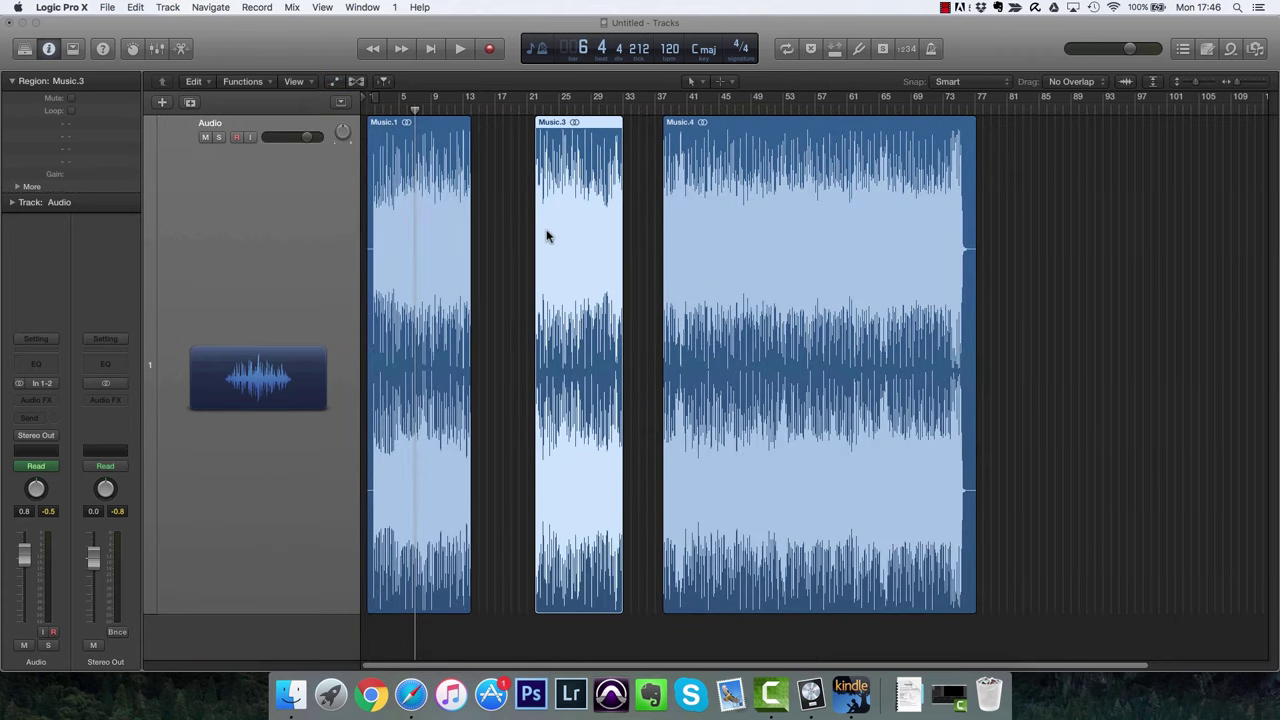
Bring the last two Music regions together end to end and shift both about half a bar earlier.
left_click(700, 84)
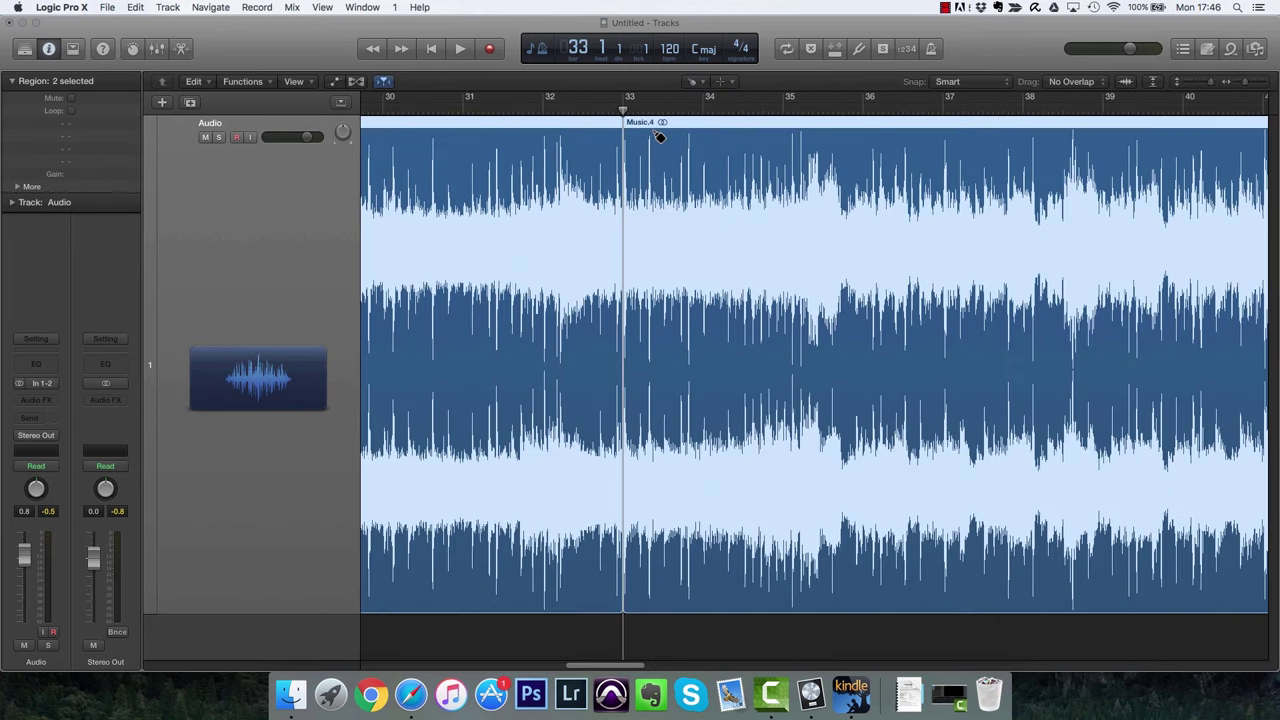
left_click(689, 84)
left_click(701, 97)
left_click_drag(561, 252, 514, 259)
left_click(669, 250)
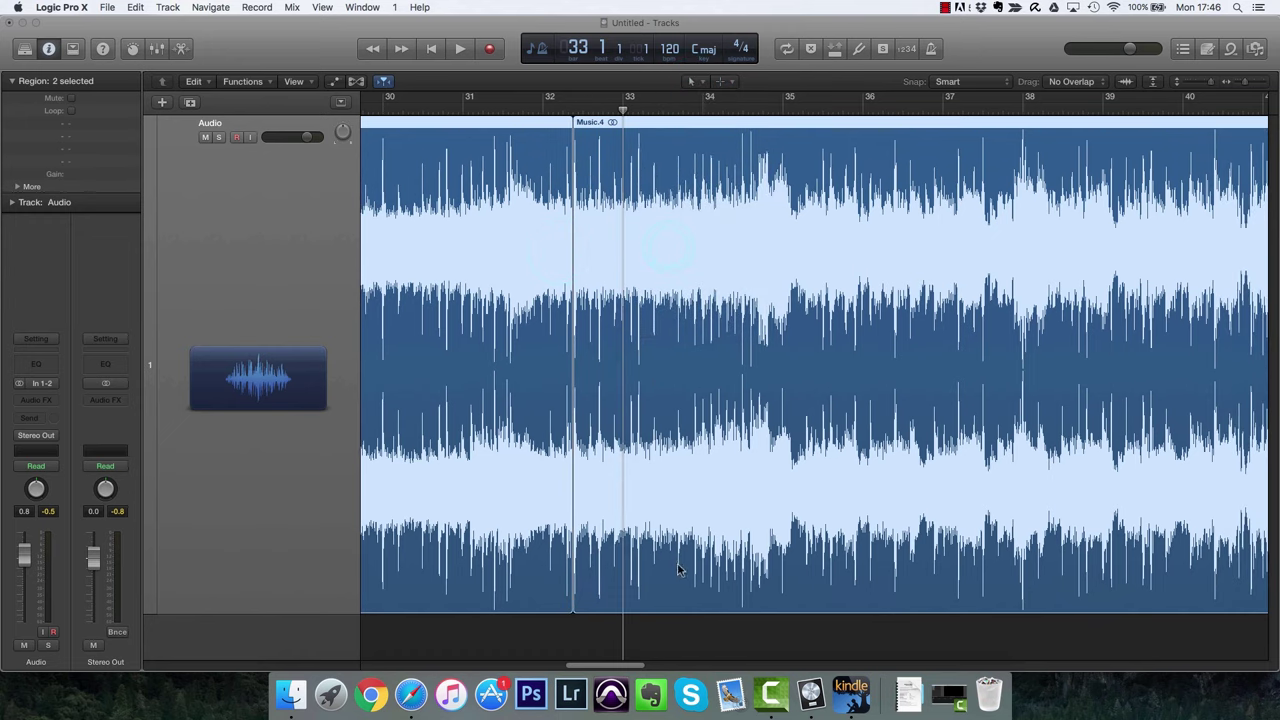
left_click(705, 642)
left_click_drag(725, 507, 720, 463)
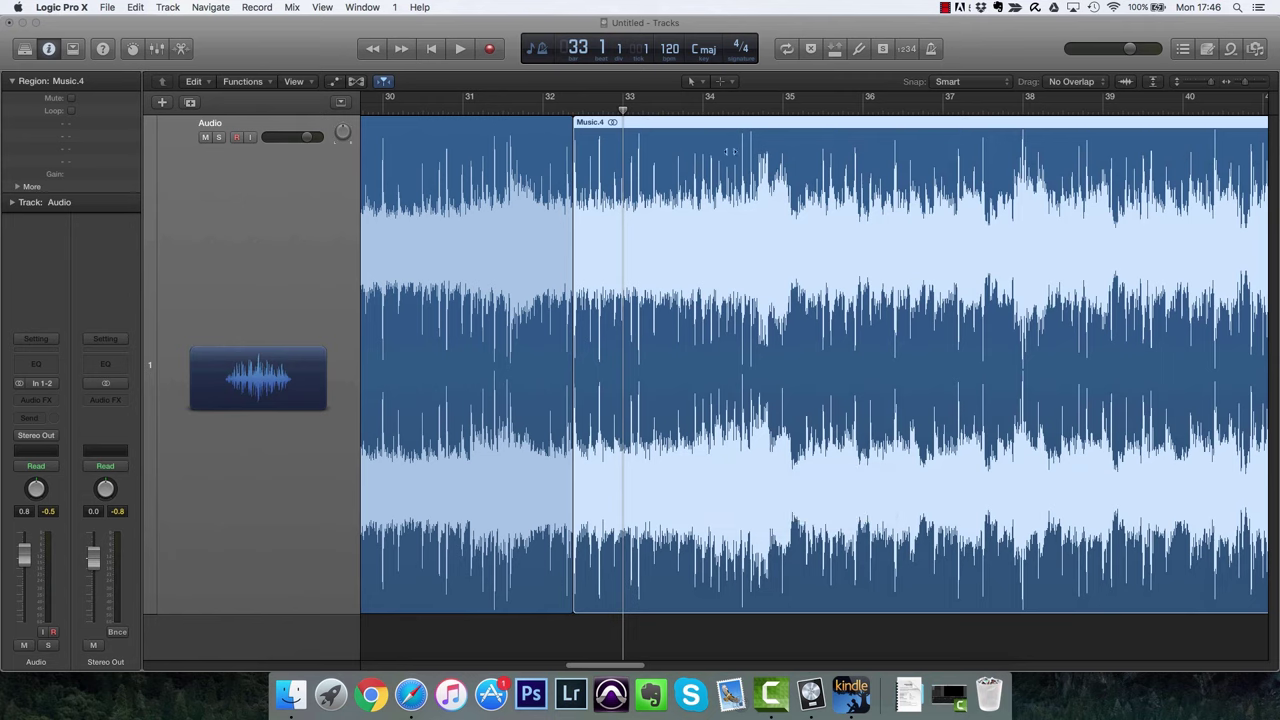
Join the two adjoining Music regions into one with the Glue Tool.
left_click(697, 83)
left_click(752, 180)
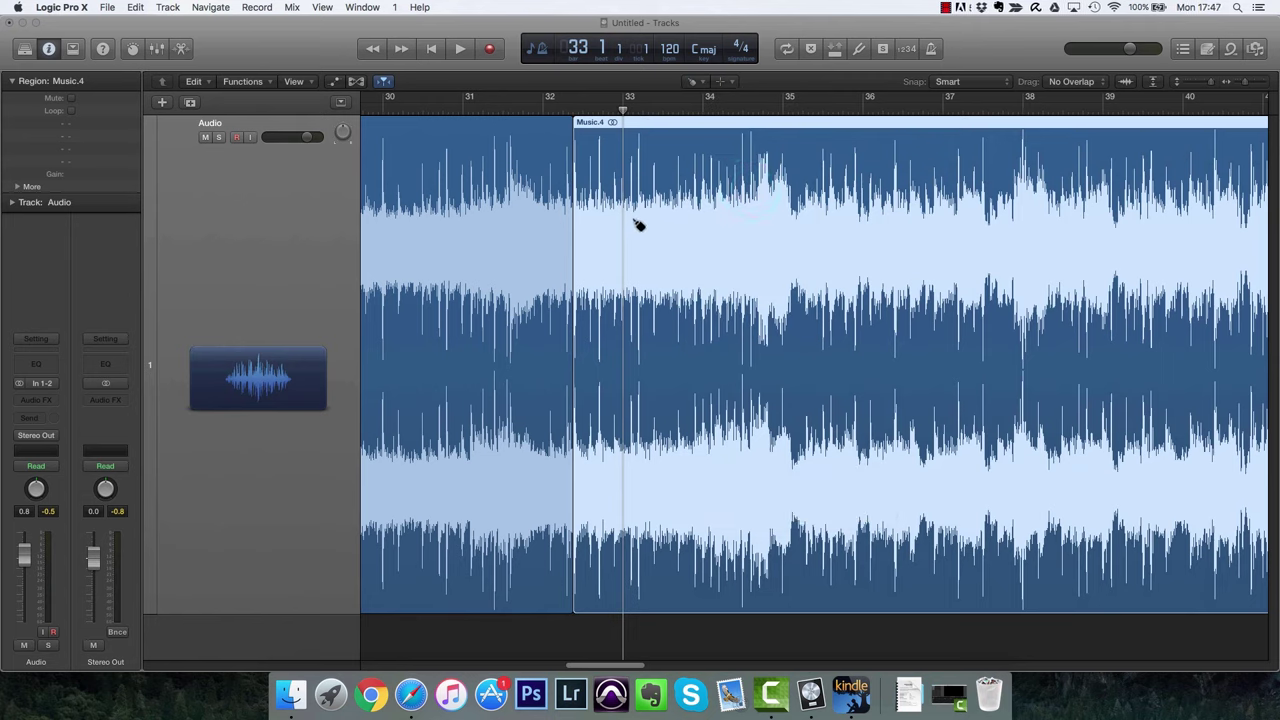
left_click(553, 237)
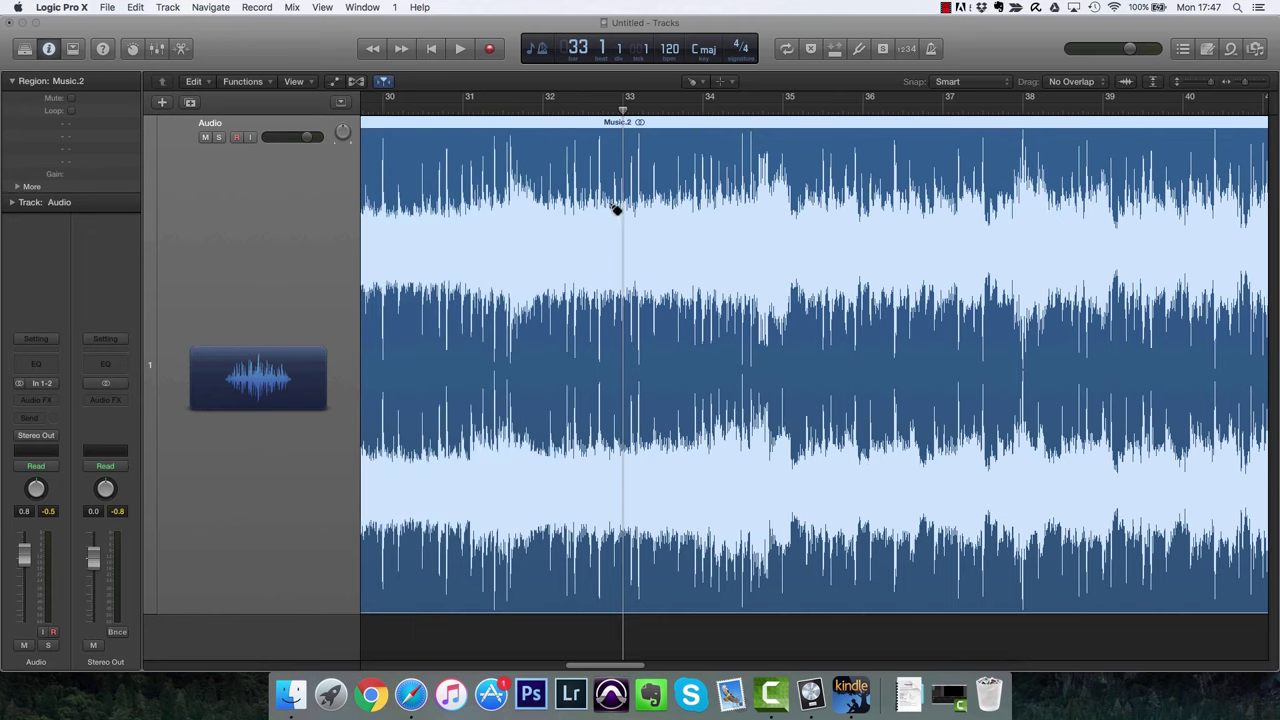
key("super+Left")
key("super+Left")
key("super+Left")
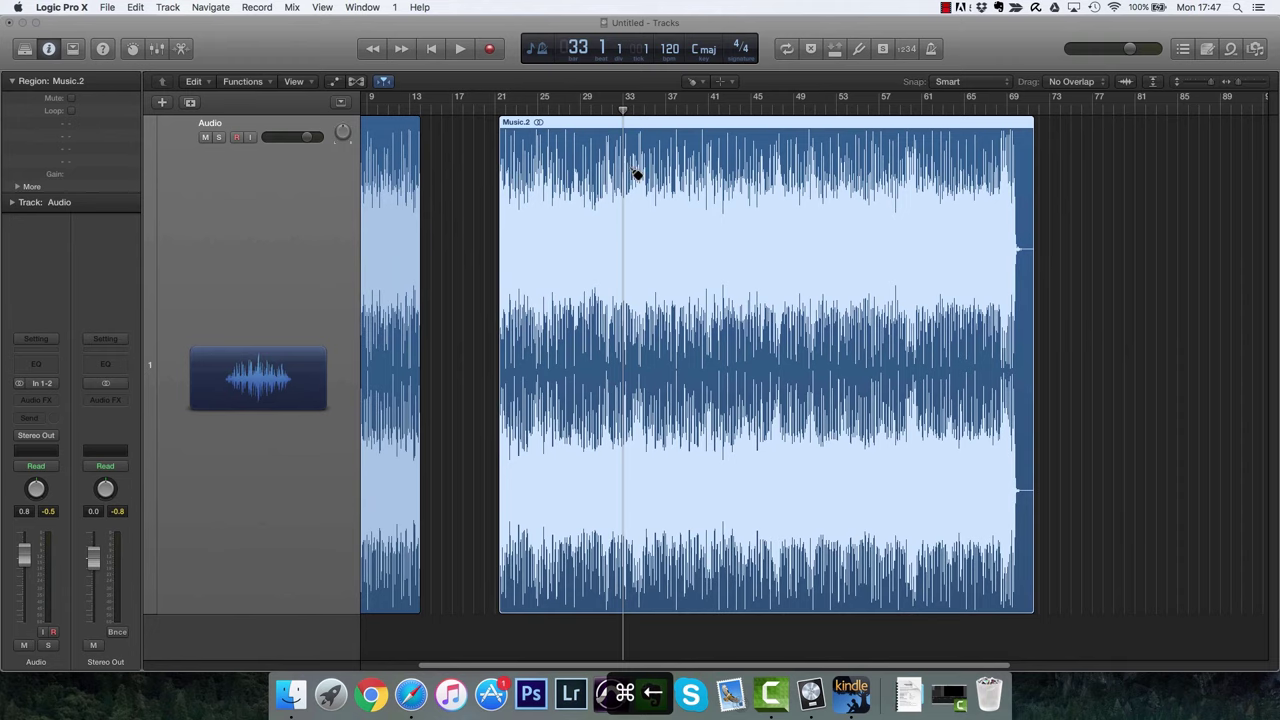
Join the first Music region and the separated Music.2 region with the Glue Tool, creating a new audio file.
left_click(401, 203)
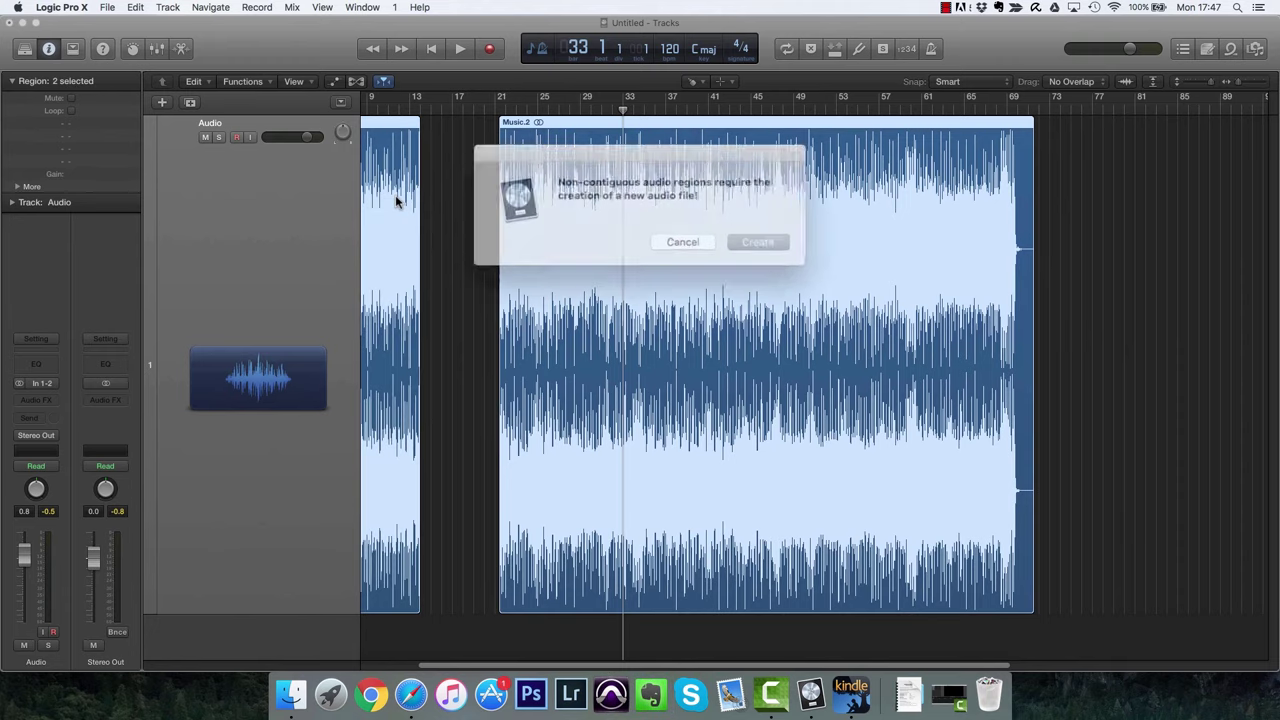
left_click(728, 238)
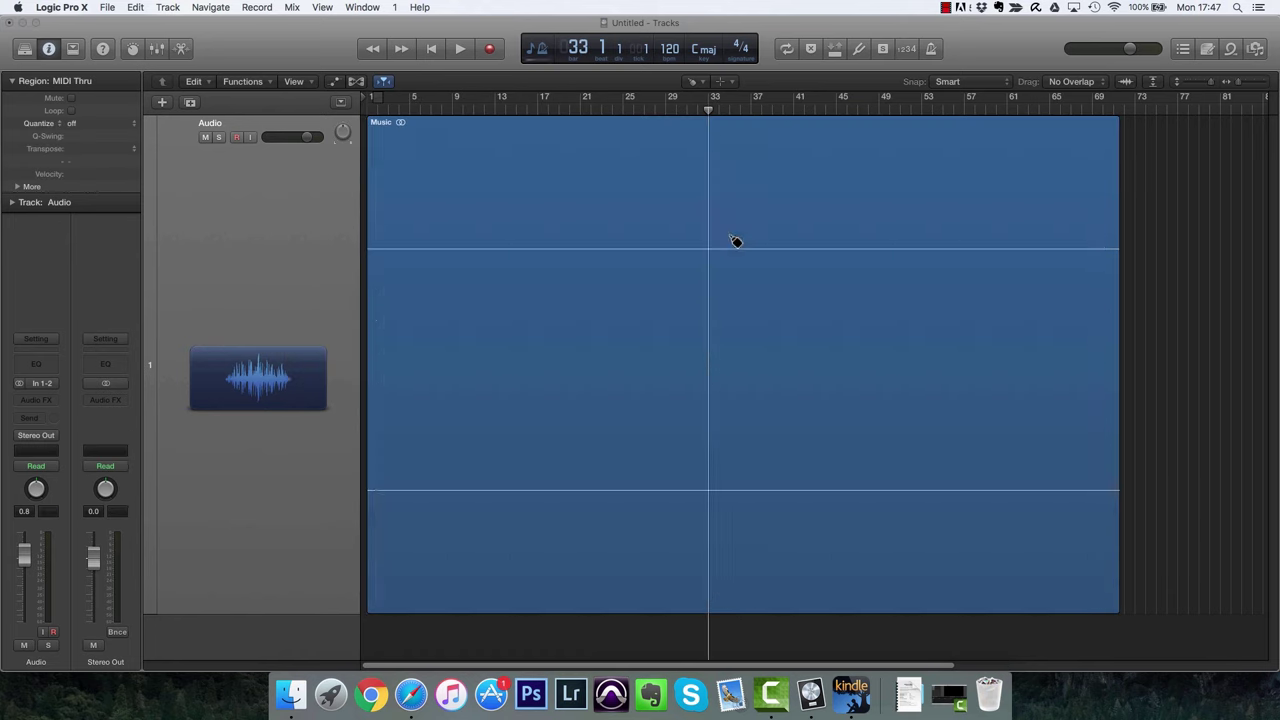
Solo the joined Music region with the Solo Tool.
left_click(701, 86)
left_click(720, 204)
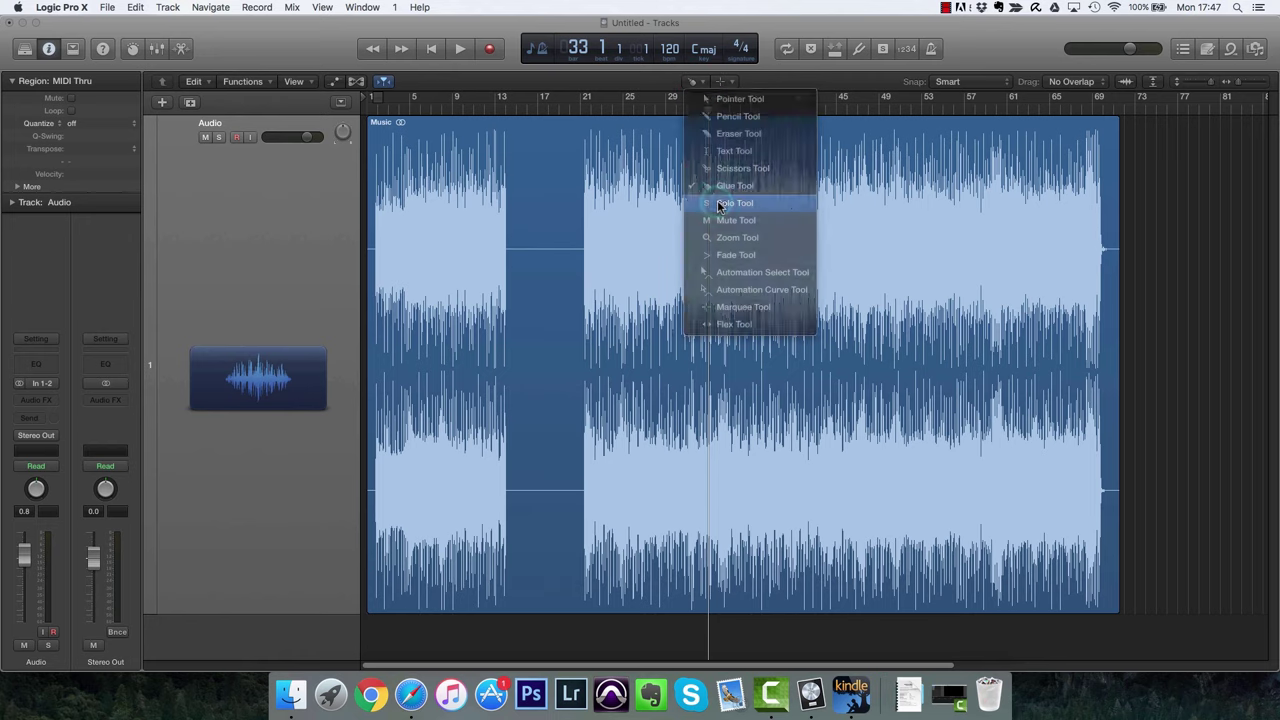
left_click(641, 251)
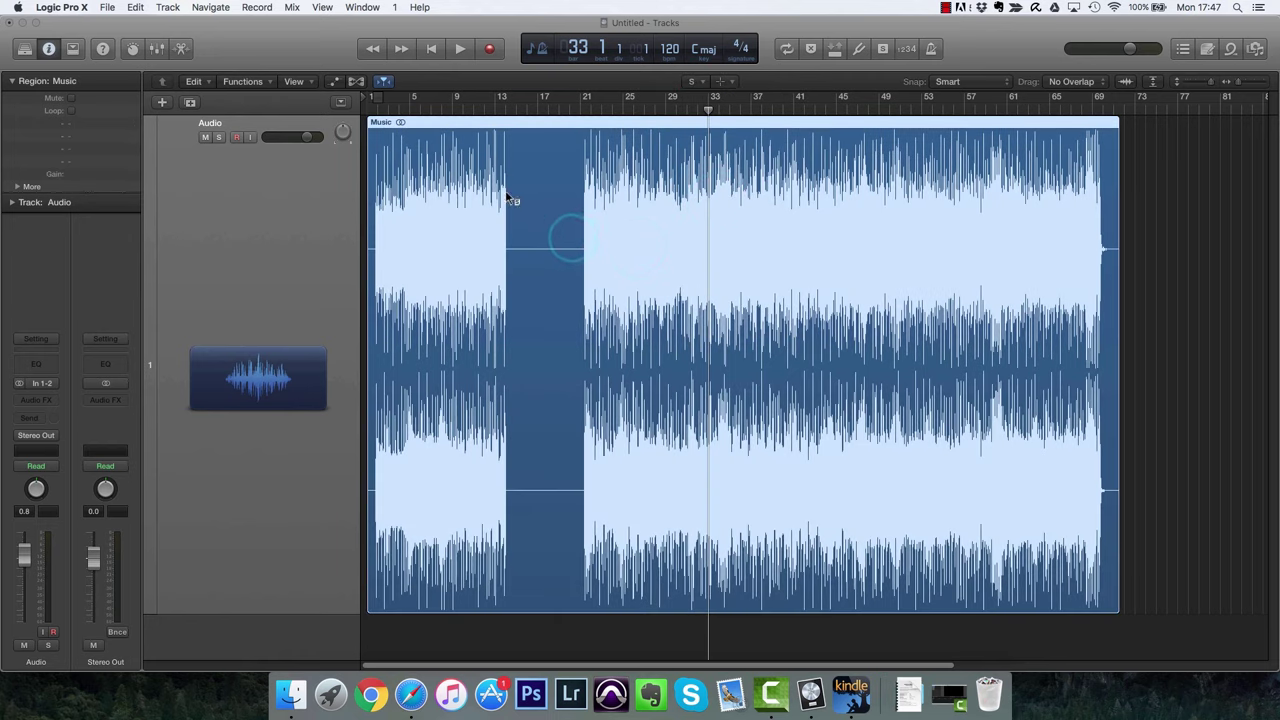
double_click(491, 178)
double_click(510, 192)
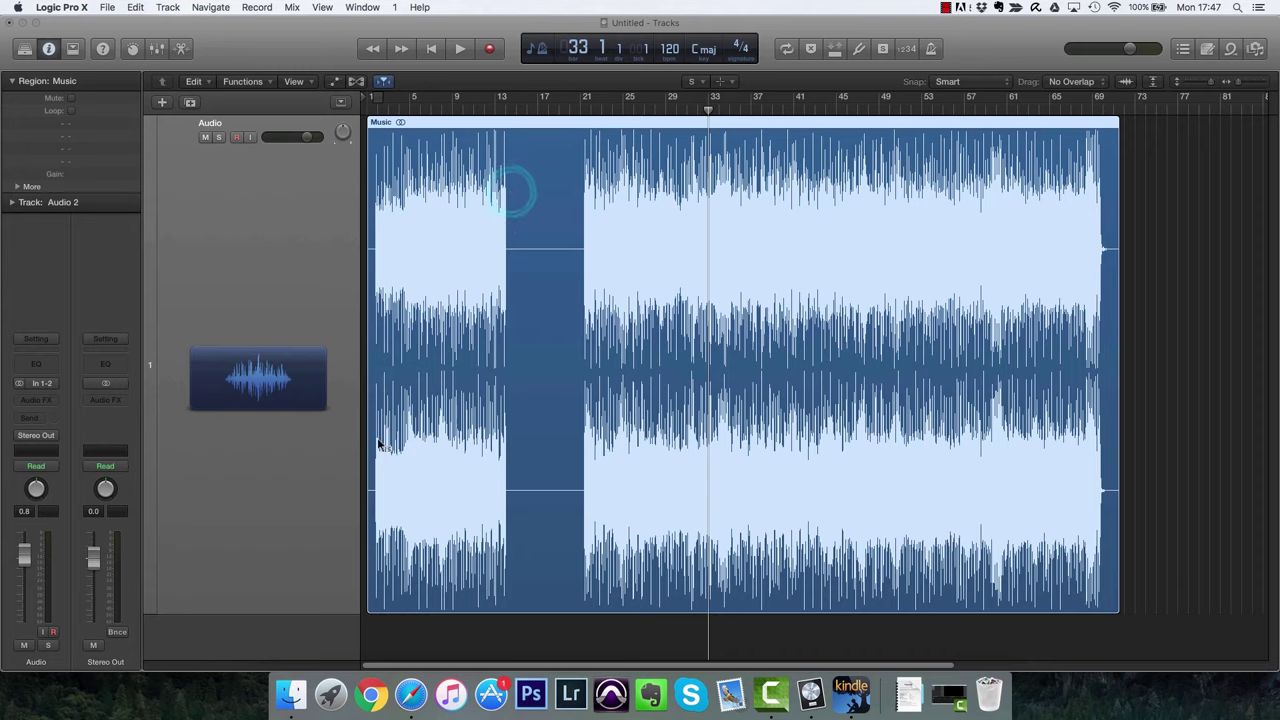
Add a second audio track and record a take of about one and a half bars from the project start.
double_click(238, 652)
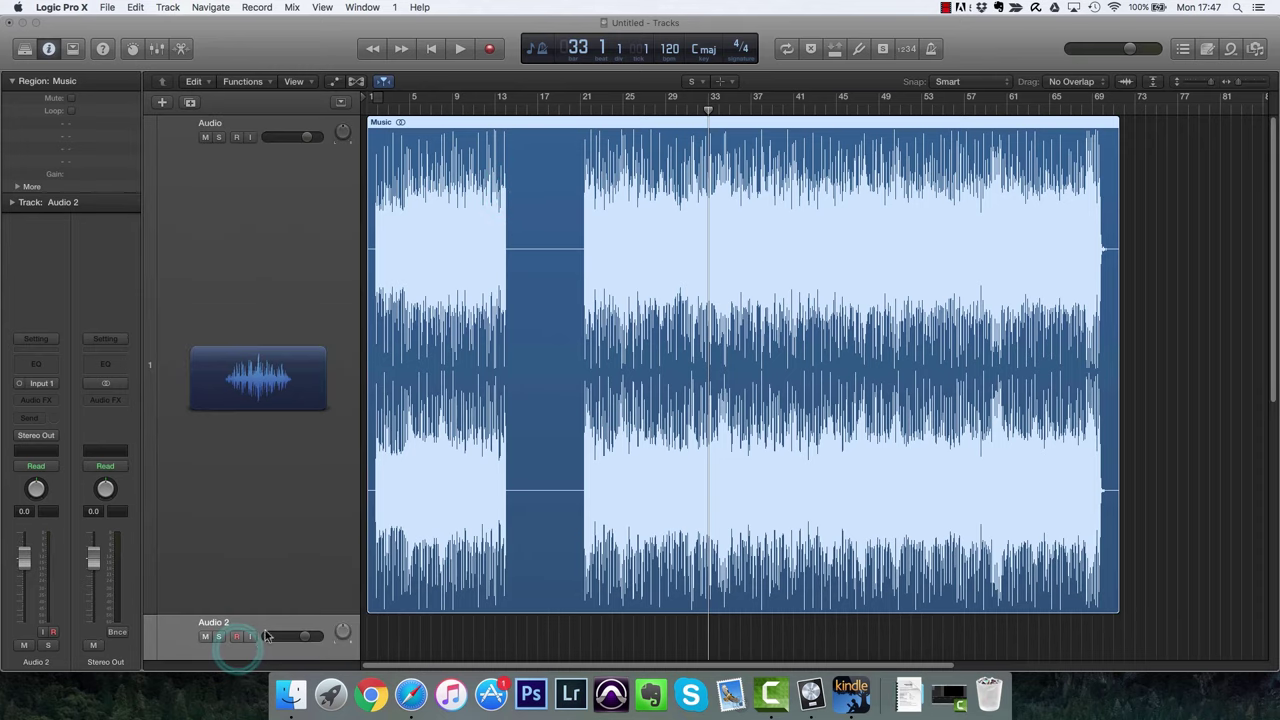
scroll(451, 491, "down", 10)
key("Return")
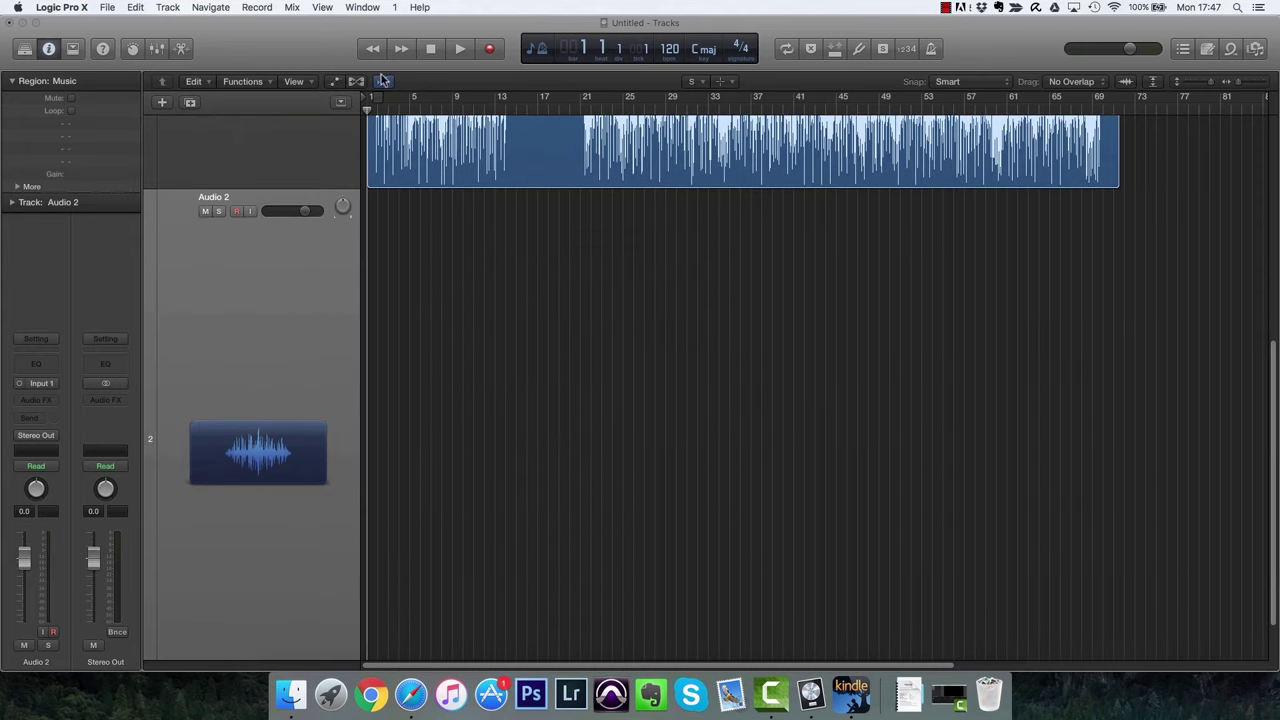
left_click(489, 50)
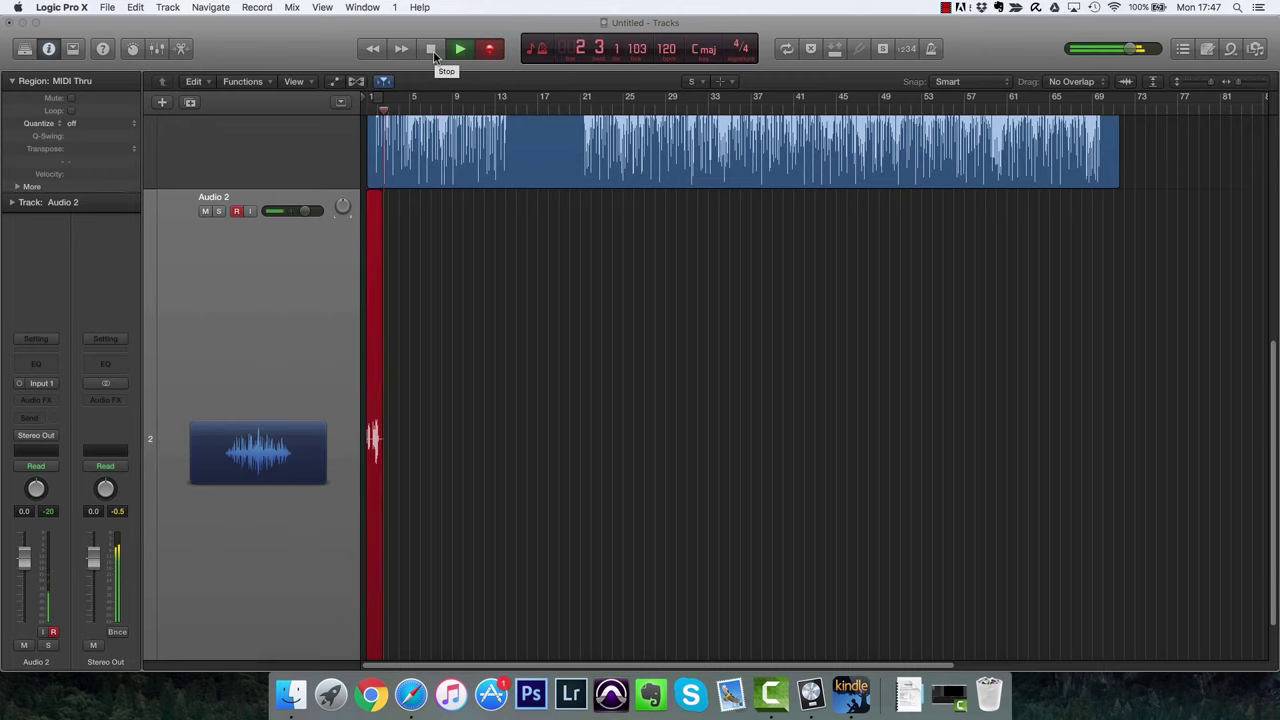
left_click(431, 49)
Audition the new recording on the Audio 2 track, soloing its region with the Solo Tool.
left_click(378, 292)
key("space")
key("space")
key("Return")
key("space")
left_click(377, 245)
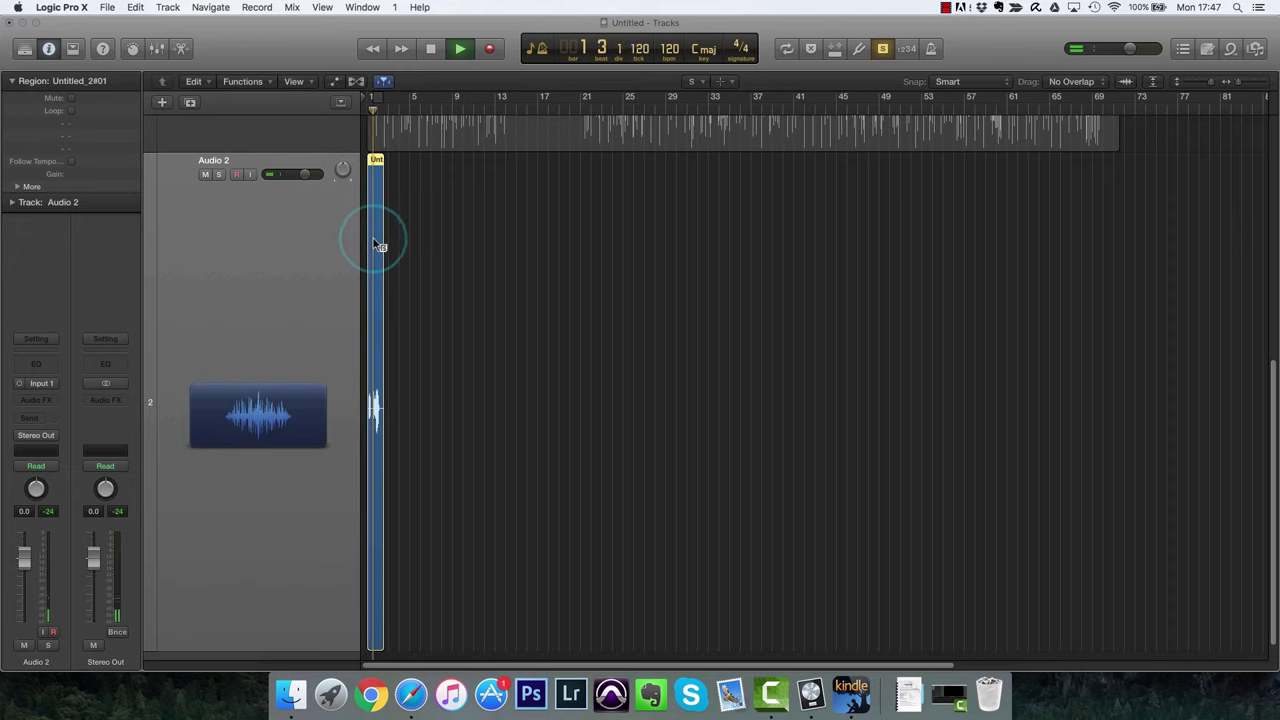
key("space")
key("super+a")
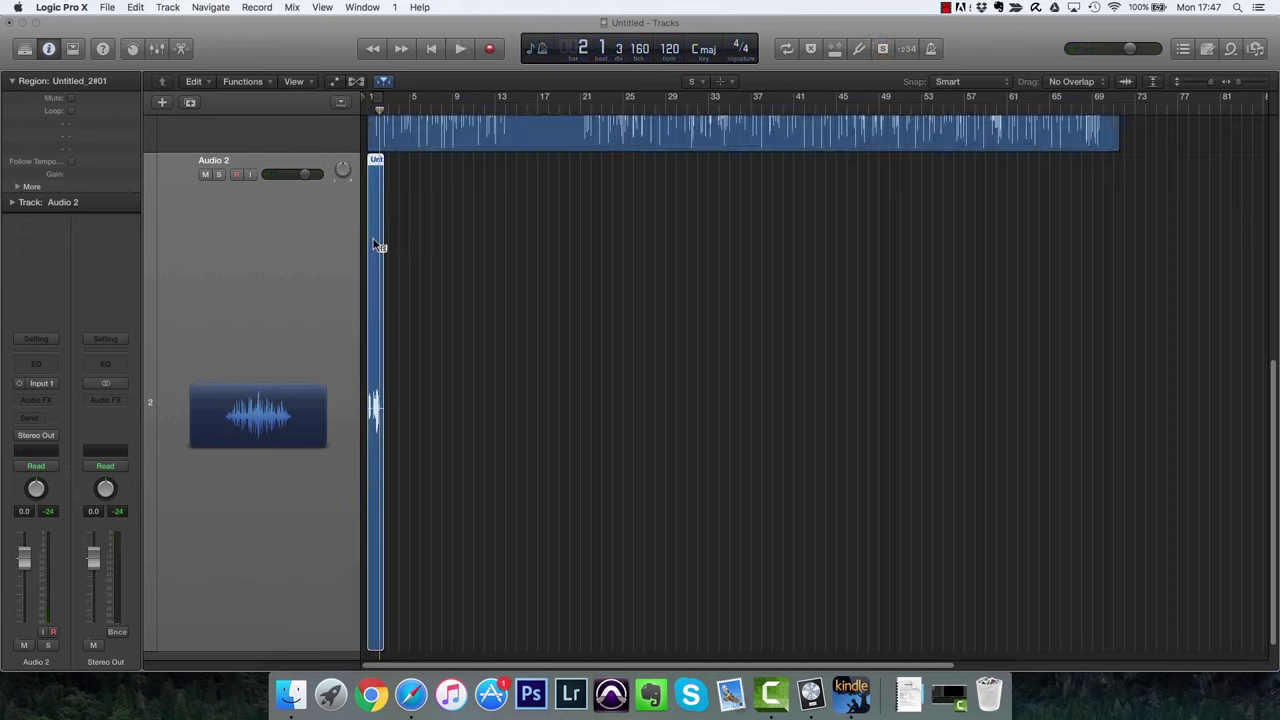
key("space")
left_click(374, 242)
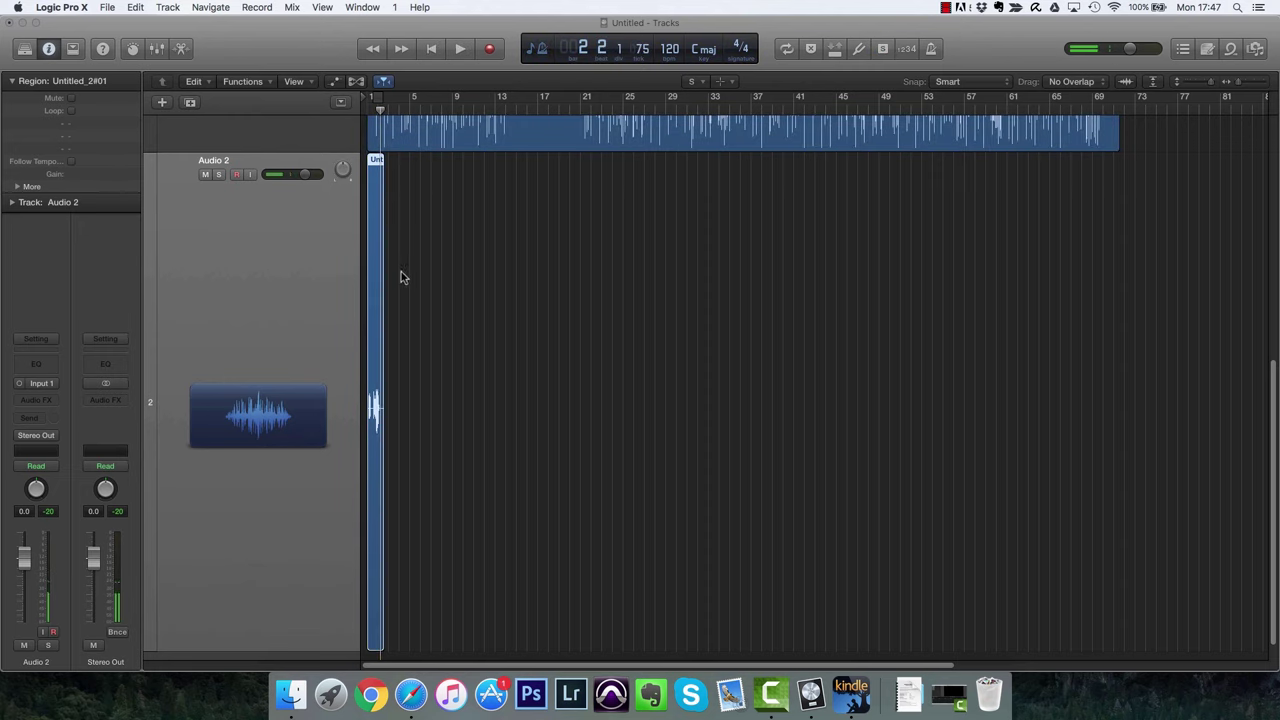
Listen to the Music region on its own with the Solo Tool.
key("z")
left_click(436, 225)
mouse_move(436, 225)
left_mouse_down()
mouse_move(466, 246)
mouse_move(403, 240)
mouse_move(414, 238)
left_mouse_up()
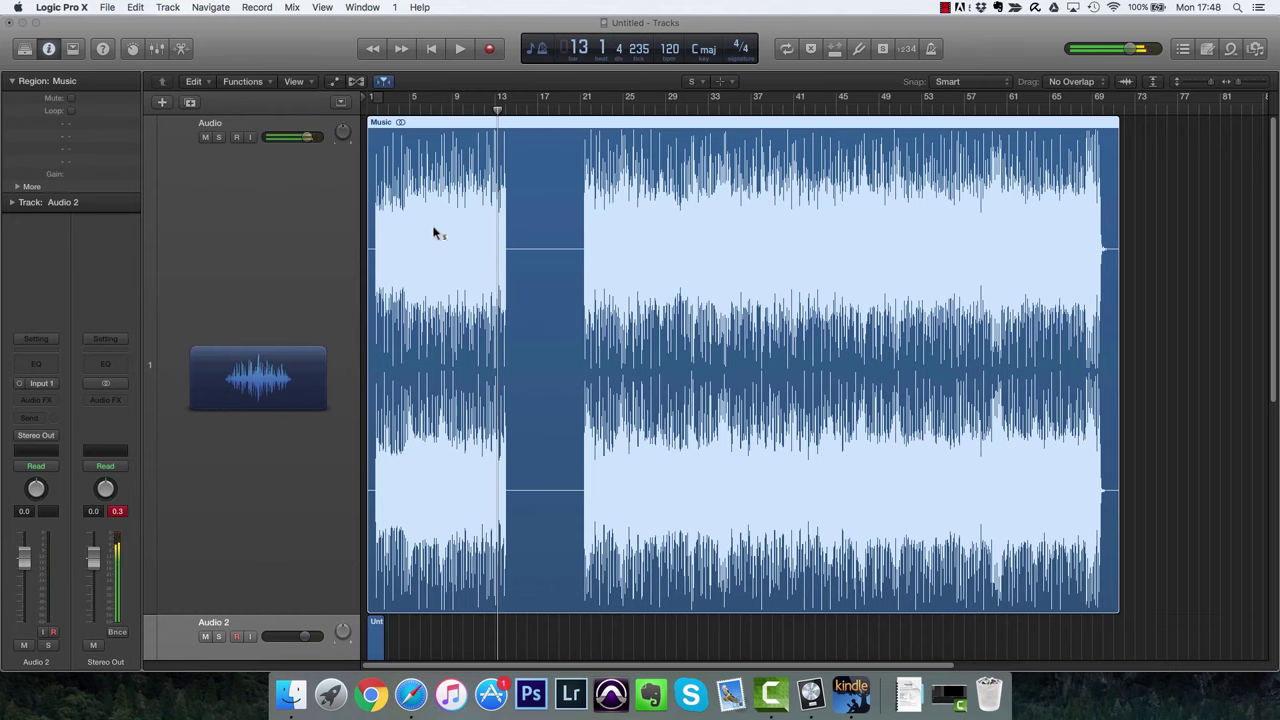
Mute the Music region and the Audio 2 region with the Mute Tool, leaving only the Music region unmuted again.
left_click(695, 81)
left_click(736, 220)
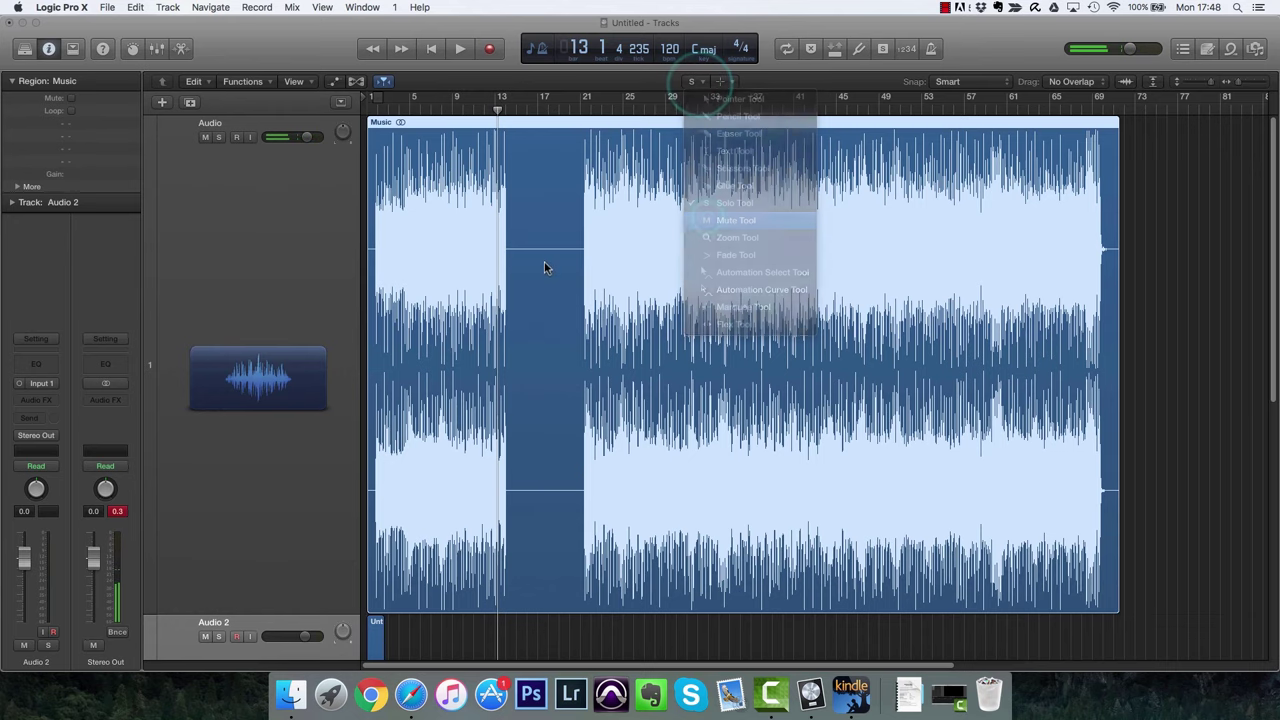
left_click(533, 260)
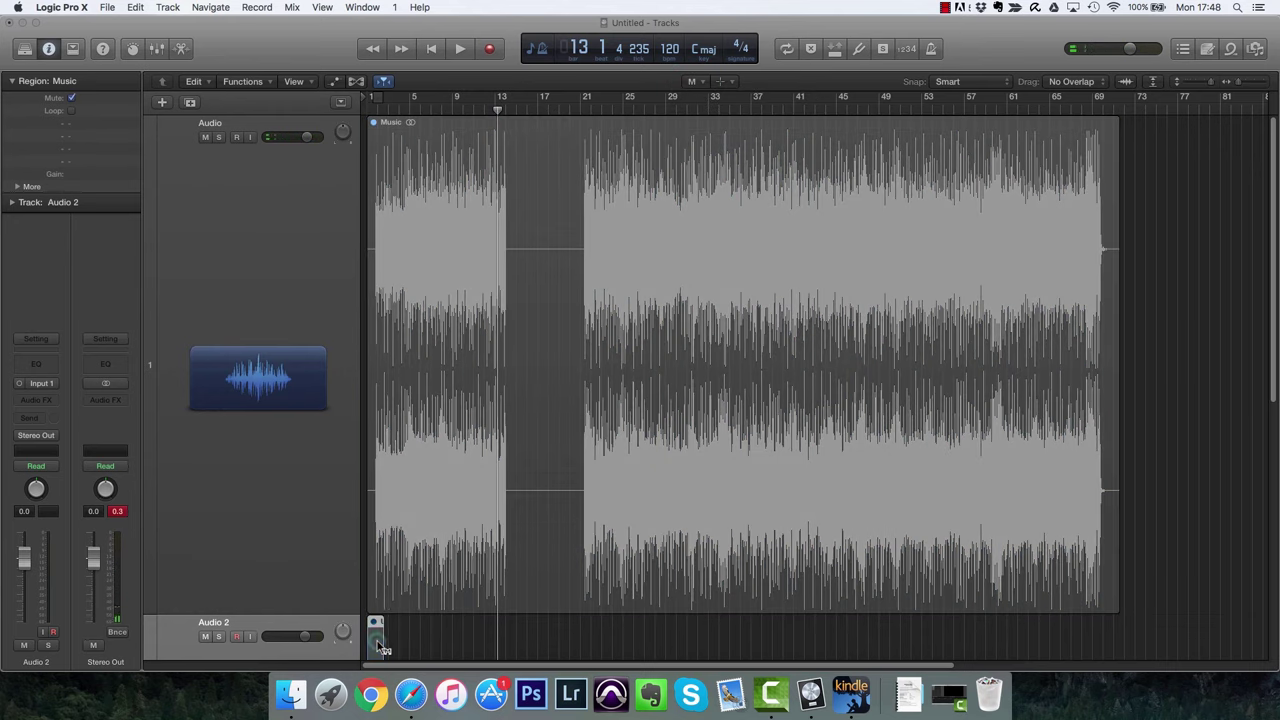
left_click(534, 414)
left_click(534, 414)
left_click(483, 443)
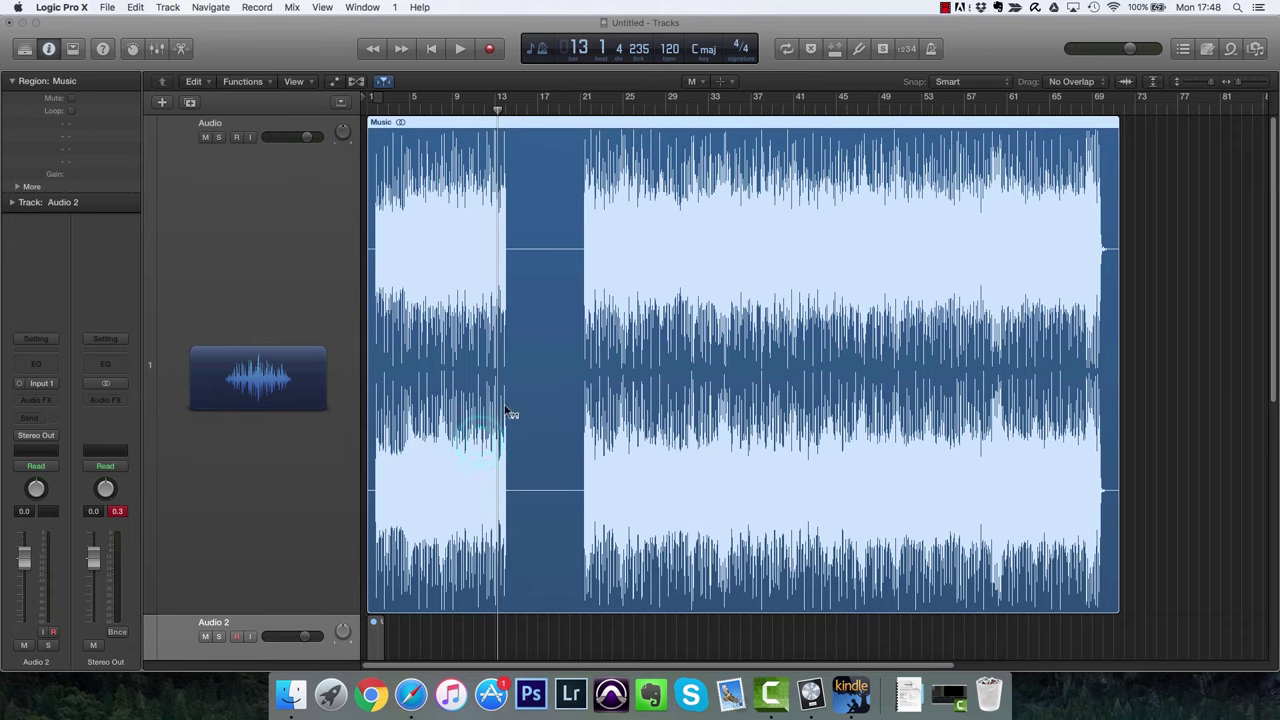
Zoom in on the later part of the Music region, around bars 60 to 67, with the Zoom Tool.
left_click(695, 81)
left_click(737, 238)
left_click(693, 82)
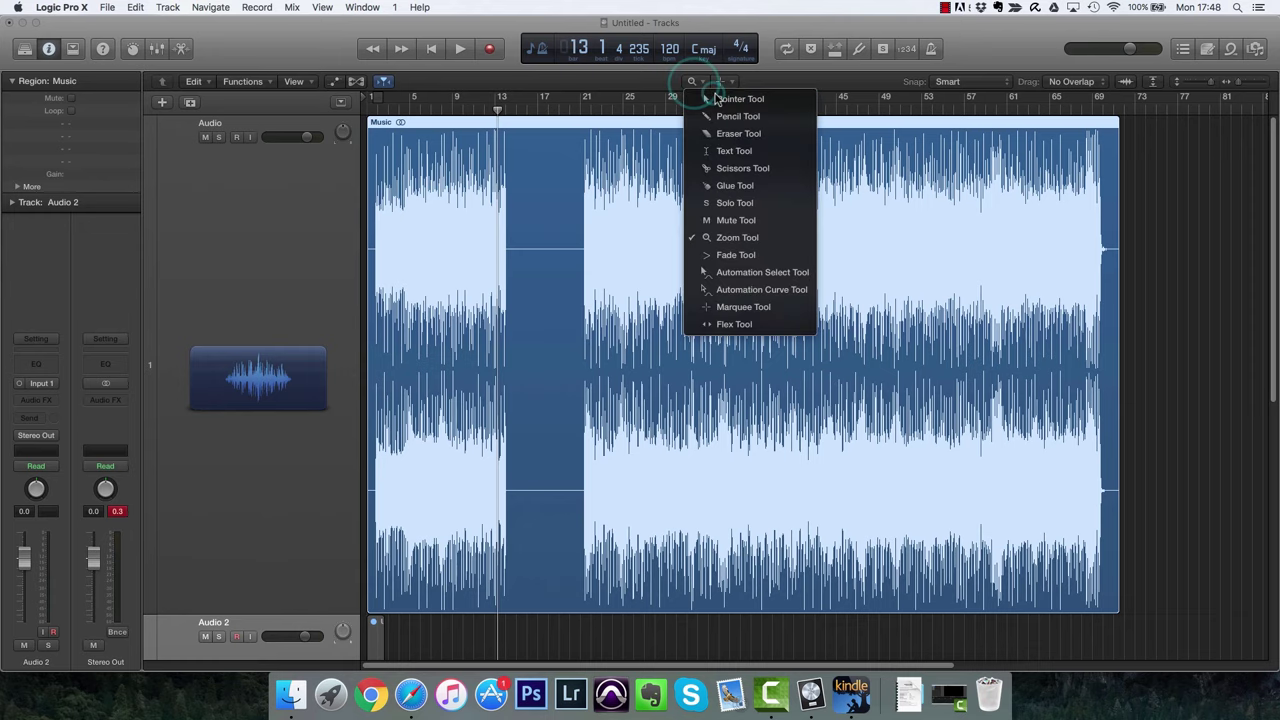
left_click(709, 103)
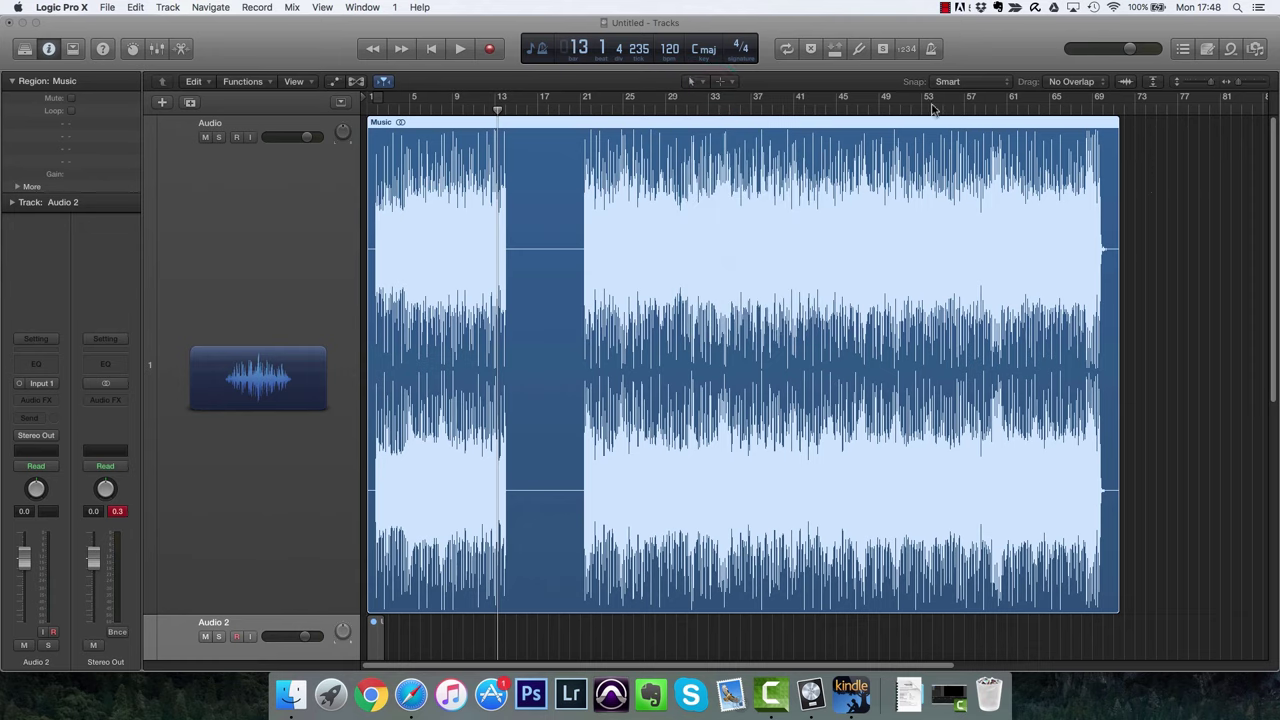
left_click_drag(1104, 160, 998, 260)
left_click(693, 82)
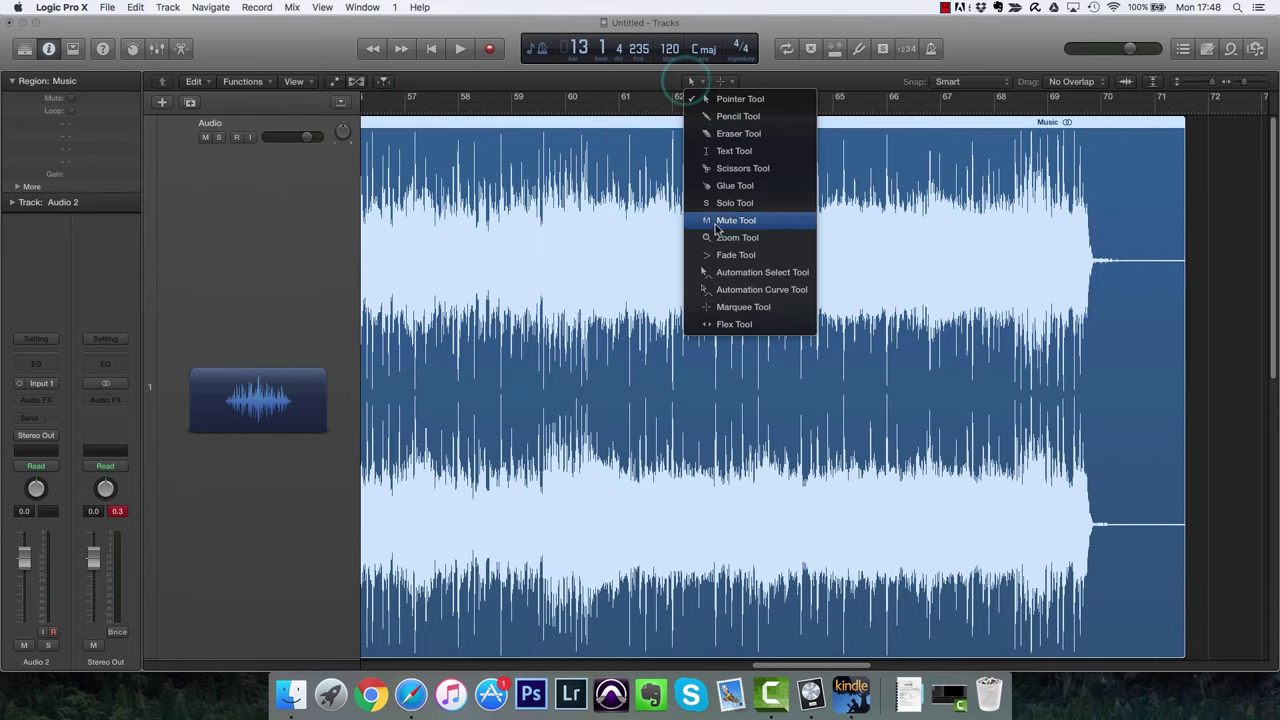
left_click(726, 237)
left_click_drag(548, 150, 980, 482)
Add a curved fade-out with the Fade Tool from about bar 67.6 to the end of the Music region.
left_click(693, 82)
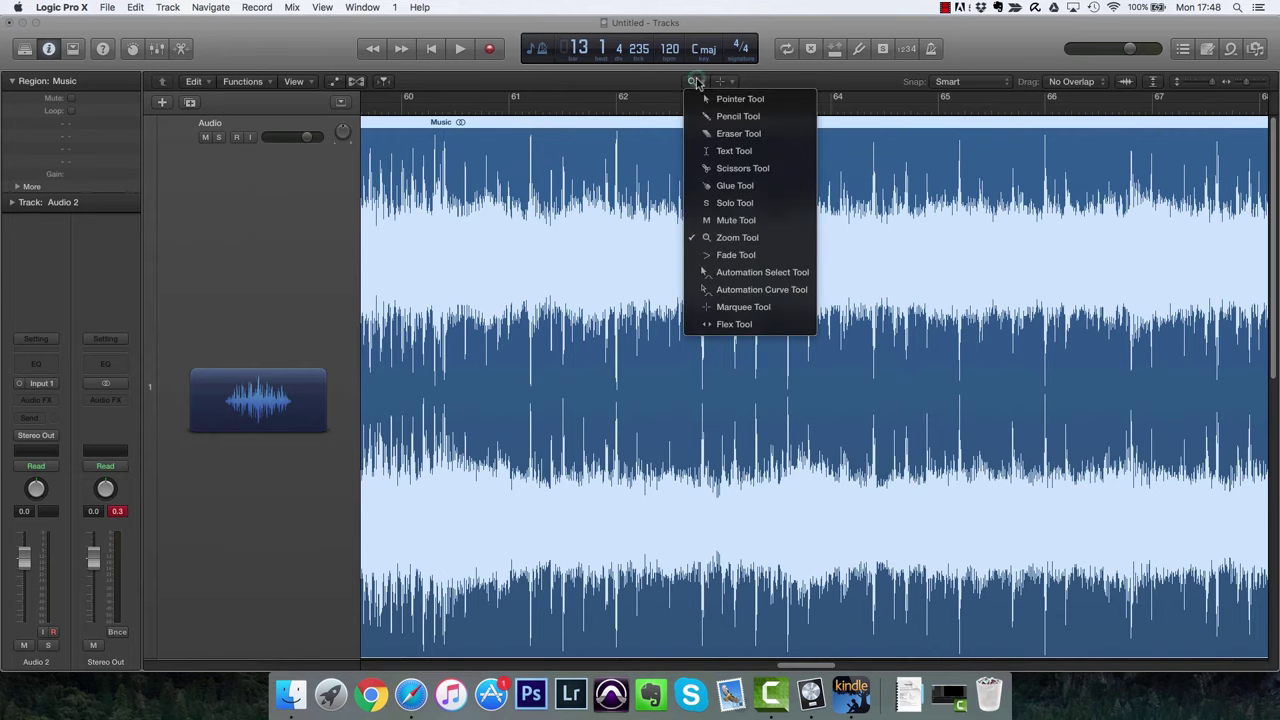
left_click(730, 260)
scroll(932, 278, "right", 10)
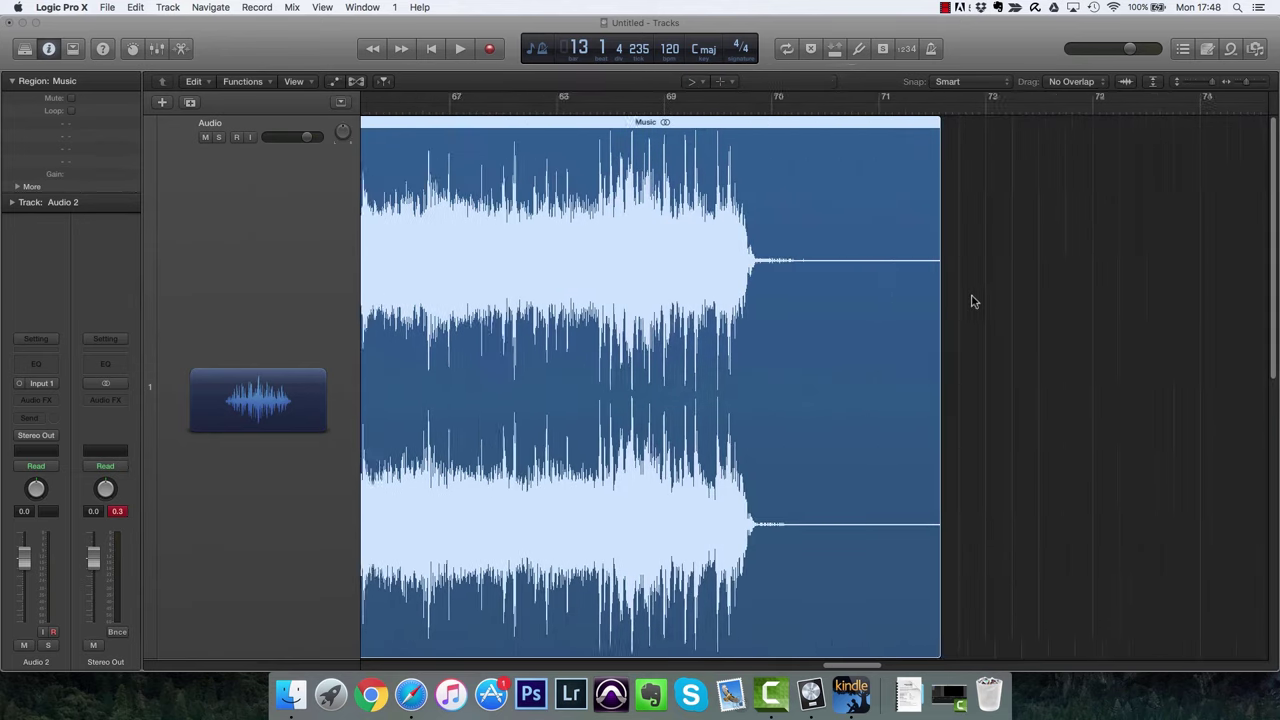
left_click(890, 215)
mouse_move(840, 222)
left_mouse_down()
mouse_move(540, 240)
mouse_move(757, 240)
mouse_move(422, 236)
left_mouse_up()
left_click_drag(586, 314, 578, 314)
left_click_drag(635, 285, 540, 346)
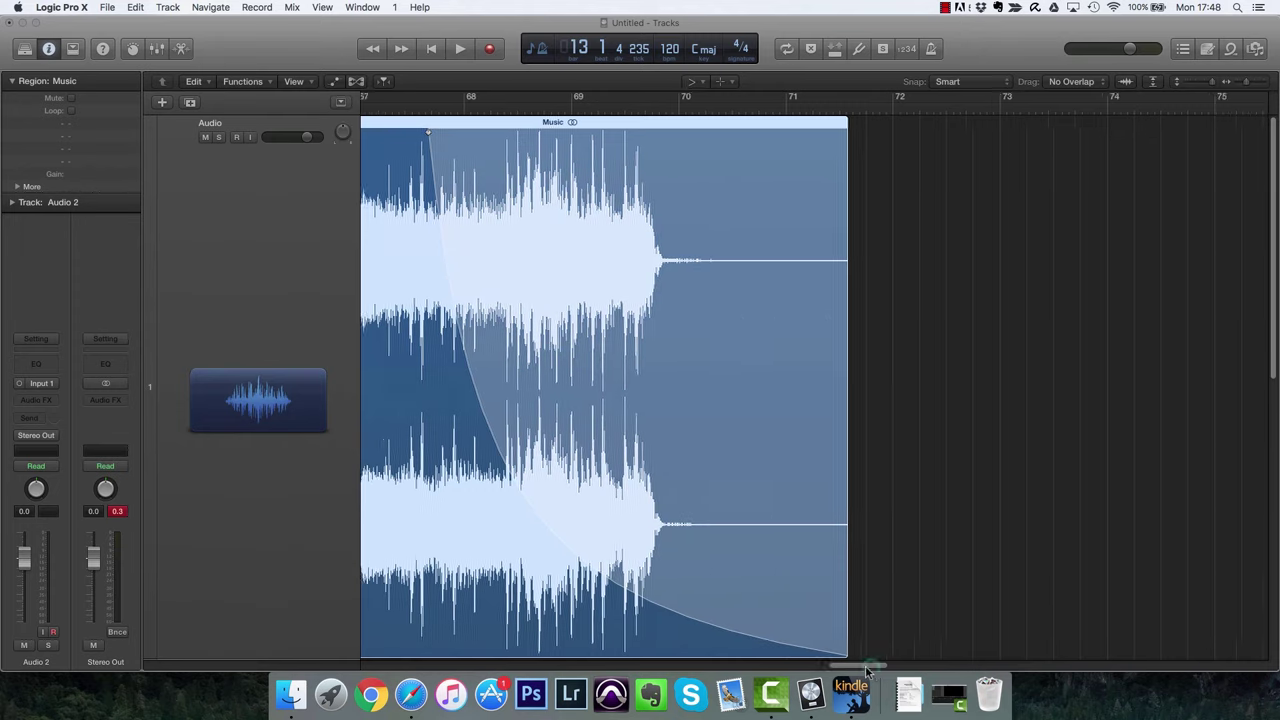
Add a curved fade-in from the Music region's start to about bar 4.4 and play it back.
left_click_drag(872, 669, 372, 695)
left_click_drag(370, 133, 489, 155)
mouse_move(434, 315)
left_mouse_down()
mouse_move(371, 324)
mouse_move(416, 321)
left_mouse_up()
left_click_drag(489, 130, 739, 131)
left_click_drag(587, 279, 578, 203)
double_click(453, 108)
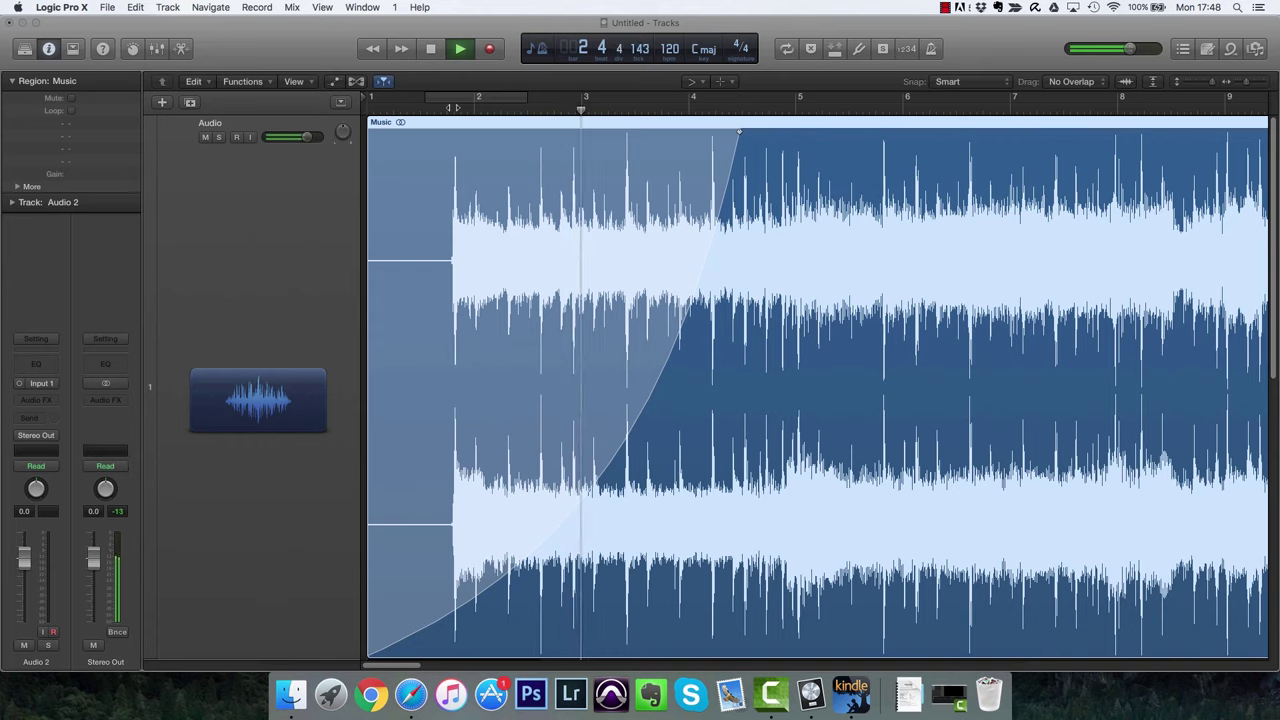
key("space")
Shorten the Music region's fade-in to about half a bar with the Fade Tool.
left_click(700, 82)
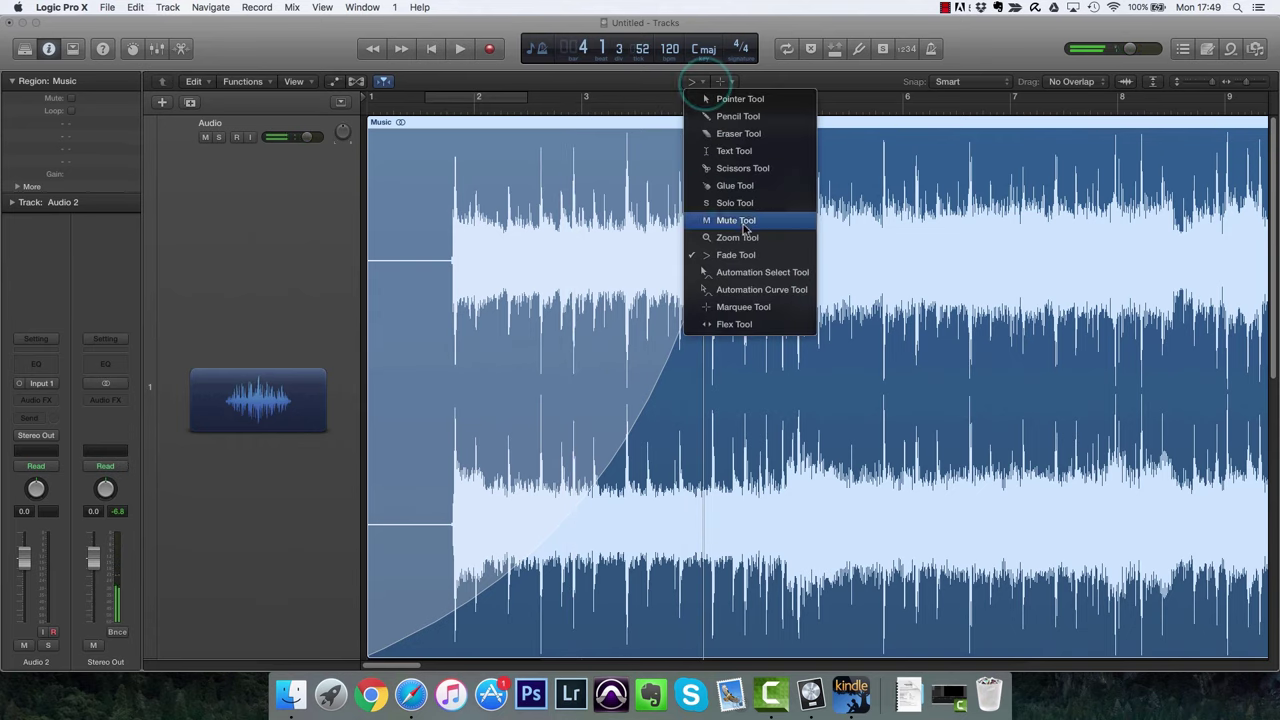
left_click(729, 256)
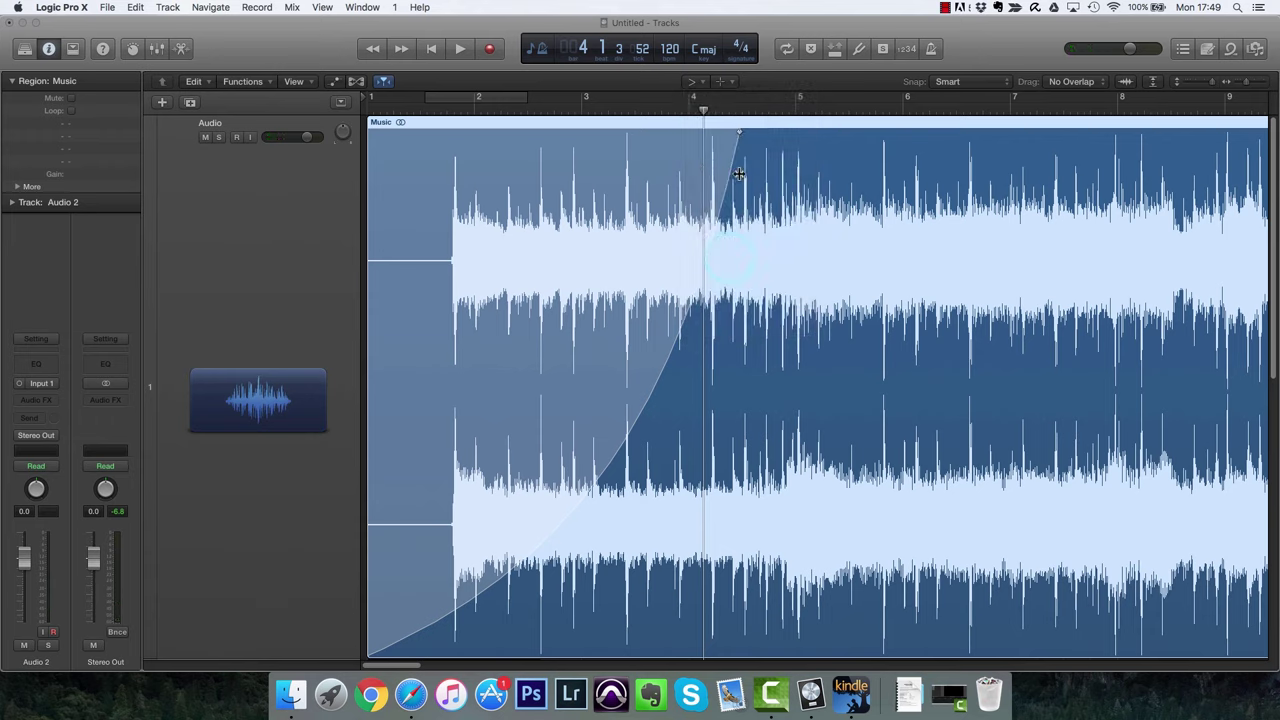
left_click_drag(731, 135, 357, 356)
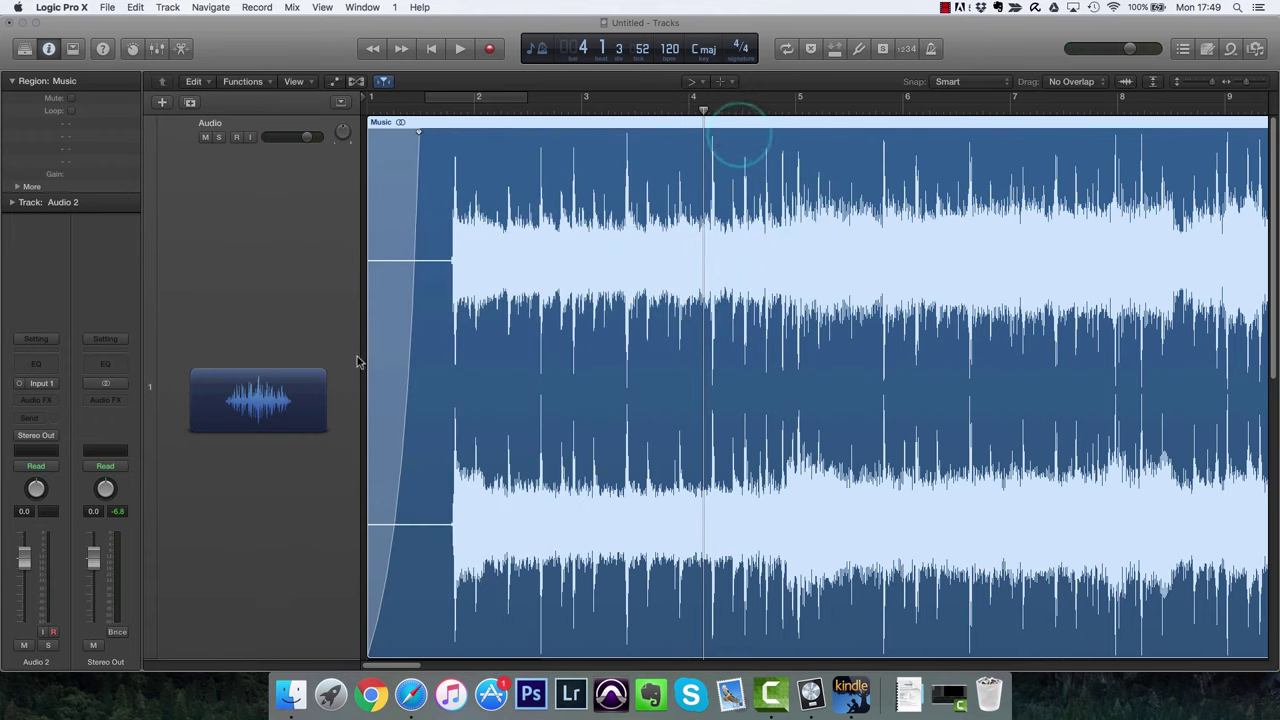
Trim the silent start of the Music region to about bar 1.75 with the Pointer Tool.
left_click(690, 81)
left_click(735, 97)
left_click_drag(369, 555, 450, 537)
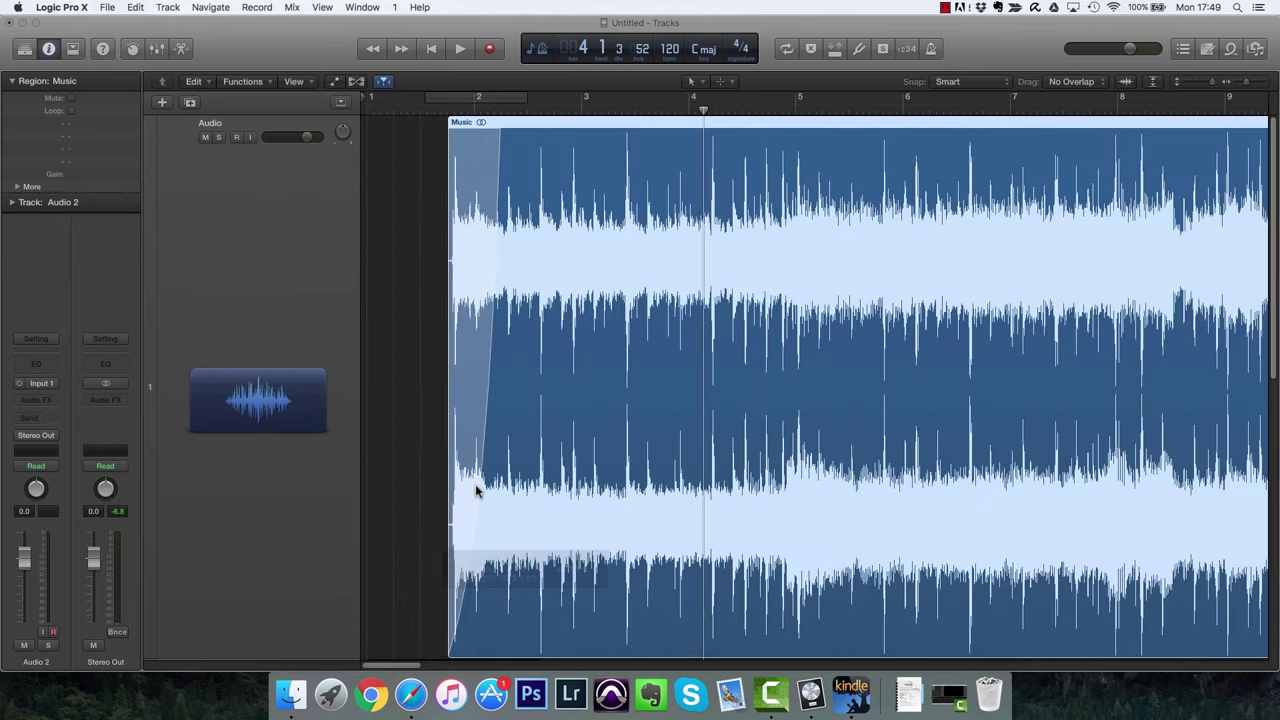
Reduce the fade-in to a very short one at the trimmed region start and play back the opening twice.
left_click(691, 81)
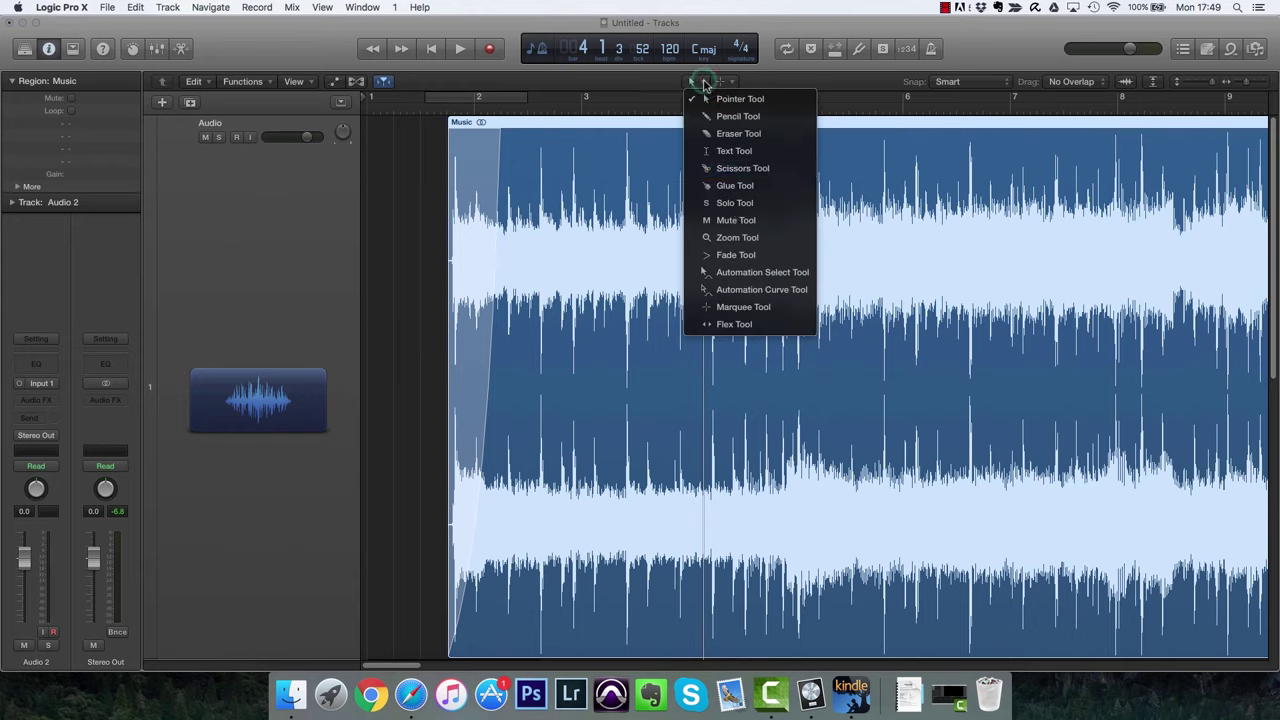
left_click(735, 255)
left_click_drag(498, 133, 450, 138)
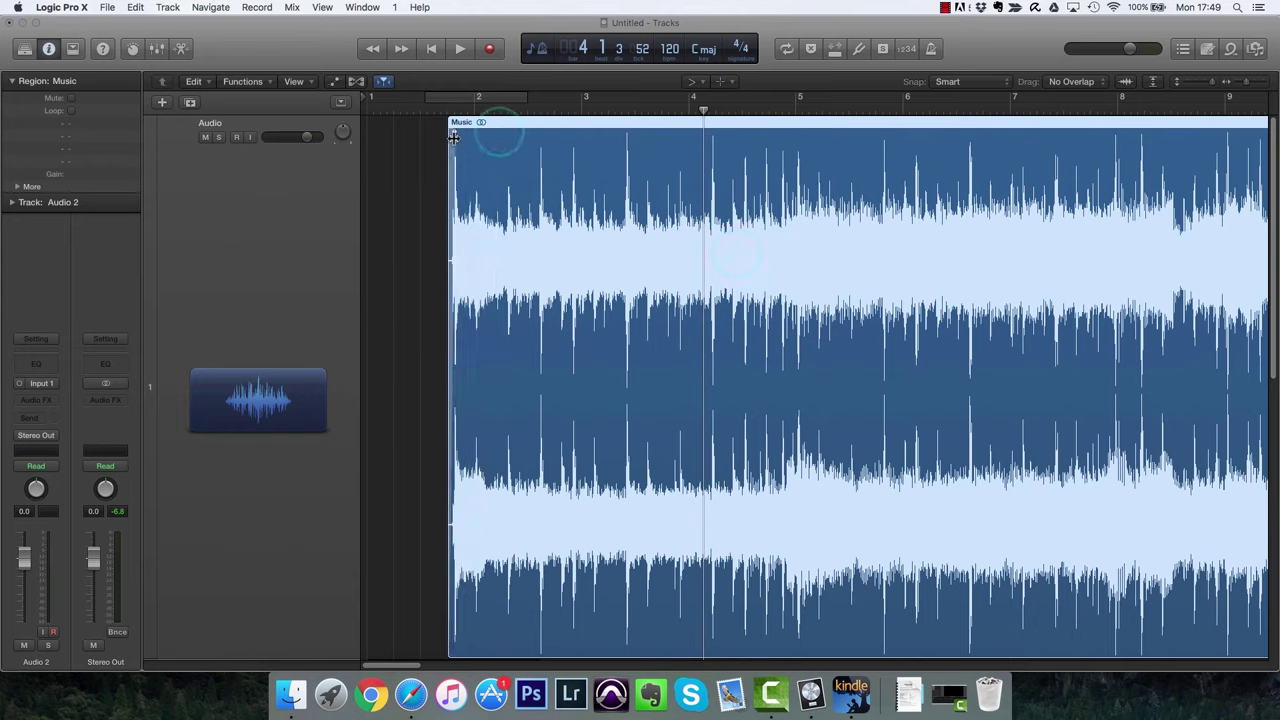
left_click(439, 109)
key("space")
key("space")
left_click(436, 108)
key("space")
key("space")
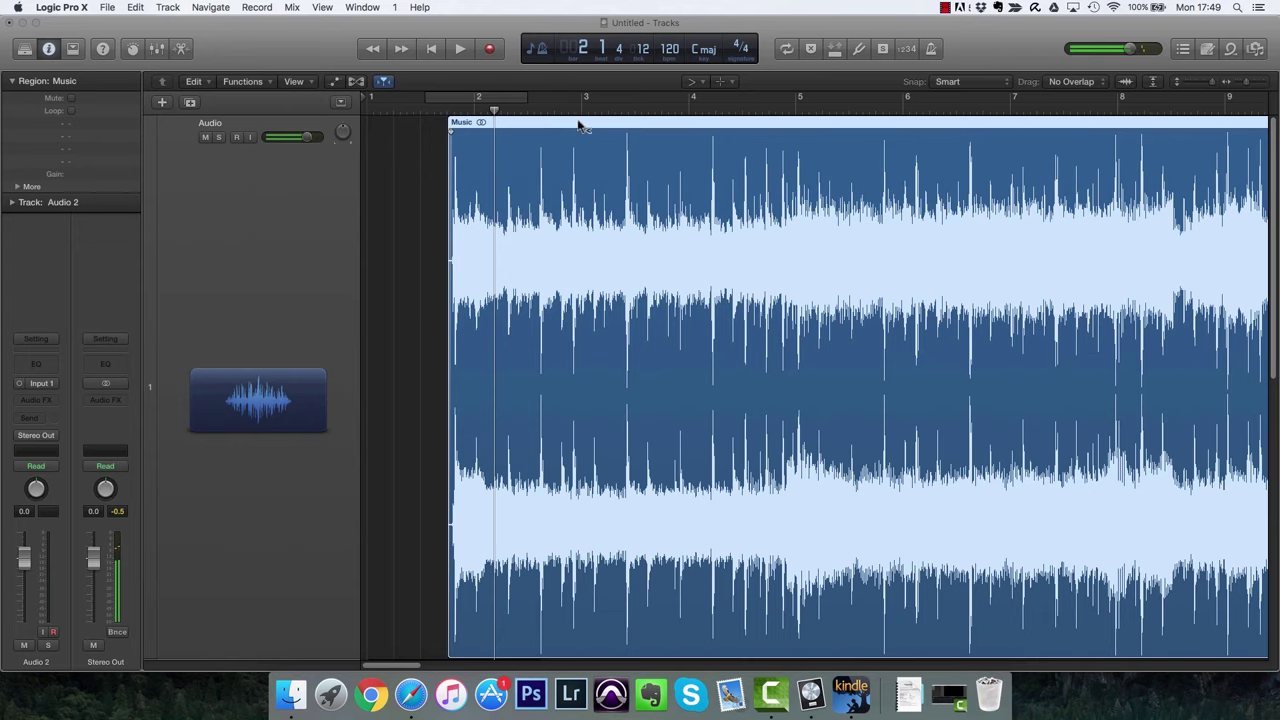
Show track automation and draw a wavy volume curve from about bar 3.3 to bar 6 with the Pencil Tool.
left_click(703, 84)
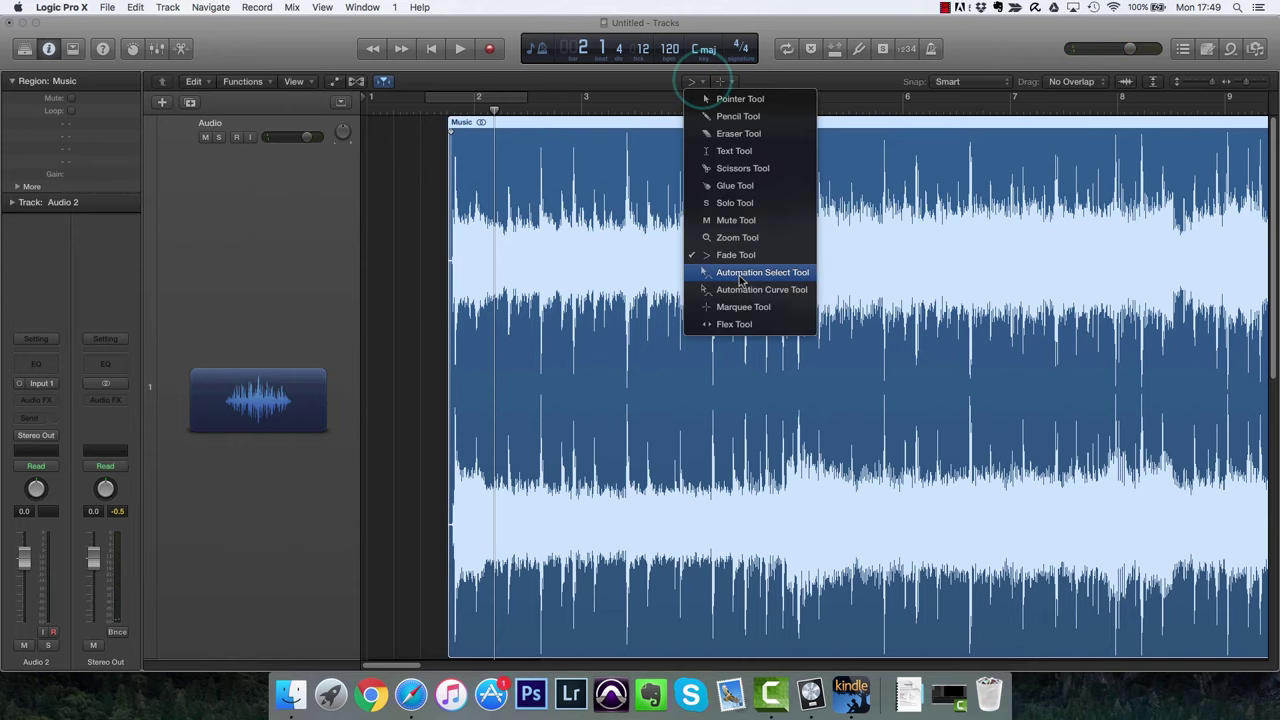
left_click(738, 273)
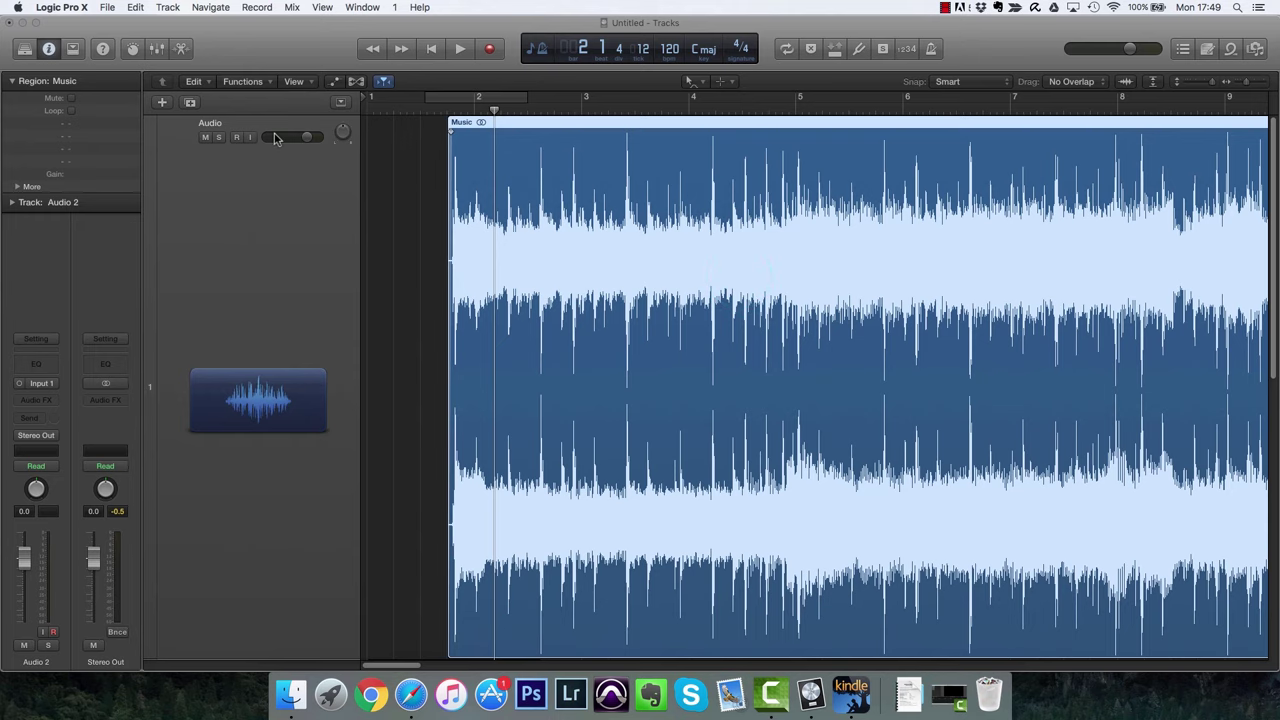
left_click(334, 81)
left_click(453, 268)
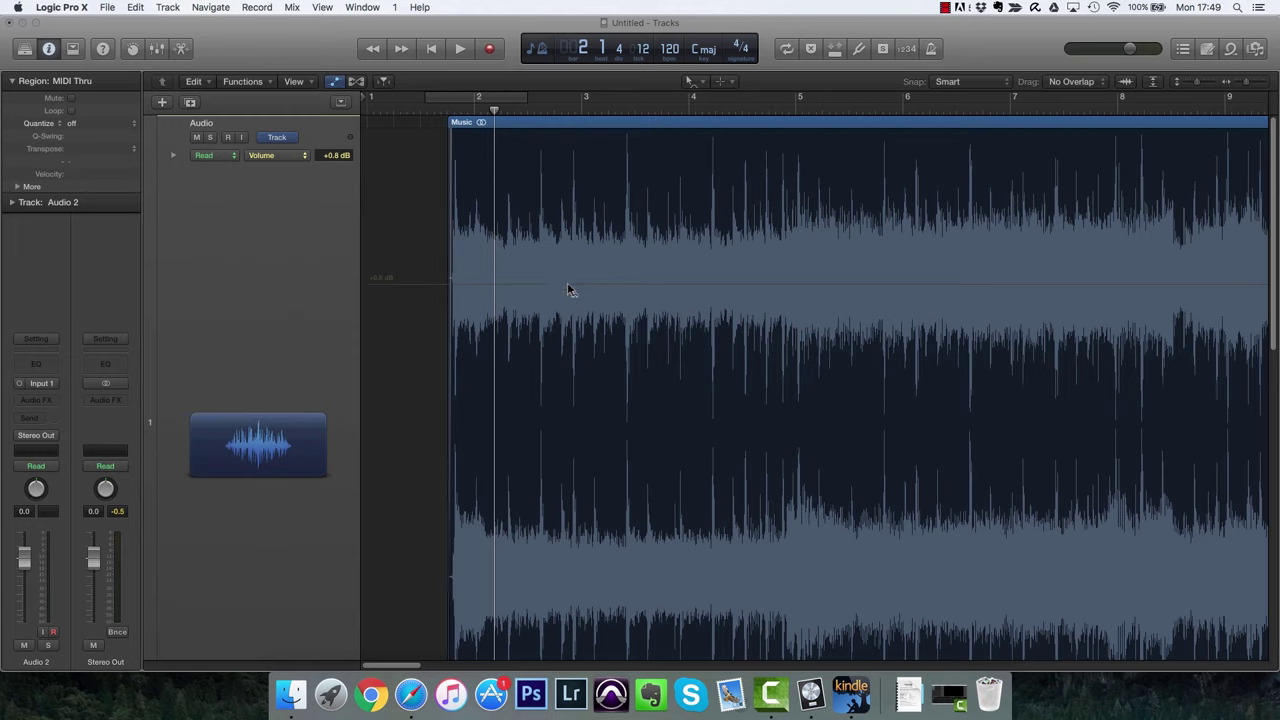
left_click(690, 82)
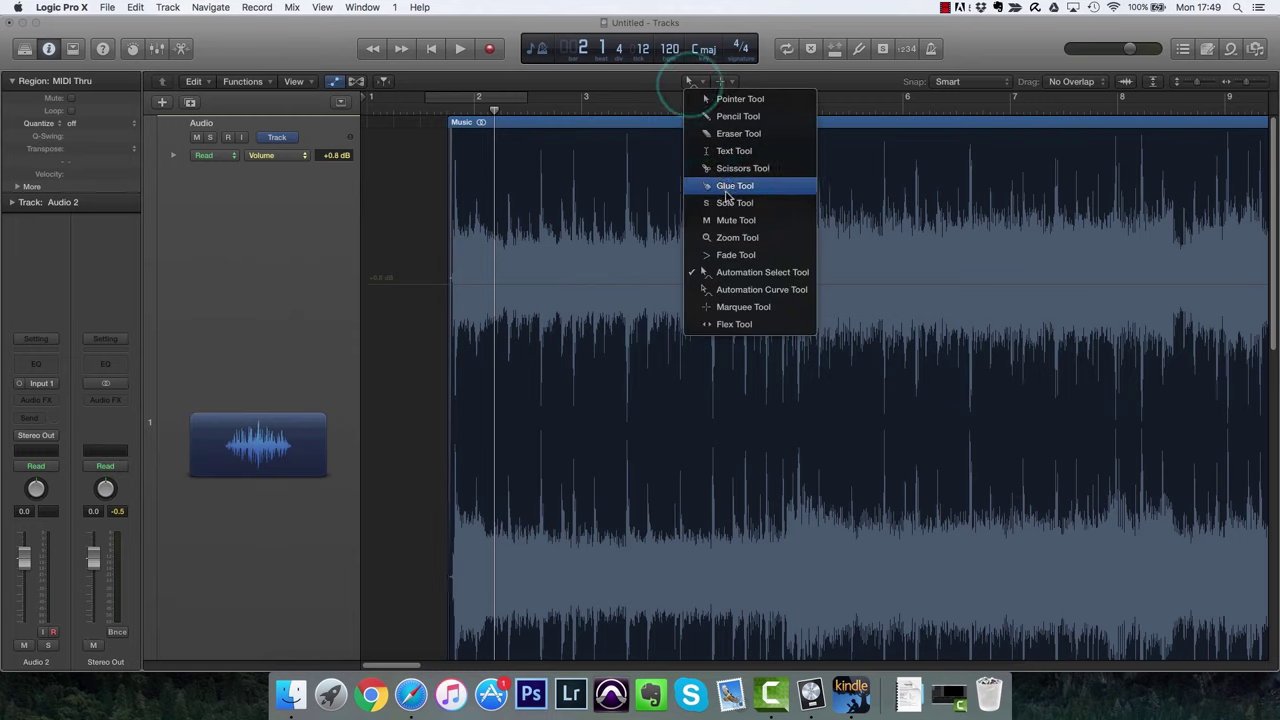
left_click(721, 117)
mouse_move(552, 287)
left_mouse_down()
mouse_move(609, 313)
mouse_move(702, 299)
mouse_move(897, 388)
left_mouse_up()
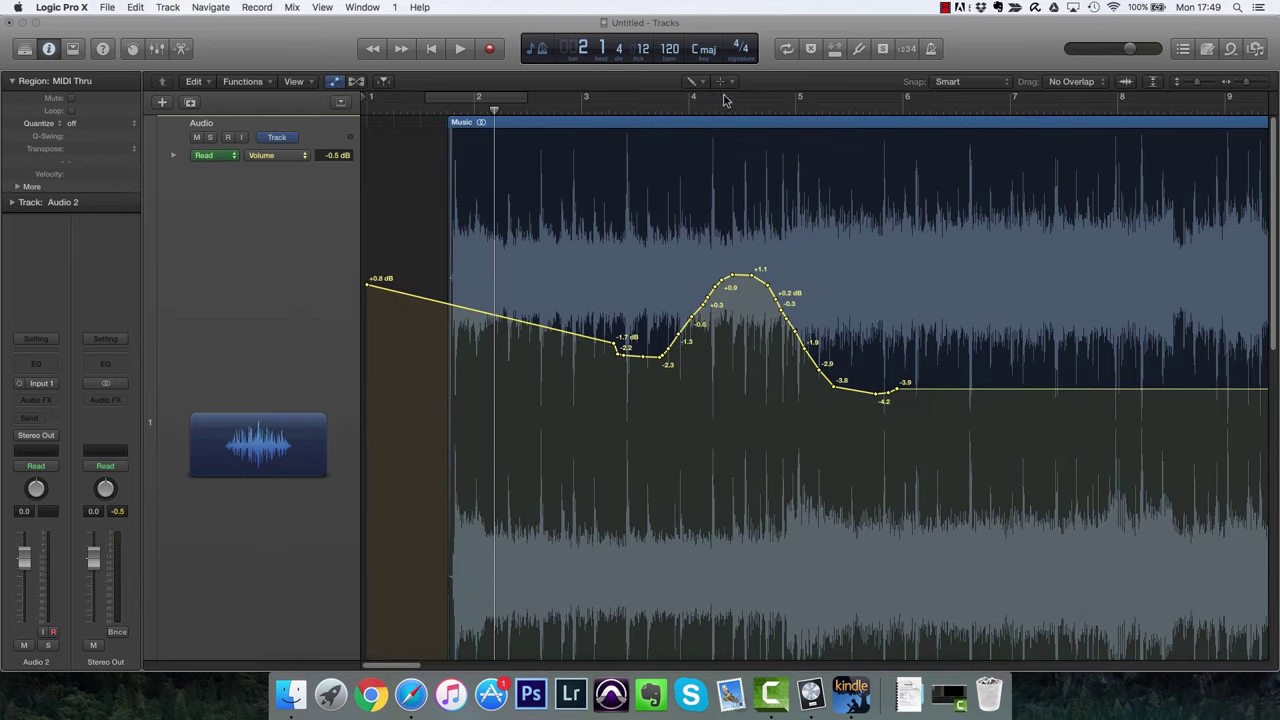
Select the volume points between about bars 3.8 and 5.4 with the Automation Select Tool and delete them.
left_click(692, 82)
left_click(712, 279)
left_click_drag(674, 251, 837, 434)
left_click_drag(750, 279, 750, 221)
key("Delete")
Bend the volume automation line between about bars 3.8 and 5.7 into a sagging curve with the Automation Curve Tool.
left_click(690, 82)
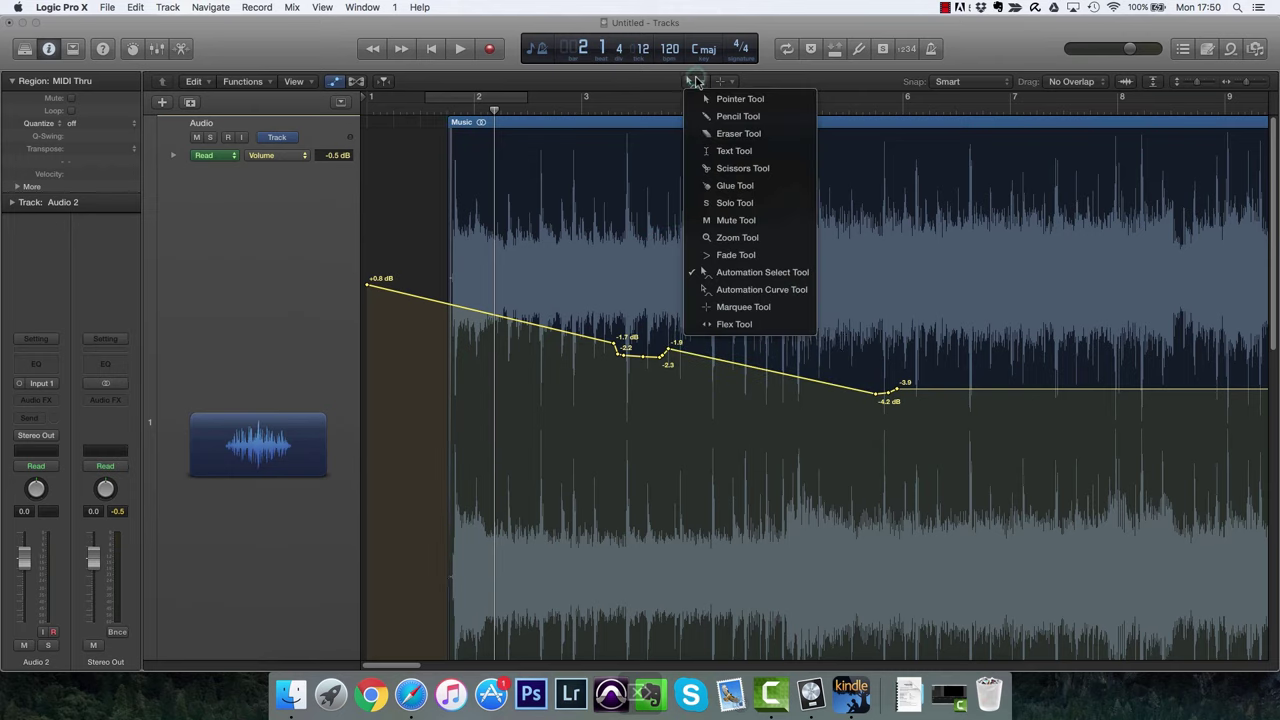
left_click(765, 290)
left_click_drag(703, 350, 737, 526)
Hide track automation and select the Music region's audio from about bar 2.9 to 4.6 with the Marquee Tool.
key("t")
left_click(730, 307)
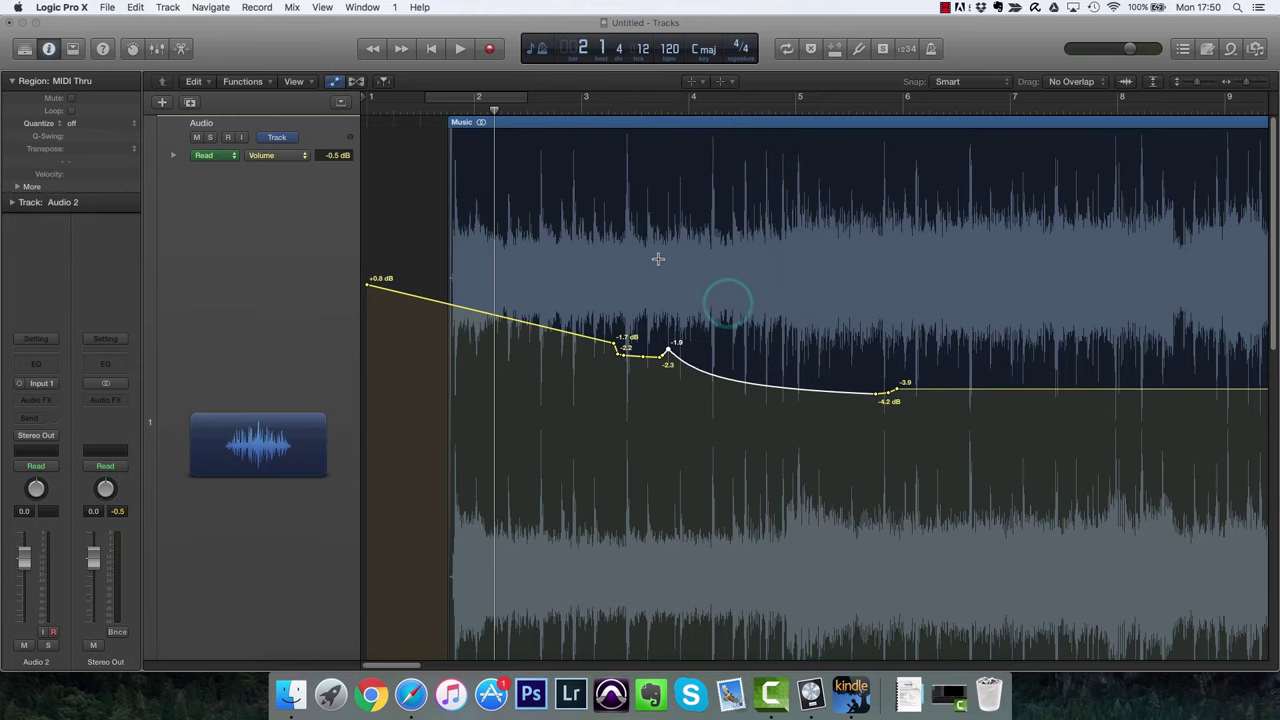
left_click(334, 81)
left_click_drag(575, 200, 762, 415)
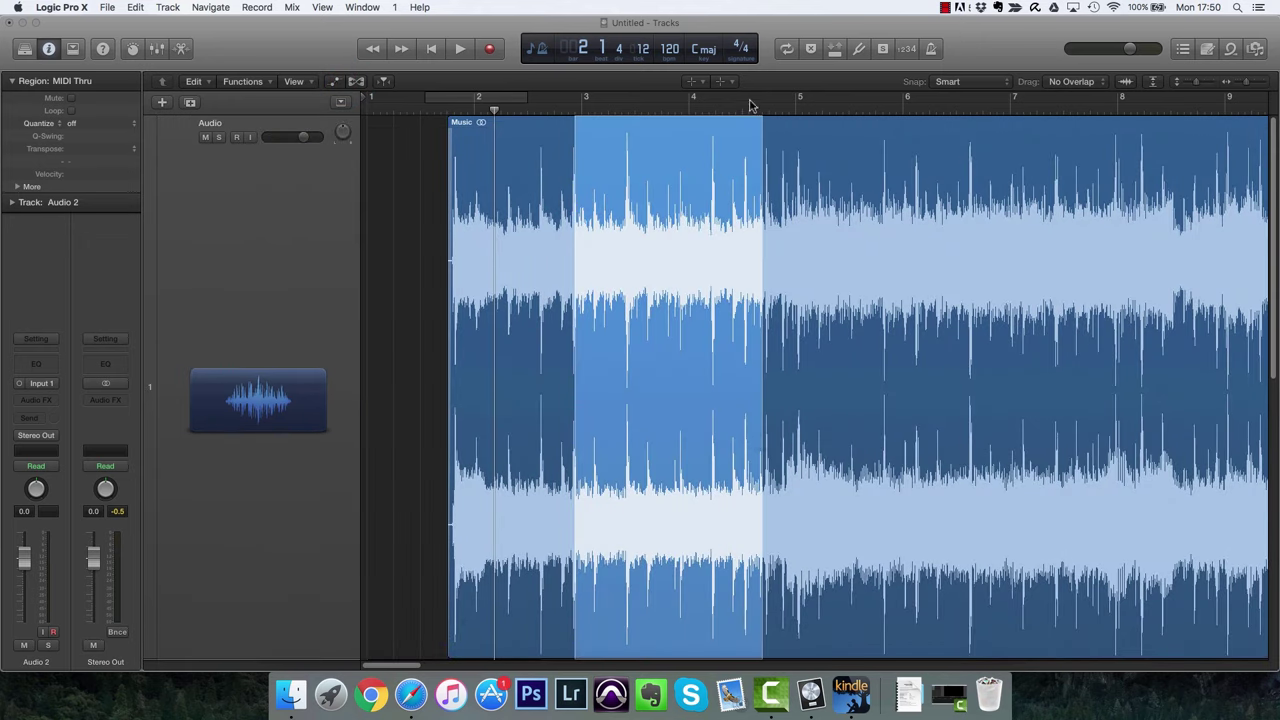
Stretch the Music region's audio at about bar 4.8 out to bar 6 with the Flex Tool.
left_click(703, 82)
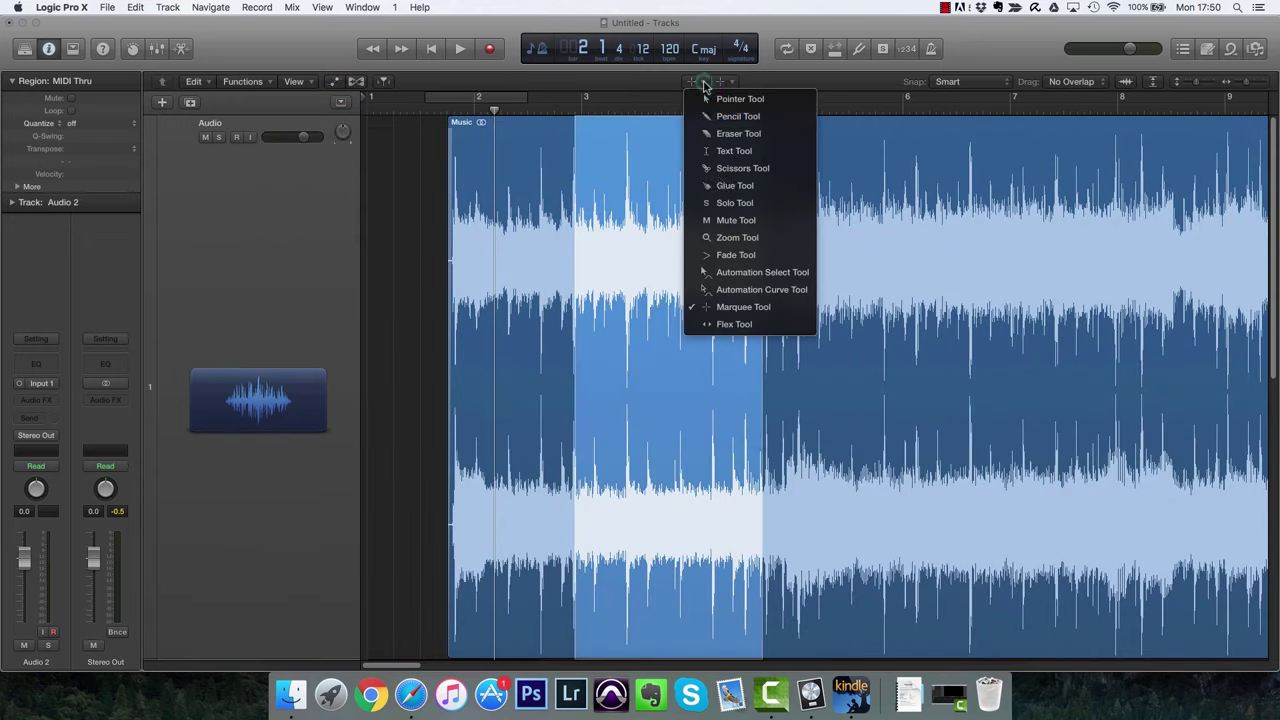
left_click(735, 324)
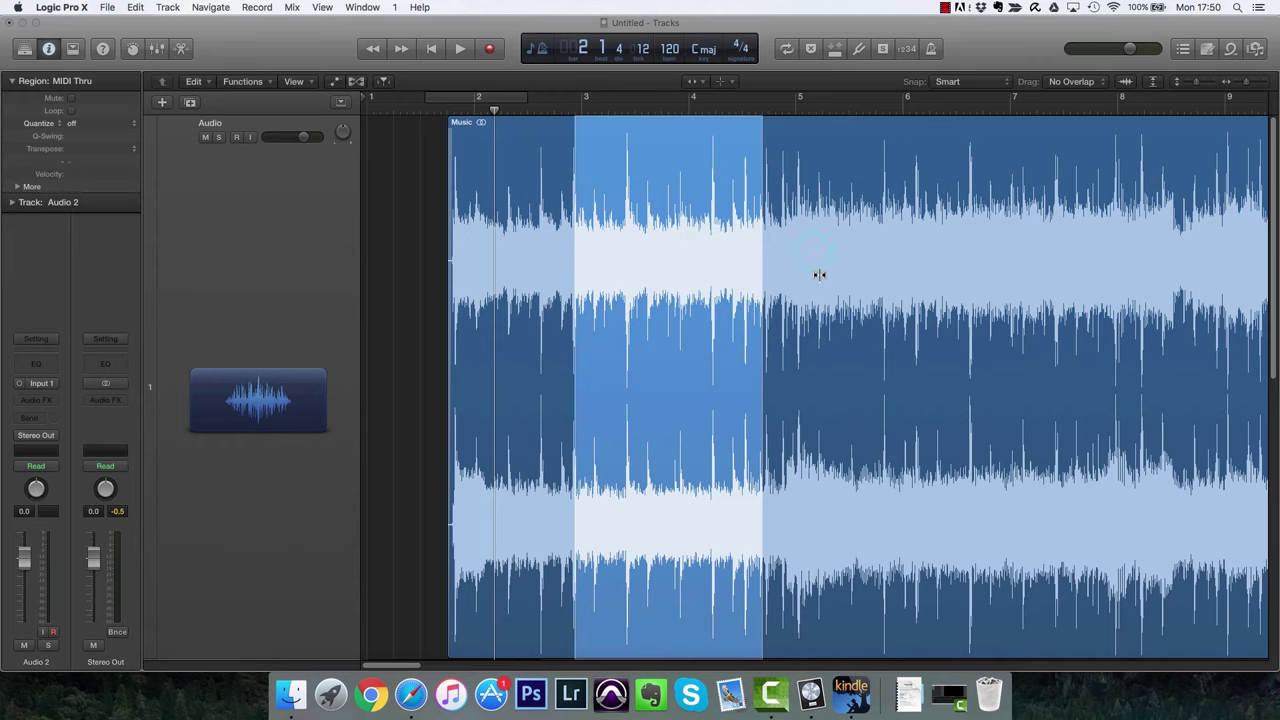
left_click(688, 228)
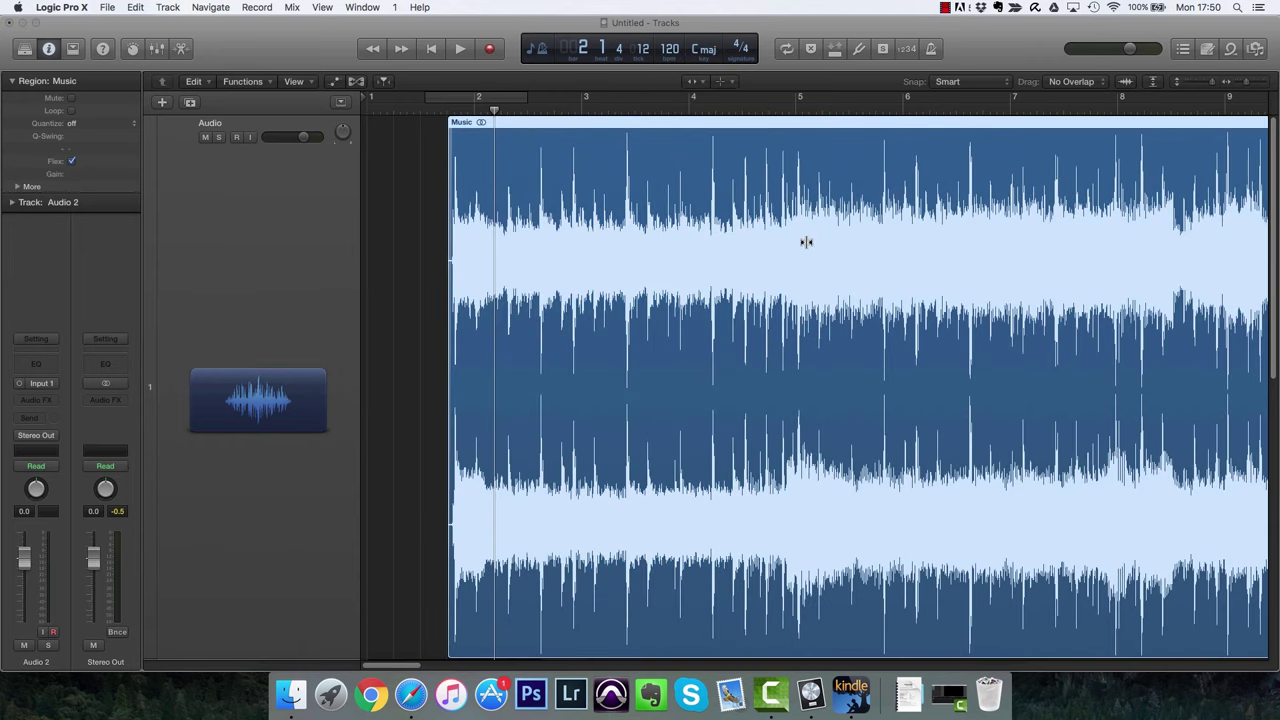
left_click_drag(780, 243, 904, 245)
Play back the stretched passage from about bar 4.7 and make a further flex adjustment just before bar 6.
left_click(766, 106)
key("space")
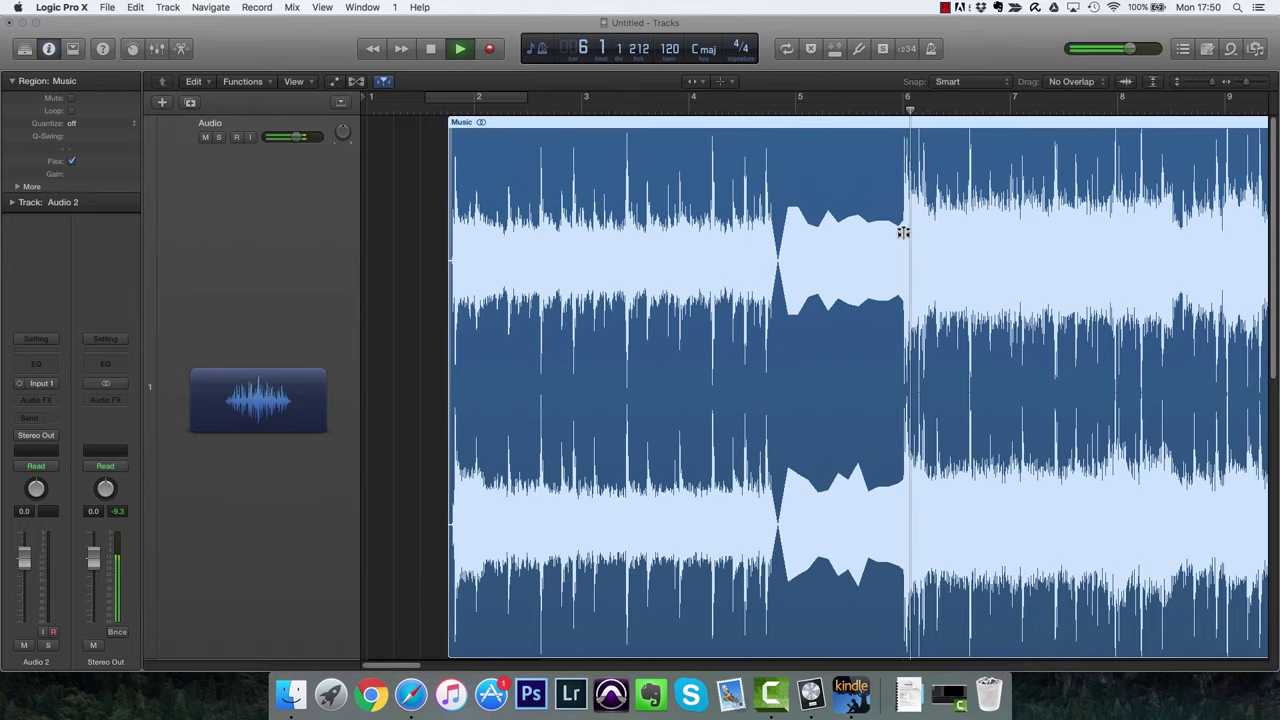
left_click_drag(904, 234, 837, 240)
key("space")
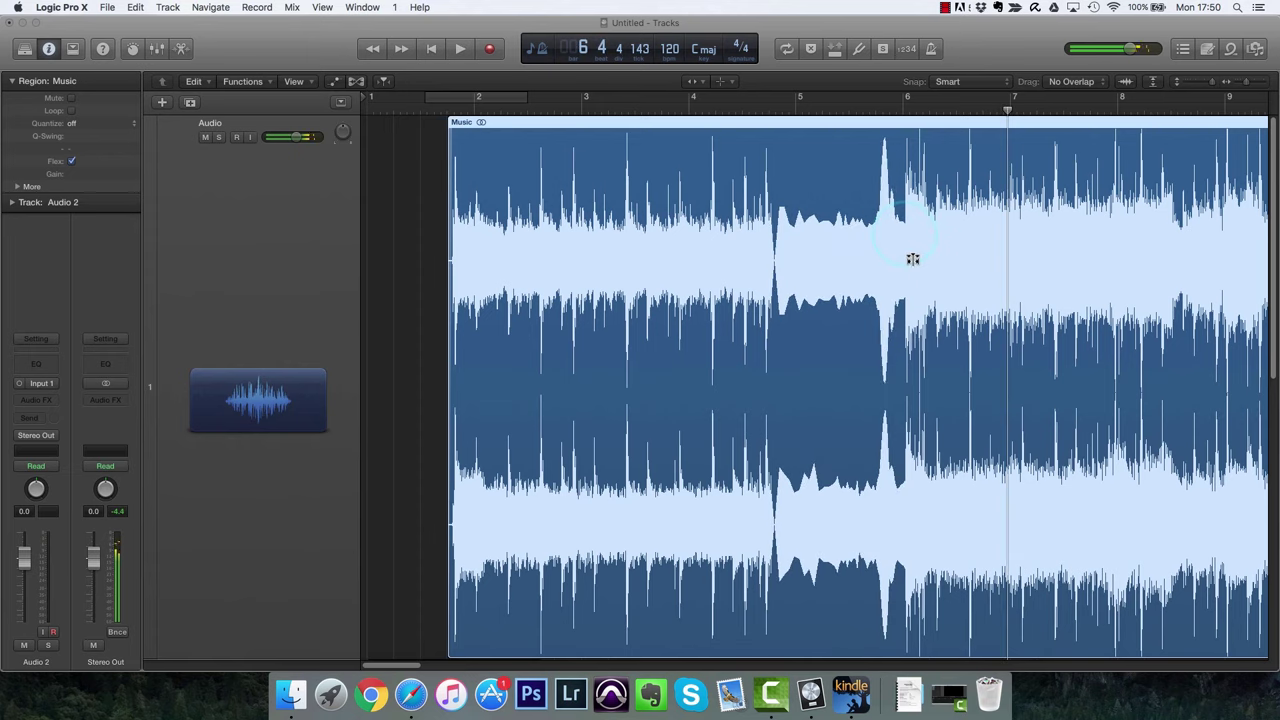
Make the Pointer Tool the main tool and move the Music region to start at bar 1.
left_click(700, 82)
left_click(719, 101)
left_click(724, 82)
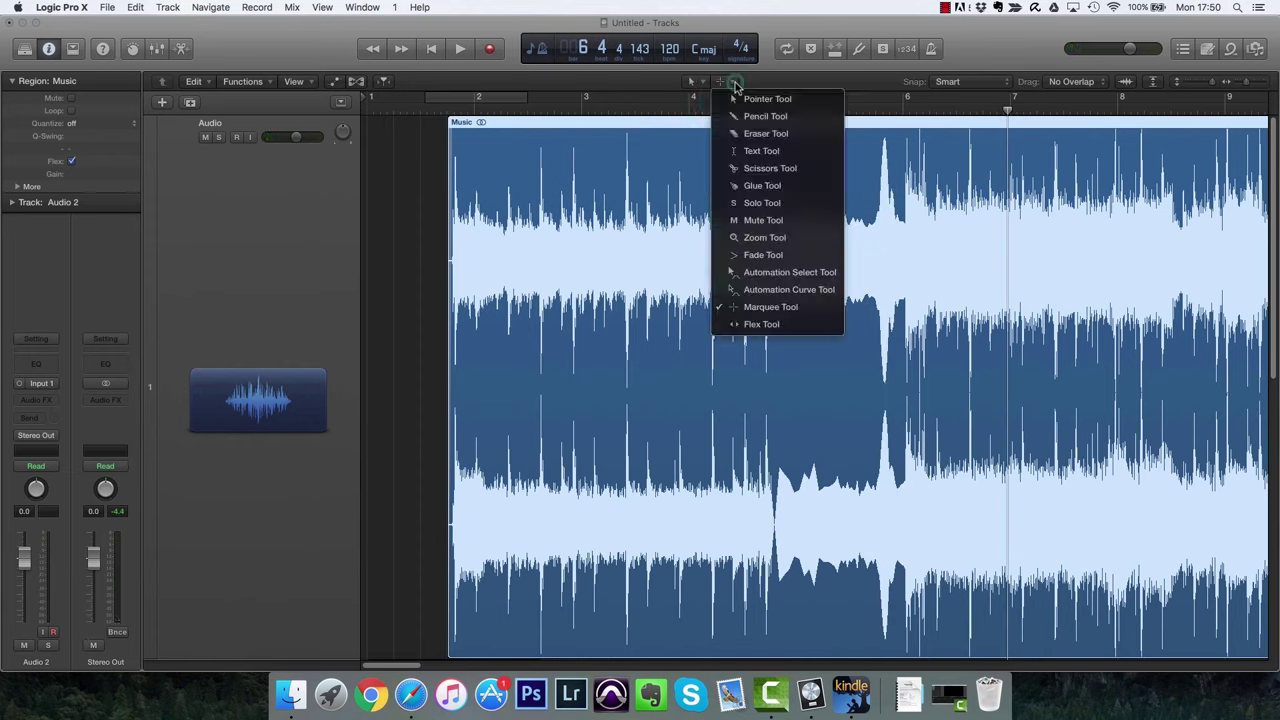
left_click(723, 82)
left_click(722, 82)
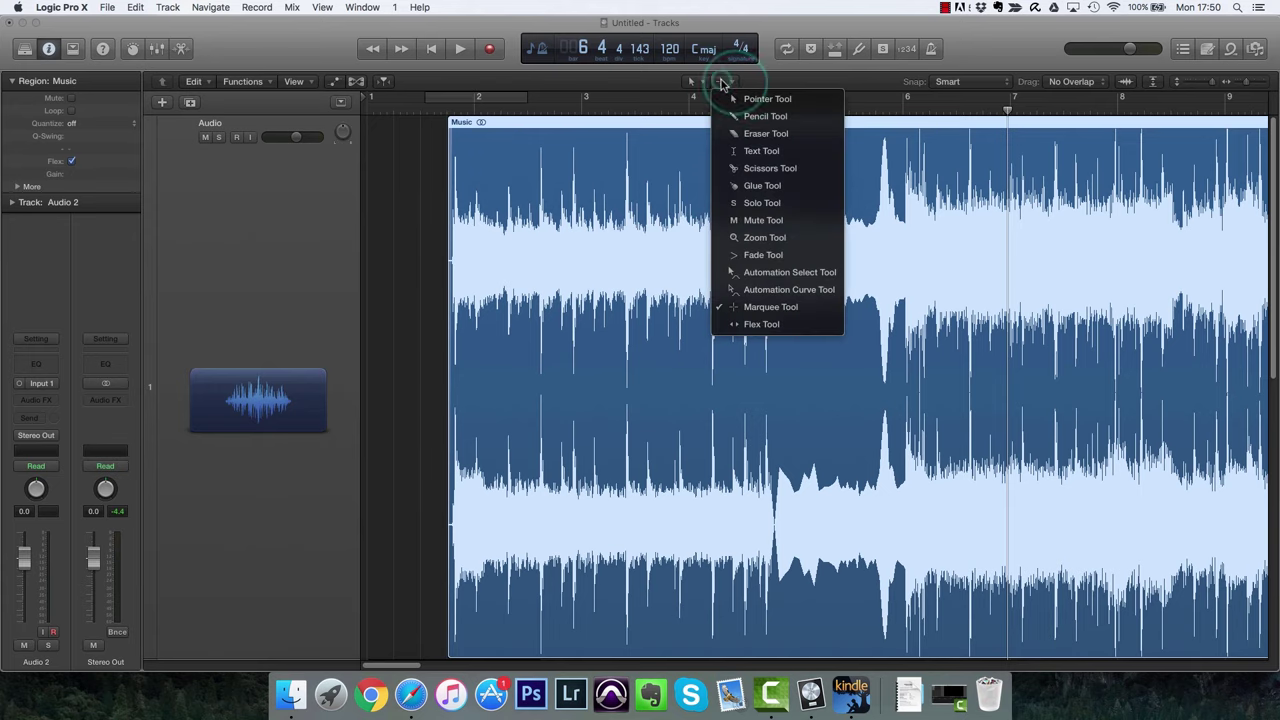
left_click(723, 82)
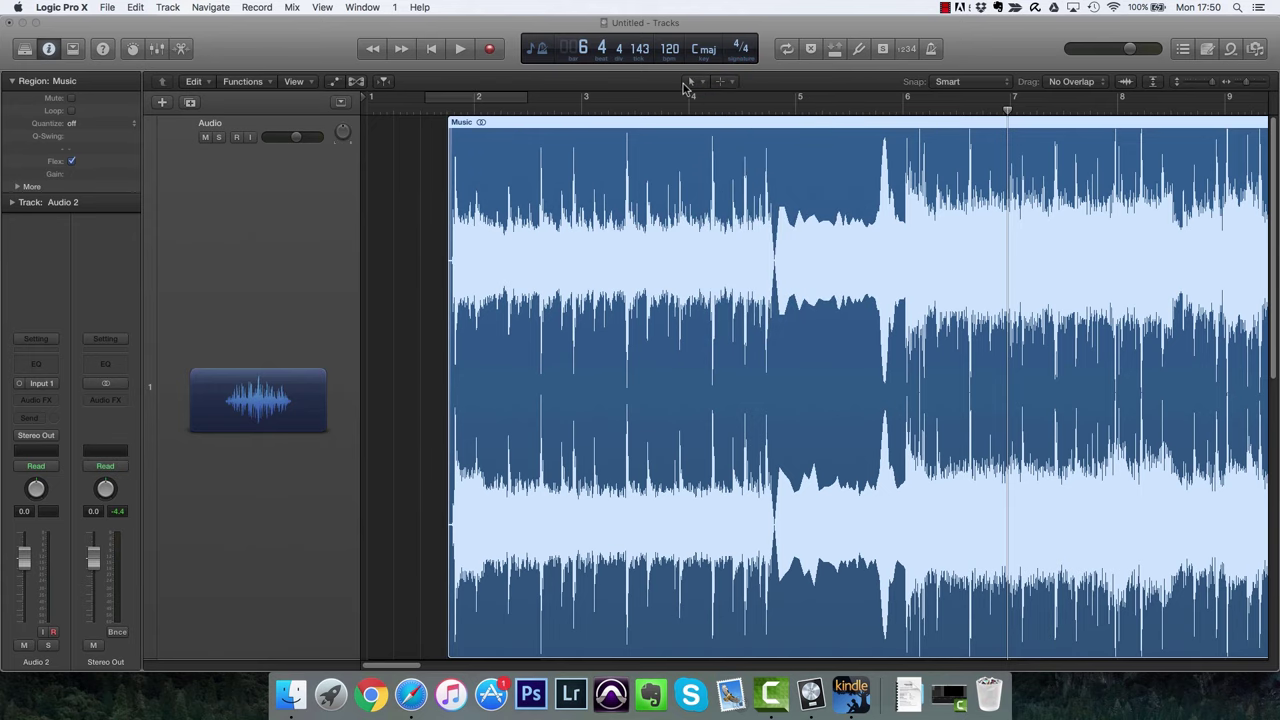
left_click_drag(586, 192, 505, 199)
left_click_drag(505, 199, 504, 200)
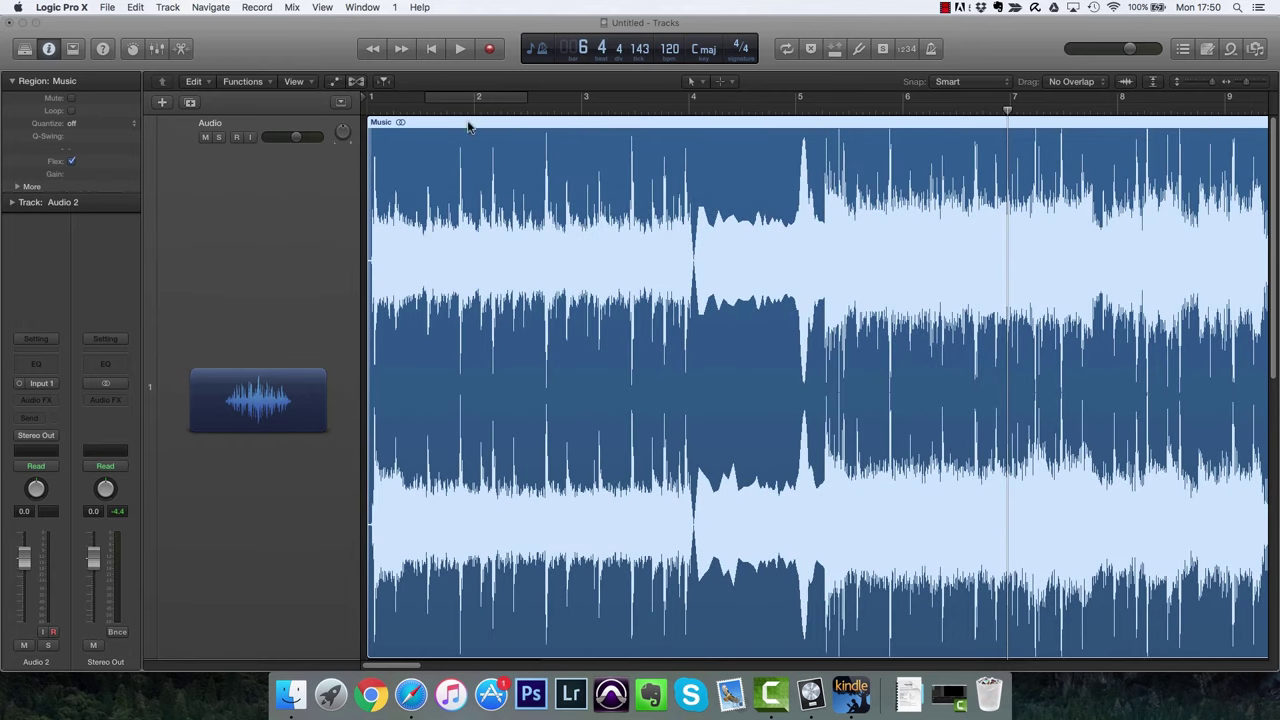
Trim the Music region's start to about bar 1.9 and delete the audio between about 2.1.2 and 2.2.3 using a marquee selection.
left_click_drag(370, 527, 470, 527)
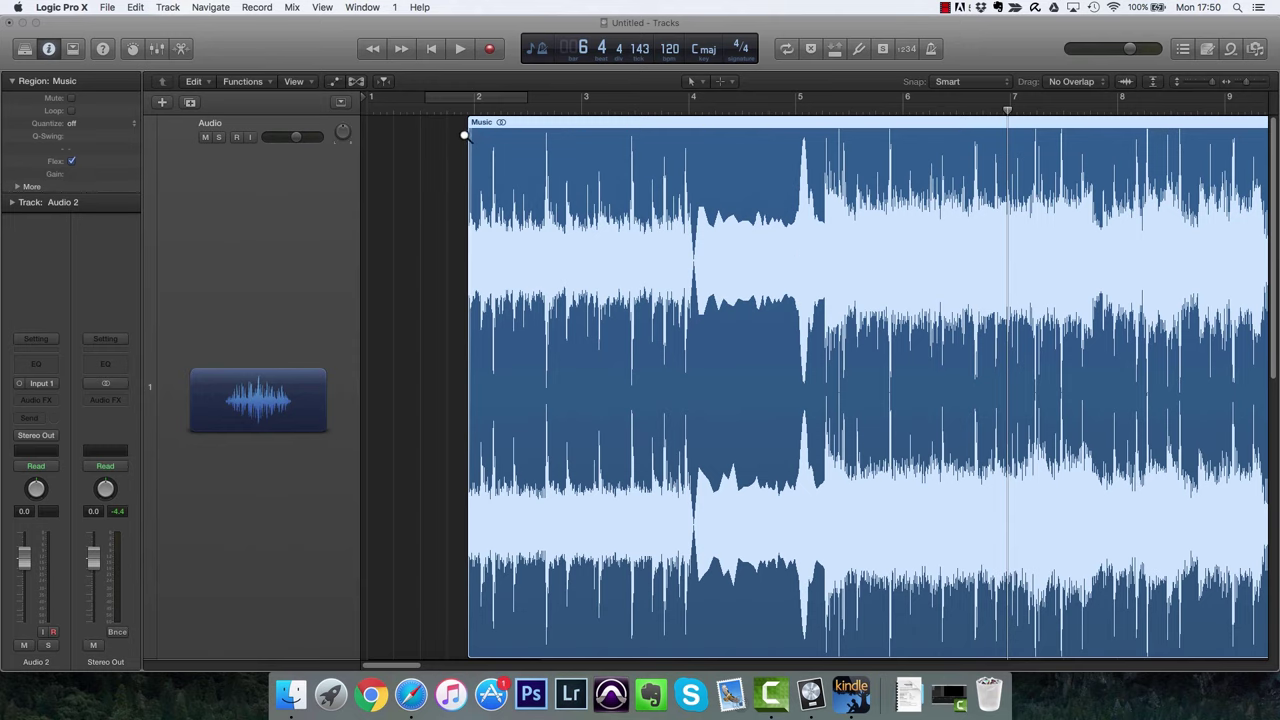
left_click_drag(470, 200, 610, 292)
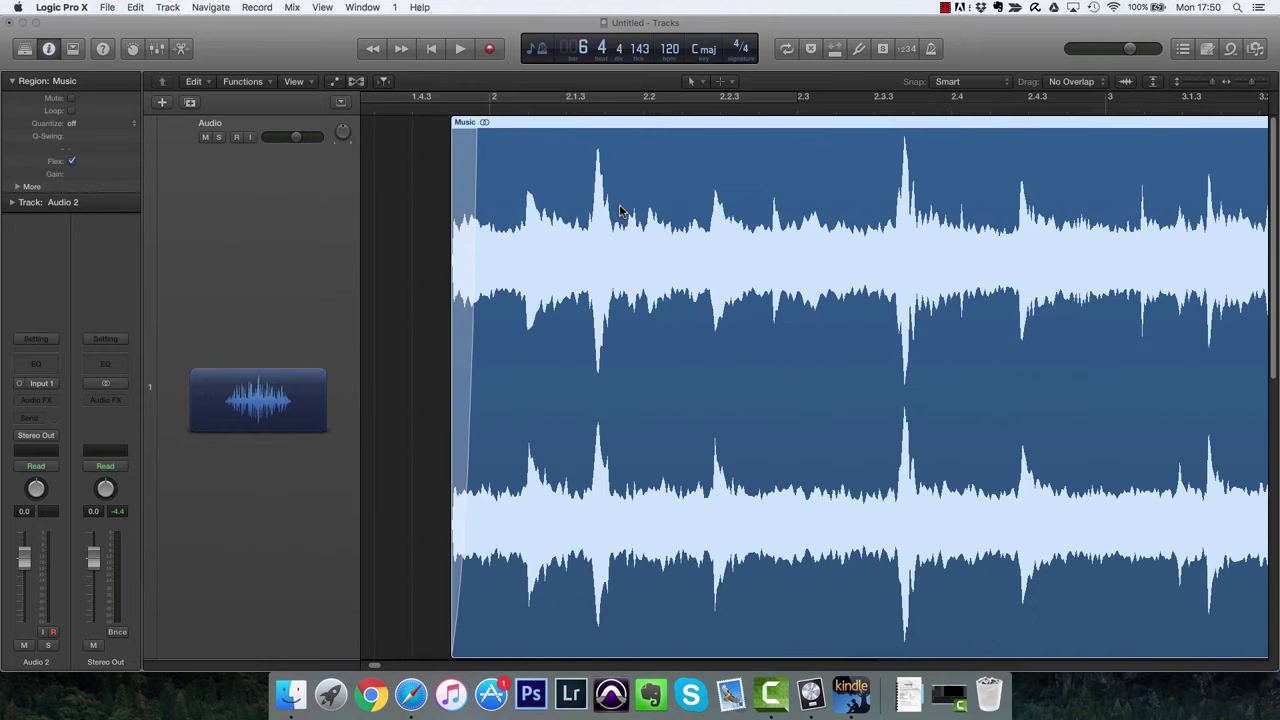
mouse_move(523, 216)
left_mouse_down()
mouse_move(613, 246)
mouse_move(753, 247)
left_mouse_up()
key("Delete")
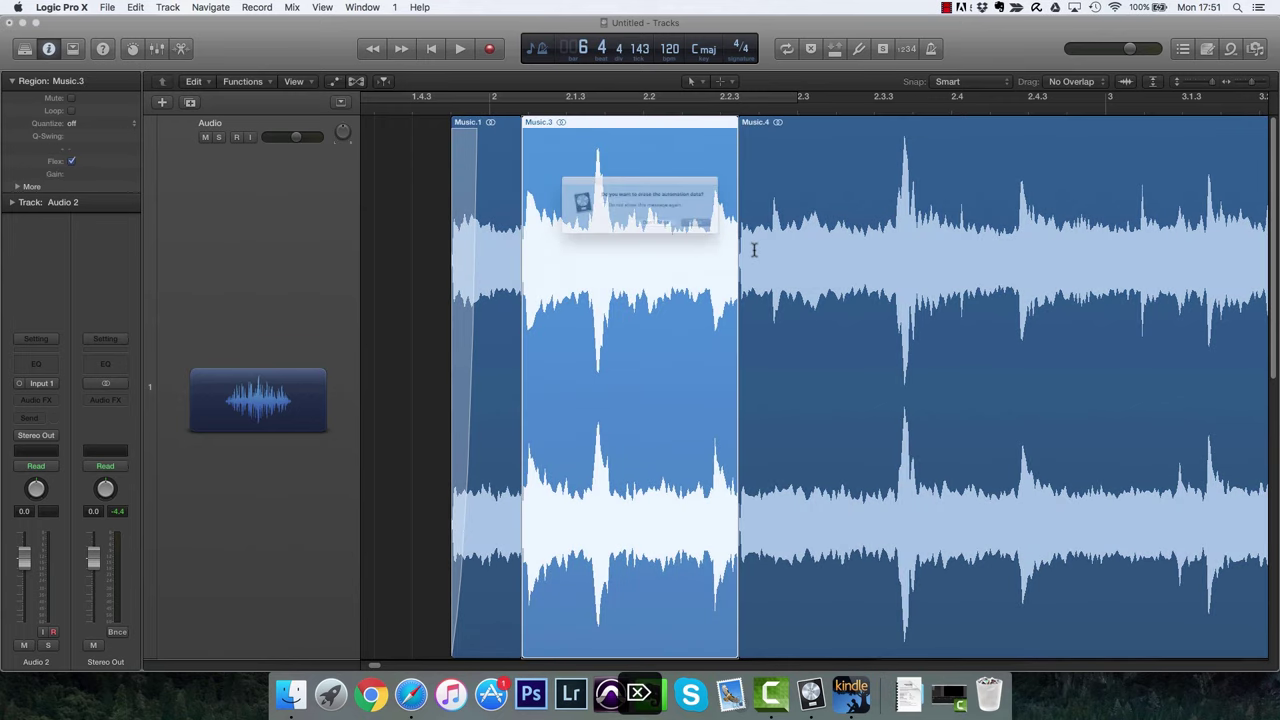
left_click(724, 239)
Assign the Fade Tool as the secondary tool and create a curved fade-in on the region after the gap, ending at about 2.3.
left_click(720, 81)
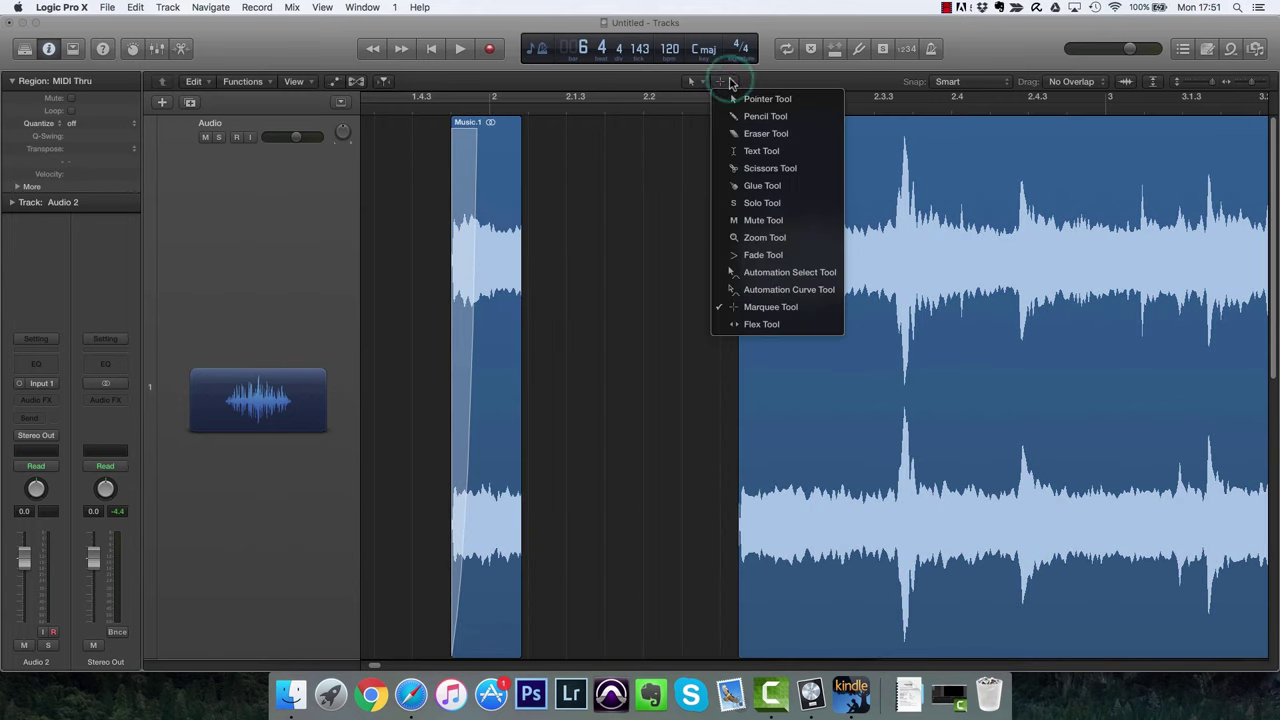
left_click(763, 255)
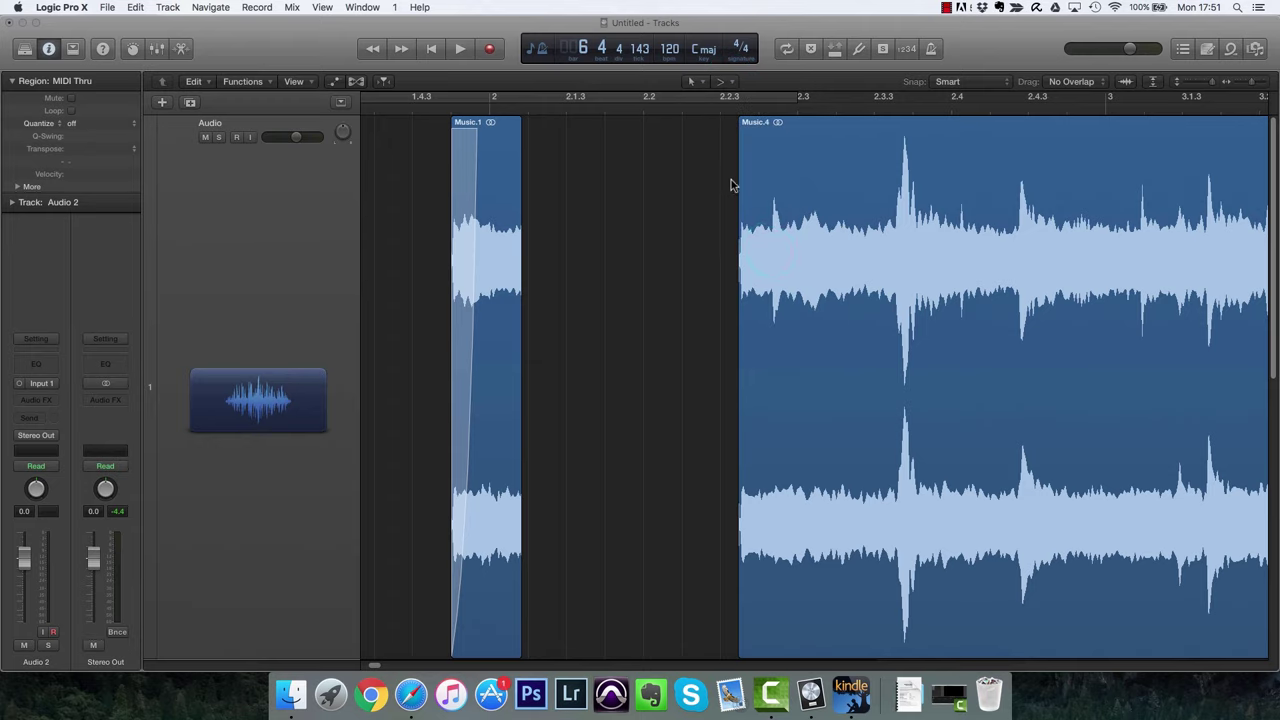
left_click_drag(745, 196, 787, 218)
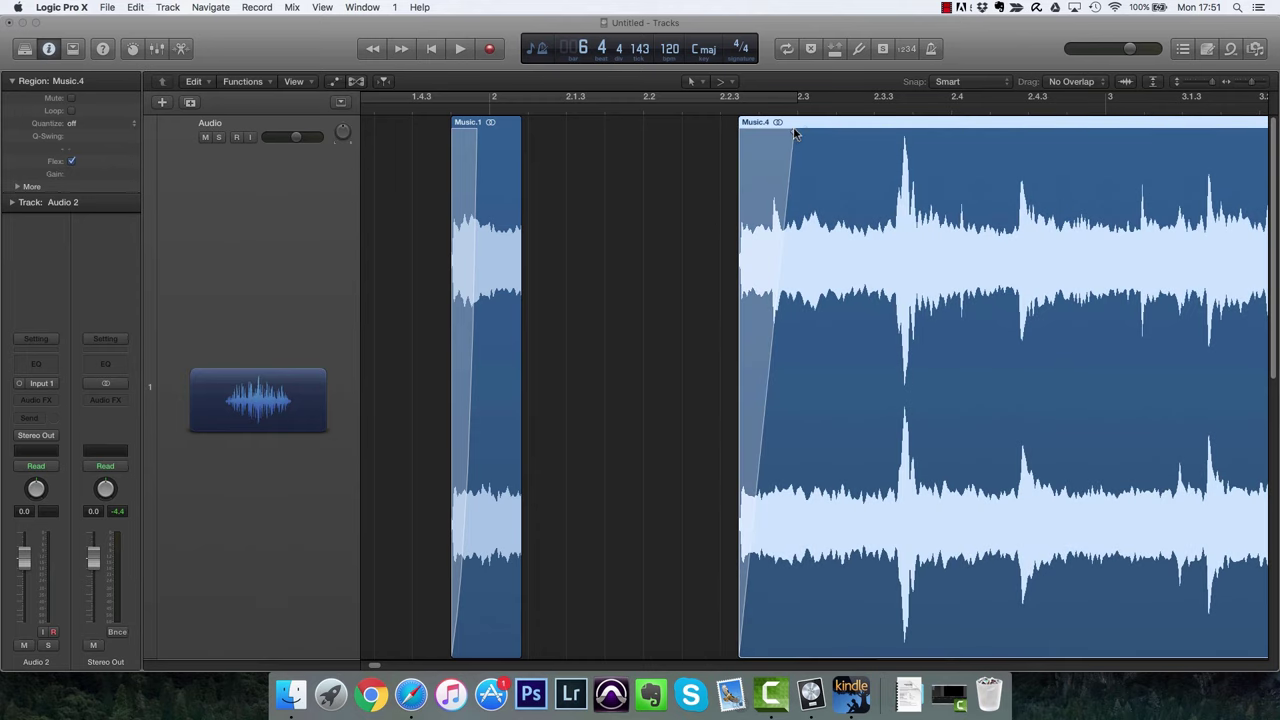
left_click_drag(793, 130, 773, 303)
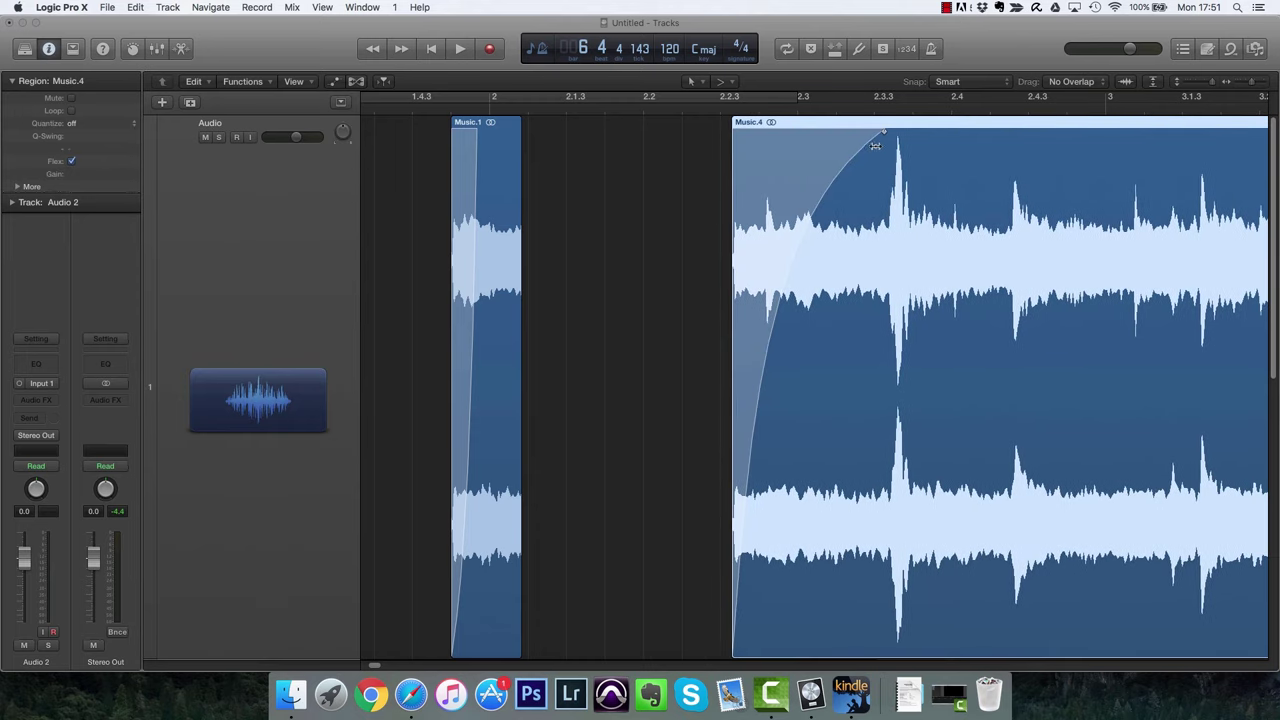
left_click_drag(877, 140, 815, 131)
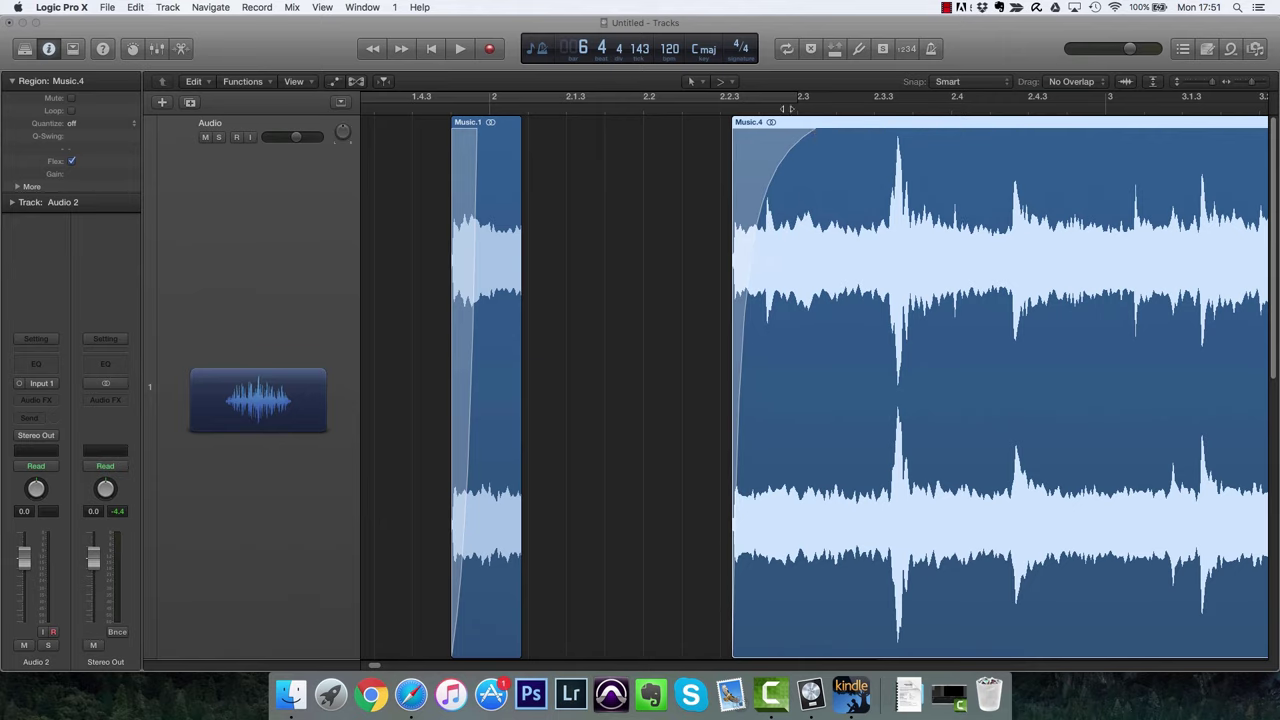
Split the region after the gap just past 2.3.3 with the Scissors Tool and return to the Pointer Tool.
key("t")
key("i")
left_click(903, 310)
key("t")
key("t")
Move the region after the split slightly earlier and draw a short crossfade across the join with the Fade Tool.
left_click_drag(961, 315, 948, 329)
left_click(744, 243)
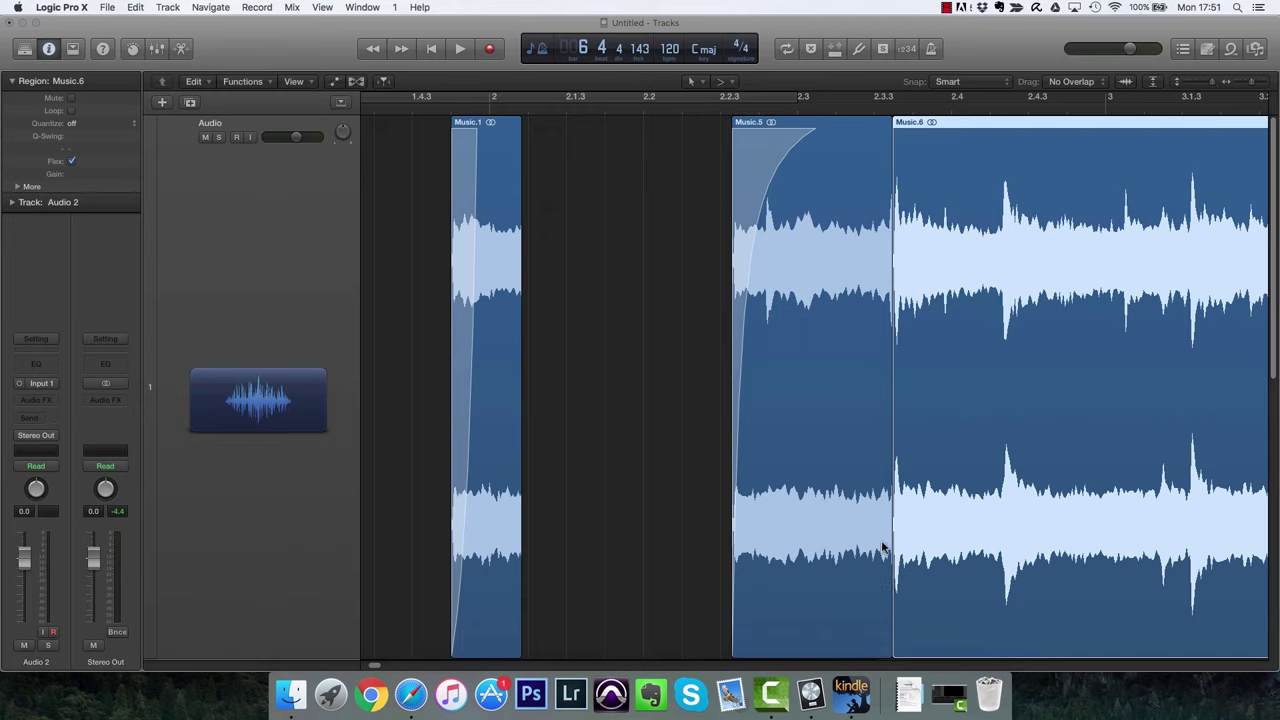
left_click_drag(881, 372, 907, 363)
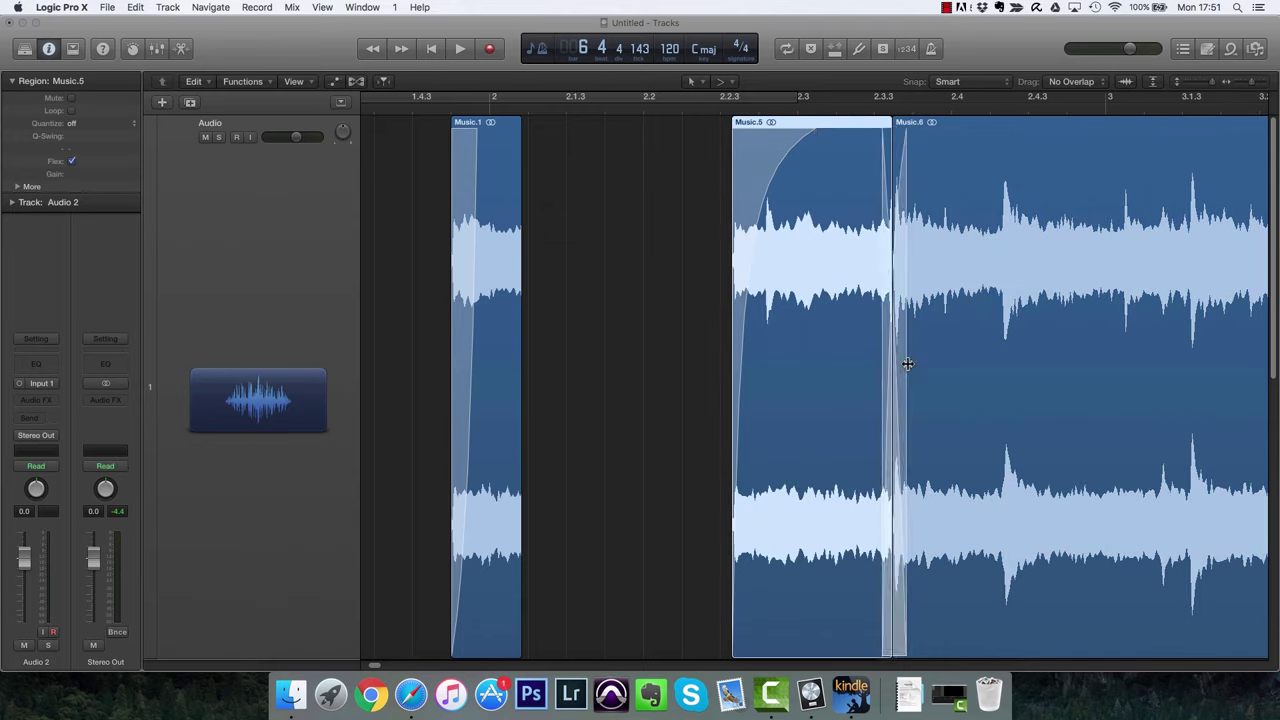
Magnify the fade-in after the gap with the Zoom Tool, and fit all regions of the Audio track in view.
left_click(731, 85)
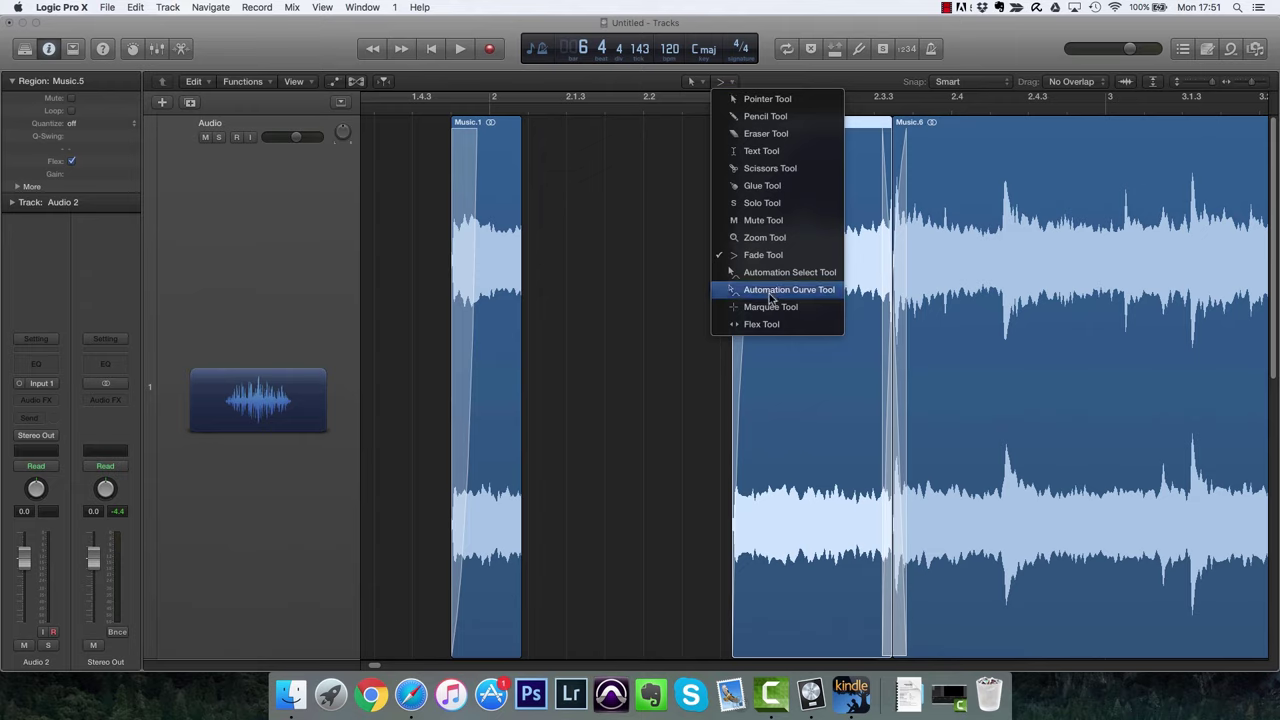
left_click(780, 239)
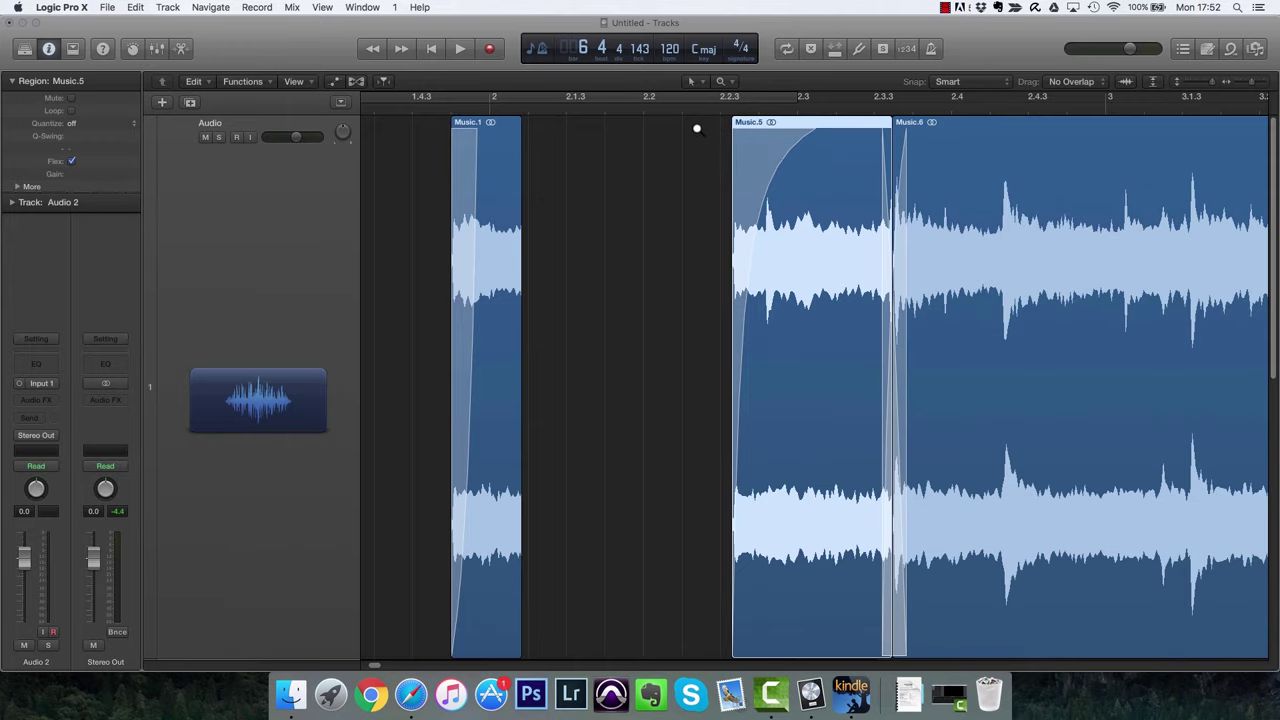
left_click_drag(711, 130, 838, 312)
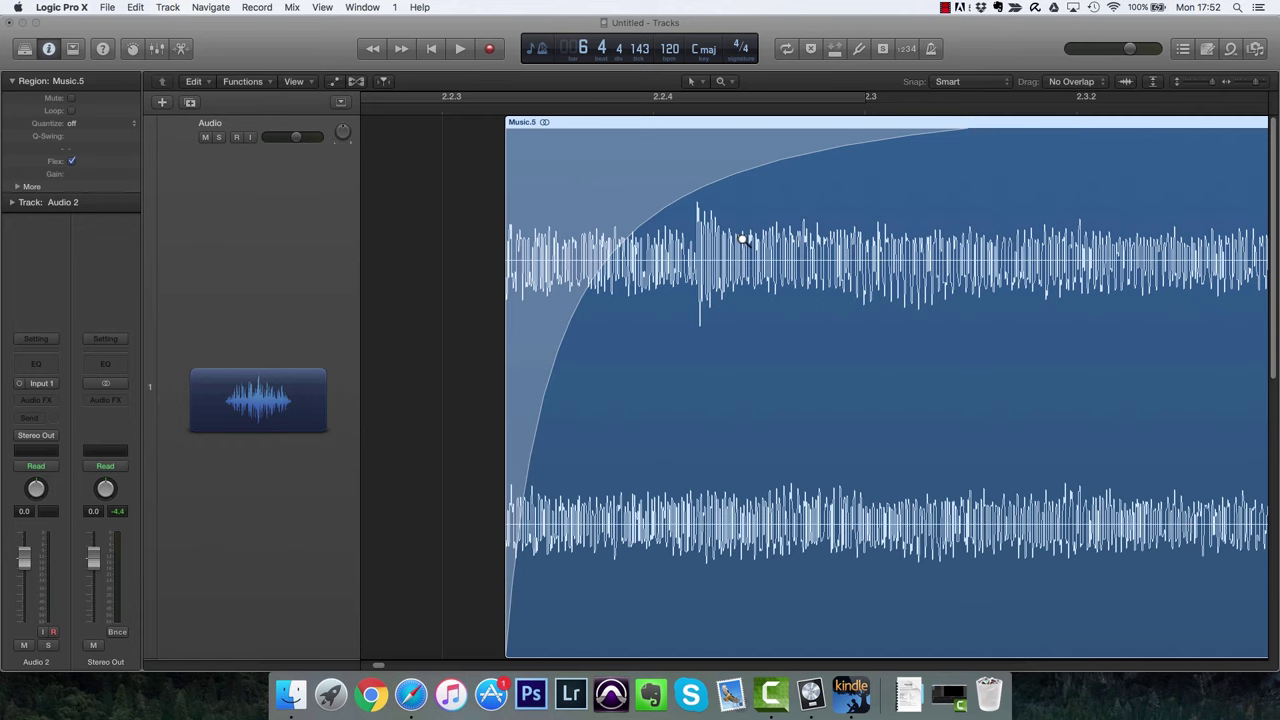
left_click_drag(743, 239, 929, 352)
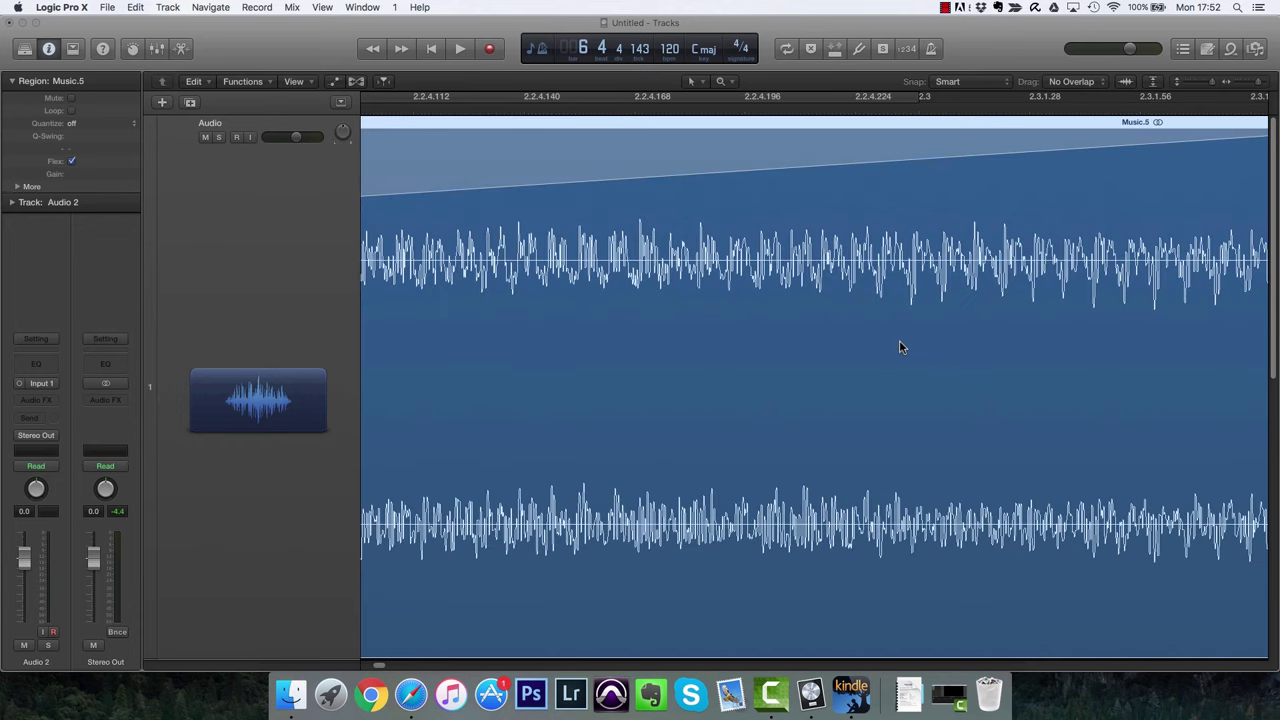
left_click(357, 310)
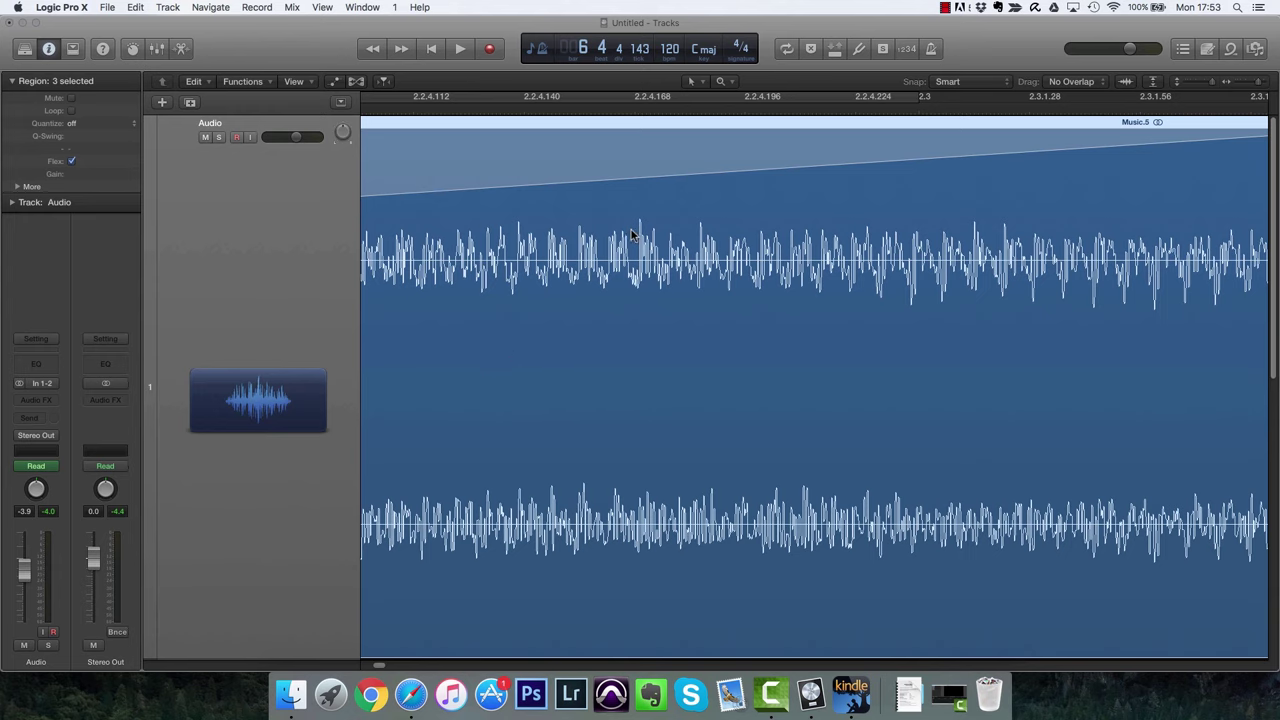
key("z")
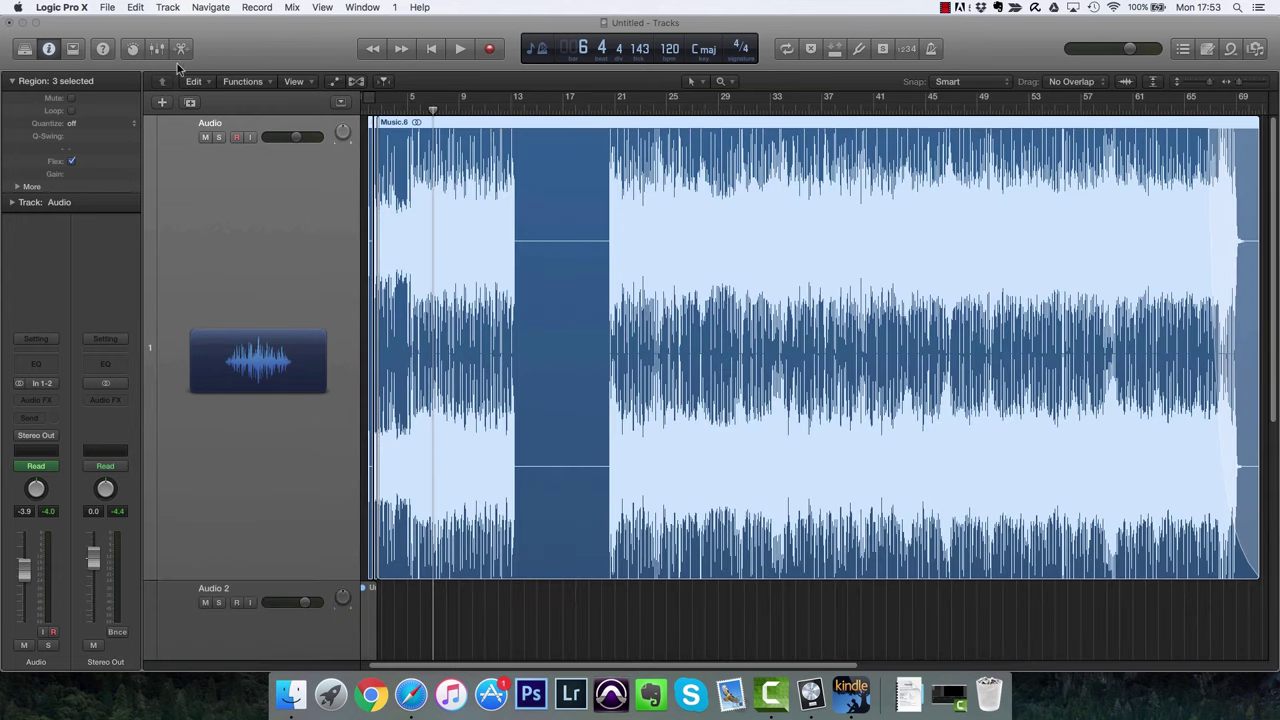
Examine the scrubbing options for the Tracks area in the audio editing preferences.
left_click(62, 8)
mouse_move(92, 44)
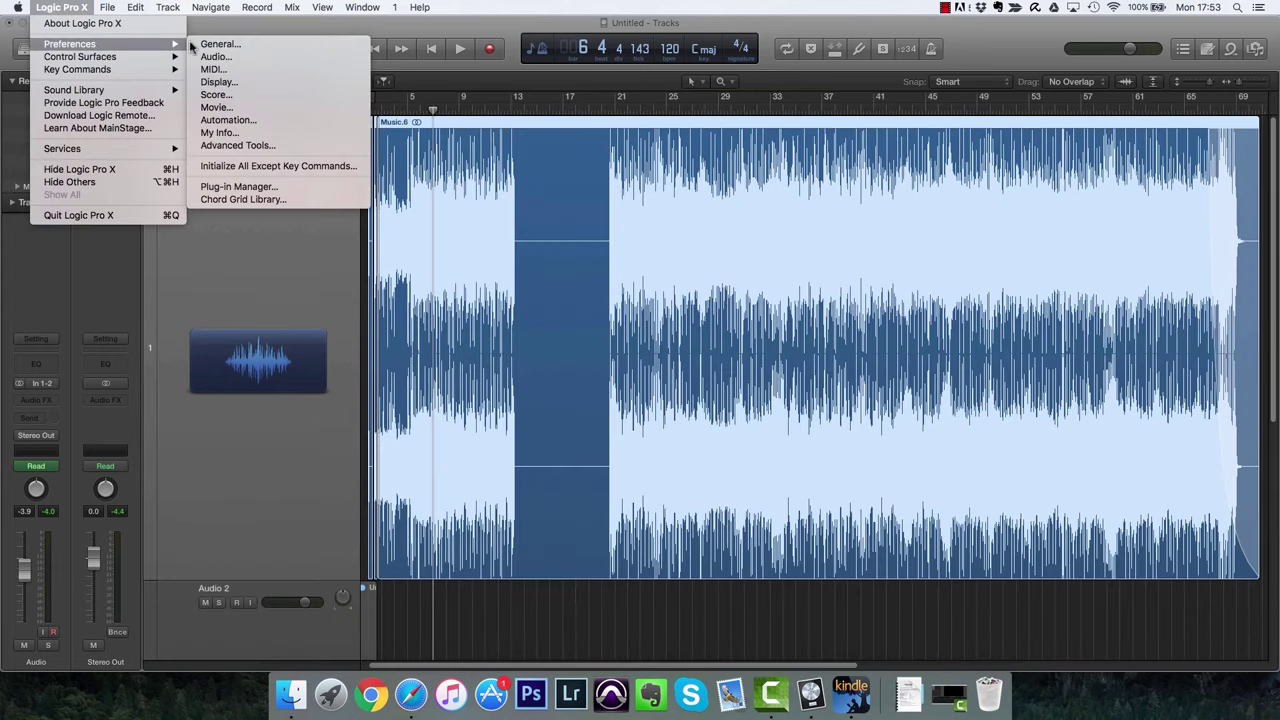
left_click(212, 57)
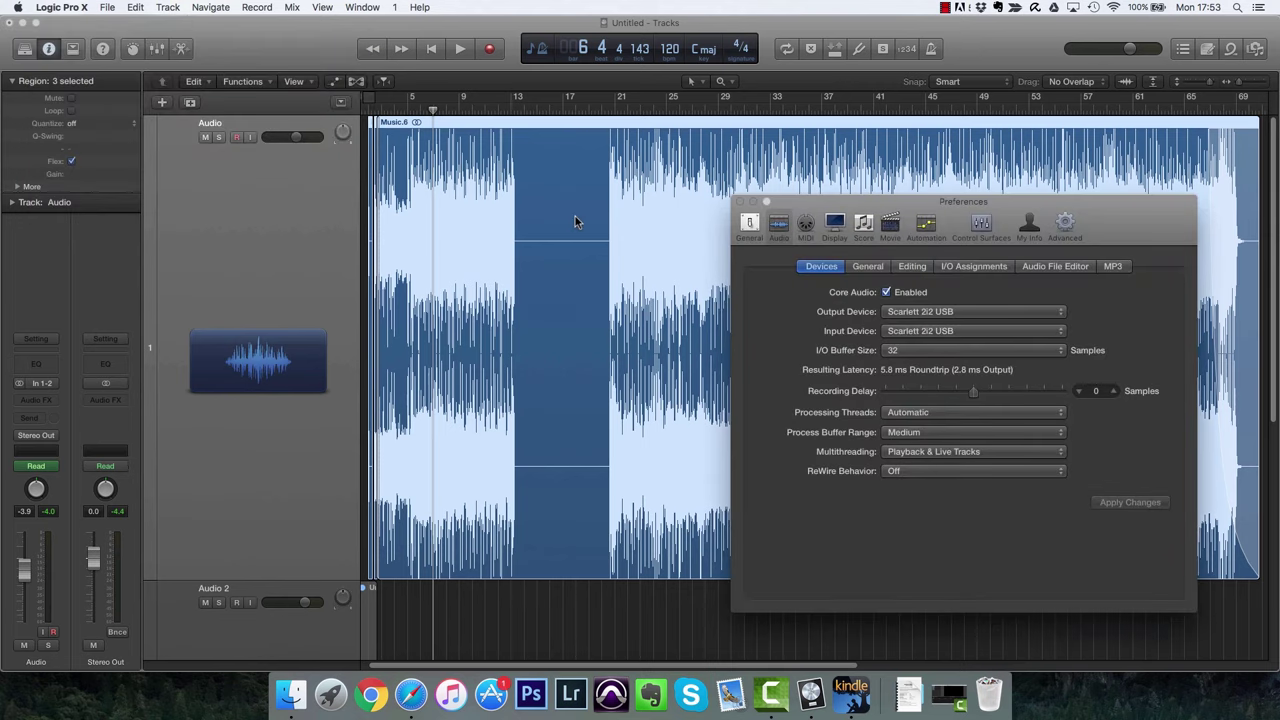
left_click(921, 271)
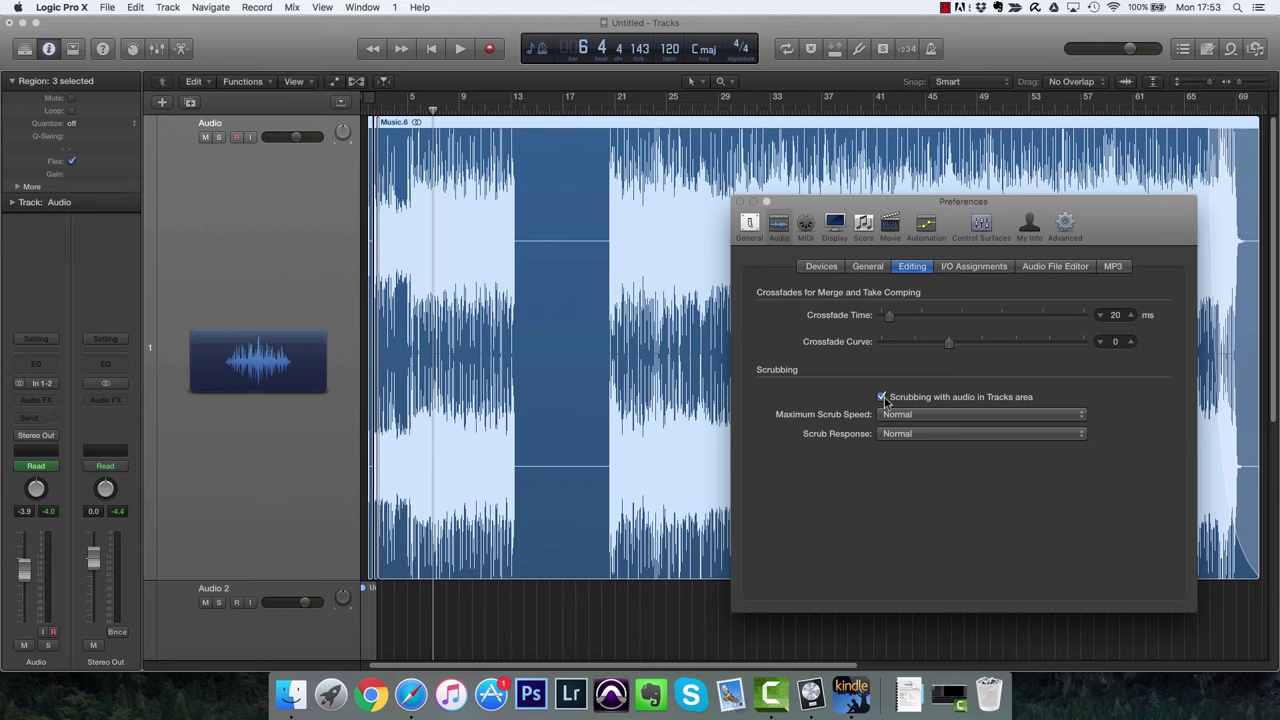
left_click(739, 203)
Set the Solo Tool as the main tool and the Marquee Tool as the secondary tool.
left_click(695, 83)
left_click(734, 203)
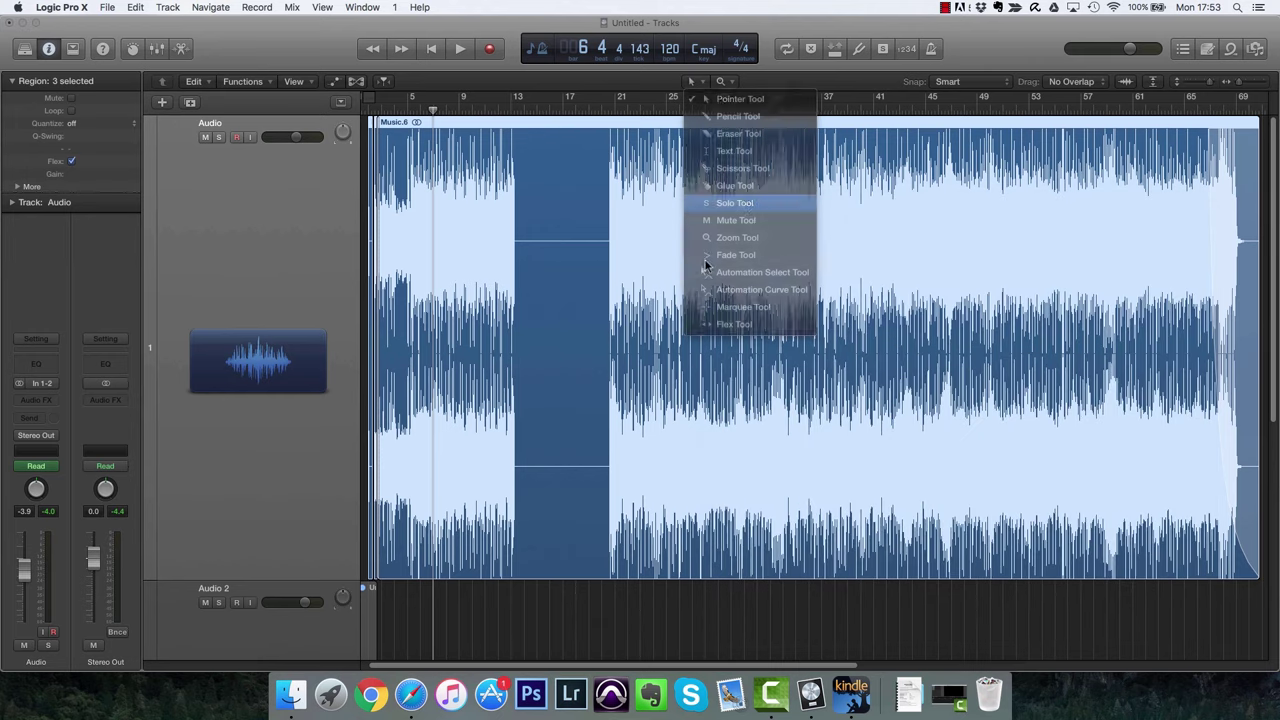
left_click(697, 82)
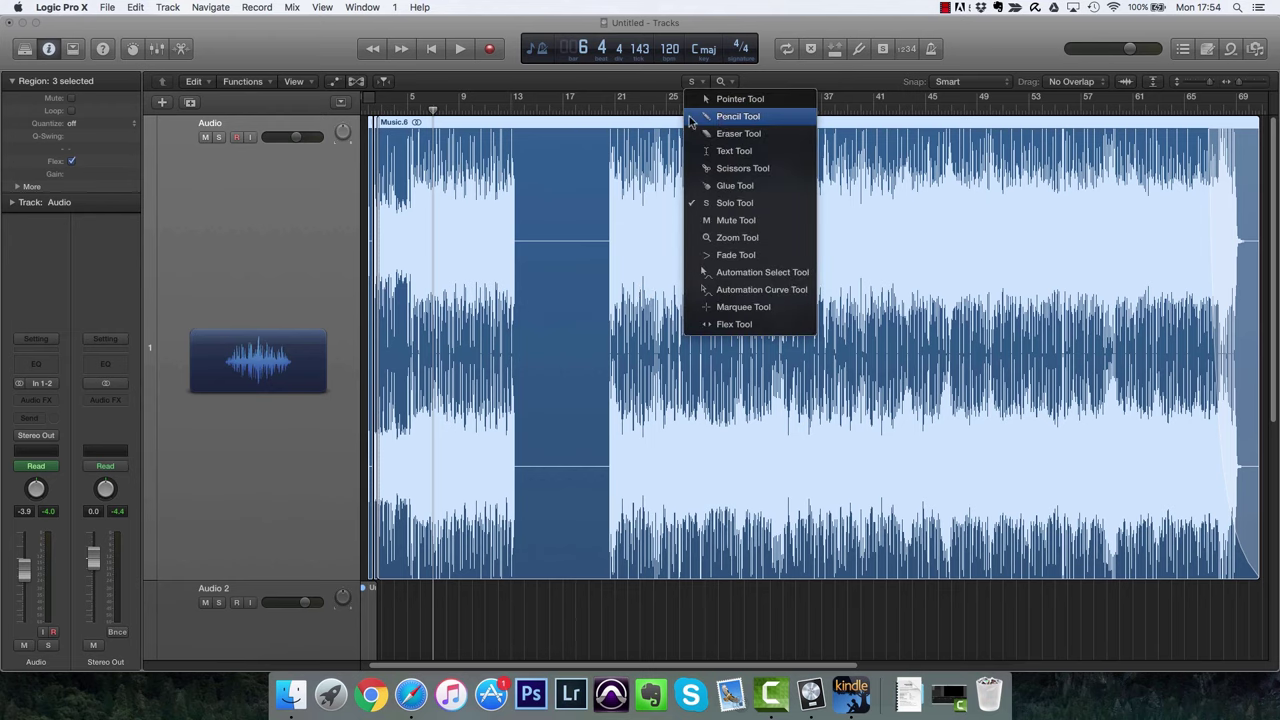
left_click(733, 82)
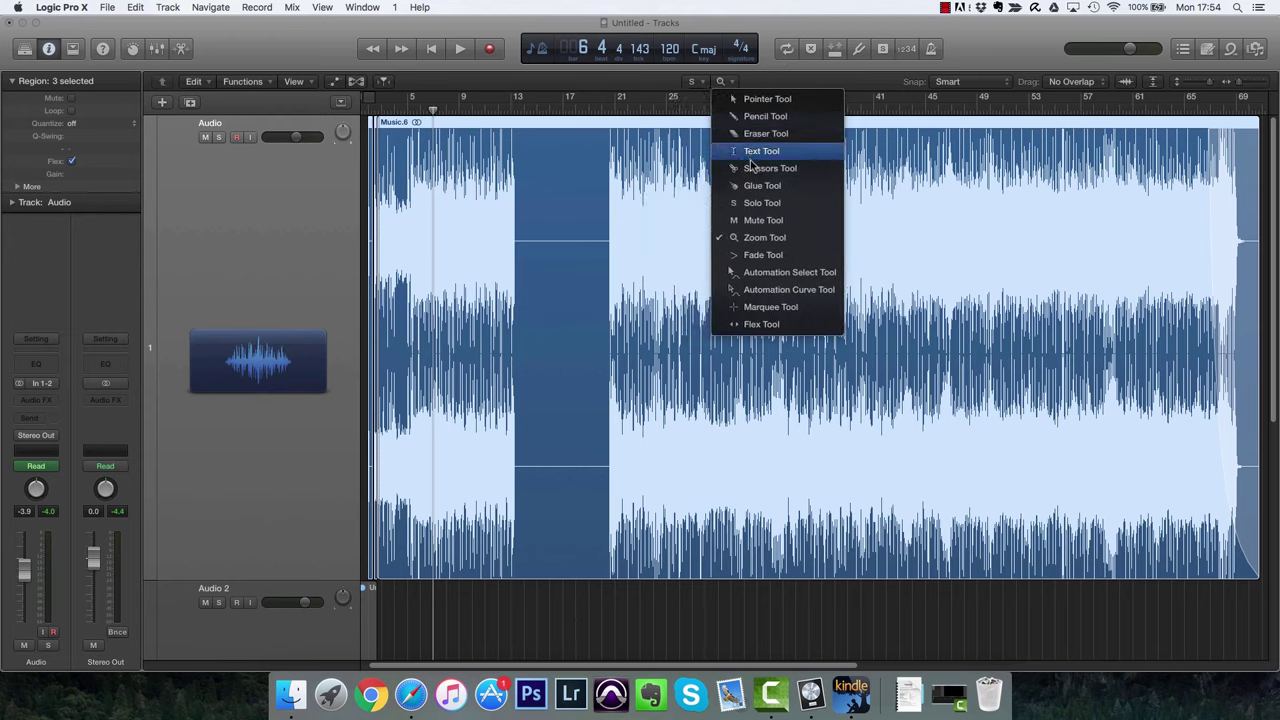
left_click(770, 307)
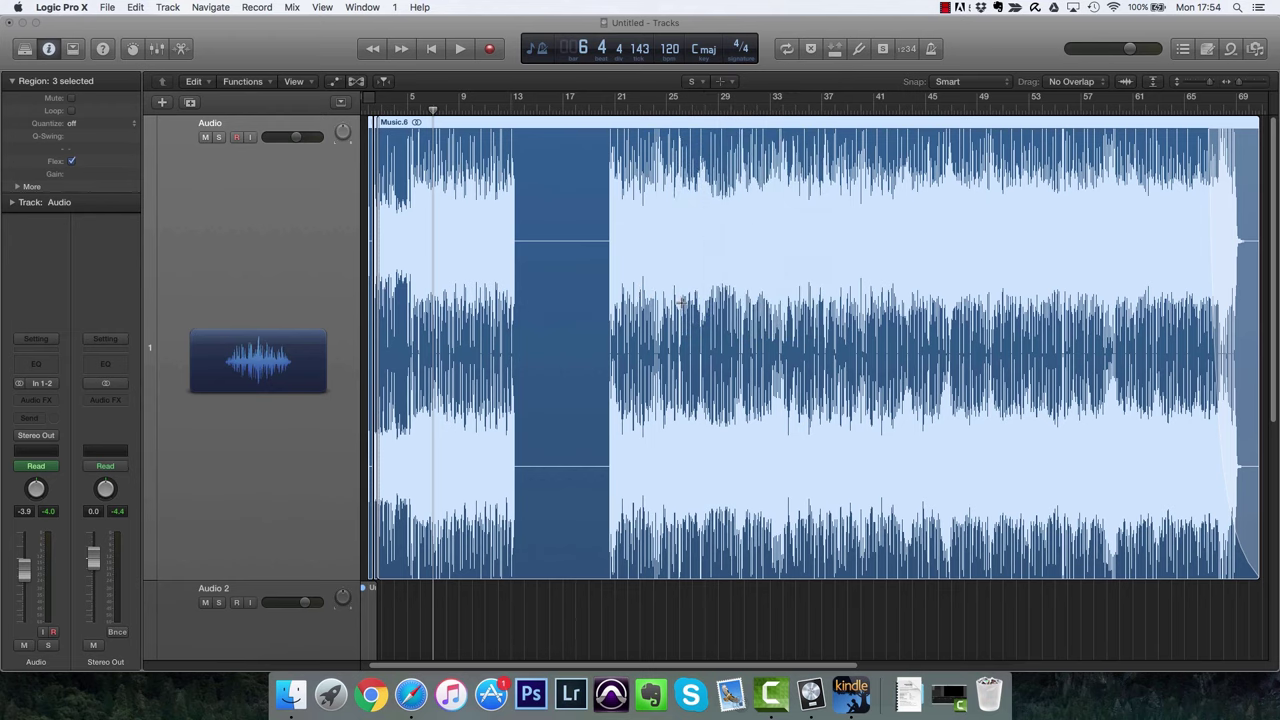
Cut two marquee sections out of the Music region on the Audio track, at about bars 26–30 and about bars 20–24.
left_click_drag(683, 299, 740, 312)
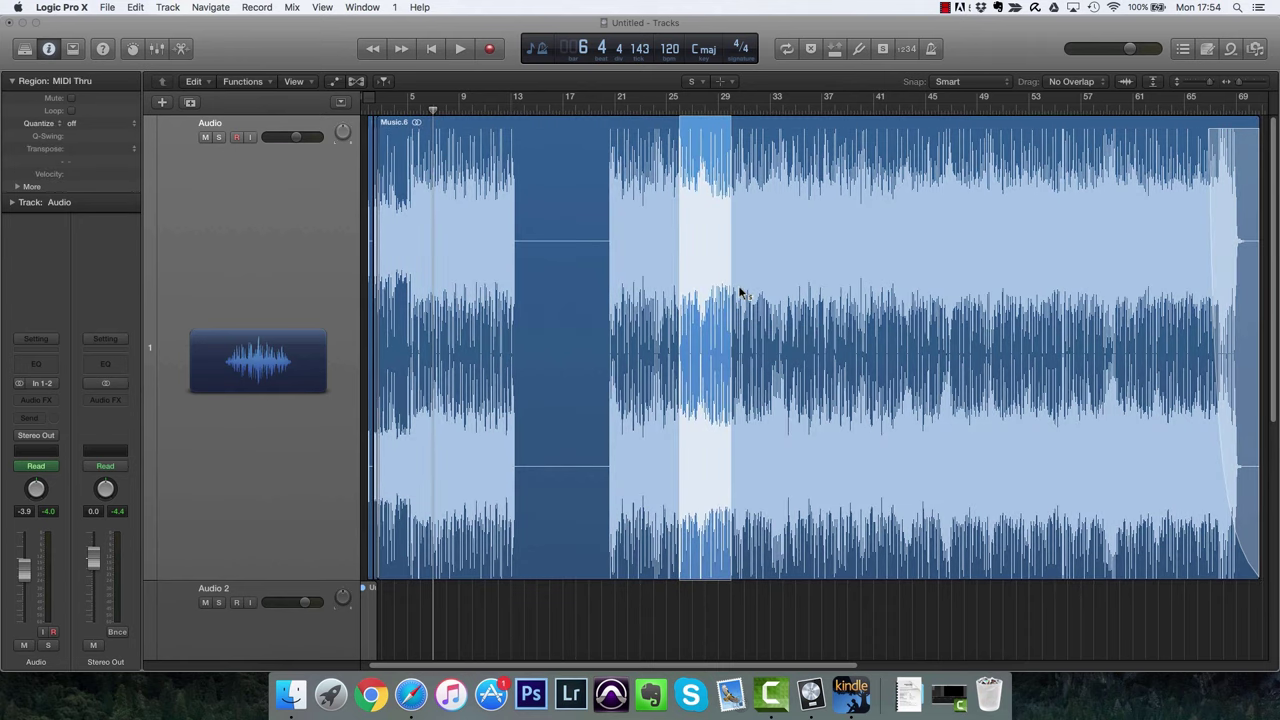
key("Delete")
left_click(740, 241)
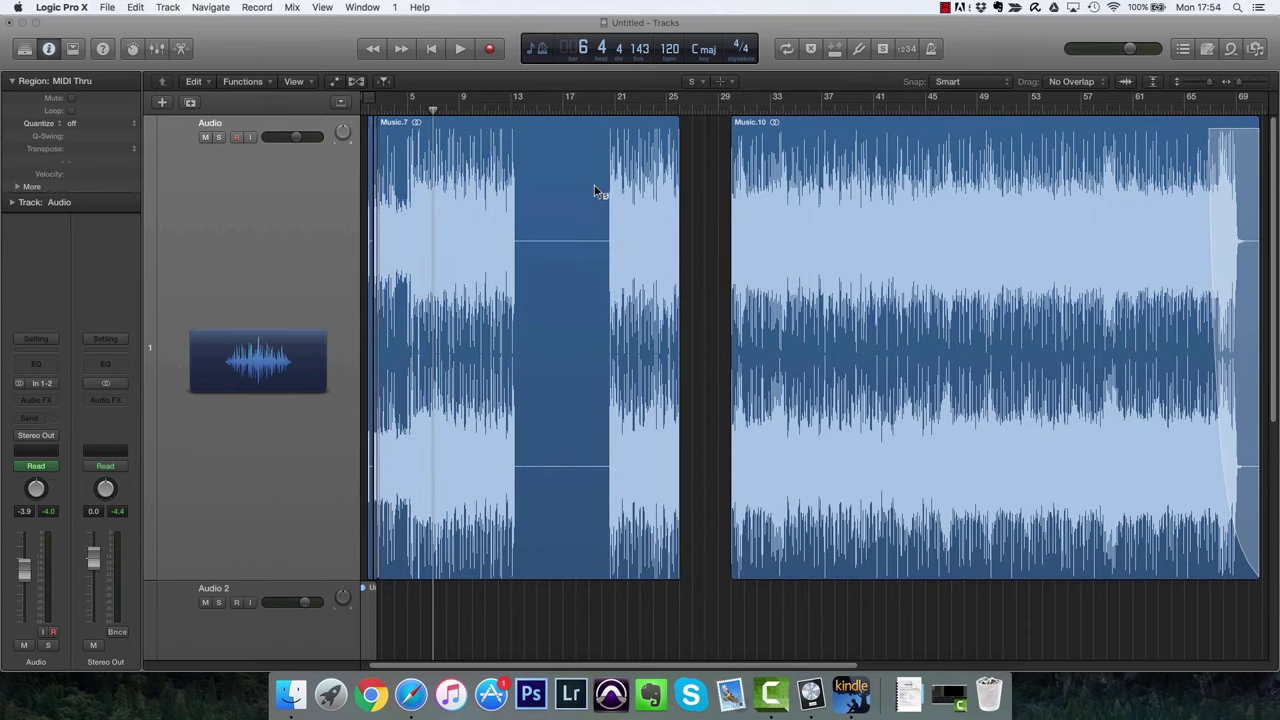
mouse_move(600, 185)
left_mouse_down()
mouse_move(654, 294)
mouse_move(655, 360)
left_mouse_up()
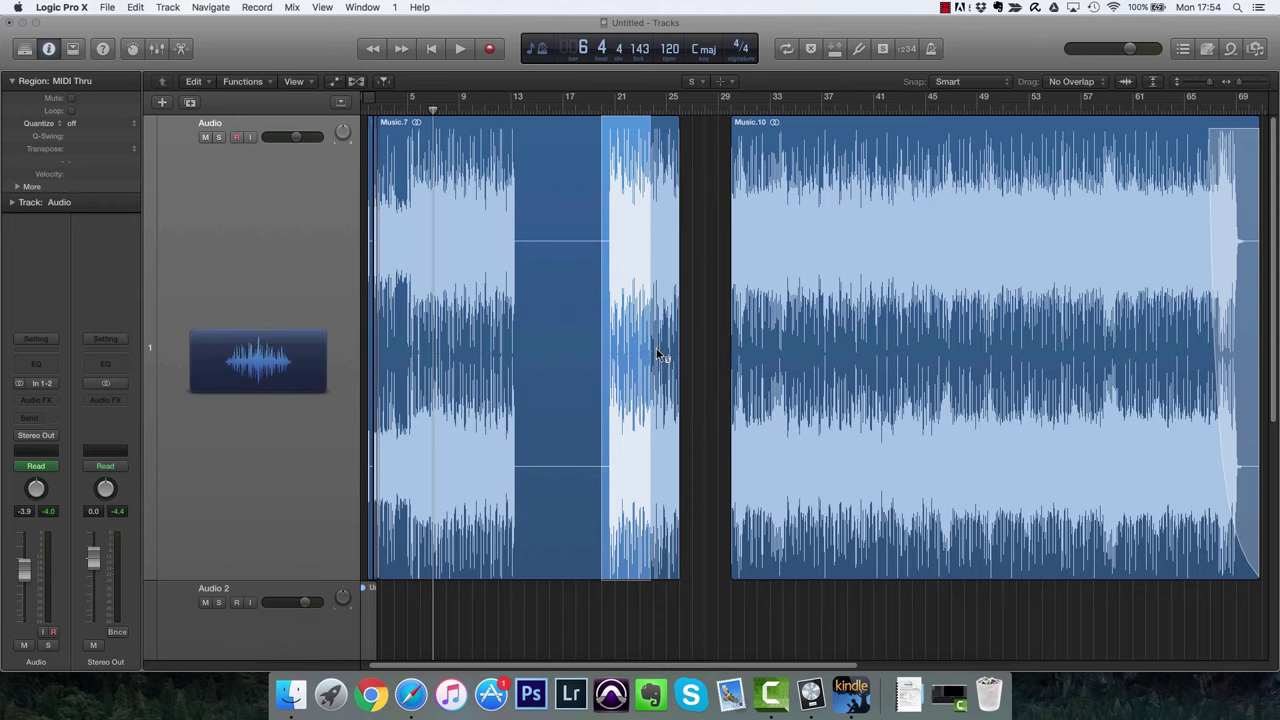
key("Delete")
Return to the Pointer Tool, select the short region between the two gaps and zoom to fit it.
key("Return")
left_click(739, 99)
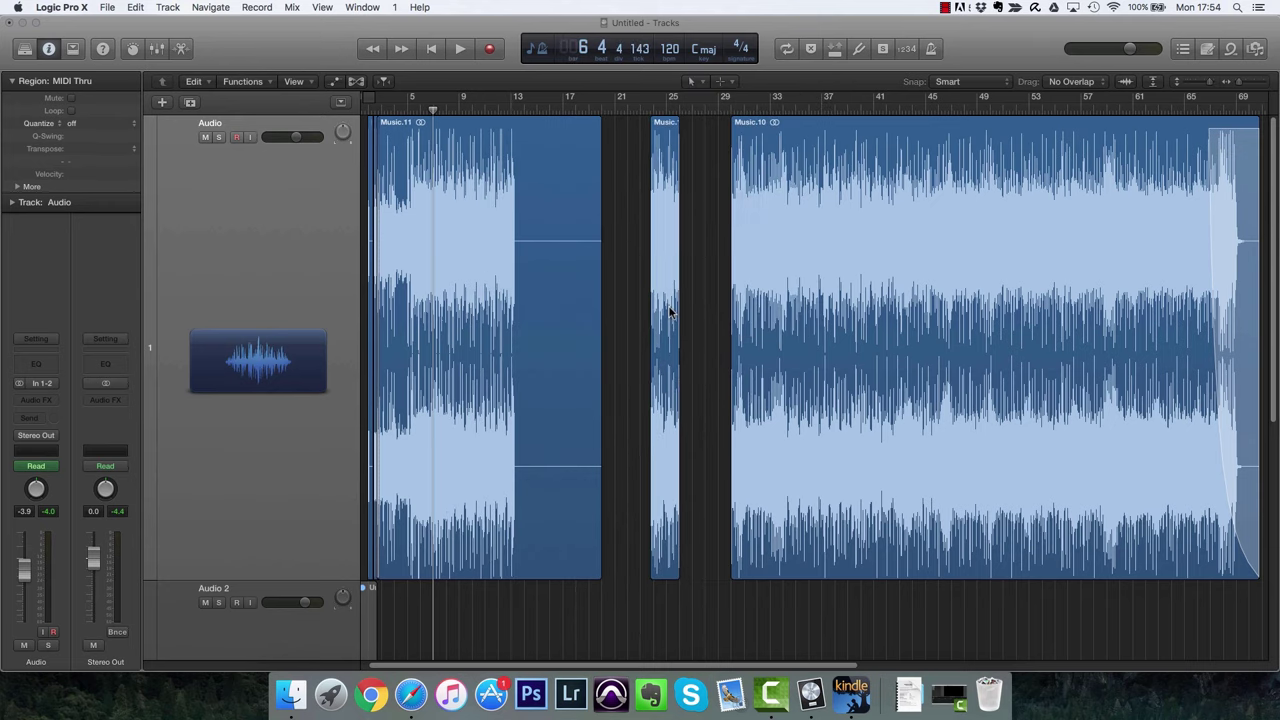
left_click(670, 312)
key("z")
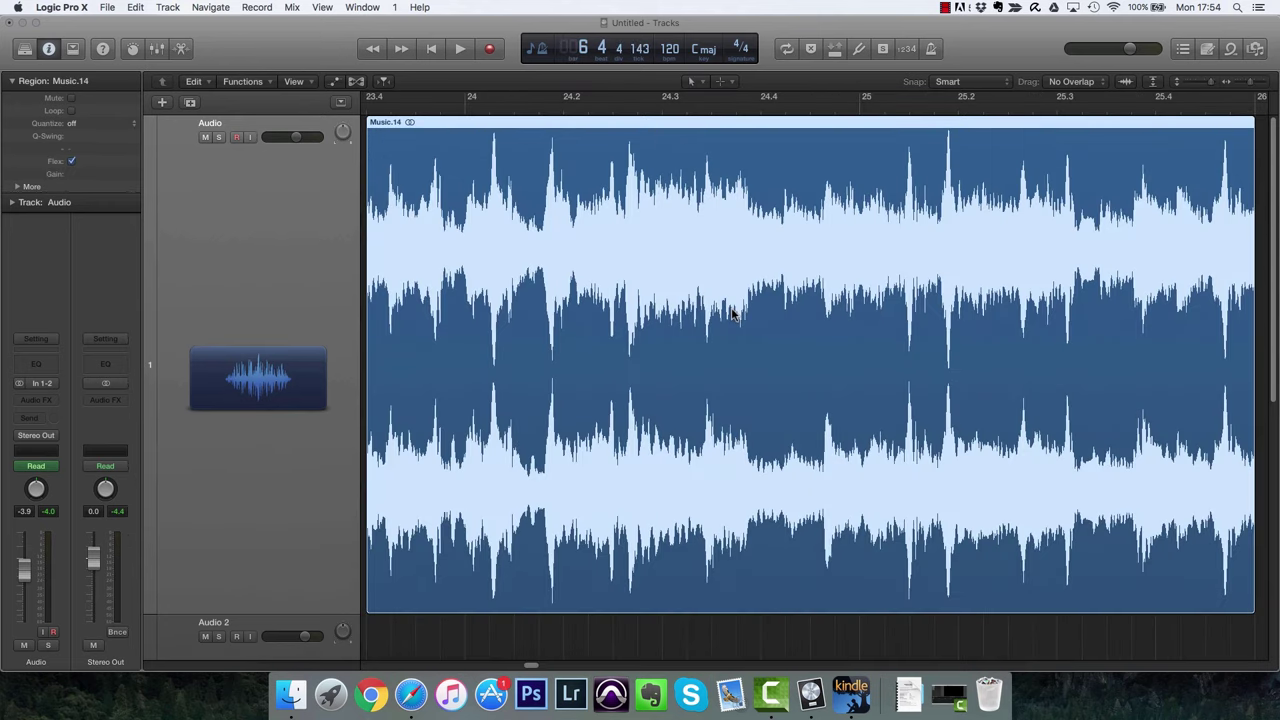
Play the short region alone with the Solo Tool, and scrub through its opening up to just after bar 24.
left_click(697, 84)
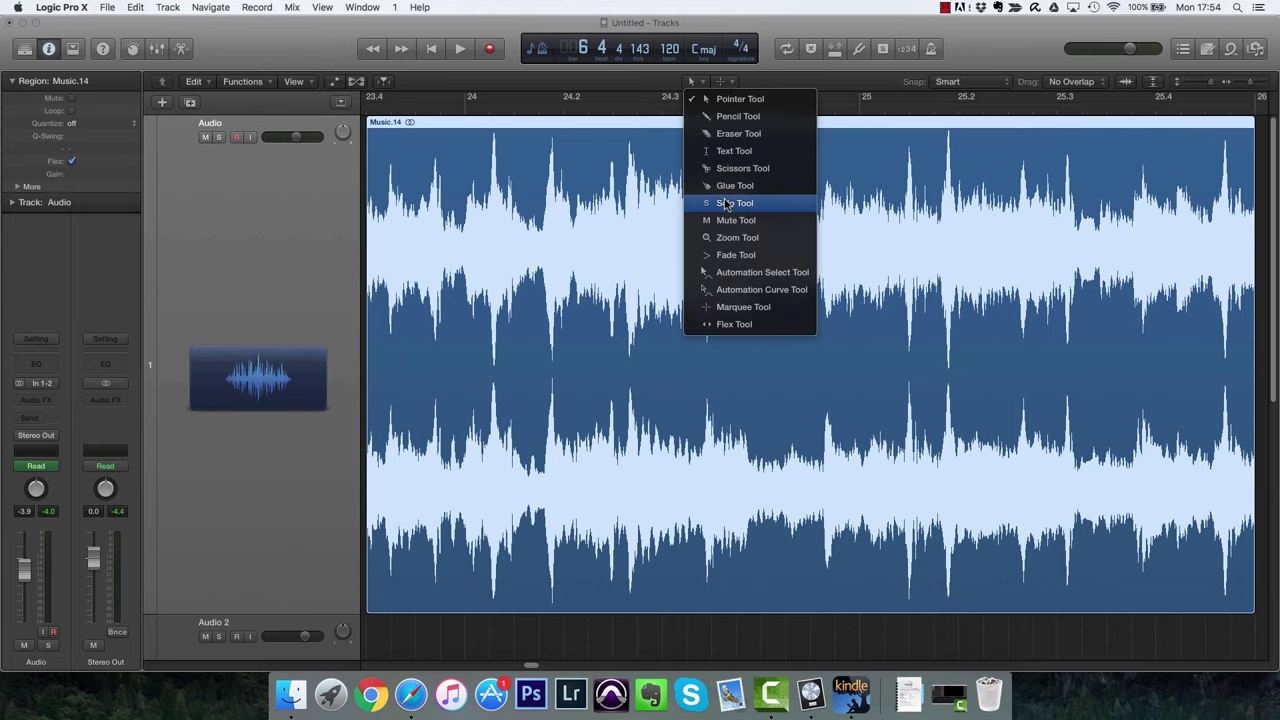
left_click(729, 203)
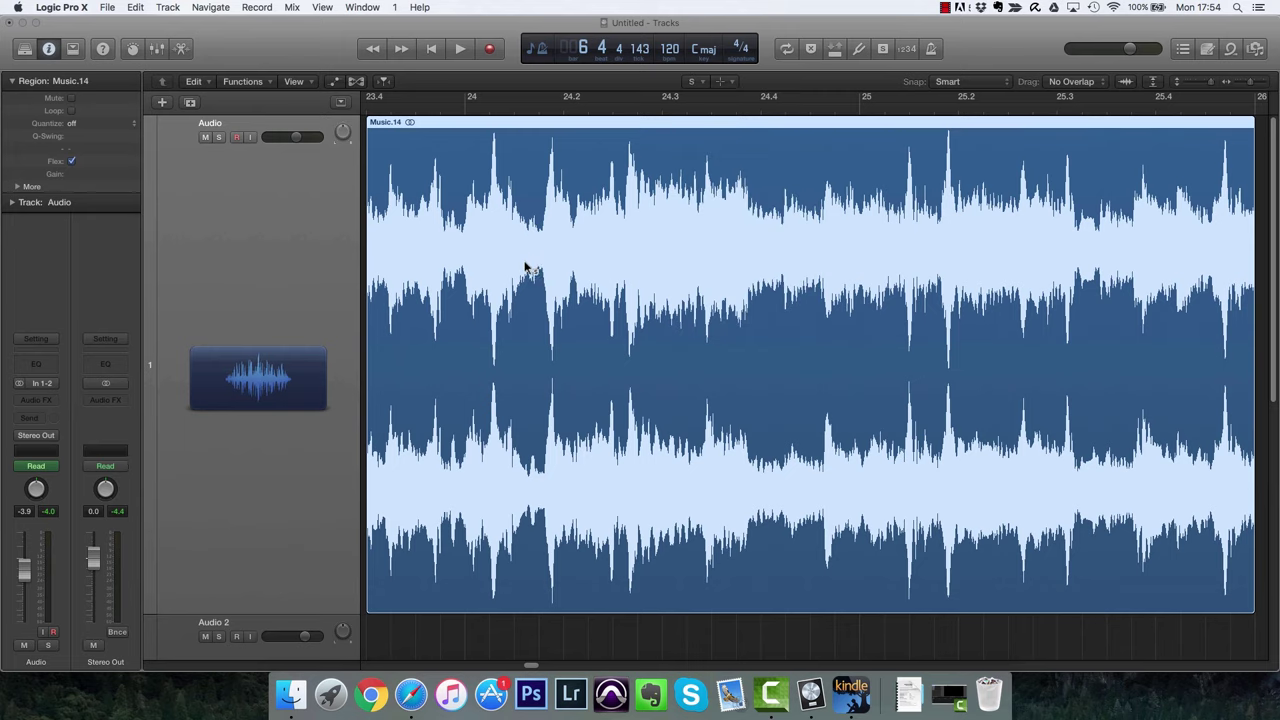
left_click(527, 270)
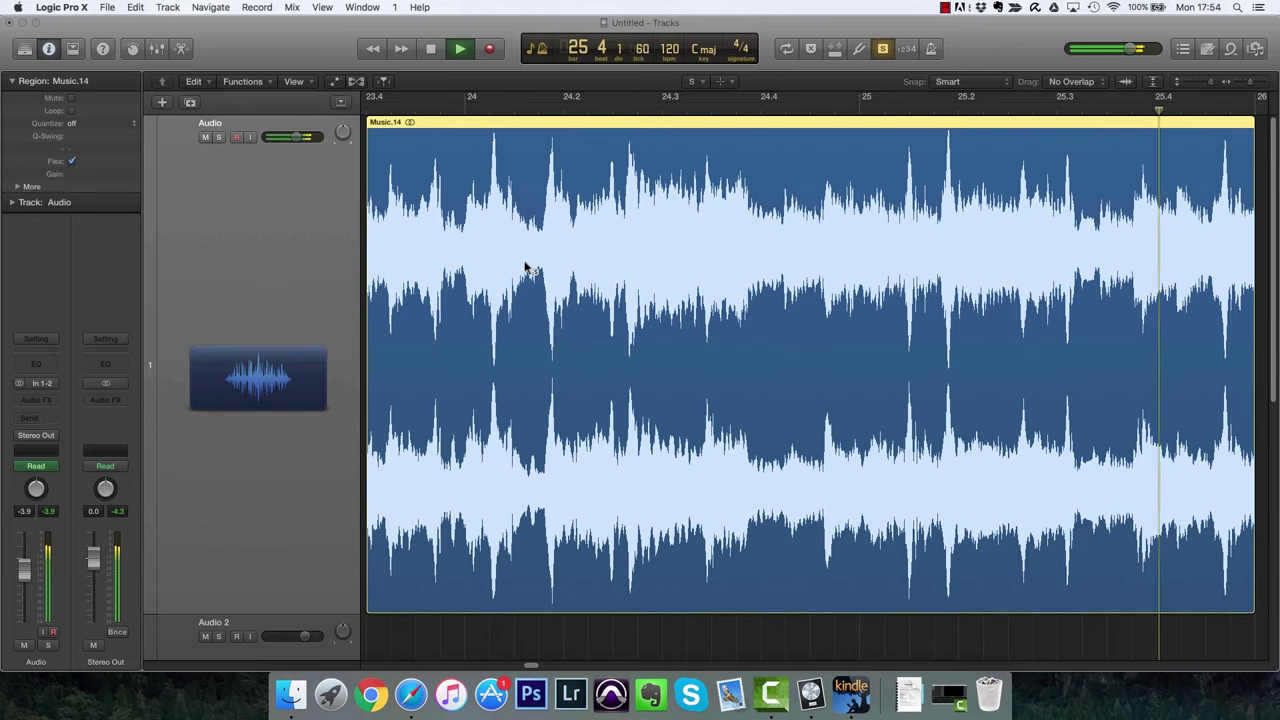
left_click(392, 216)
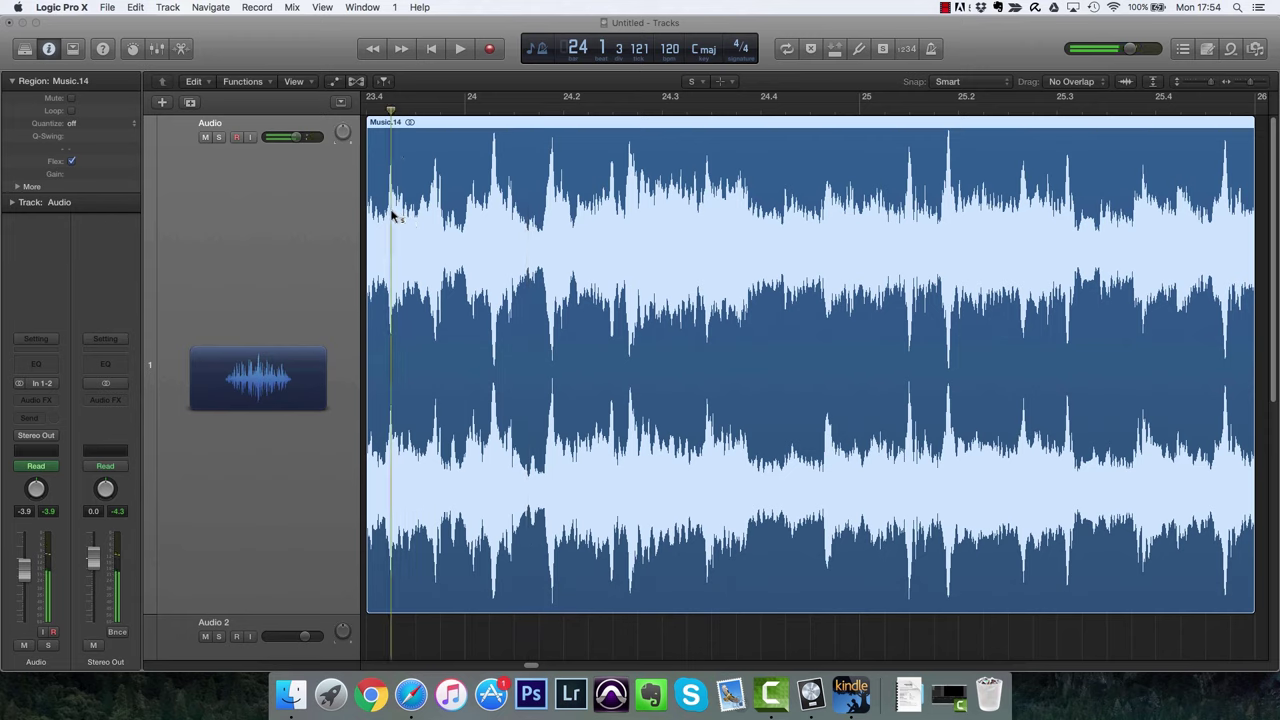
left_click_drag(393, 215, 397, 216)
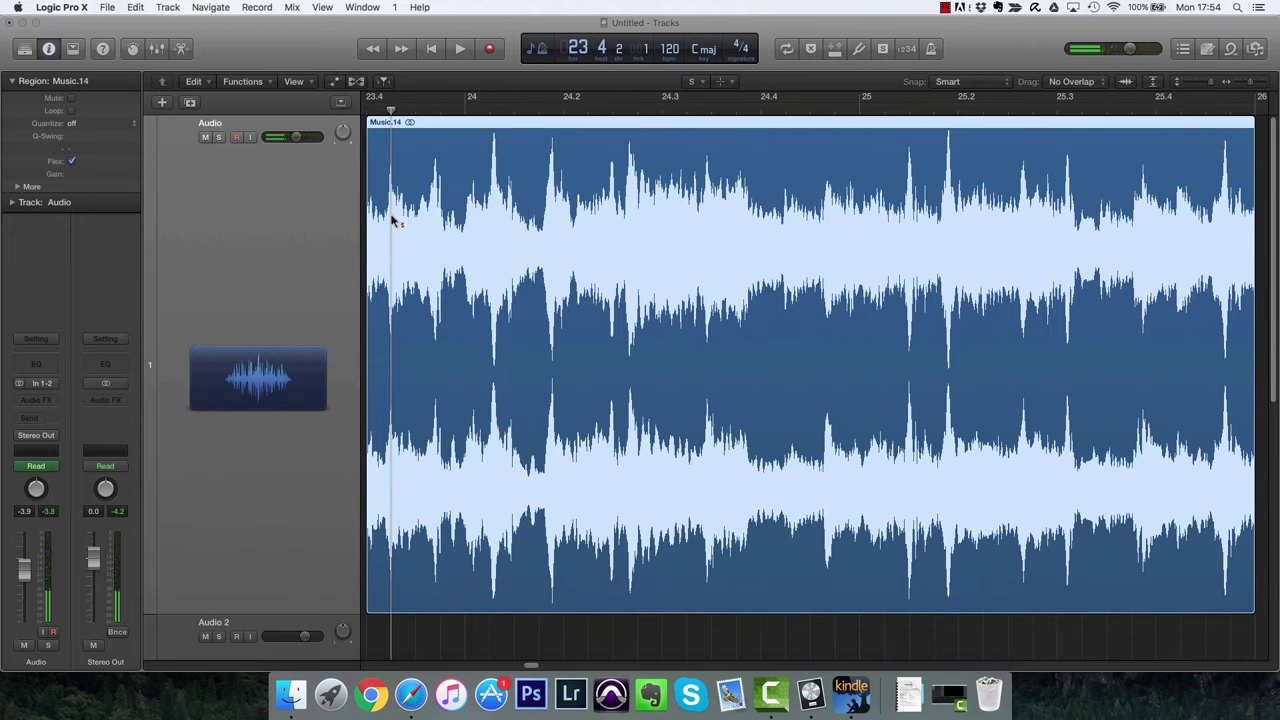
left_click_drag(393, 220, 502, 216)
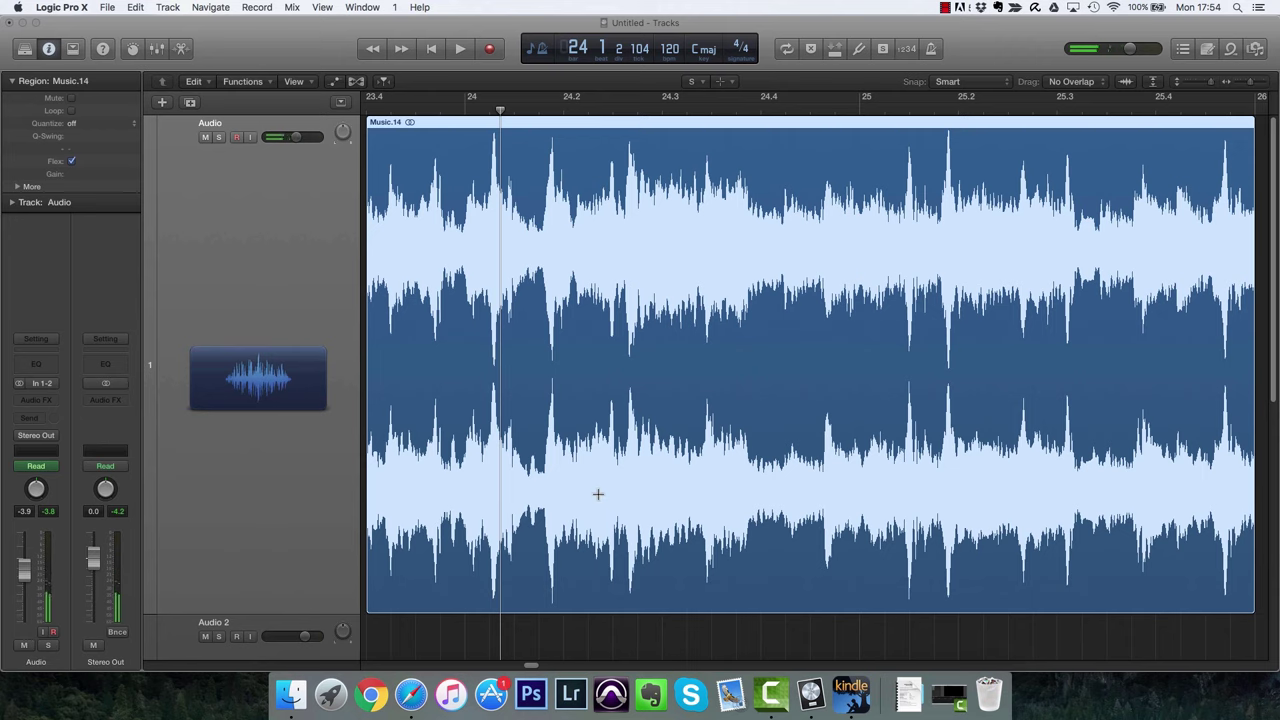
Magnify the short region's waveform horizontally around the playhead just after bar 24.
key("super+Right")
key("super+Right")
key("super+Right")
key("super+Right")
key("super+Right")
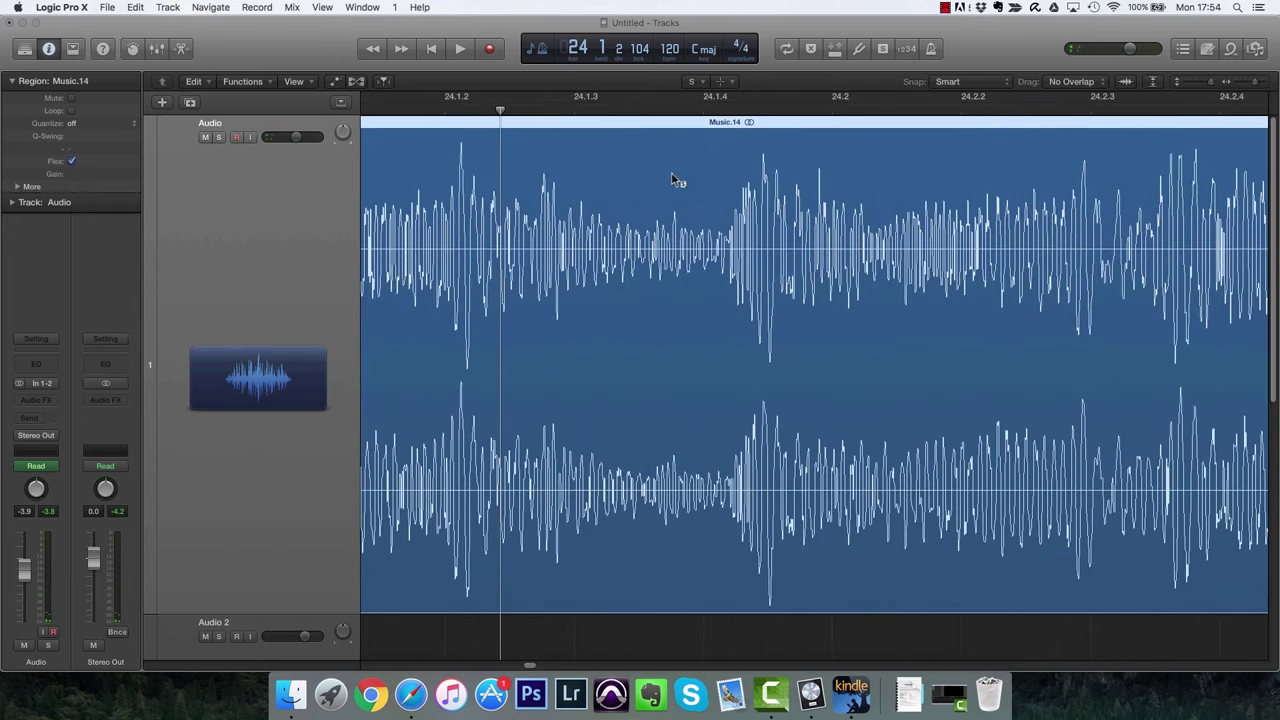
Scrub the Music.14 region with the Solo tool around 24.1.4 to find the exact start of the transient.
left_click_drag(597, 182, 748, 188)
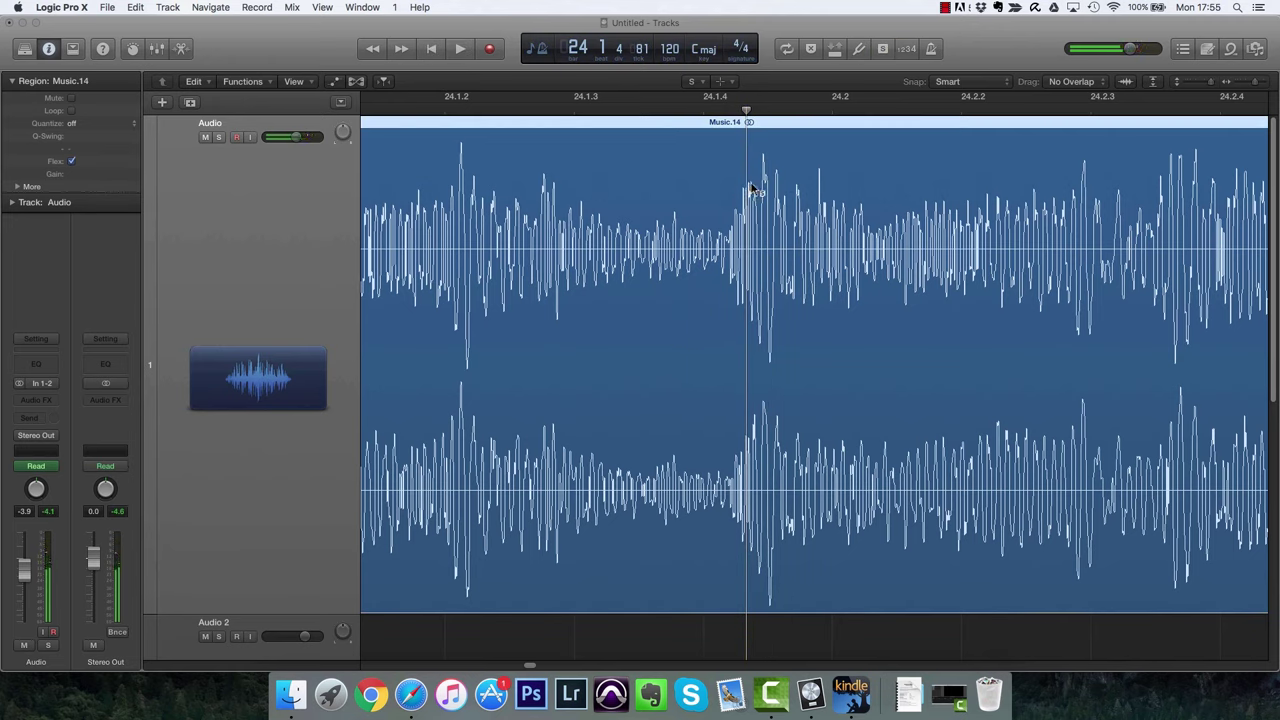
left_click_drag(746, 111, 737, 111)
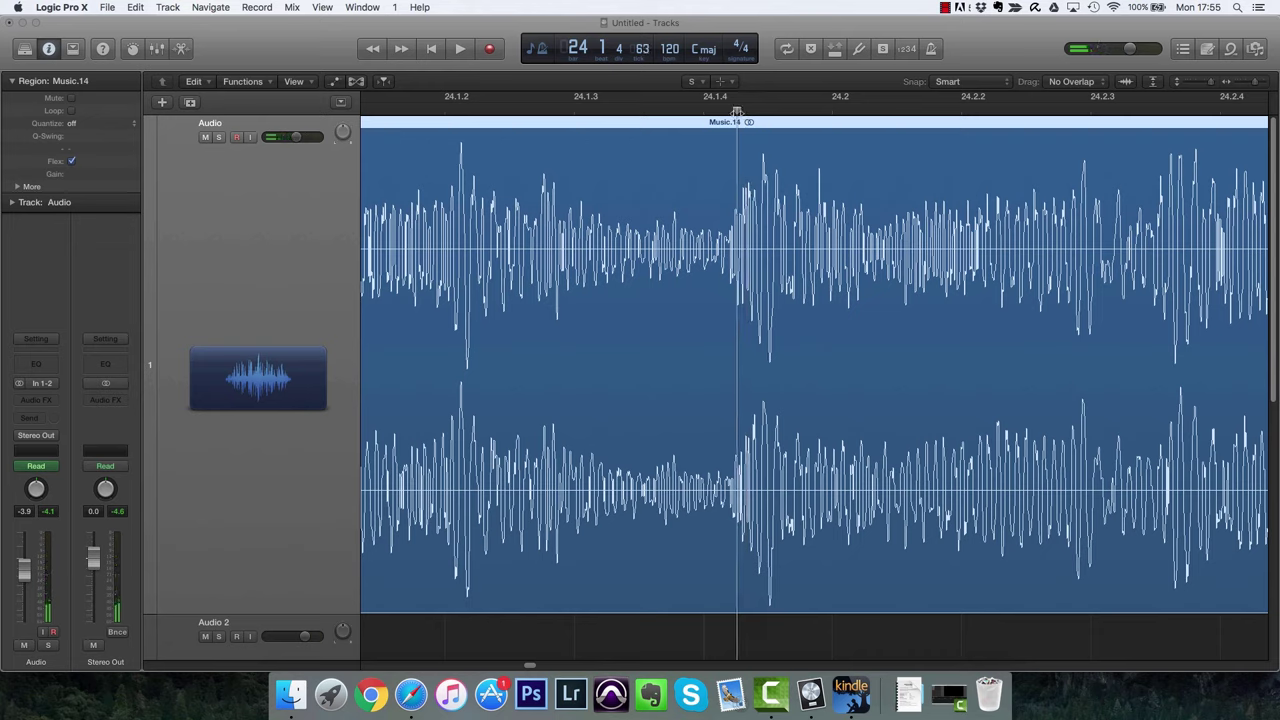
left_click_drag(712, 211, 766, 209)
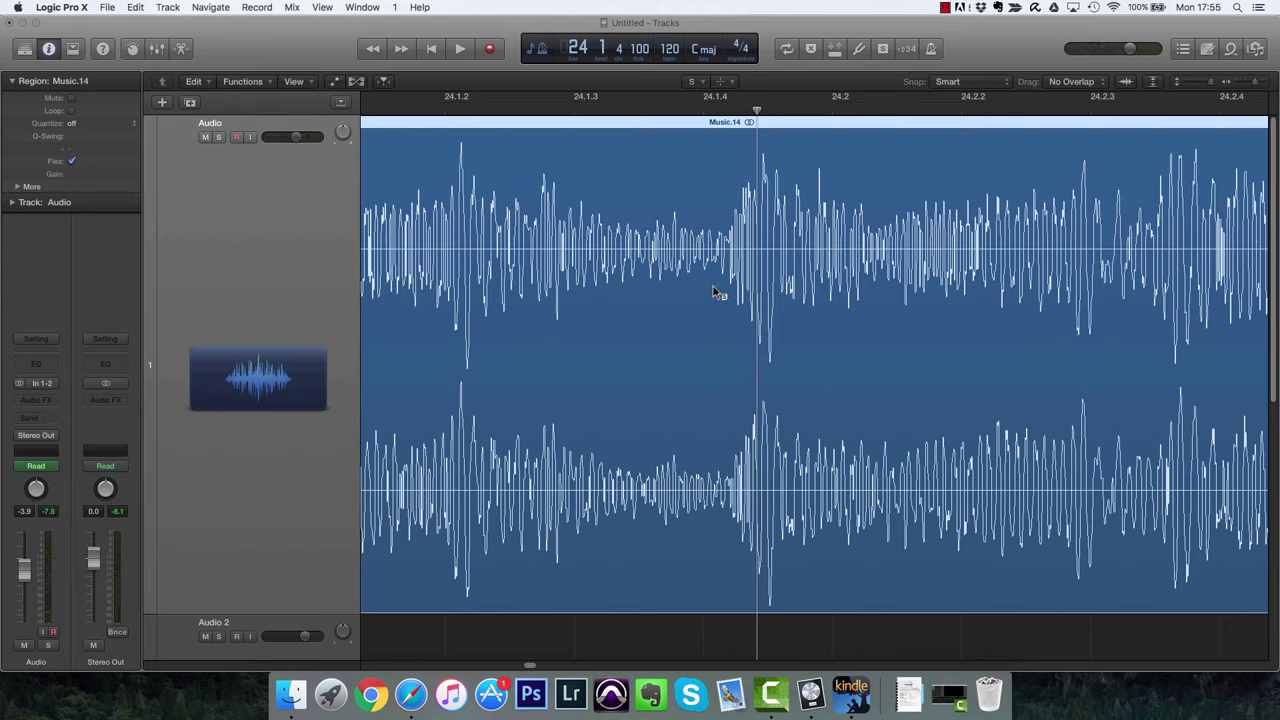
left_click_drag(718, 292, 718, 292)
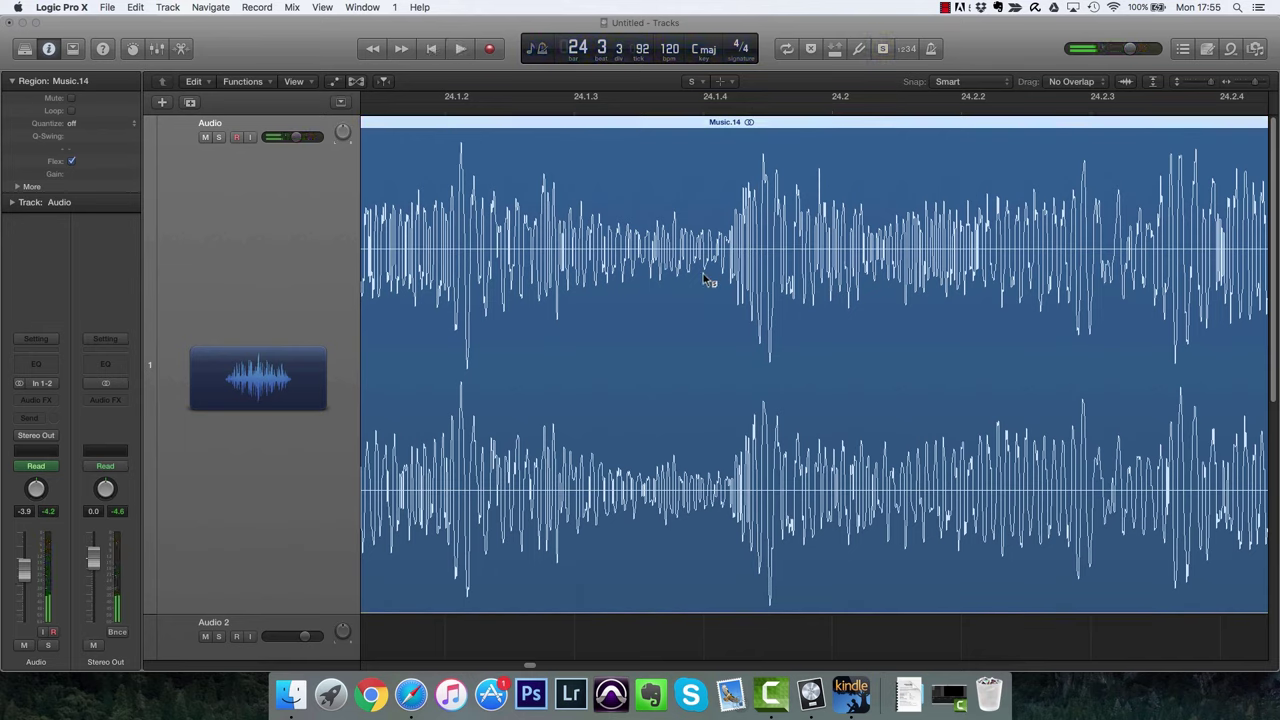
left_click_drag(705, 280, 705, 280)
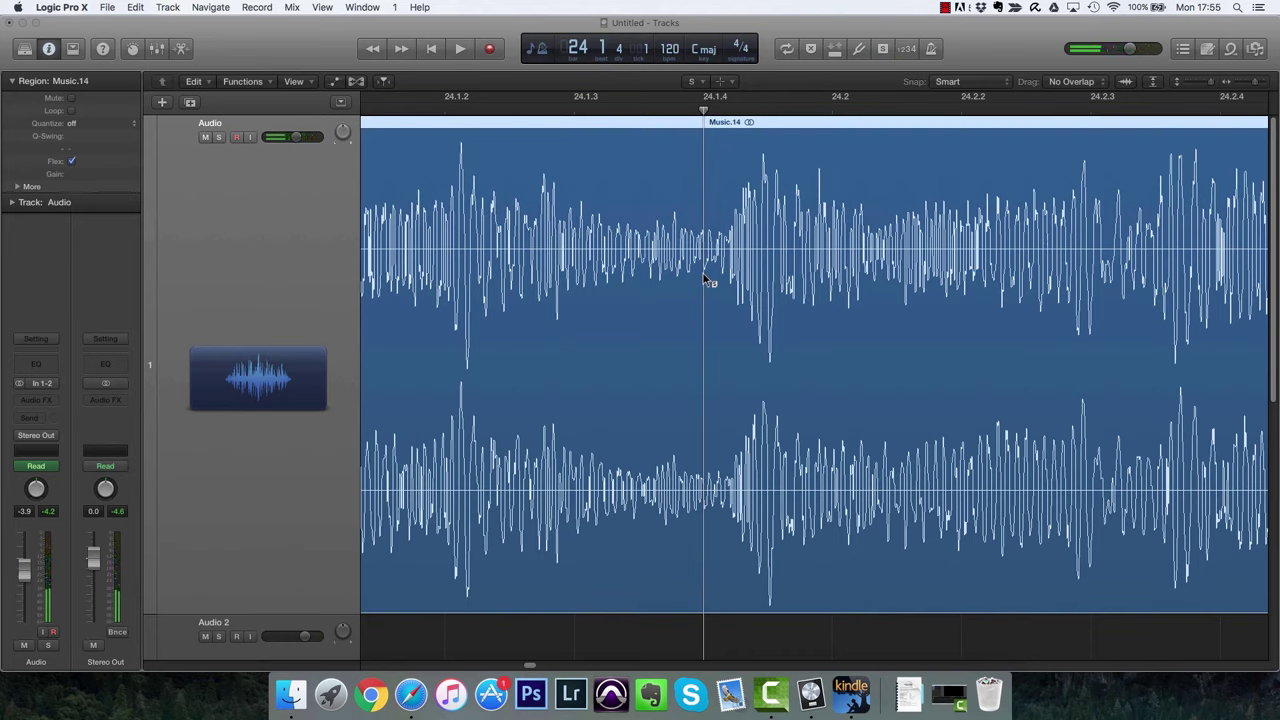
Change the active editing tool from the Solo tool to the Pointer tool.
left_click(695, 82)
left_click(668, 84)
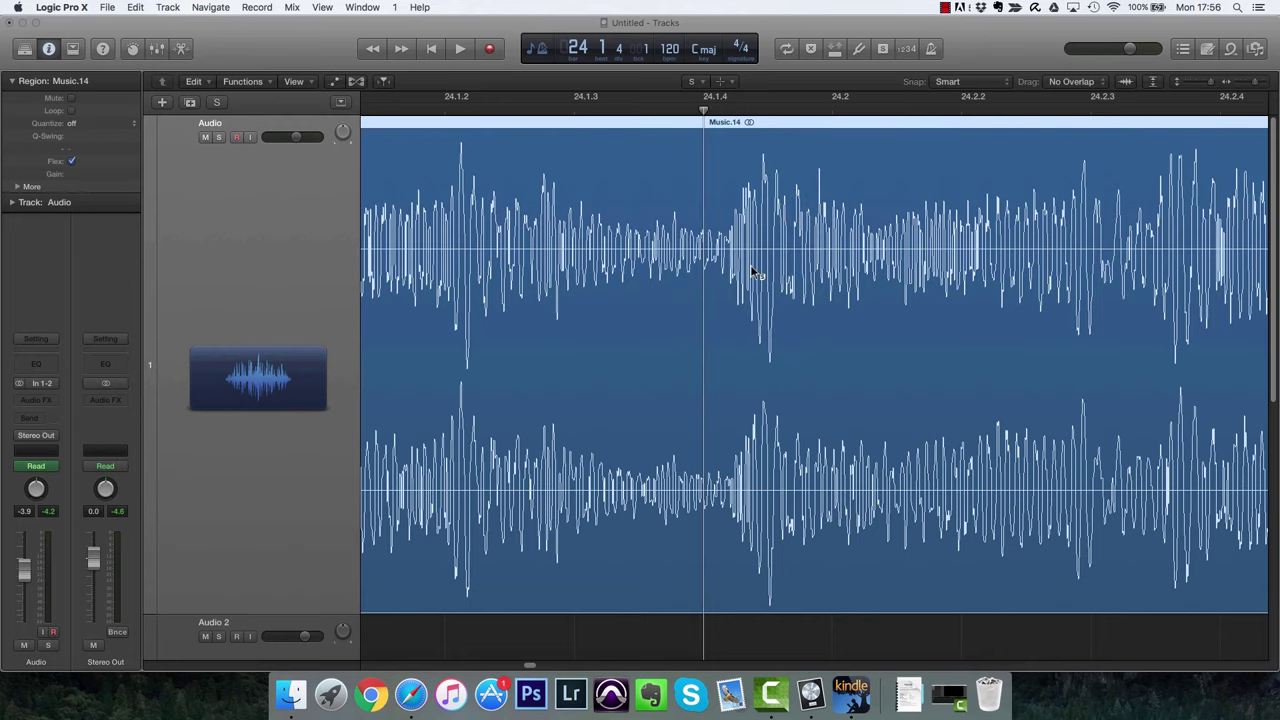
key("t")
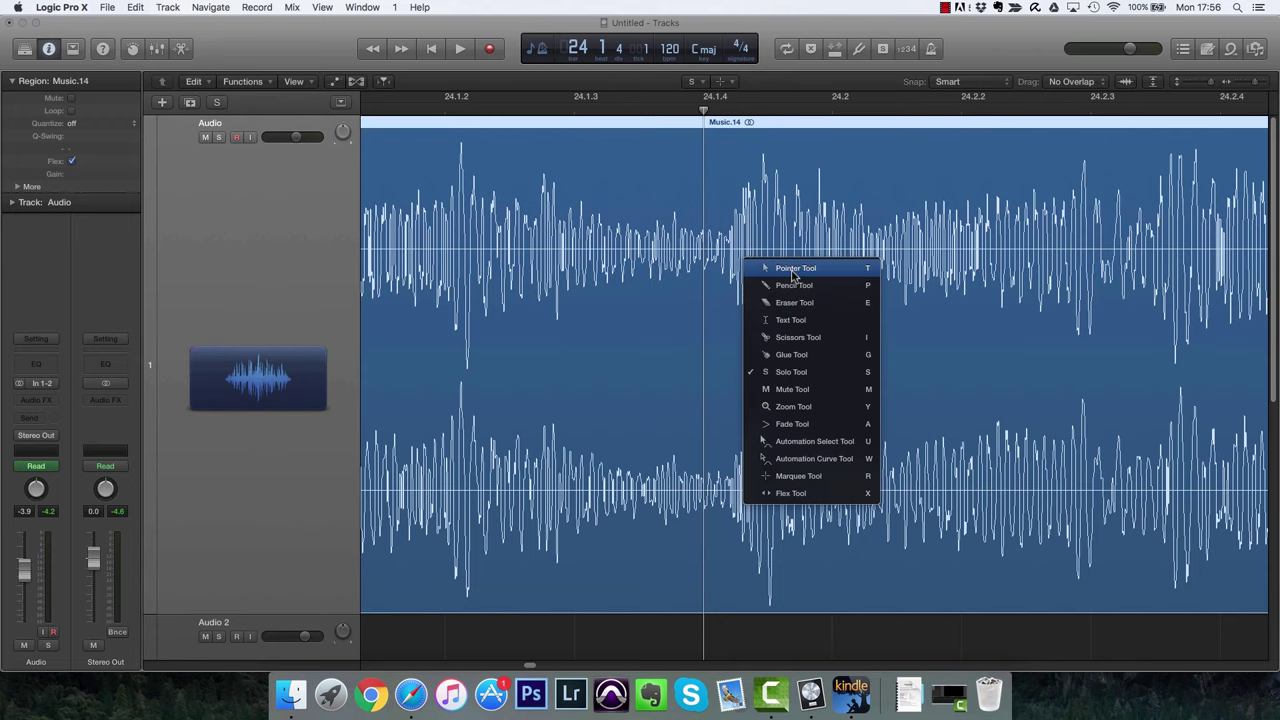
left_click(791, 274)
Switch to the Glue tool, on to the Solo tool, and back to the Pointer tool.
key("t")
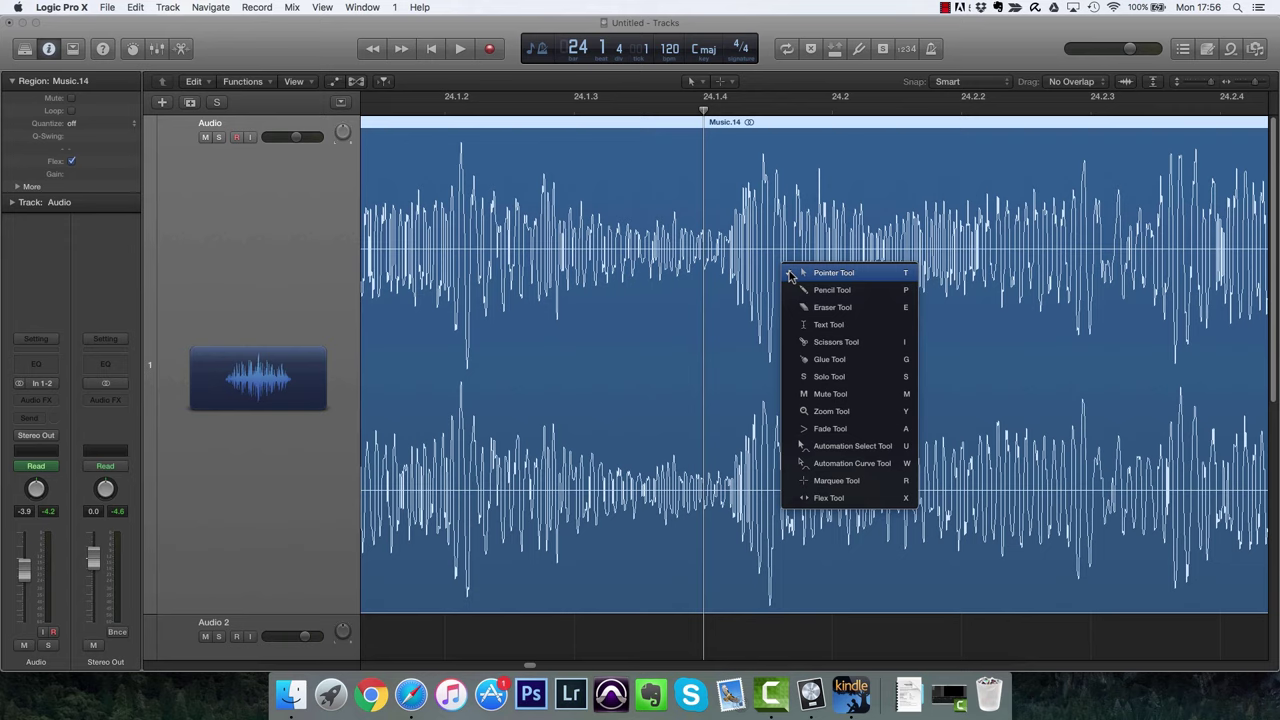
key("g")
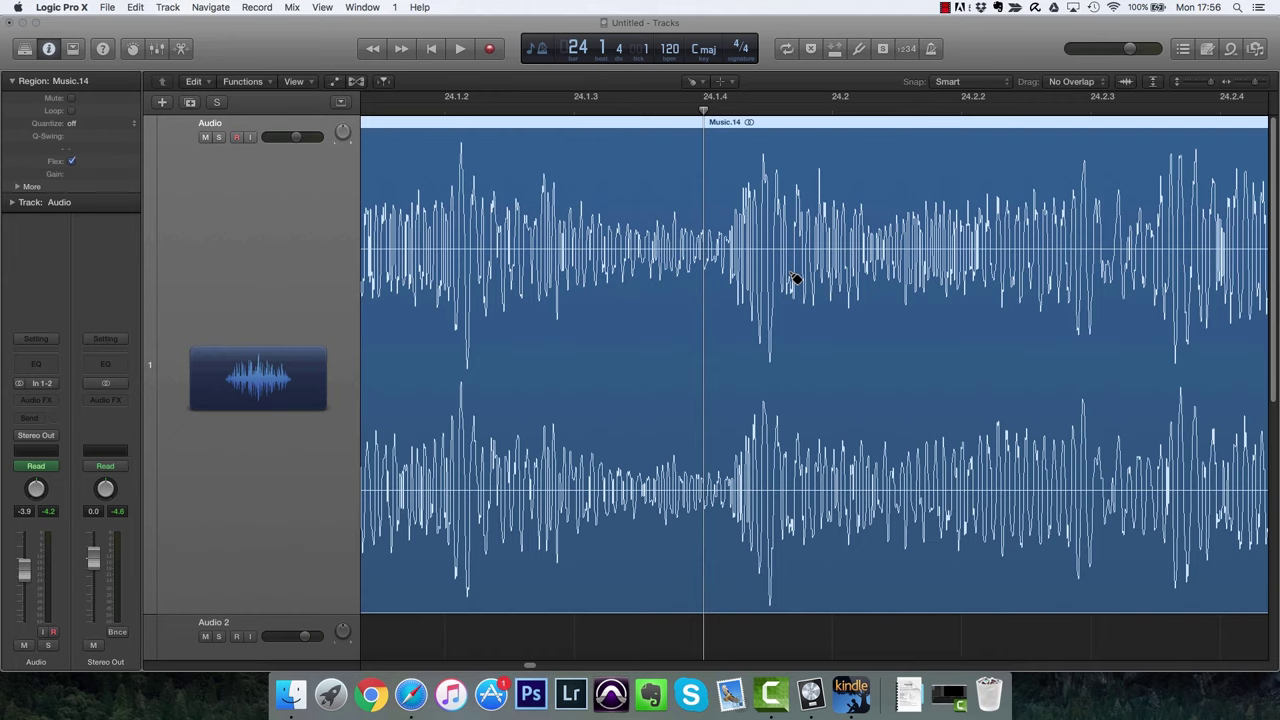
key("t")
key("t")
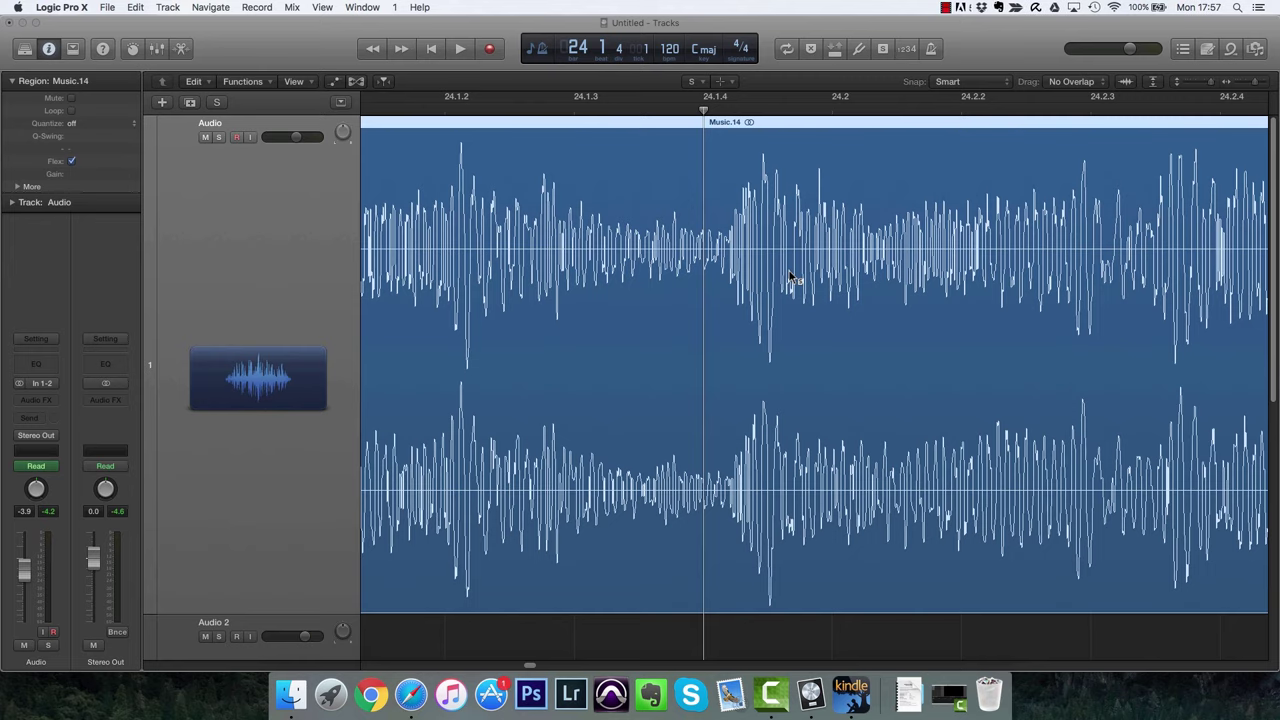
key("t")
key("t")
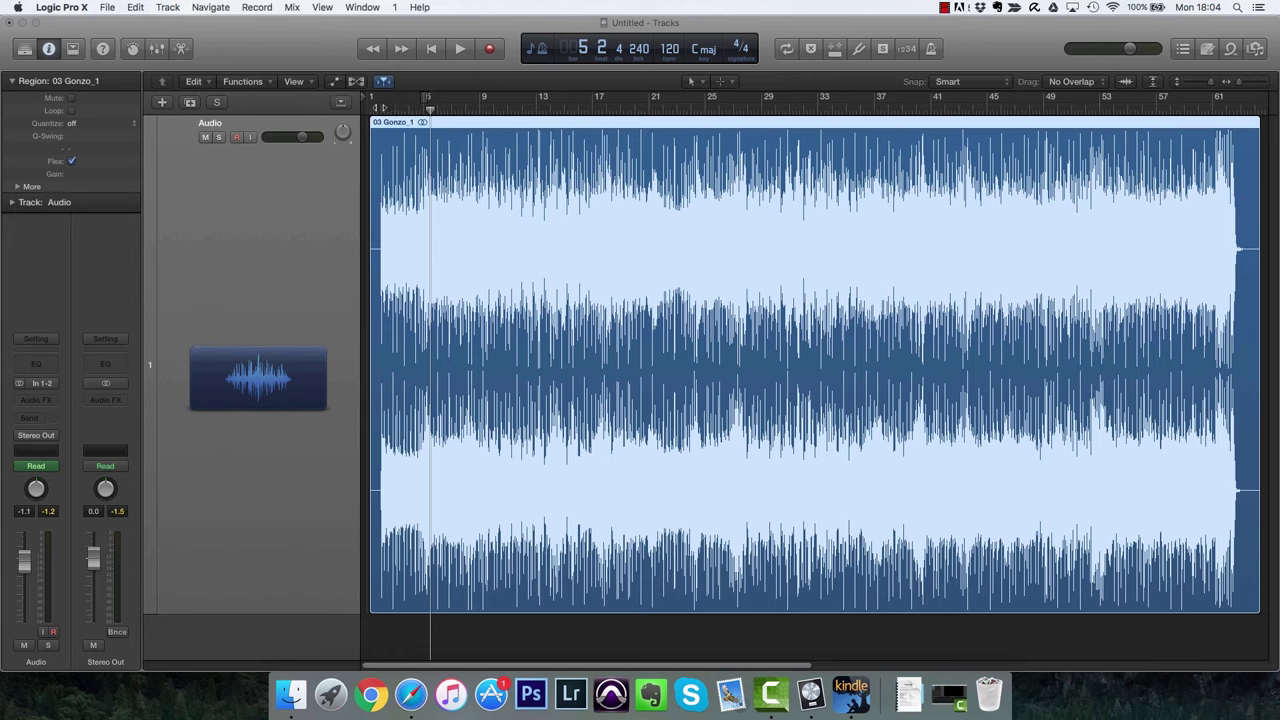
Play the 03 Gonzo_1 region from bar 2 to listen for the section change near bar 5.
key("Return")
right_click(485, 104)
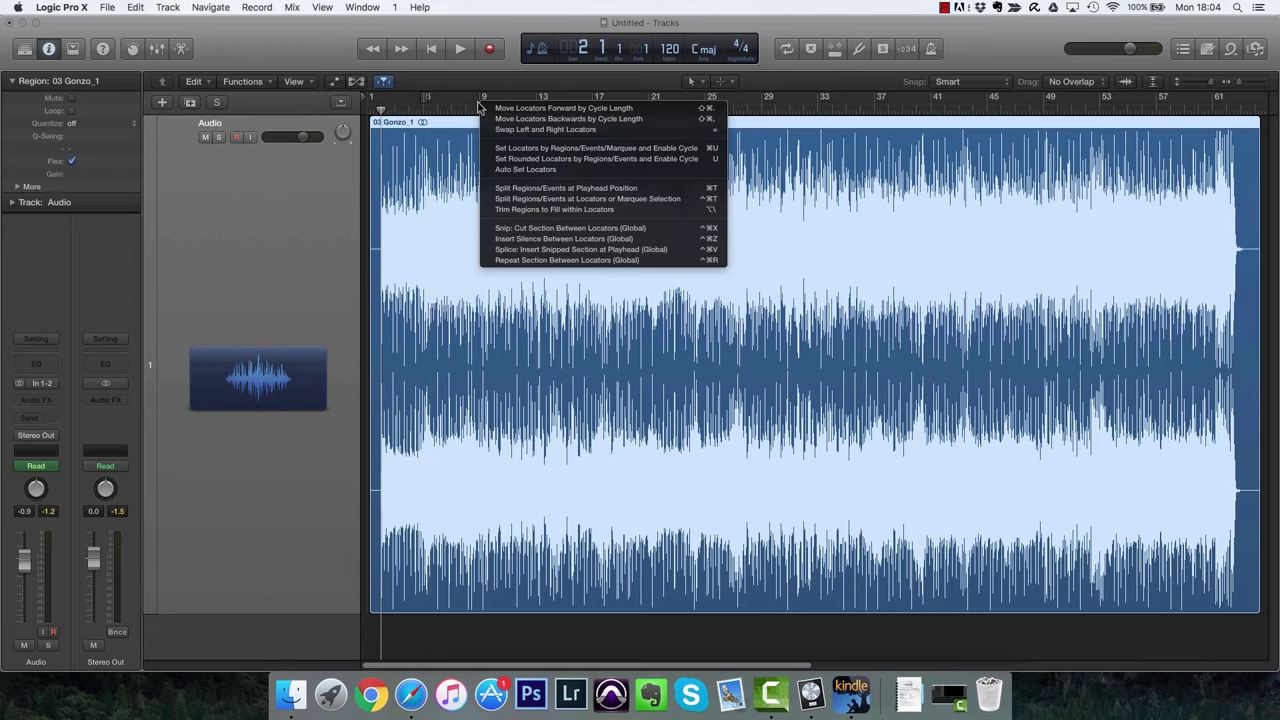
left_click(388, 119)
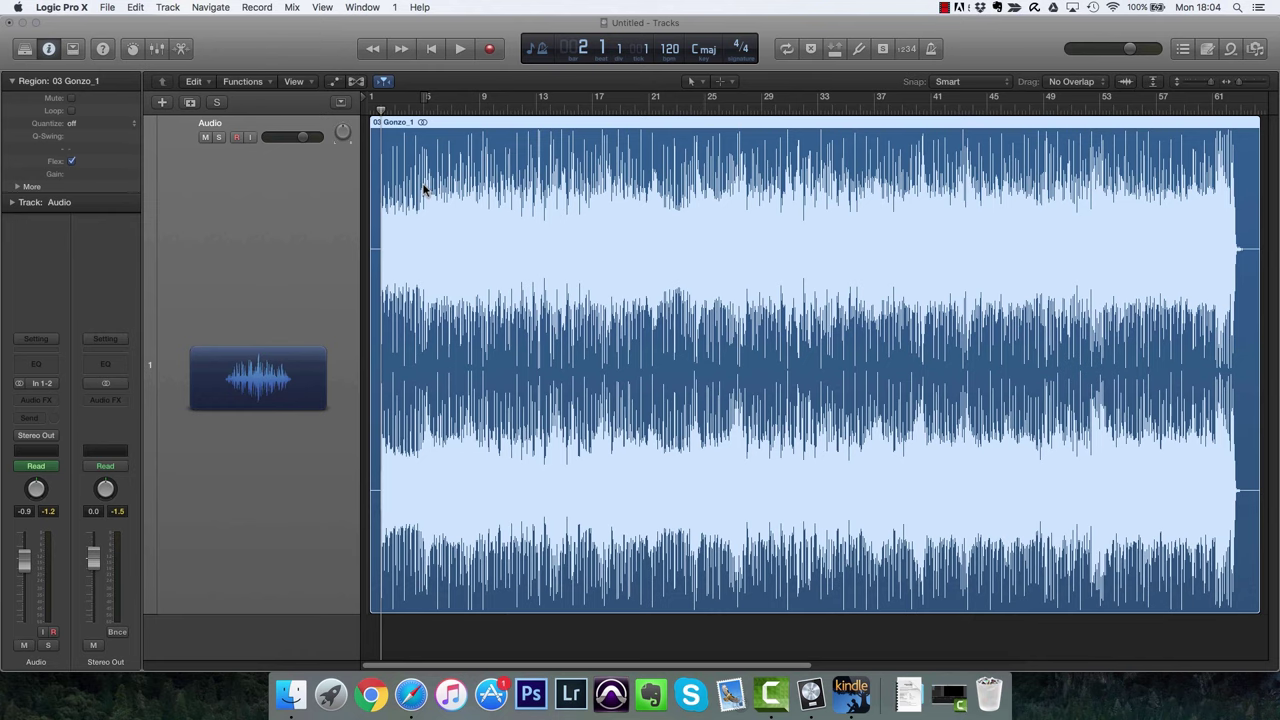
key("space")
key("super+Right")
key("super+Right")
key("super+Right")
key("super+Right")
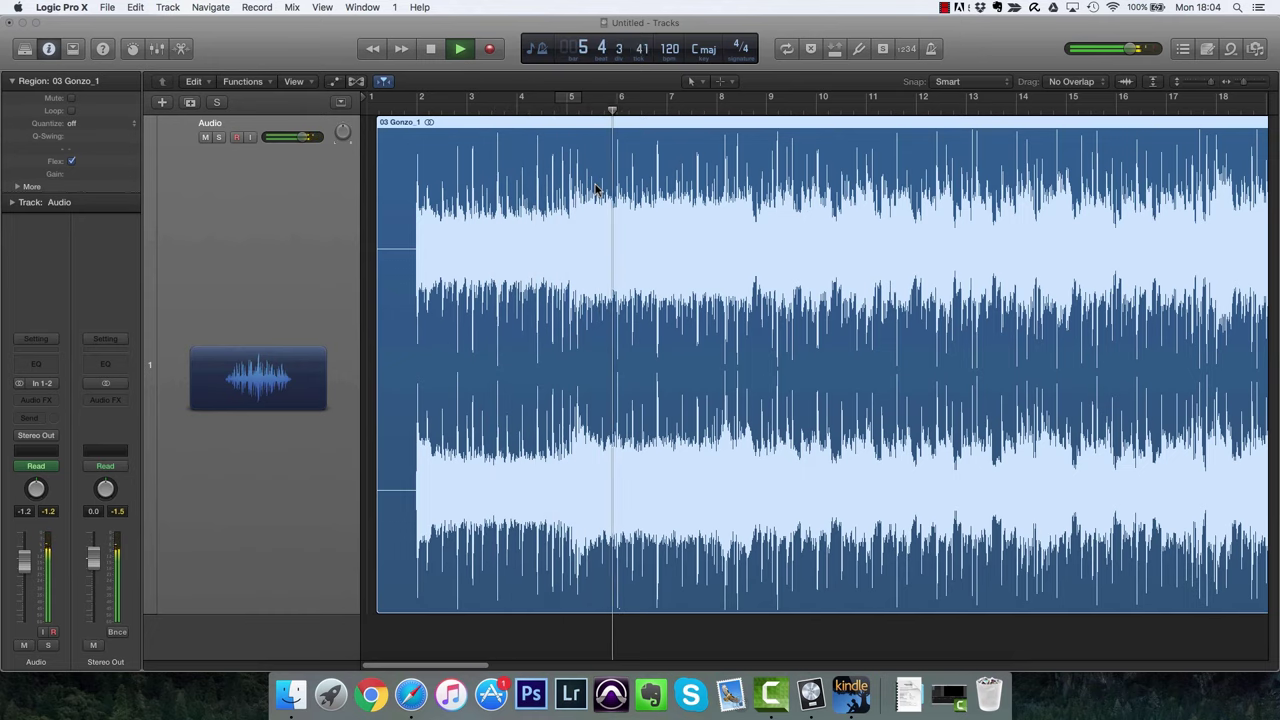
key("space")
Replay the passage leading into bar 5 of the 03 Gonzo_1 region.
left_click(554, 108)
key("space")
key("space")
key("space")
key("space")
Switch to the Solo tool, scrub the waveform at the section change near bar 5, and replay from bar 4.
left_click(577, 110)
key("t")
key("i")
left_click_drag(570, 185, 577, 189)
left_click(517, 110)
key("space")
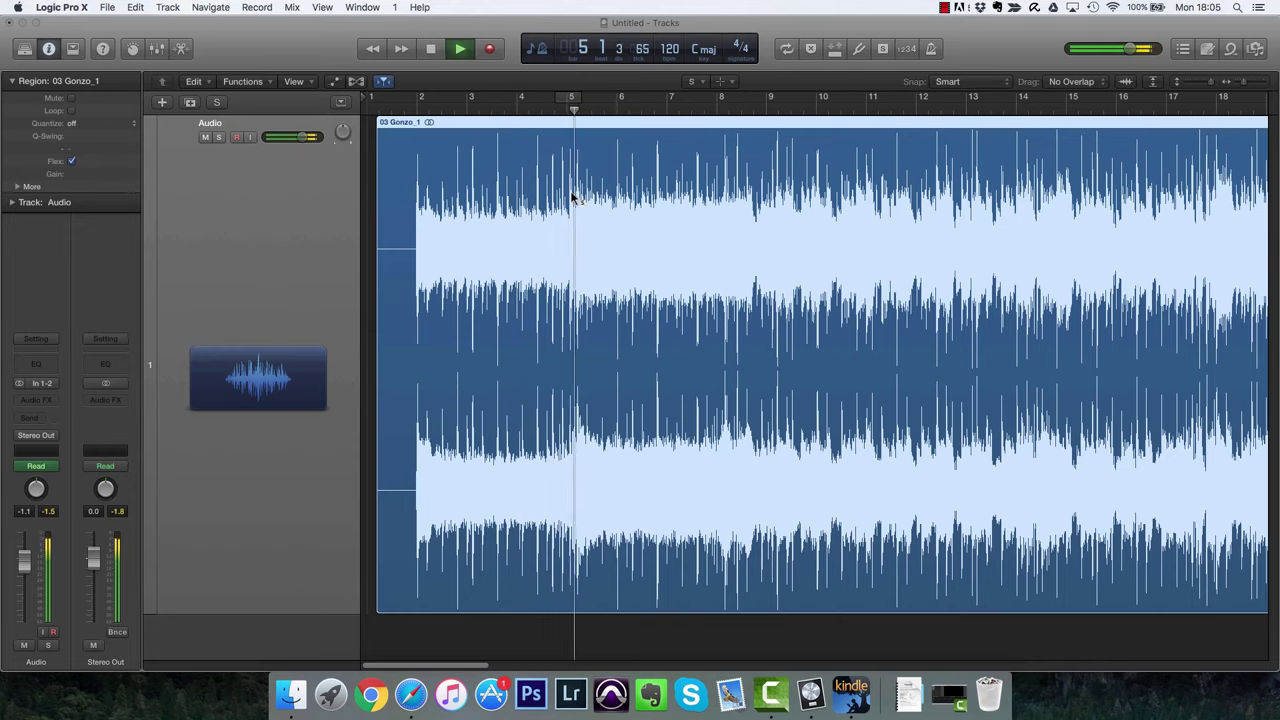
key("space")
Scrub across the transient around 5.1.4 with the Solo tool and leave the playhead at 5 1 4 69.
left_click(576, 110)
scroll(577, 115, "up", 5)
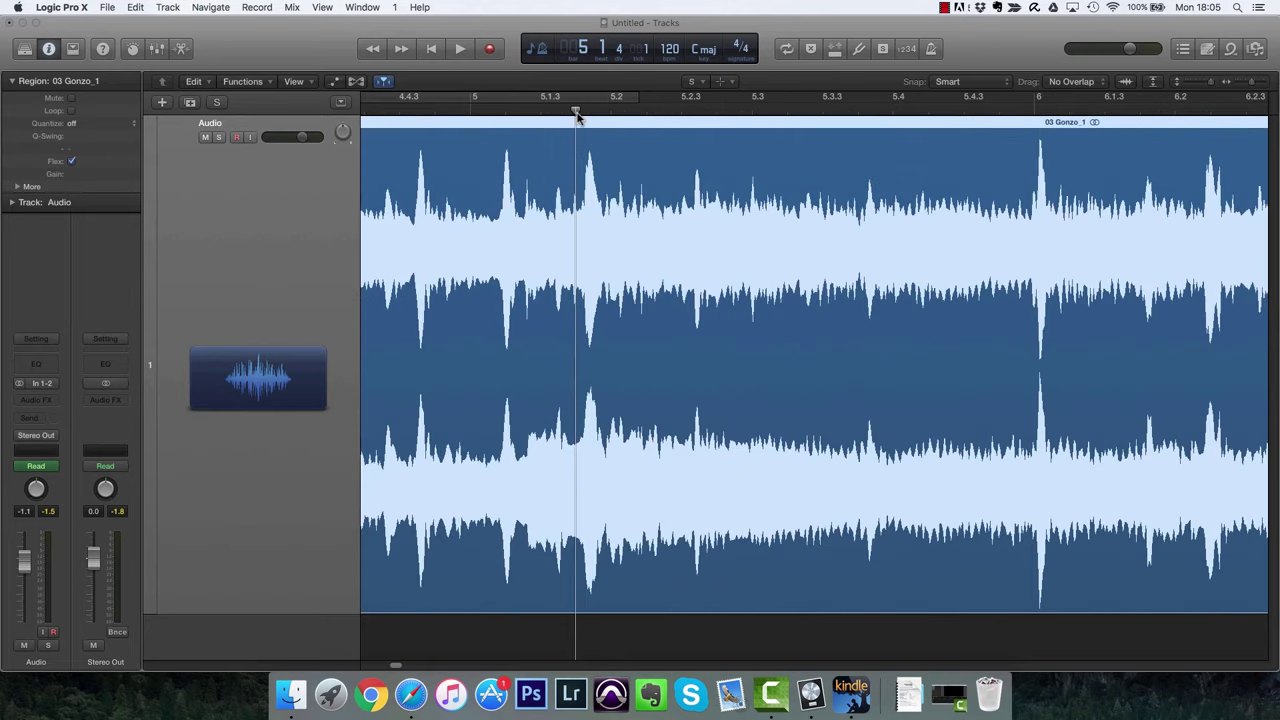
scroll(577, 112, "up", 3)
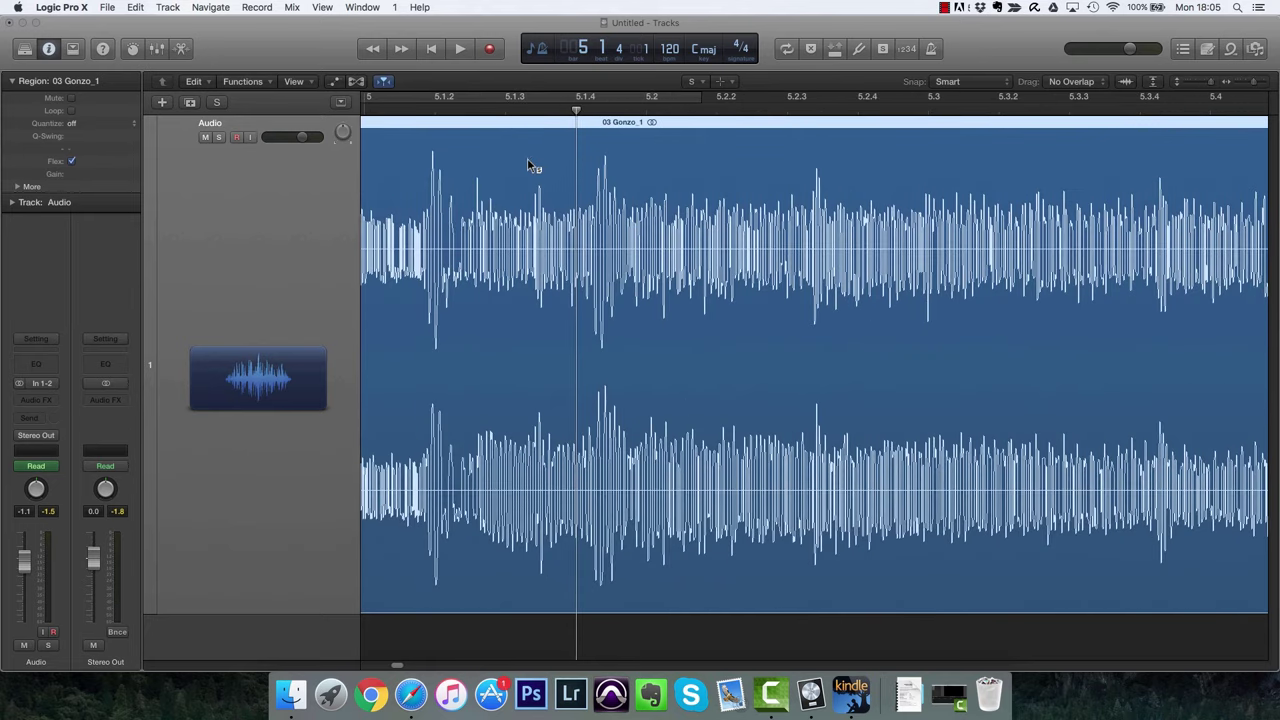
key("space")
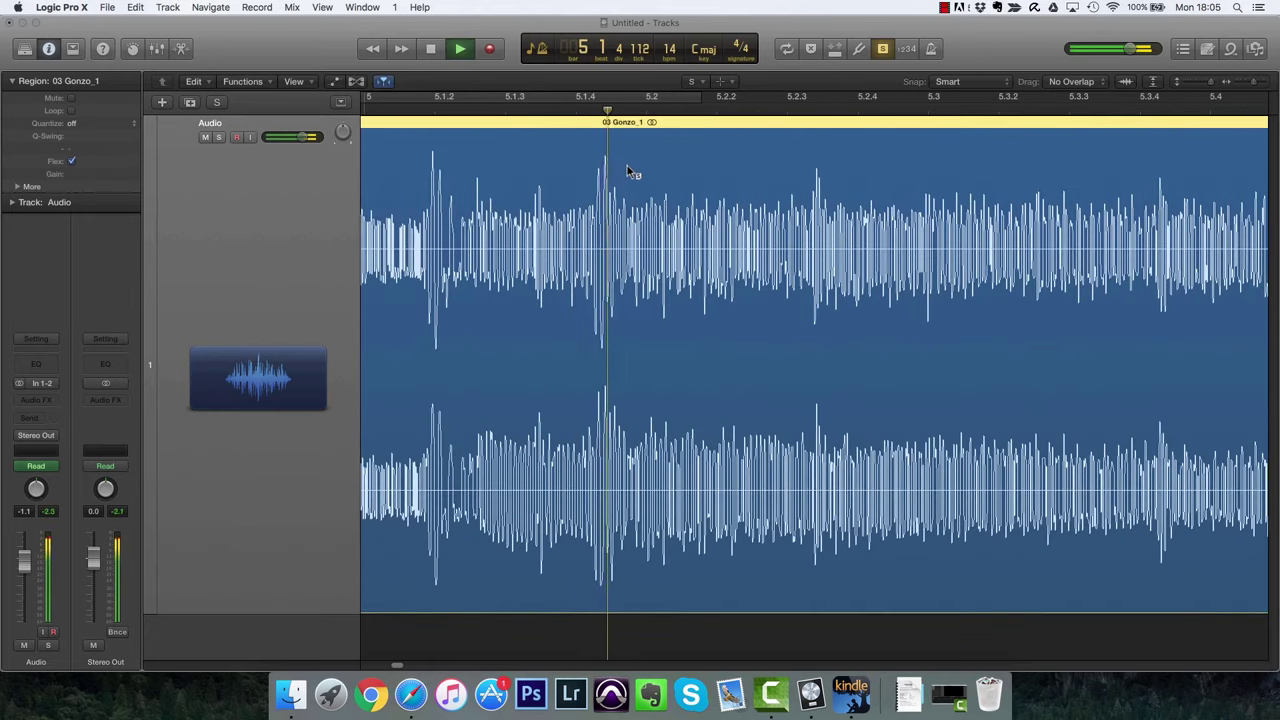
key("space")
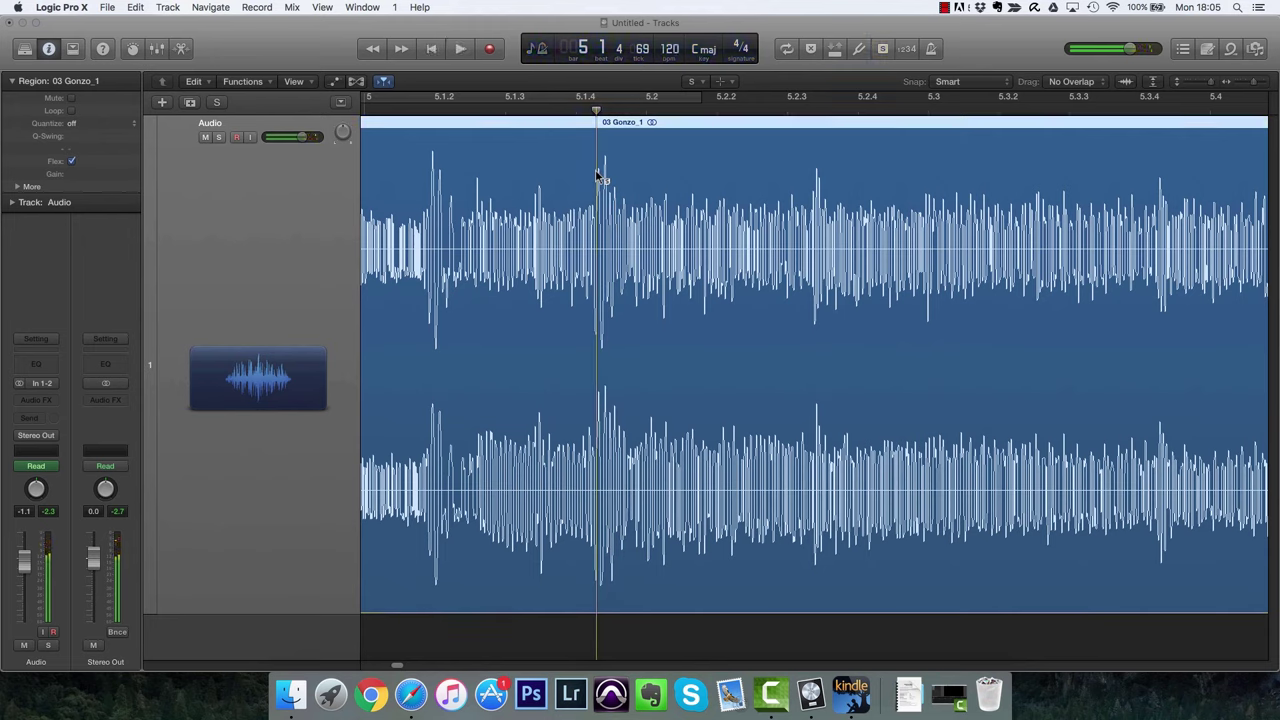
Cut the 03 Gonzo_1 region at the playhead and at 5.4 with the Scissors tool, and delete the section between the cuts.
key("t")
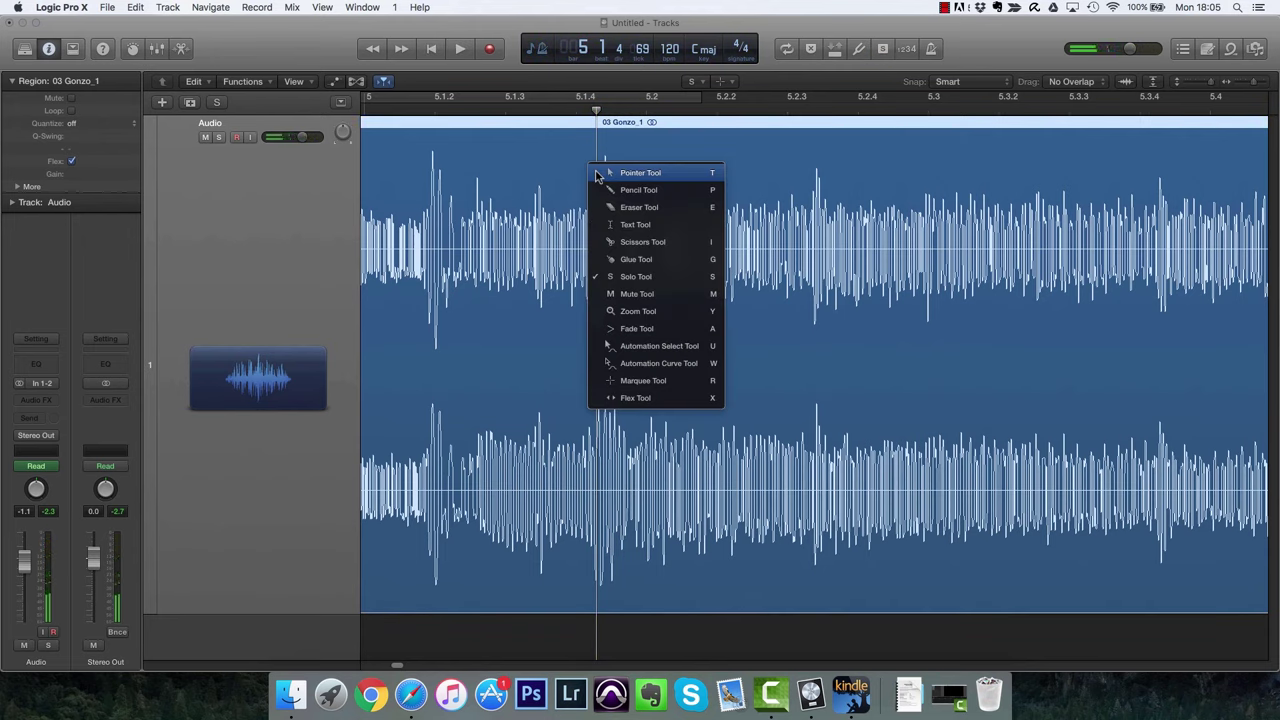
left_click(597, 176)
key("super+t")
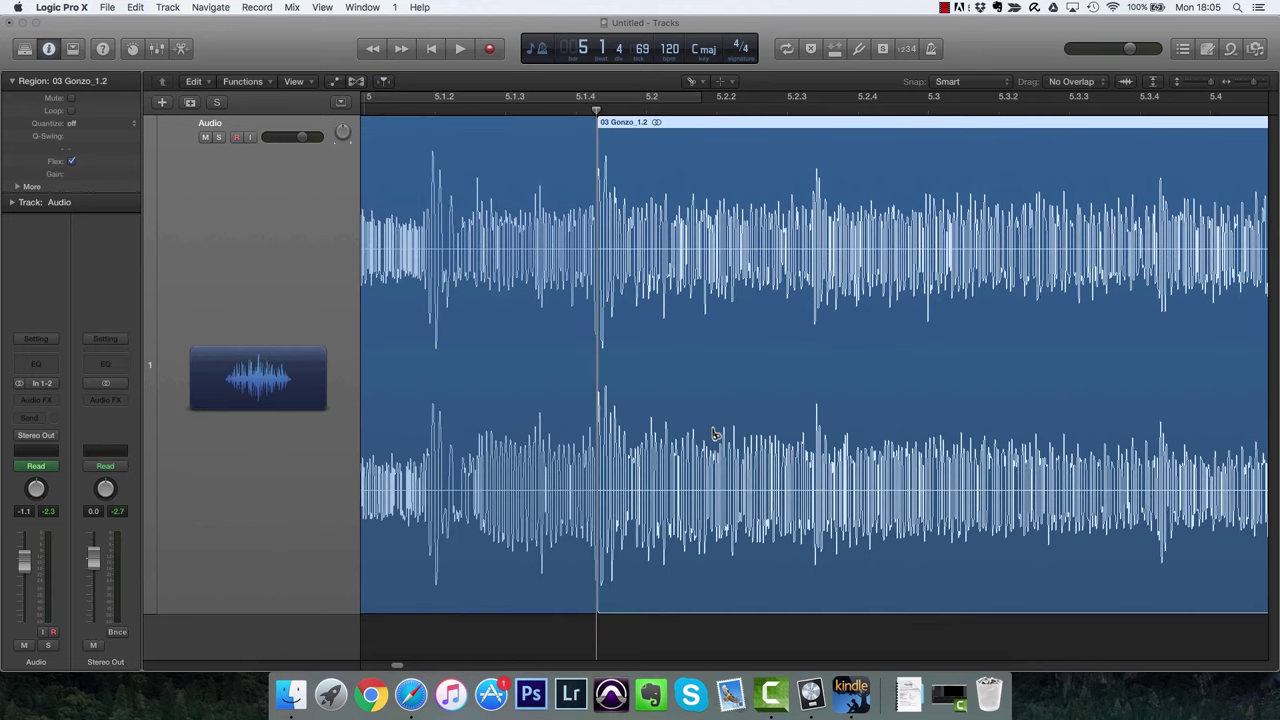
left_click_drag(597, 133, 1211, 372)
key("Delete")
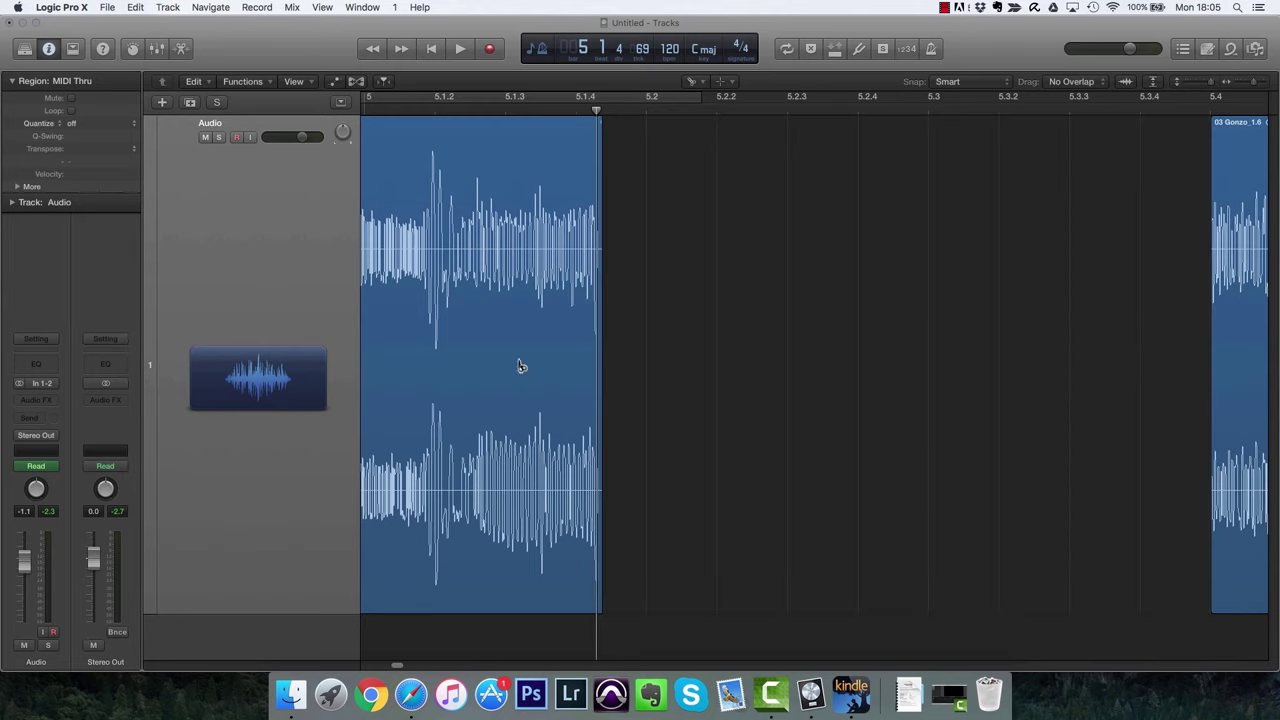
key("super+Left")
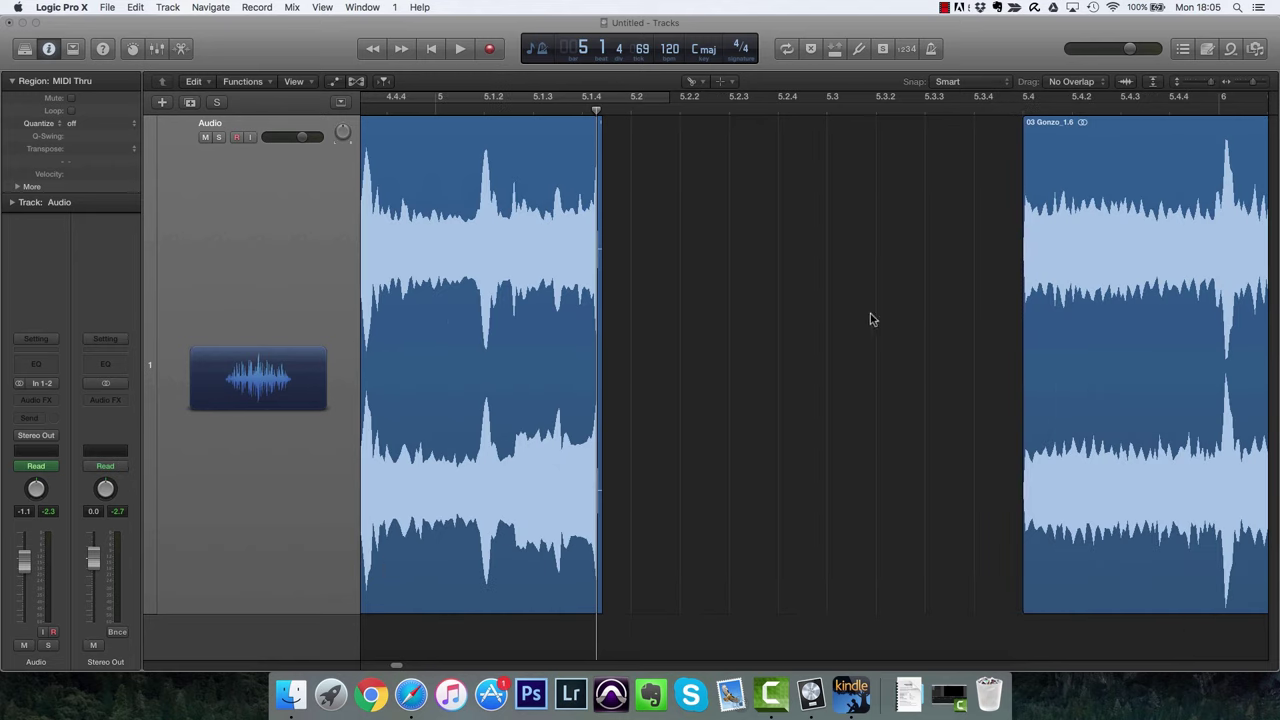
Select the region that begins at 5.4, switch to the Pointer tool, and fit the region to the view.
left_click(1097, 414)
key("super+z")
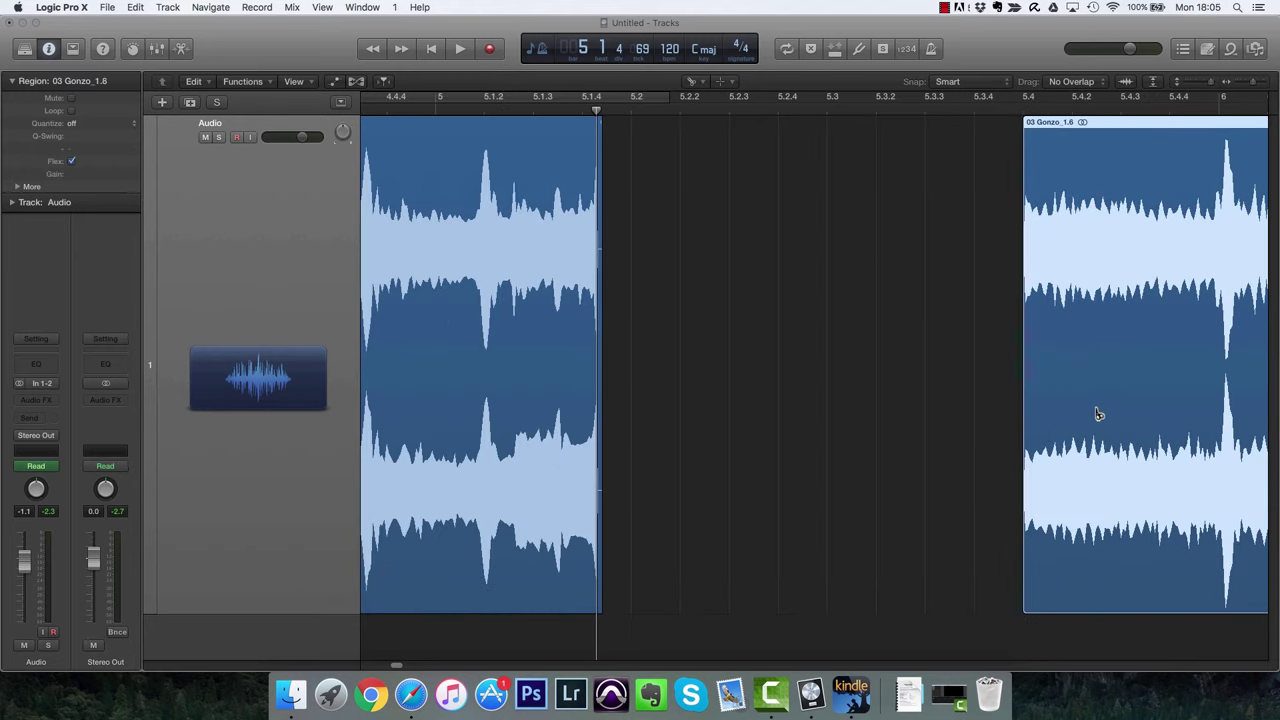
key("t")
key("t")
key("z")
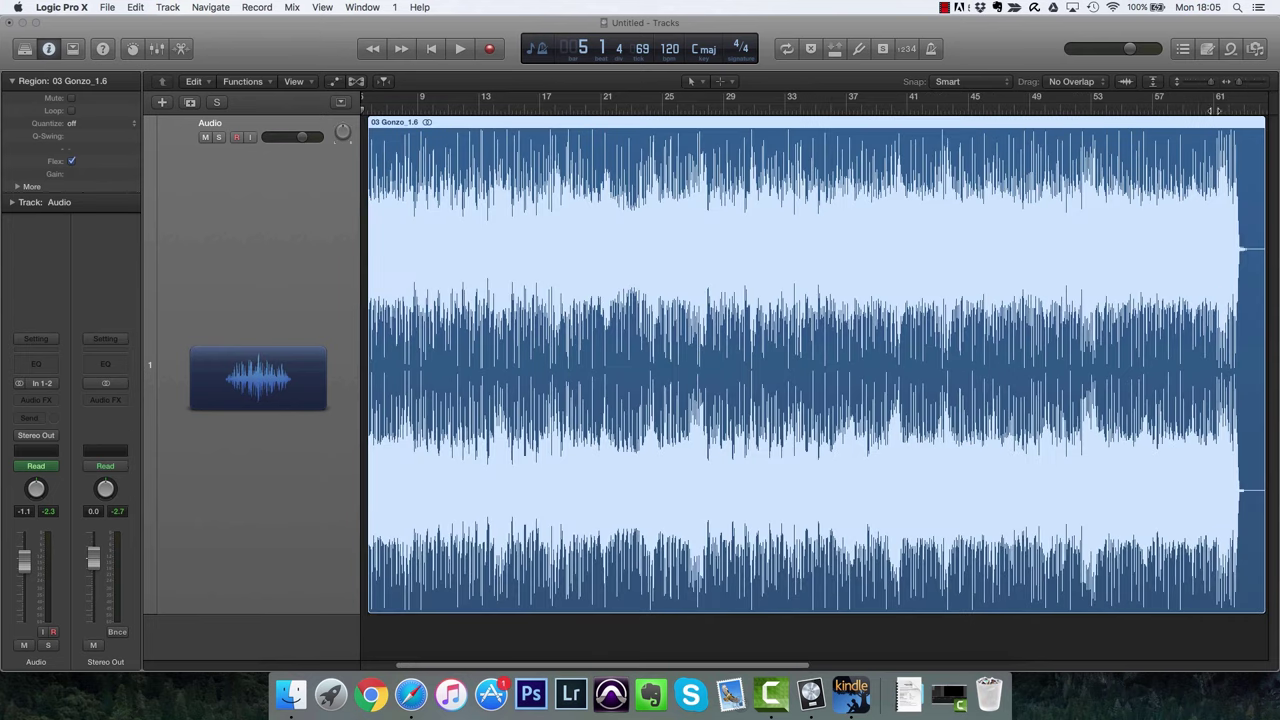
Audition the ending of the 03 Gonzo_1.6 region from bar 61.
left_click(1214, 111)
key("super+Right")
key("super+Right")
key("super+Right")
key("super+Right")
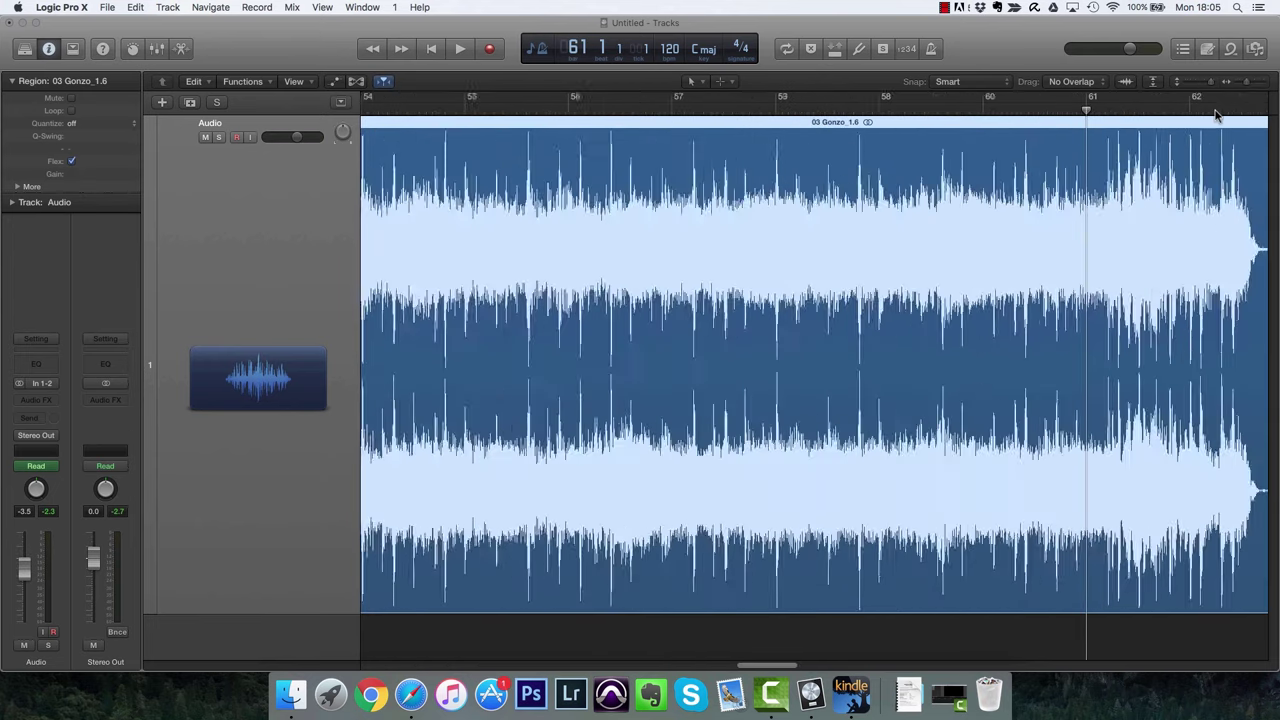
key("space")
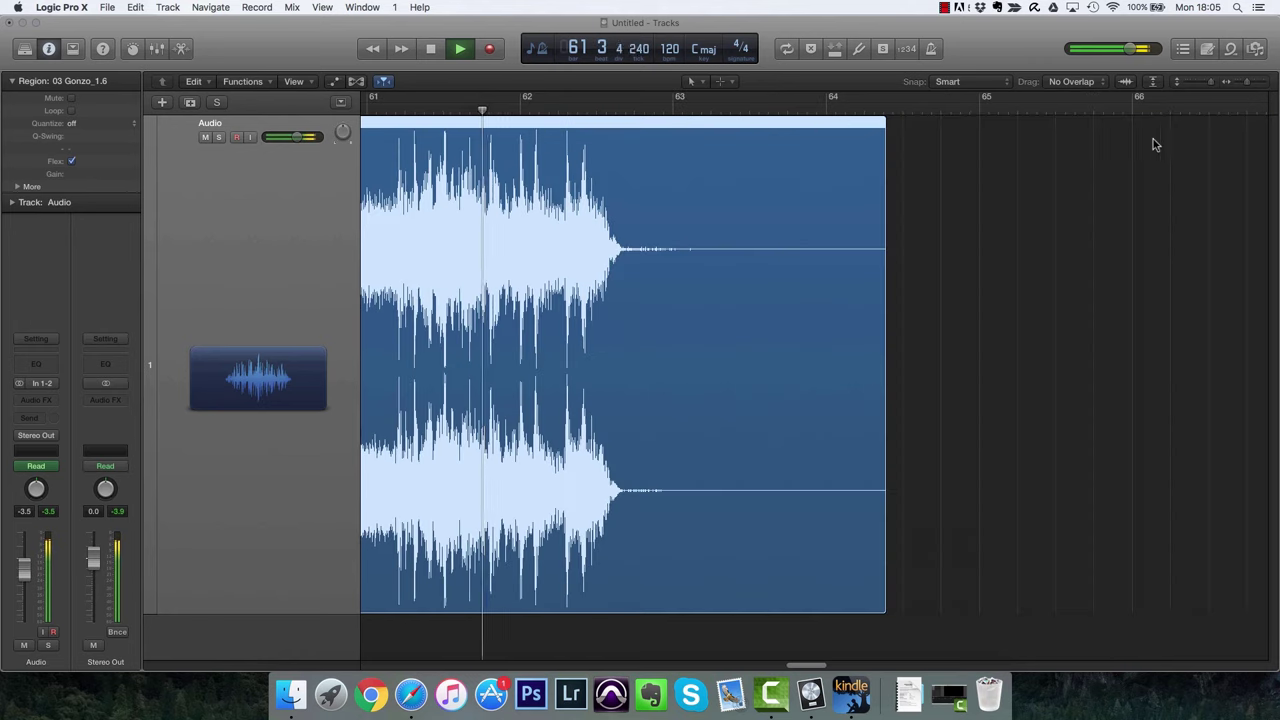
left_click(388, 111)
scroll(523, 160, "right", 2)
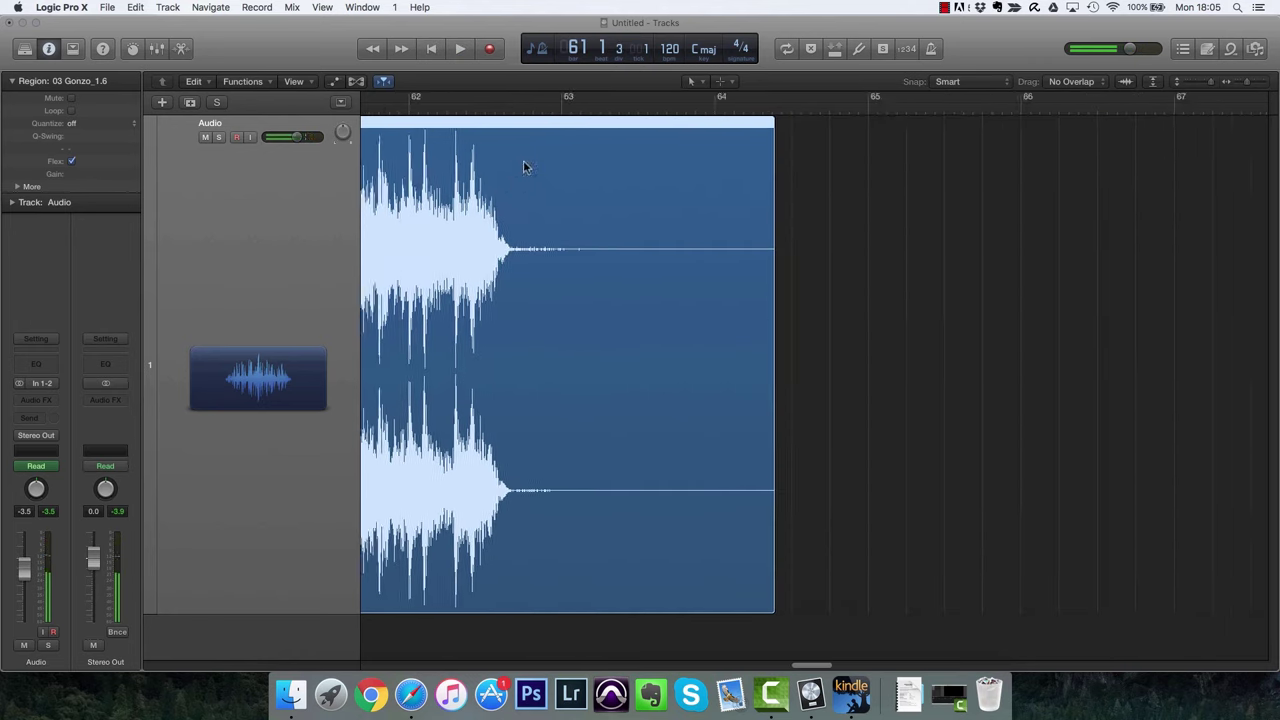
Audition the closing section of the song from bar 58.
scroll(523, 160, "left", 10)
left_click(722, 110)
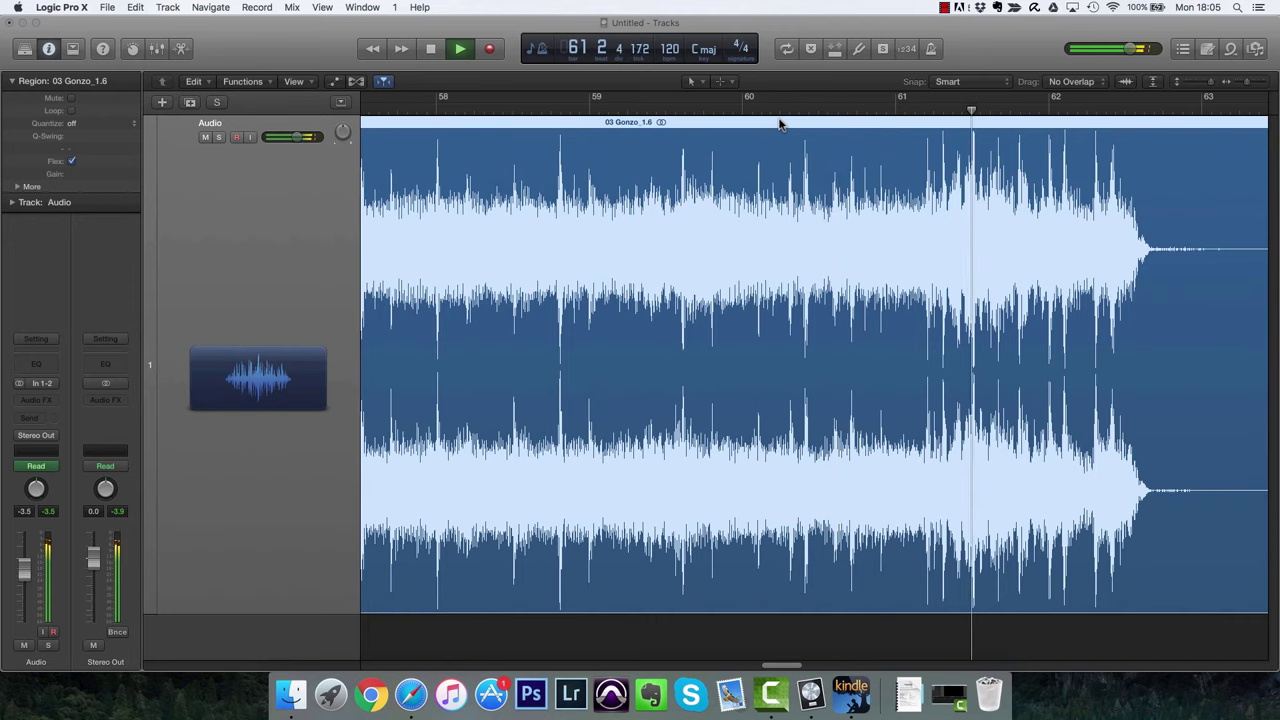
key("space")
left_click(447, 110)
key("space")
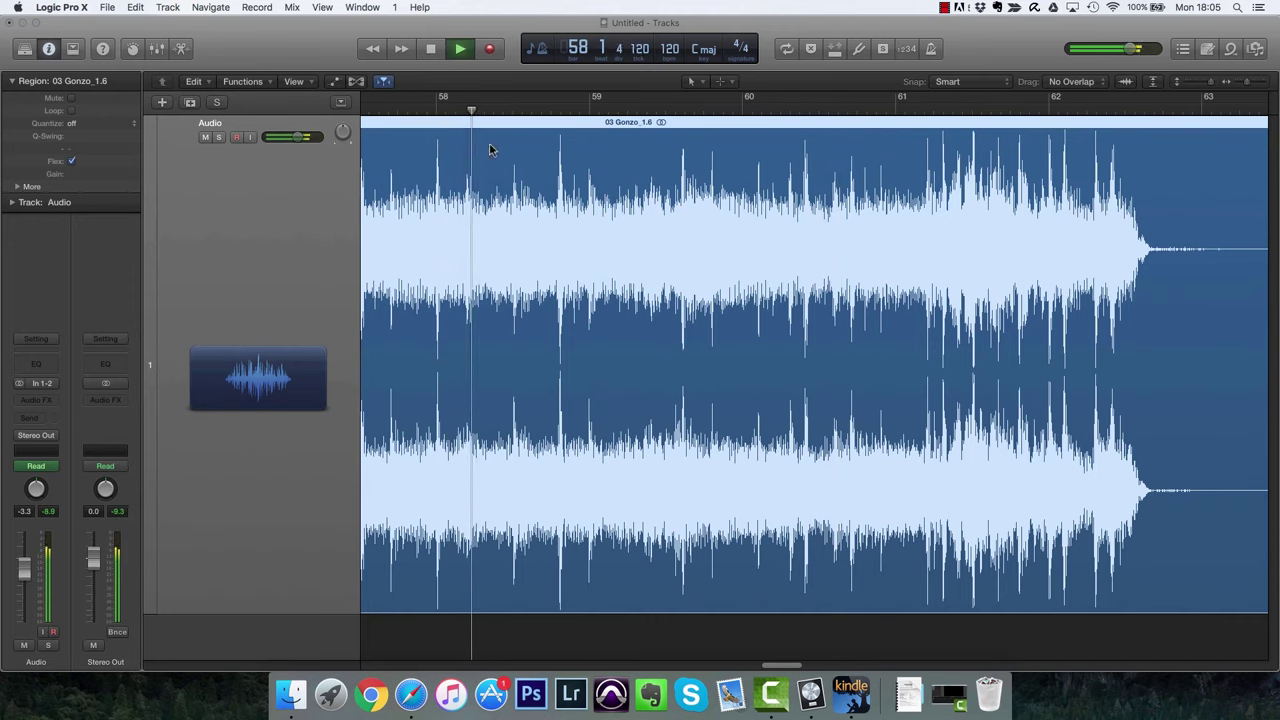
Audition the song from bar 57, then from just after bar 55, to find the start of the final section.
scroll(535, 164, "right", 2)
scroll(535, 164, "left", 5)
key("space")
left_click(430, 110)
key("space")
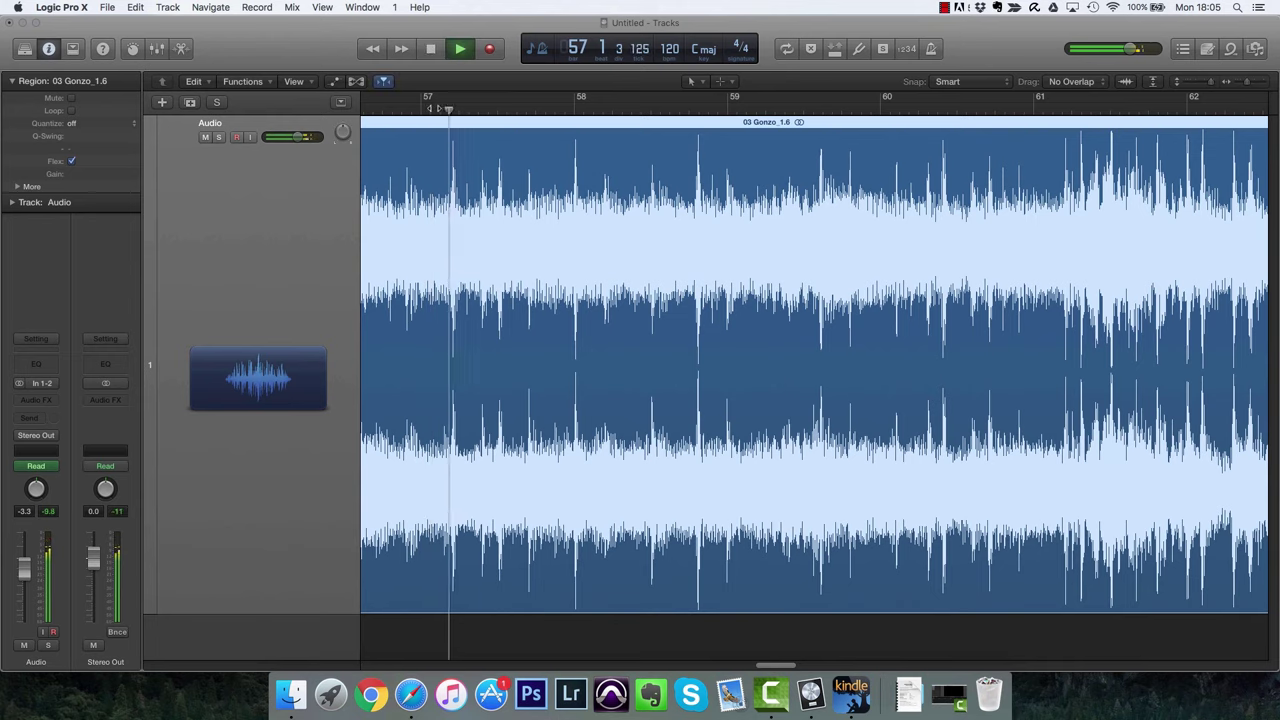
key("space")
scroll(471, 139, "right", 3)
scroll(505, 130, "left", 10)
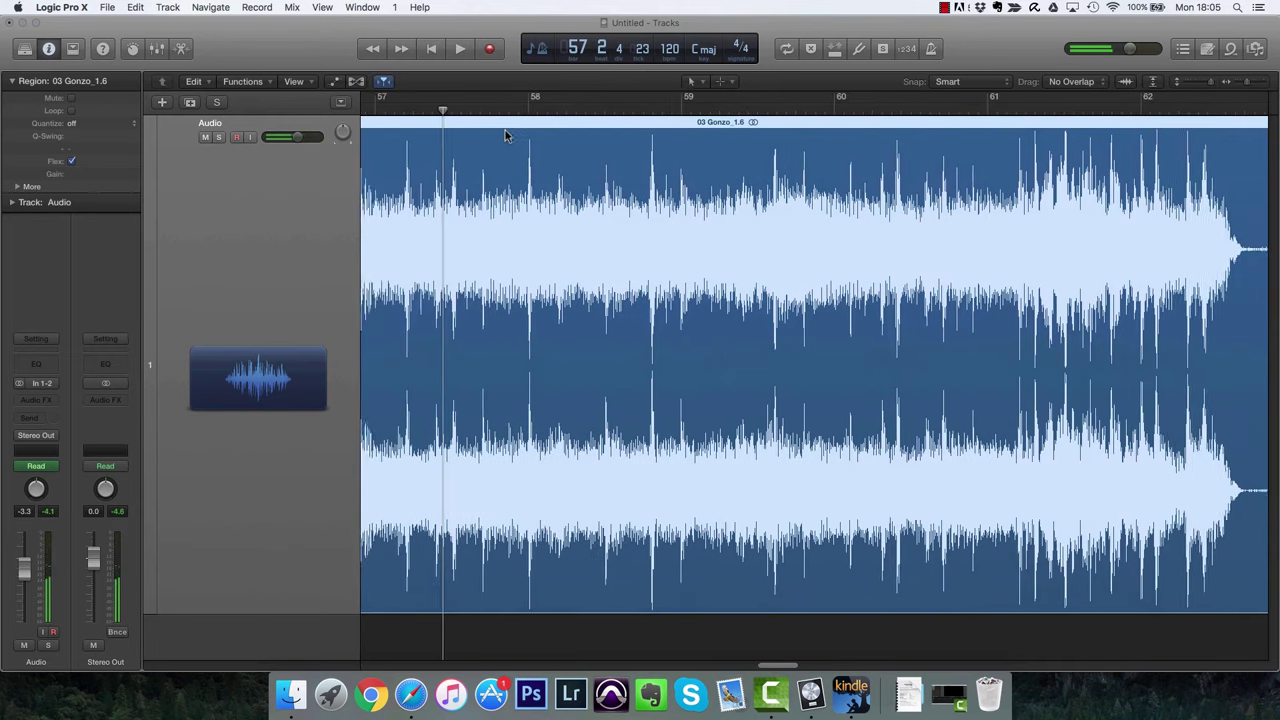
left_click(487, 110)
key("space")
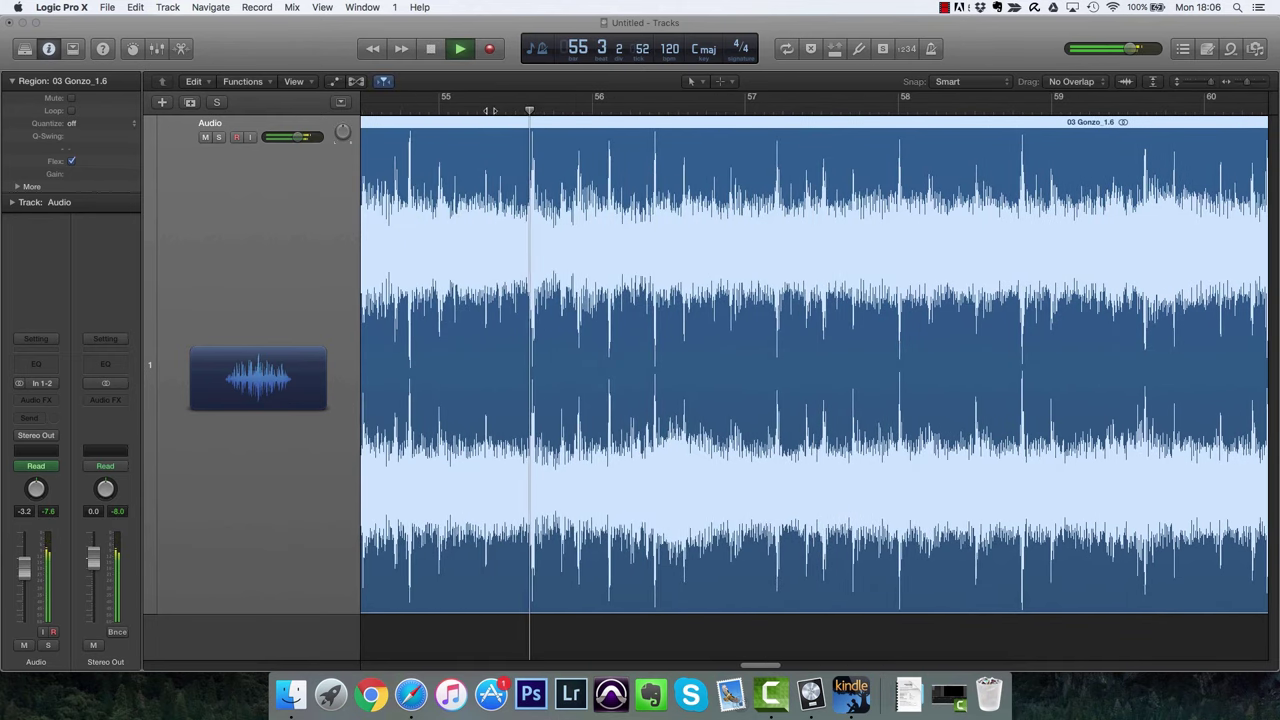
key("space")
Split the 03 Gonzo_1.6 region with the Scissors Tool right at the transient just after 56.2.3.88.
left_click(650, 111)
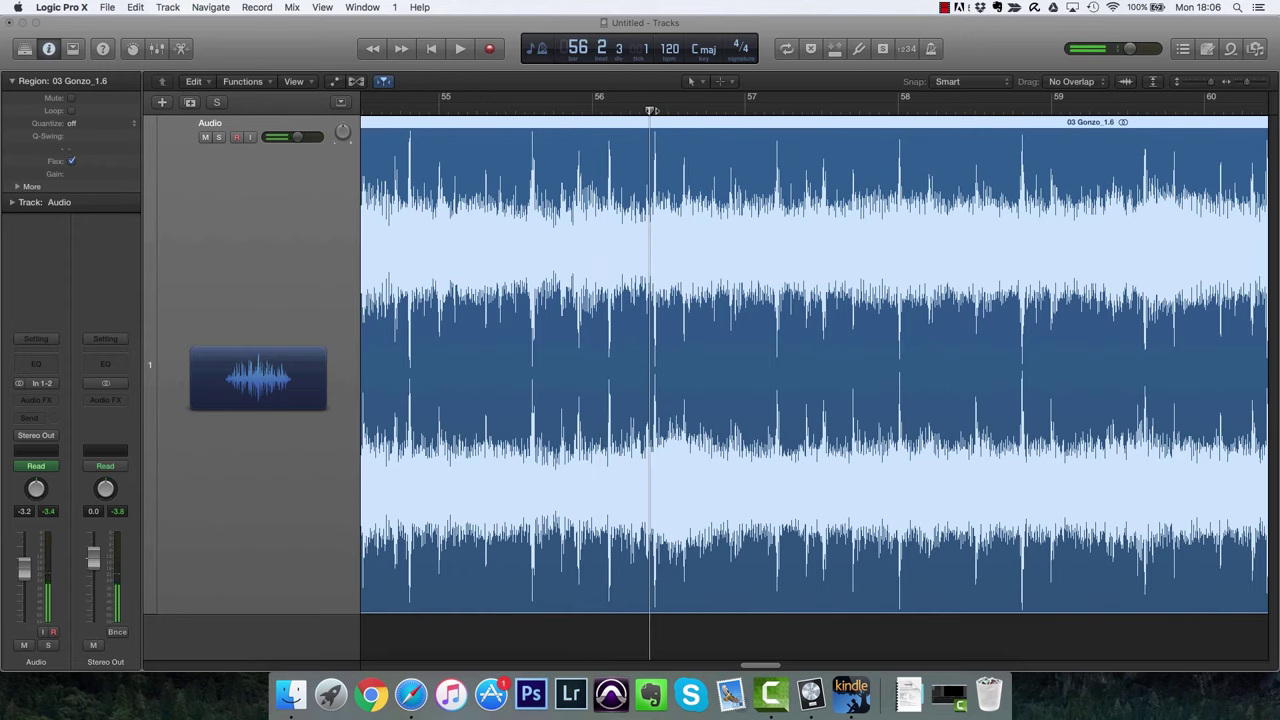
key("super+Right")
key("super+Right")
key("super+Right")
key("super+Right")
key("super+Right")
key("super+Right")
key("super+Right")
key("super+Right")
key("super+Right")
key("super+Right")
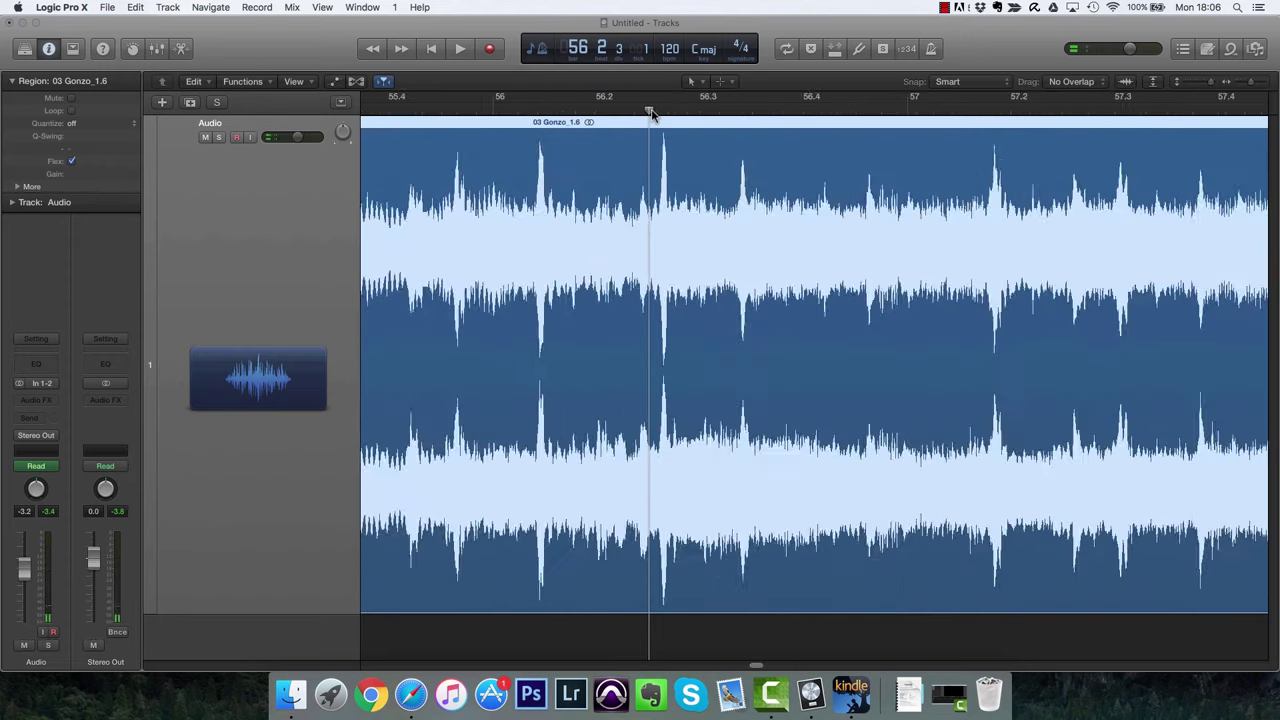
key("t")
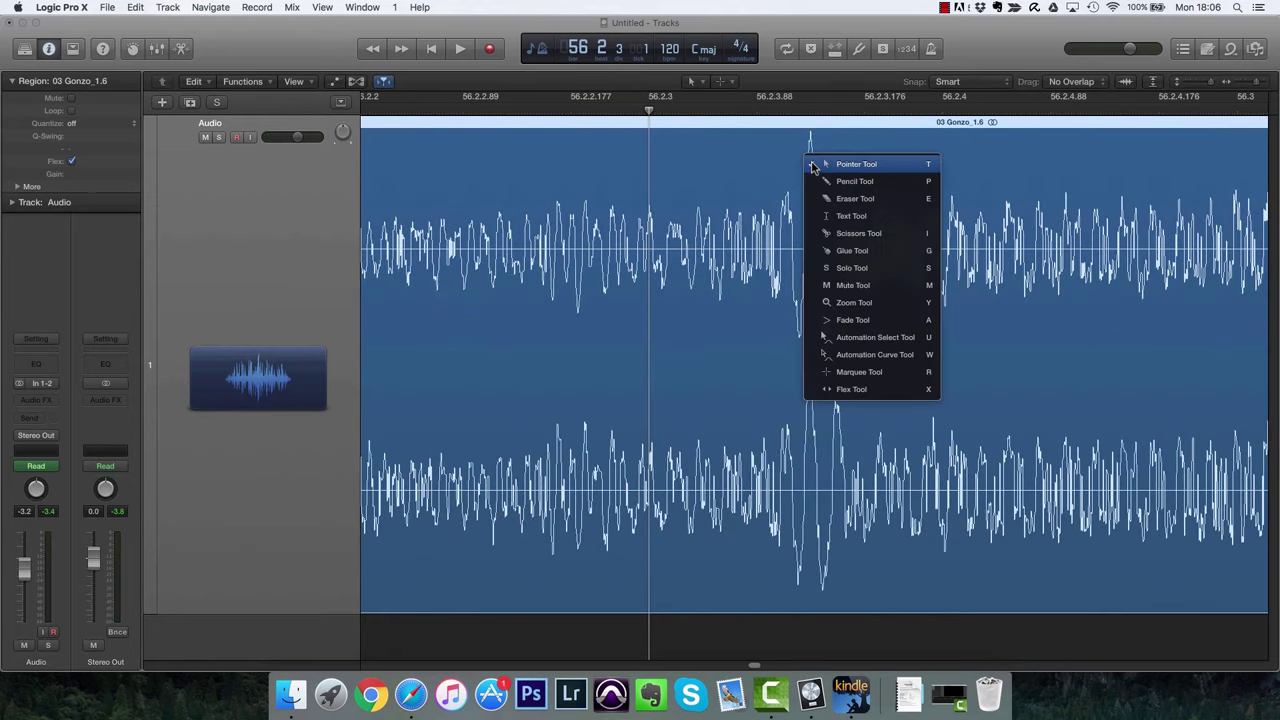
key("i")
left_click(802, 176)
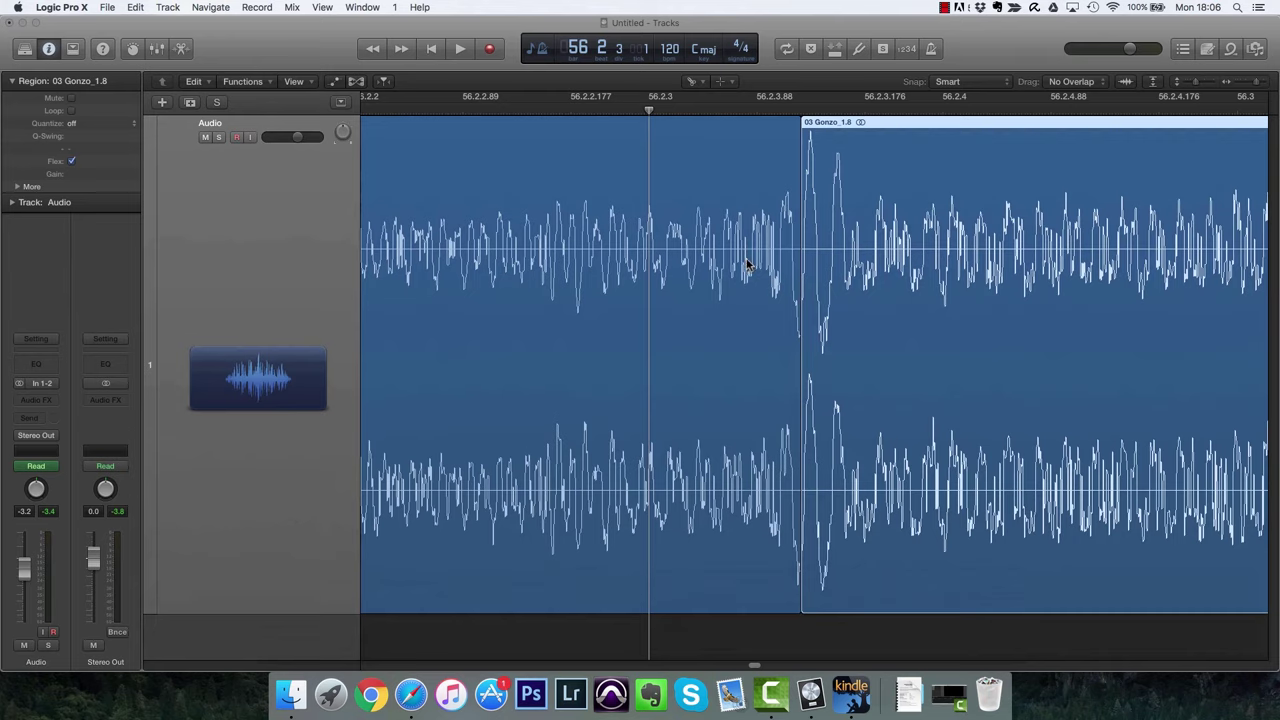
Delete the part of the song before the cut, keeping only the ending region.
left_click(708, 318)
key("Delete")
key("super+Left")
key("super+Left")
key("super+Left")
key("super+Left")
key("super+Left")
key("super+Left")
key("super+Left")
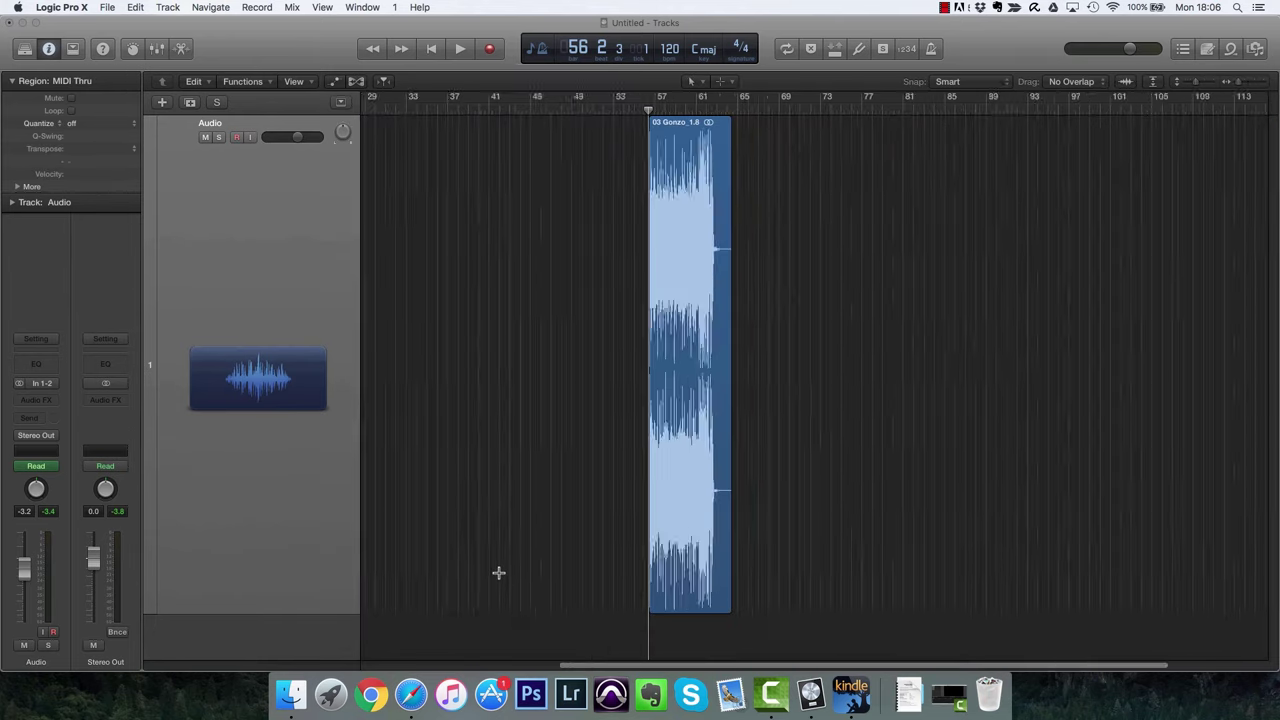
Move the ending region back to between bars 6 and 7, and delete the leftover sliver after the opening region.
left_click_drag(757, 506, 429, 509)
left_click(407, 110)
scroll(629, 277, "left", 10)
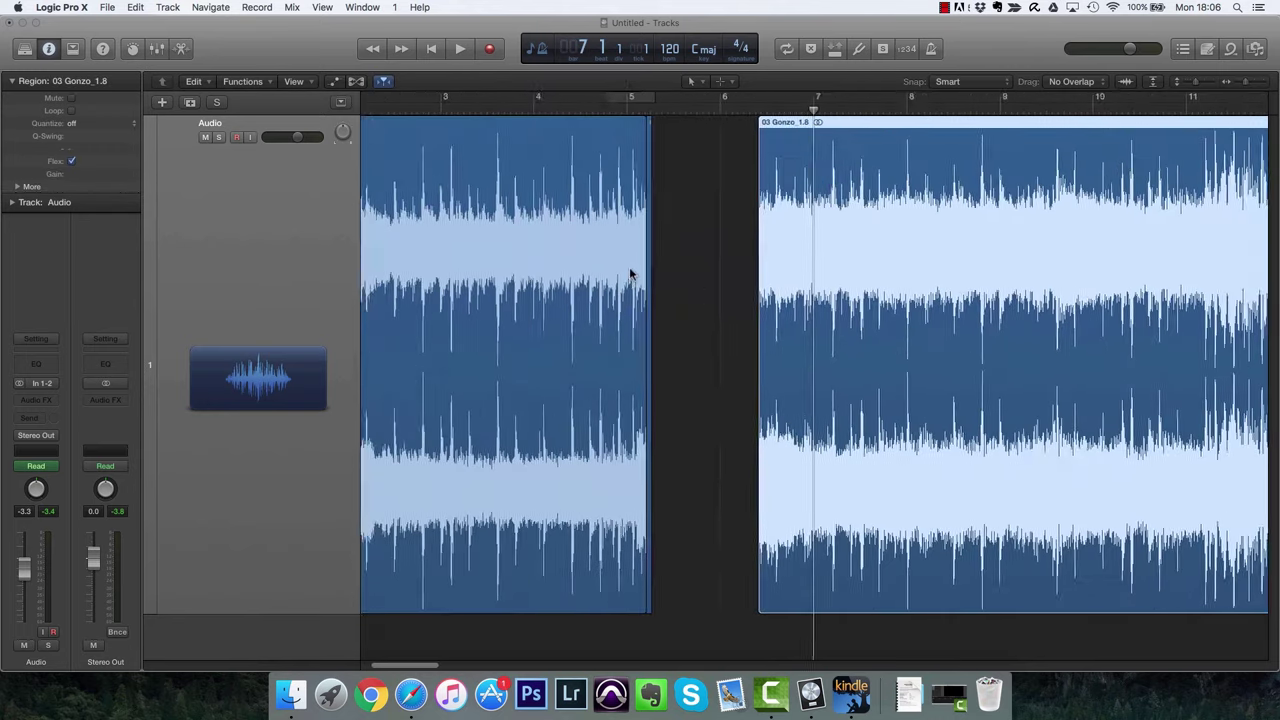
left_click(762, 241)
key("Delete")
Audition the end of the opening region from about bar 4.
left_click(656, 104)
key("space")
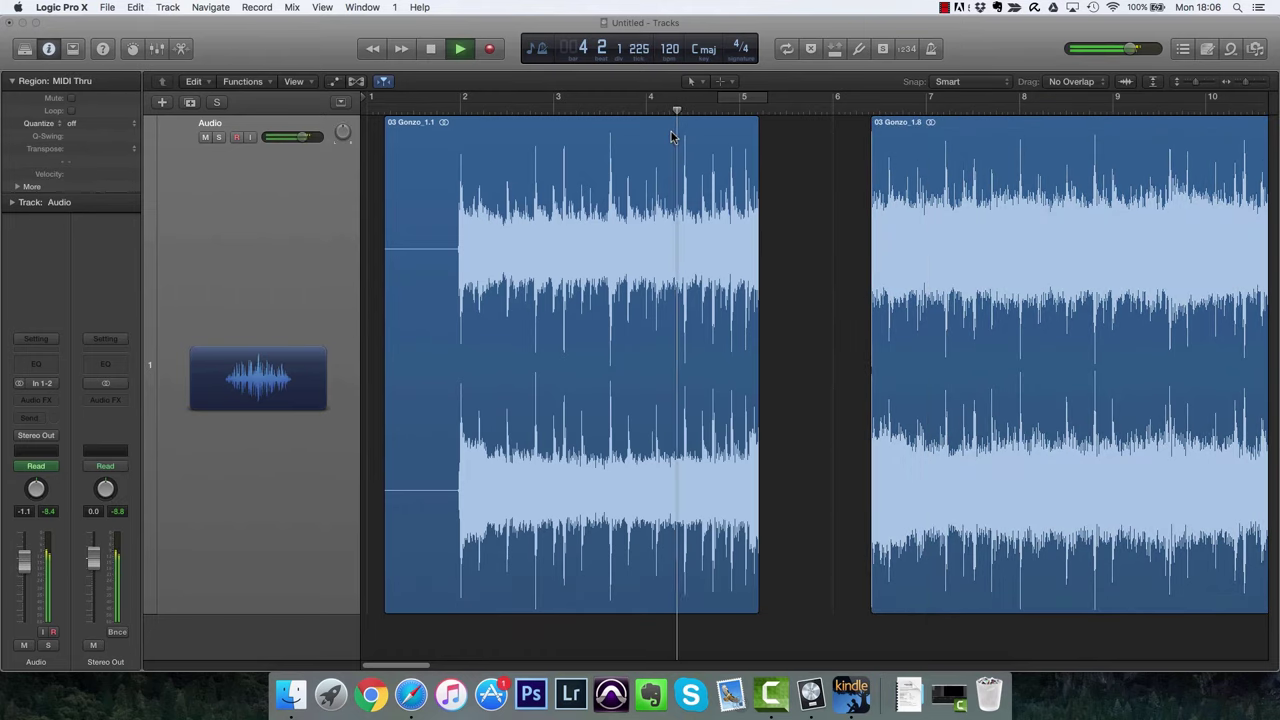
key("space")
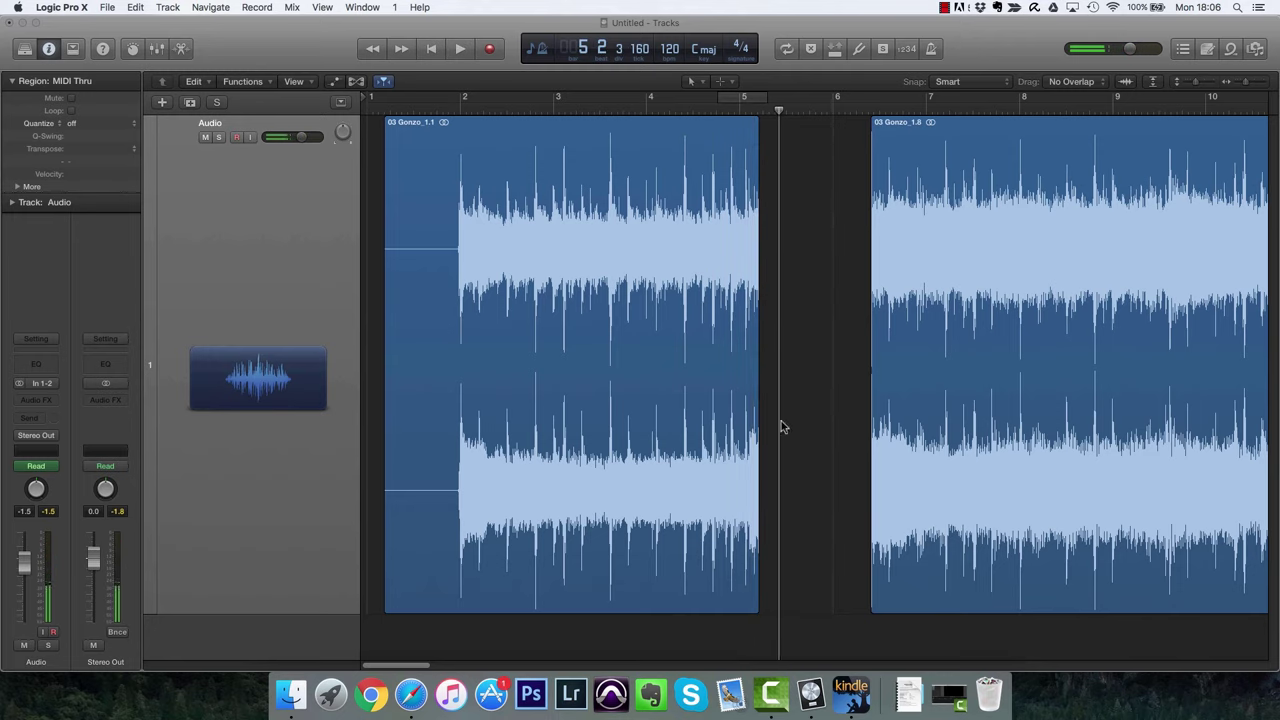
Butt the start of the ending region against the end of the opening region, just before 5.2.
left_click(761, 108)
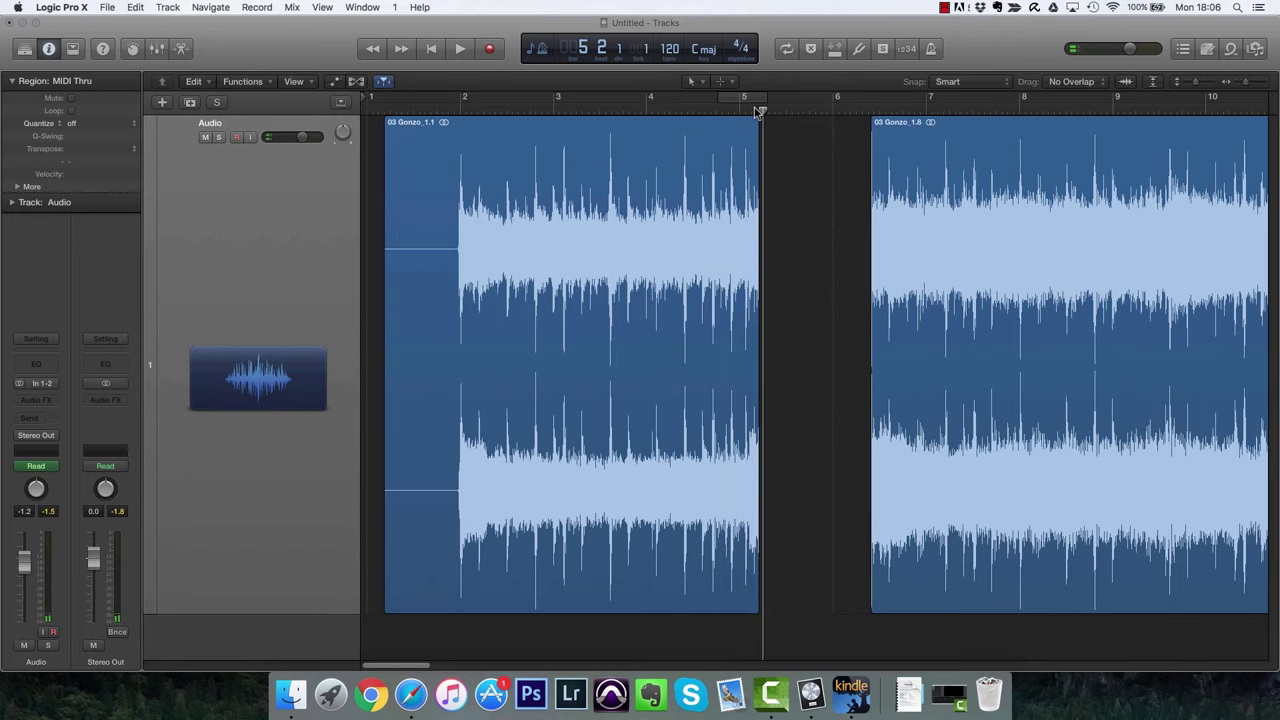
key("super+Right")
key("super+Right")
key("super+Right")
key("super+Right")
left_click_drag(1207, 345, 758, 403)
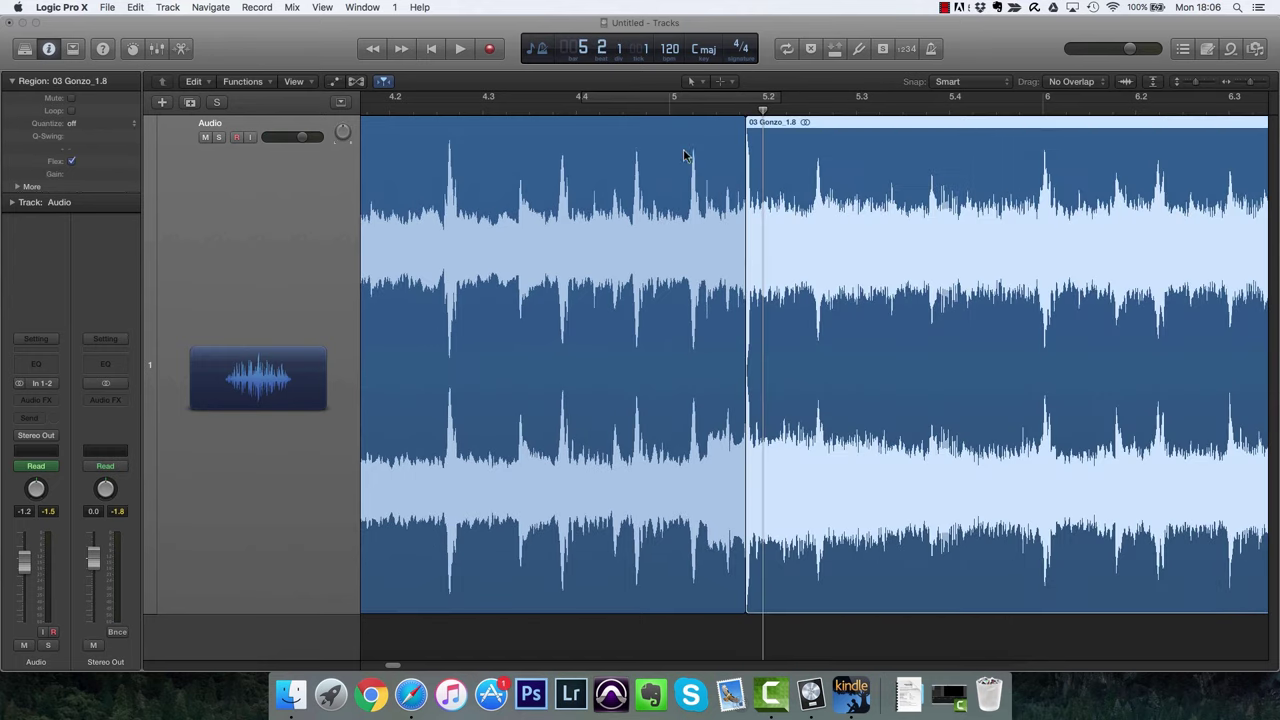
Audition the join between the two regions from about 4.4.
left_click(575, 108)
key("space")
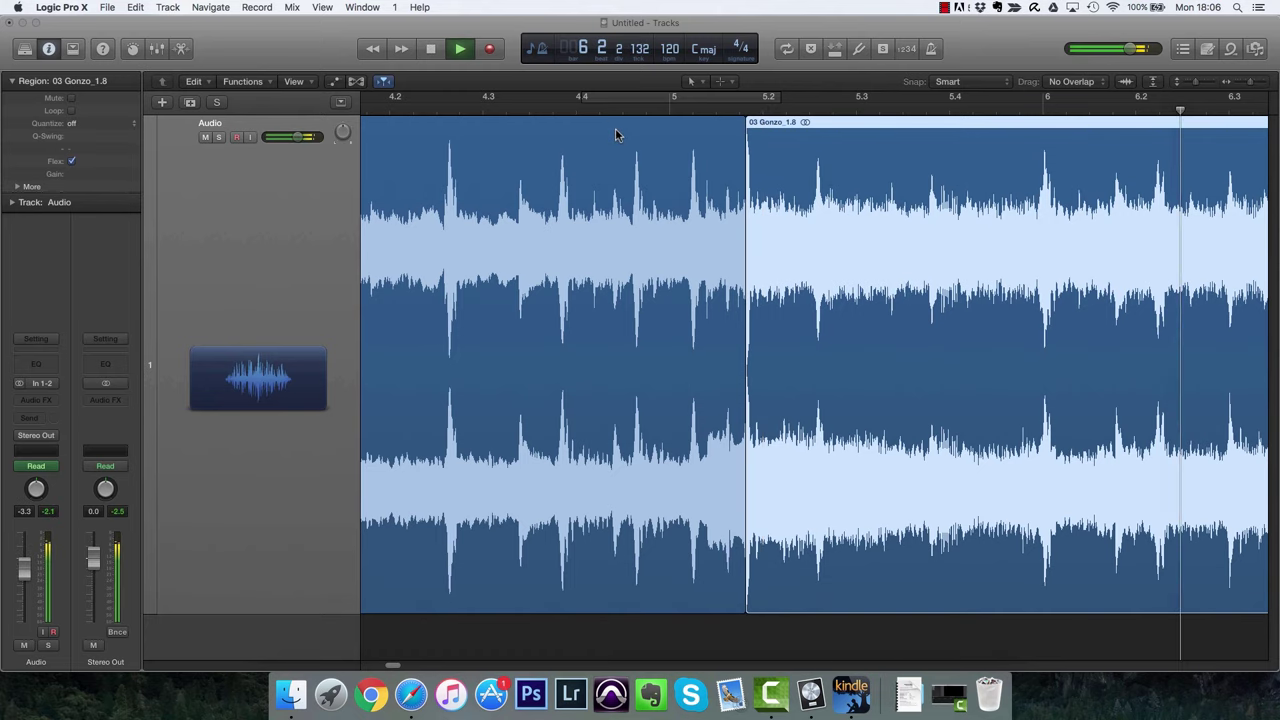
key("space")
Crossfade the join between the opening and ending regions with the Fade Tool.
scroll(625, 300, "left", 10)
key("t")
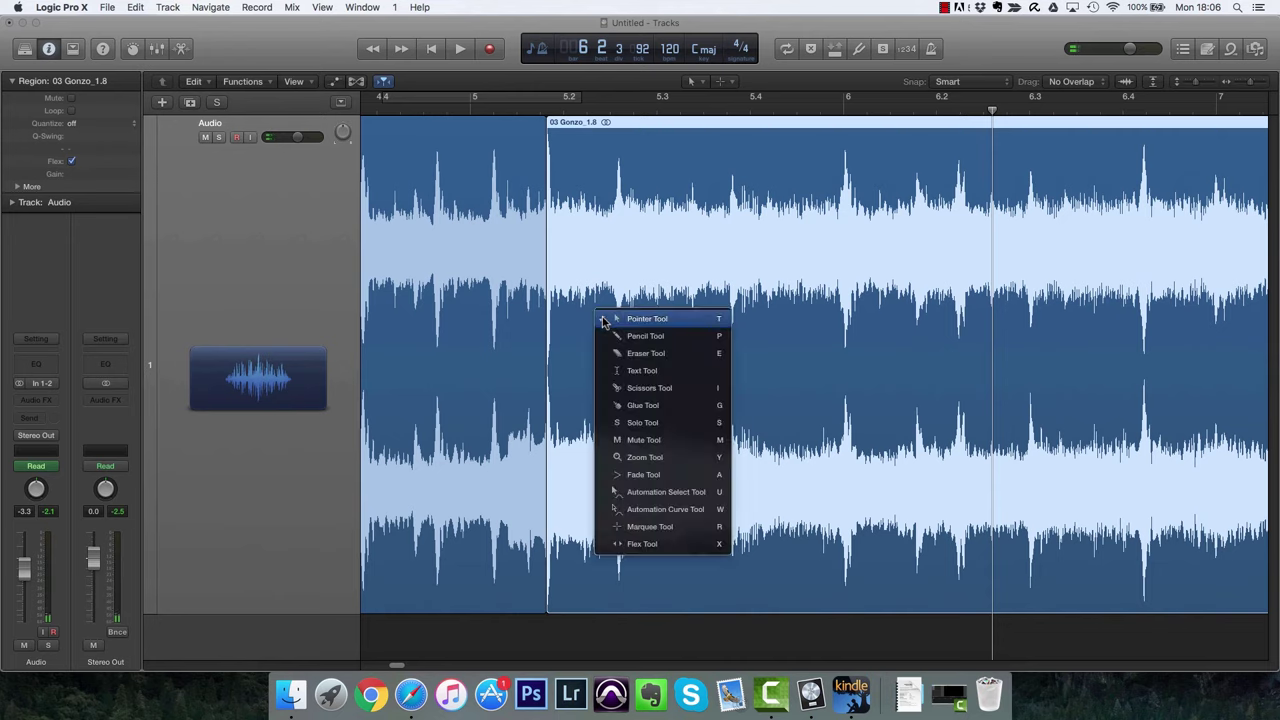
left_click(645, 474)
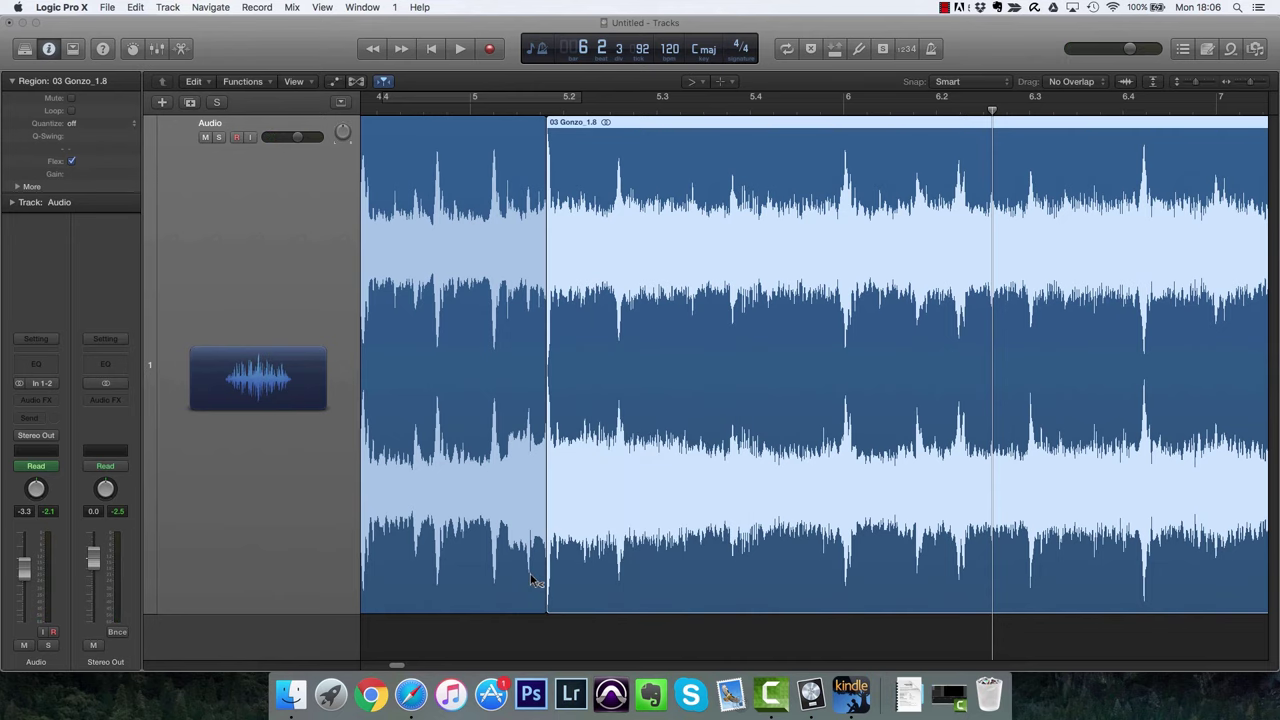
left_click(535, 582)
left_click_drag(535, 582, 568, 586)
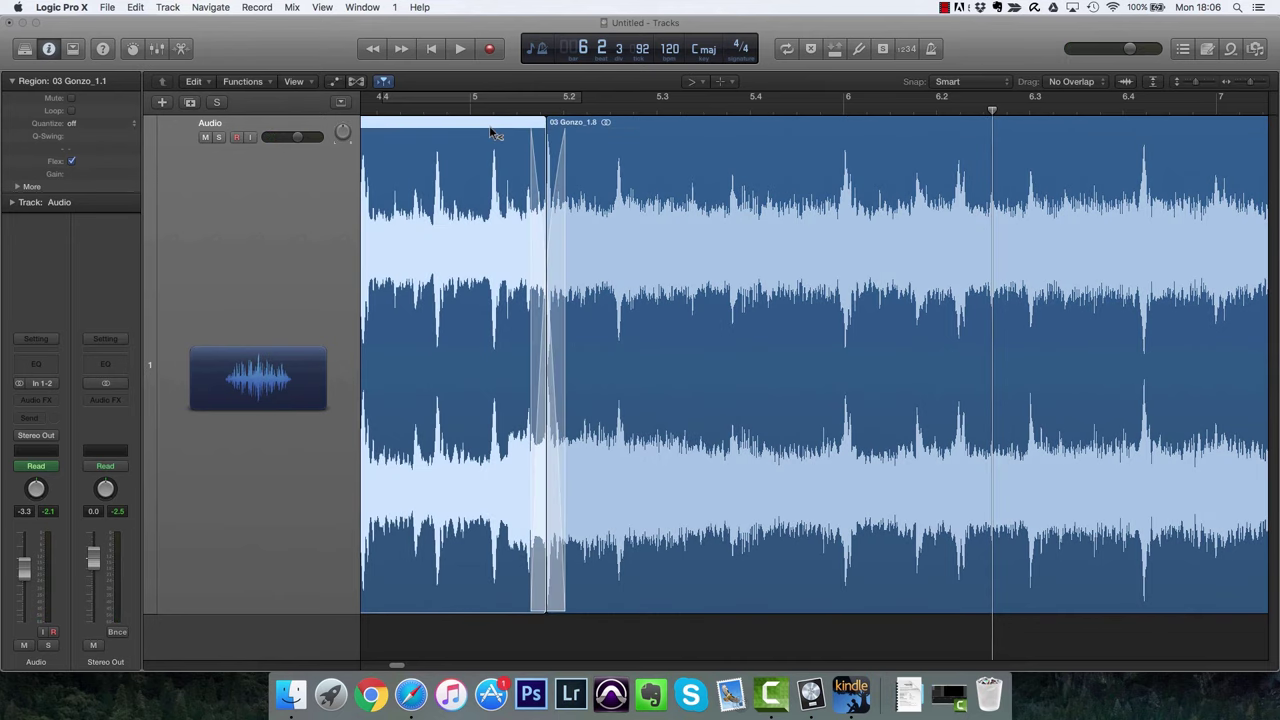
Audition the crossfade, cycling from about 4.4 to midway between 5.3 and 5.4, and turn cycling off.
left_click(466, 110)
key("space")
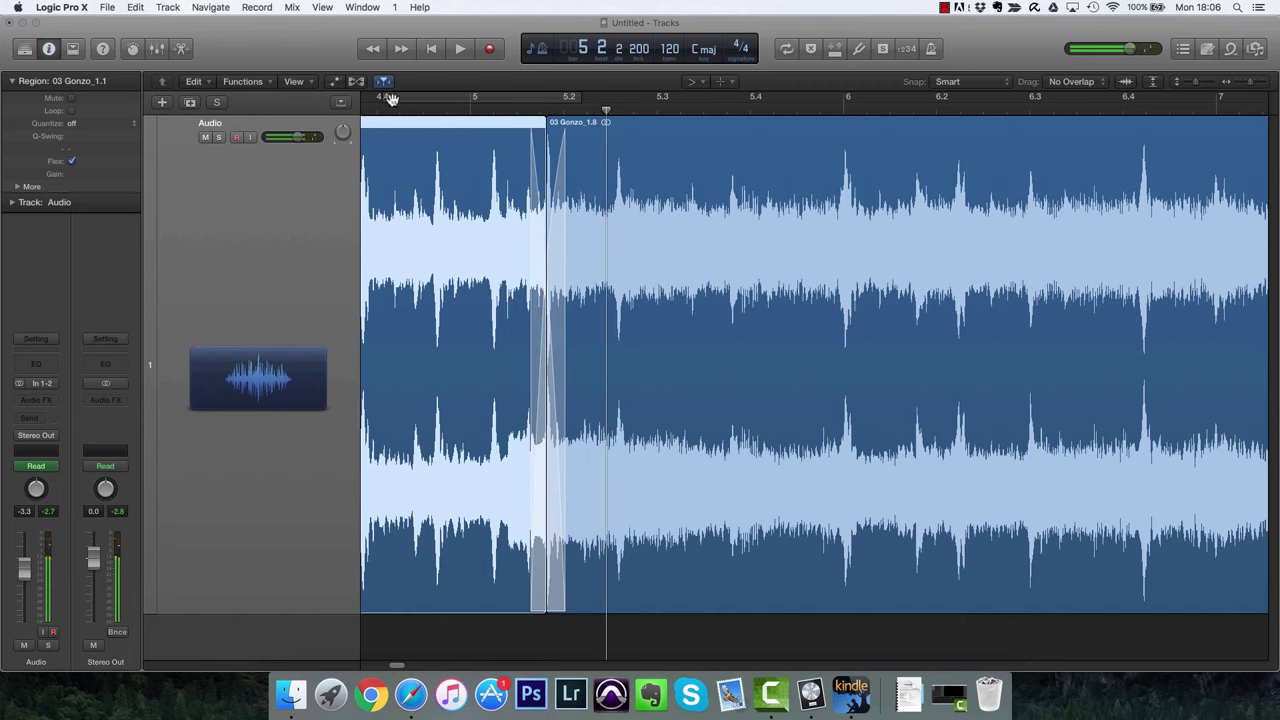
left_click_drag(378, 103, 709, 105)
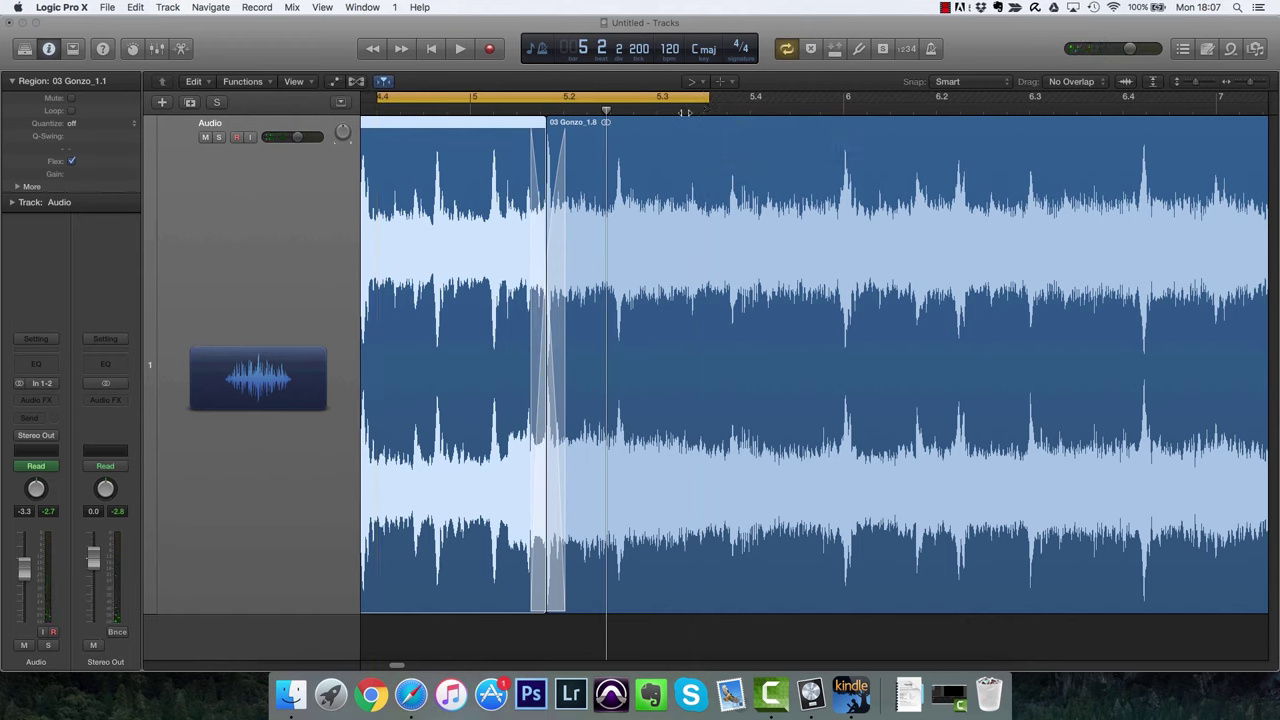
key("space")
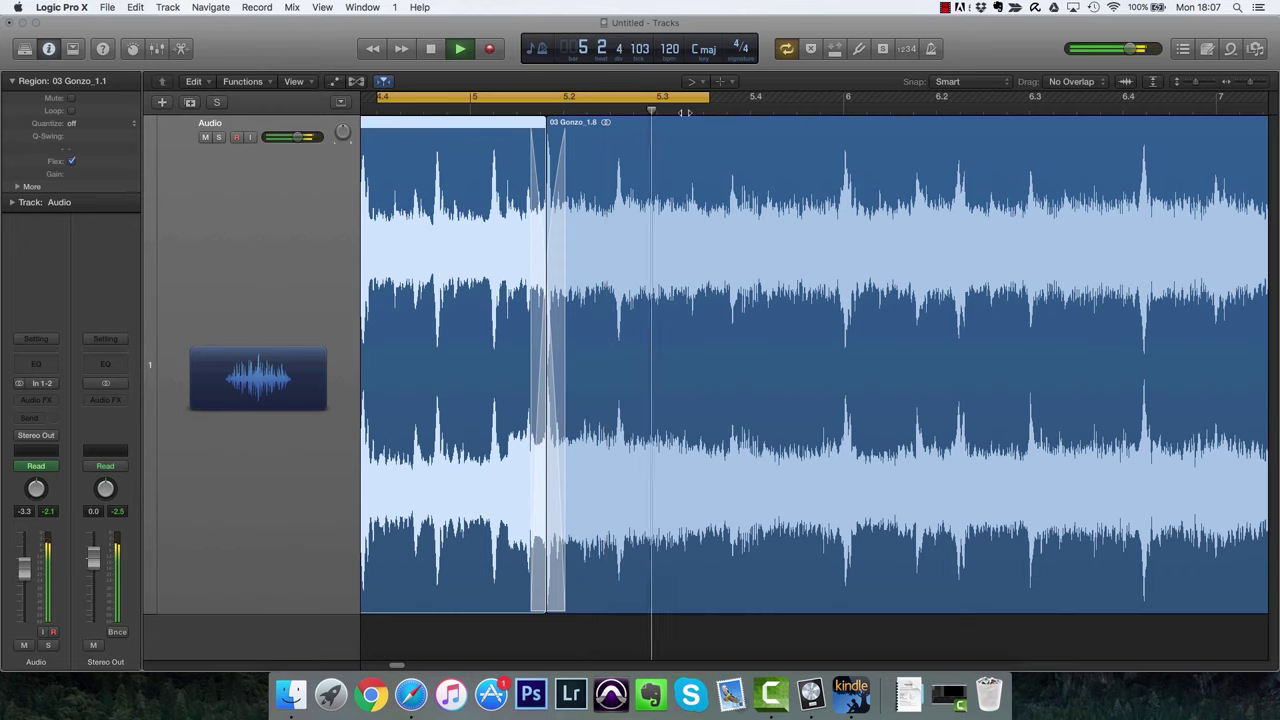
key("space")
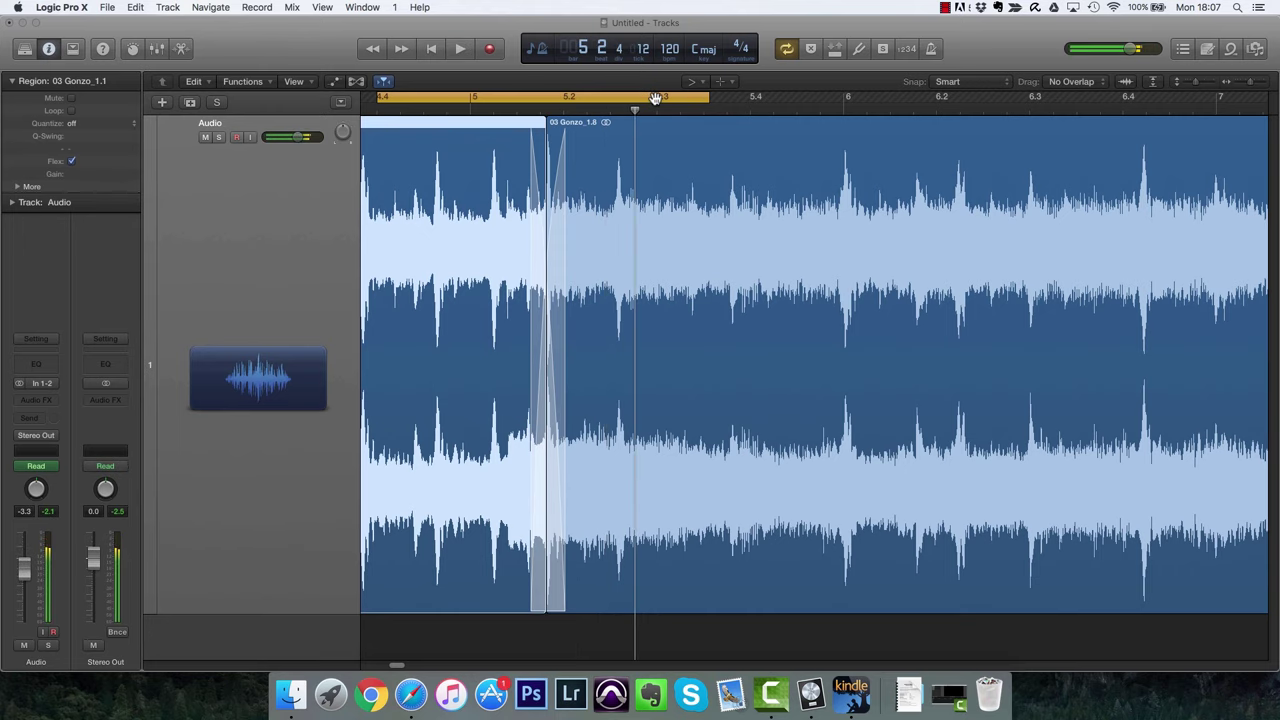
key("c")
Trim the silence from the start of the opening region so it begins just before bar 2.
key("Return")
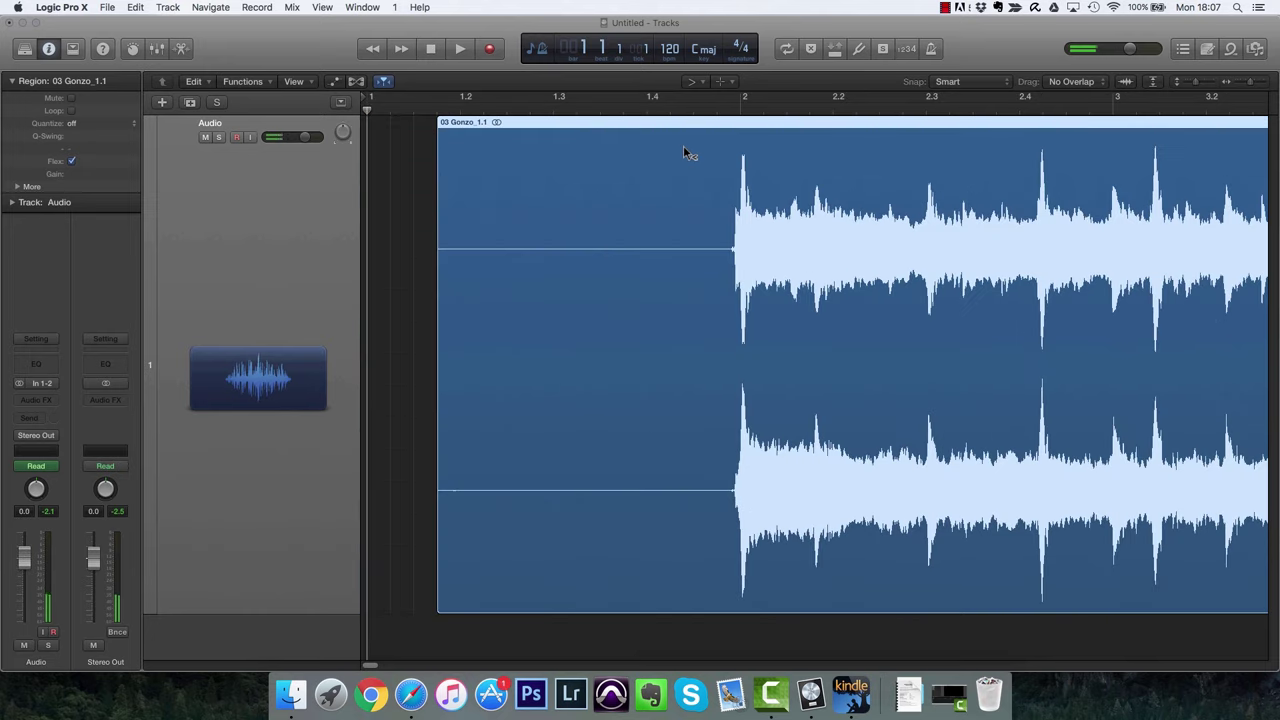
key("t")
left_click(608, 250)
left_click_drag(440, 395, 731, 373)
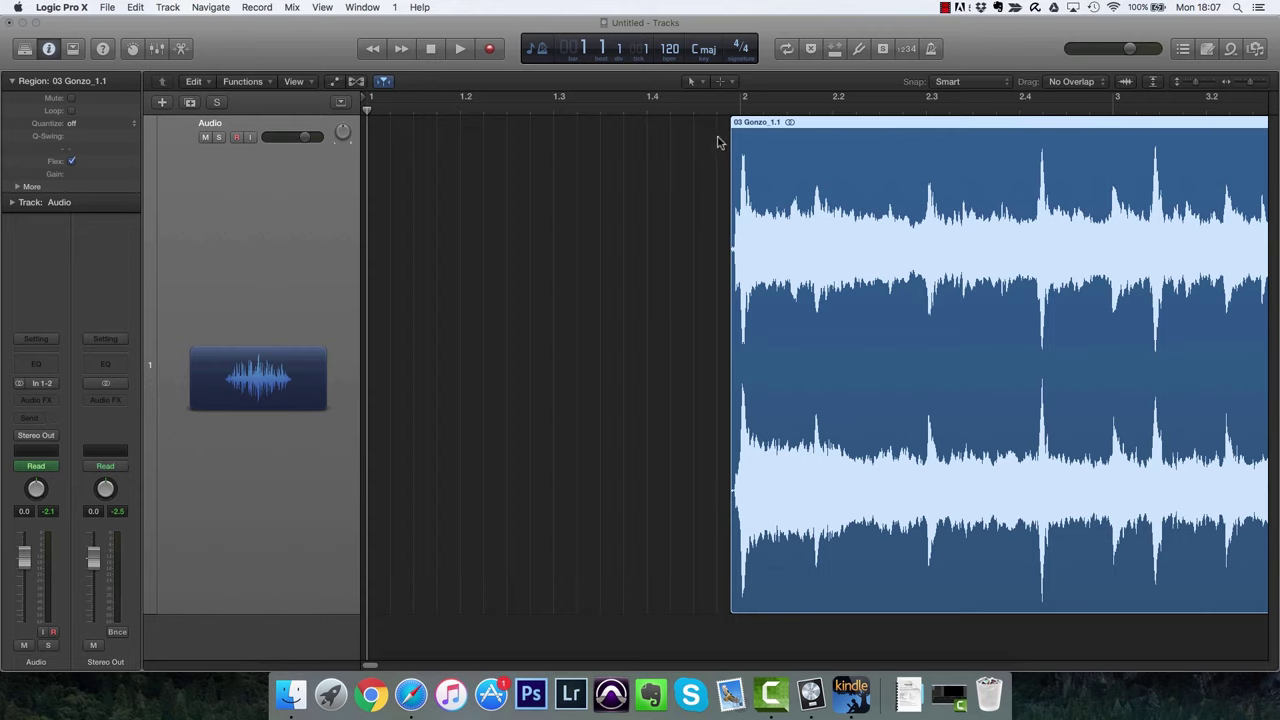
Add a very short fade-in at the start of the opening region with the Fade Tool.
key("t")
key("a")
left_click_drag(727, 189, 737, 191)
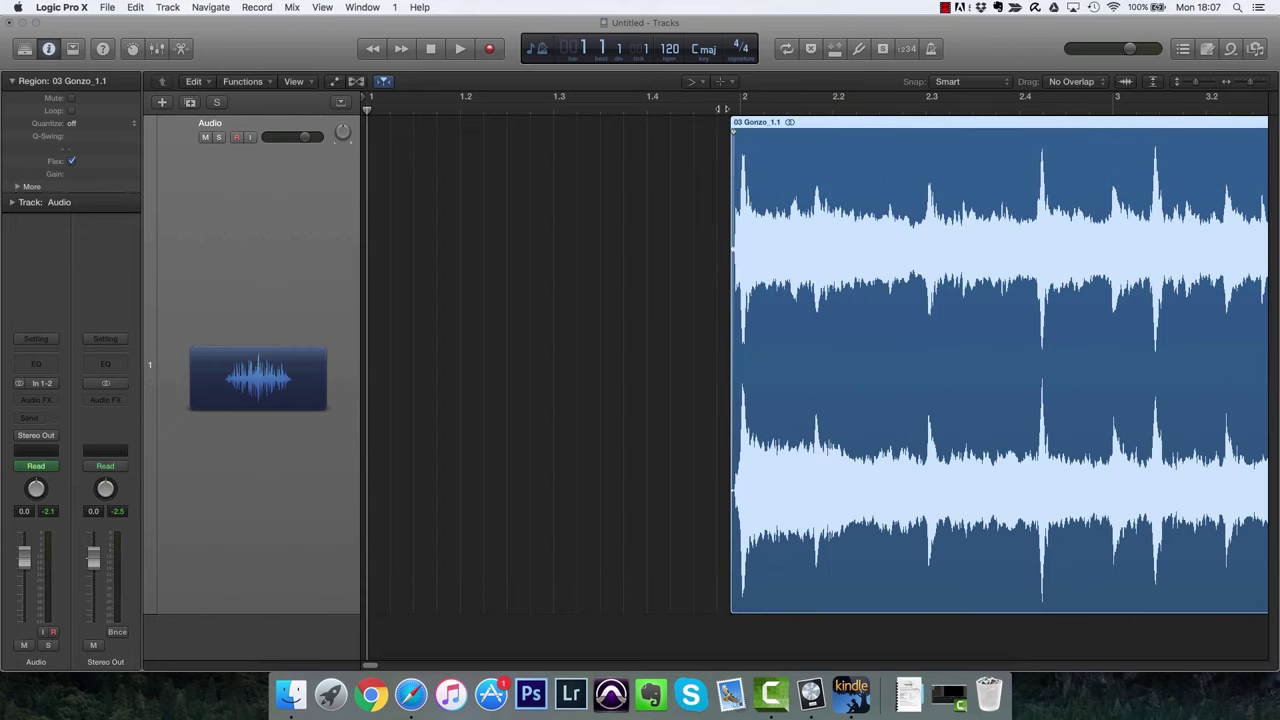
Play the edited song from just before bar 2 with both regions in view.
left_click(719, 108)
key("space")
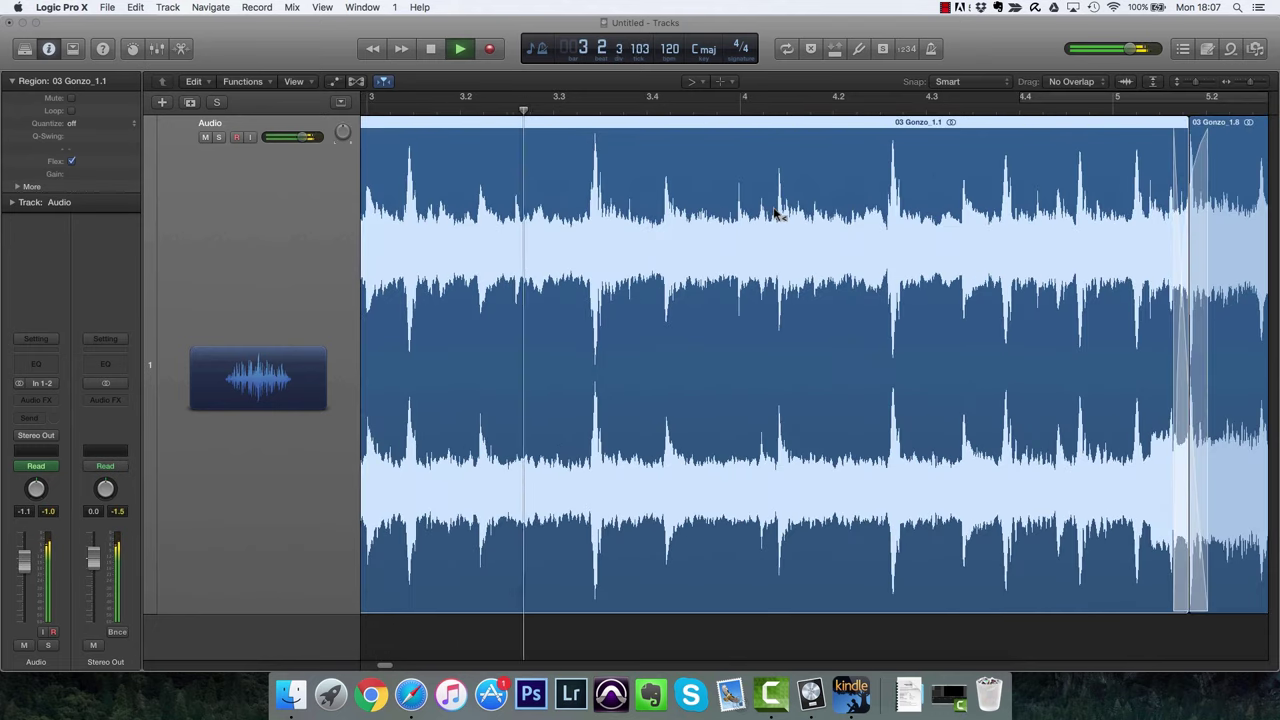
key("super+Left")
key("super+Left")
key("super+Left")
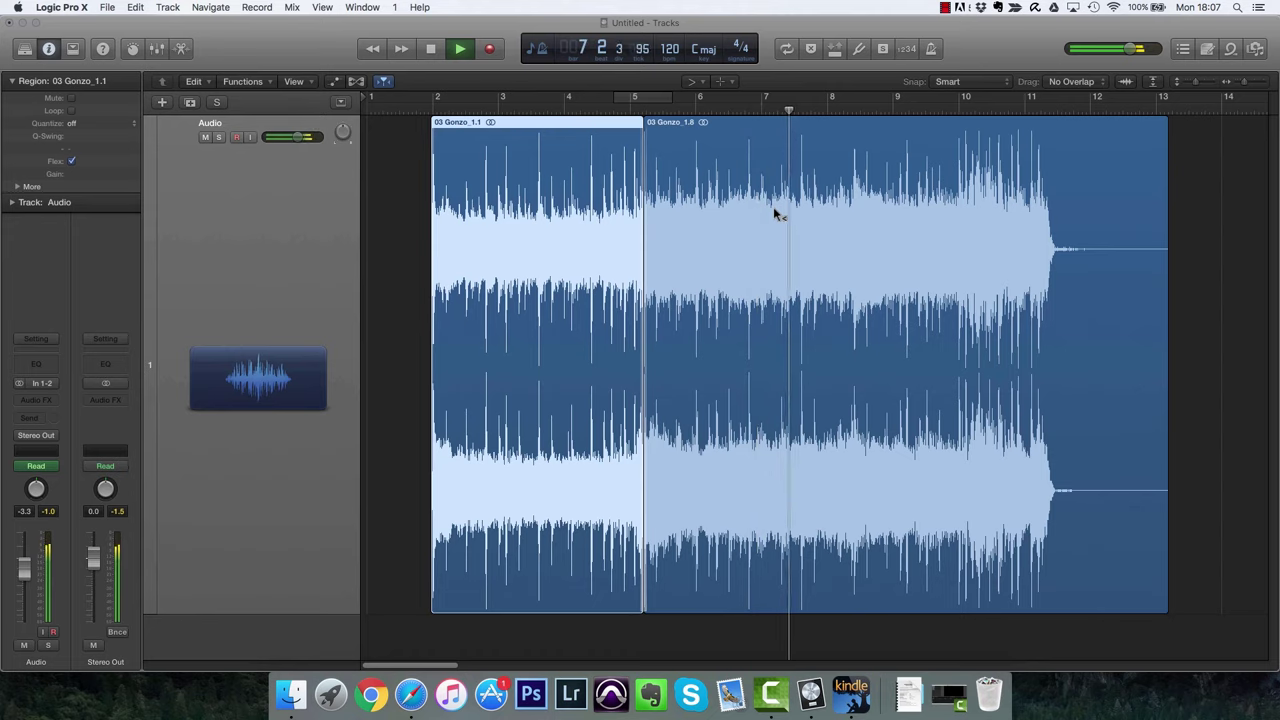
Trim the silent tail of the ending region to just after bar 12 with the Pointer Tool, and stop playback.
key("t")
key("t")
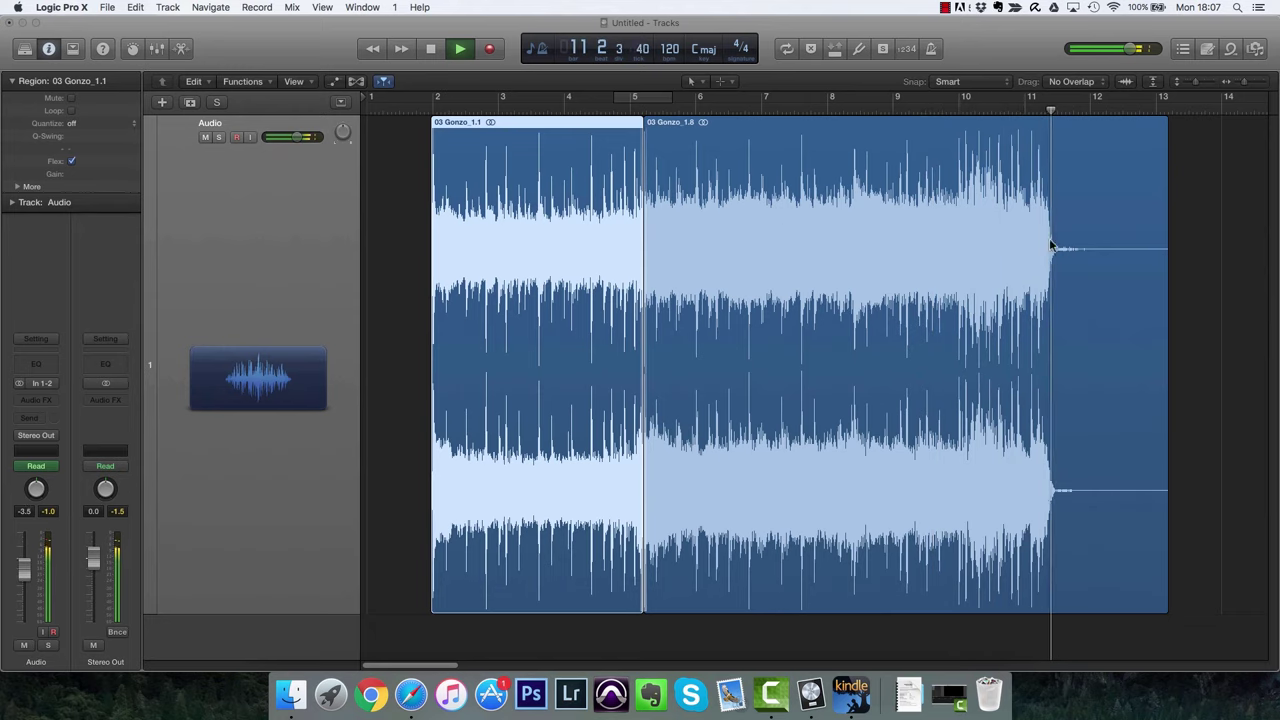
left_click_drag(1166, 505, 1101, 505)
key("space")
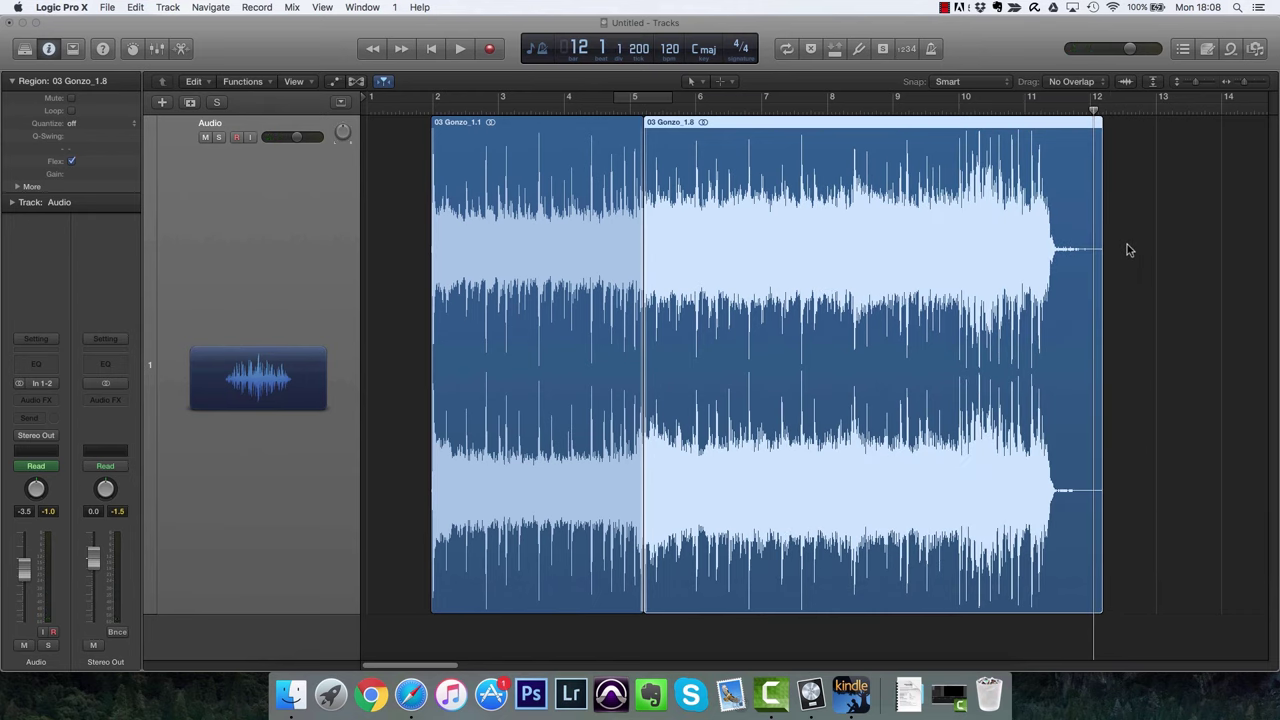
Add a fade-out to the ending region from about 11.2 to its end with the Fade Tool.
key("t")
key("a")
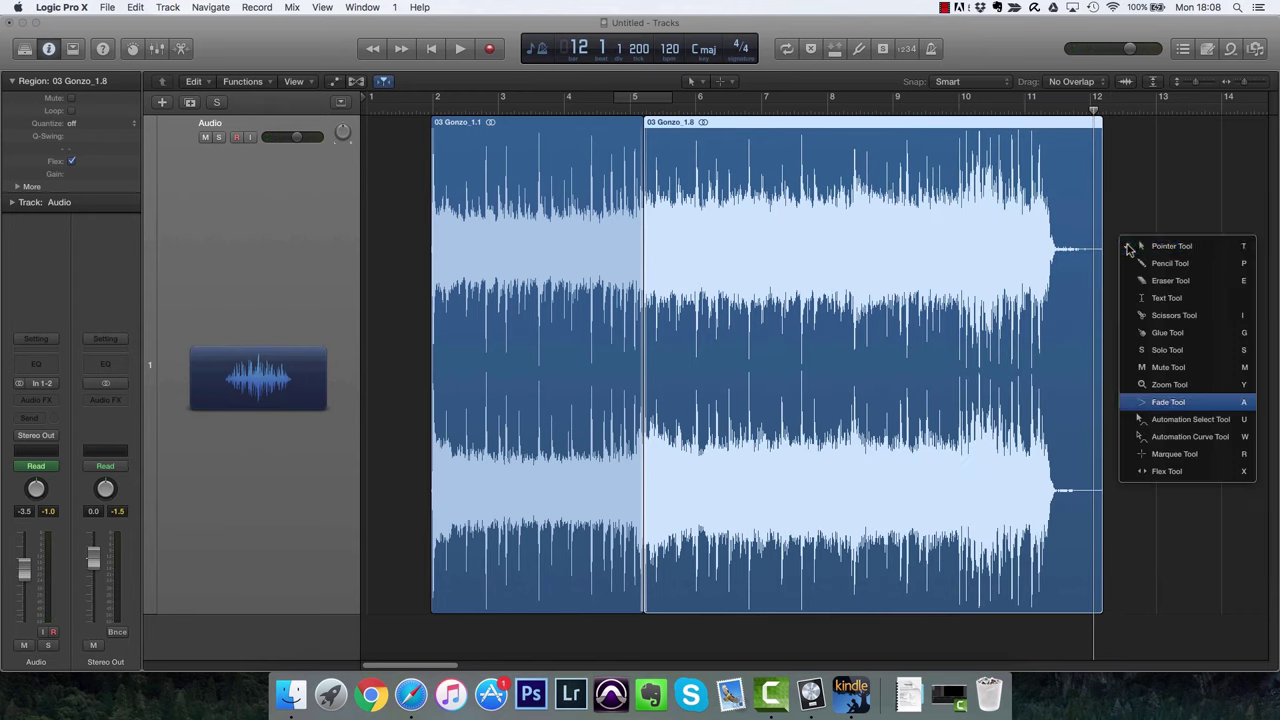
key("t")
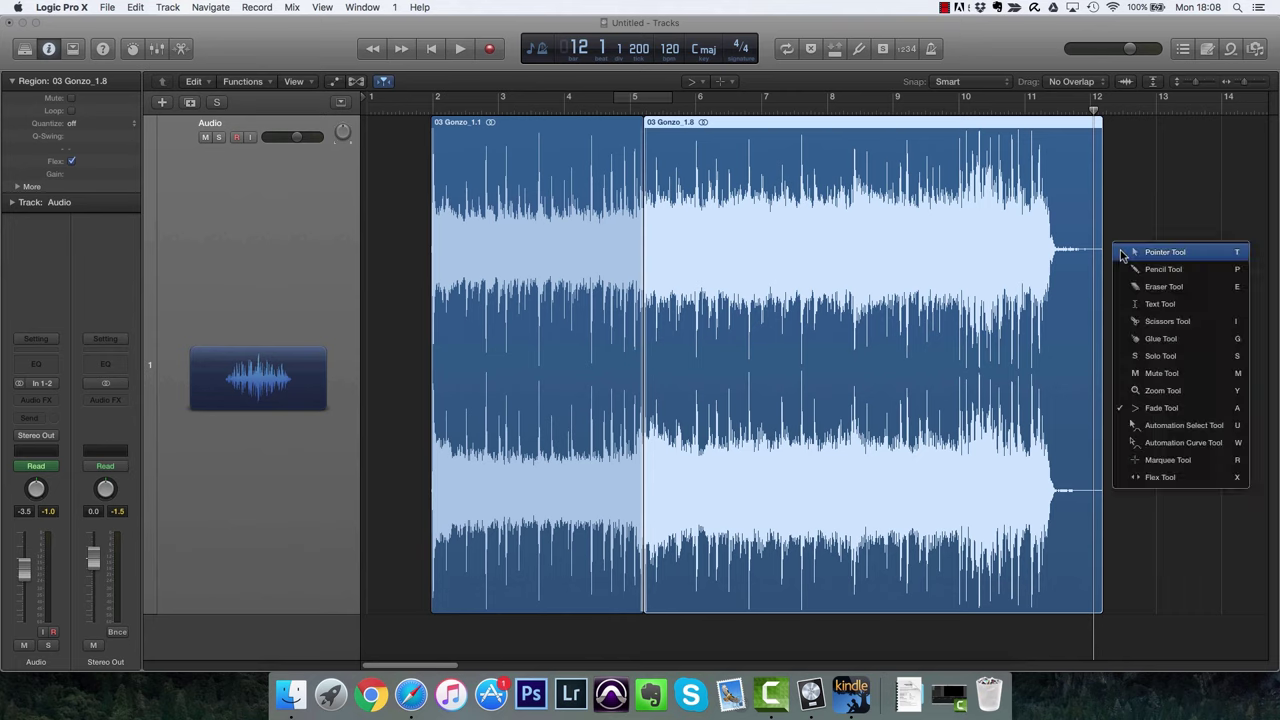
key("t")
mouse_move(1126, 263)
left_mouse_down()
mouse_move(1063, 264)
mouse_move(1057, 281)
left_mouse_up()
key("t")
key("a")
Audition the fade-out from just after bar 11.
left_click(1040, 108)
key("space")
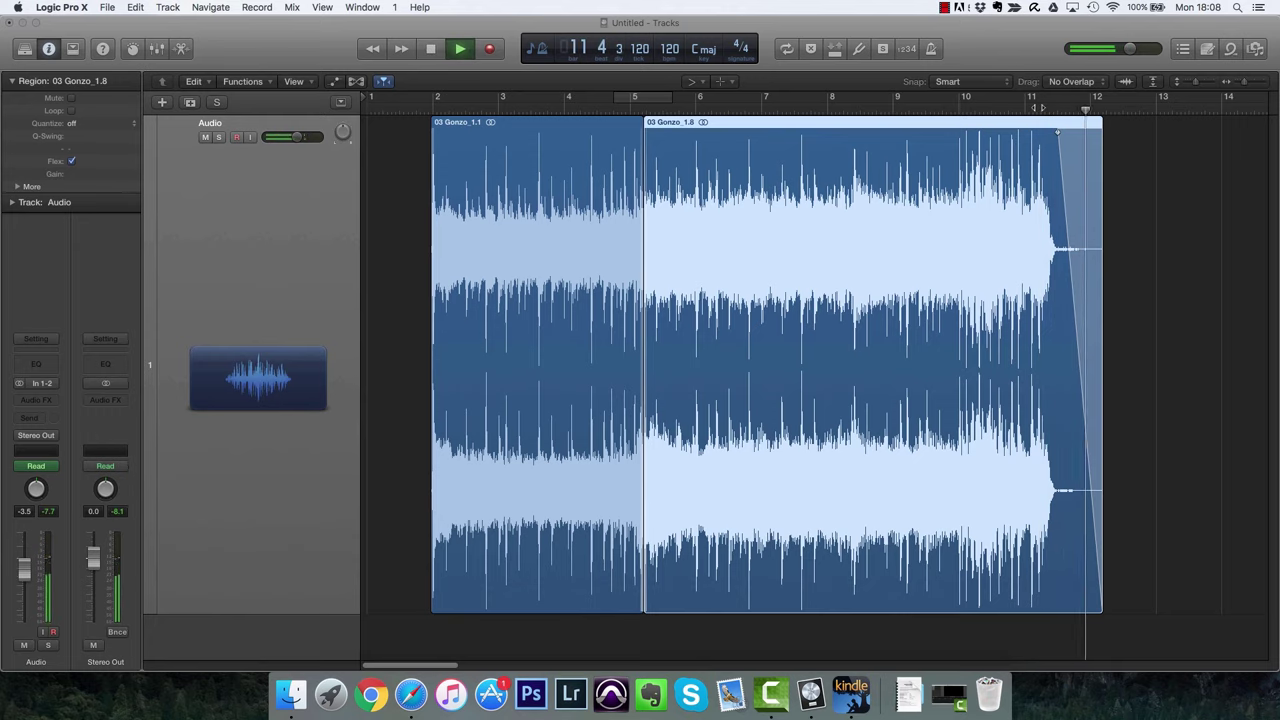
key("space")
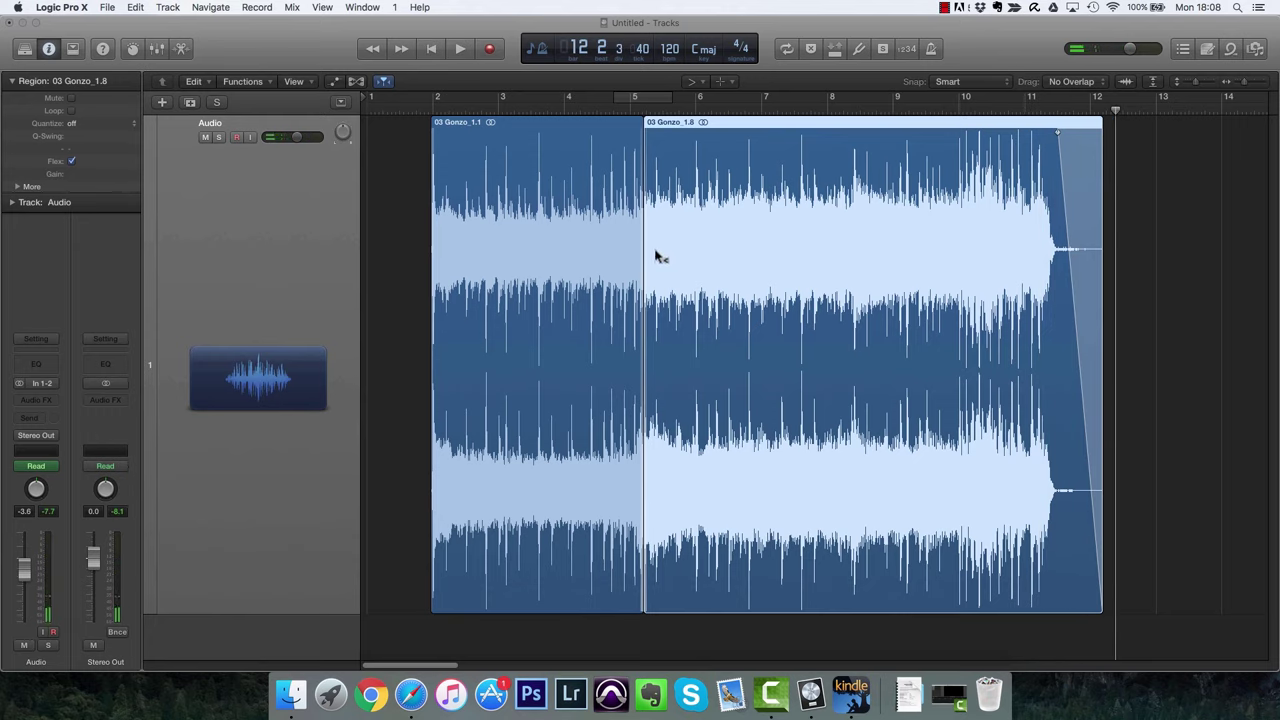
Merge the opening and ending regions into one with the Glue Tool.
key("t")
key("g")
left_click(614, 285)
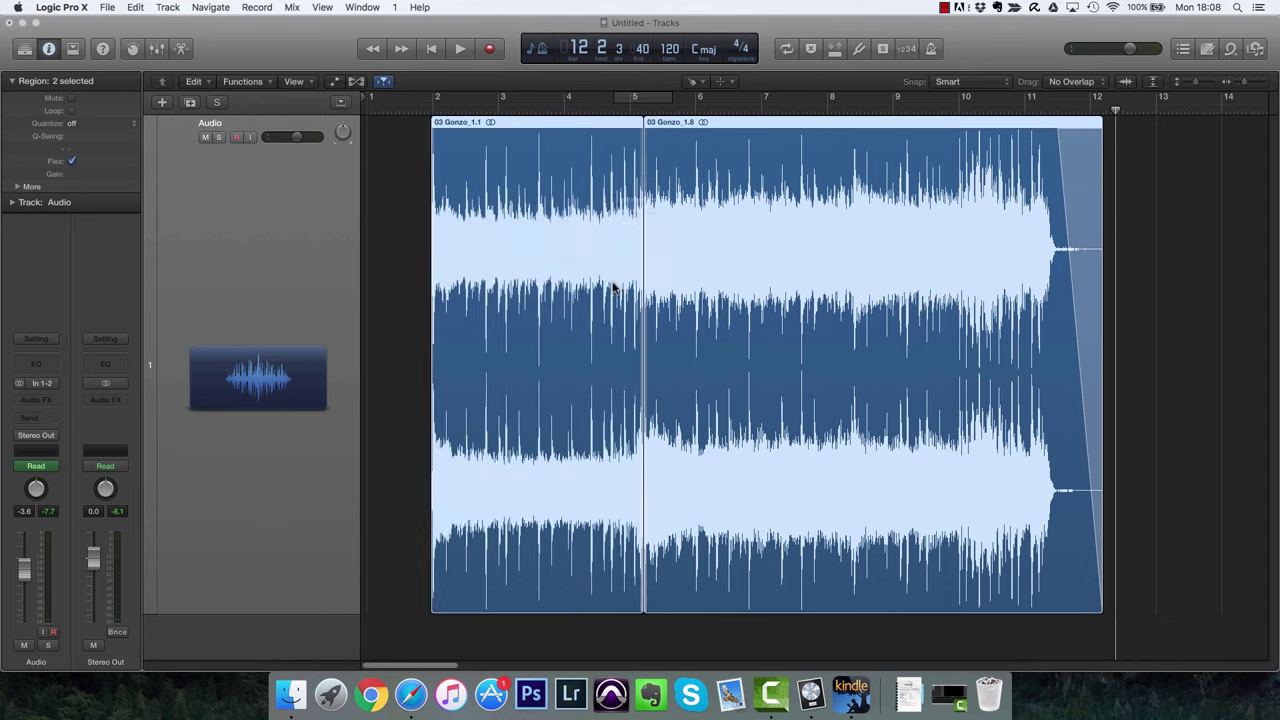
left_click(731, 238)
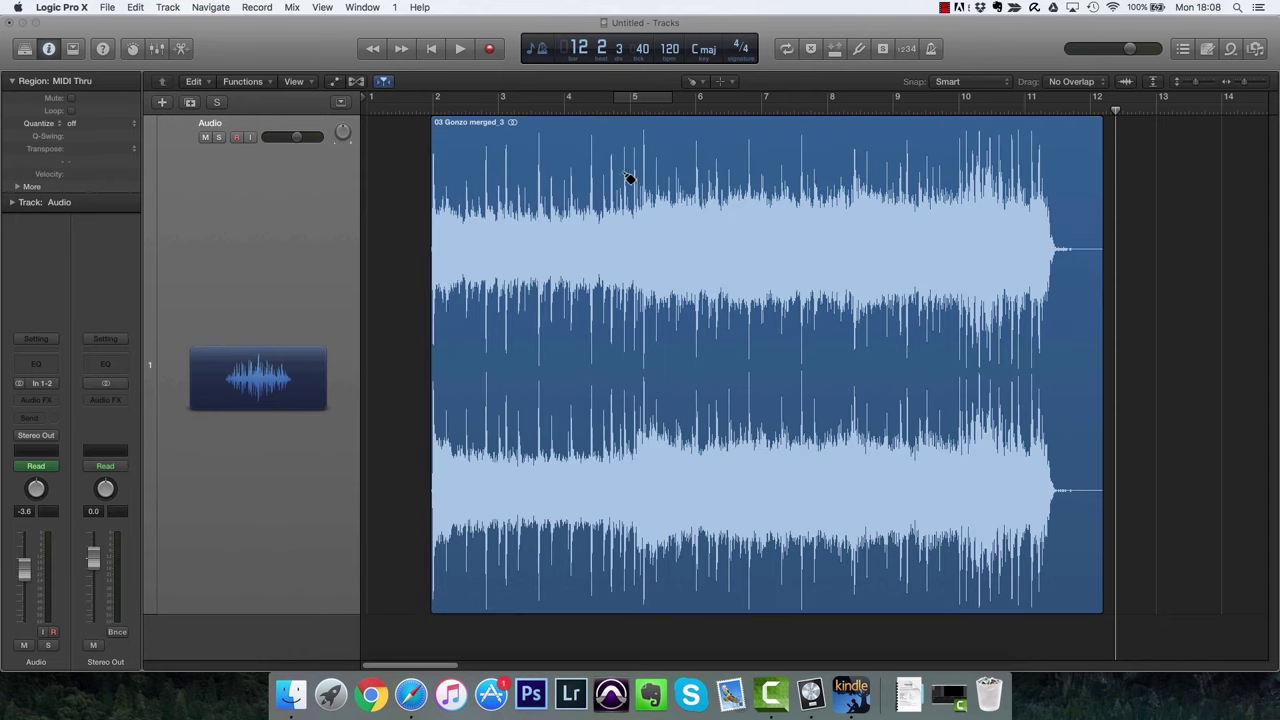
Rename the merged region as Gonzo Short with the Text Tool.
key("t")
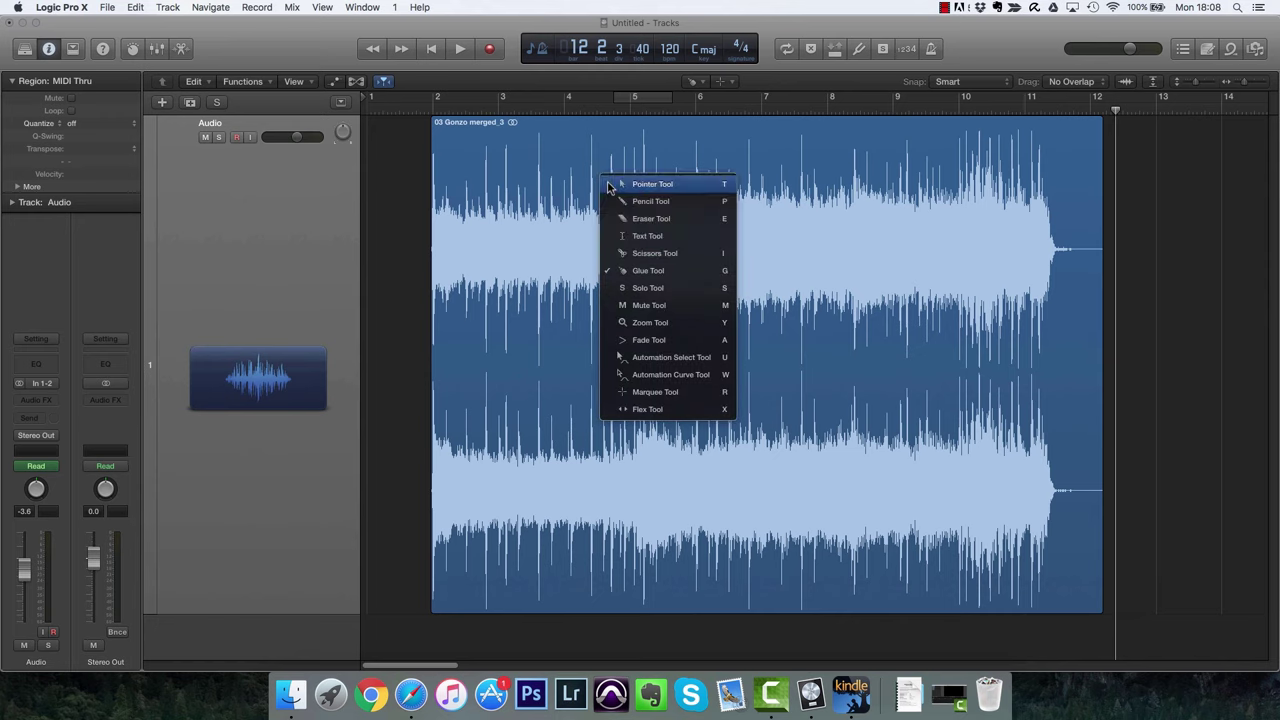
left_click(646, 229)
left_click(491, 122)
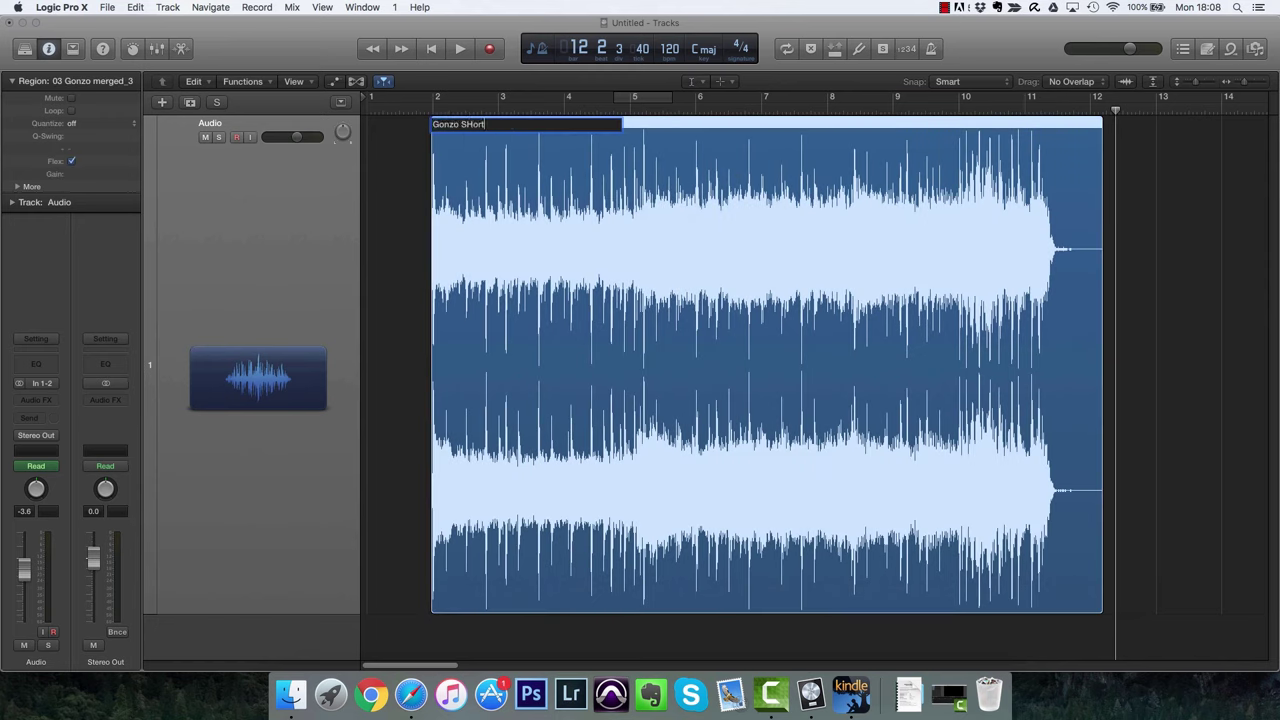
key("Return")
Move the Gonzo Short region to start at bar 1 with the Pointer Tool.
key("t")
key("t")
left_click_drag(698, 406, 628, 410)
Play the Gonzo Short region from the beginning of the project.
key("Return")
key("space")
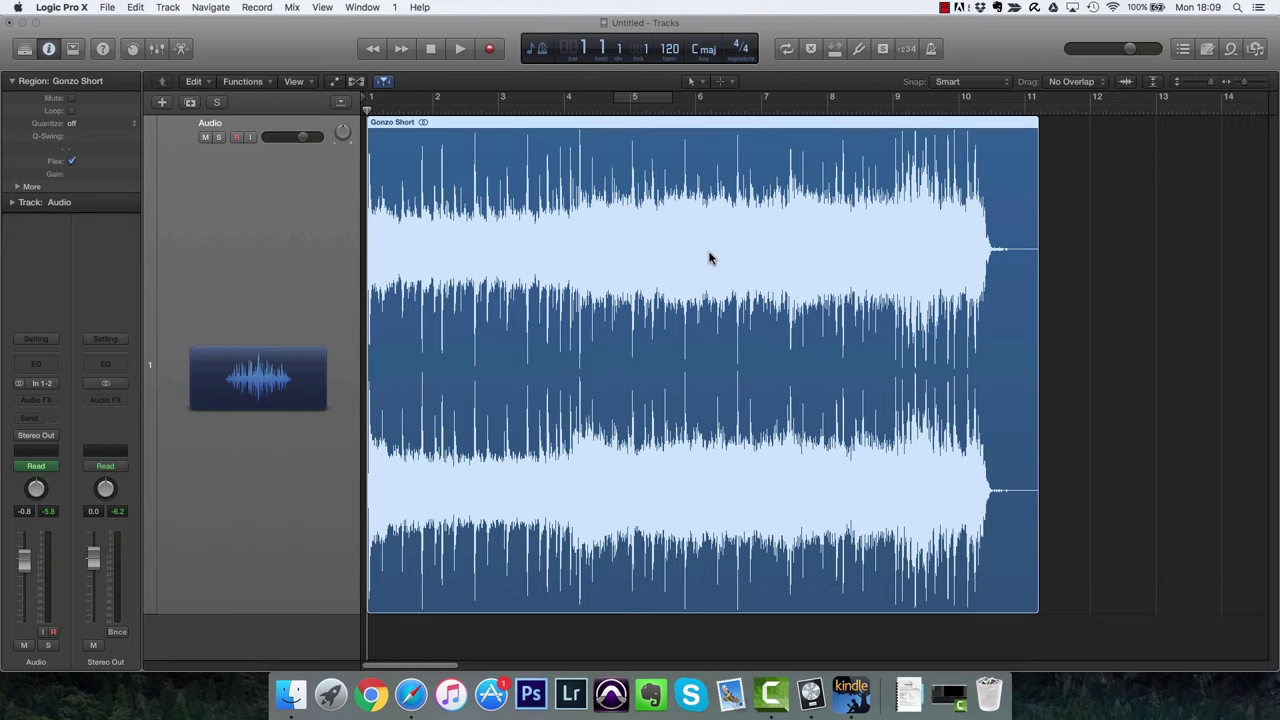
key("space")
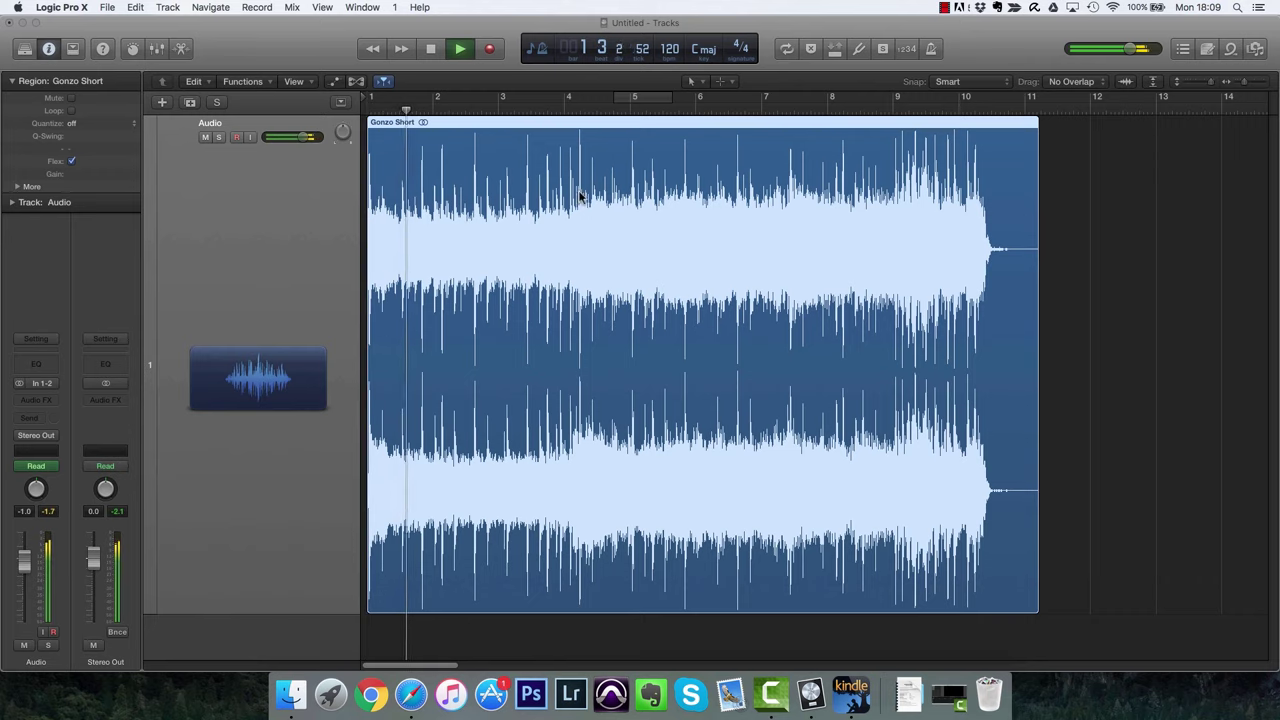
Stop the playback of the Gonzo Short region.
left_click(432, 52)
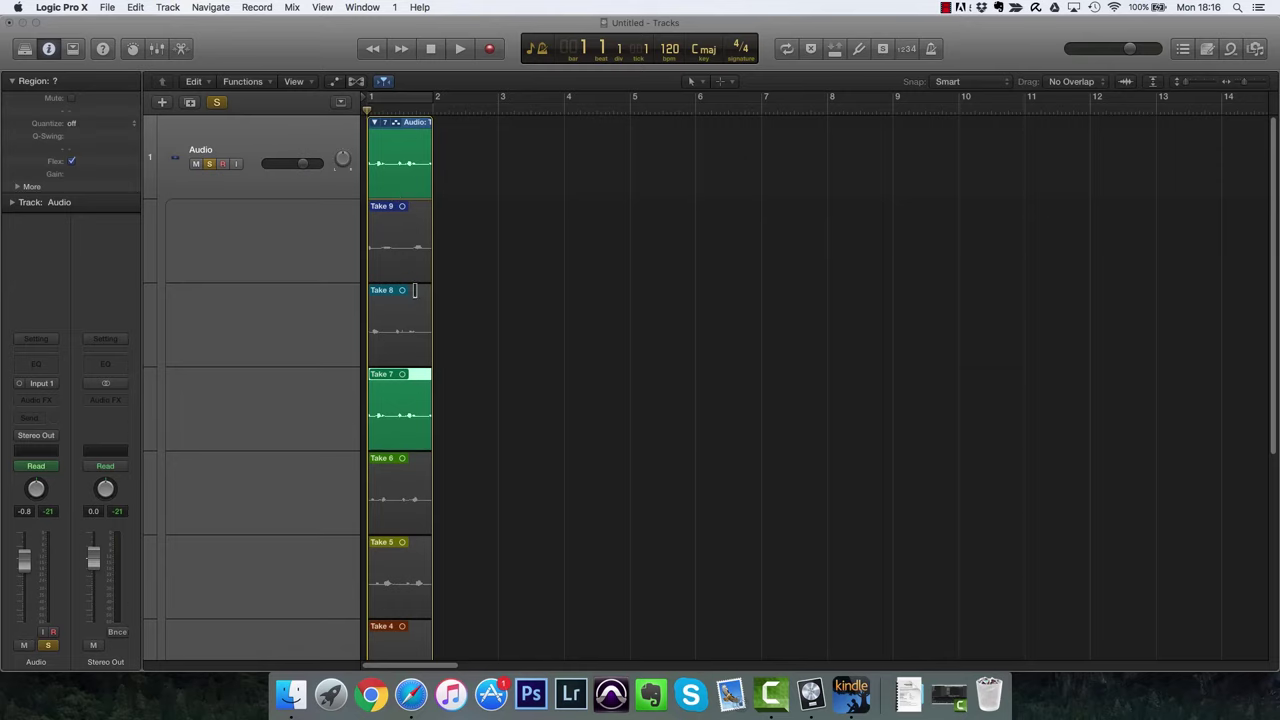
Zoom the take folder to fill the width and look through Takes 9 to 1.
scroll(440, 325, "down", 7)
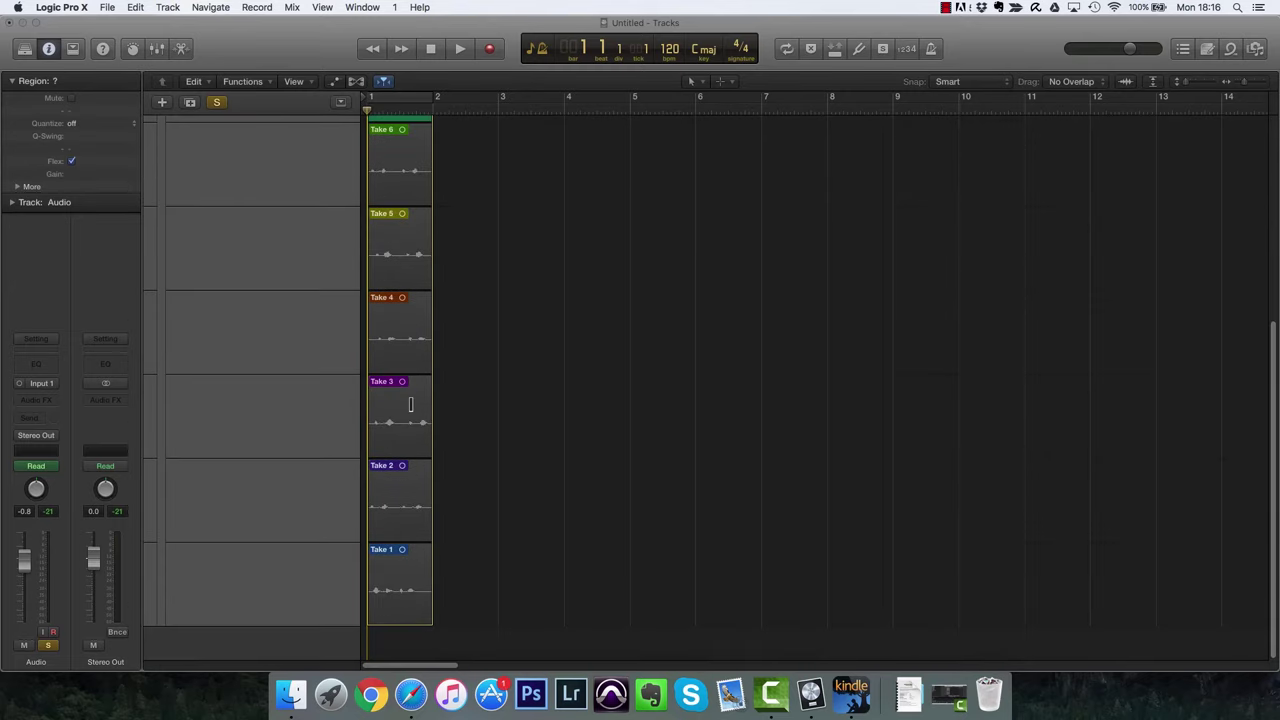
scroll(414, 400, "up", 7)
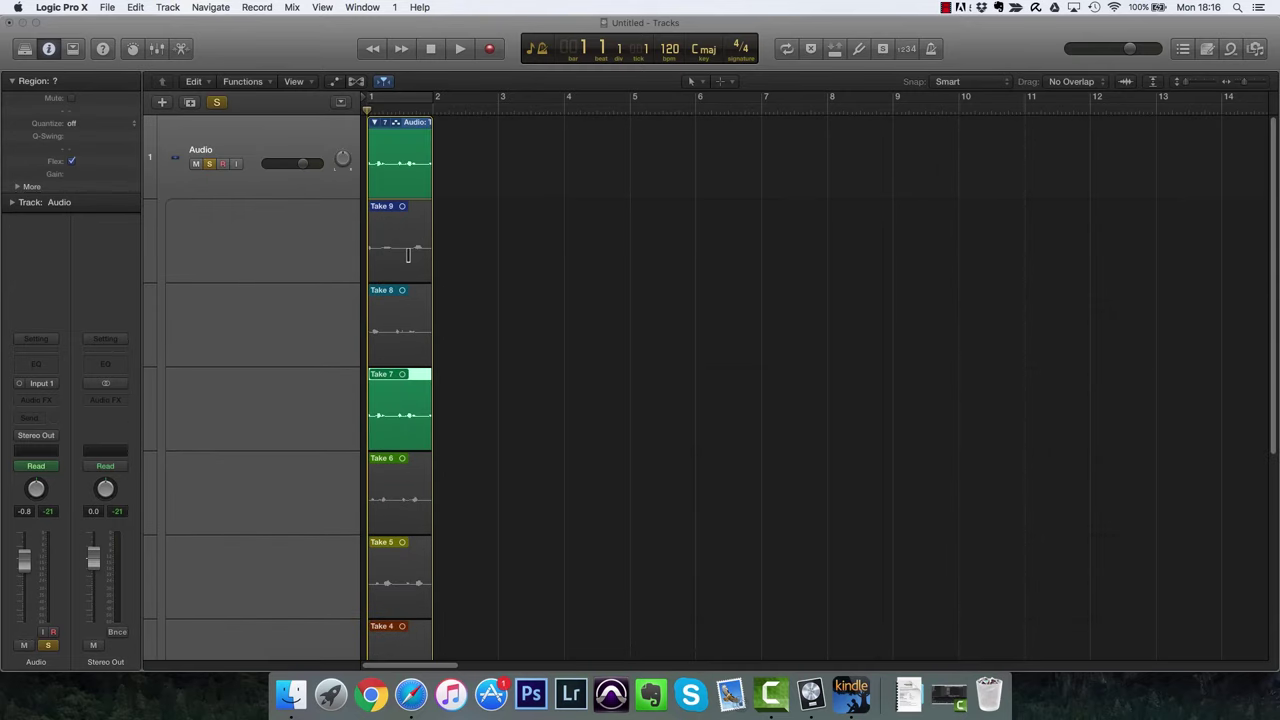
scroll(408, 255, "down", 6)
scroll(420, 265, "up", 6)
key("z")
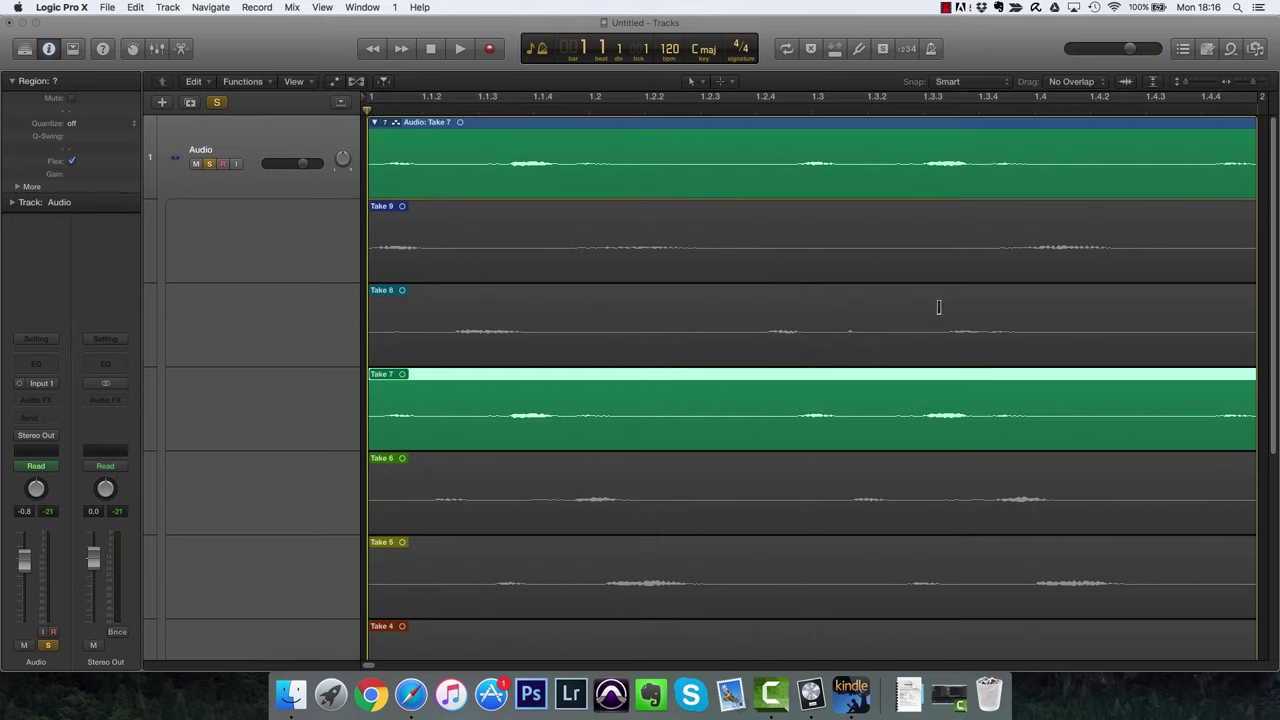
scroll(997, 349, "down", 6)
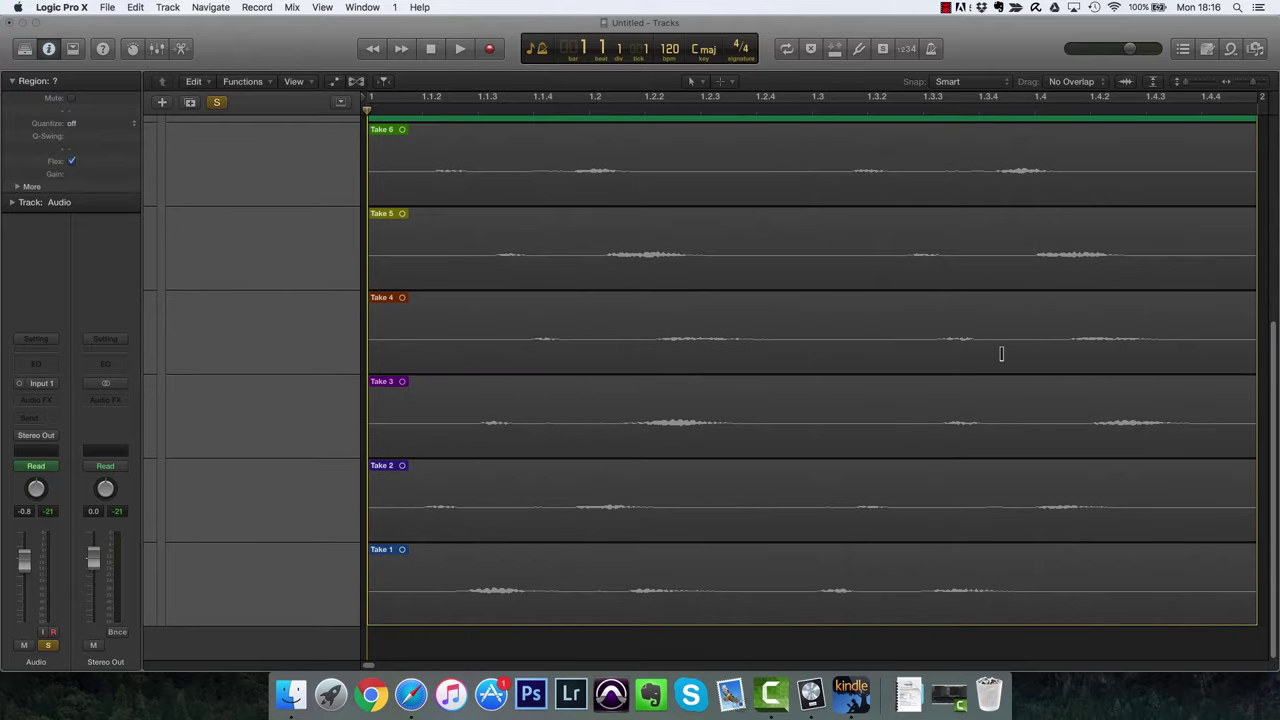
scroll(1000, 335, "up", 6)
key("super+Down")
key("super+Up")
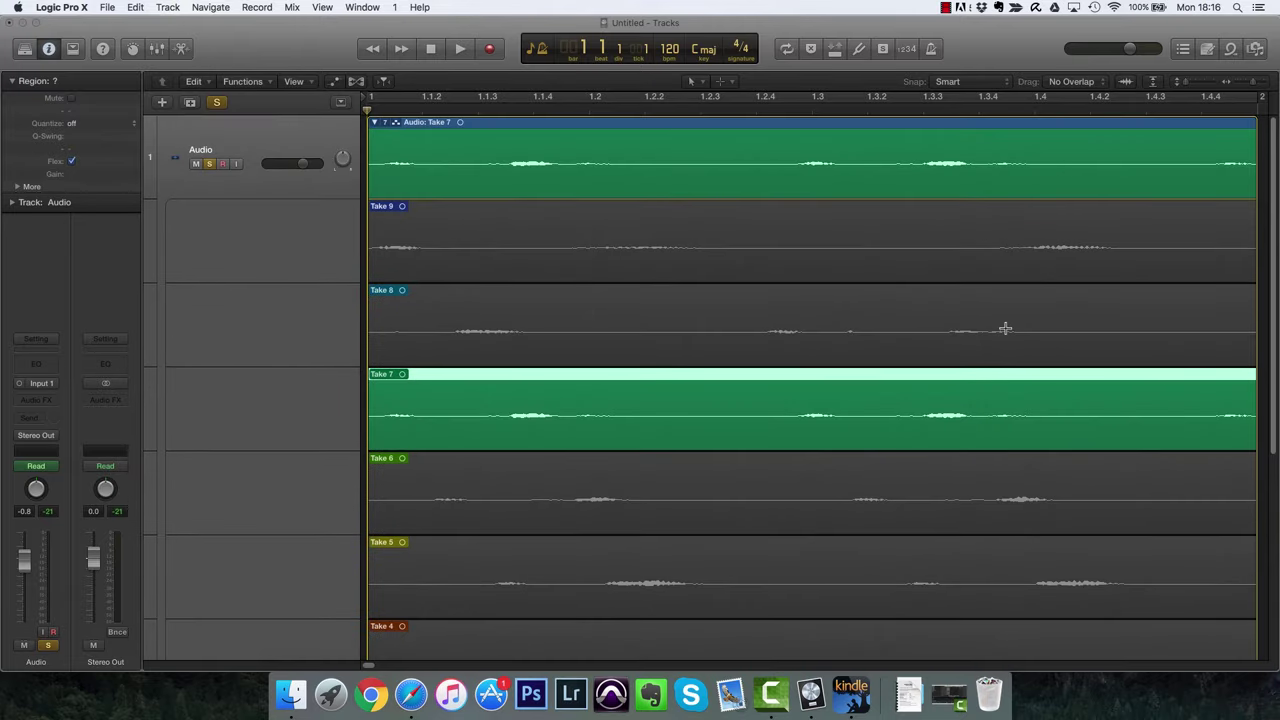
scroll(902, 278, "down", 5)
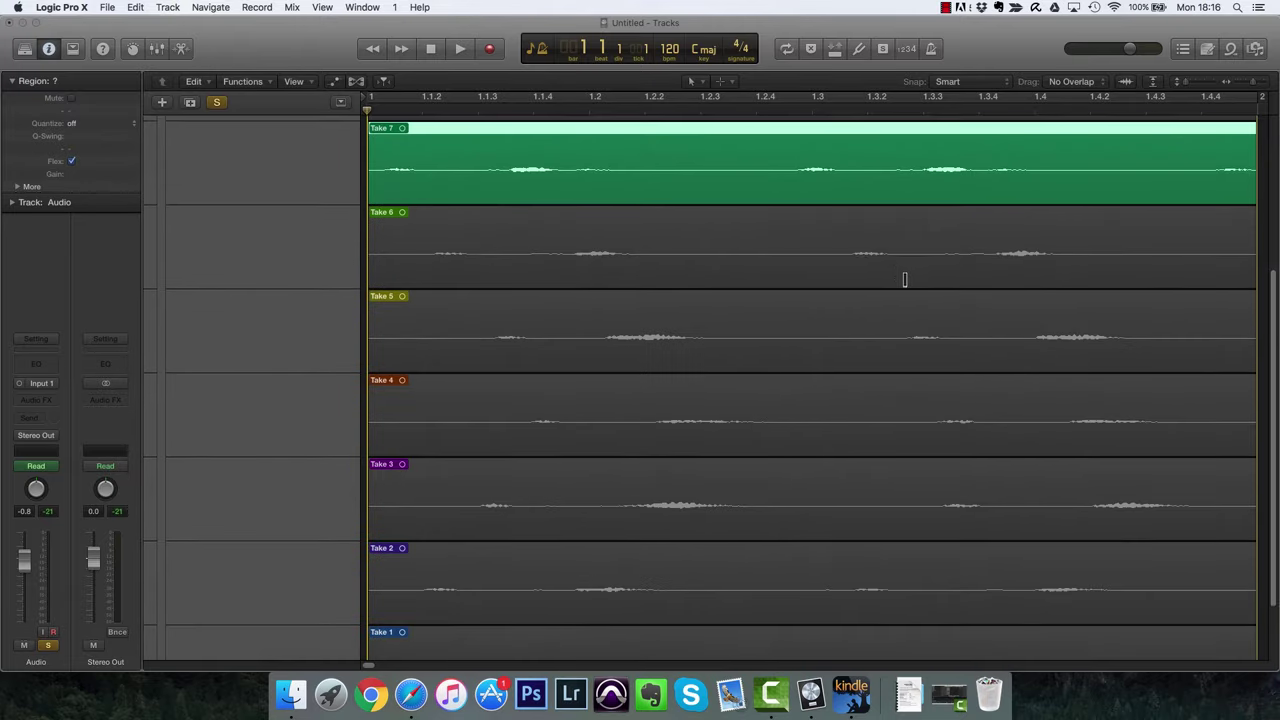
scroll(903, 285, "up", 5)
Make each take of the folder active in turn, from Take 9 down to Take 3.
left_click(579, 274)
left_click(568, 330)
left_click(573, 426)
left_click(580, 490)
scroll(617, 475, "down", 2)
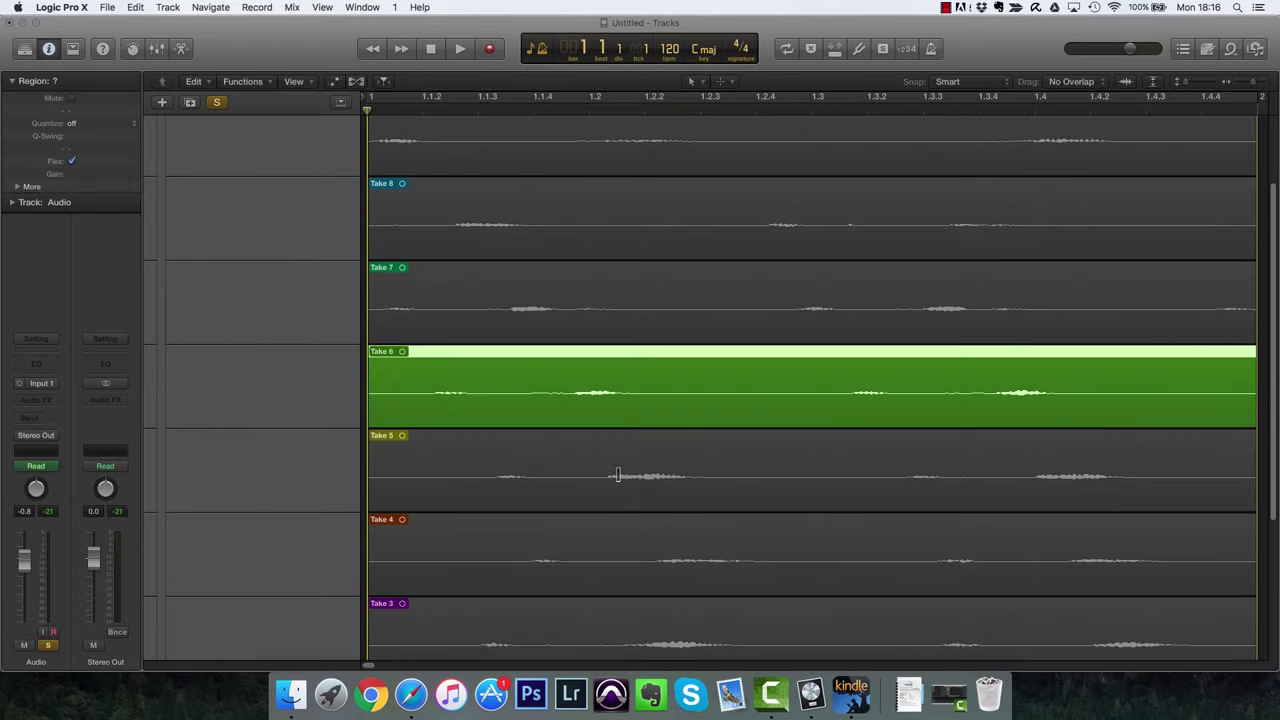
left_click(598, 458)
scroll(614, 450, "down", 3)
left_click(614, 374)
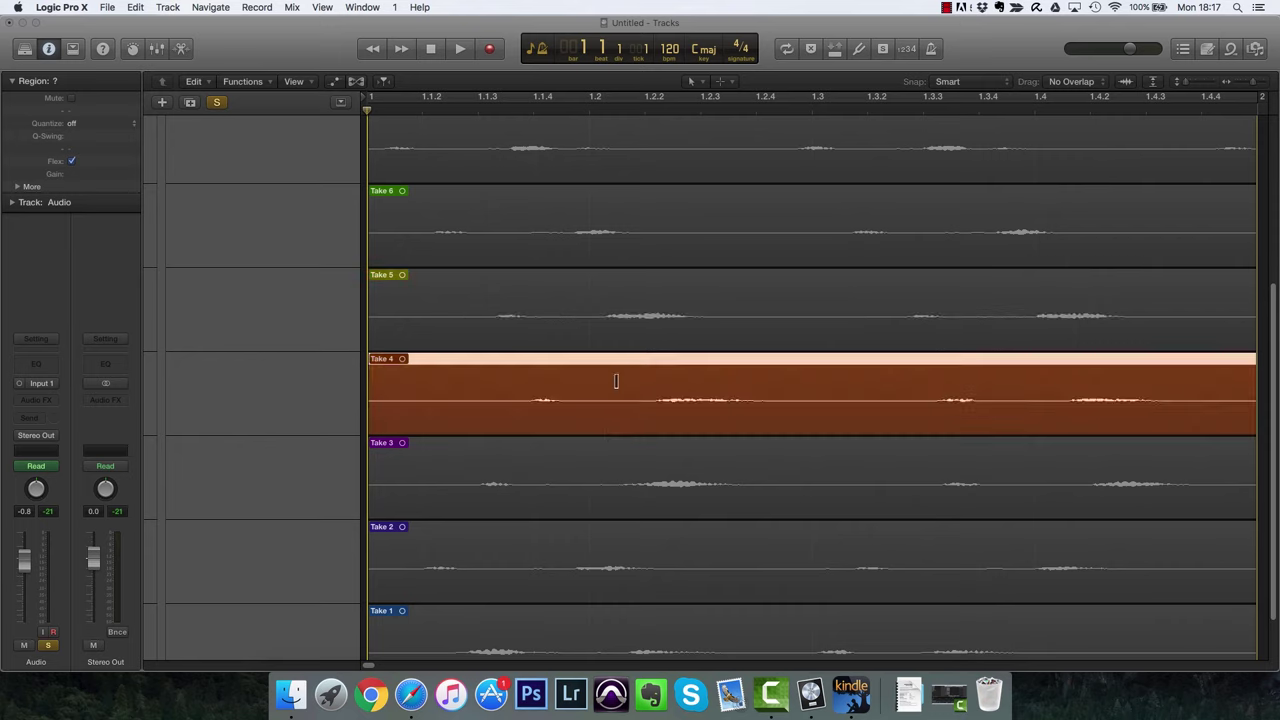
left_click(614, 445)
scroll(561, 399, "up", 5)
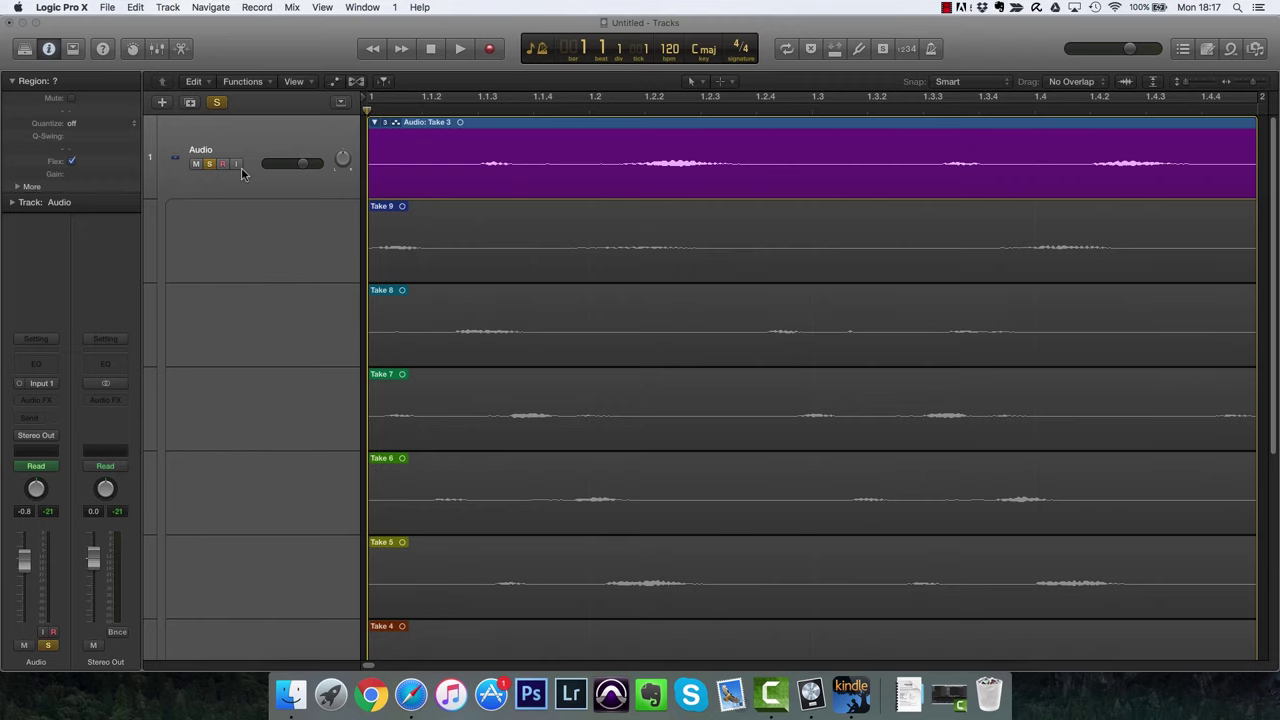
scroll(457, 291, "down", 6)
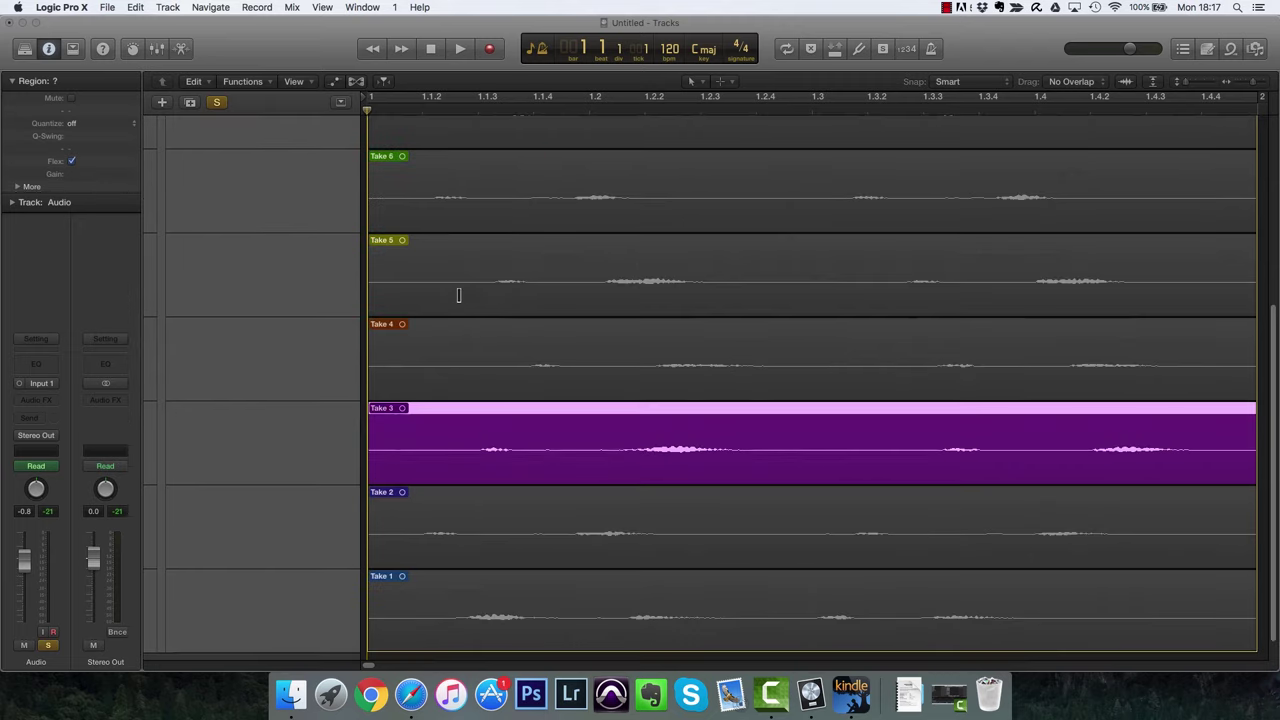
Audition Takes 1, 2 and 3 by making each one active and playing it.
left_click(466, 564)
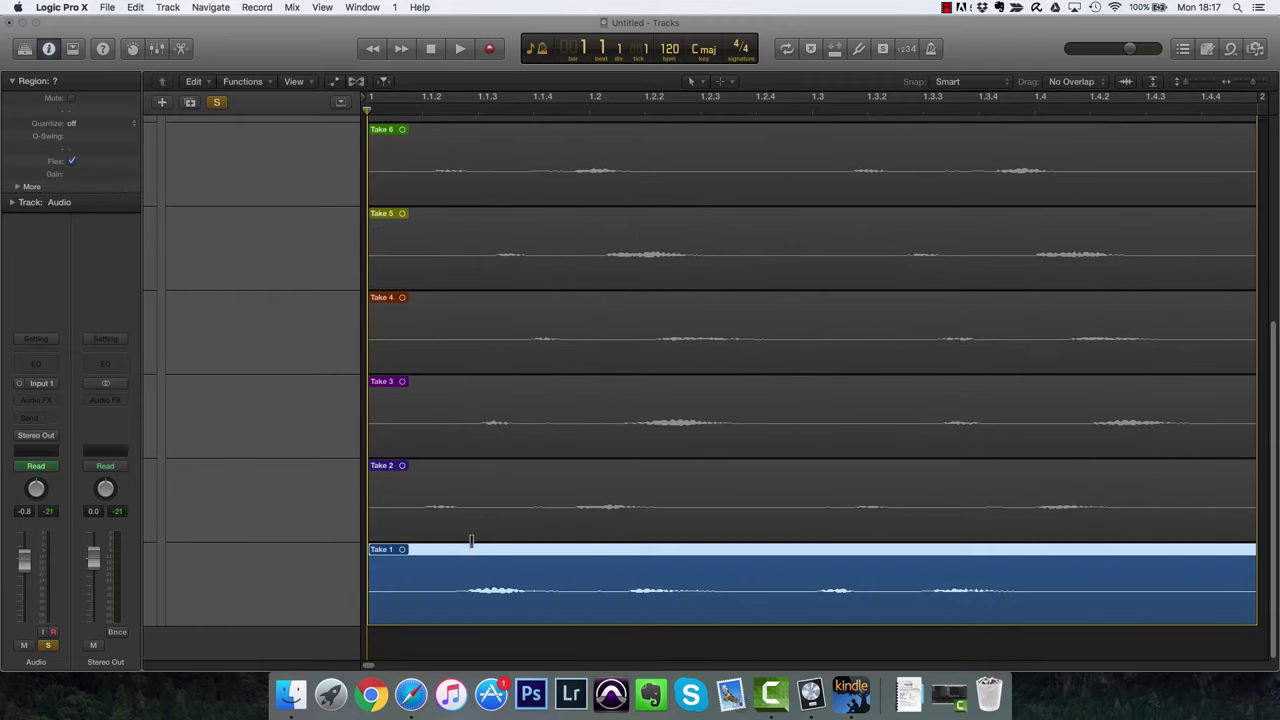
key("space")
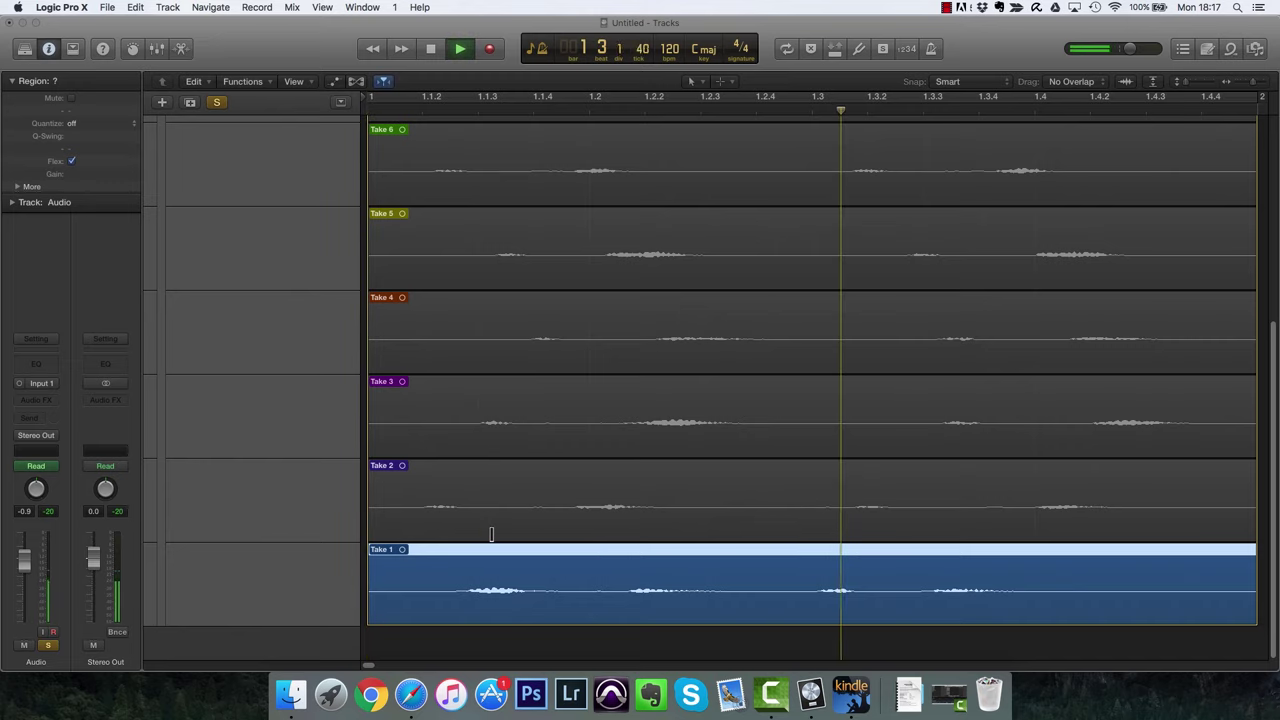
left_click(496, 528)
key("space")
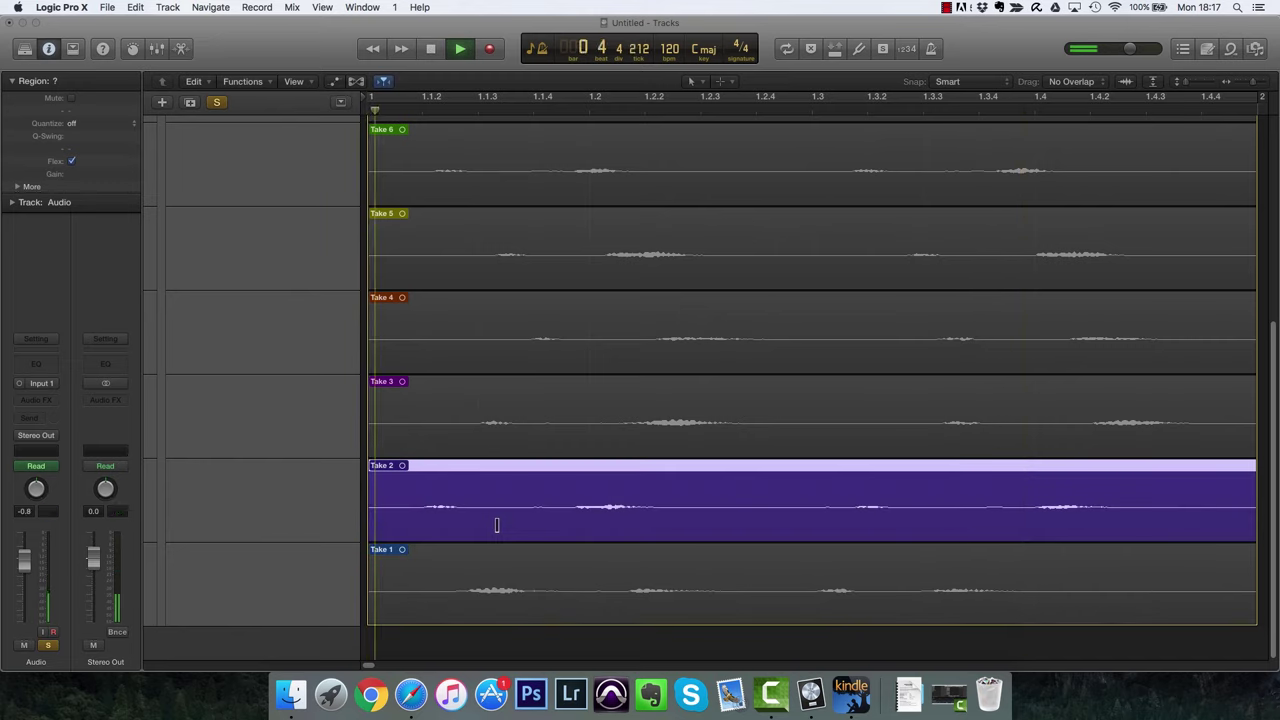
left_click(497, 436)
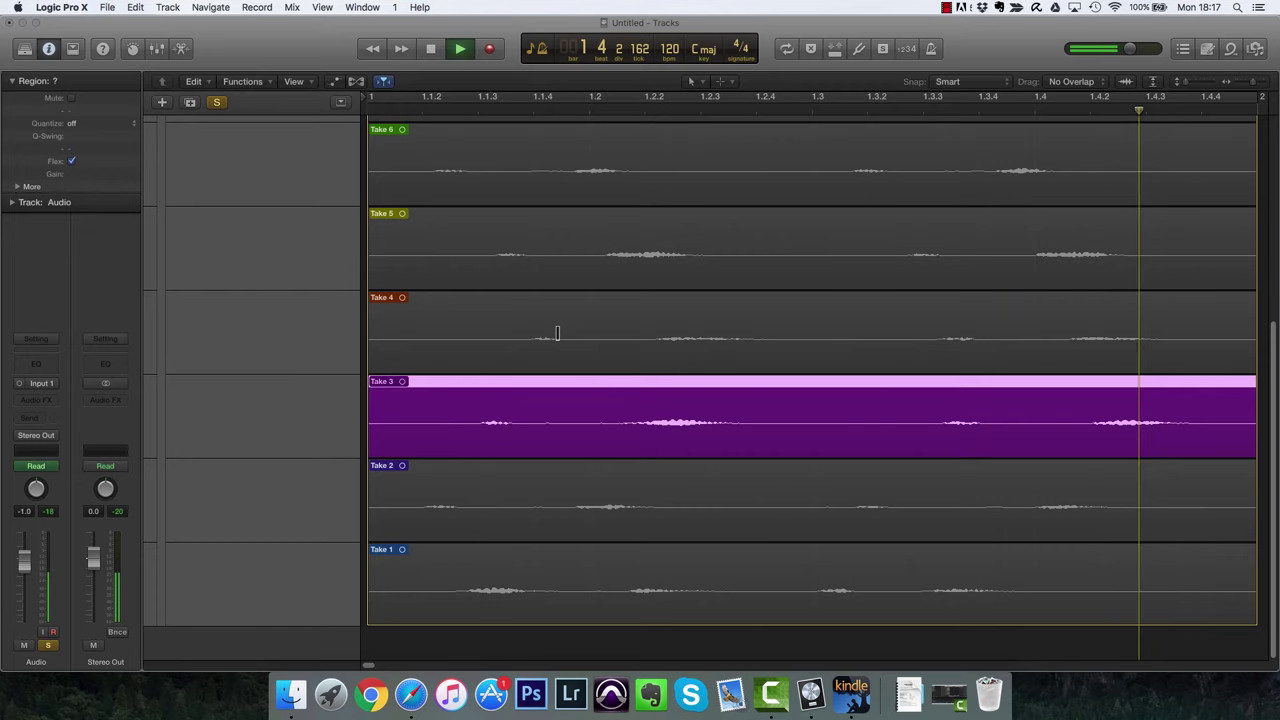
key("space")
scroll(603, 351, "left", 10)
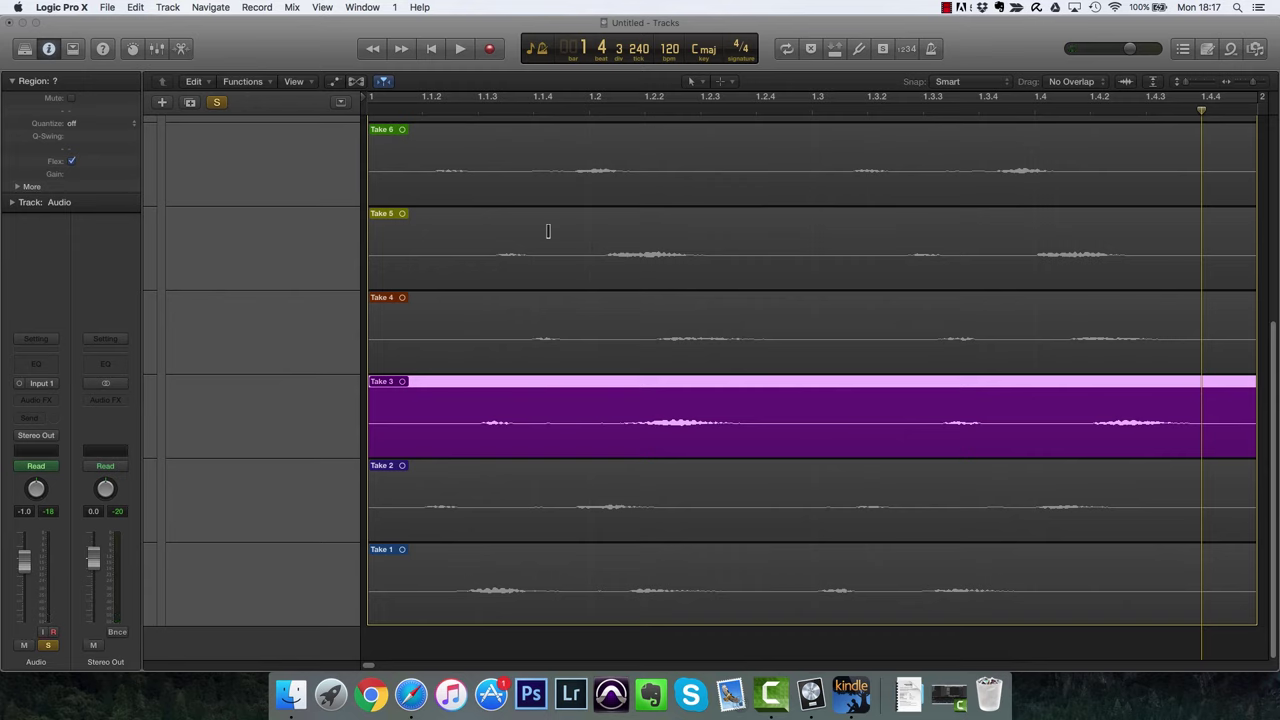
Turn on Cycle over bar 1 and audition Takes 3 to 6 in turn during looped playback.
key("c")
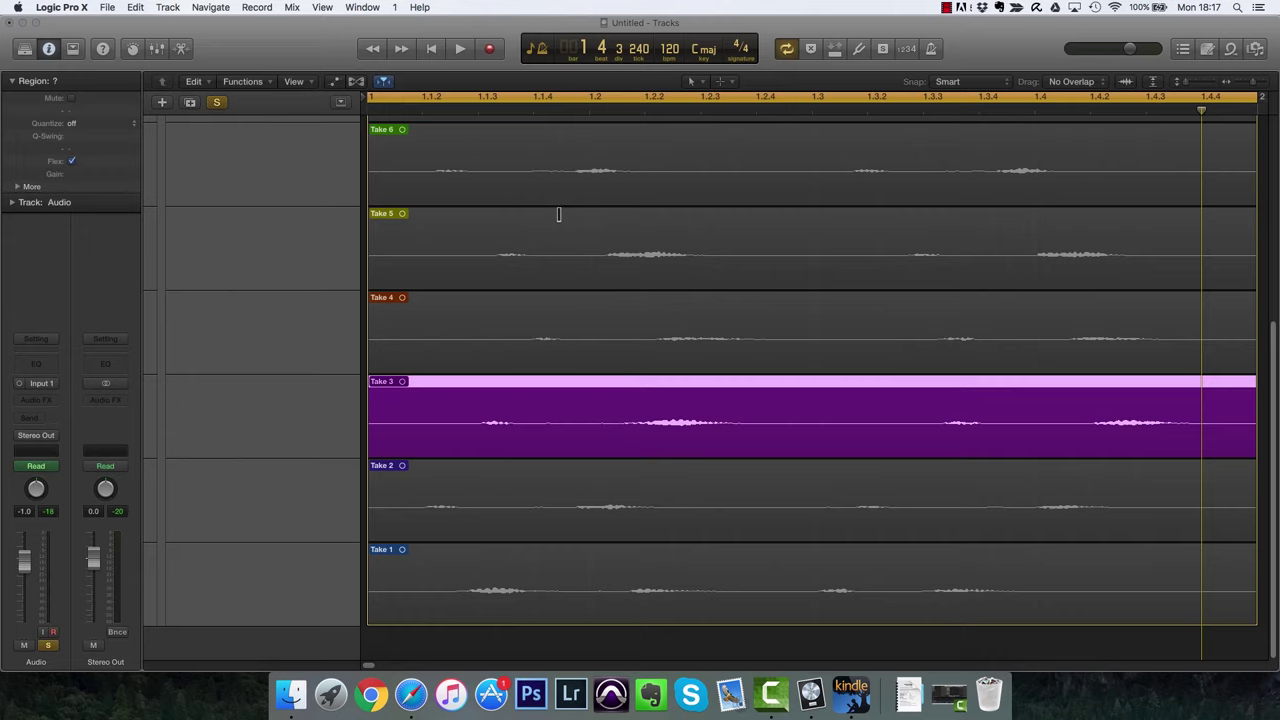
key("space")
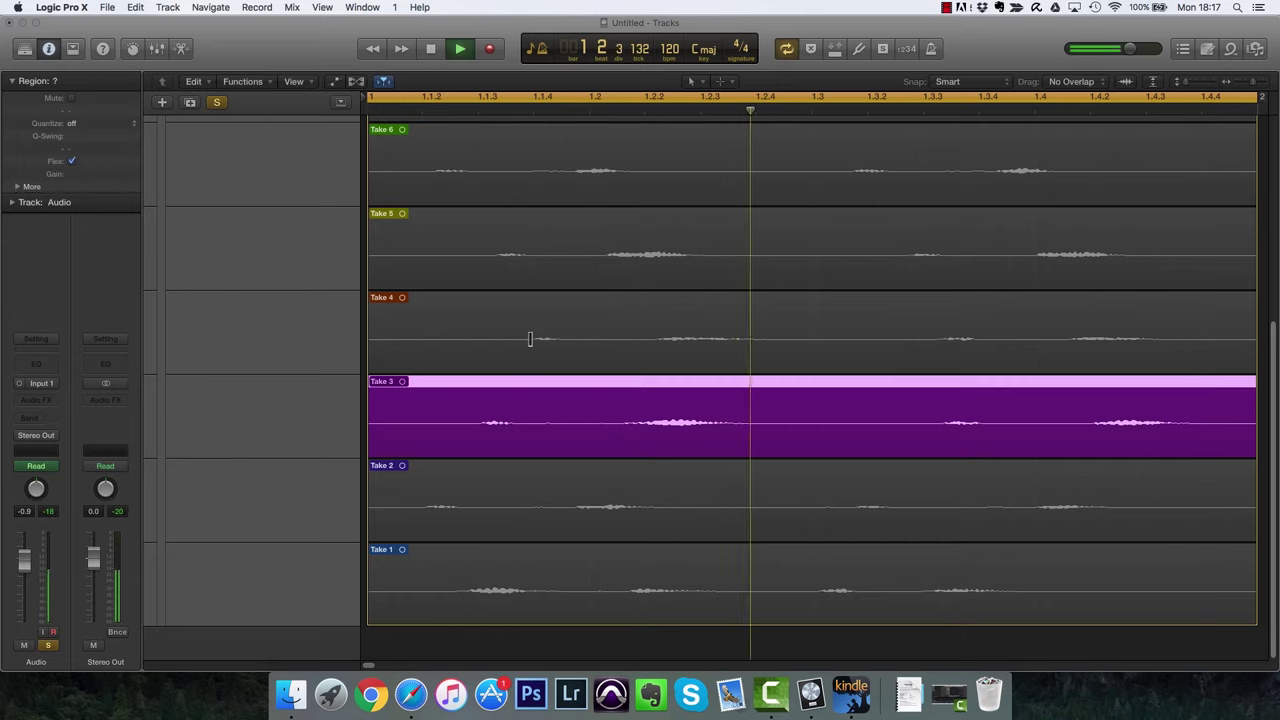
left_click(535, 340)
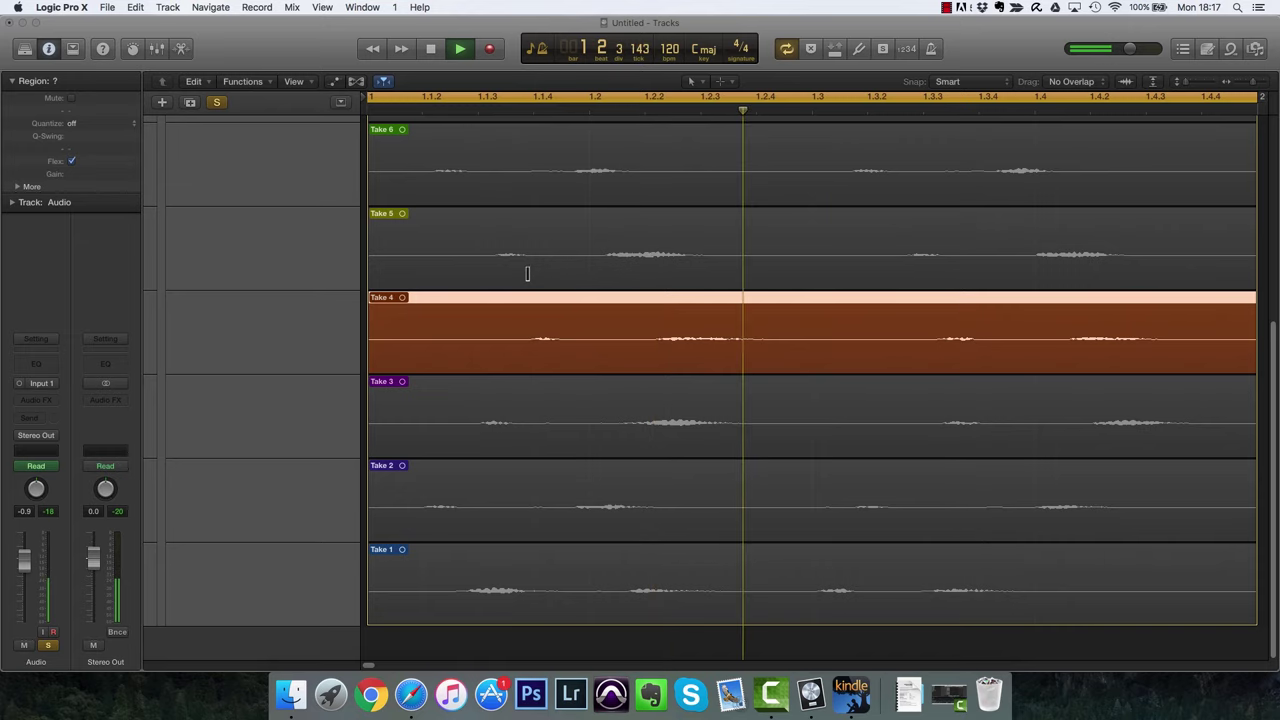
left_click(529, 271)
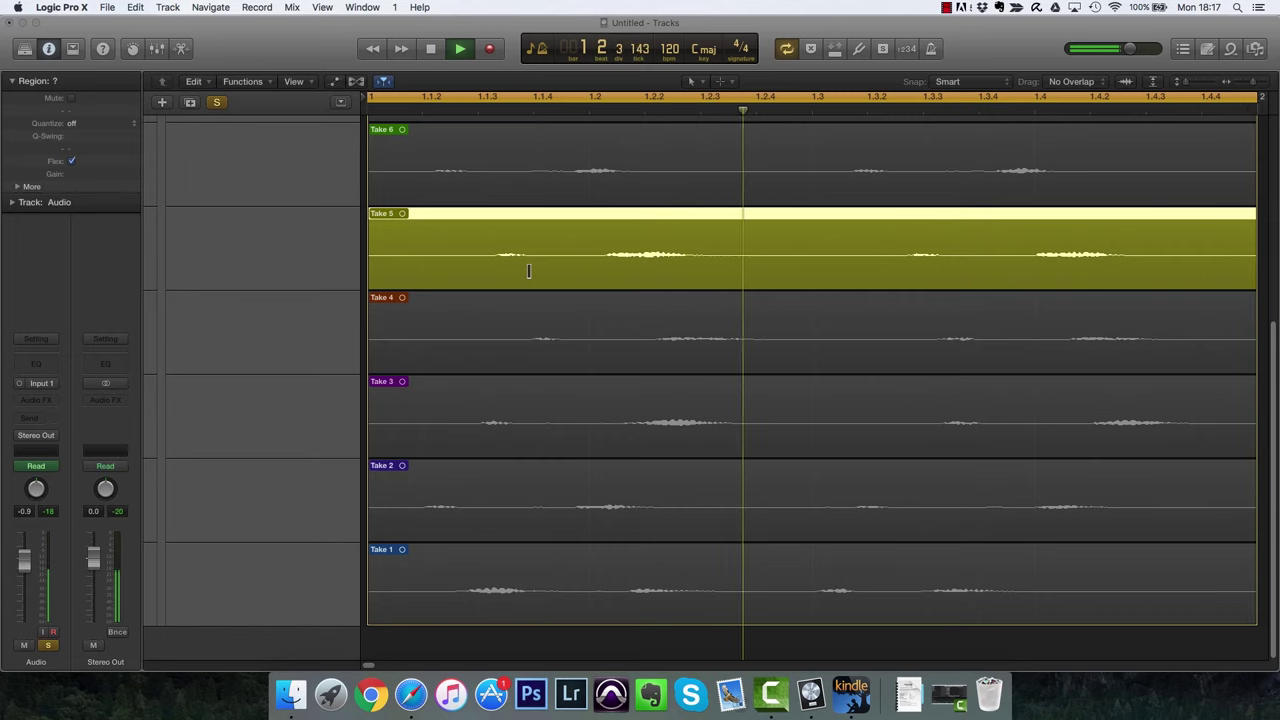
scroll(541, 268, "up", 3)
scroll(541, 268, "up", 2)
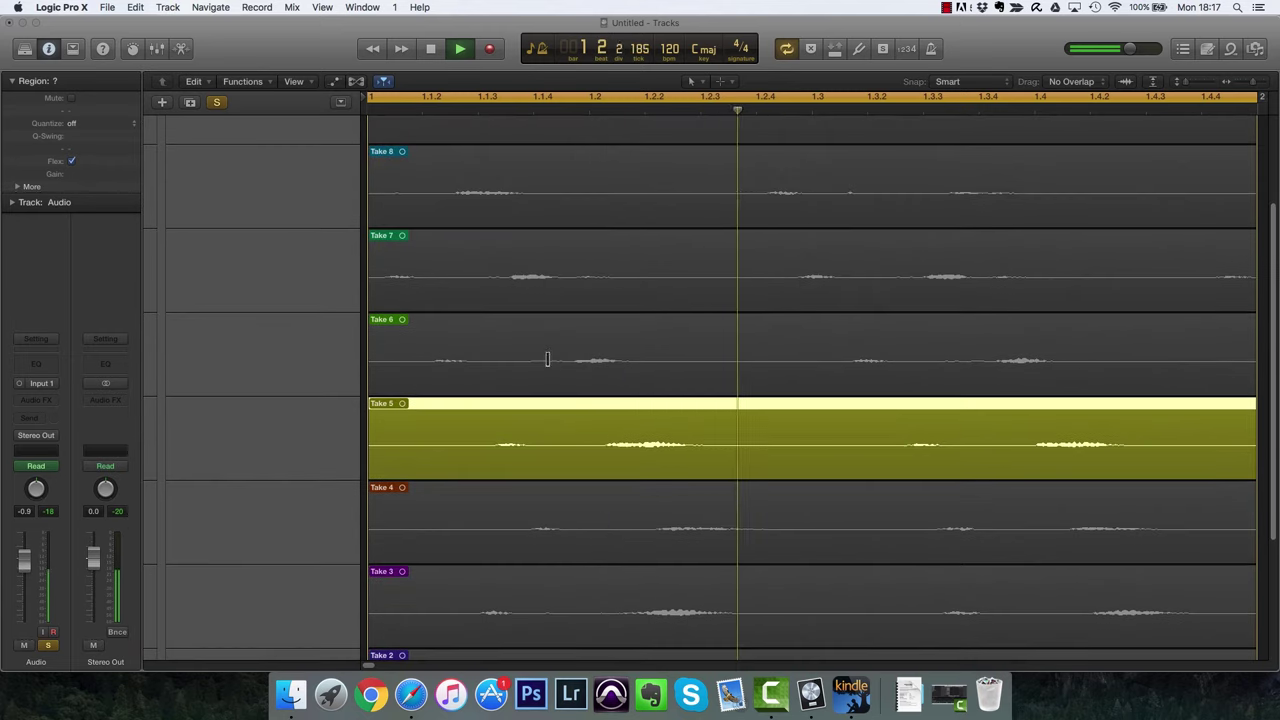
left_click(594, 331)
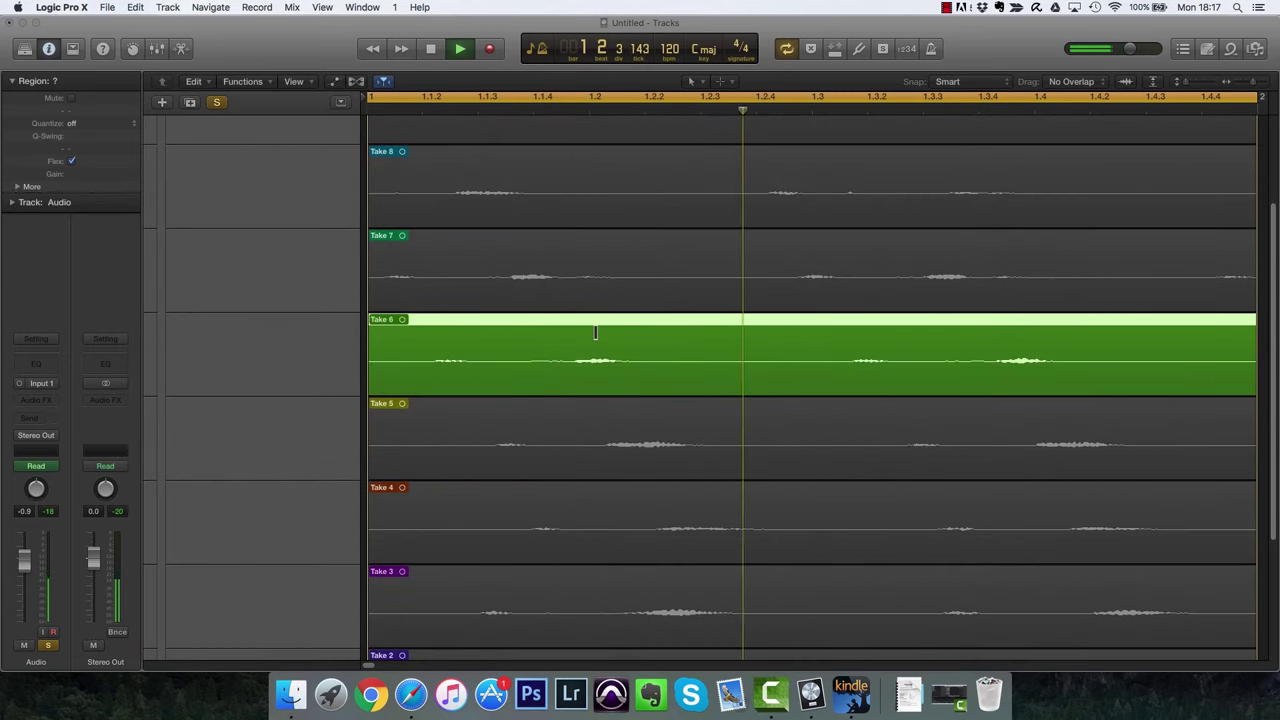
key("space")
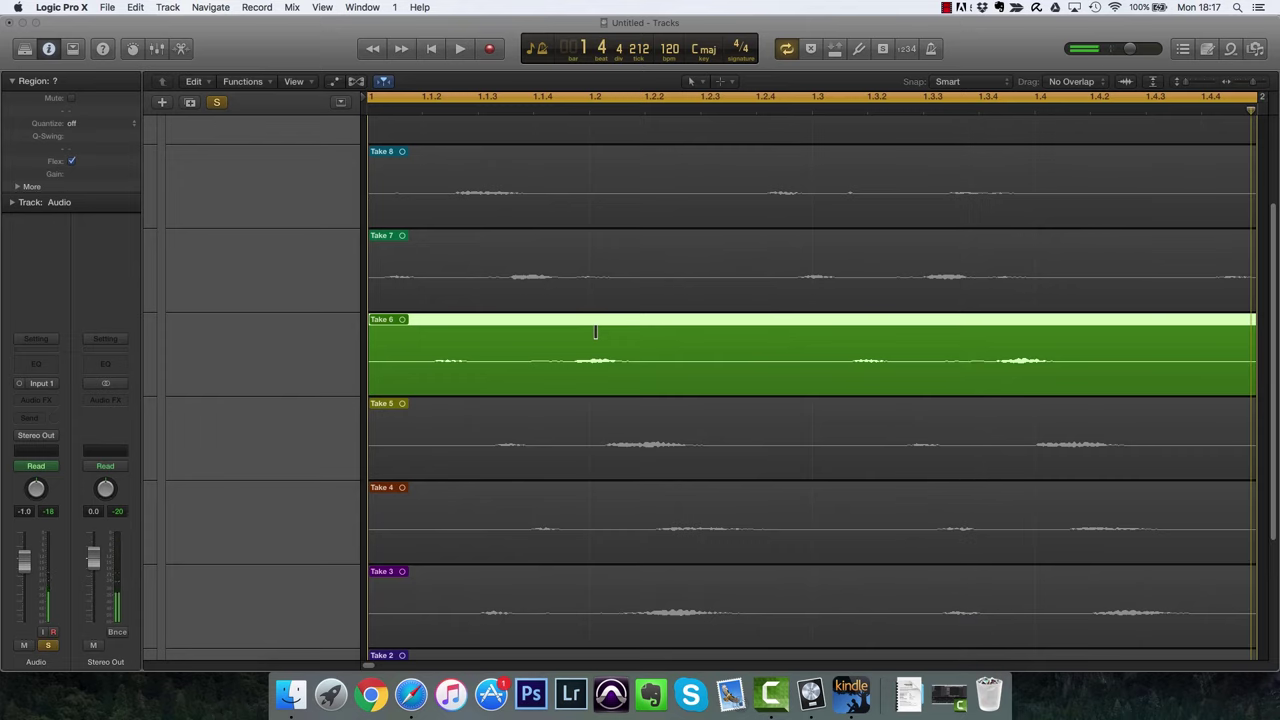
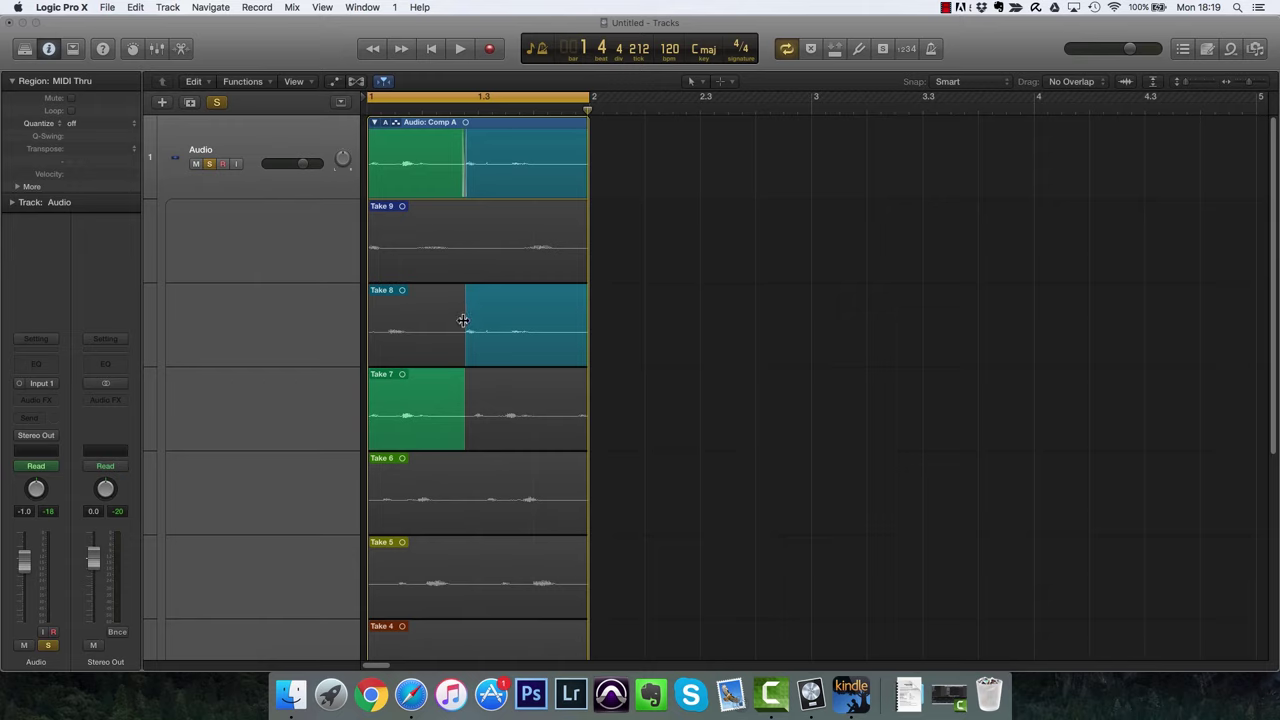
Move the comp boundary between Take 7 and Take 8 to shortly before beat 3 of bar 1, reviewing the snap options for swipe comping.
mouse_move(463, 320)
left_mouse_down()
mouse_move(436, 324)
mouse_move(470, 321)
left_mouse_up()
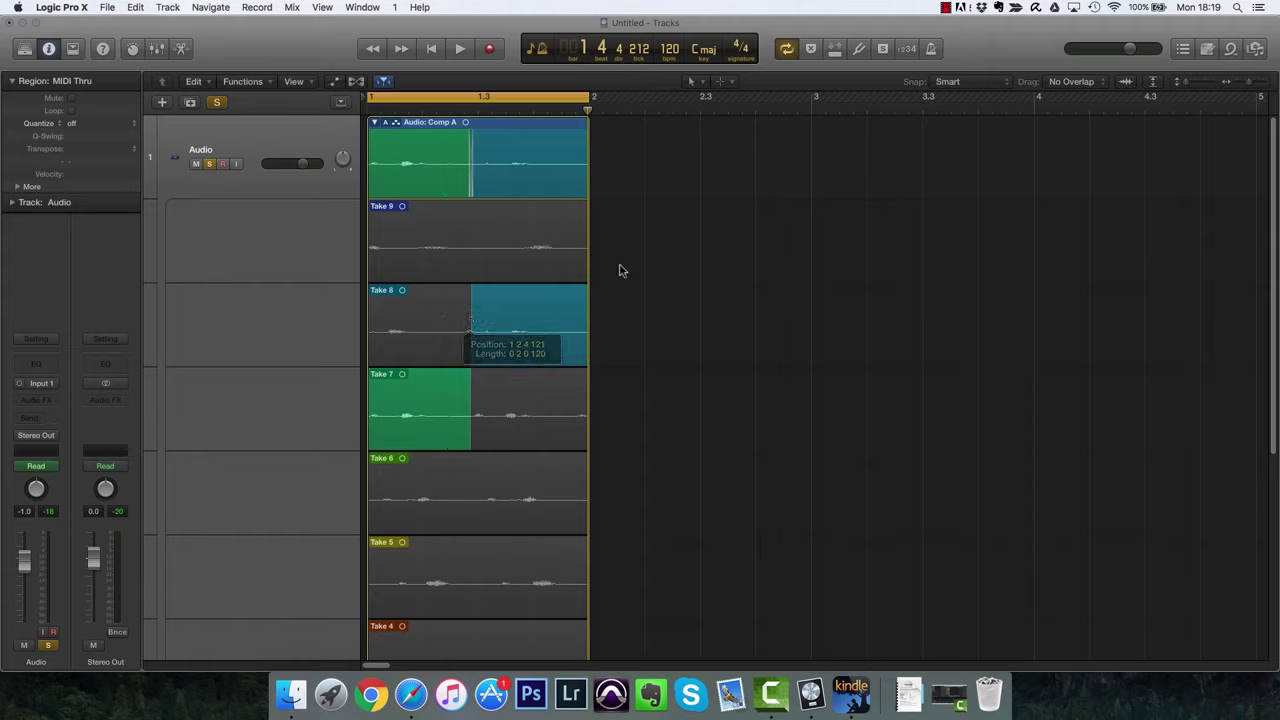
left_click(998, 86)
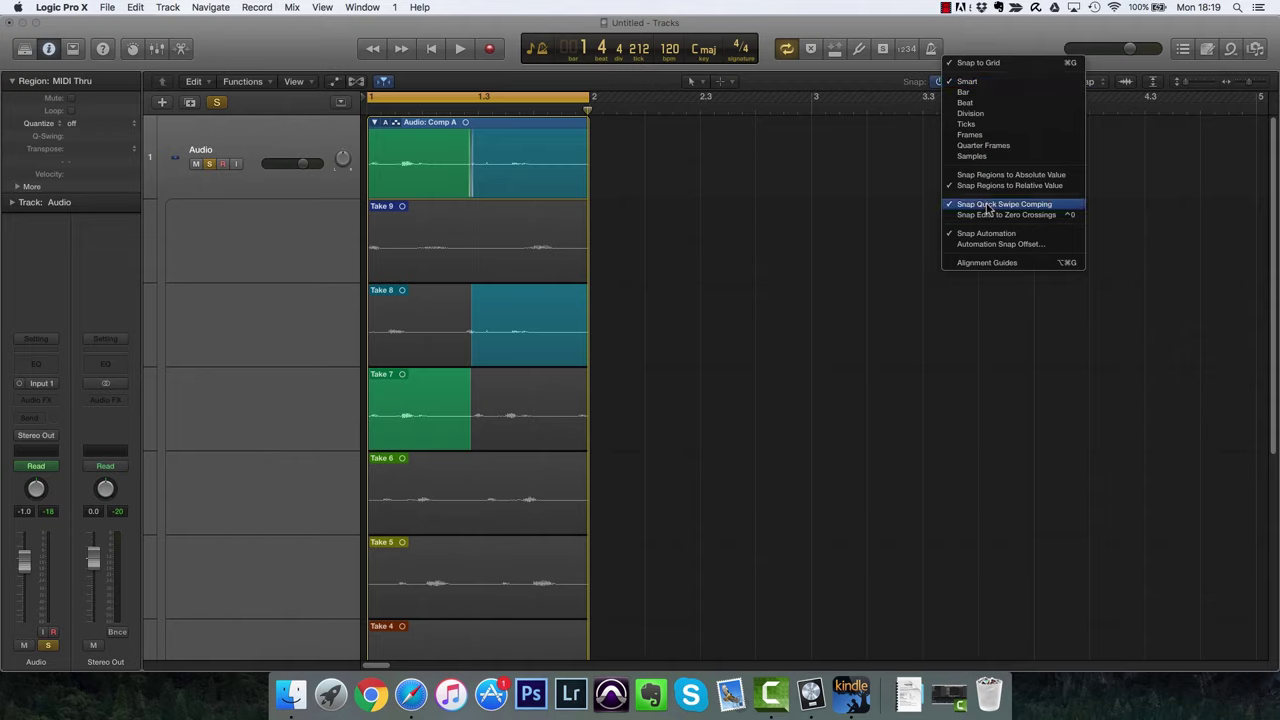
left_click_drag(474, 342, 459, 320)
Collapse the take folder and switch it to Take 1, to Take 2, and back to Comp A.
left_click(375, 124)
left_click(374, 123)
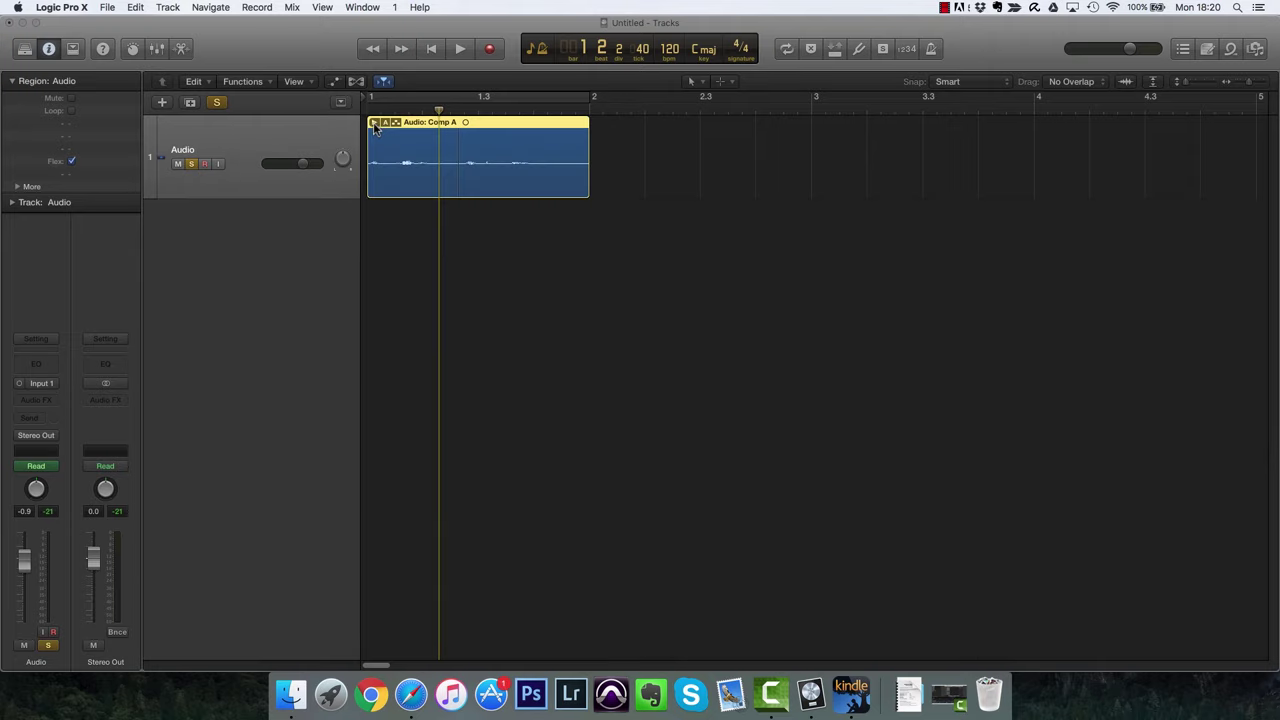
left_click(385, 124)
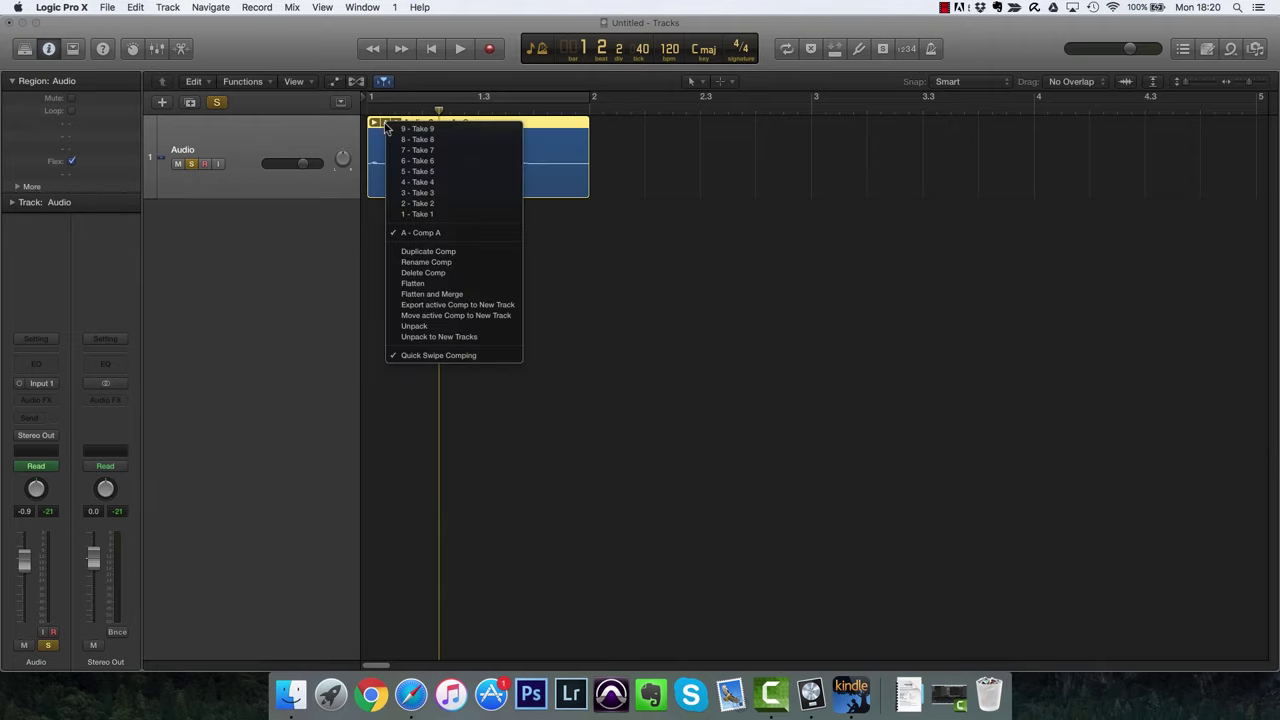
left_click(447, 216)
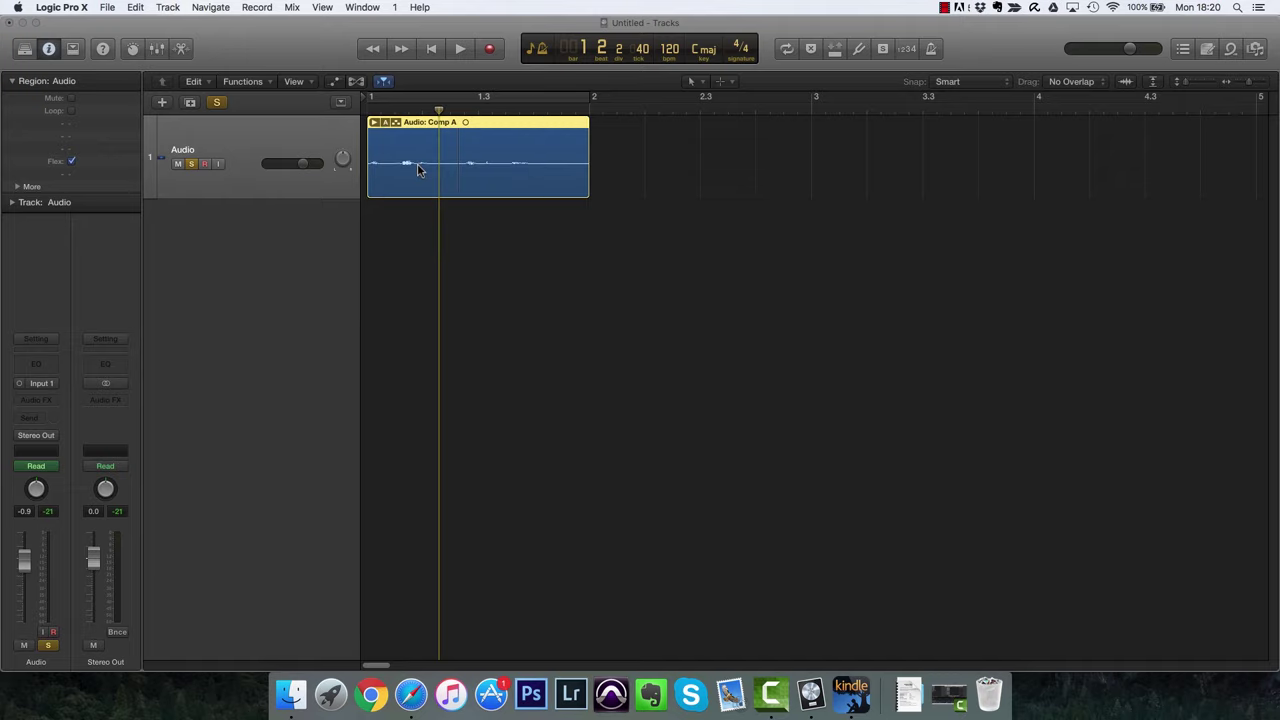
left_click(386, 125)
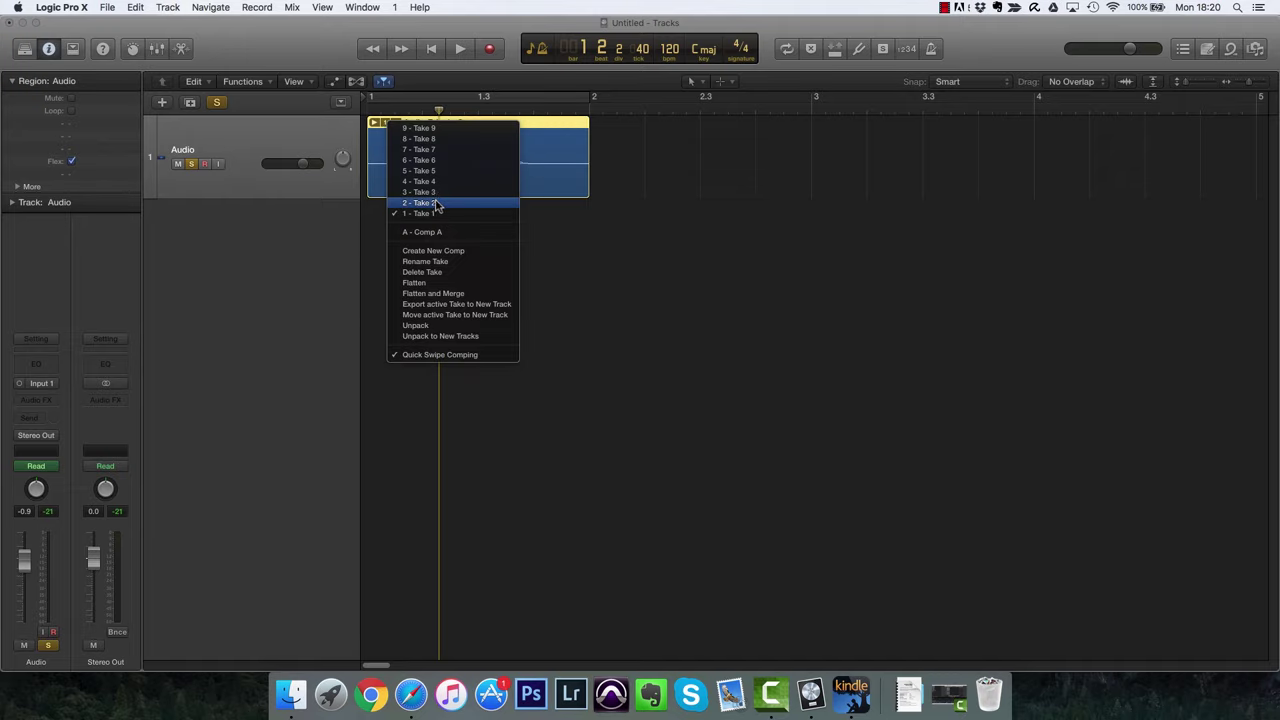
left_click(445, 204)
left_click(389, 124)
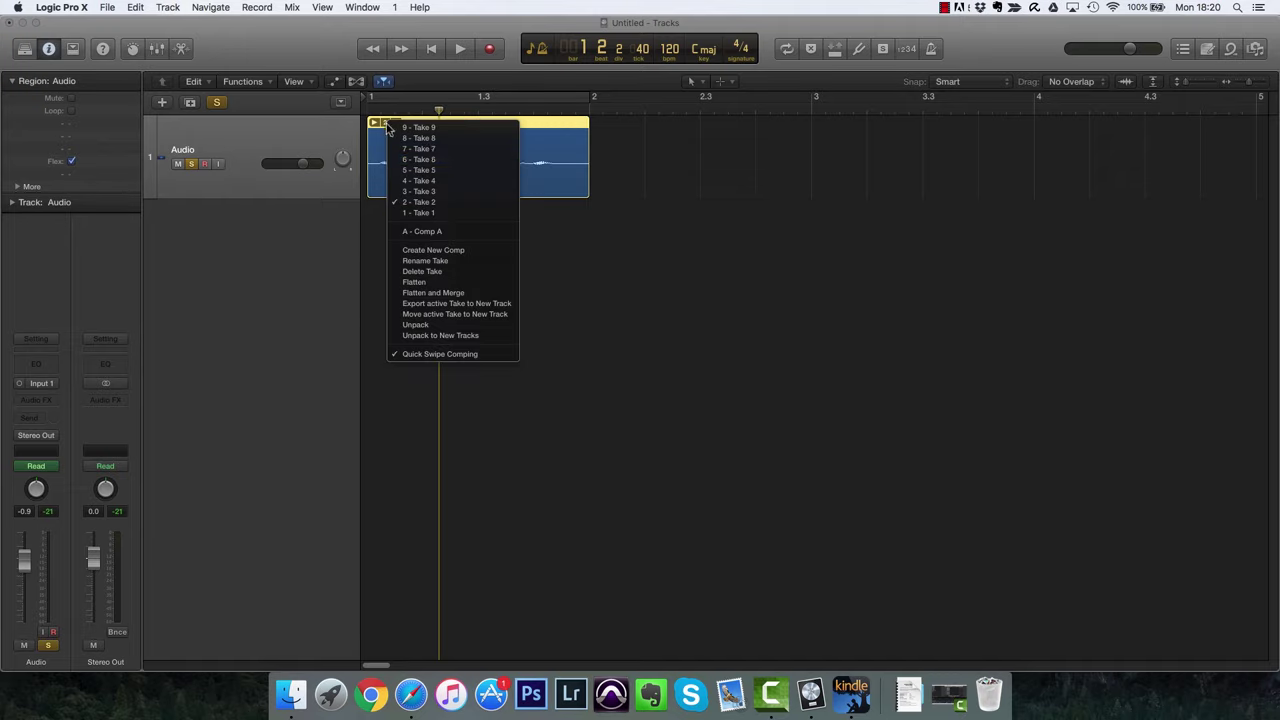
left_click(441, 232)
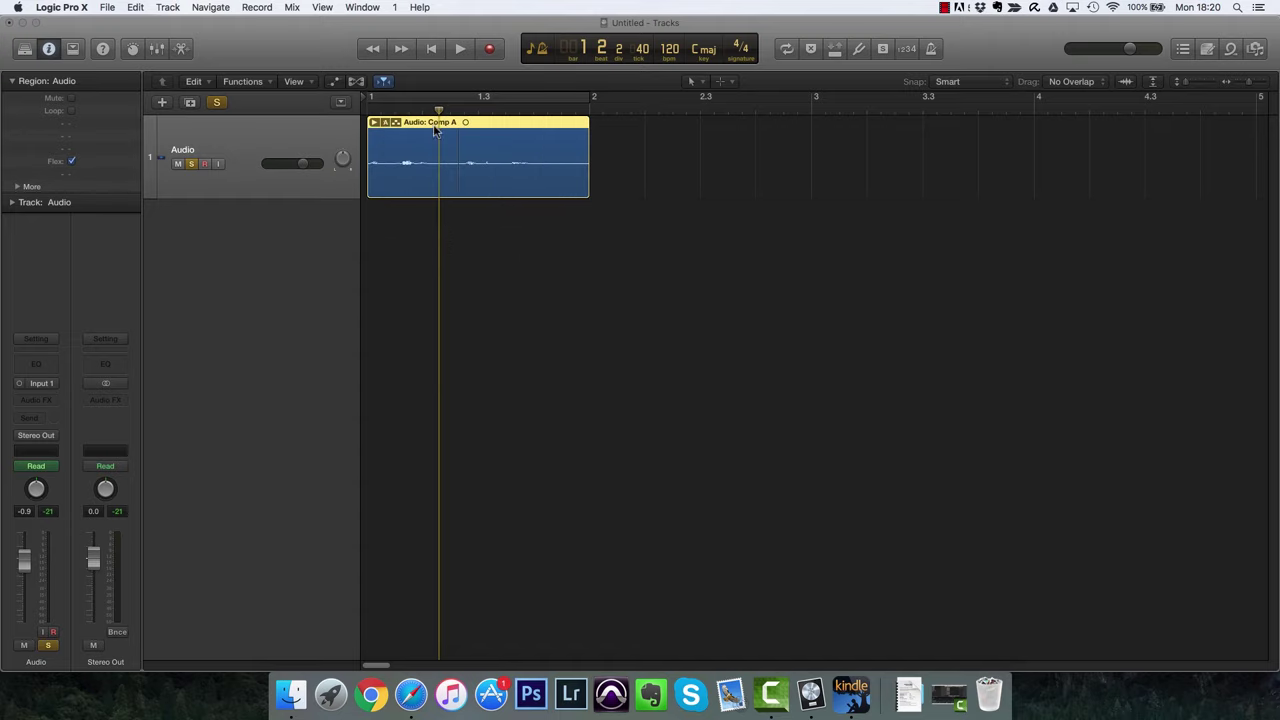
Duplicate Comp A and, in the copy, swipe in Take 9 from position 1 3 3 1 for a length of 0 1 0 160.
left_click(375, 123)
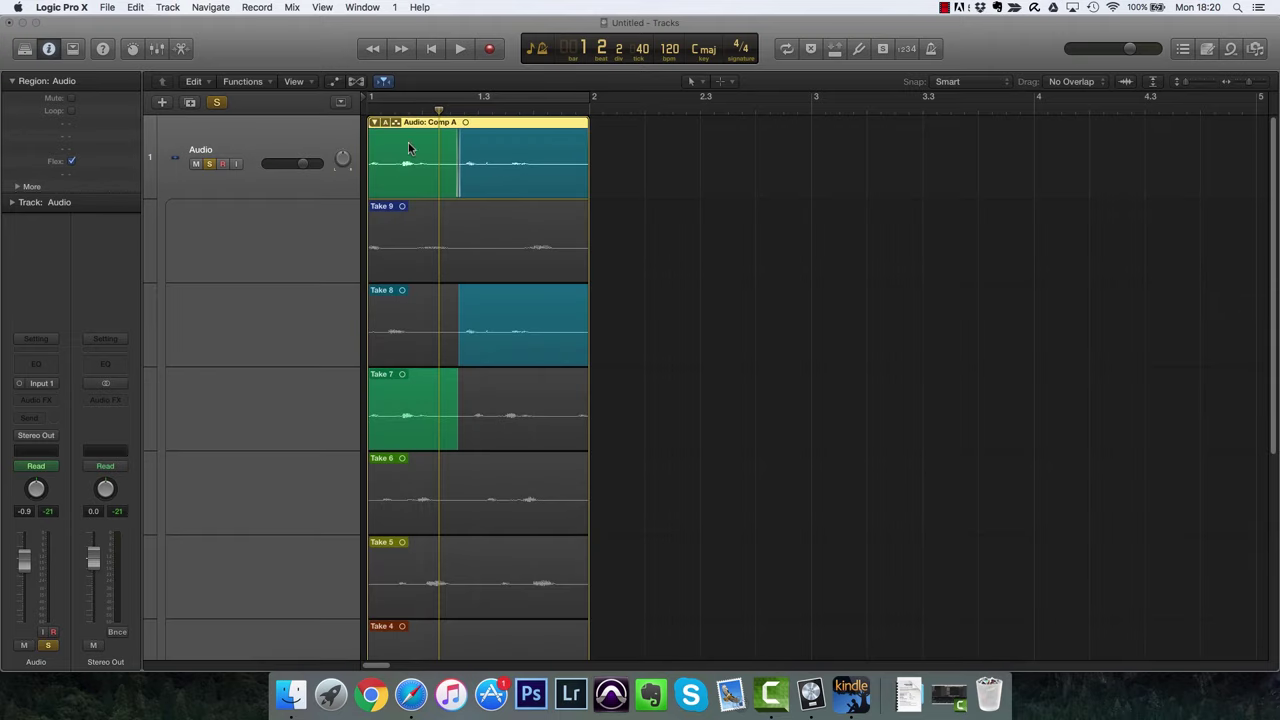
left_click(375, 123)
left_click(375, 123)
left_click(386, 123)
left_click(428, 251)
left_click_drag(506, 248, 571, 242)
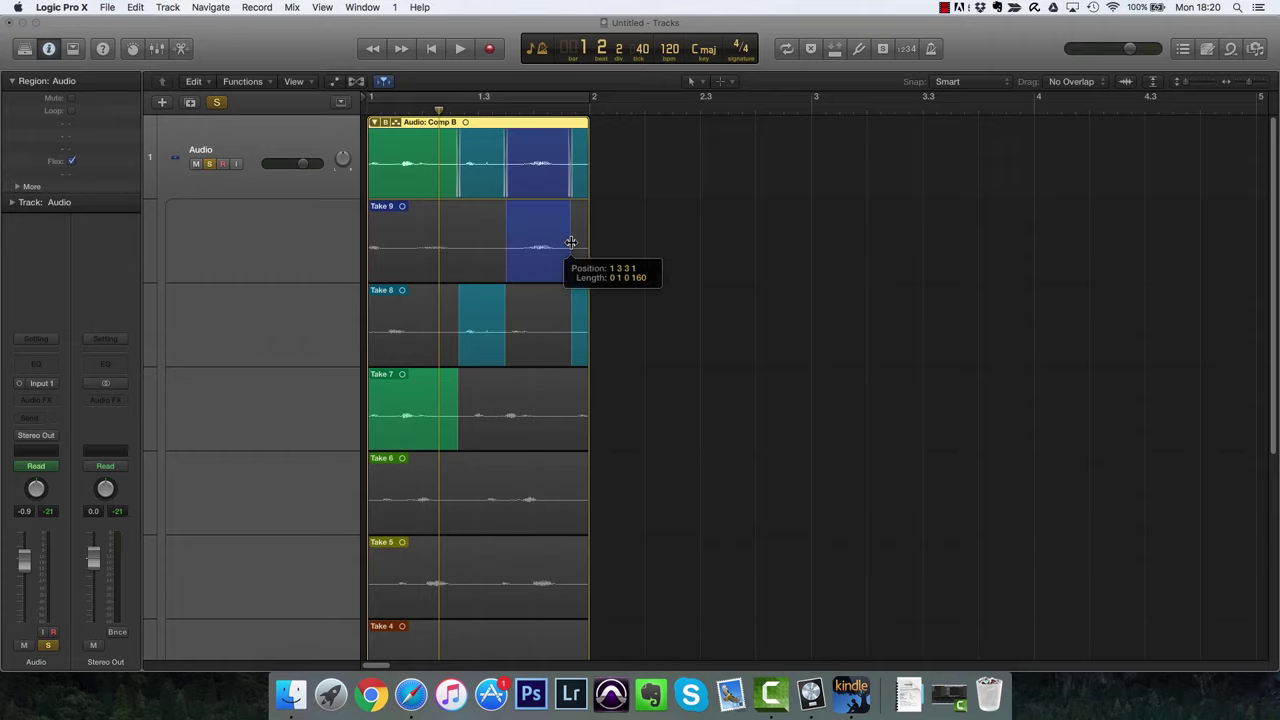
Collapse the take folder, switch it to Comp A and listen to that comp from the start of bar 1.
left_click(373, 122)
left_click(386, 122)
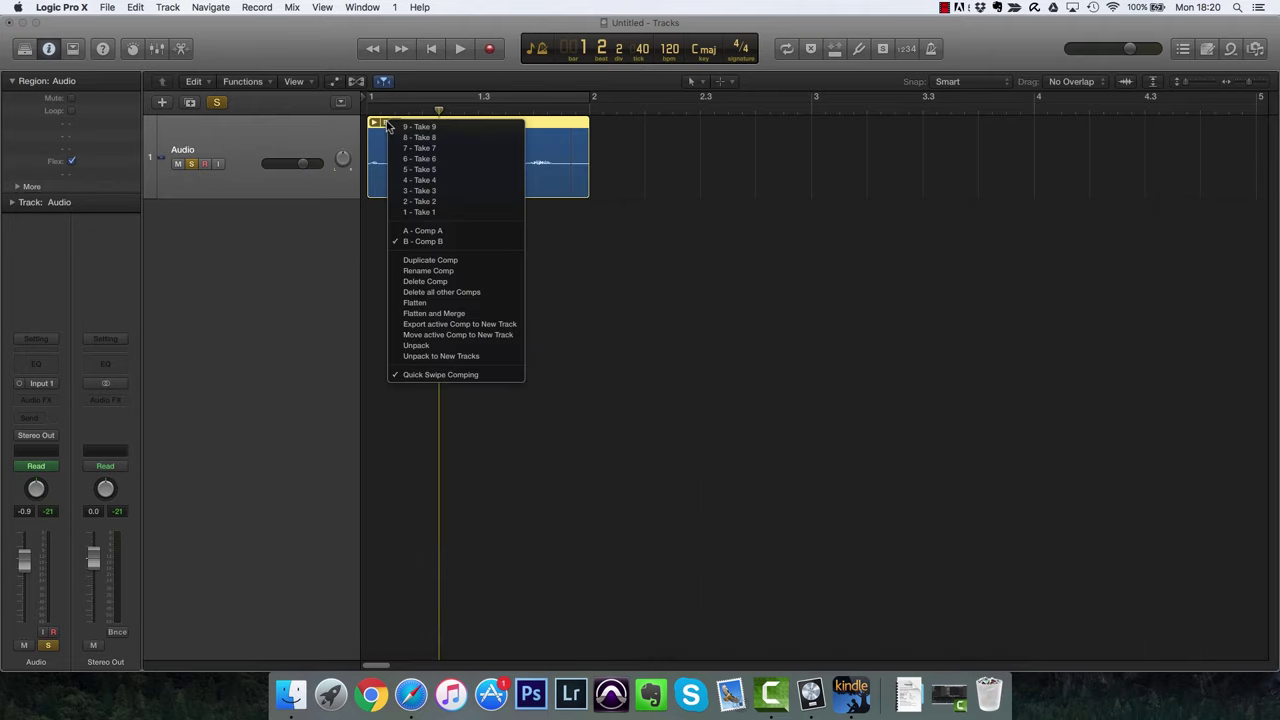
left_click(490, 245)
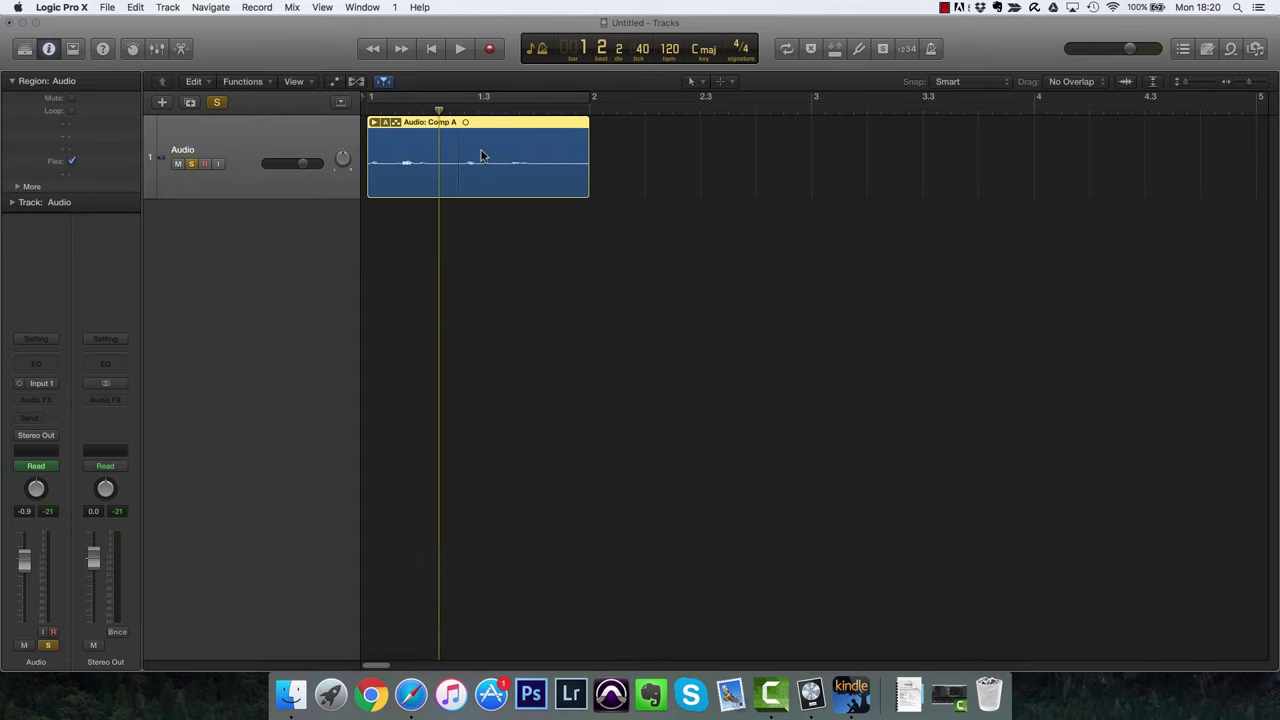
left_click_drag(383, 110, 366, 110)
key("space")
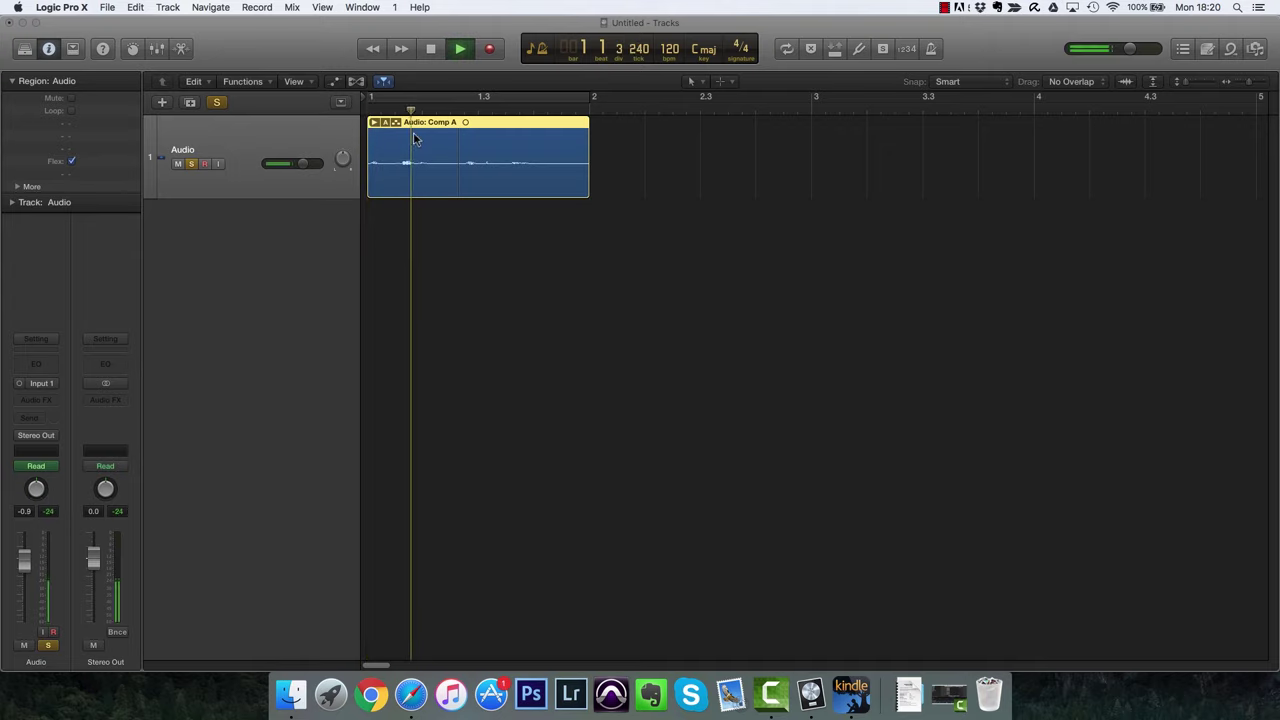
key("space")
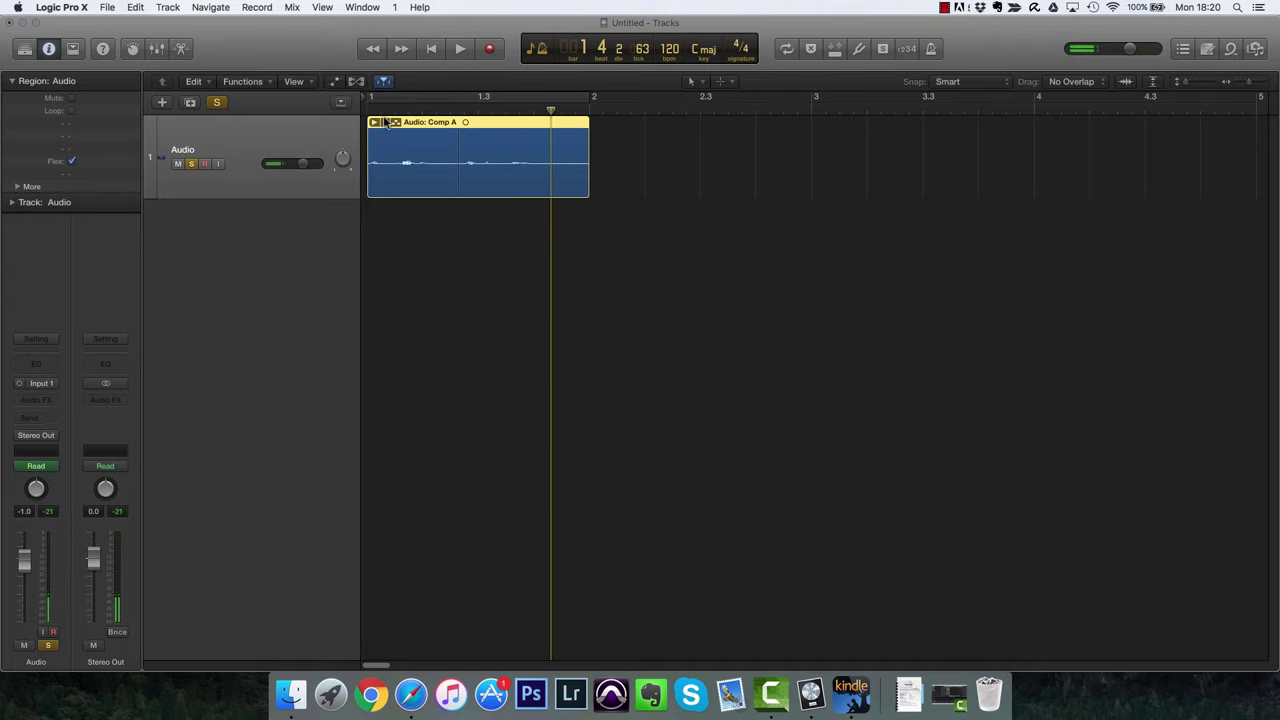
Switch the take folder to Comp B and play it from the start of bar 1 for comparison.
left_click(384, 122)
left_click(432, 250)
key("Return")
key("space")
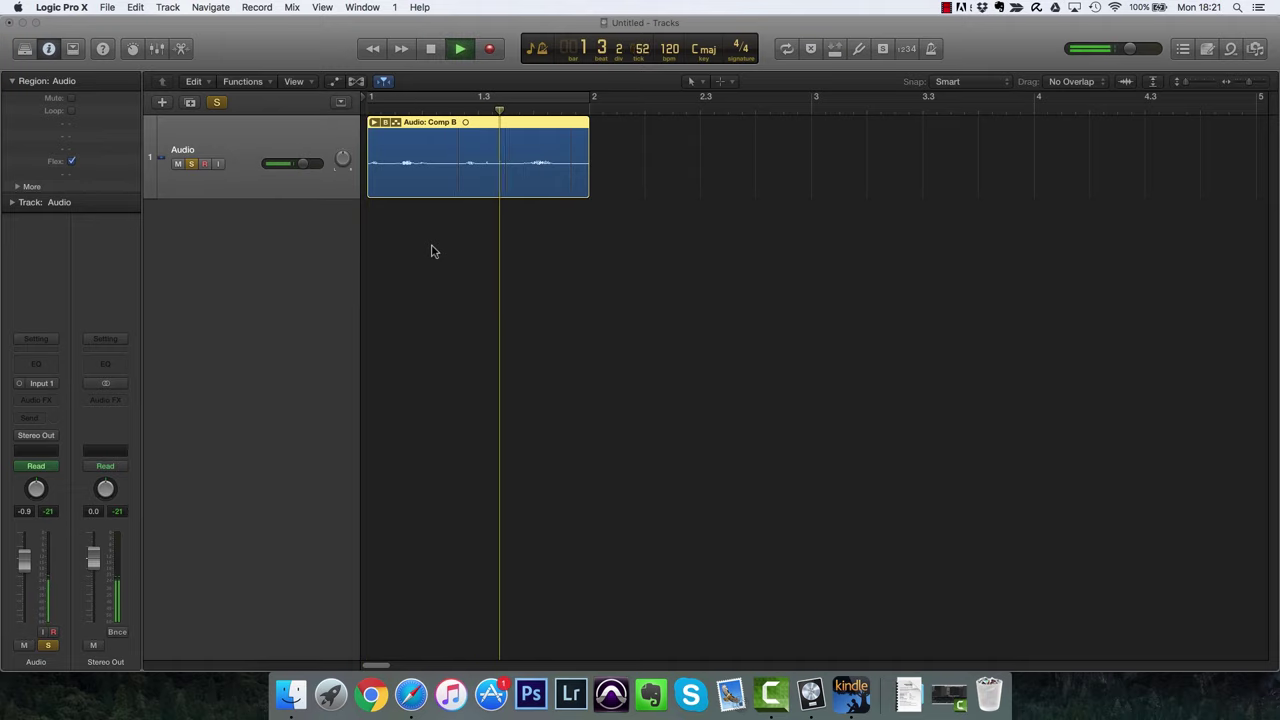
key("space")
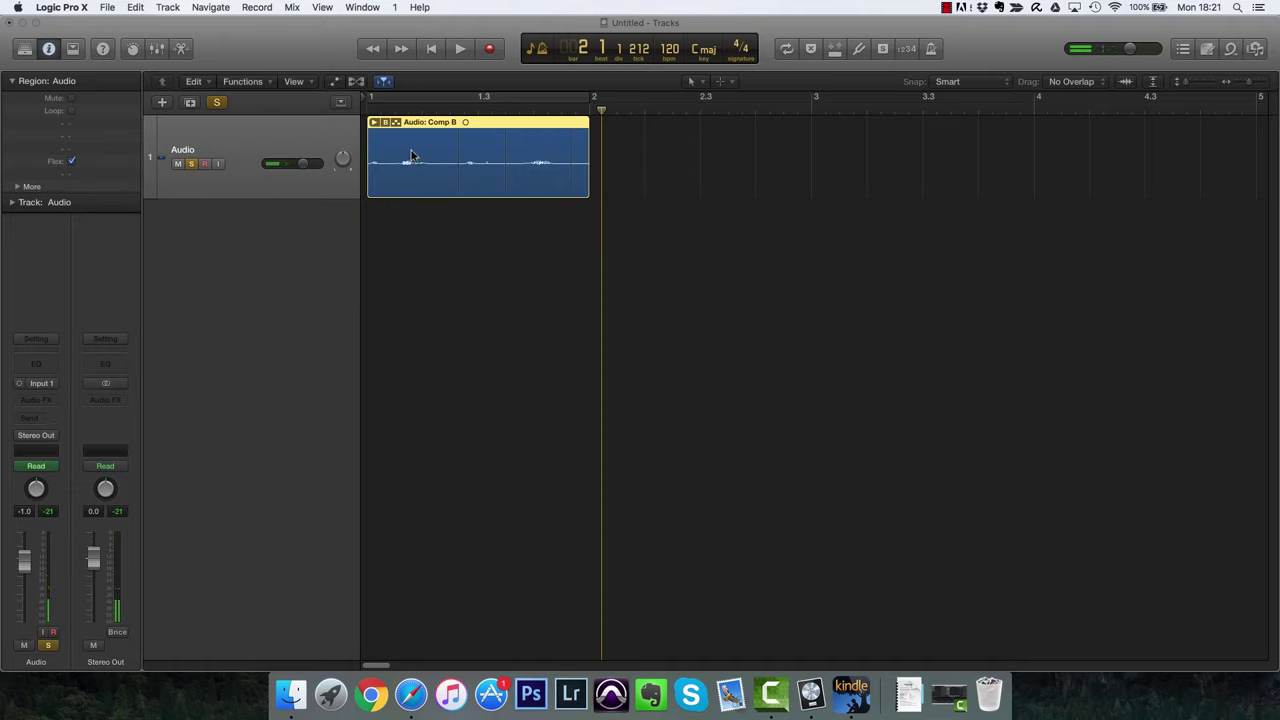
Expand the take folder and swipe more of Take 9 into Comp B, starting just after beat 3 of bar 1.
left_click(397, 122)
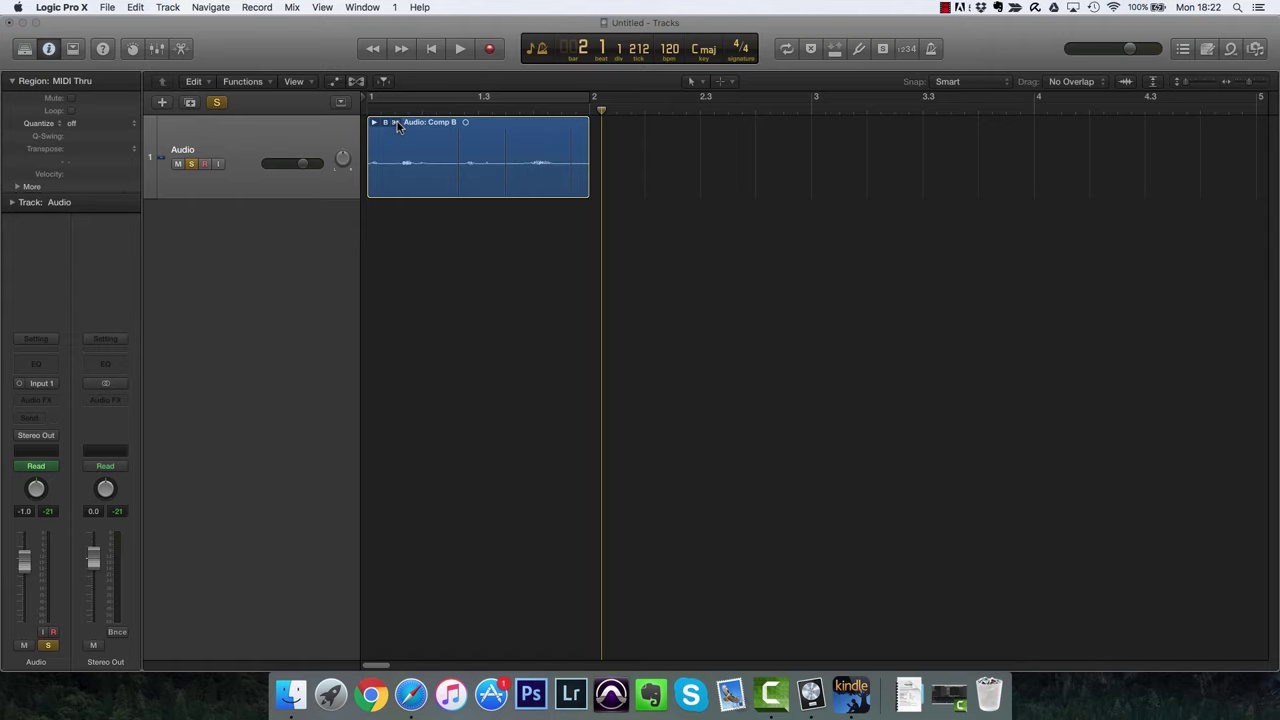
left_click(376, 123)
left_click_drag(490, 262, 520, 260)
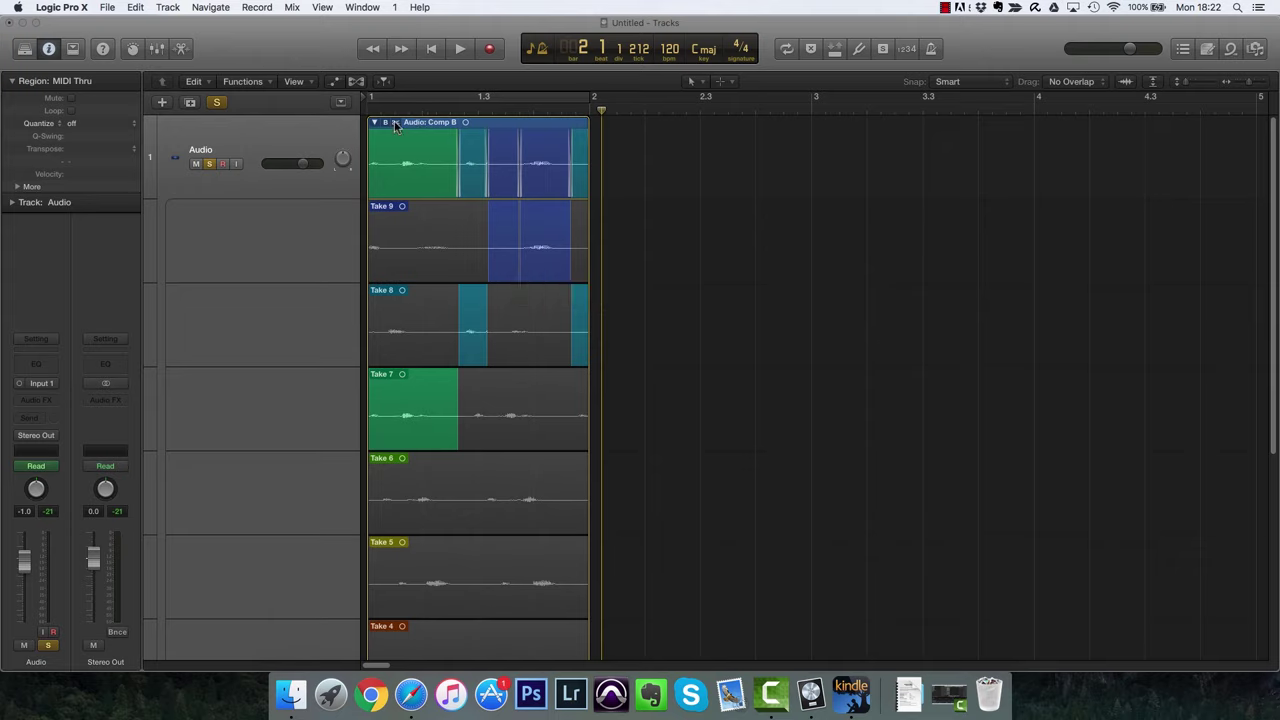
With Quick Swipe Comping off, cut the stretch just before beat 4 out of Take 8 and trim Take 7 to end between beats 3 and 4.
left_click(505, 314)
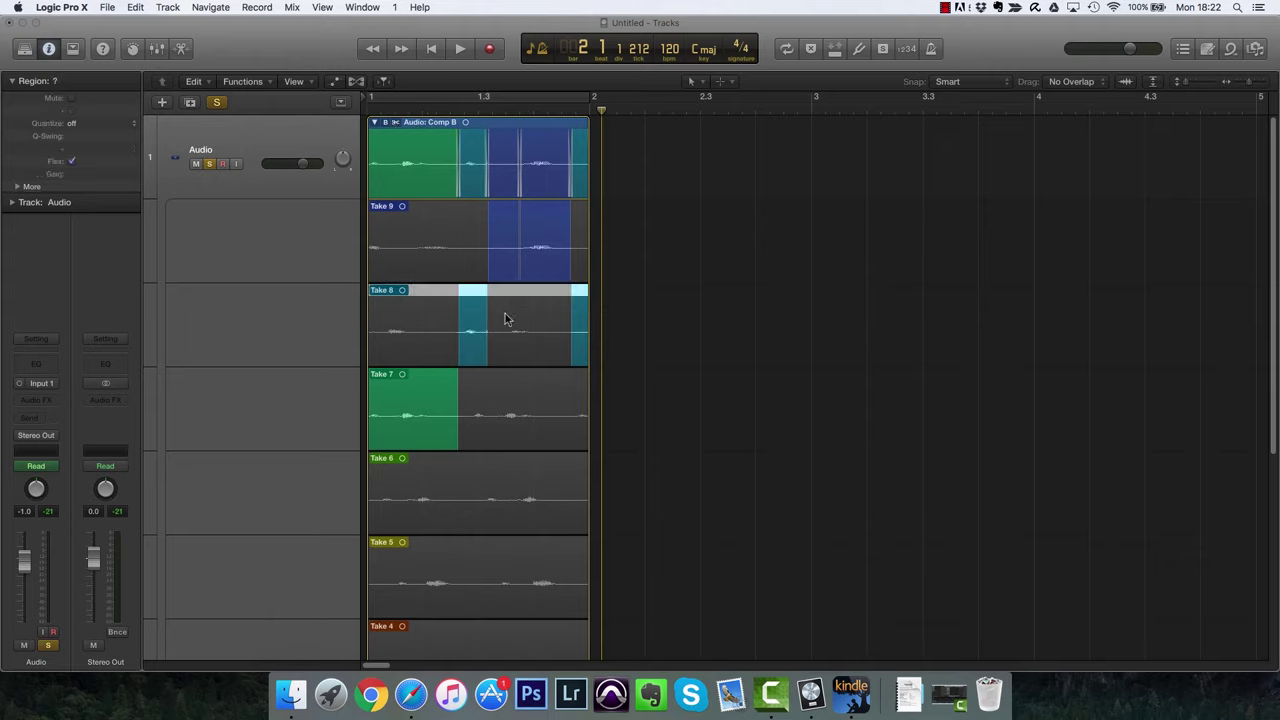
key("t")
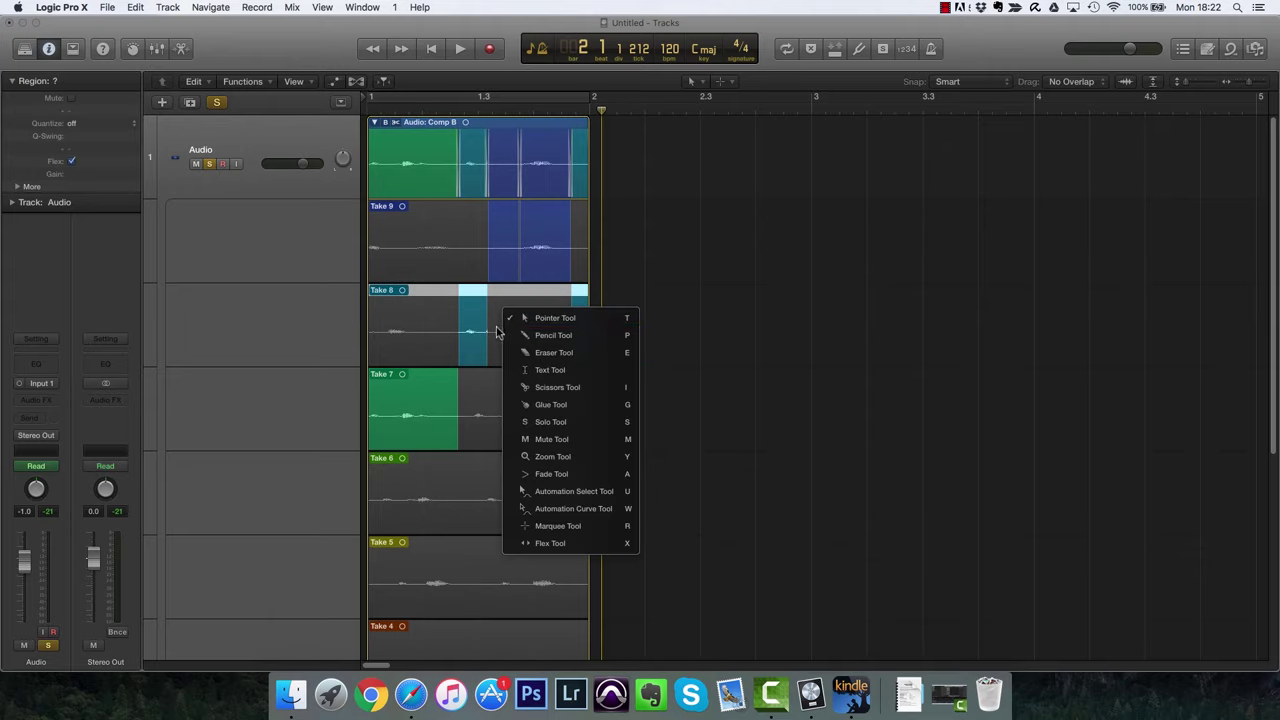
key("Escape")
left_click_drag(502, 325, 534, 328)
key("Delete")
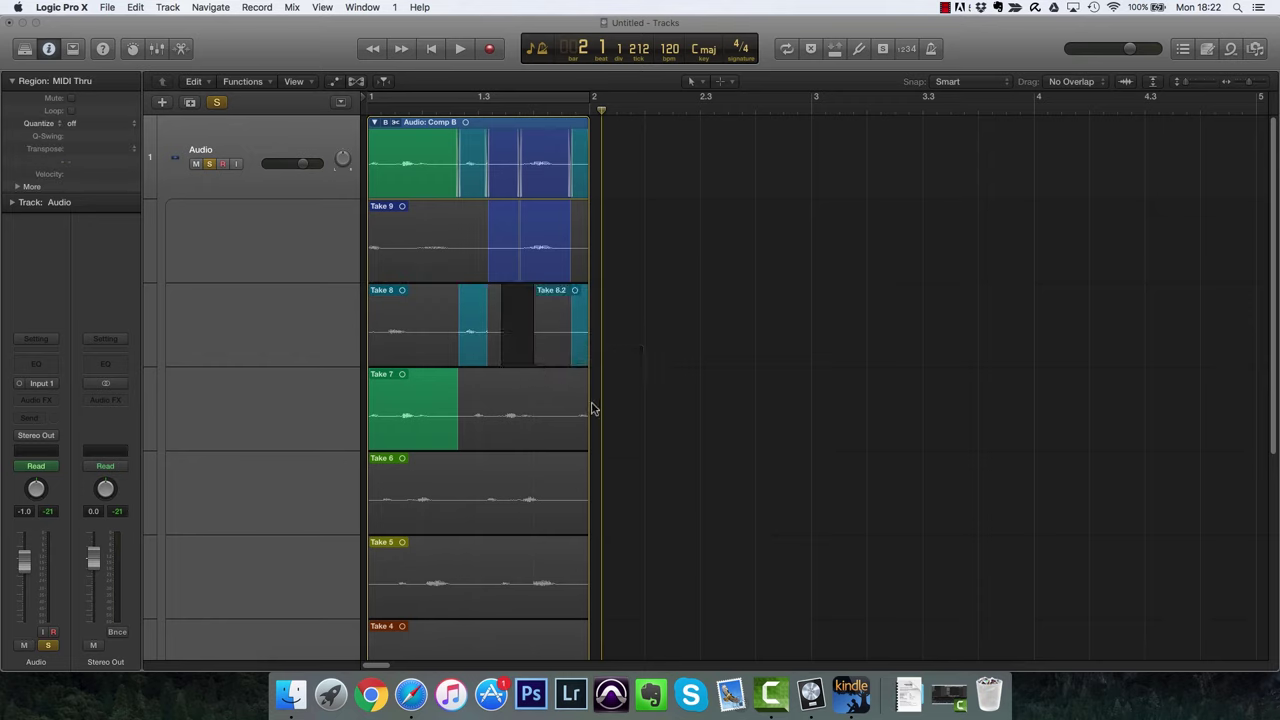
left_click_drag(585, 413, 512, 419)
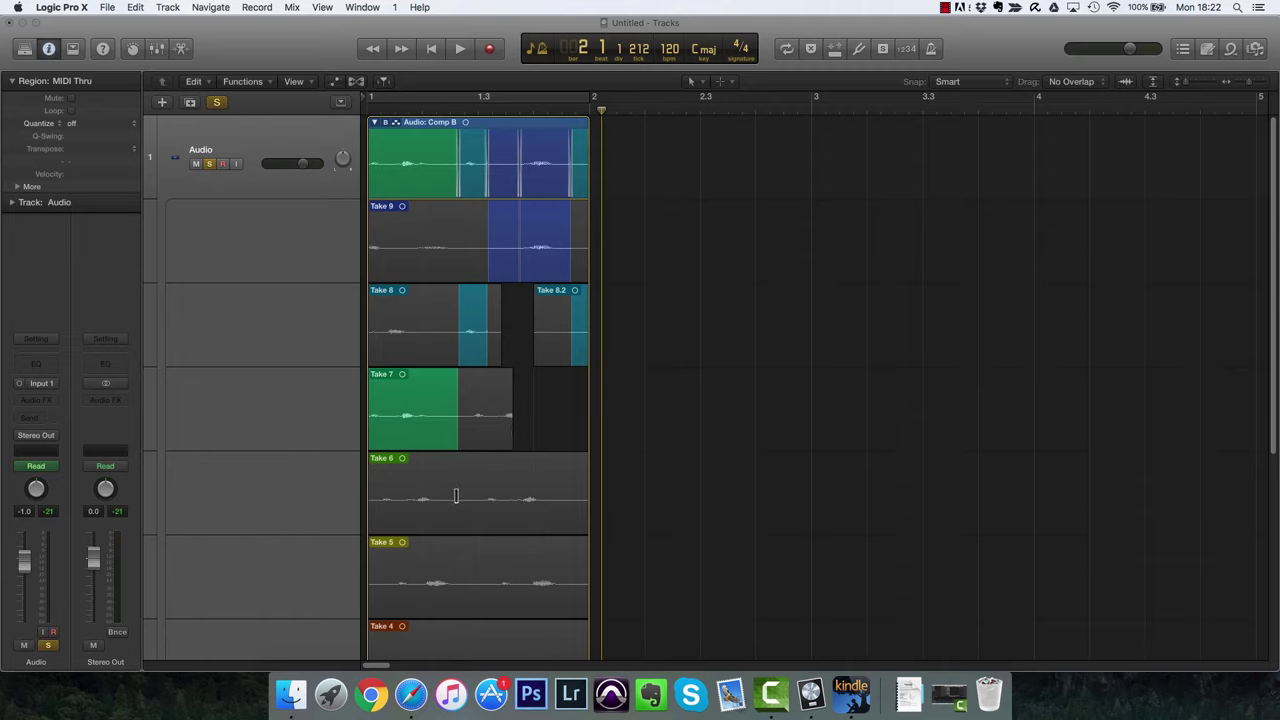
left_click_drag(423, 485, 636, 495)
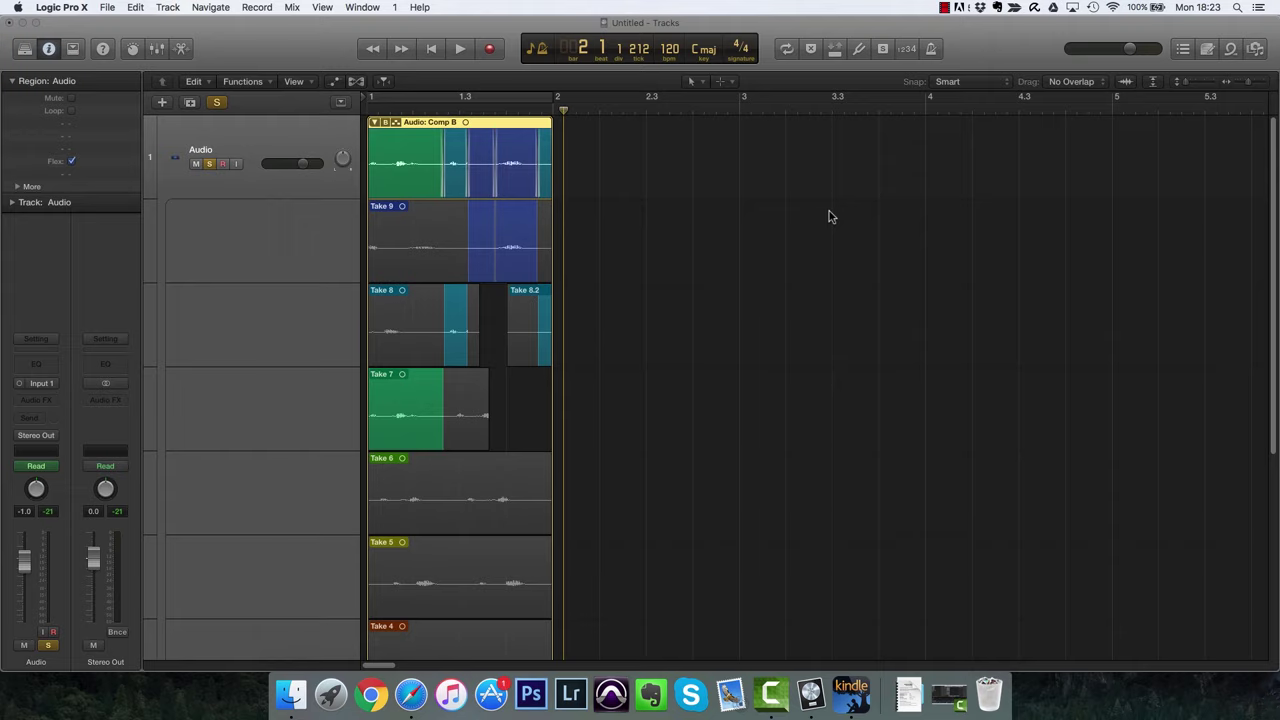
Open the color palette beside the takes and recolor Take 8 bright green and Take 7 dark green.
key("alt+c")
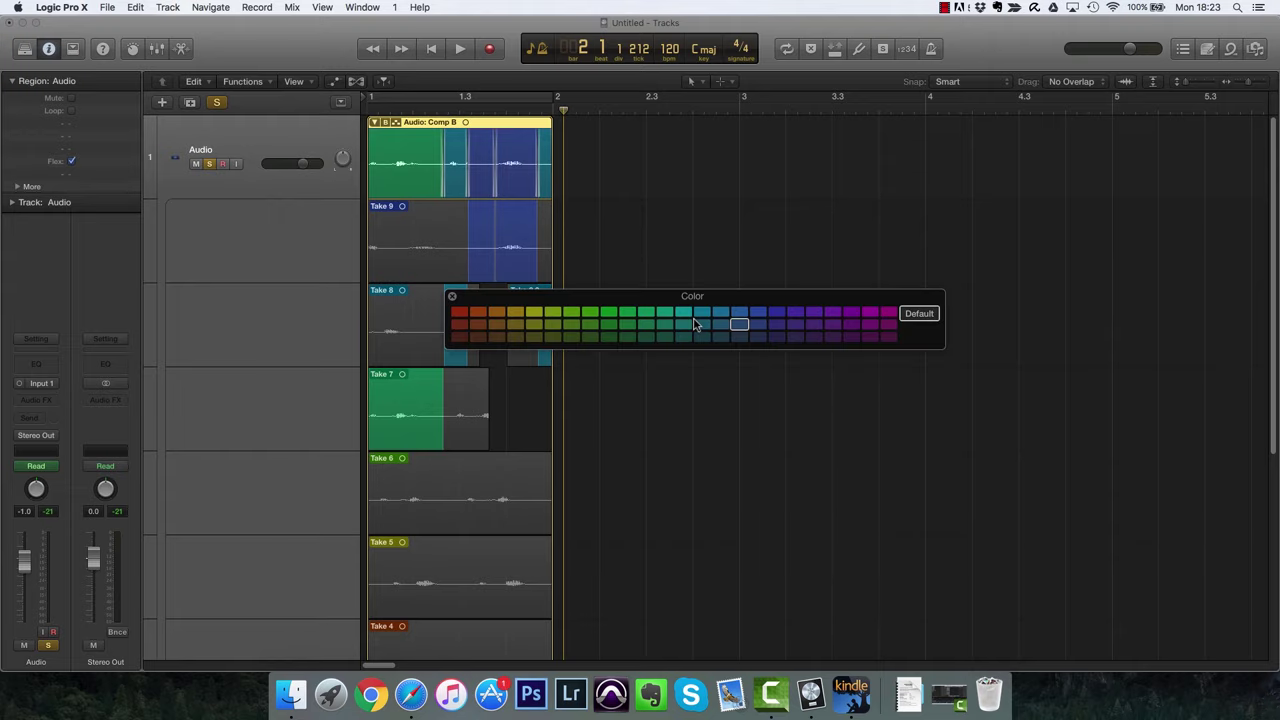
left_click_drag(707, 299, 860, 268)
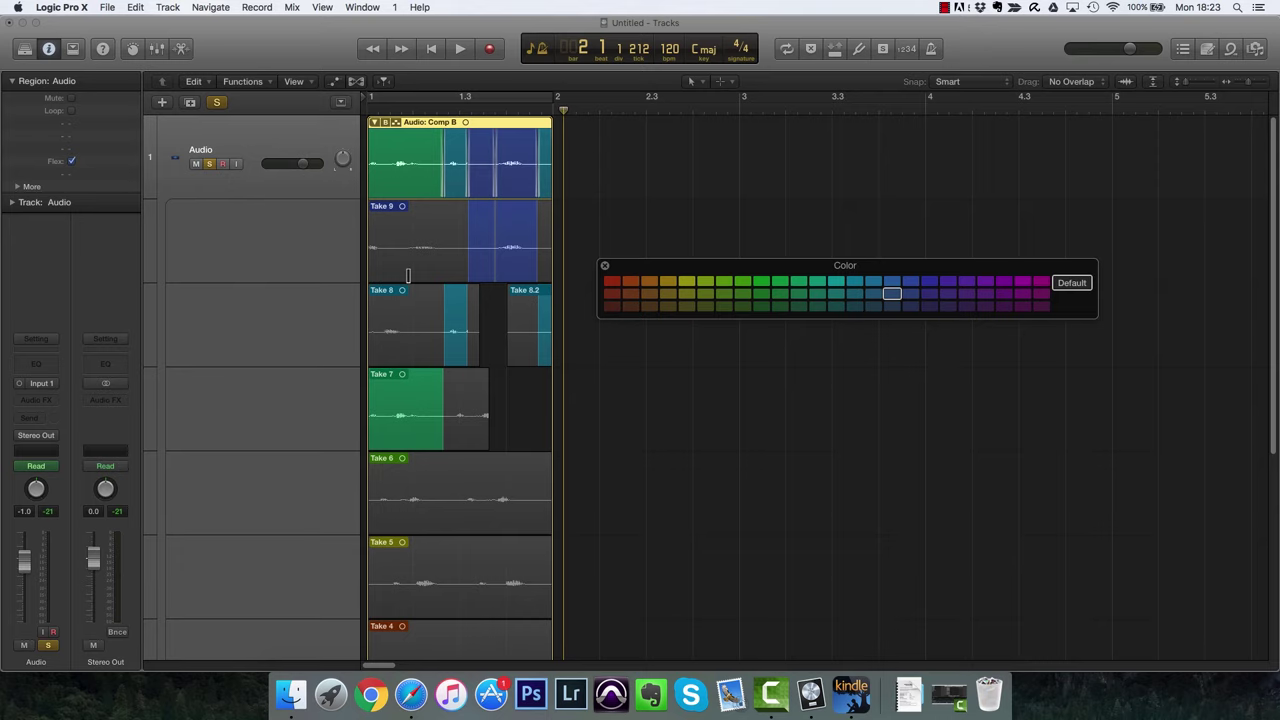
left_click(409, 320)
left_click(390, 291)
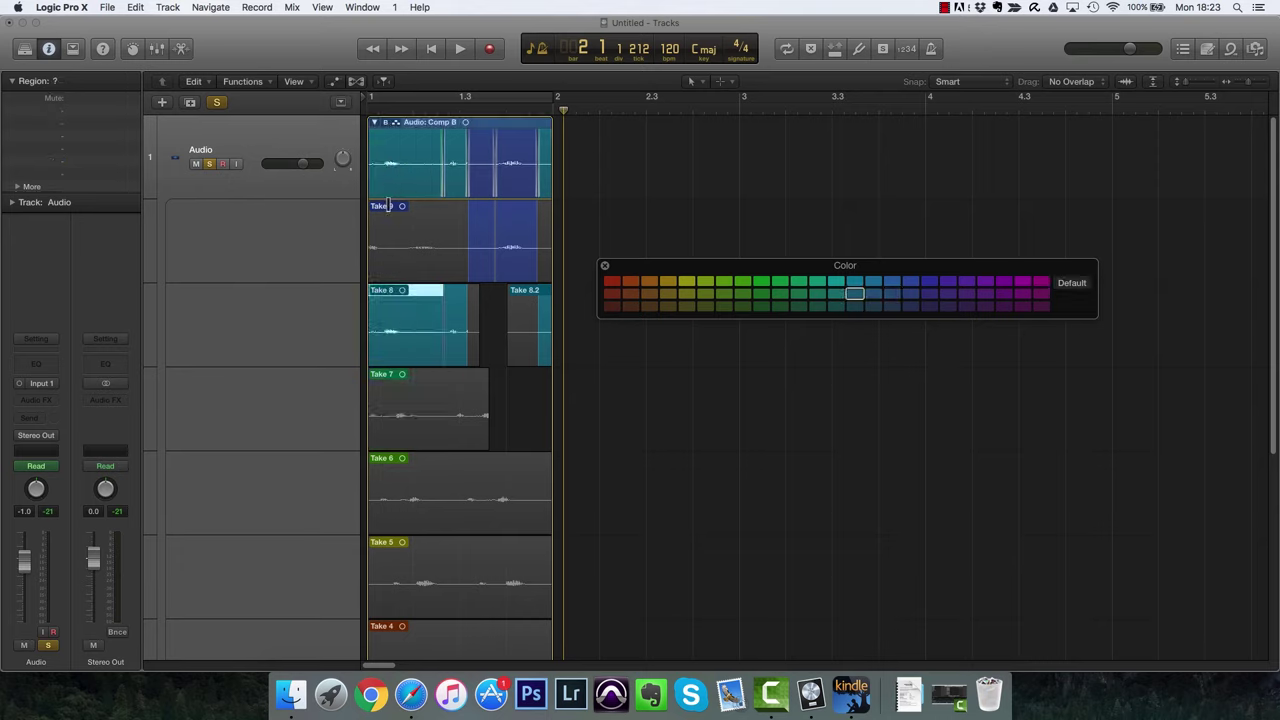
left_click(765, 283)
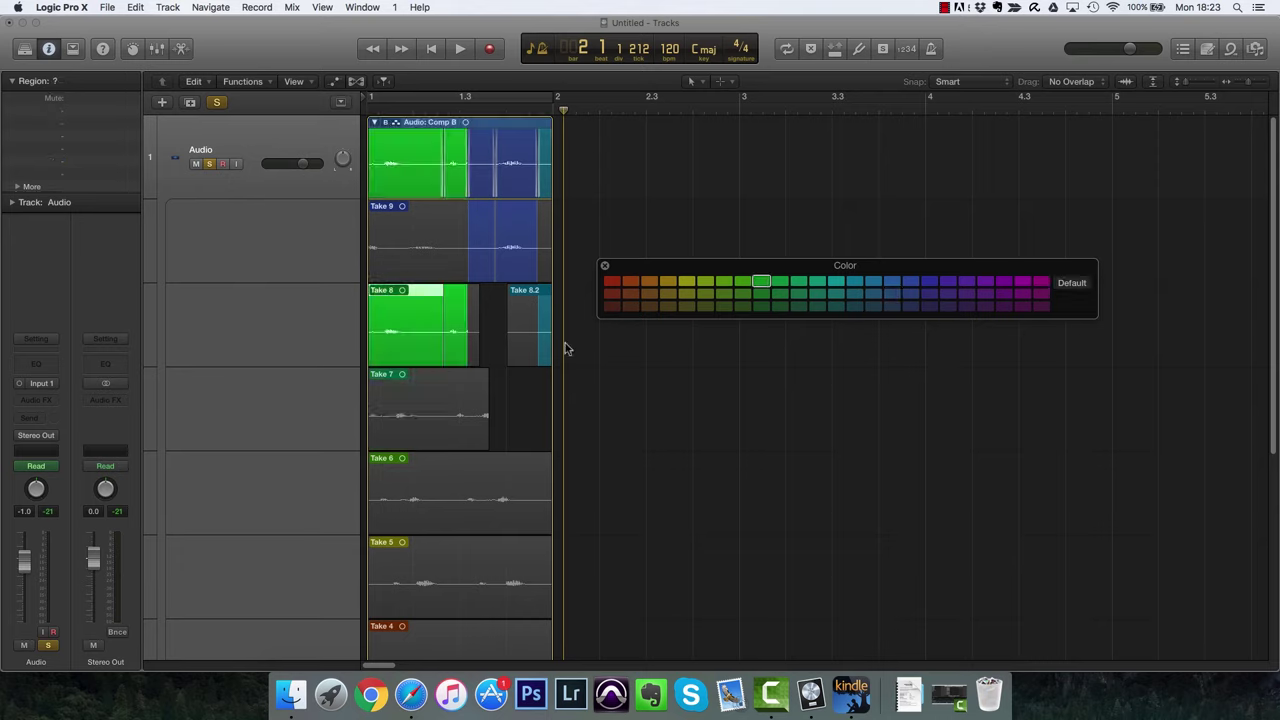
left_click(412, 410)
left_click(761, 306)
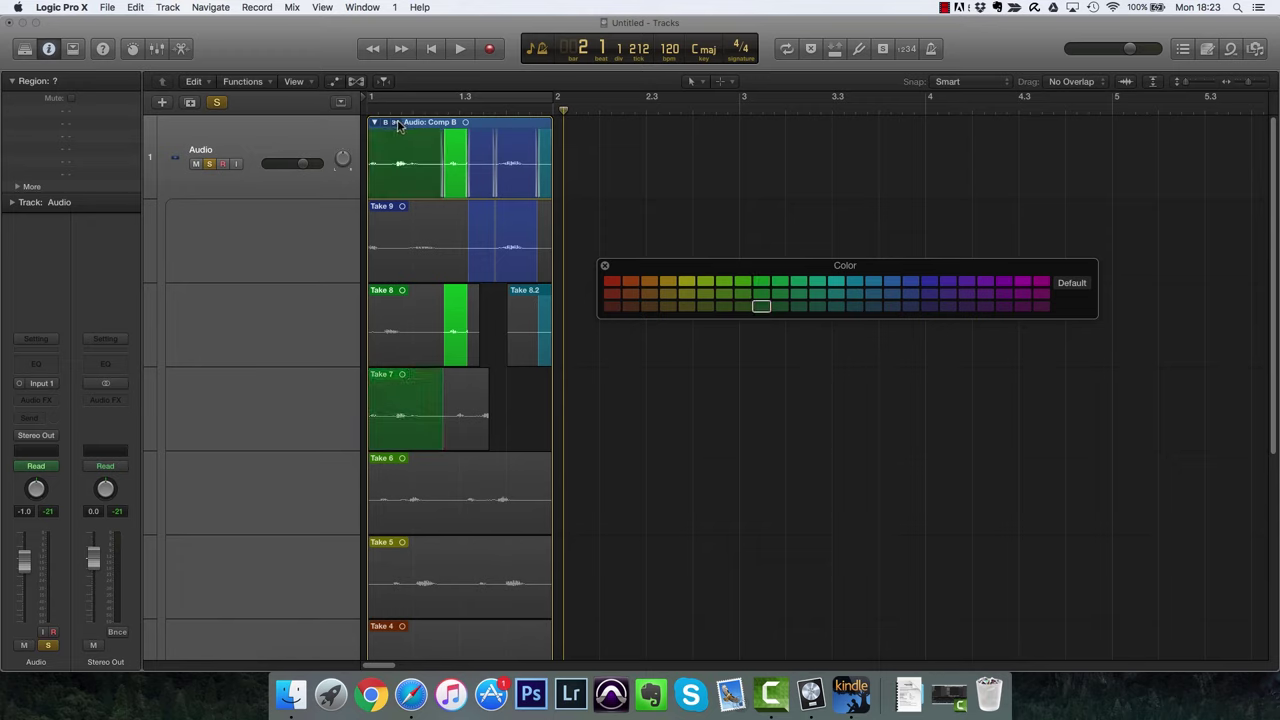
Recolor Take 6 teal and Take 5 yellow, trying teal and purple on Take 5 first.
left_click(393, 458)
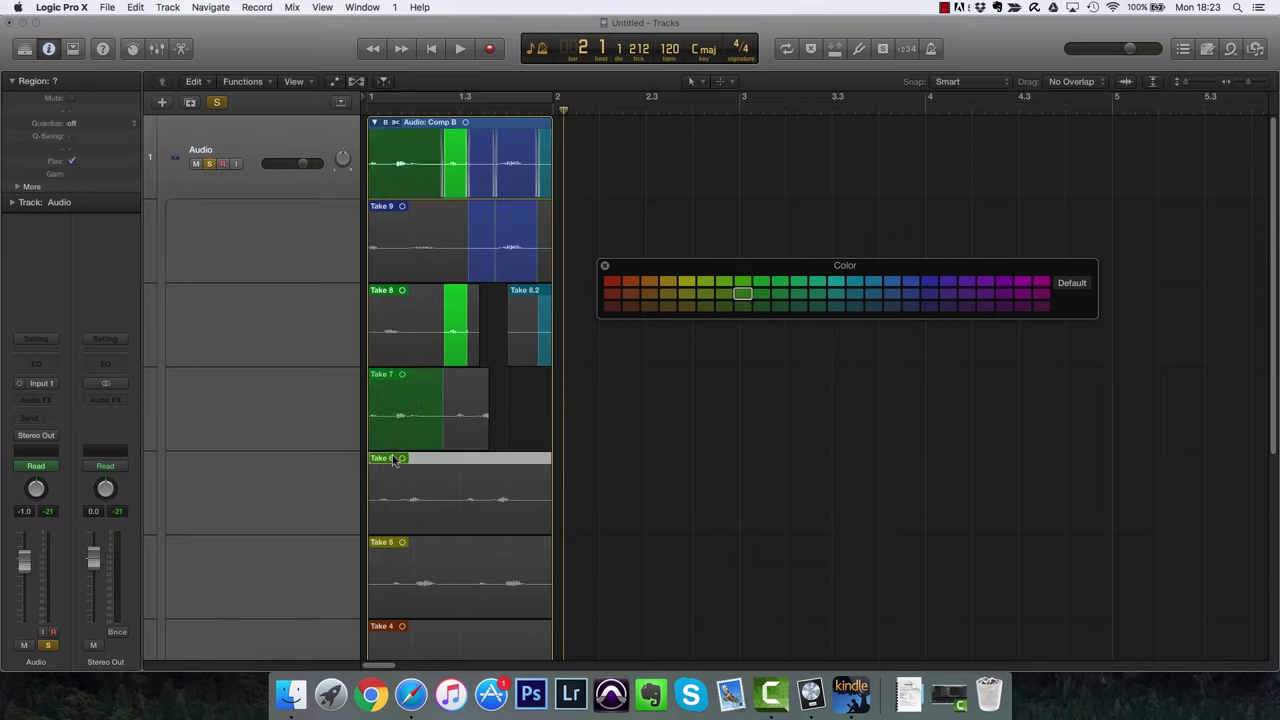
left_click(856, 284)
left_click(452, 541)
left_click(856, 284)
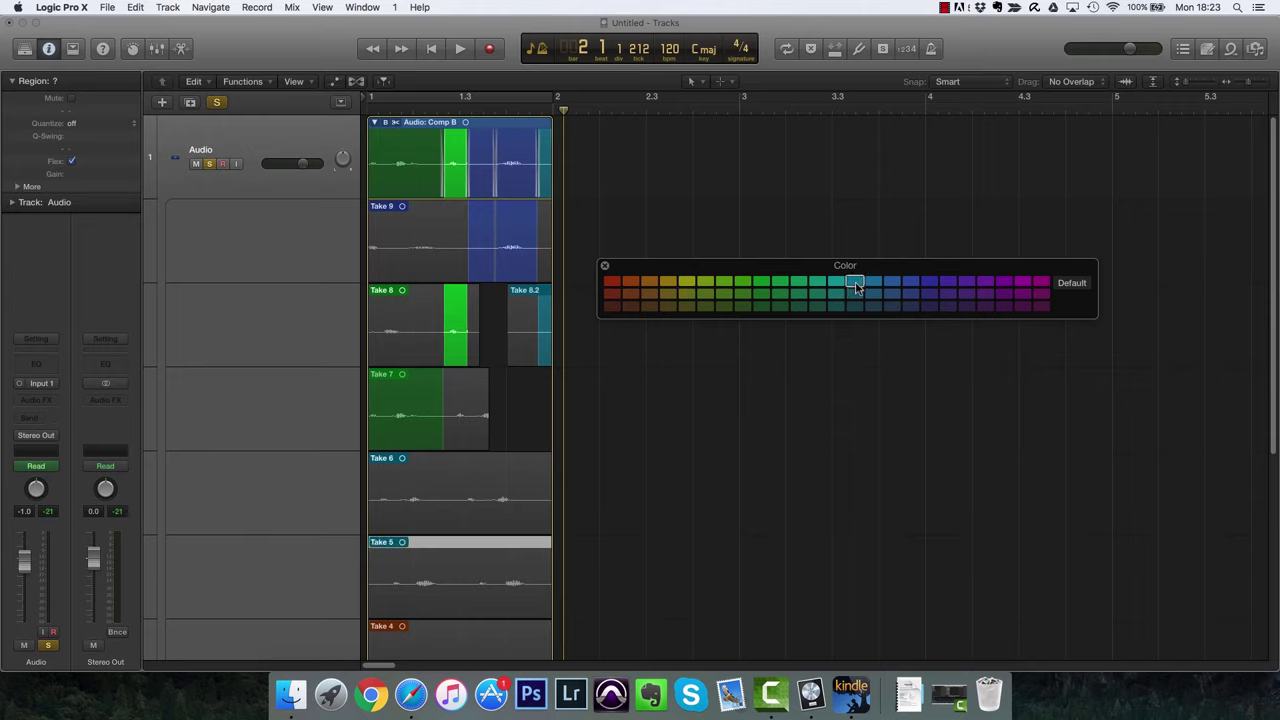
left_click(966, 295)
scroll(686, 382, "down", 4)
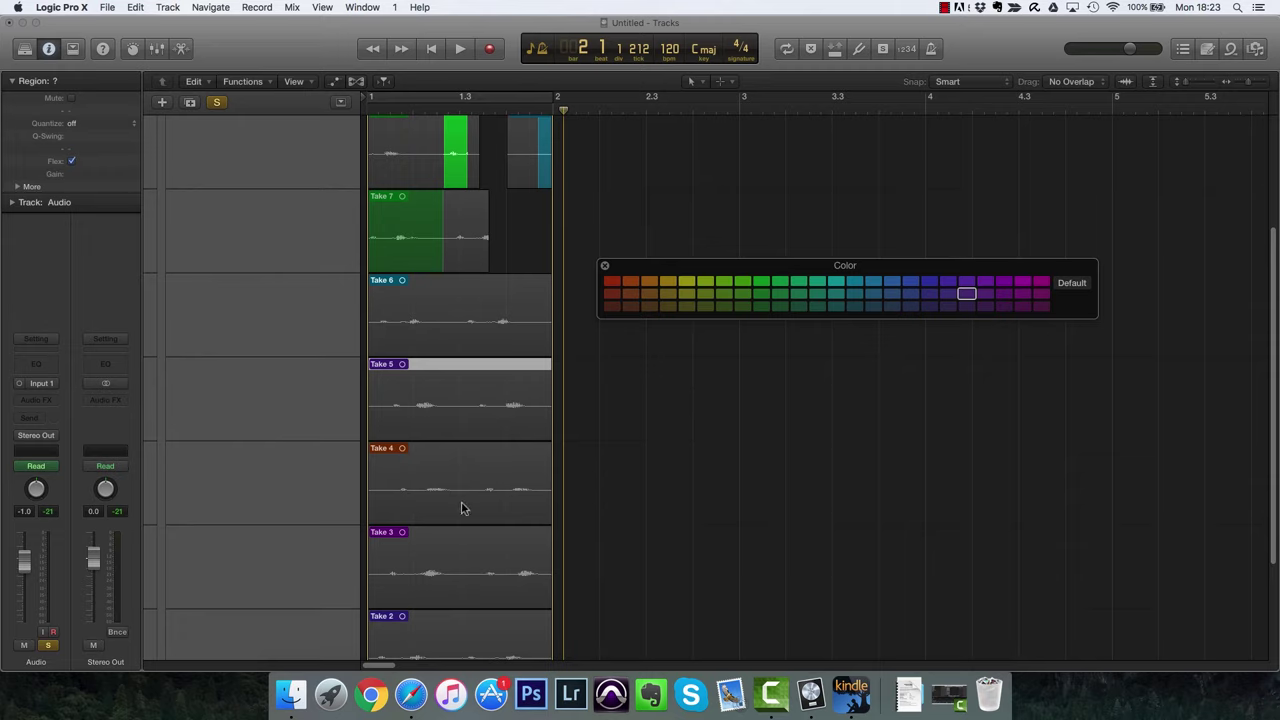
left_click(668, 282)
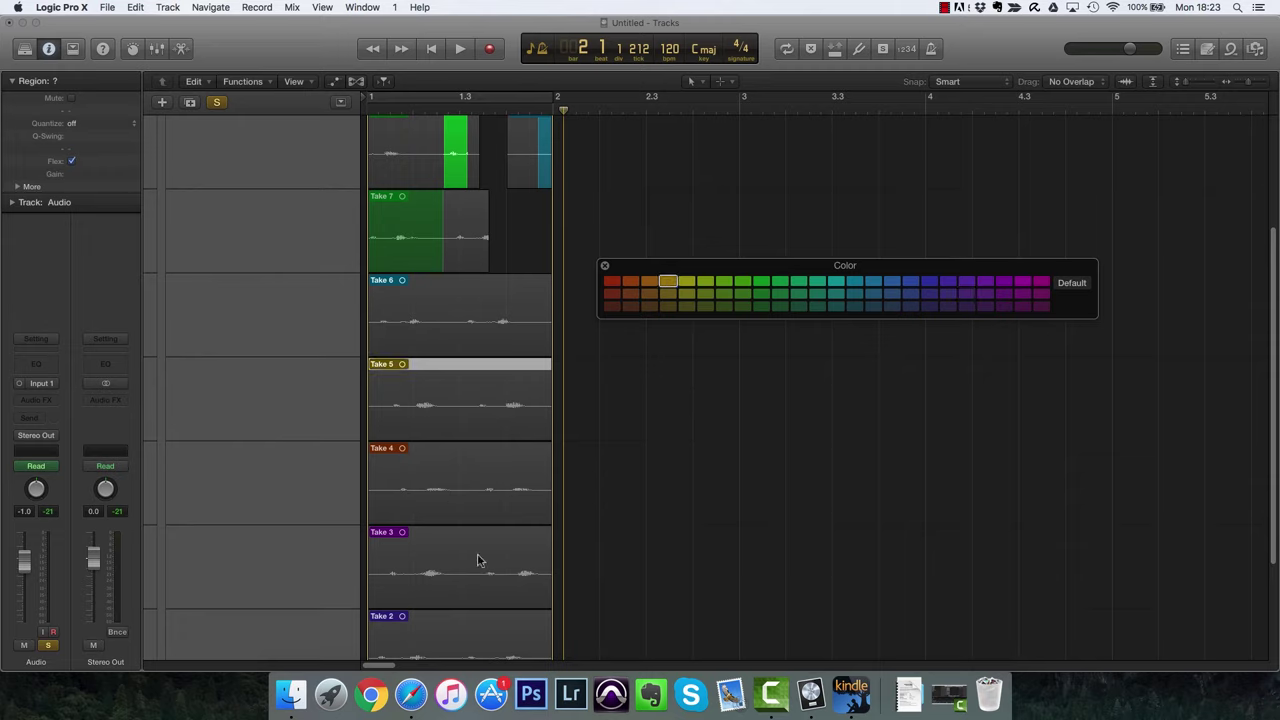
Recolor Take 4 red.
left_click(470, 487)
left_click(611, 282)
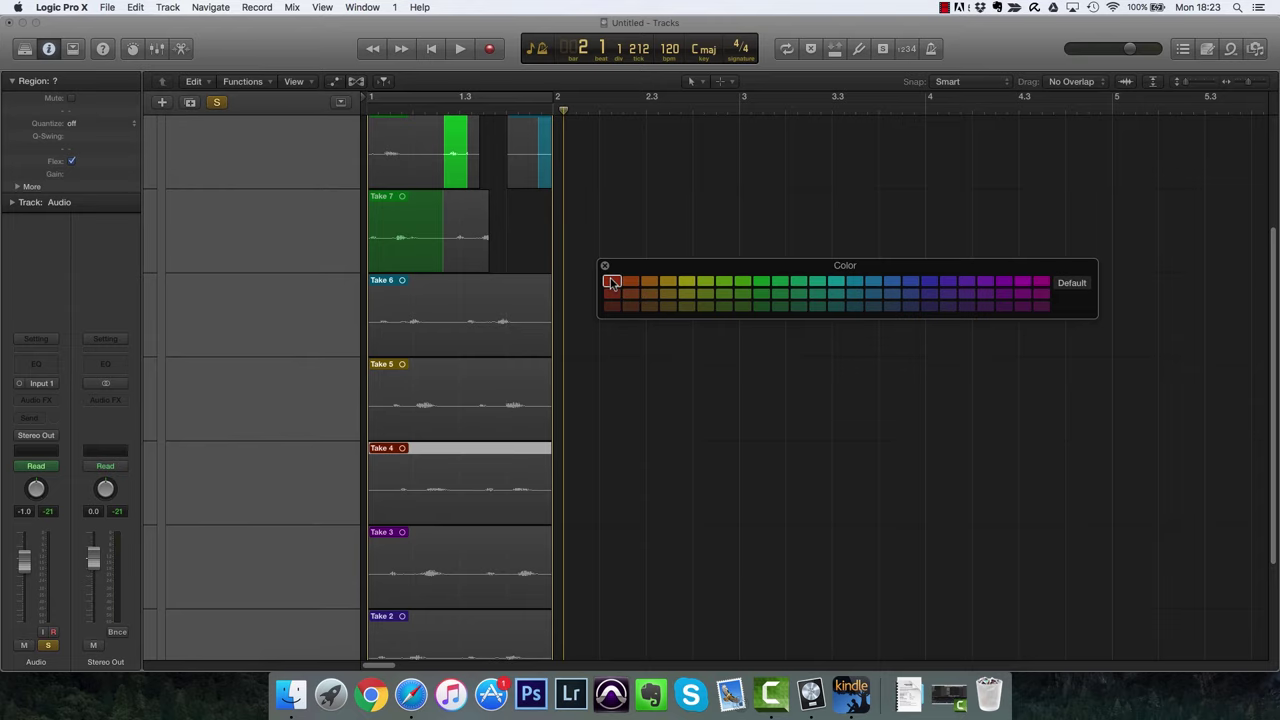
left_click(540, 330)
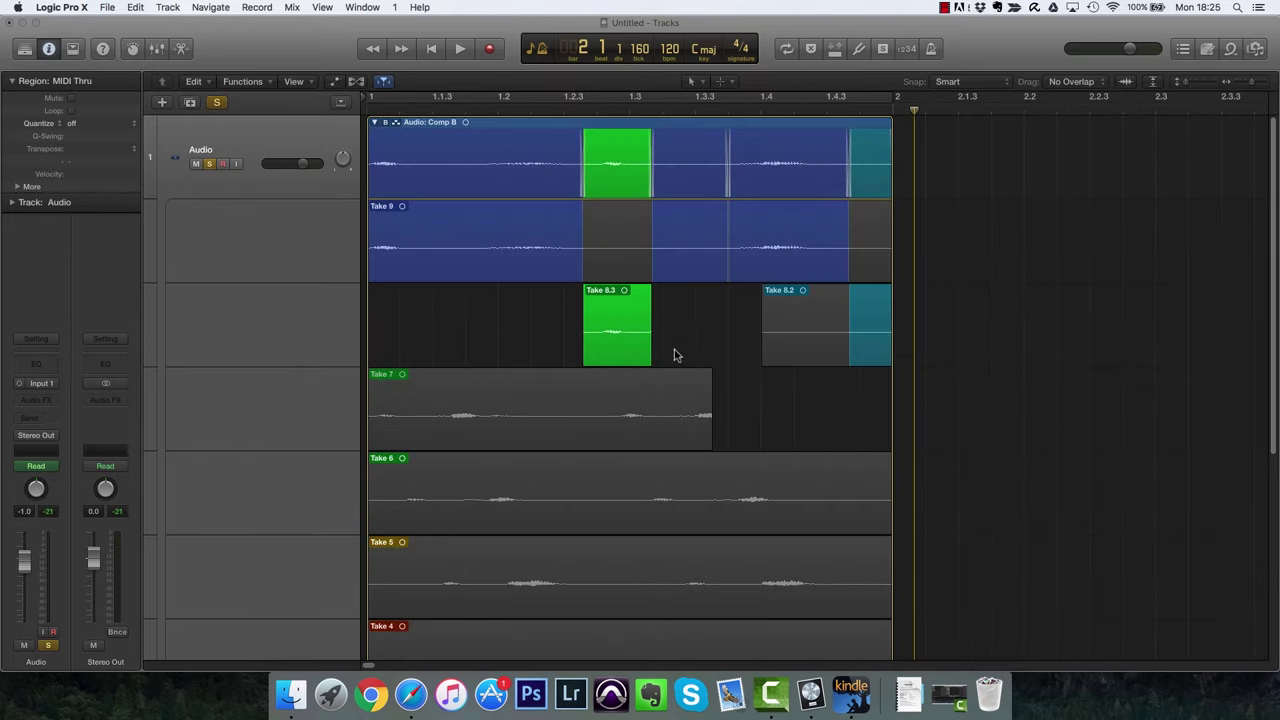
Recolor Take 7 yellow and close the color palette.
right_click(488, 410)
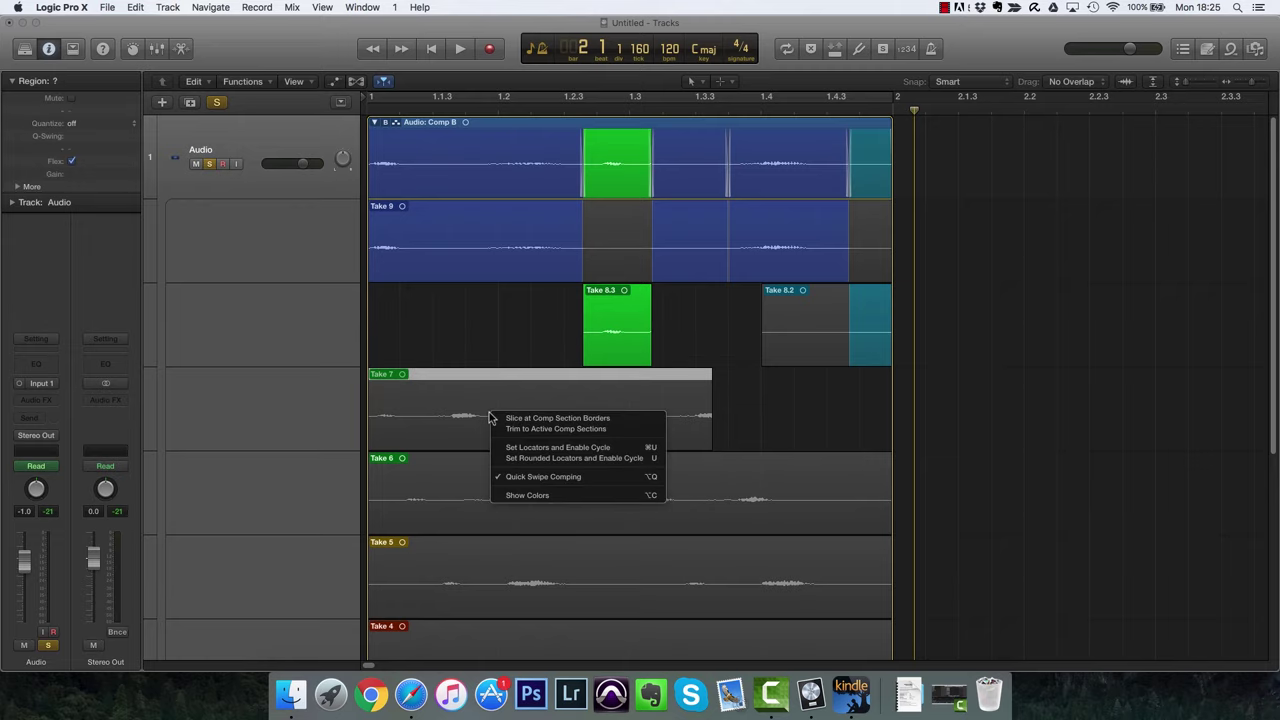
left_click(537, 496)
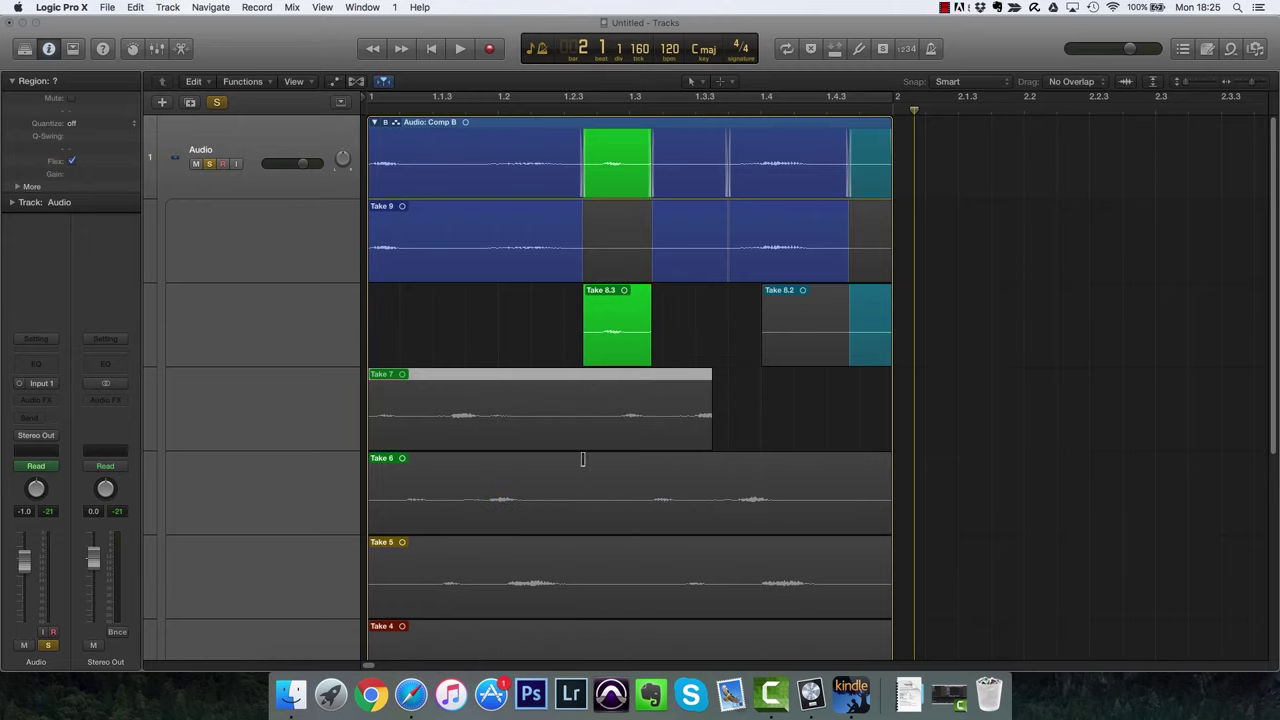
left_click(725, 295)
left_click(605, 267)
Slice Take 9 at the comp section borders and, with Quick Swipe Comping off, delete the unused slices Take 9.1 and Take 9.4.
right_click(612, 240)
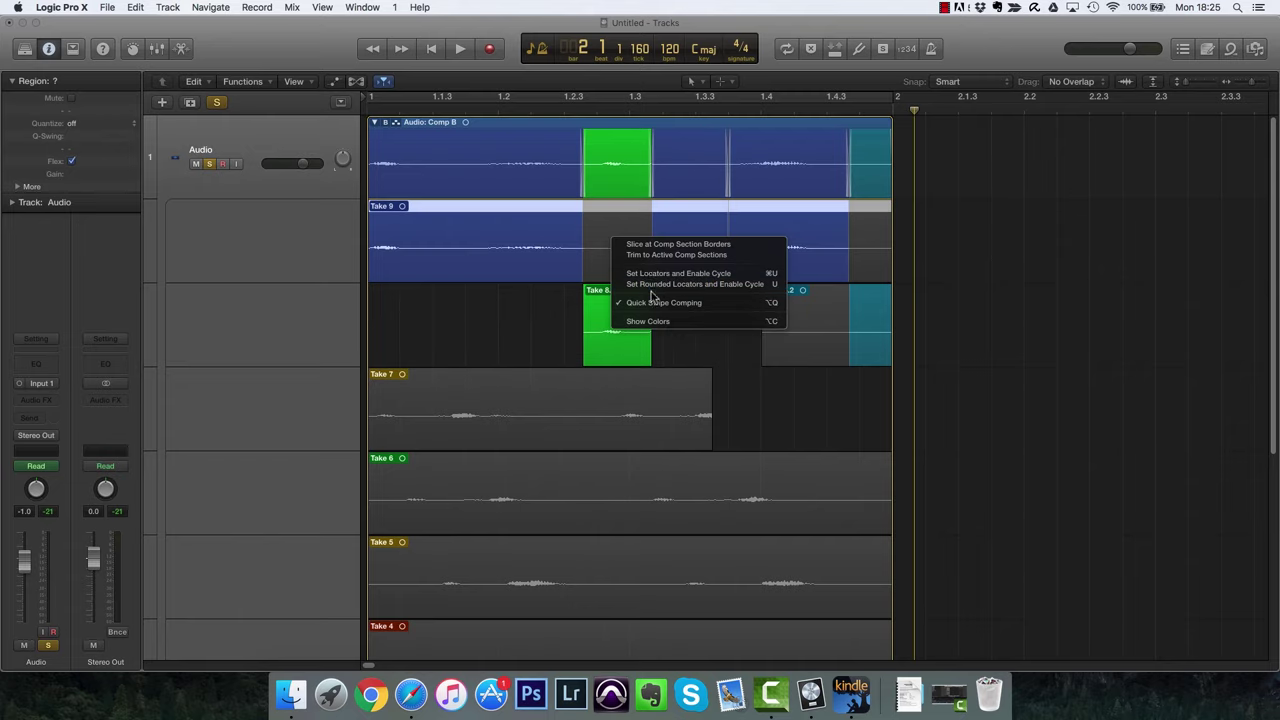
left_click(647, 252)
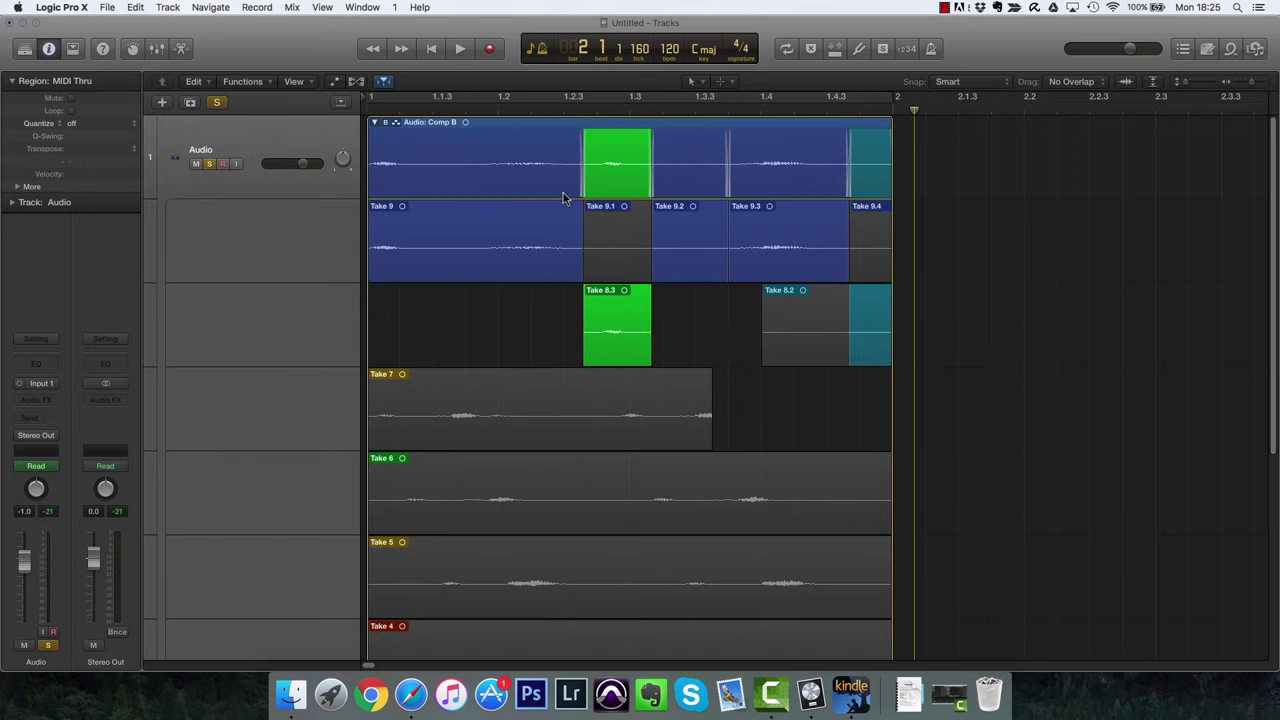
left_click(396, 123)
left_click(615, 250)
key("Delete")
left_click(885, 248)
key("Delete")
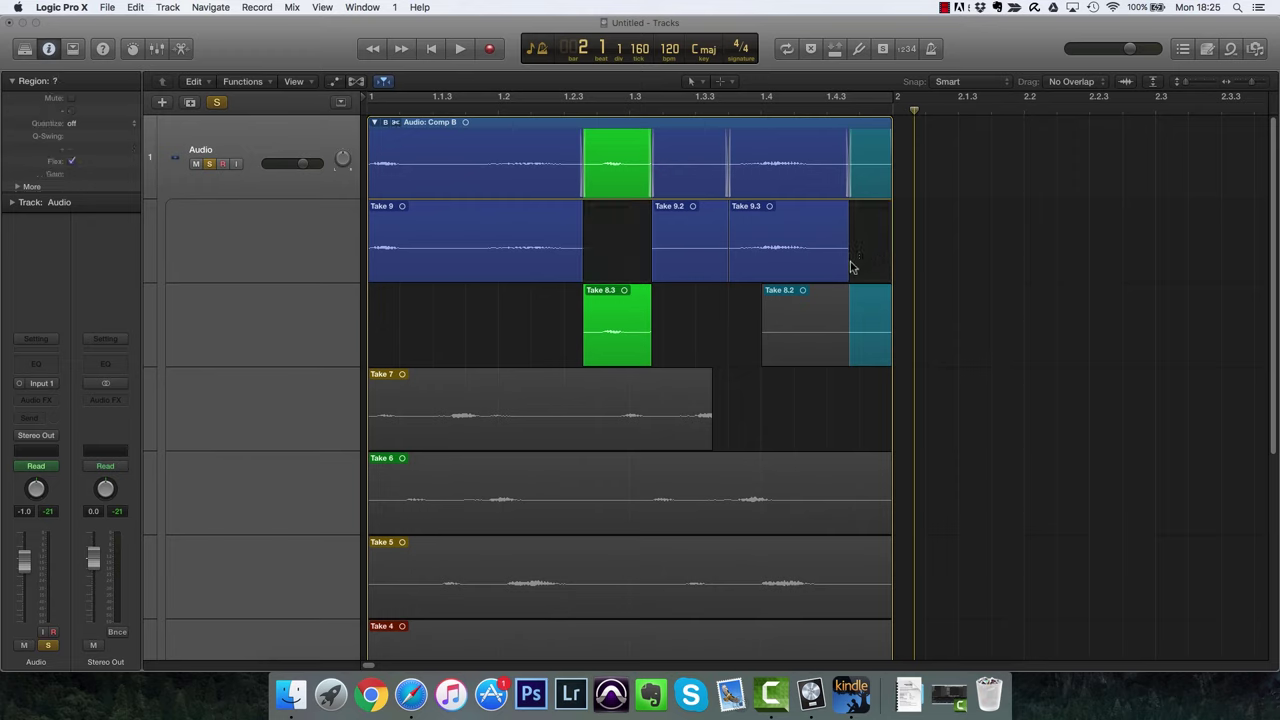
Trim Take 8.2 to its active comp sections and review the same editing options for Take 7.
right_click(795, 336)
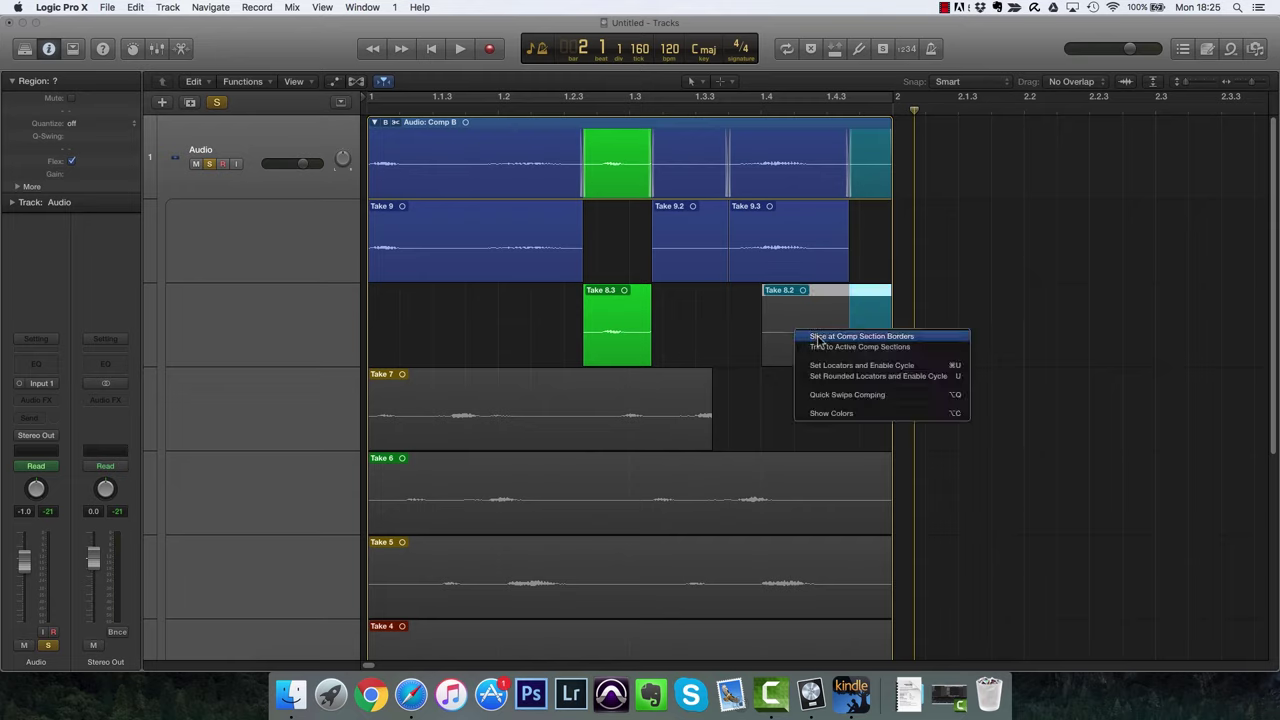
left_click(822, 346)
right_click(648, 440)
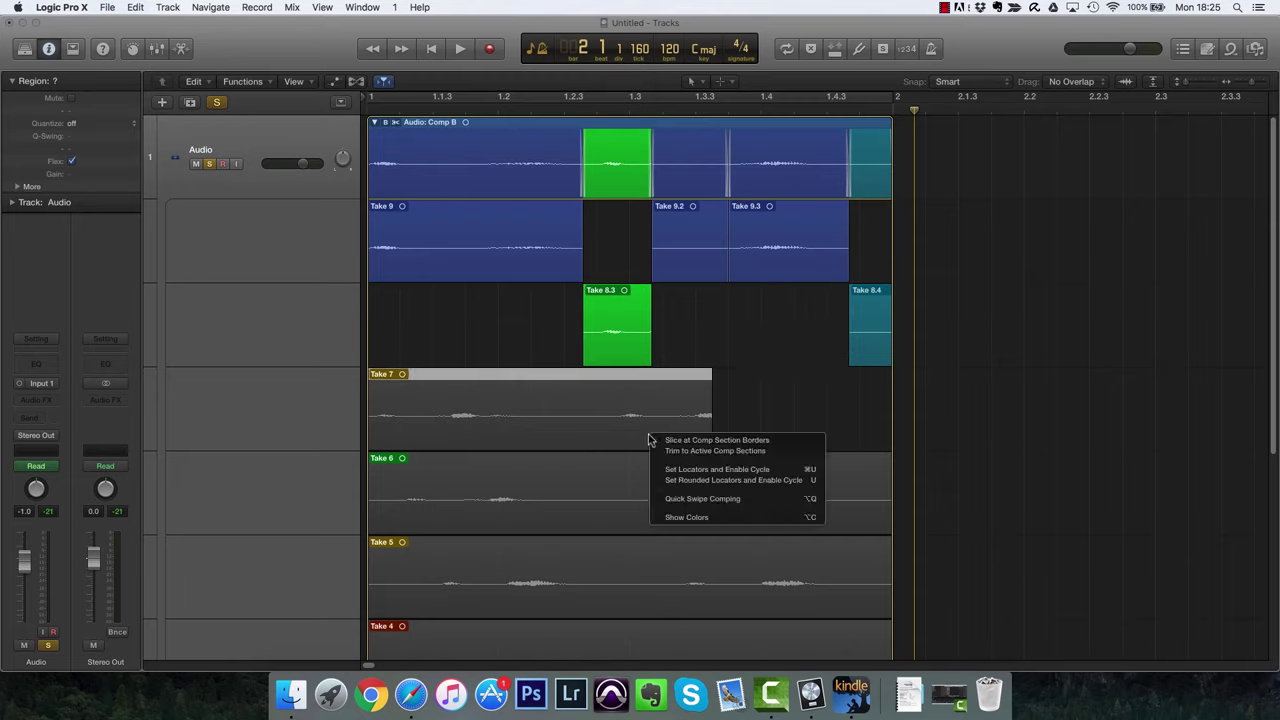
left_click(636, 248)
Reassign the first section of Comp B to Take 7 after trying Take 5 and another take, and toggle the folder closed and open.
right_click(536, 182)
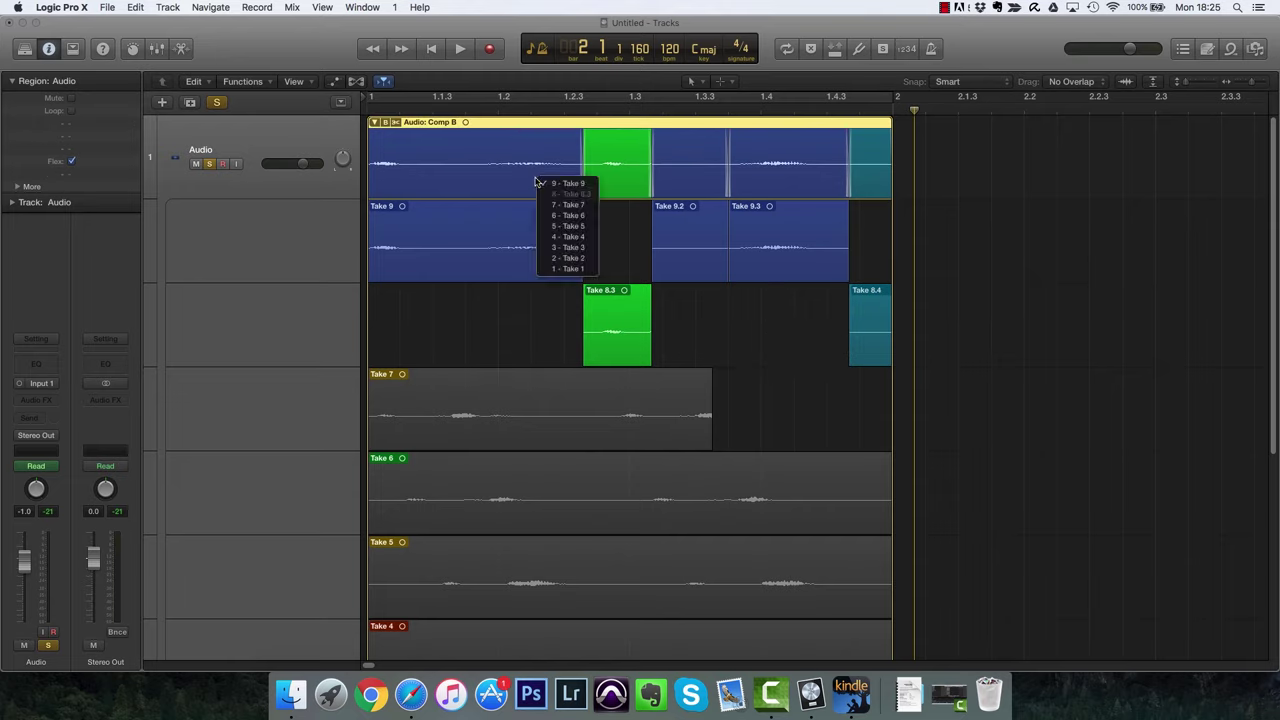
left_click(562, 226)
right_click(522, 168)
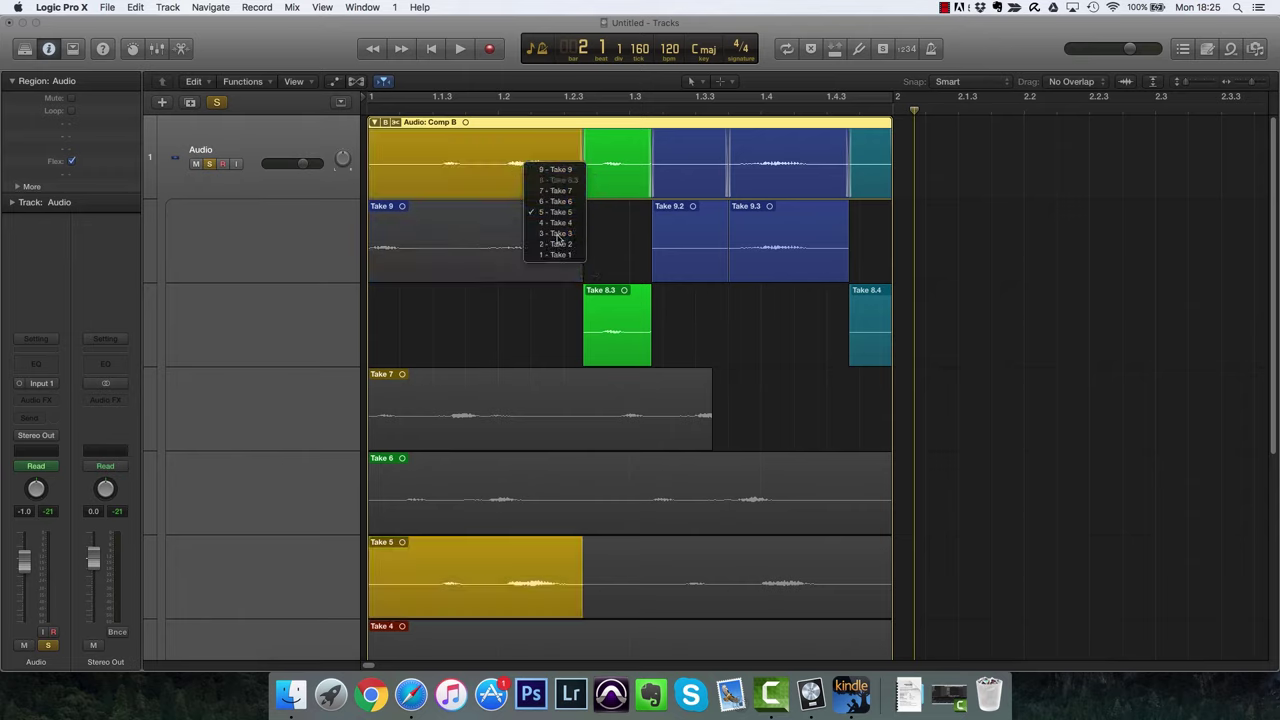
left_click(548, 239)
right_click(517, 180)
left_click(545, 197)
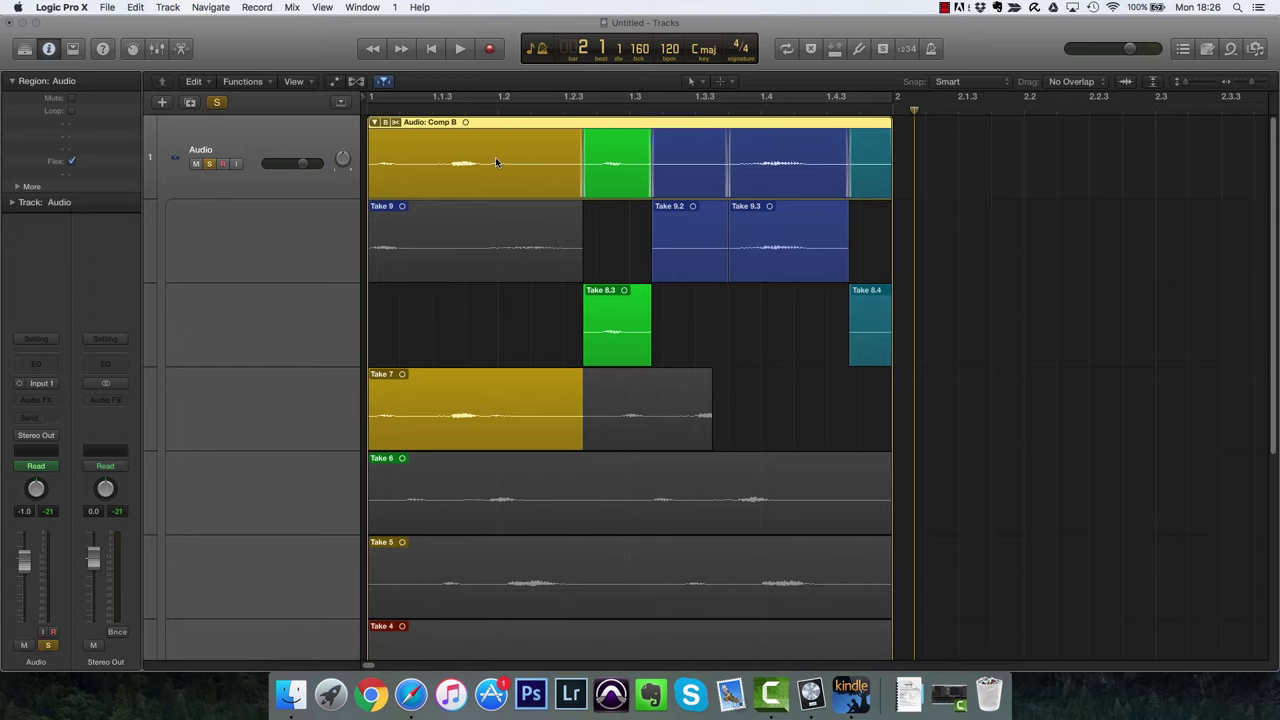
left_click(374, 123)
left_click(374, 123)
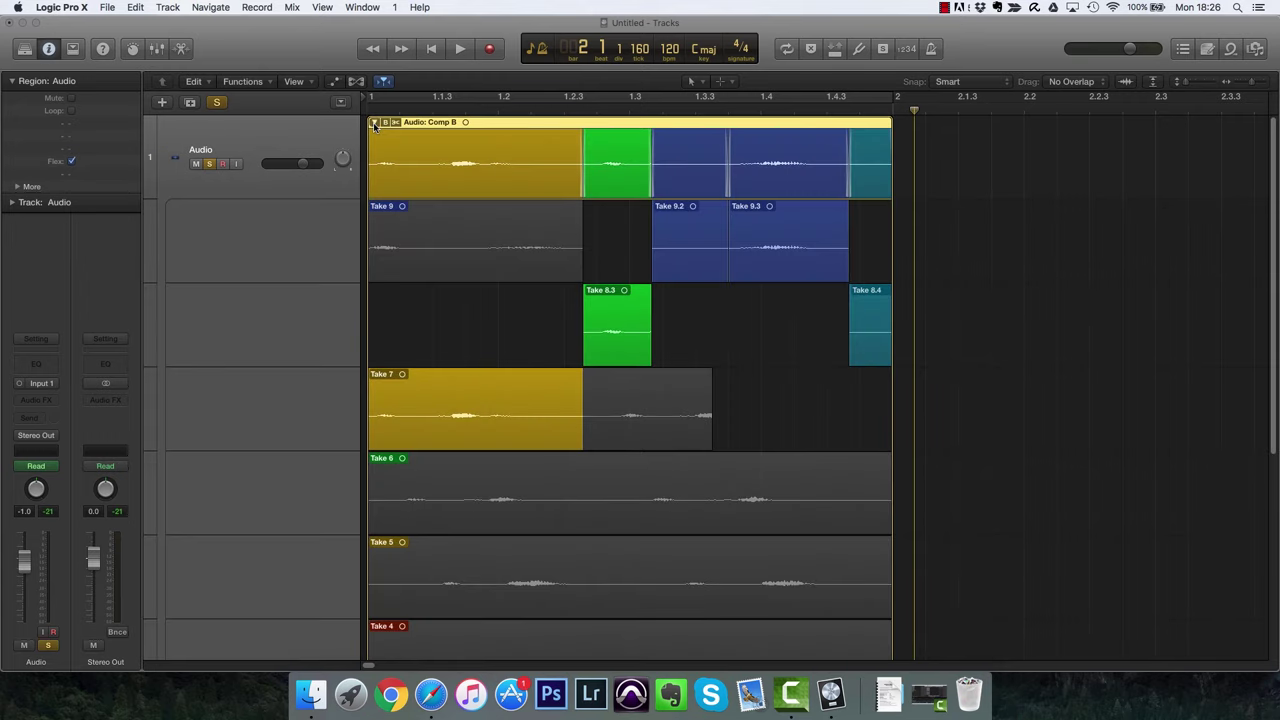
Flatten Comp B into separate regions on its track, and undo the flattening.
left_click(385, 123)
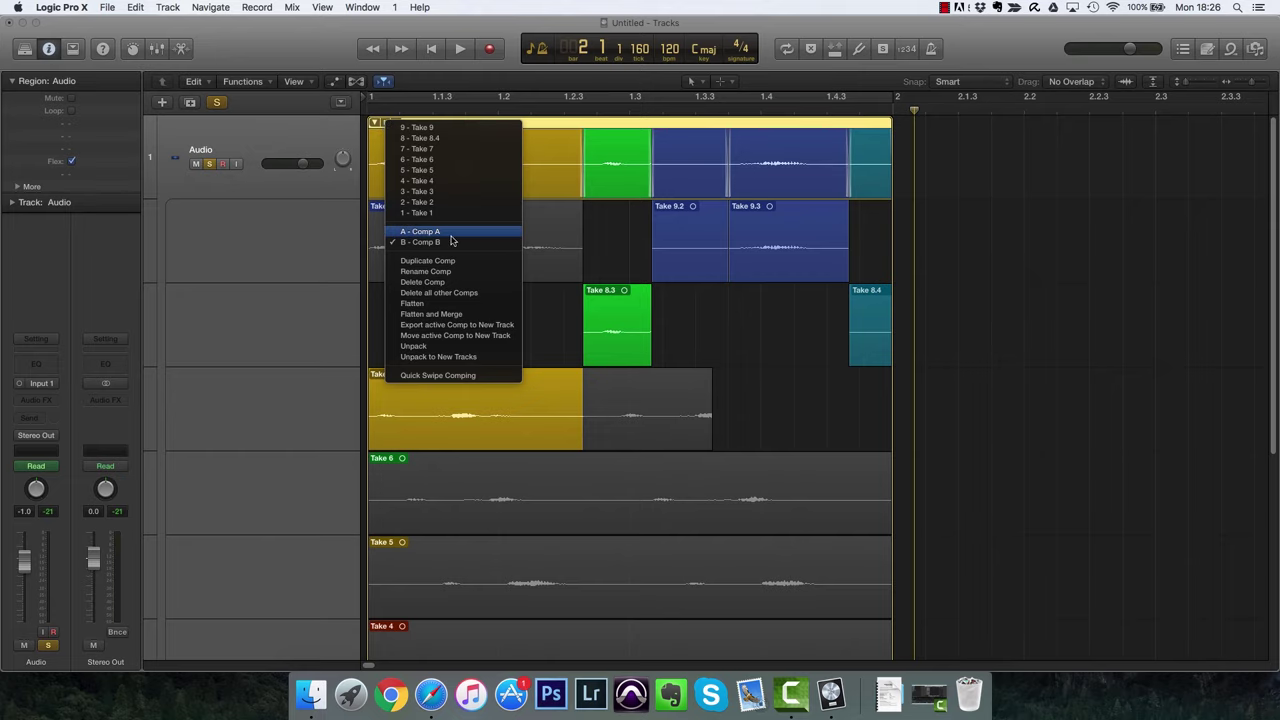
left_click(413, 303)
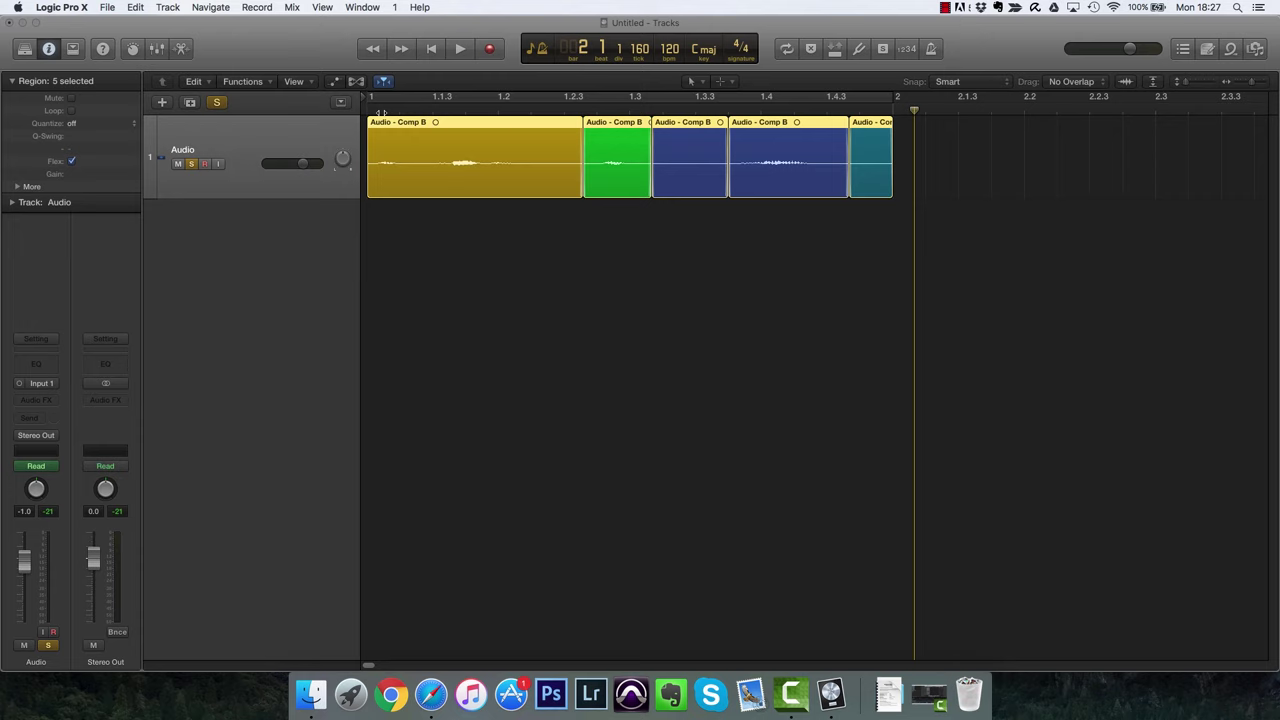
key("super+z")
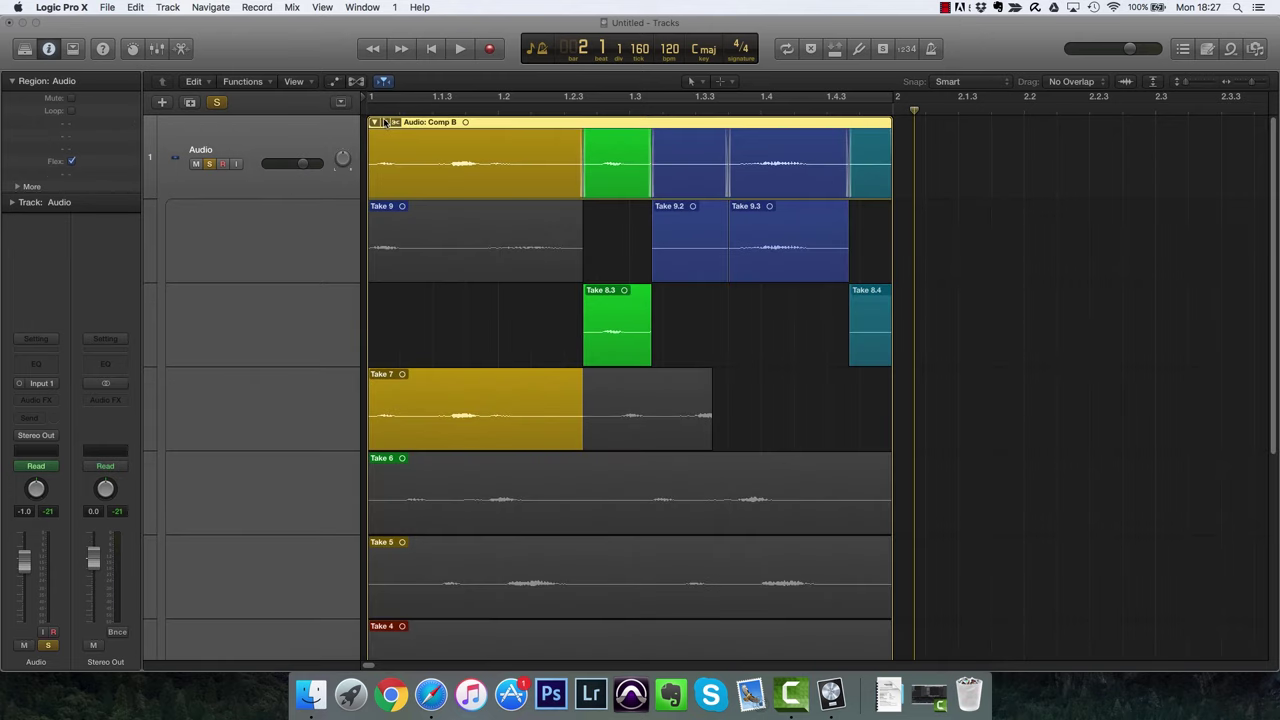
Flatten and merge Comp B into one audio region, check the full region, and undo the merge.
left_click(386, 122)
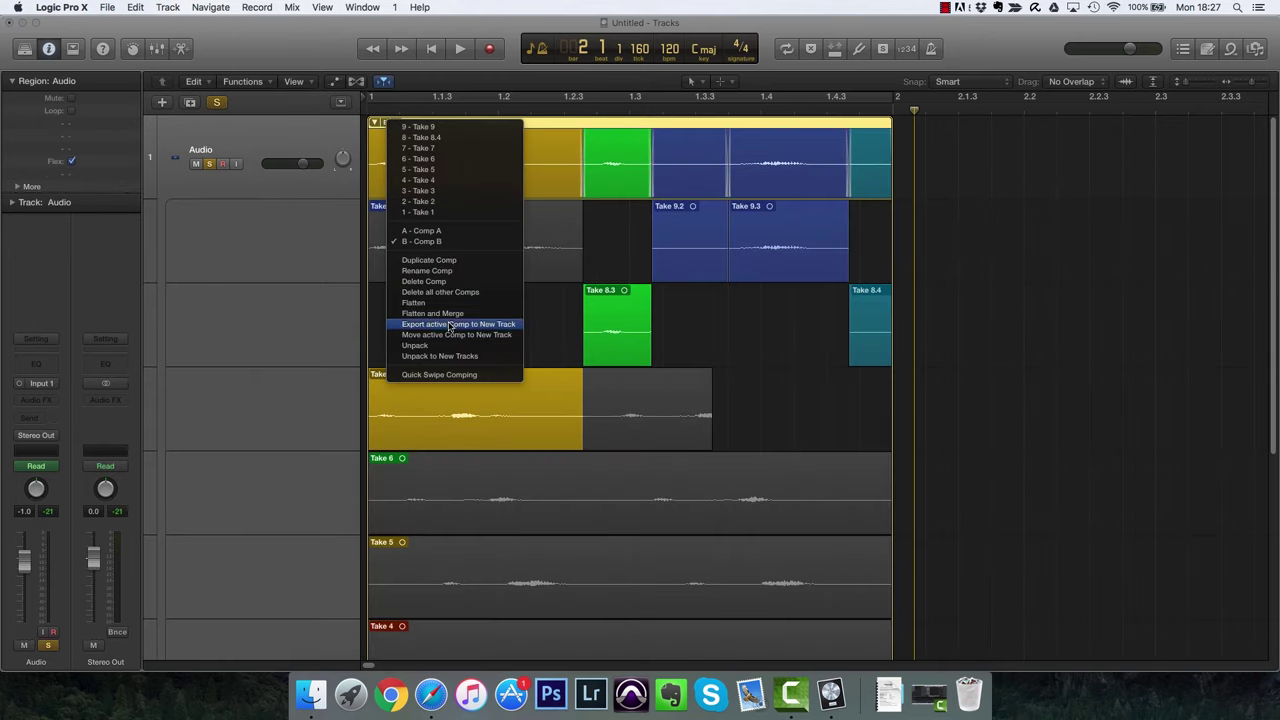
left_click(433, 313)
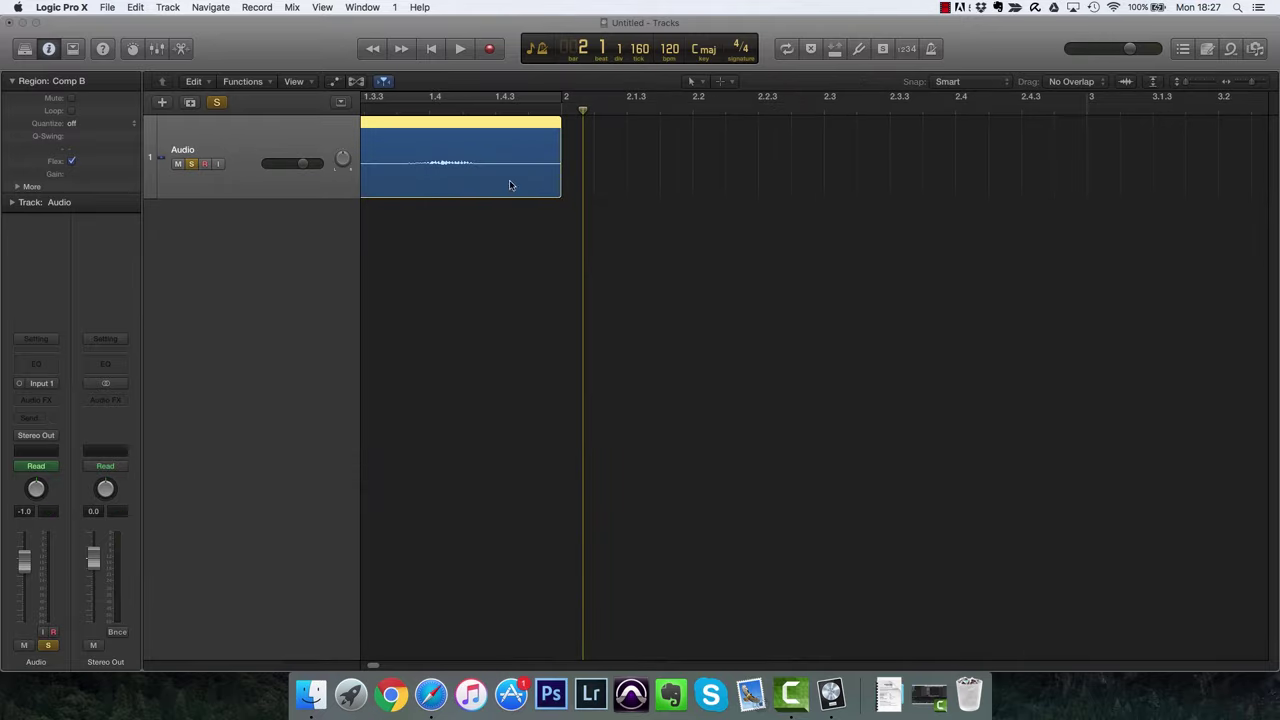
key("z")
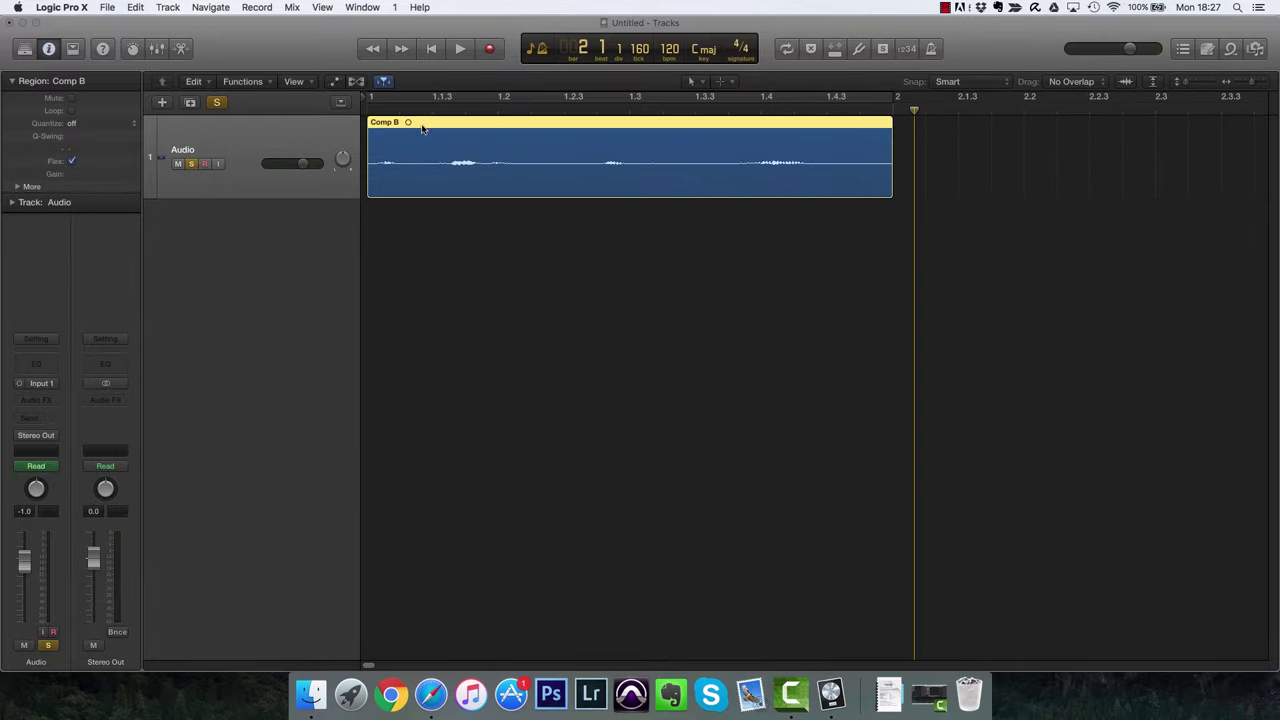
key("super+z")
Unpack the take folder to new tracks, look through the individual take tracks, and undo the unpacking.
left_click(386, 123)
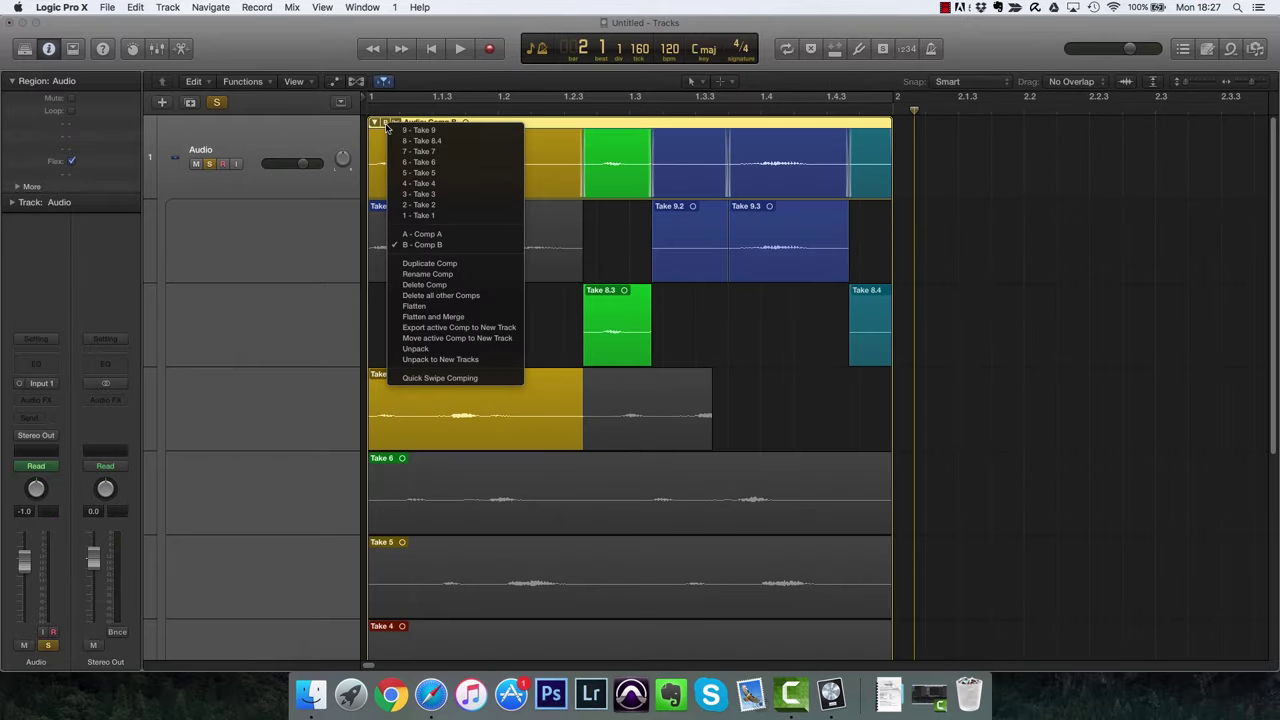
left_click(457, 360)
scroll(531, 300, "down", 5)
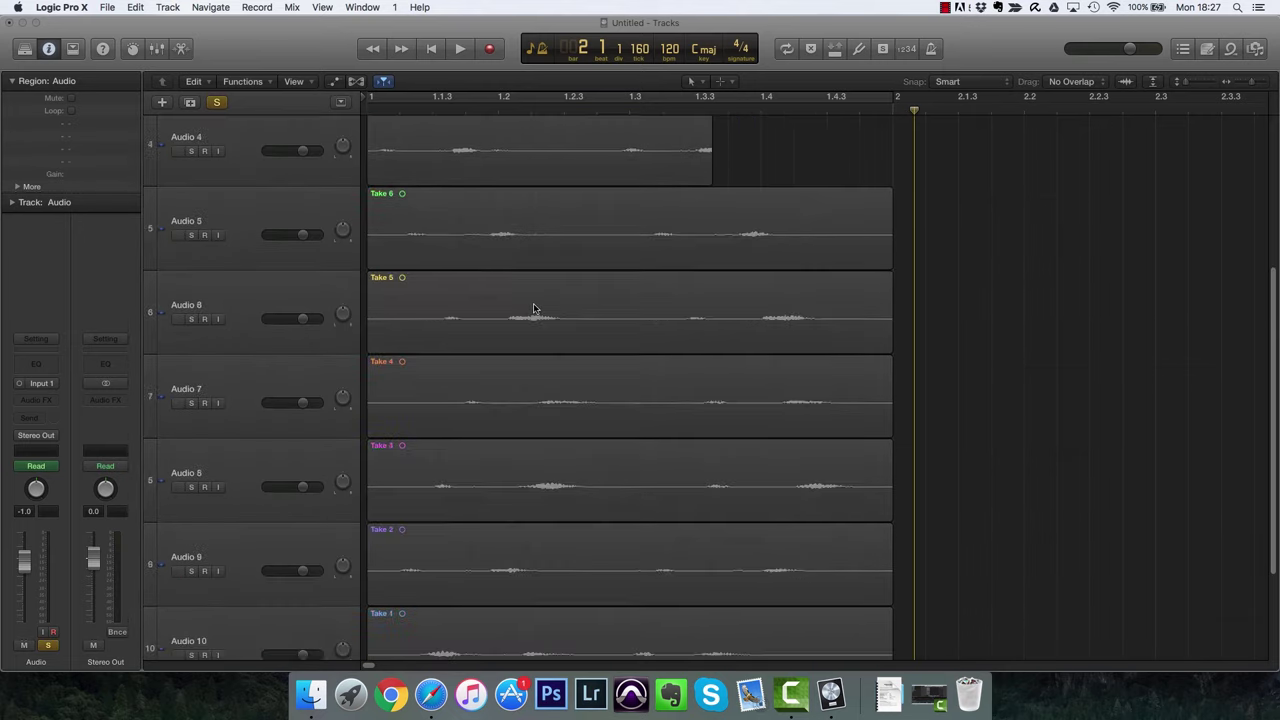
scroll(540, 297, "up", 5)
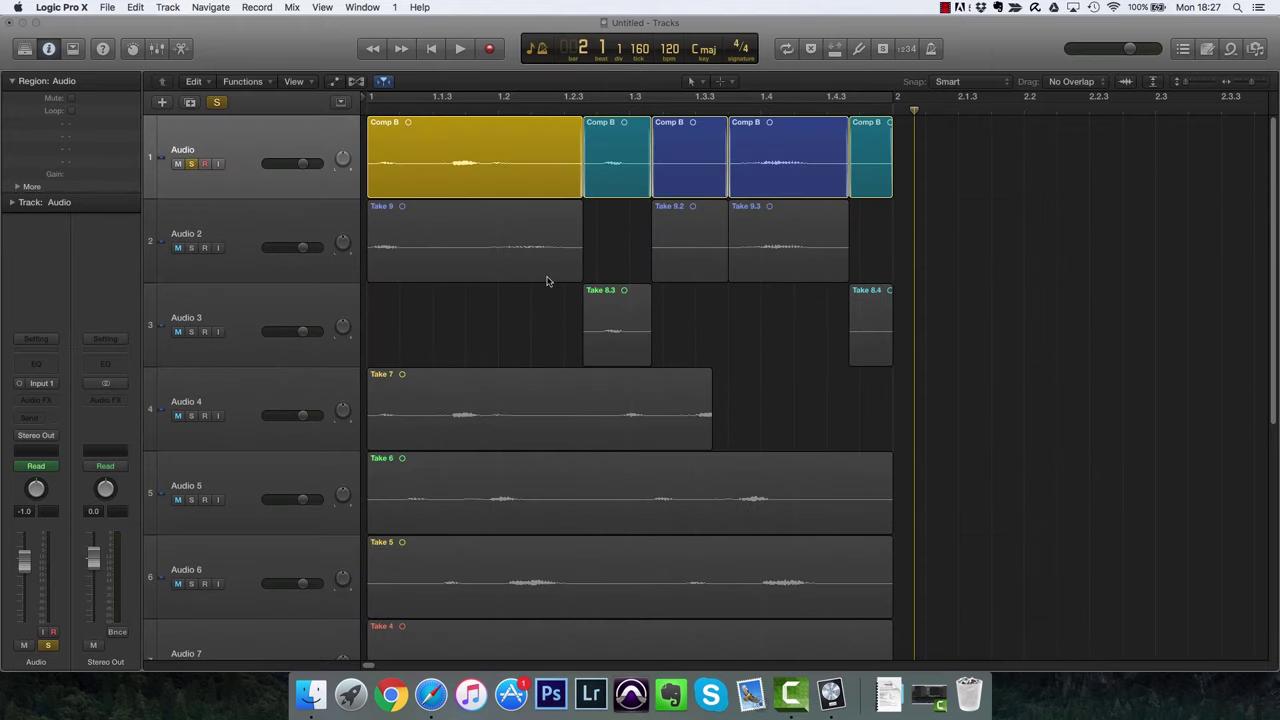
key("super+z")
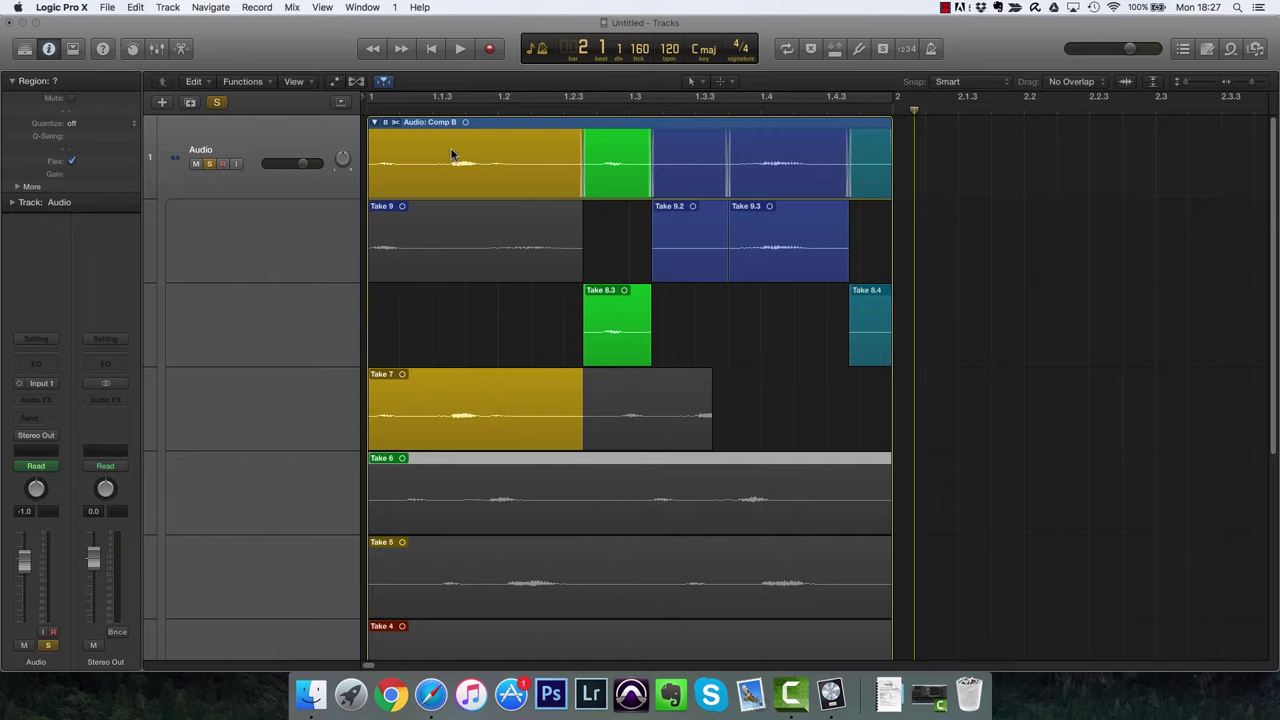
Assign the middle of Comp B, from about 1.2.3 to 1.4, to Take 6 and collapse the take folder.
left_click_drag(578, 483, 733, 494)
left_click_drag(777, 497, 777, 497)
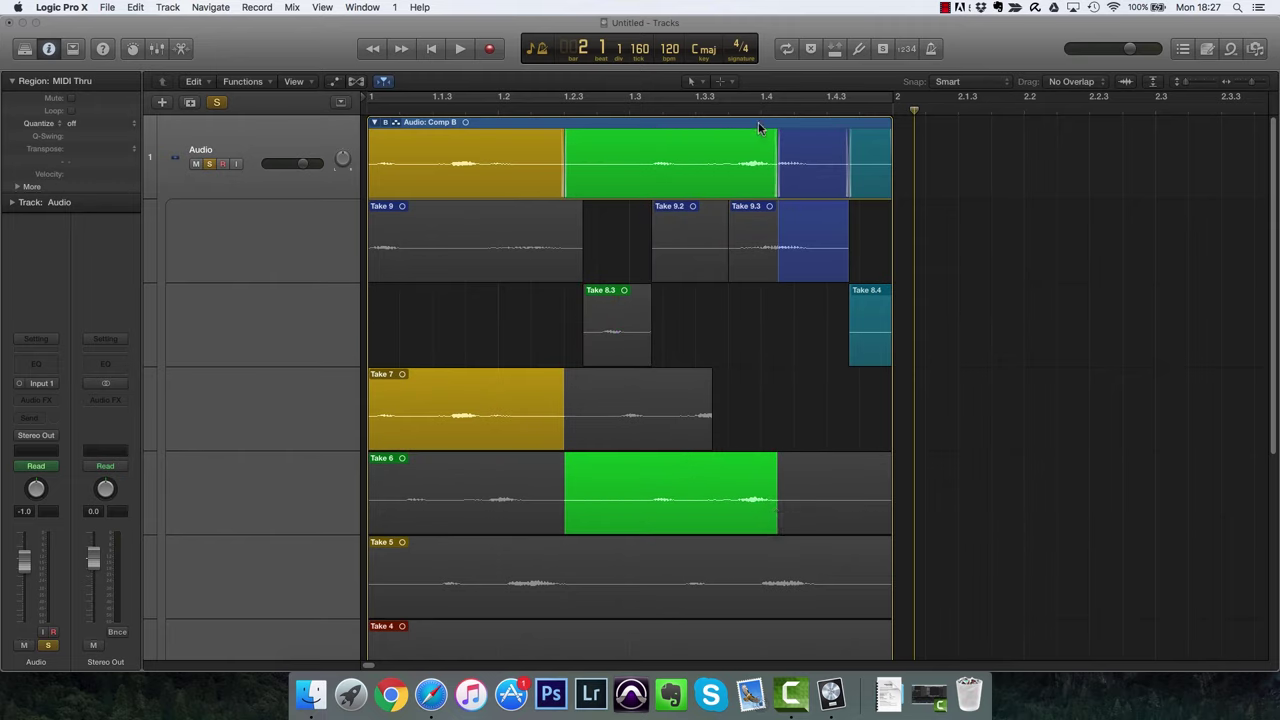
left_click(374, 123)
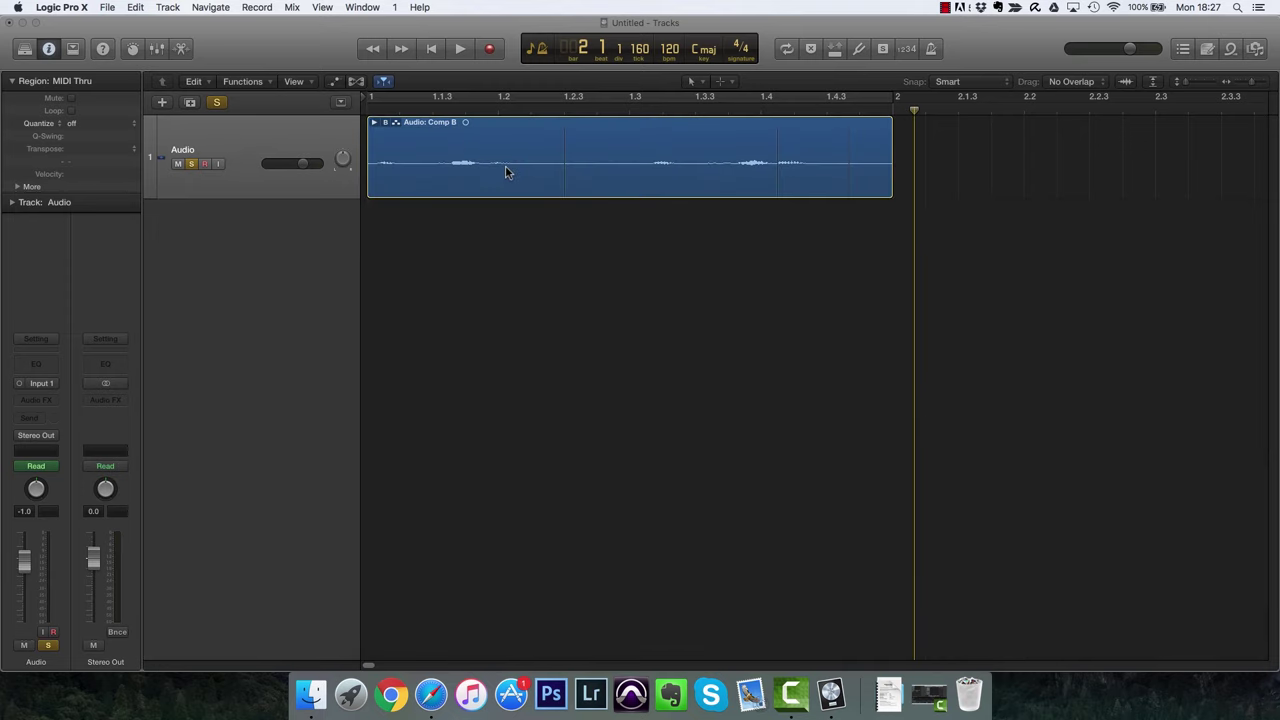
Examine the crossfade at the border between the Take 7 and Take 6 sections of Comp B up close.
key("z")
left_click(375, 124)
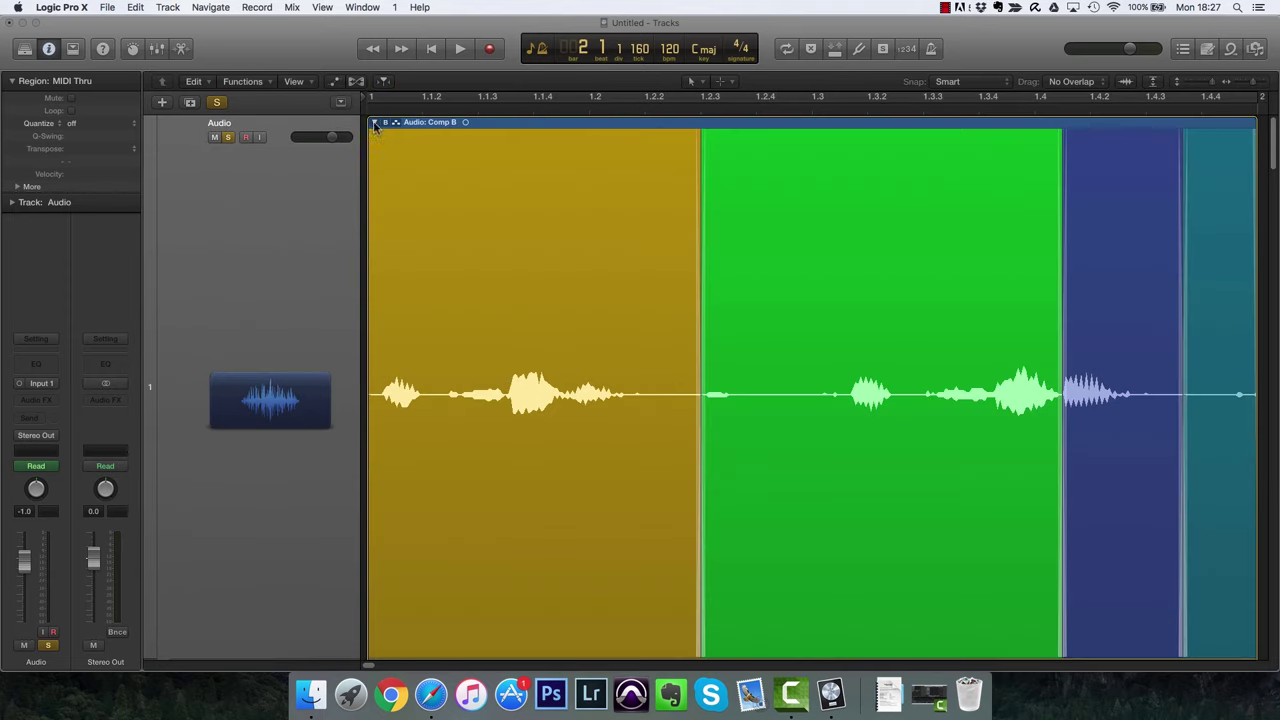
left_click(696, 111)
key("super+Right")
key("super+Right")
key("super+Right")
key("super+Right")
key("super+Right")
key("super+Right")
key("super+Right")
key("super+Right")
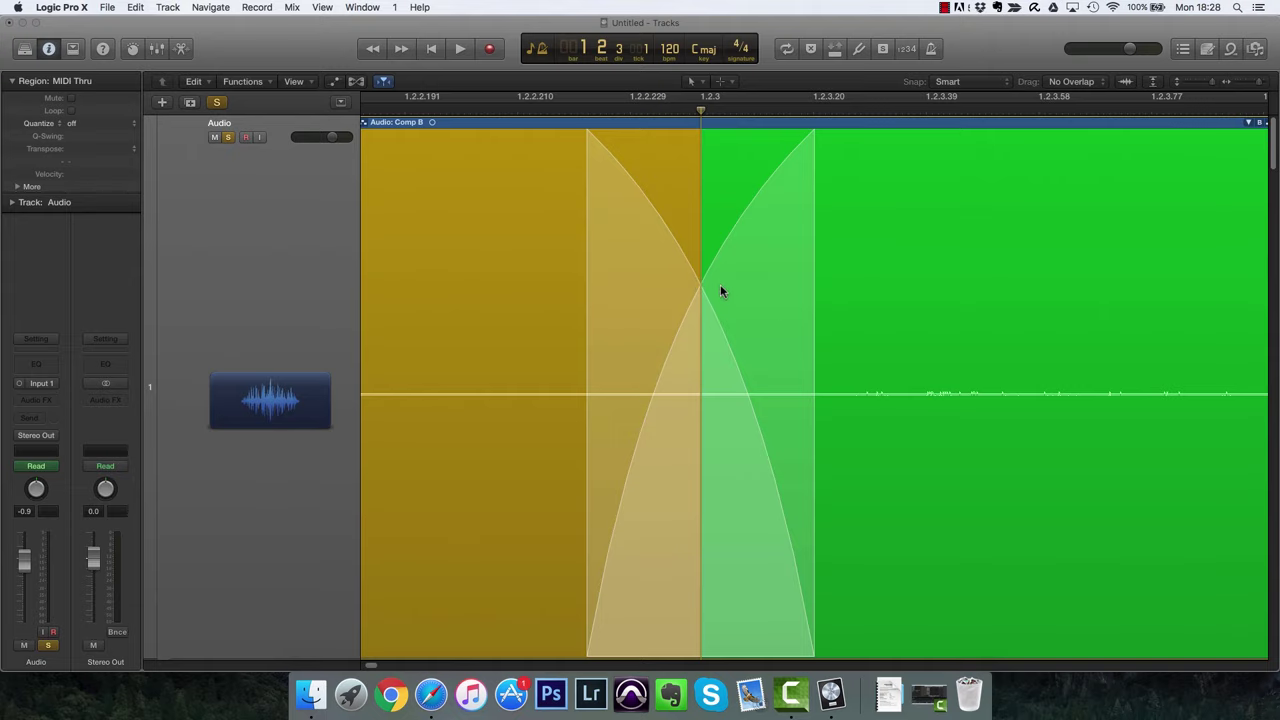
key("super+Left")
key("super+Left")
key("super+Left")
key("super+Left")
key("super+Left")
key("super+Left")
key("super+Left")
key("super+Left")
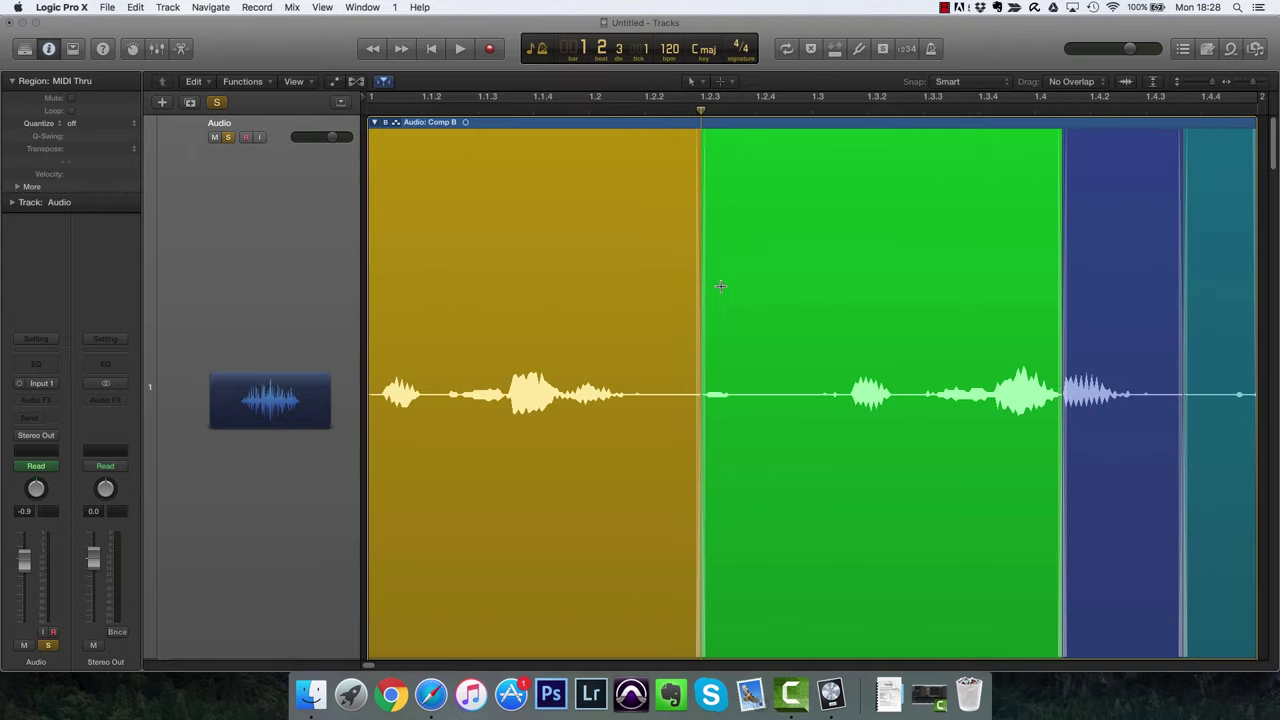
key("super+Left")
key("super+Left")
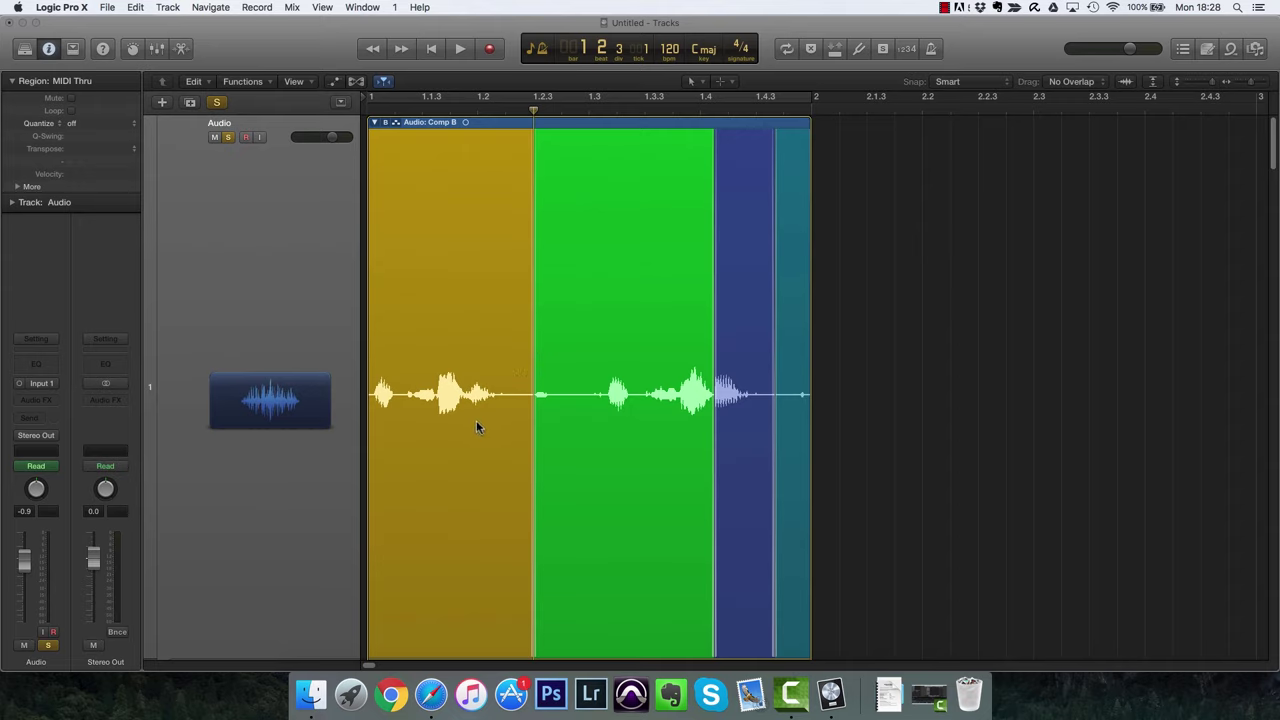
Unpack the take folder to new tracks and move Take 9.2 earlier so that it adjoins the end of Take 9.
left_click(377, 124)
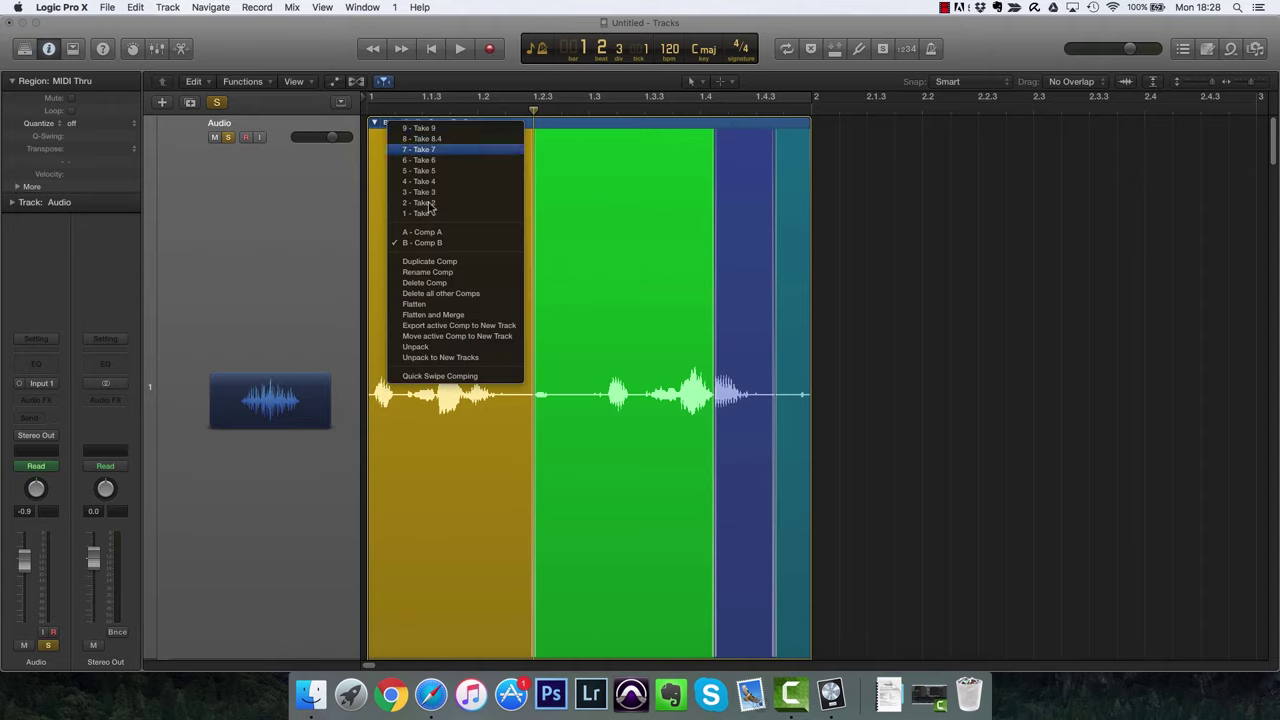
left_click(463, 358)
left_click_drag(648, 456, 551, 540)
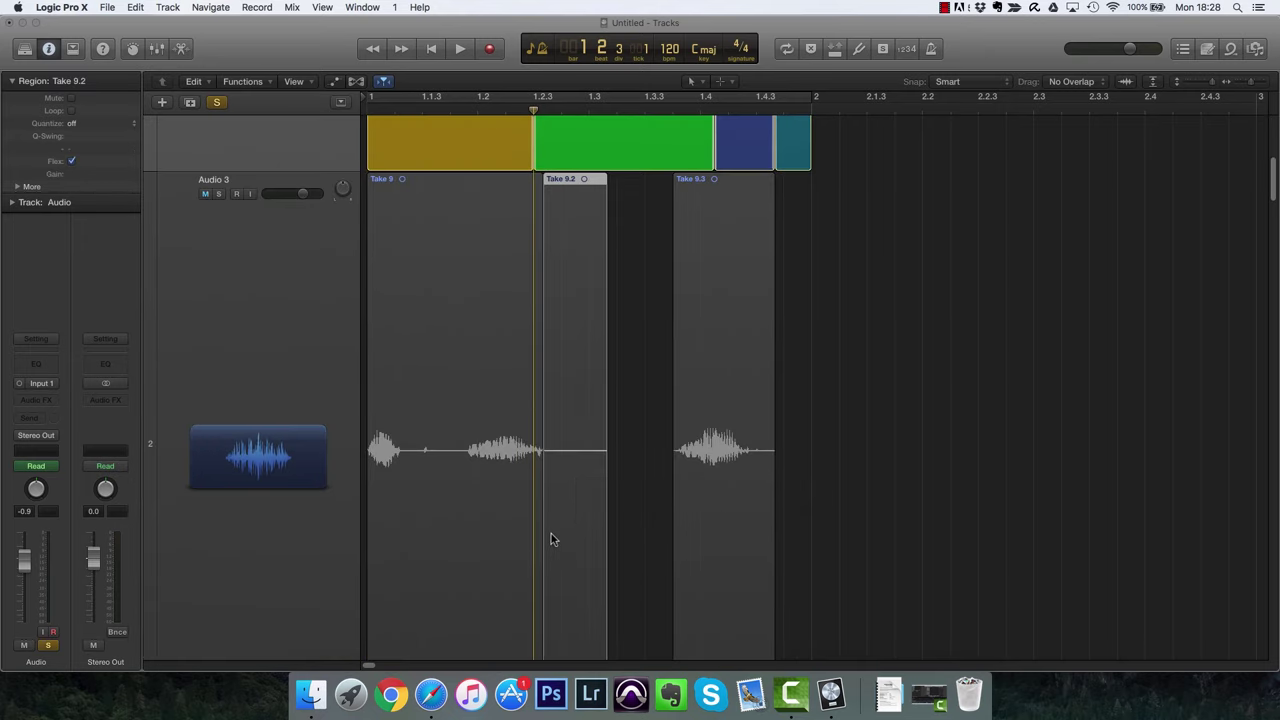
Turn off solo and draw a crossfade over the border between Take 9 and Take 9.2 with the Fade tool.
key("super+a")
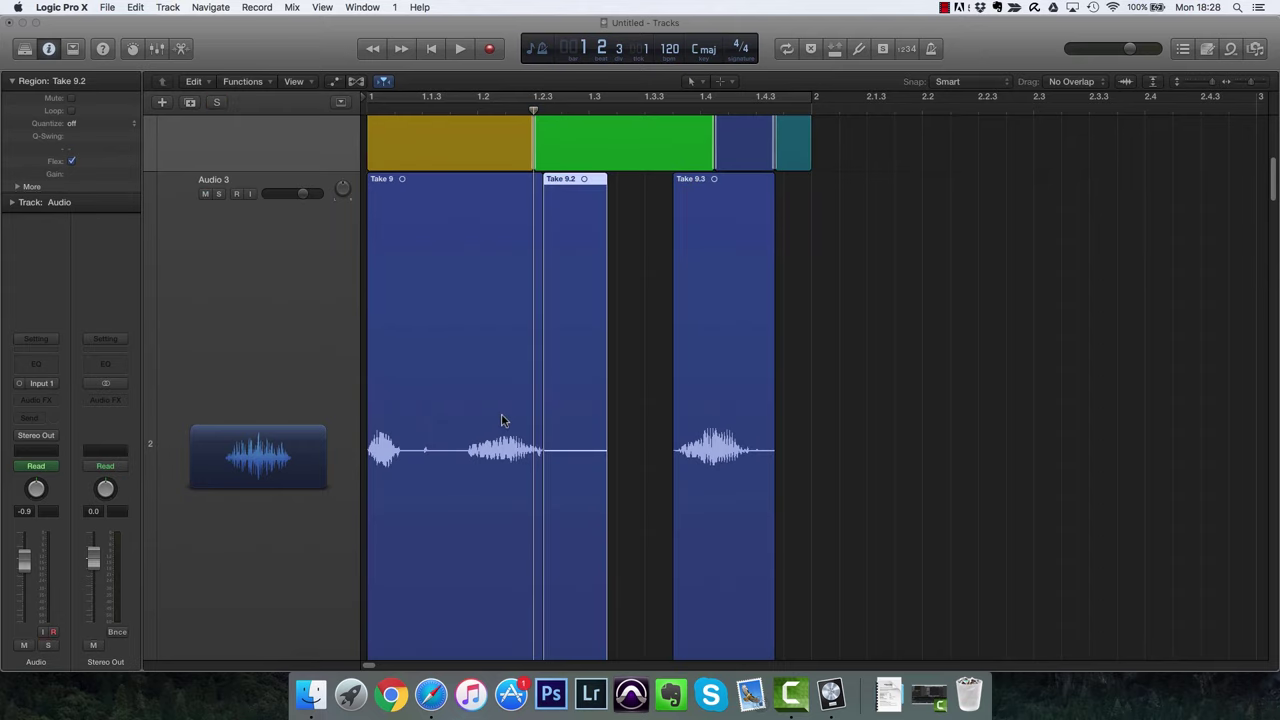
key("t")
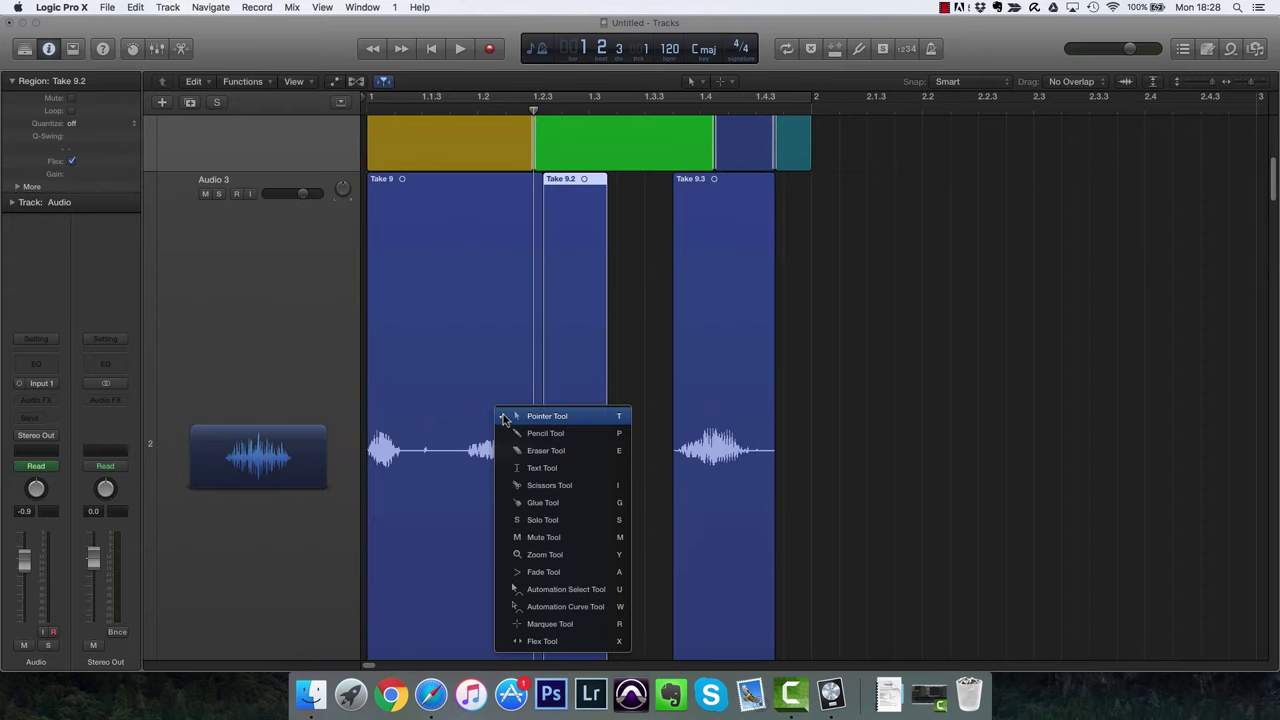
key("a")
scroll(540, 529, "up", 5)
left_click_drag(528, 529, 560, 545)
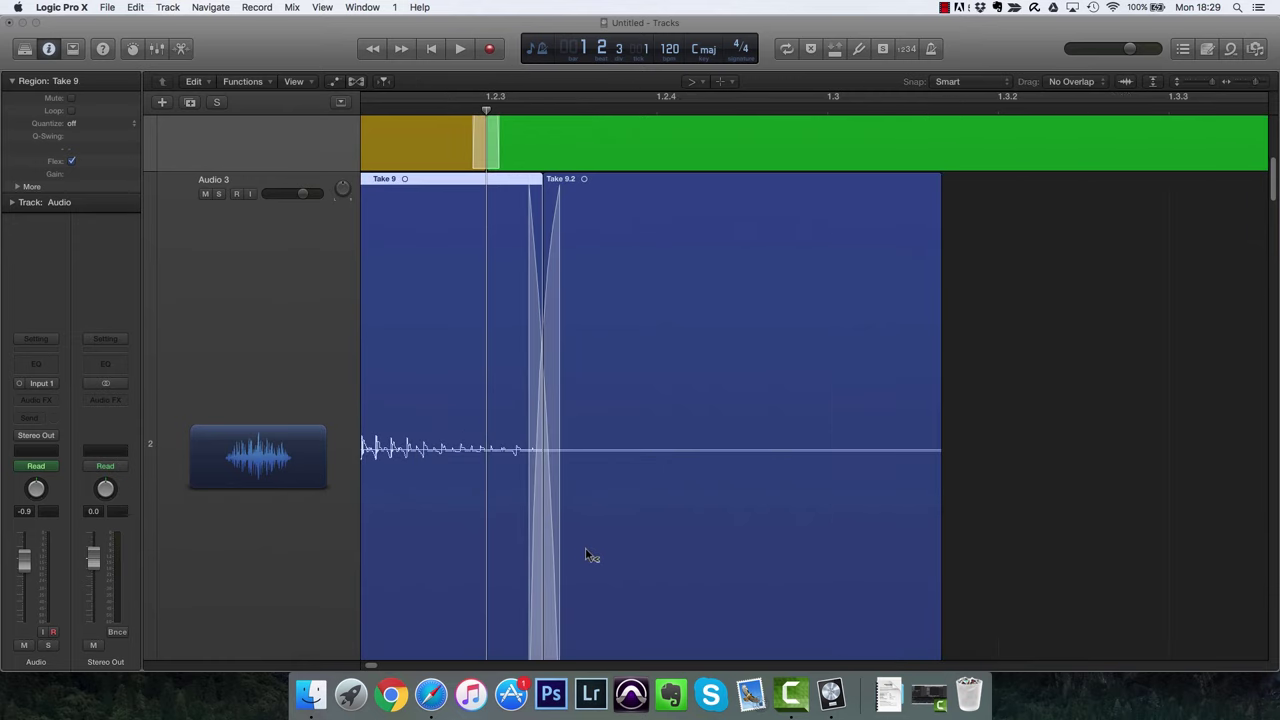
Remove the crossfade between Take 9 and Take 9.2.
scroll(648, 300, "down", 2)
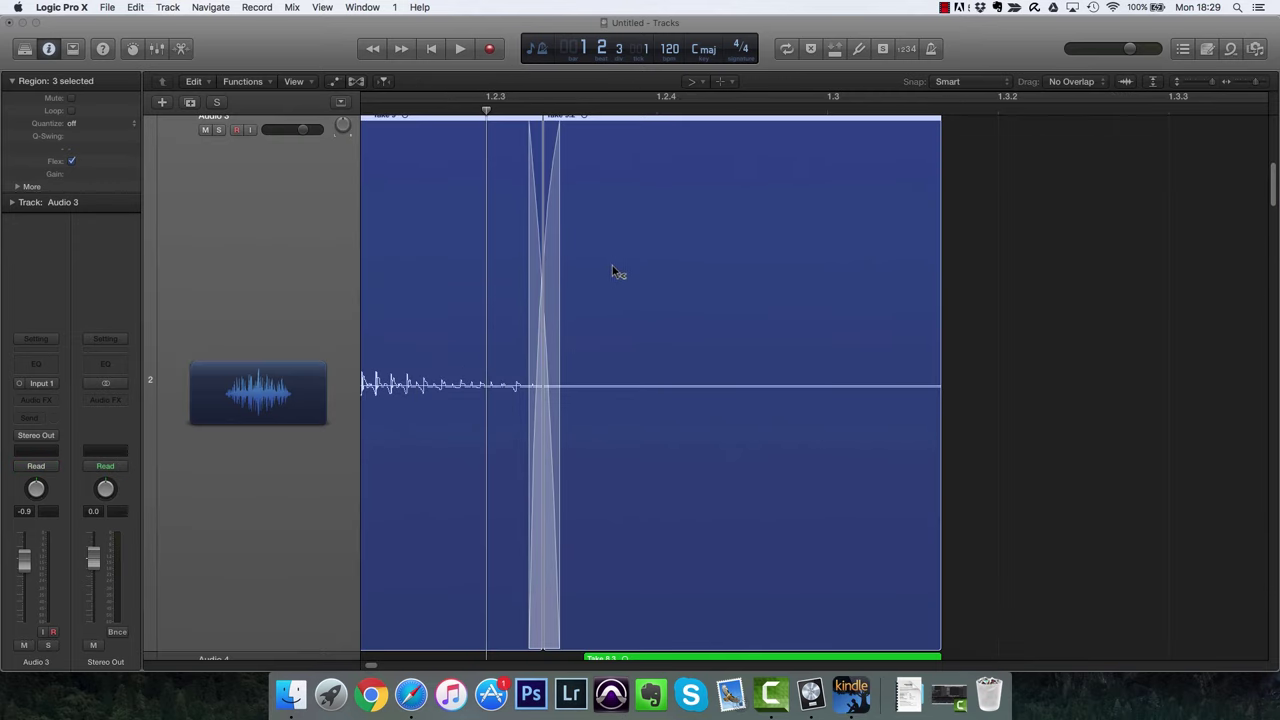
left_click(550, 250, "alt")
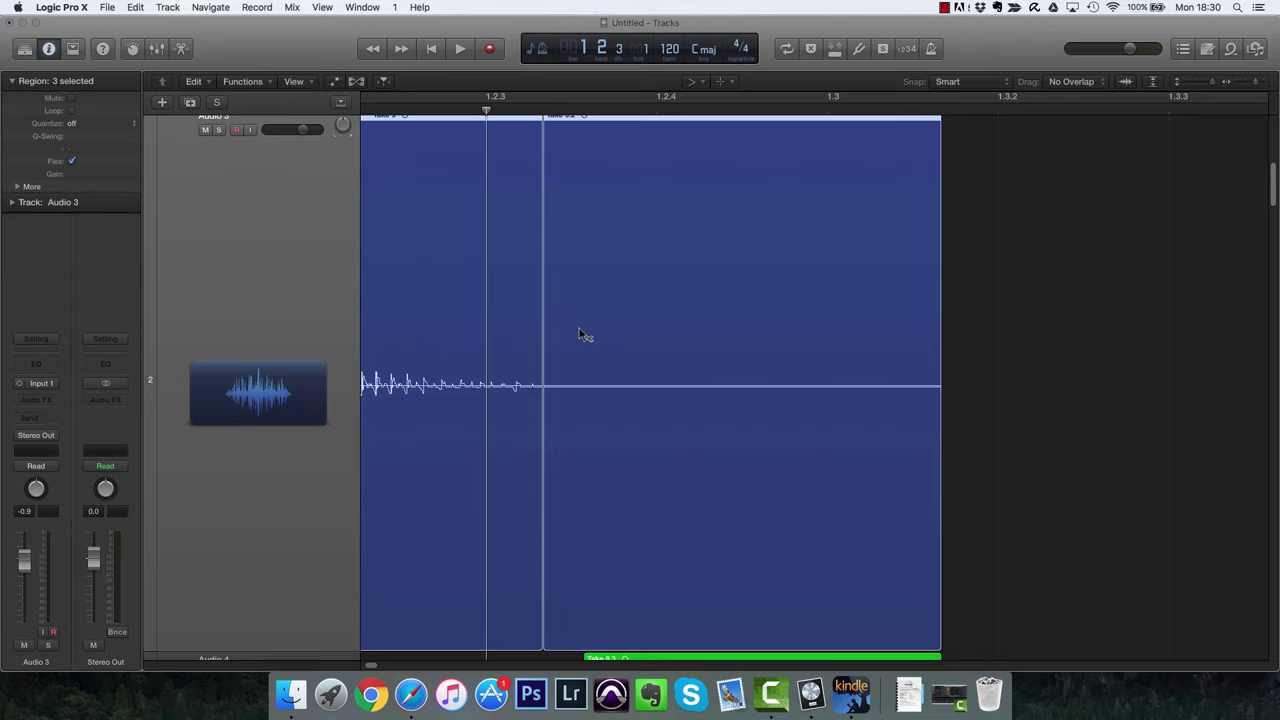
left_click(571, 277)
Give Take 8.3 a fade-in of 50 and a fade-out of 50, and raise the fade-out to 57.
key("Down")
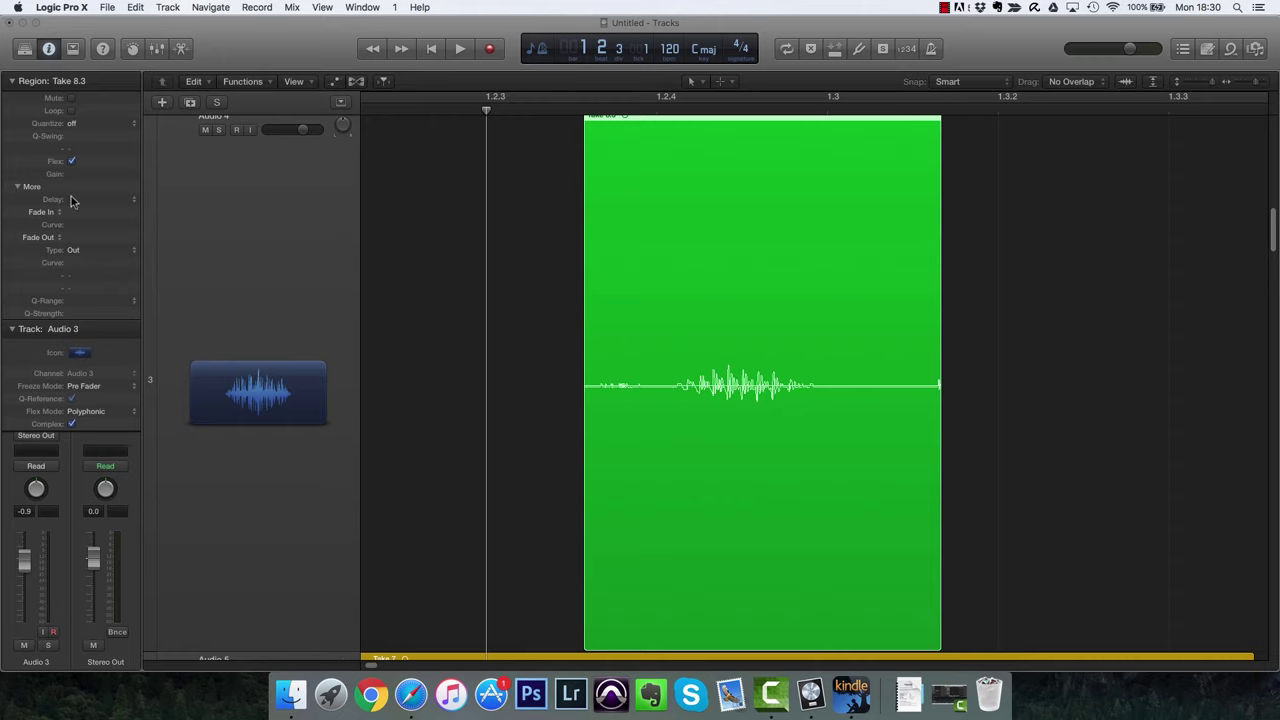
left_click(18, 187)
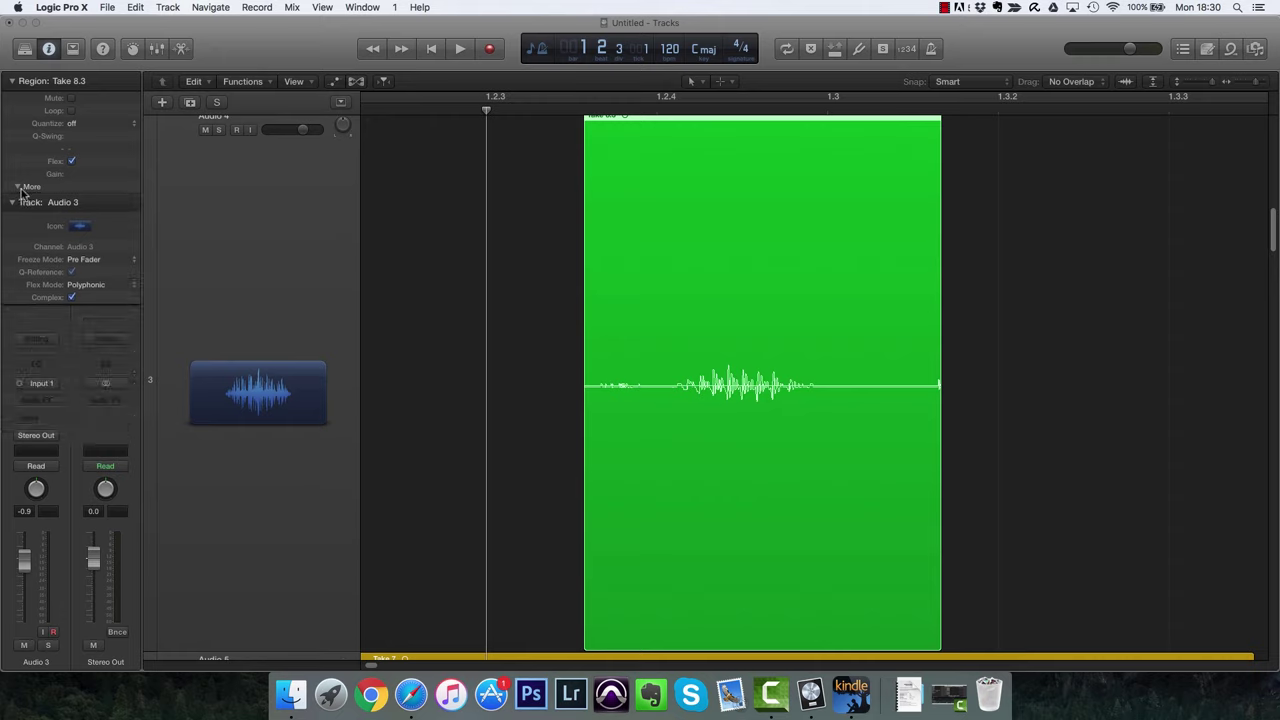
left_click(18, 187)
double_click(72, 237)
type("5")
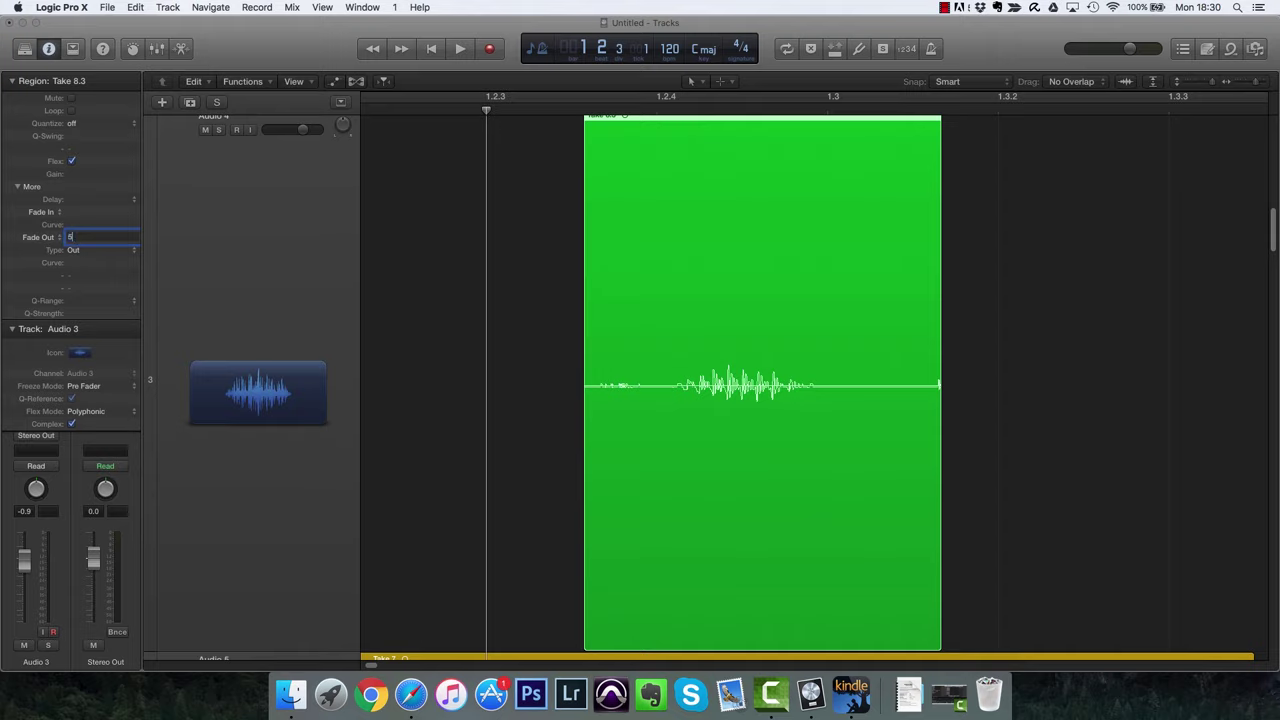
type("0")
key("Return")
double_click(72, 212)
key("Return")
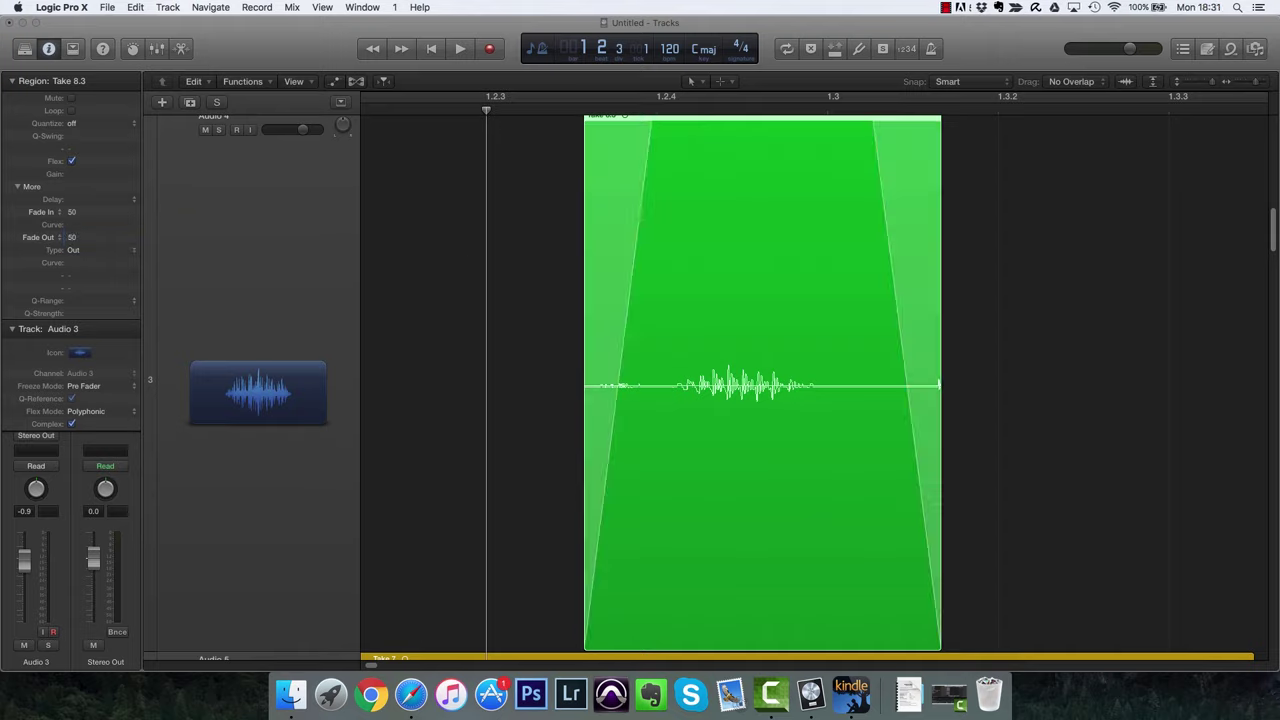
left_click_drag(72, 239, 72, 232)
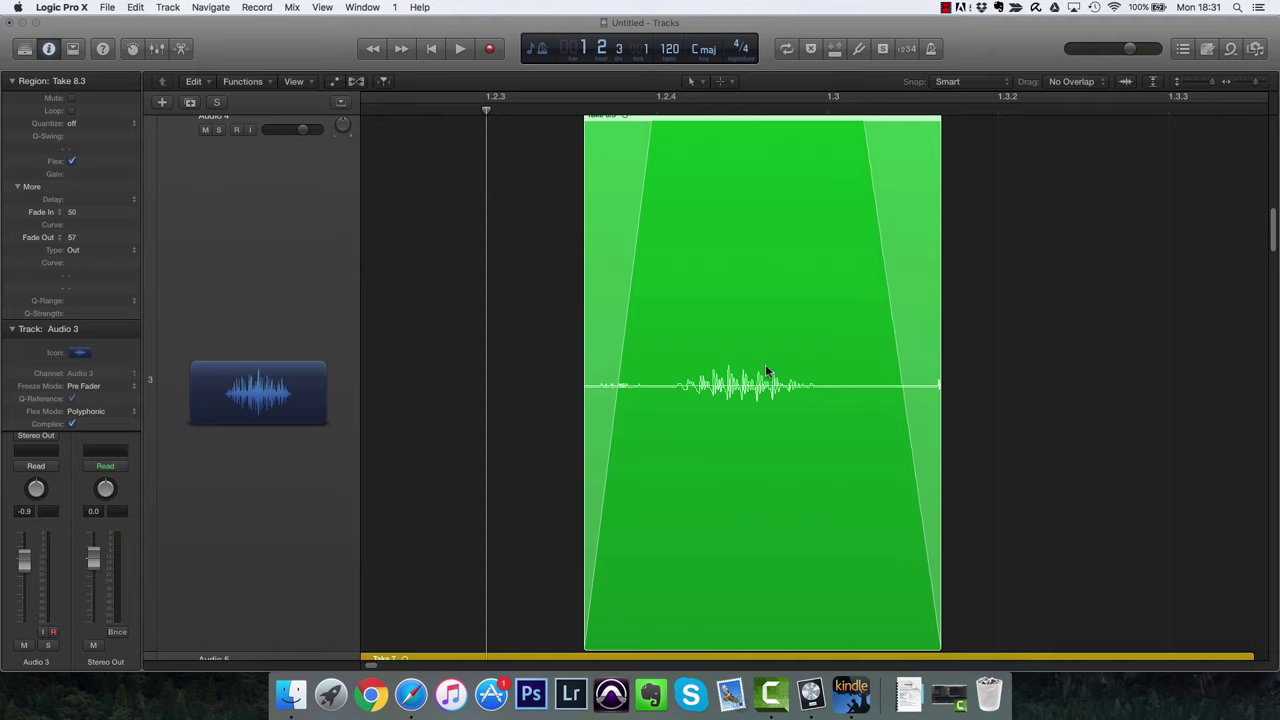
Split Take 8.3 in the middle of its waveform and move the second part slightly earlier over the first.
key("t")
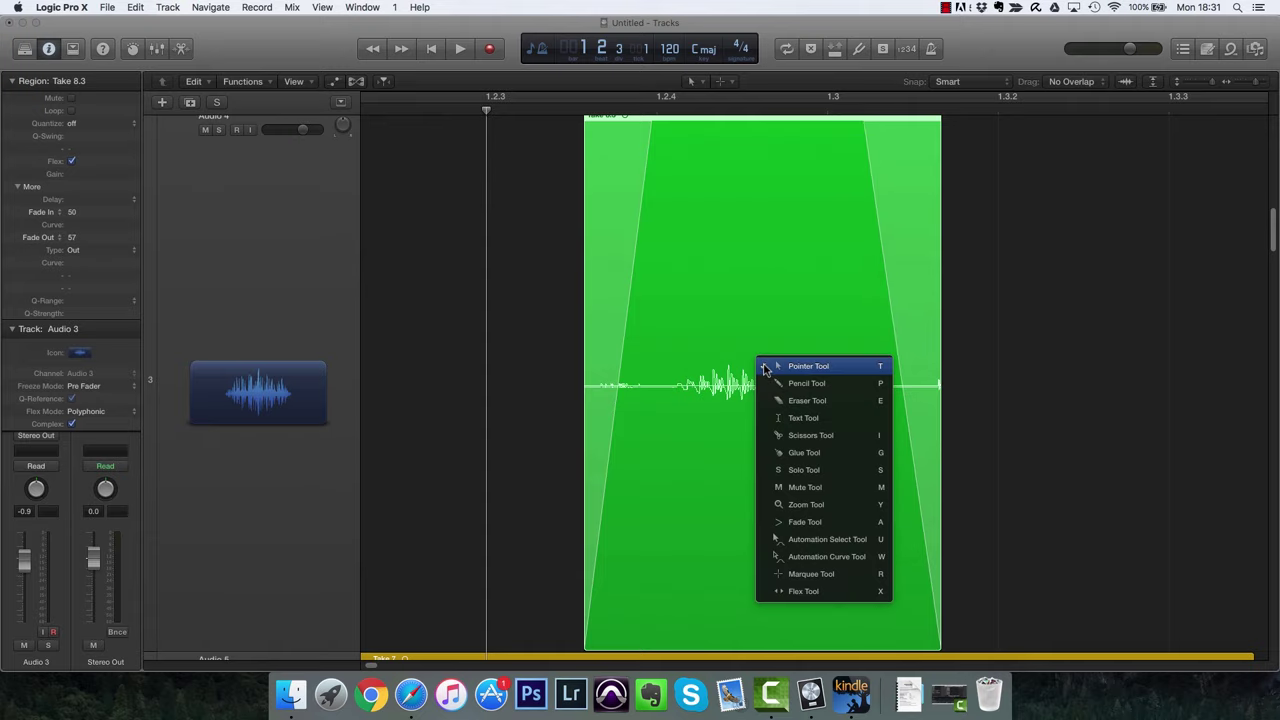
key("t")
key("t")
left_click(798, 437)
left_click(762, 375)
key("t")
key("t")
left_click_drag(794, 397, 778, 392)
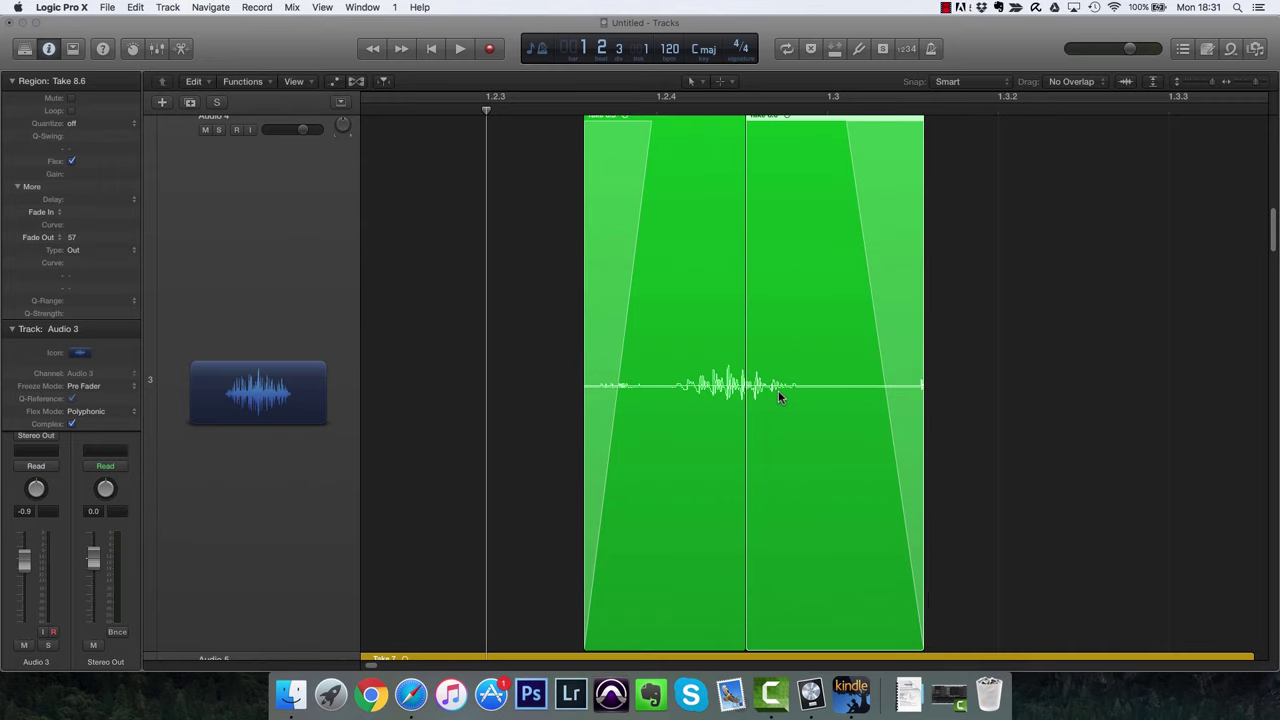
Draw a crossfade with a value of about 25 over the border between the two parts with the Fade tool.
key("t")
key("a")
left_click_drag(733, 519, 766, 508)
Switch Take 8.5's crossfade type to X (Crossfade), back to EqP (Equal Power Crossfade), and on to X S (S-Curved Crossfade).
left_click(829, 524)
scroll(925, 271, "right", 8)
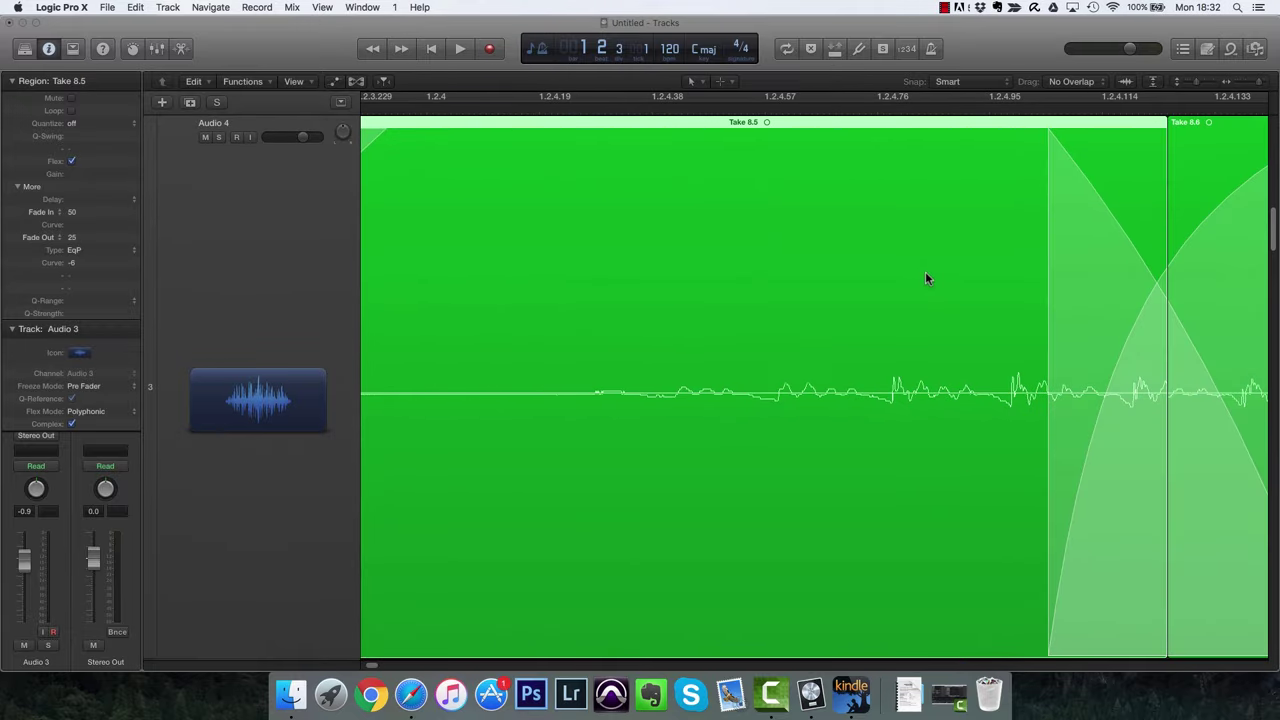
scroll(925, 278, "right", 4)
left_click(117, 252)
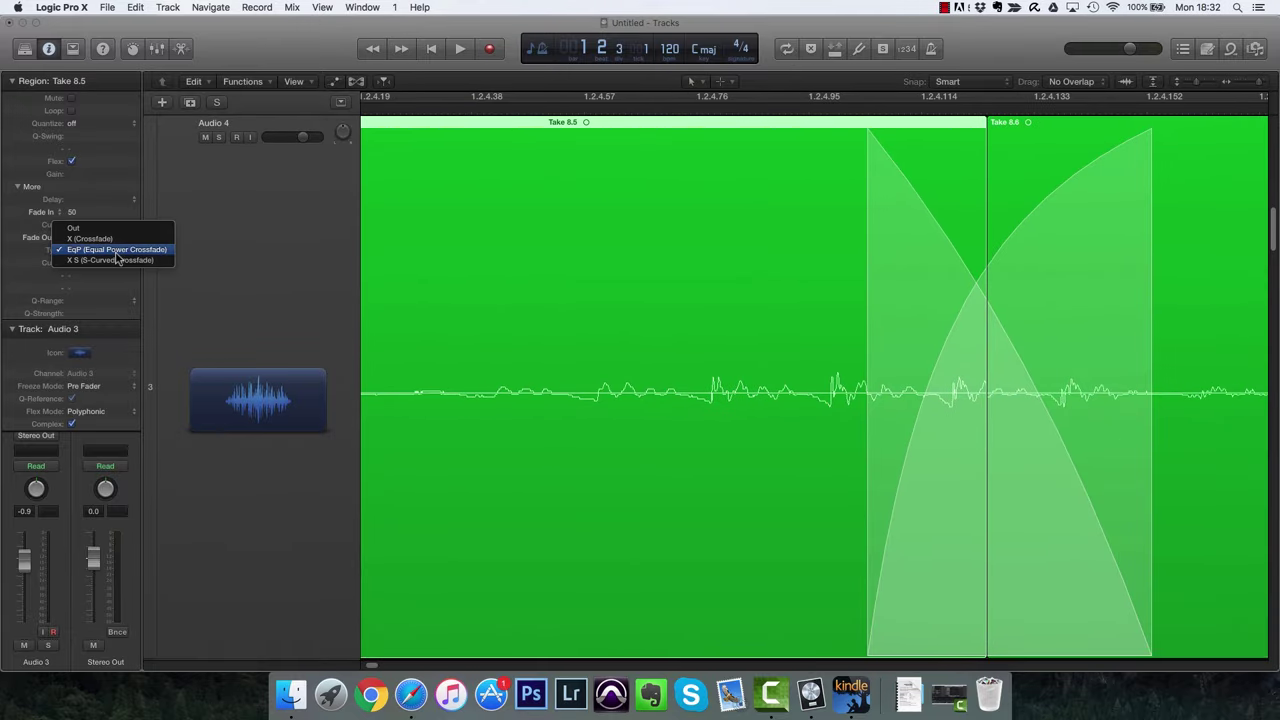
key("Up")
key("Return")
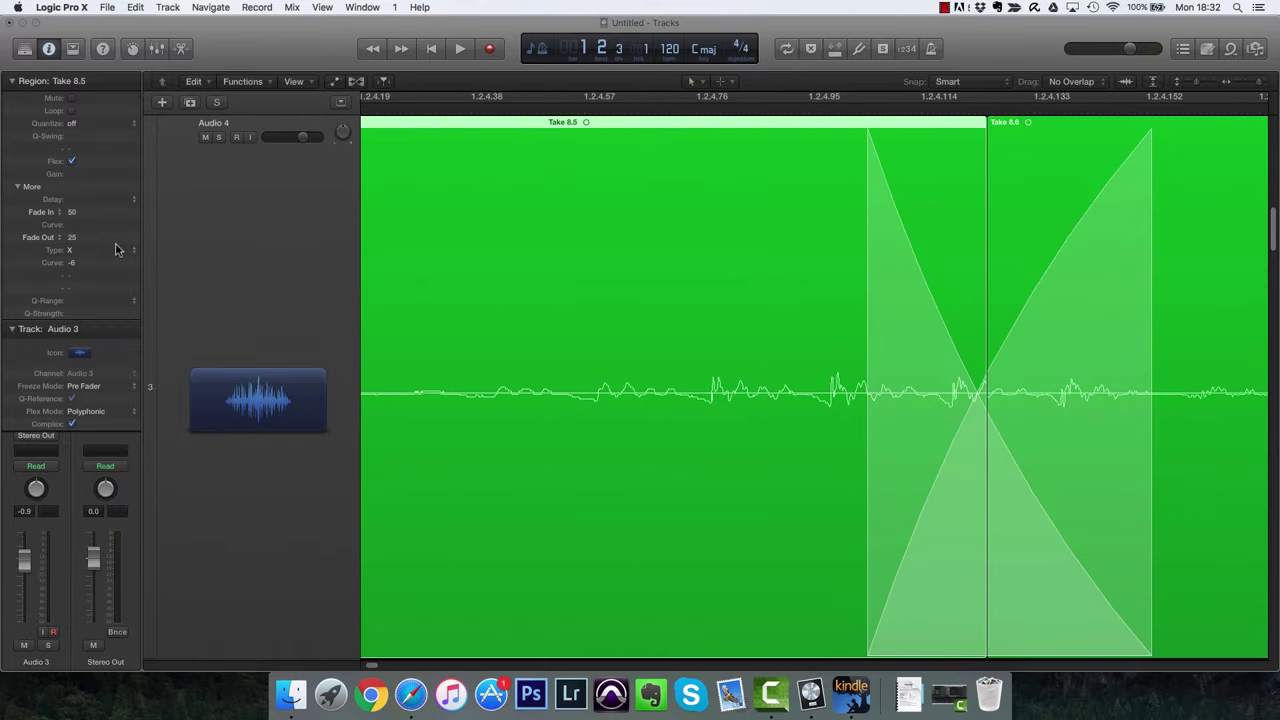
left_click(100, 257)
left_click(102, 260)
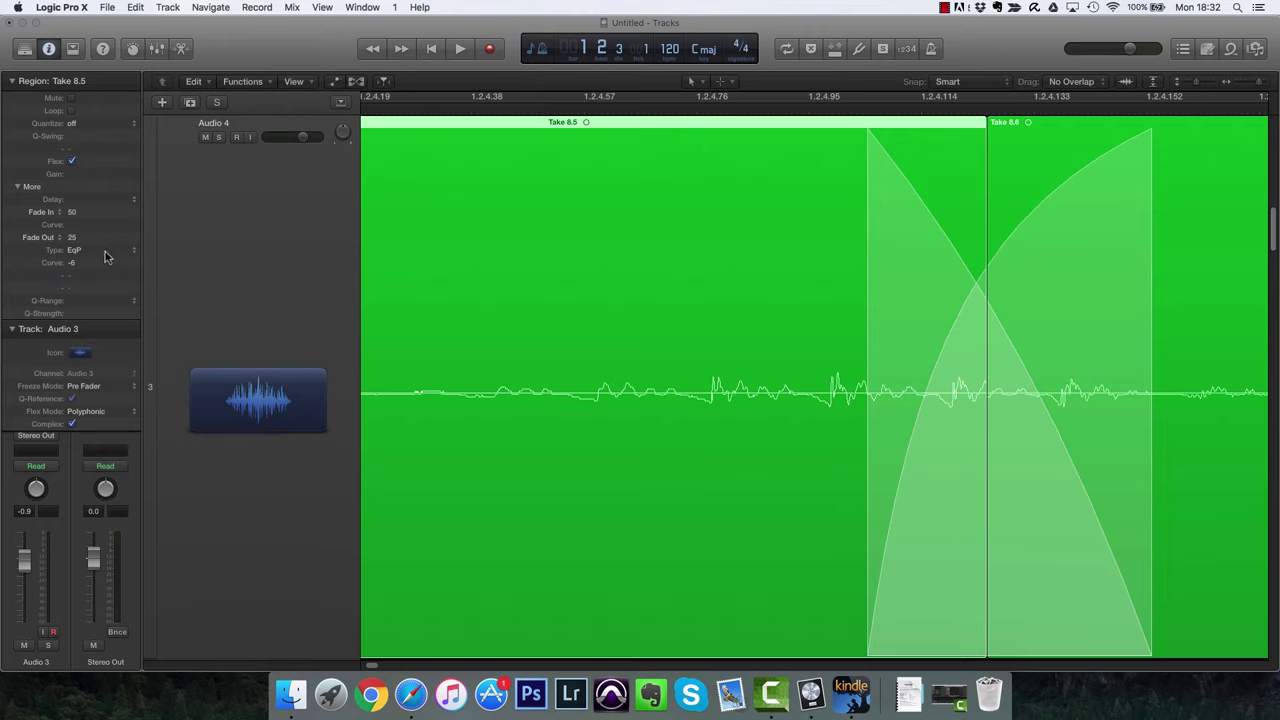
left_click(107, 257)
left_click(109, 260)
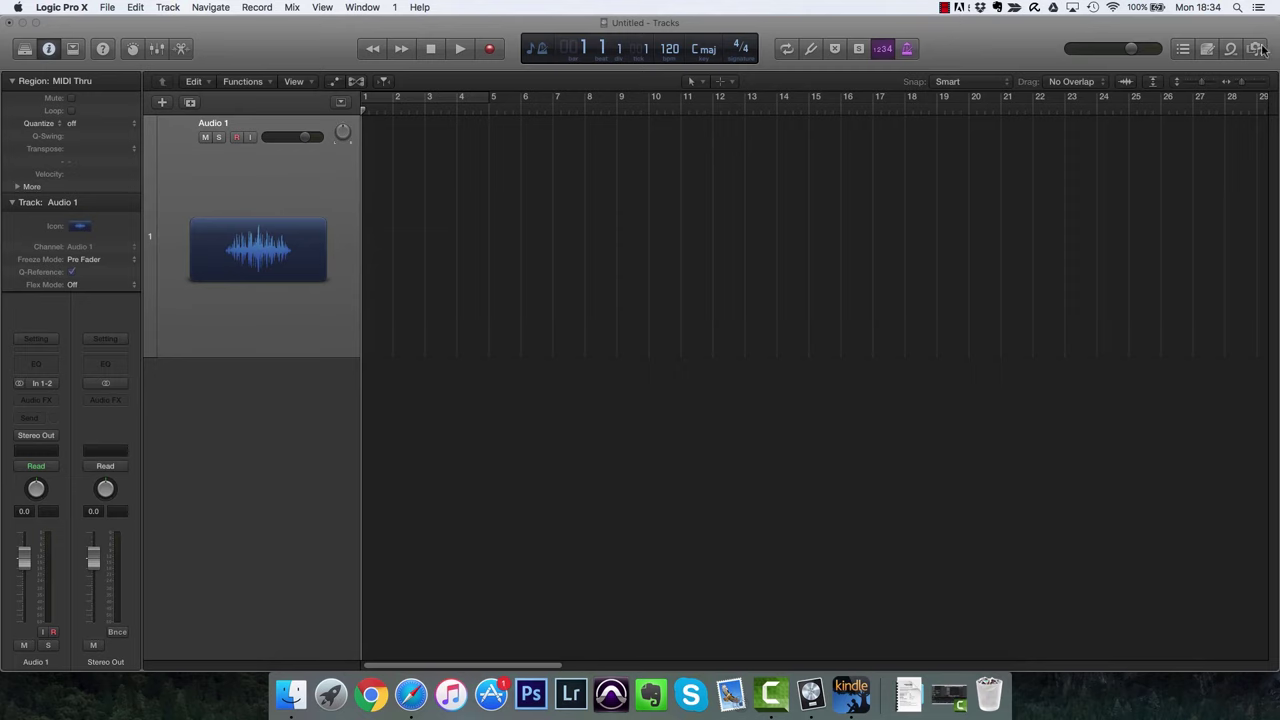
Locate Tainted.wav in the Logic folder of the All Files browser and audition it briefly.
left_click(1258, 49)
left_click(1137, 86)
left_click(1218, 86)
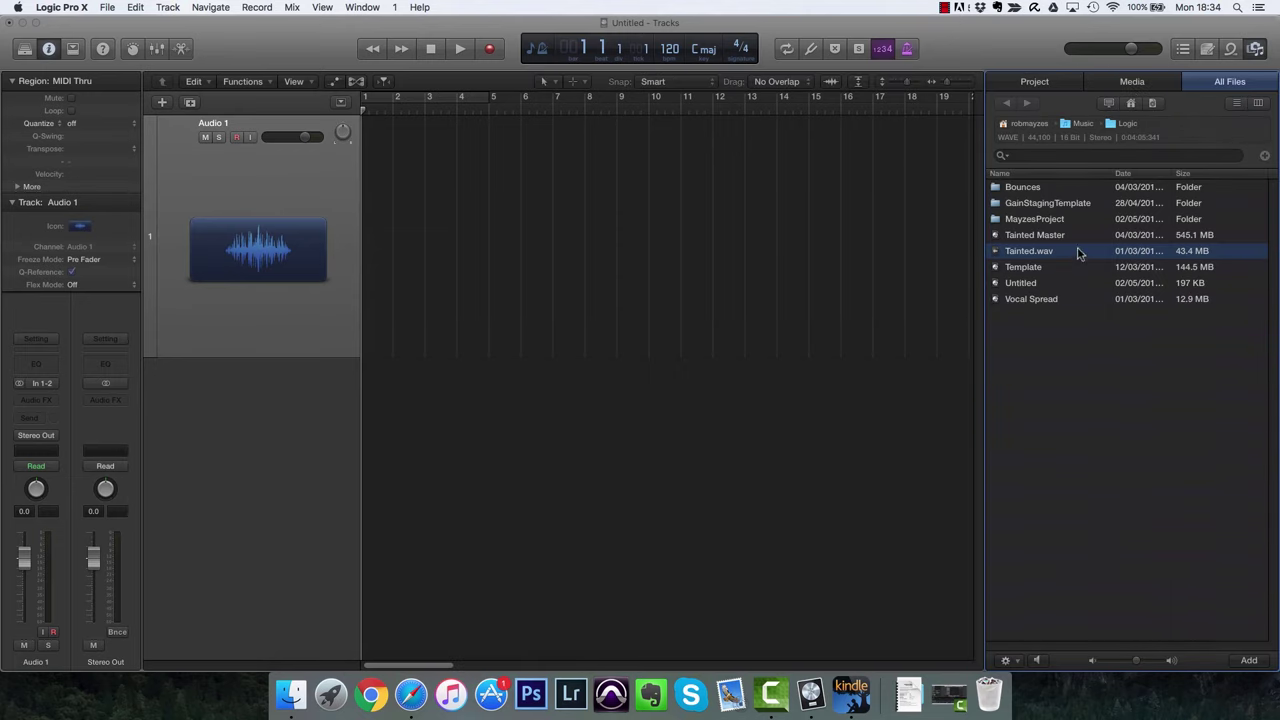
left_click(1038, 662)
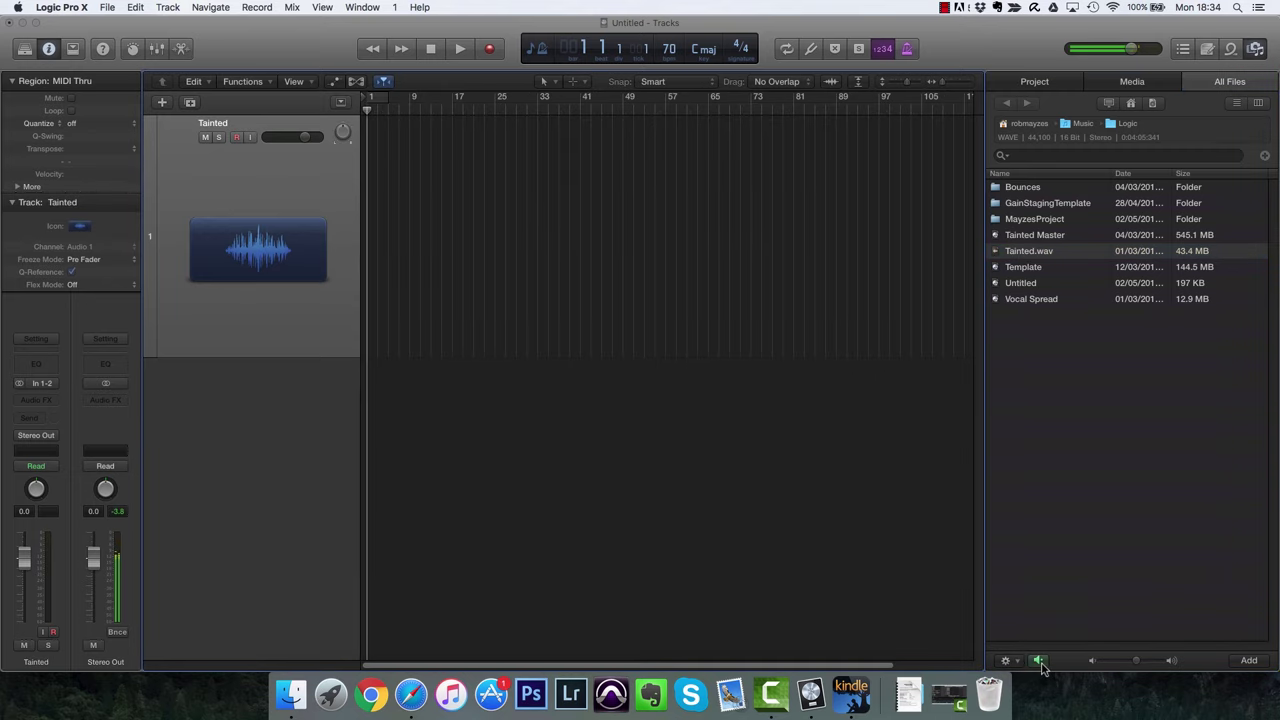
left_click(1039, 663)
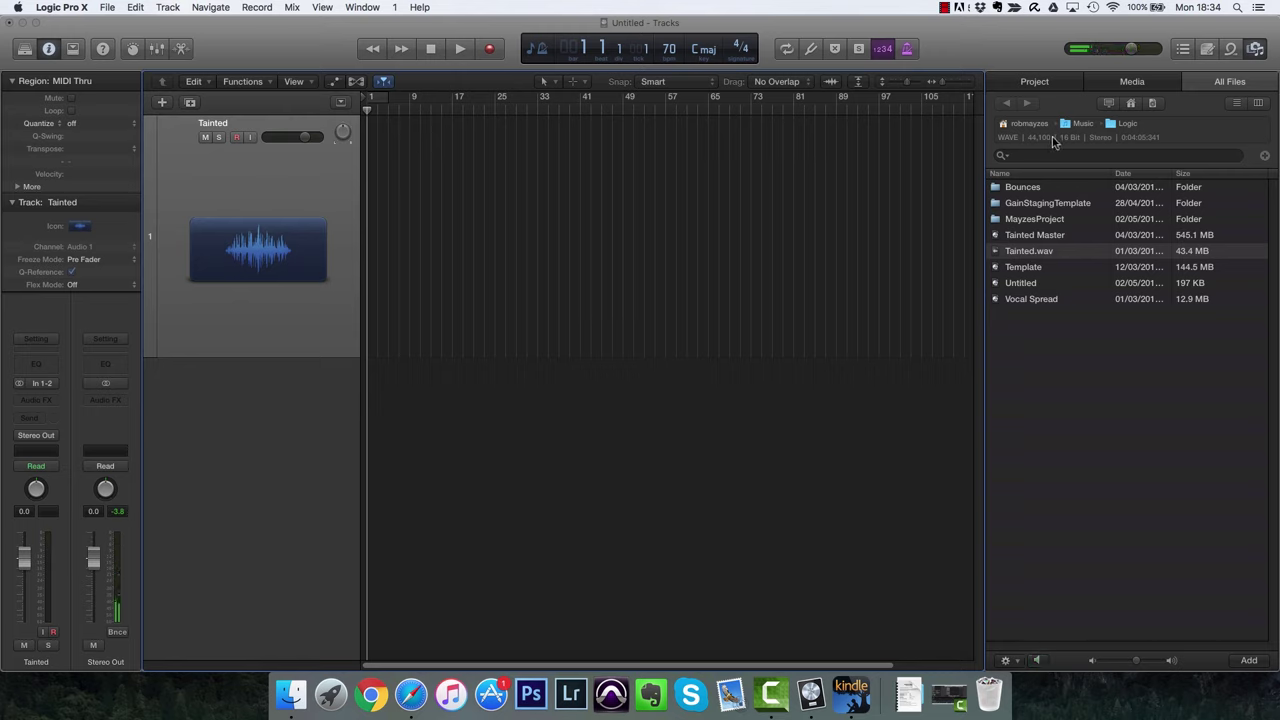
Add Tainted.wav to the audio track, import its tempo information into the project, and hide the browser.
left_click(1252, 663)
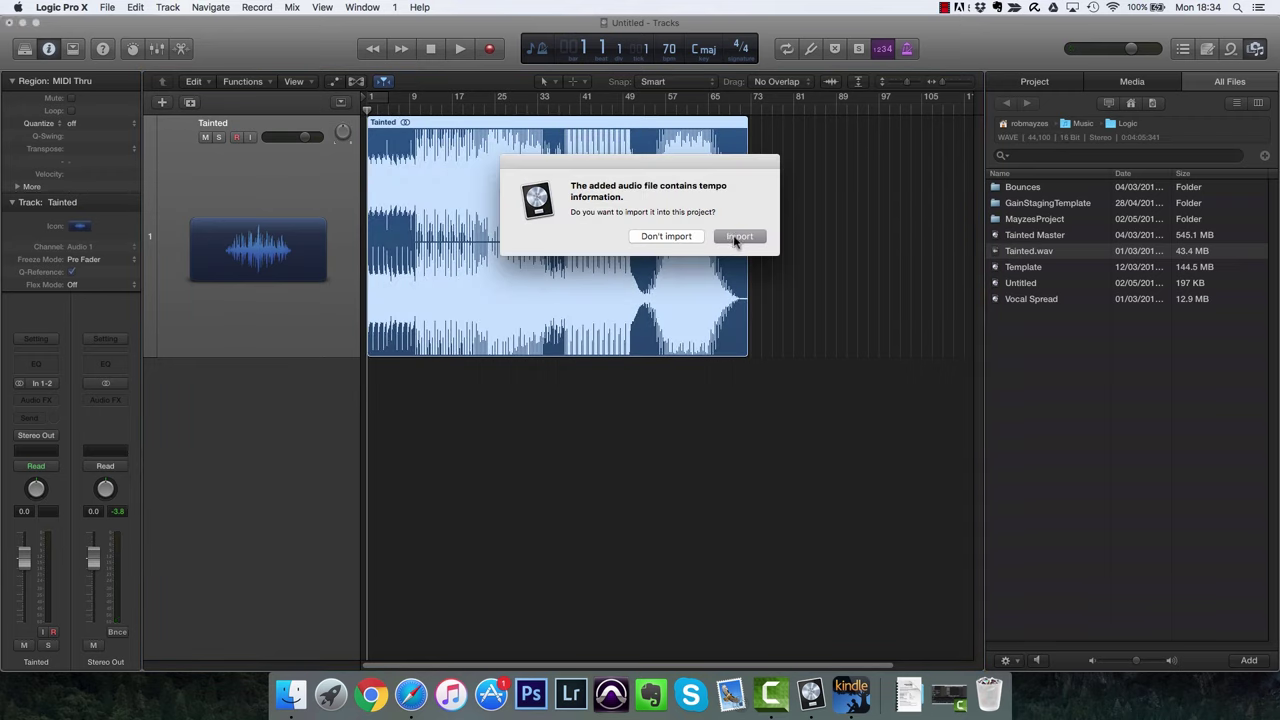
left_click(738, 238)
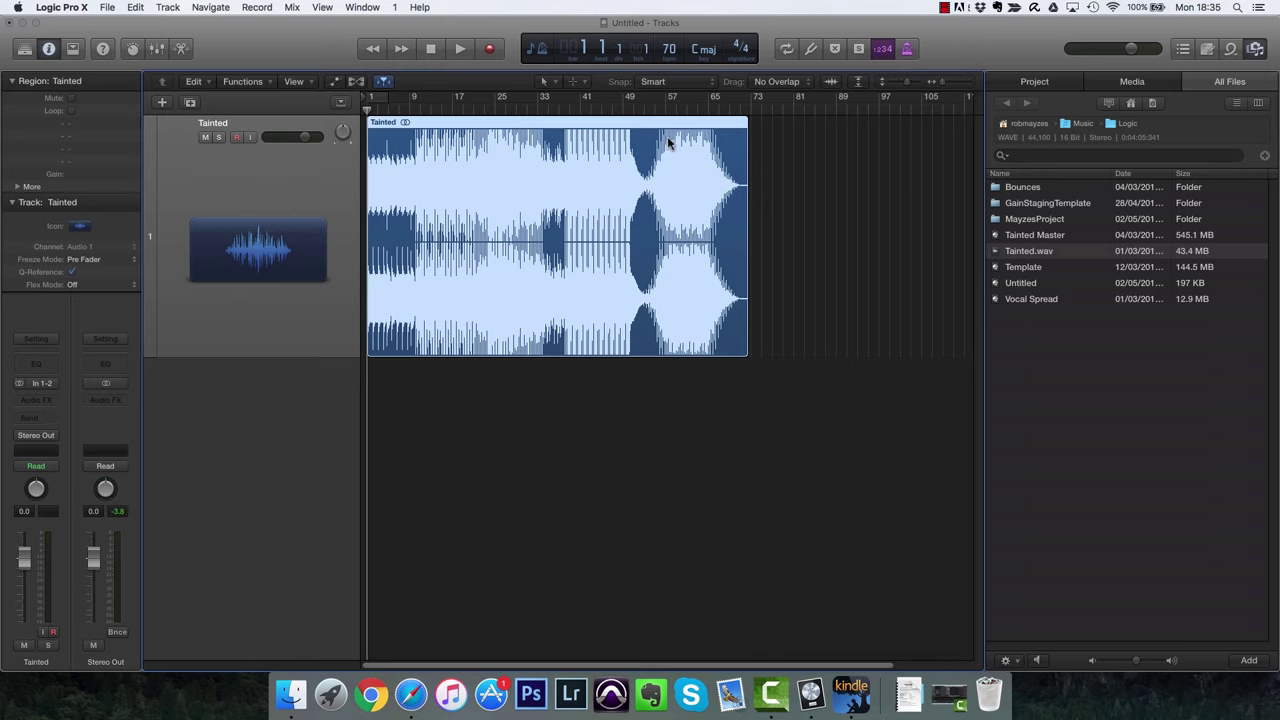
left_click(1262, 52)
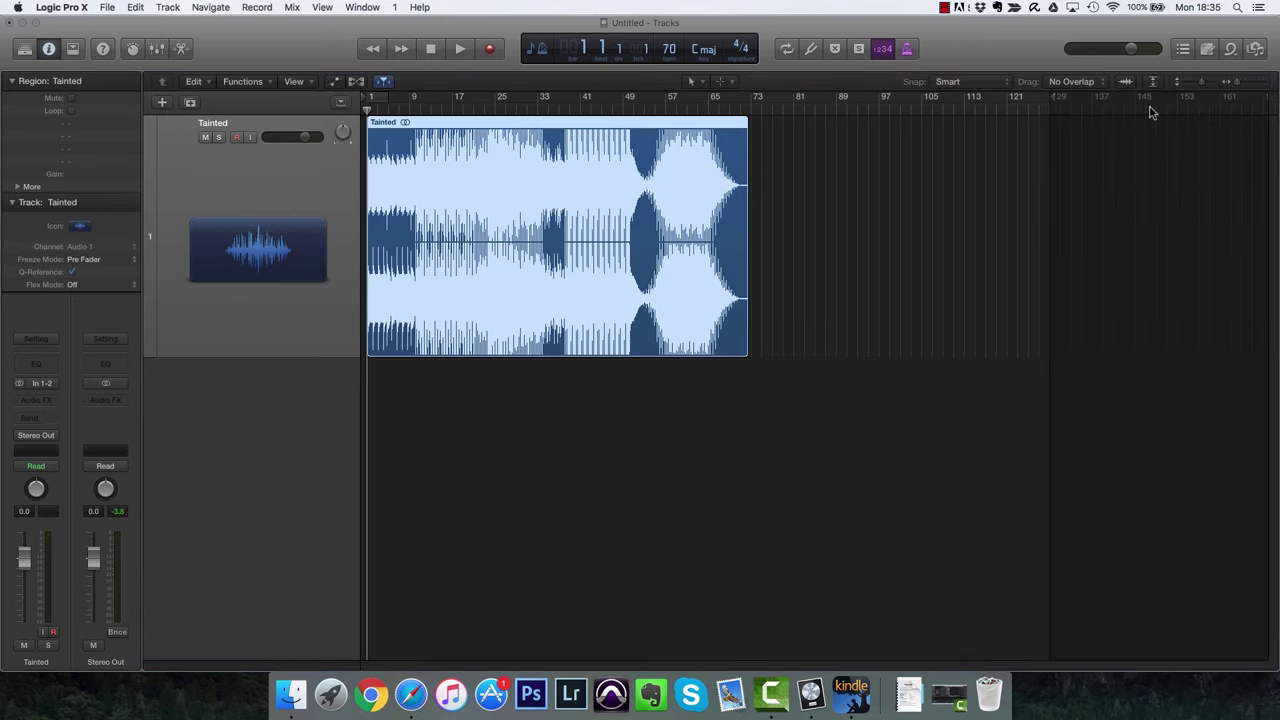
Open the Tainted region in the Track editor, enlarge the editor area, and fit the whole waveform in it.
double_click(679, 295)
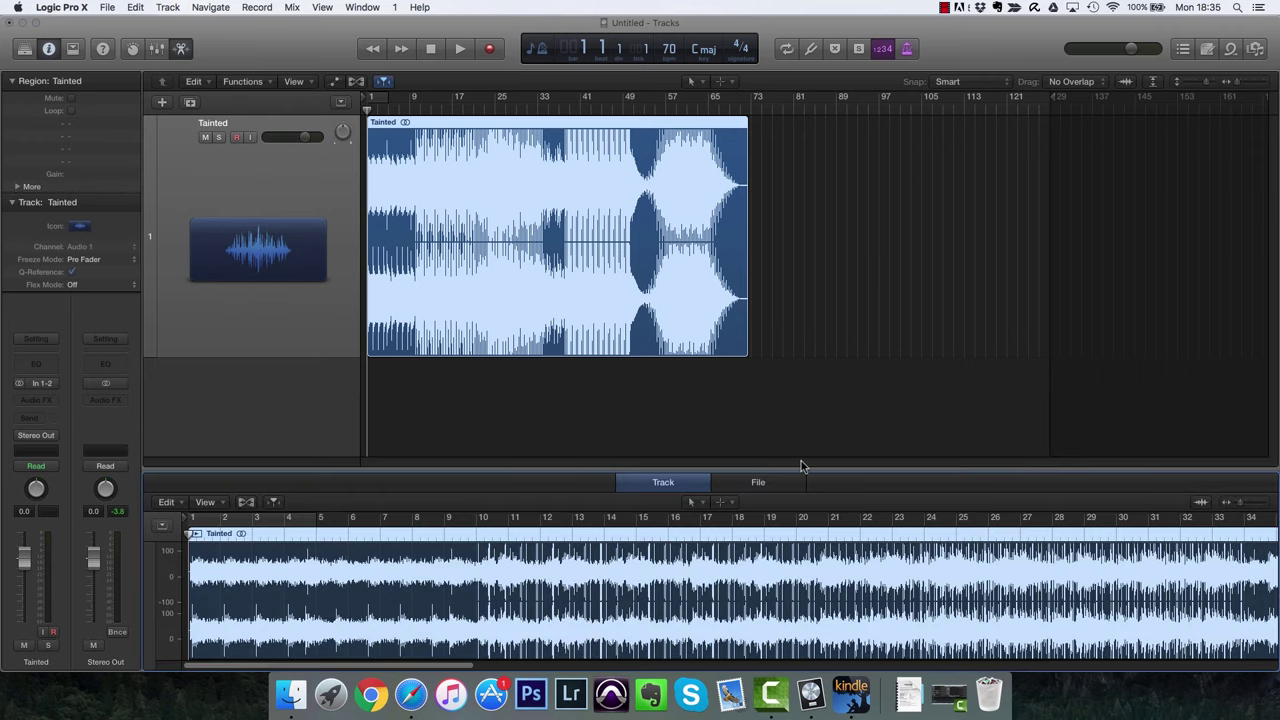
left_click_drag(807, 470, 802, 243)
key("z")
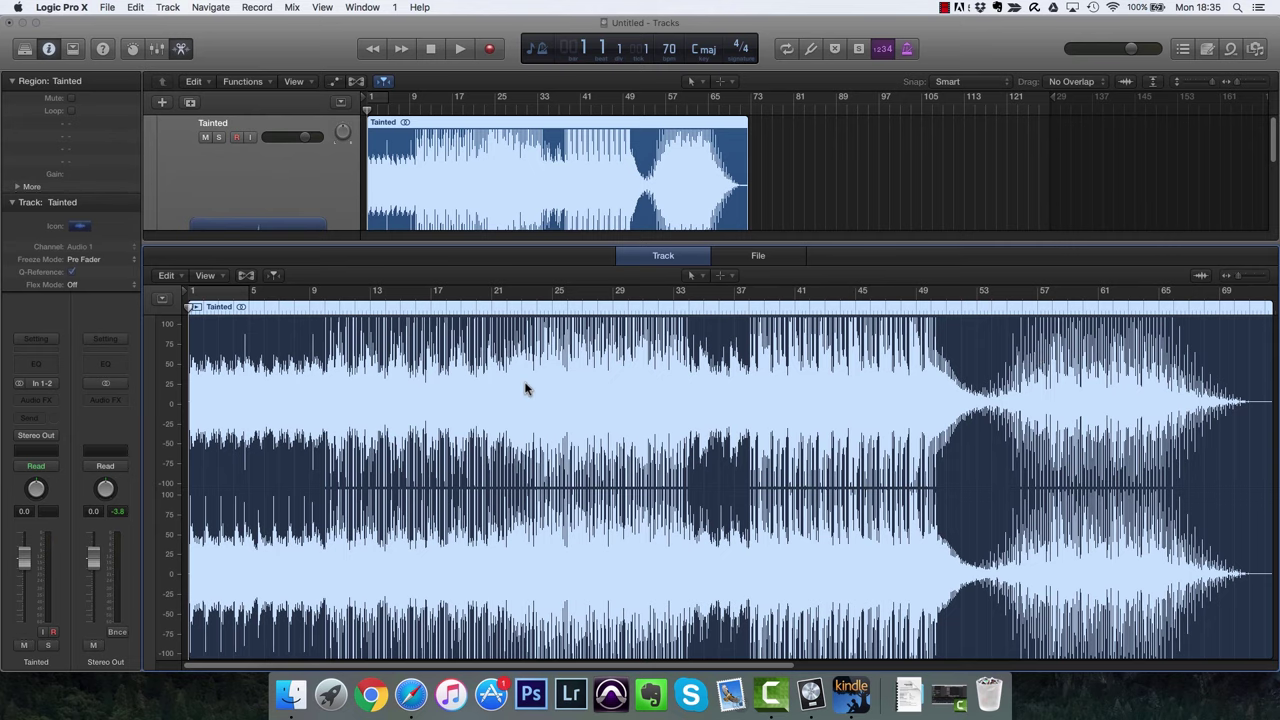
key("e")
key("e")
left_click(181, 50)
left_click(181, 50)
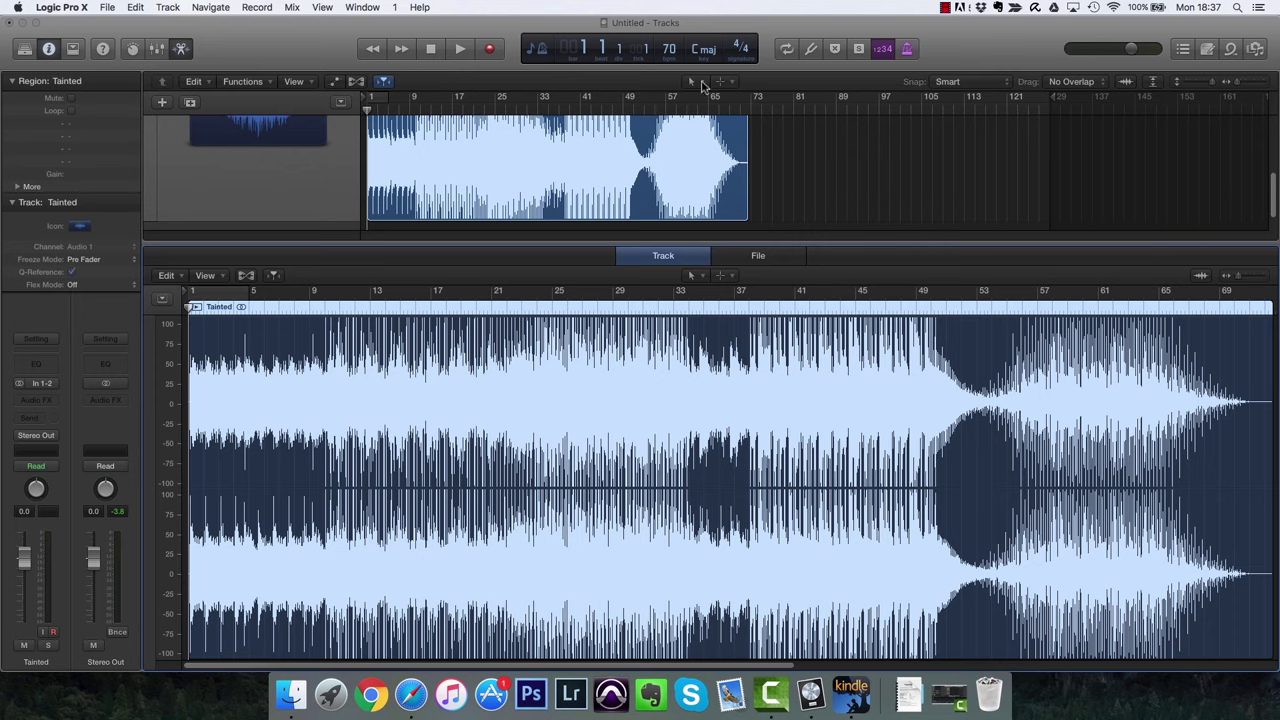
Set the editor's secondary tool to the Fade Tool and keep the Pointer Tool as its primary tool.
left_click(703, 278)
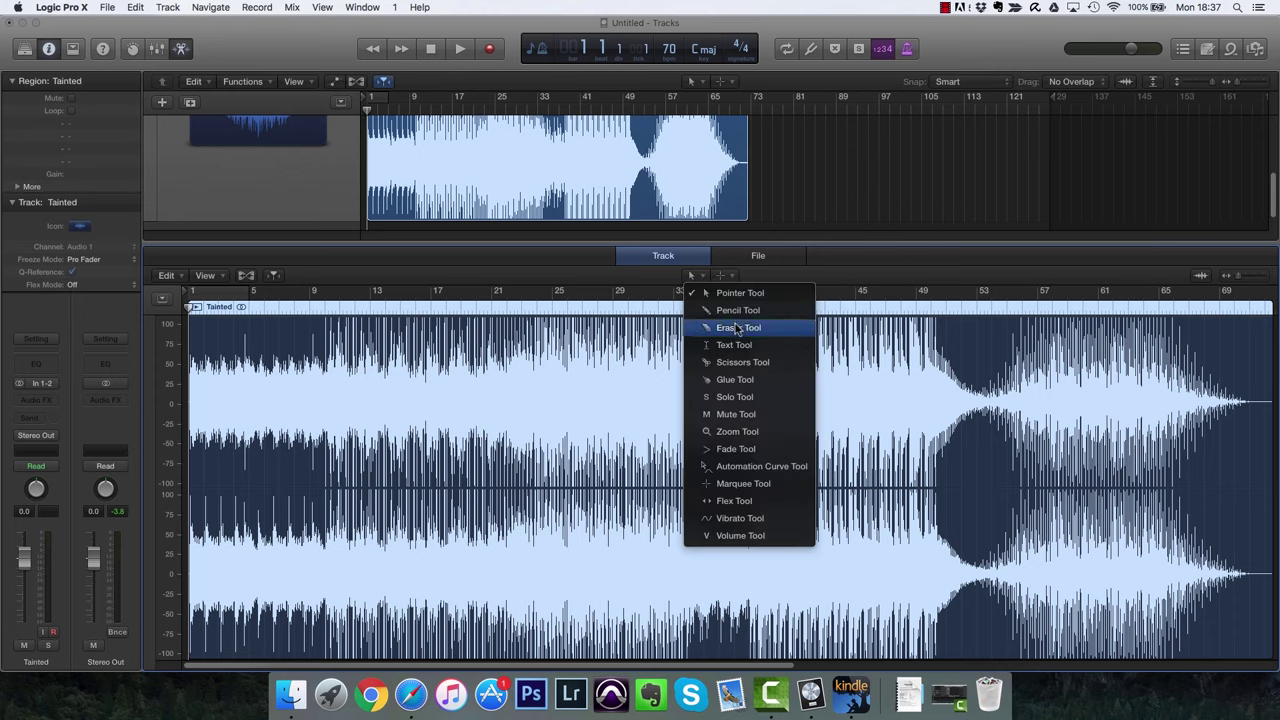
left_click(727, 278)
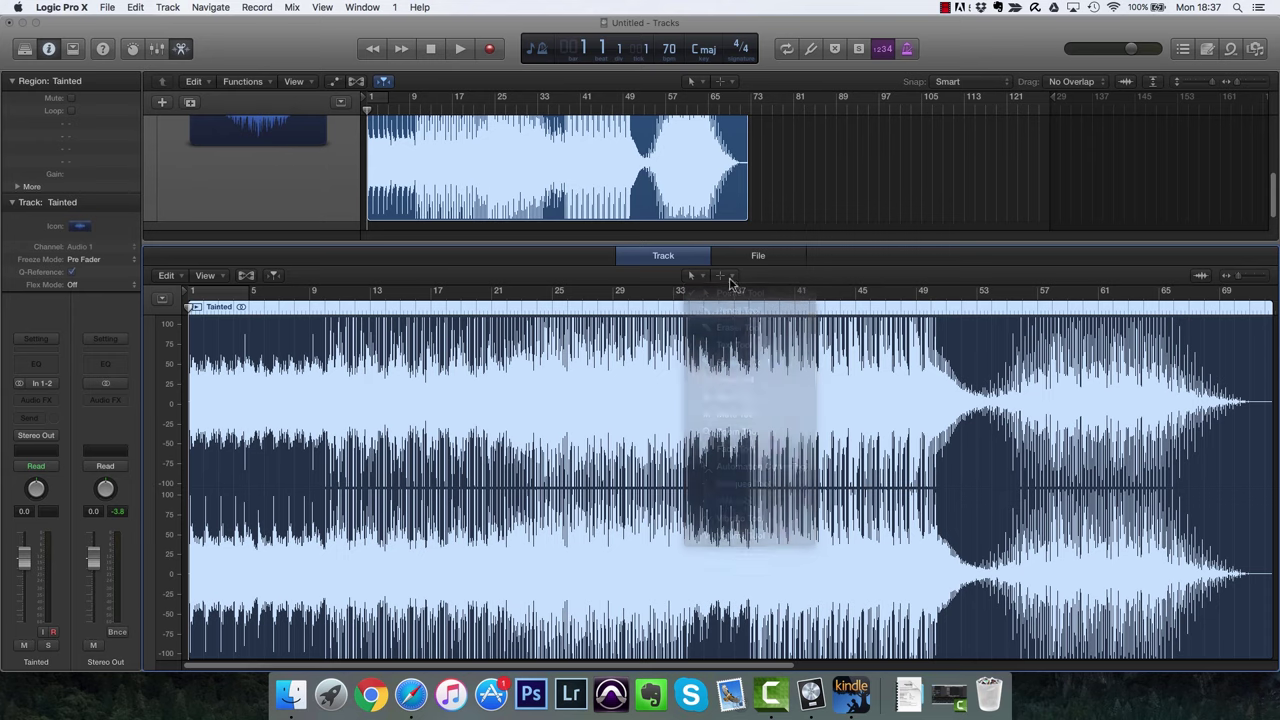
left_click(727, 278)
left_click(756, 449)
left_click(703, 278)
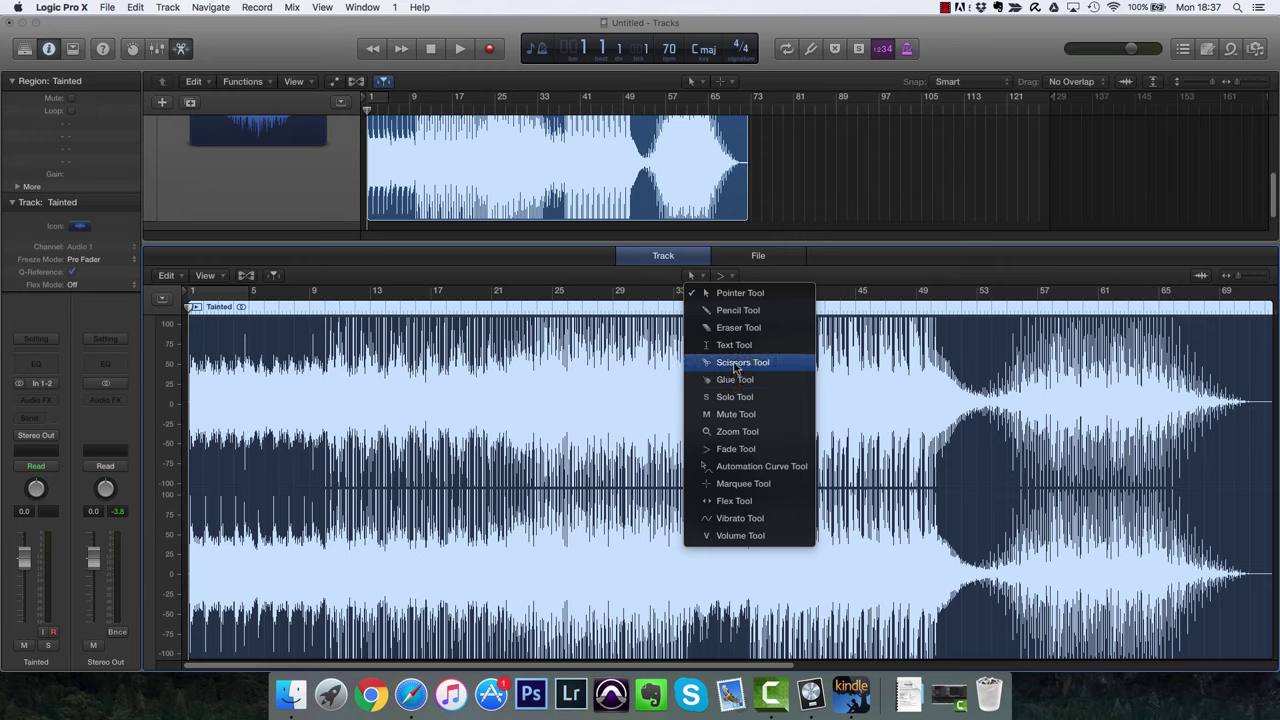
left_click(735, 367)
left_click(705, 277)
left_click(724, 290)
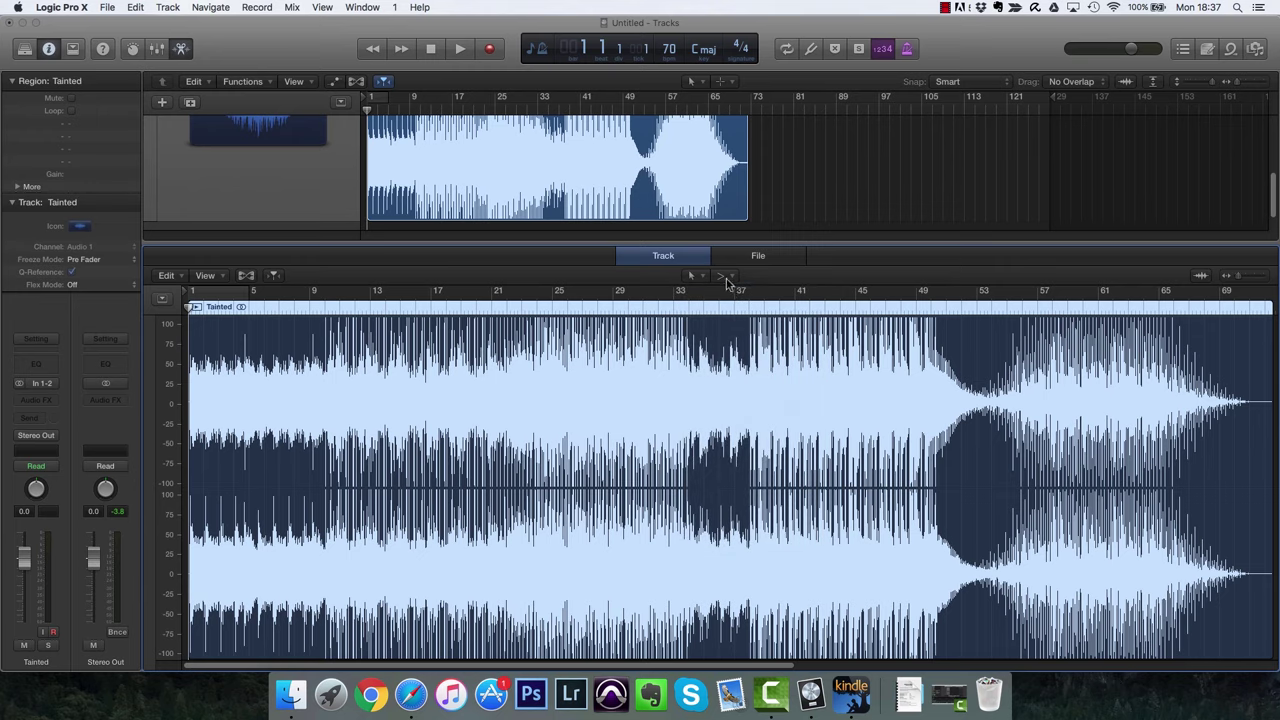
left_click(697, 280)
left_click(740, 289)
Trim the start of the Tainted region to about bar 10 and add a fade-out from about bar 69 to its end.
left_click_drag(460, 418, 386, 392)
left_click_drag(182, 556, 328, 556)
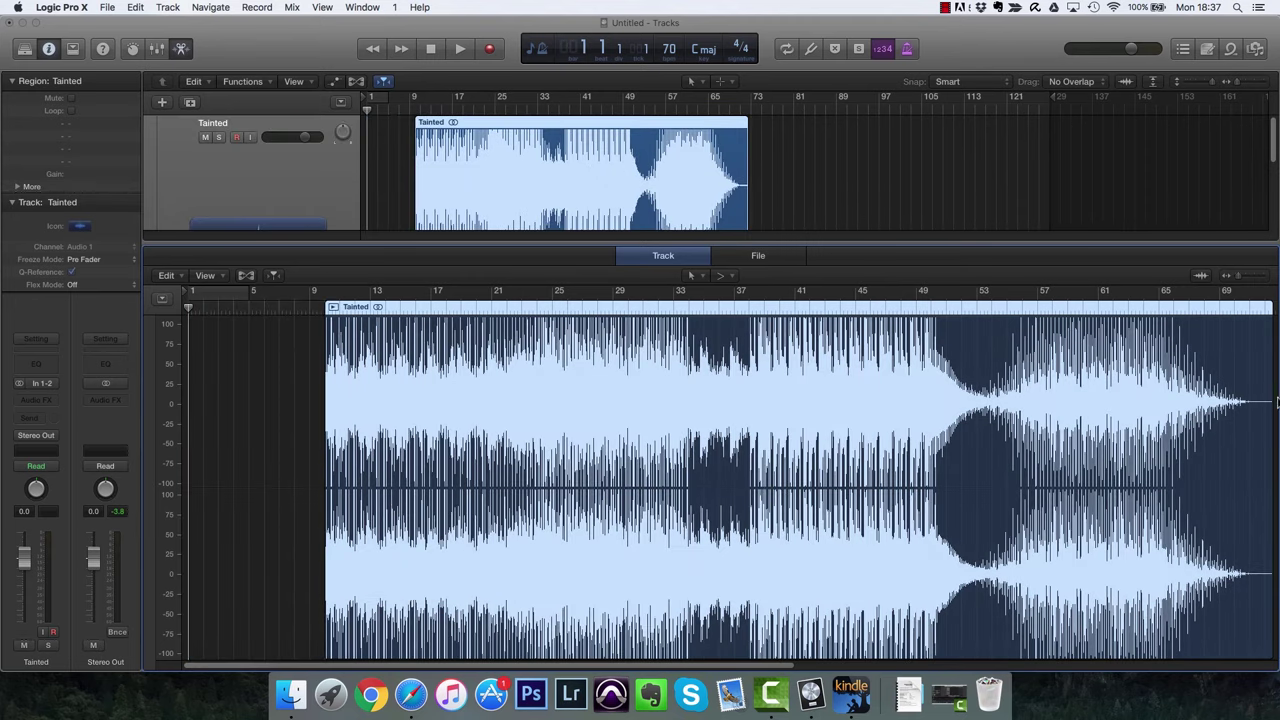
left_click_drag(1274, 408, 1222, 405)
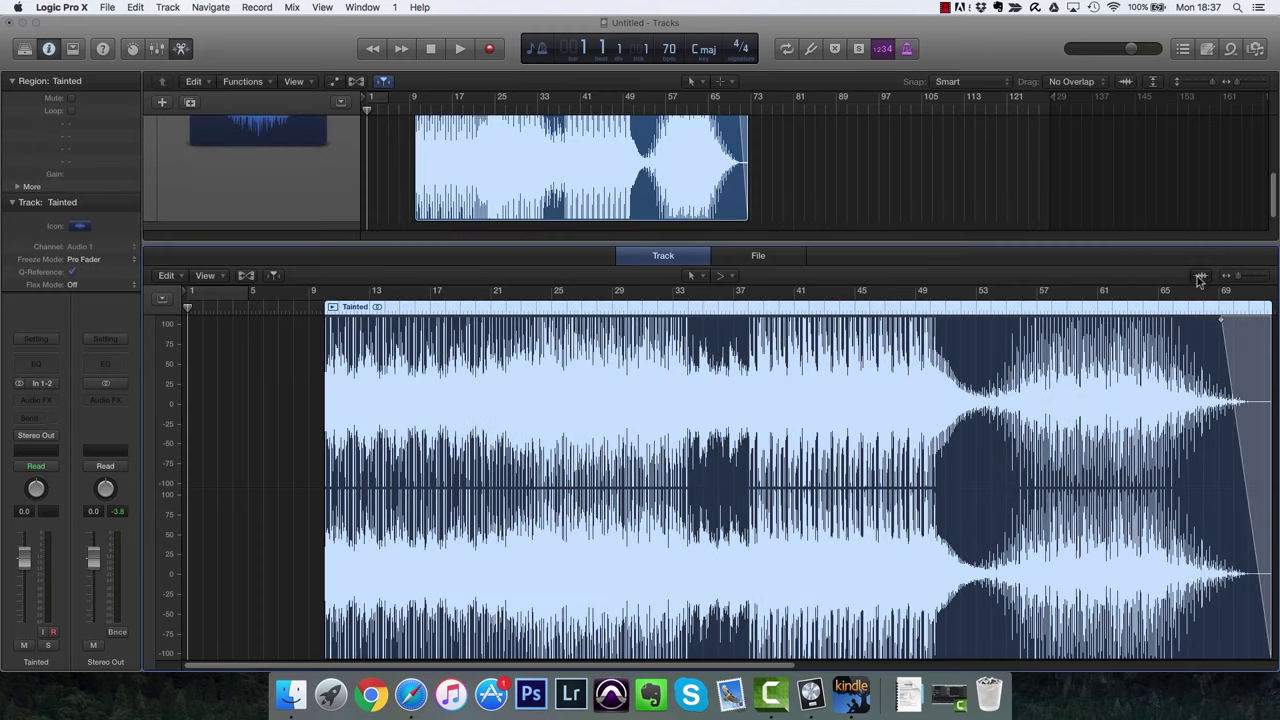
Move the Tainted region earlier to start at about bar 3, and close the editor.
mouse_move(1197, 283)
left_mouse_down()
mouse_move(1199, 232)
mouse_move(1197, 286)
left_mouse_up()
left_click_drag(1128, 84, 1125, 146)
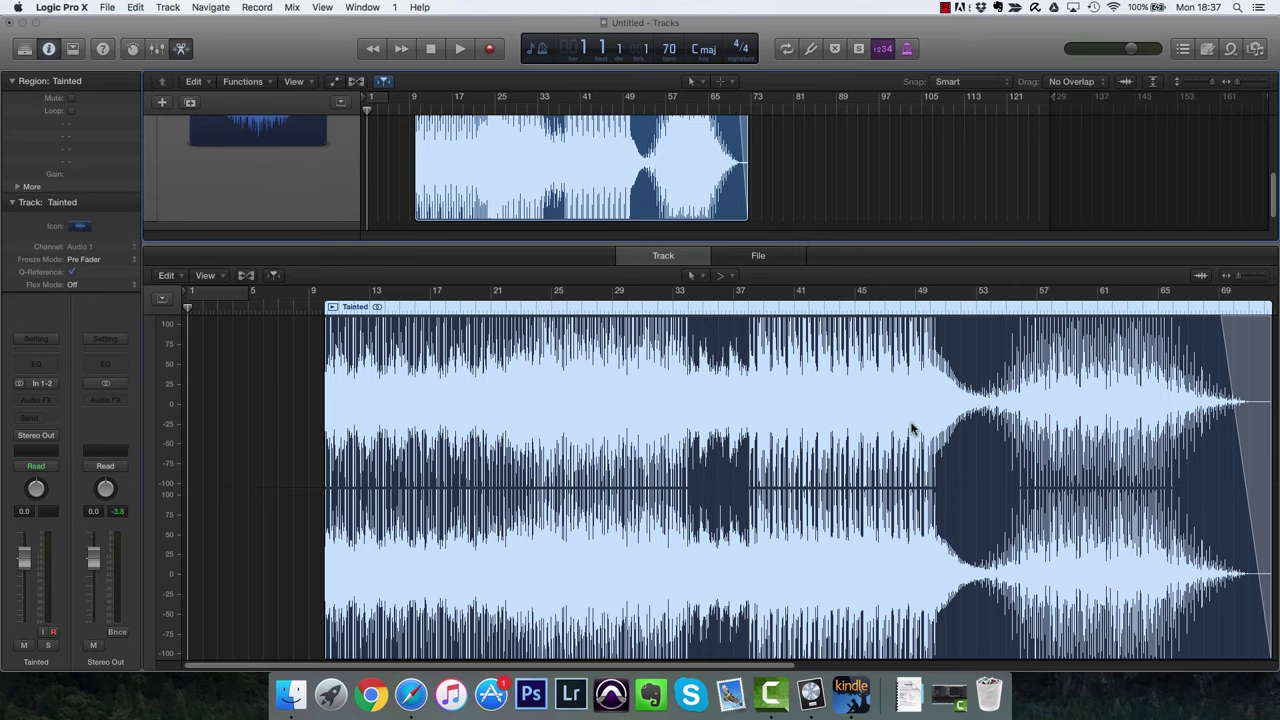
left_click_drag(890, 407, 780, 422)
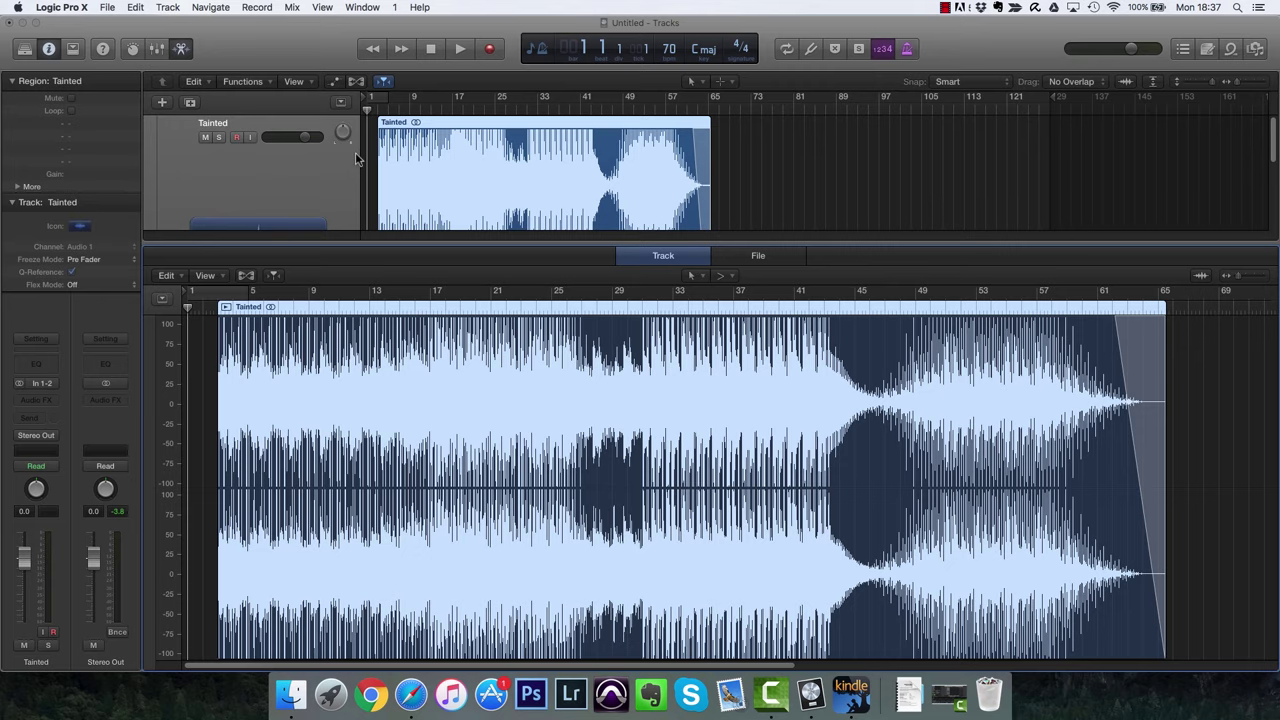
left_click(181, 50)
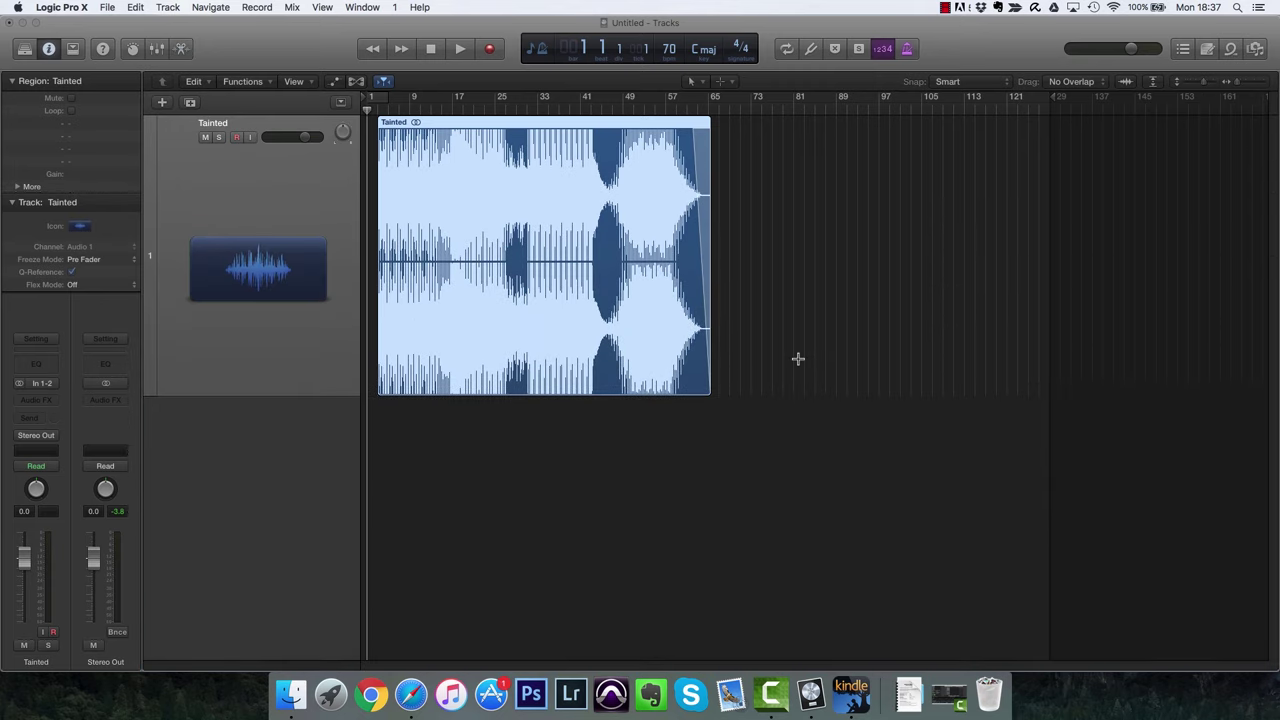
Shrink the track display in the Tracks area and reopen the Tainted region in the Track editor to view its waveform.
key("super+Up")
key("super+Up")
key("super+Right")
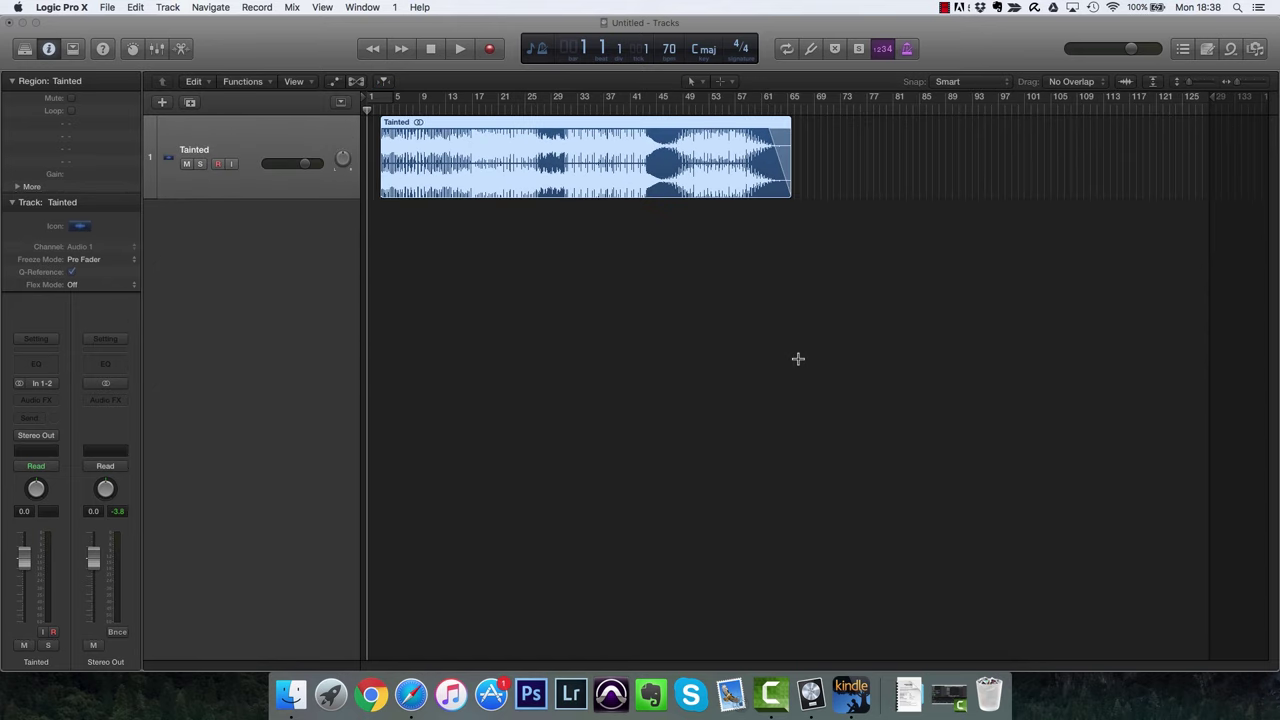
key("super+Up")
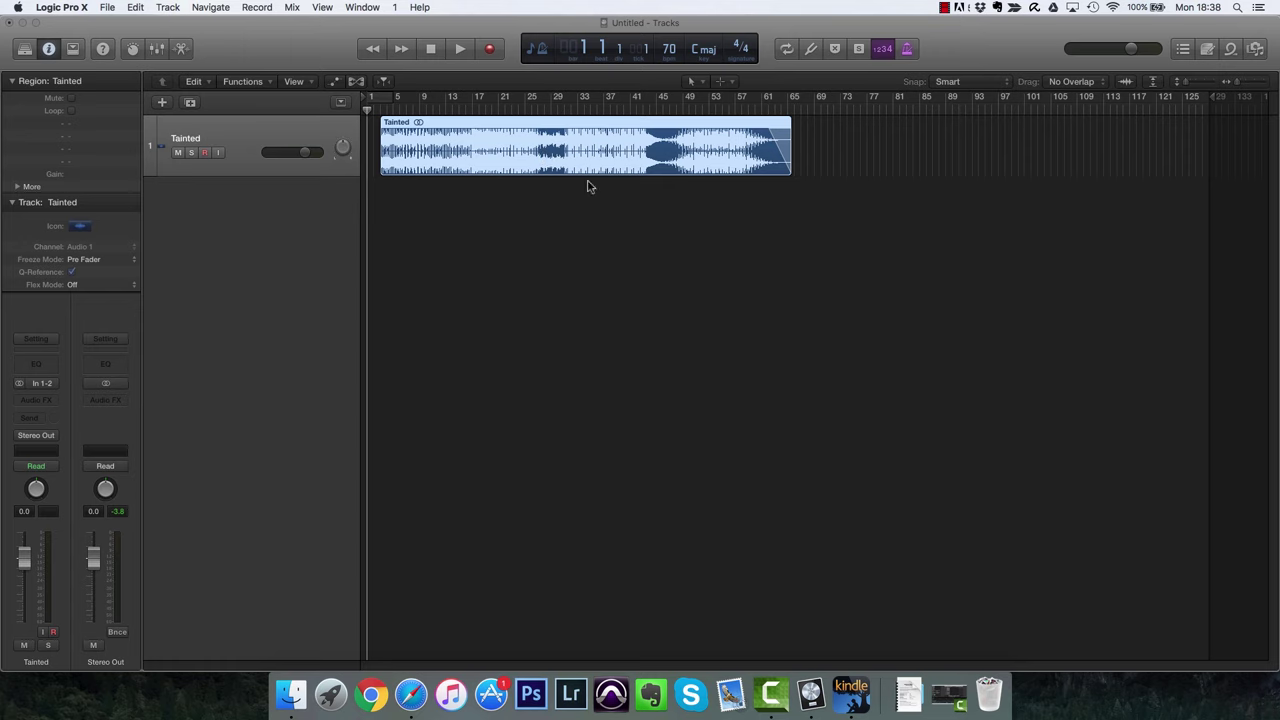
left_click(706, 240)
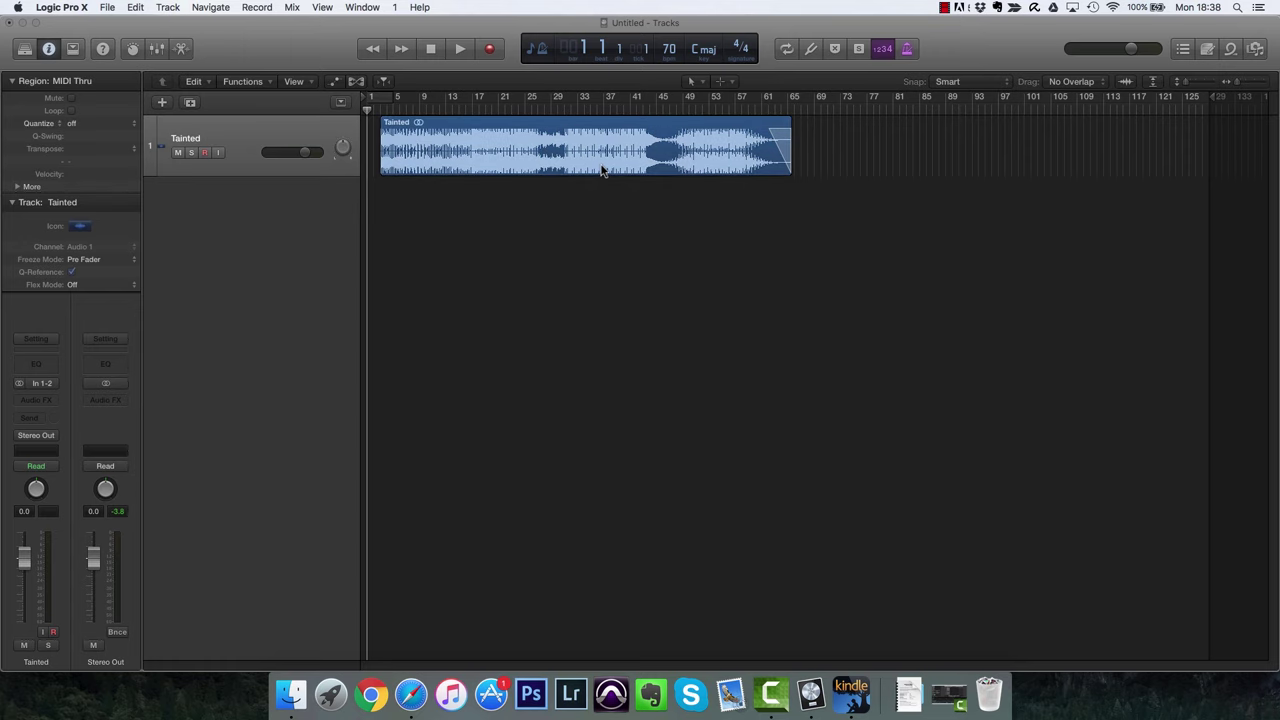
double_click(598, 153)
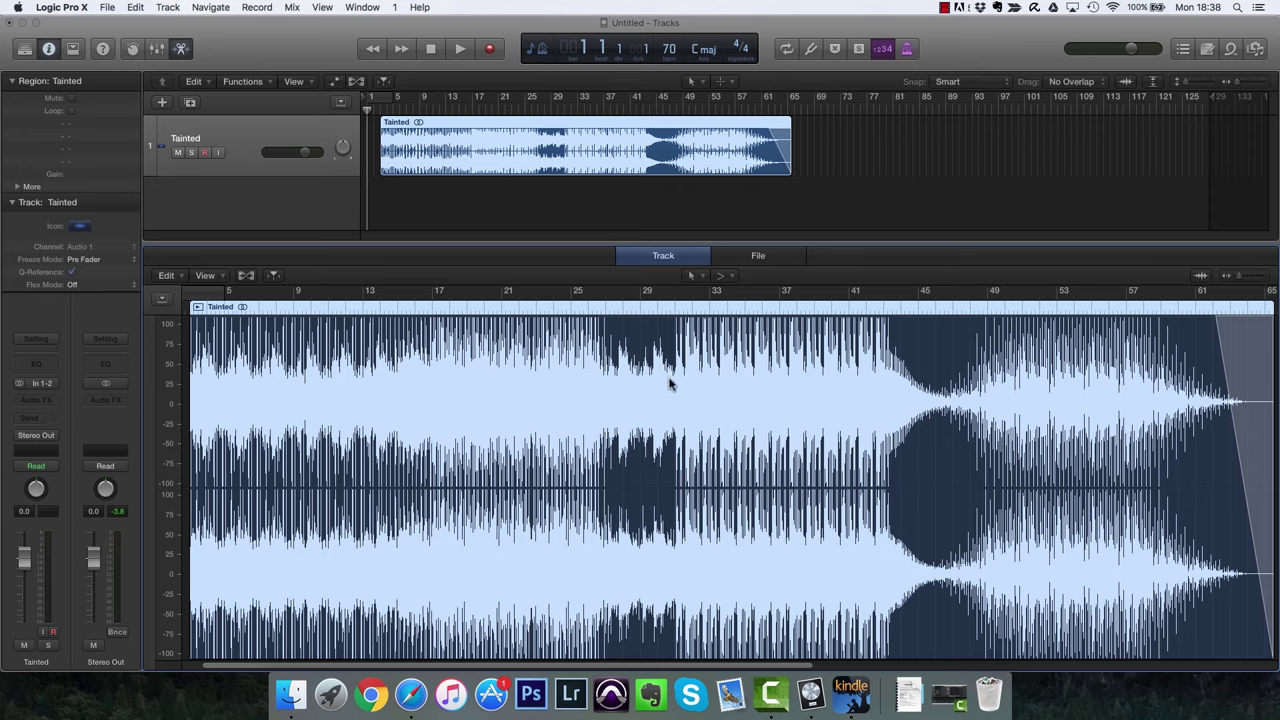
left_click(189, 497)
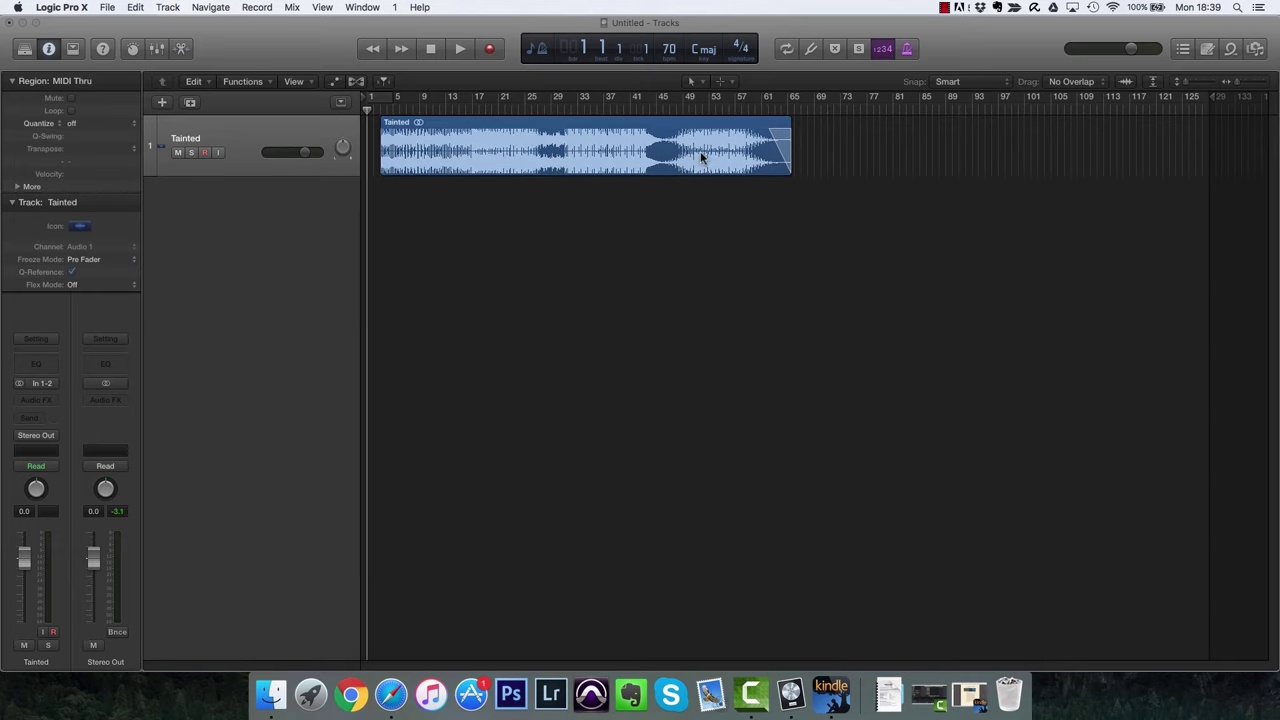
View the Tainted waveform in the File editor further along the audio file, and return to the Track editor.
double_click(738, 149)
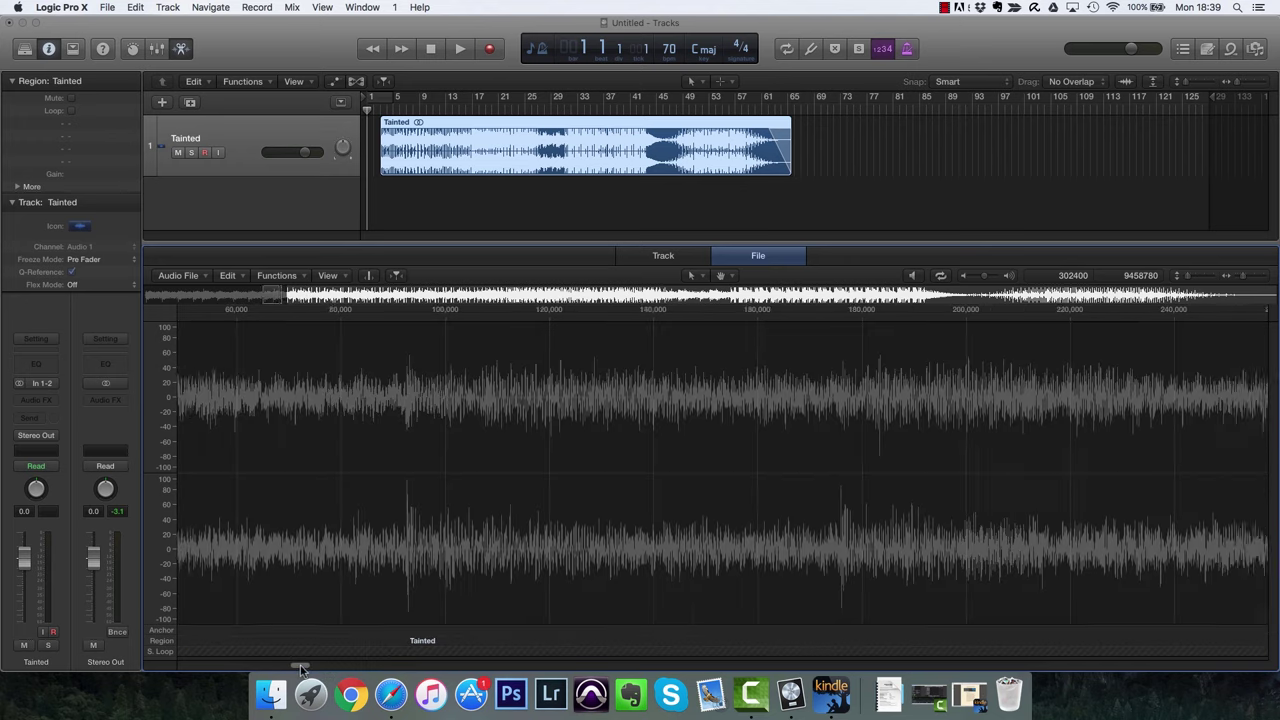
mouse_move(326, 665)
left_mouse_down()
mouse_move(315, 668)
mouse_move(336, 672)
left_mouse_up()
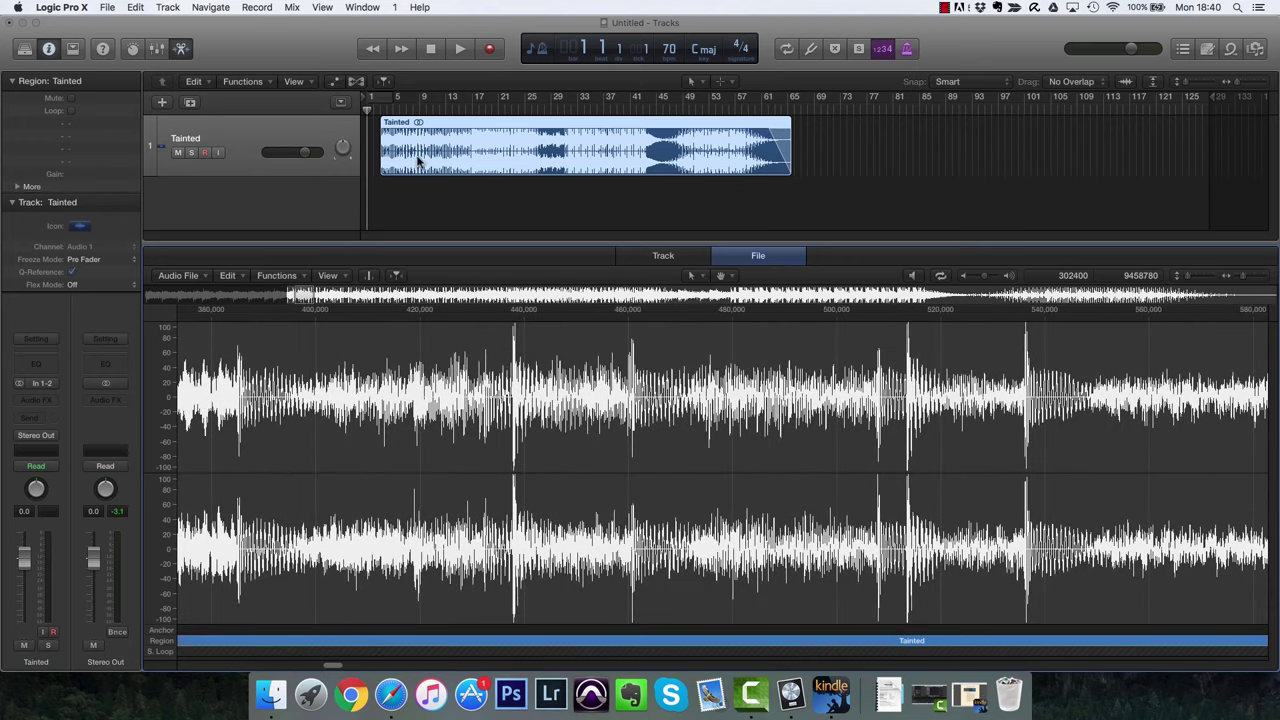
left_click(660, 255)
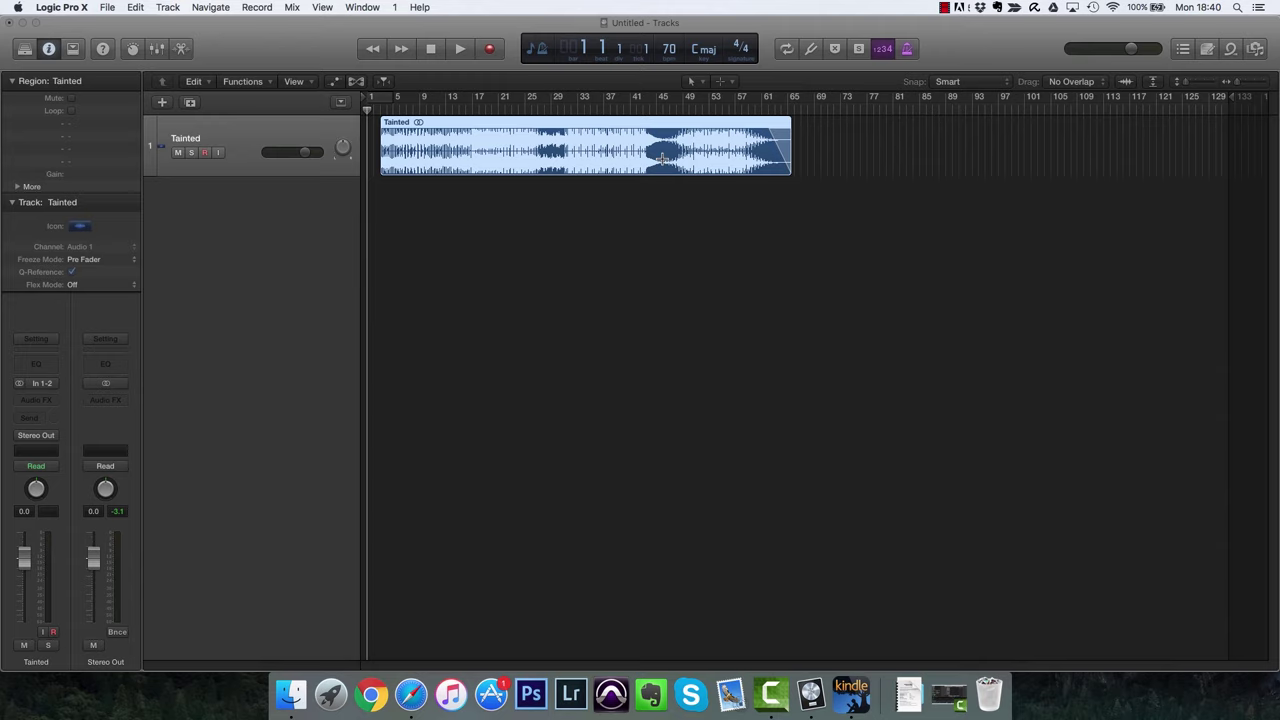
Copy a section of about seven bars from the Tainted region to the empty space at about bar 84 and select it.
left_click_drag(662, 158, 937, 165)
left_click(671, 183)
left_click(920, 132)
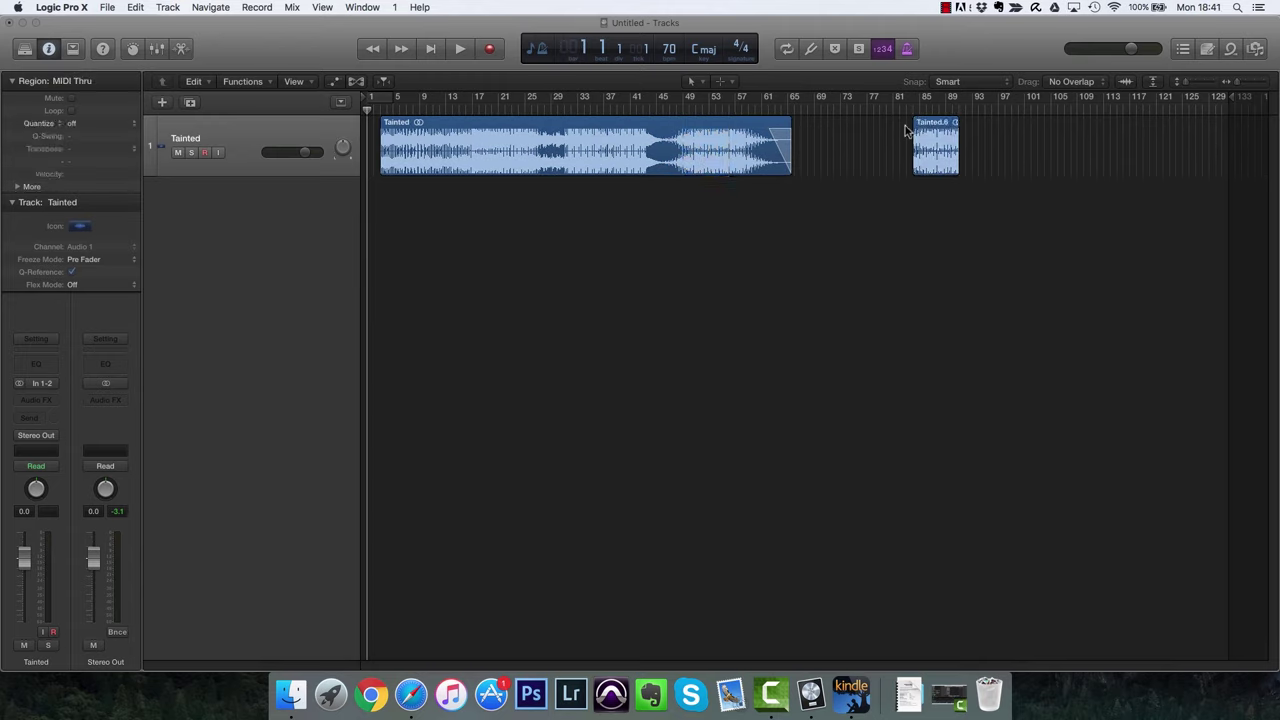
Convert the copied Tainted.6 region to a new WAVE audio file named Tainted New.
left_click(137, 8)
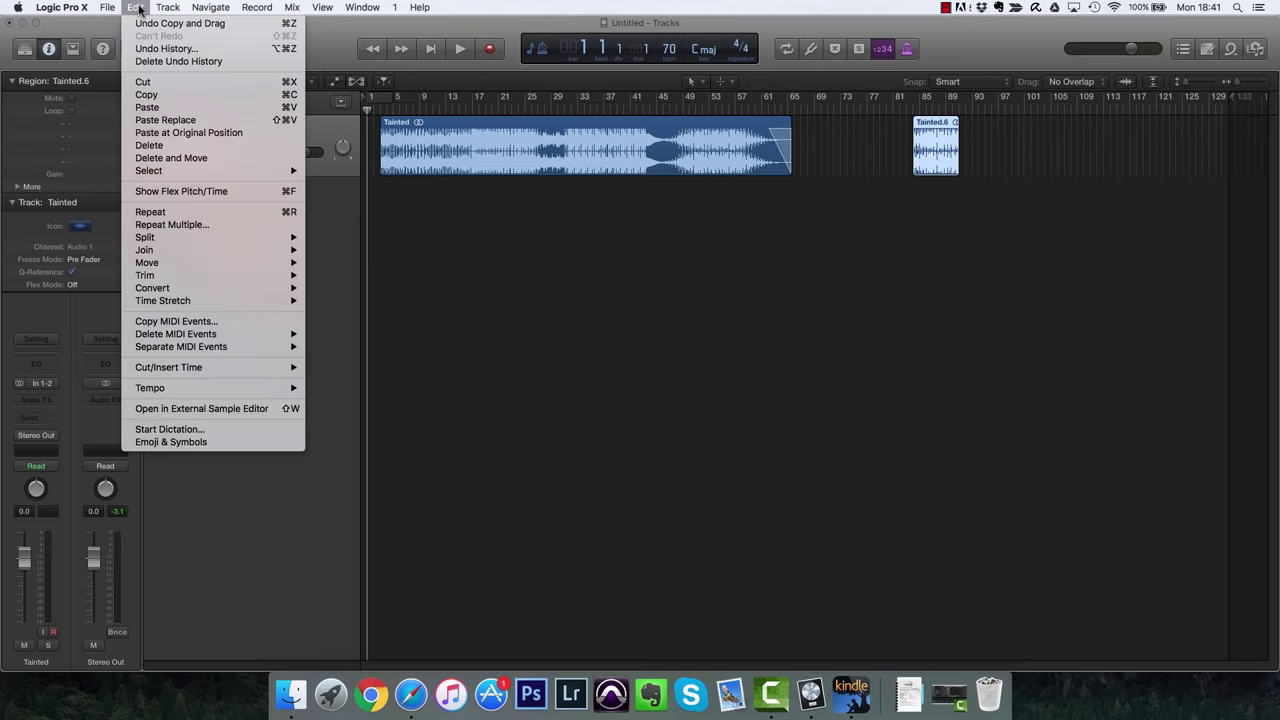
mouse_move(162, 289)
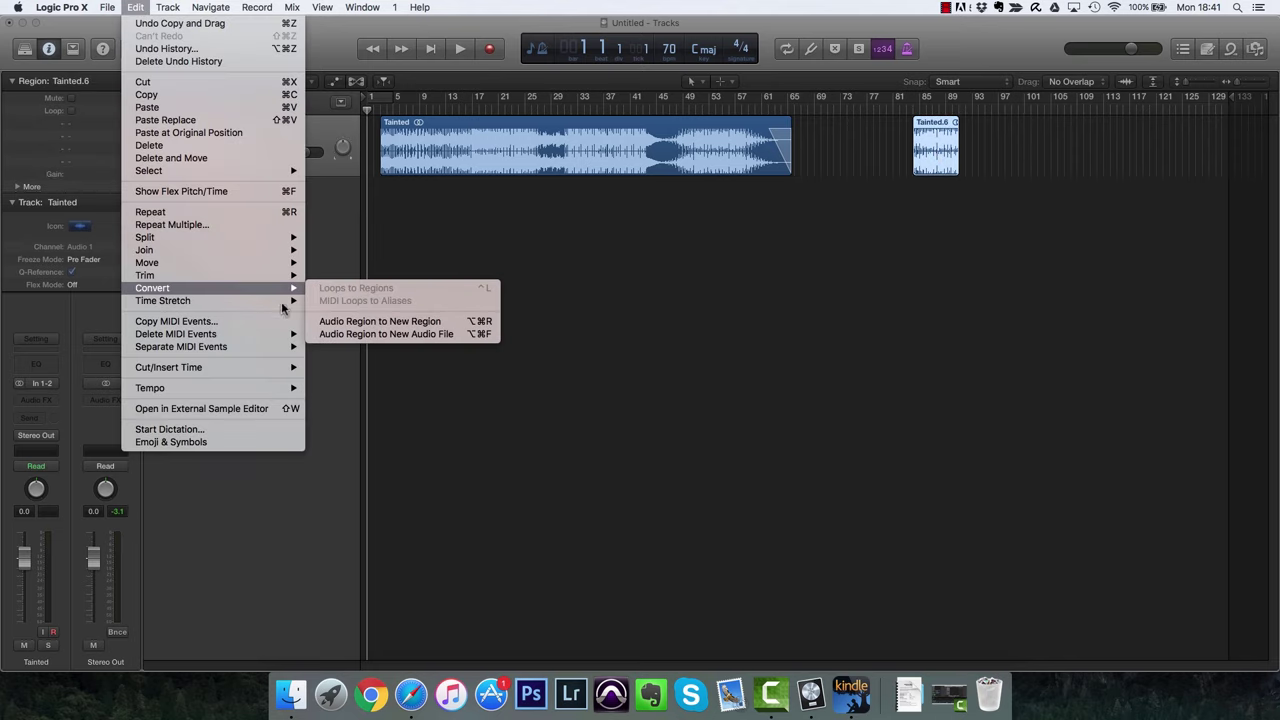
left_click(385, 334)
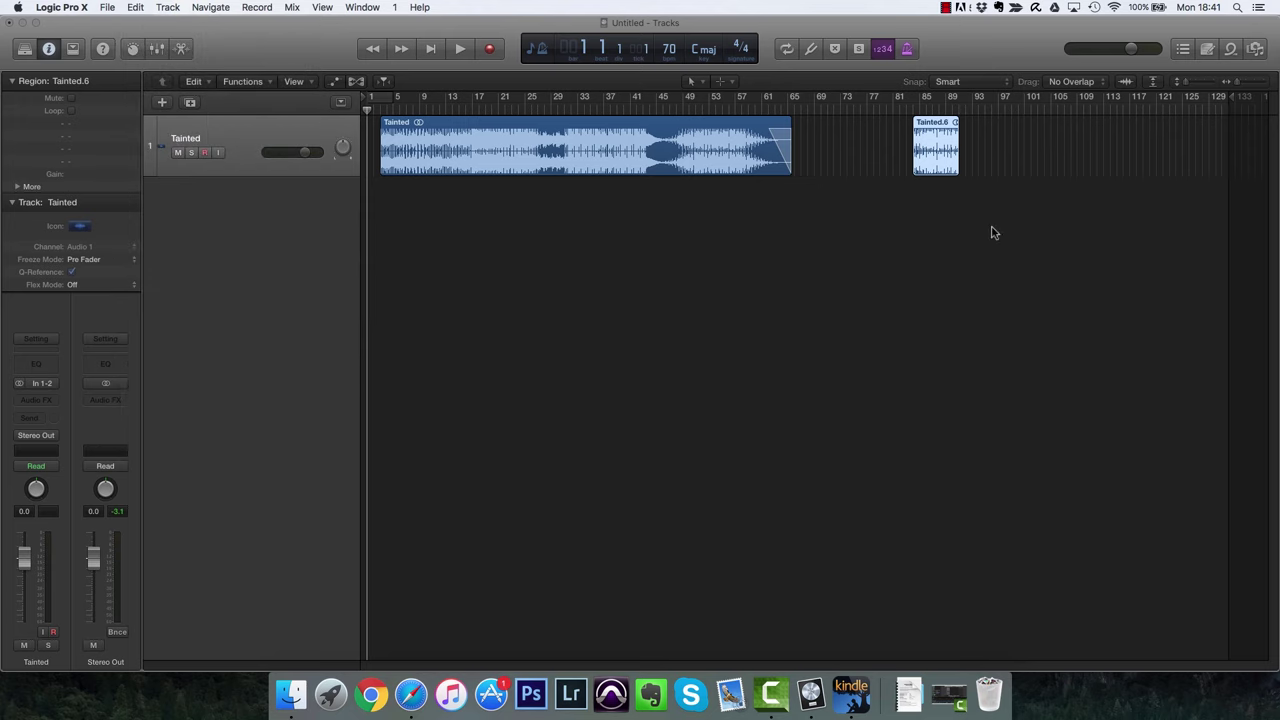
key("Right")
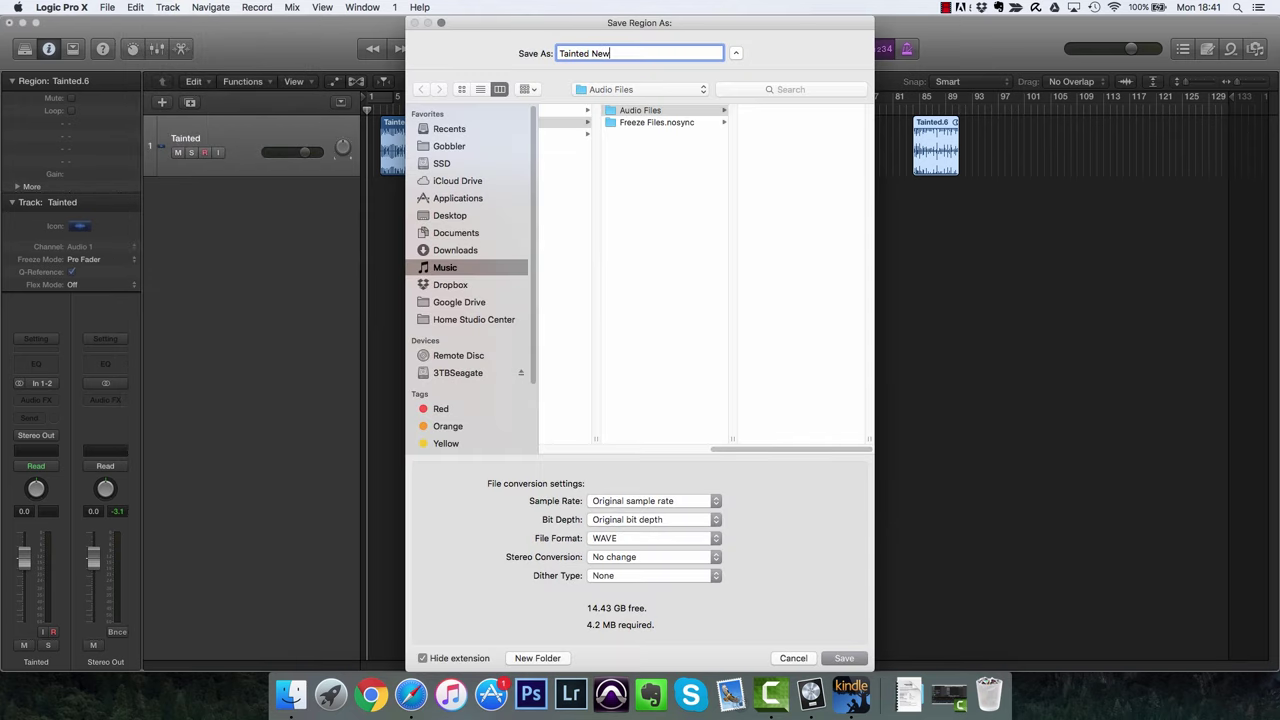
type("New")
key("Return")
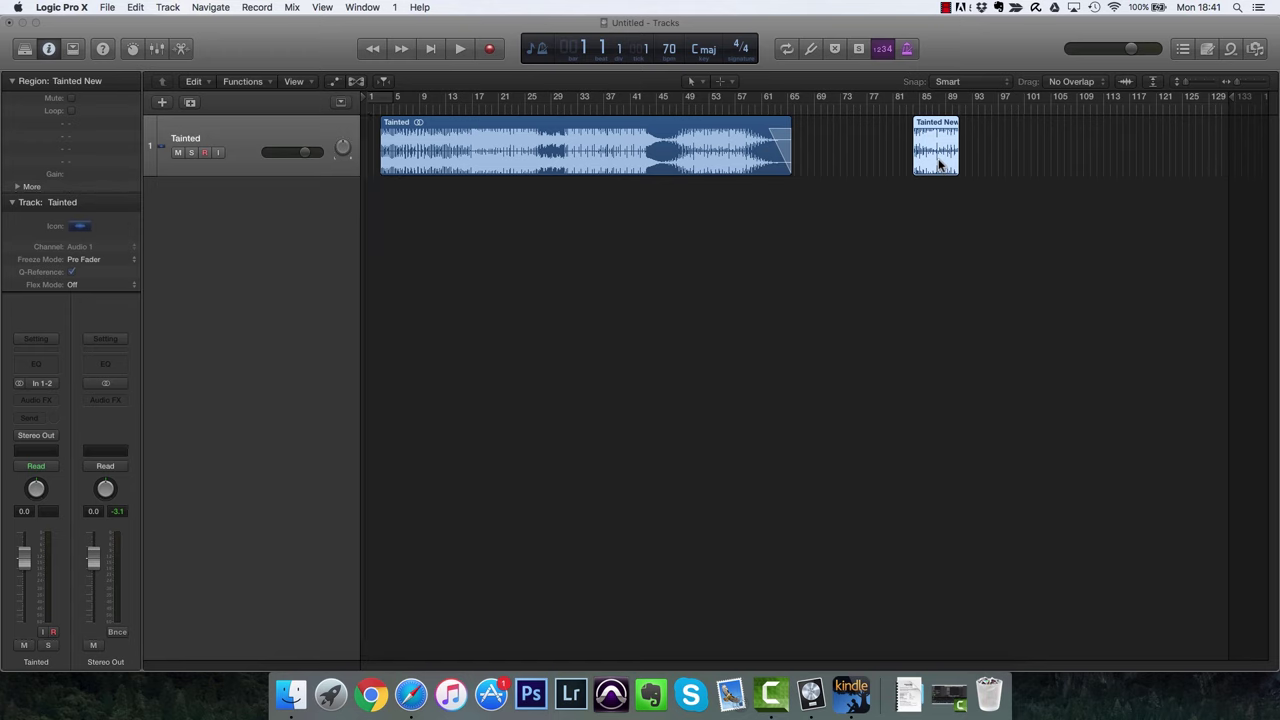
Zoom to the Tainted New region and open it in the File editor.
key("z")
double_click(795, 300)
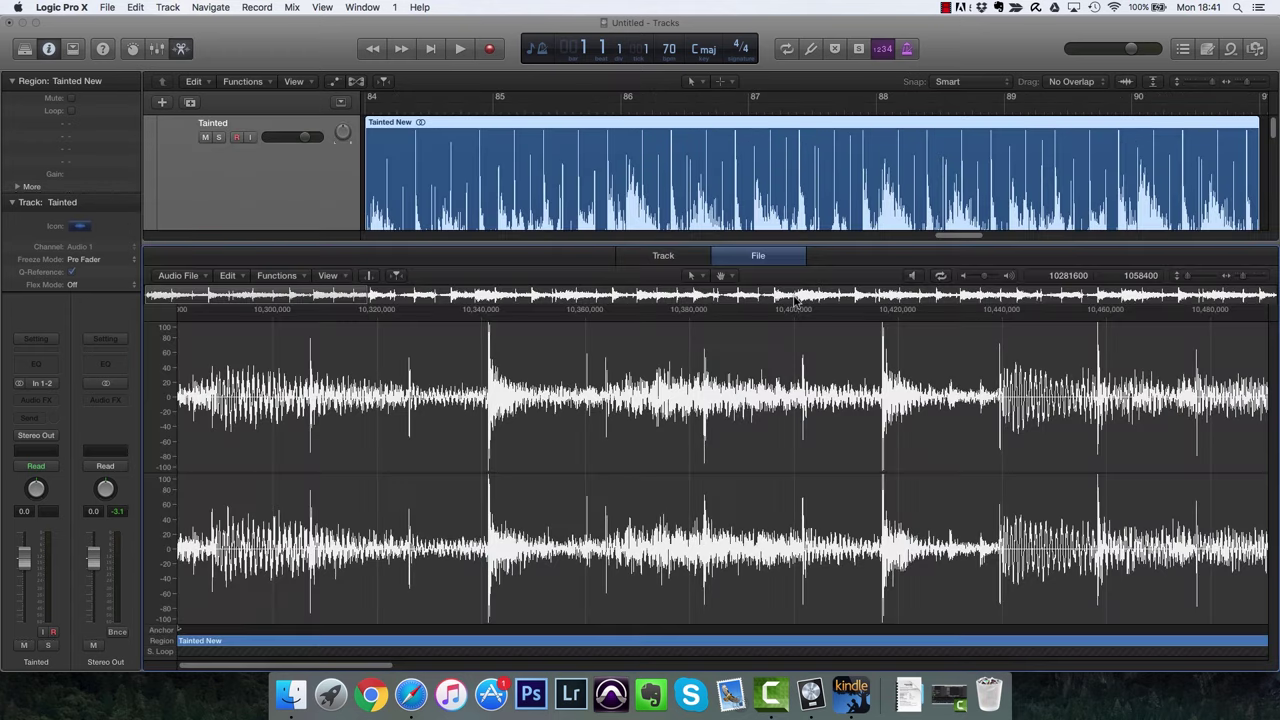
key("e")
key("e")
Reverse the Tainted New audio file and process a fade-in across its whole length.
left_click(284, 277)
left_click(293, 355)
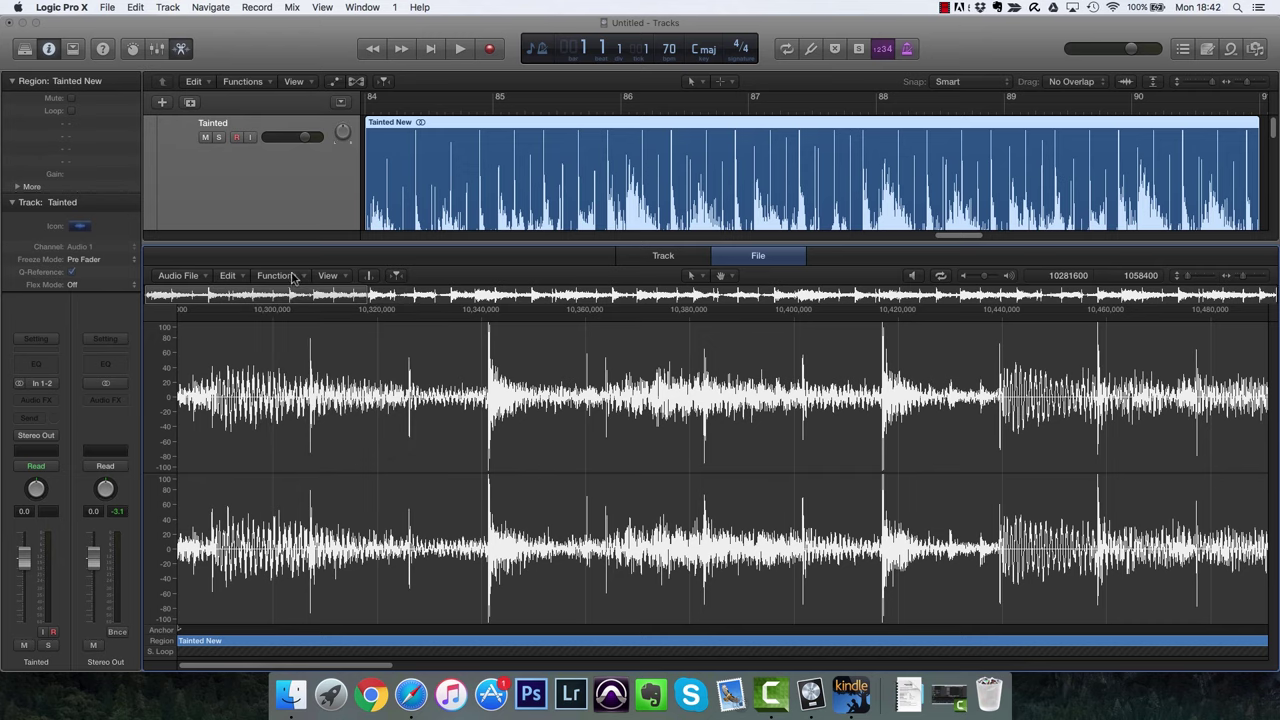
left_click(279, 276)
left_click(297, 293)
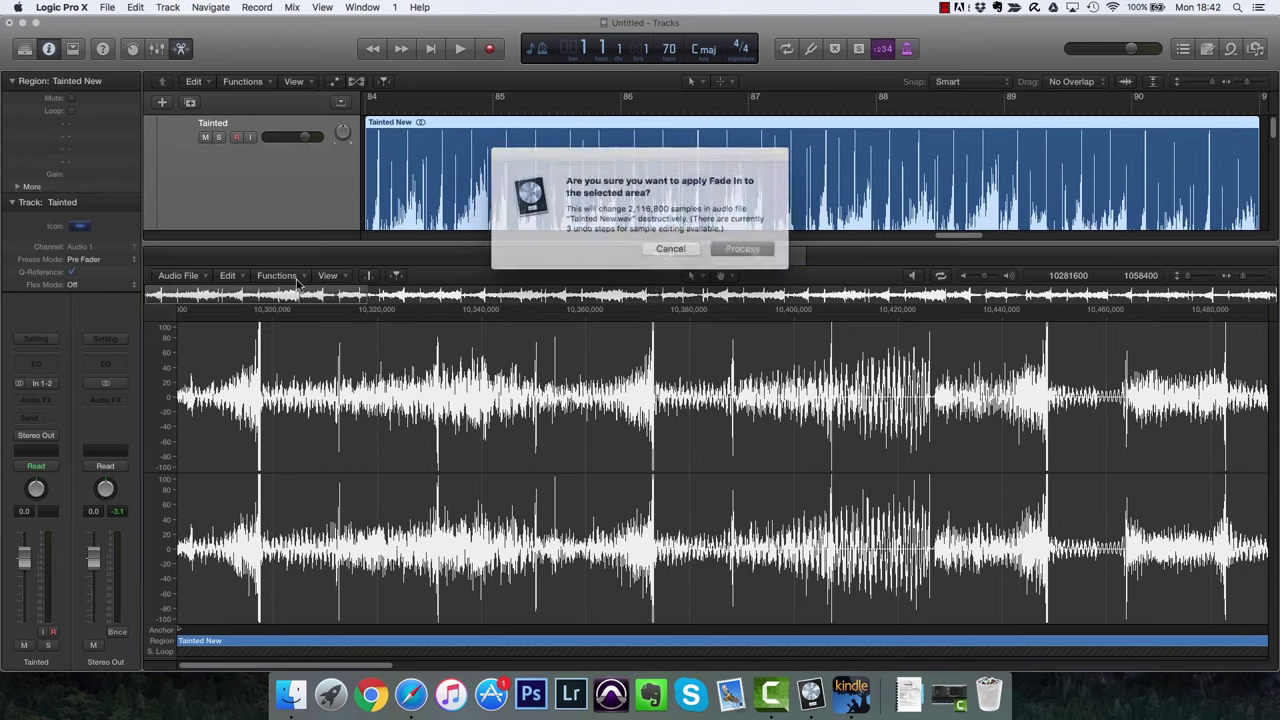
left_click(735, 250)
Apply a destructive fade-out across the whole Tainted New audio file.
left_click(277, 275)
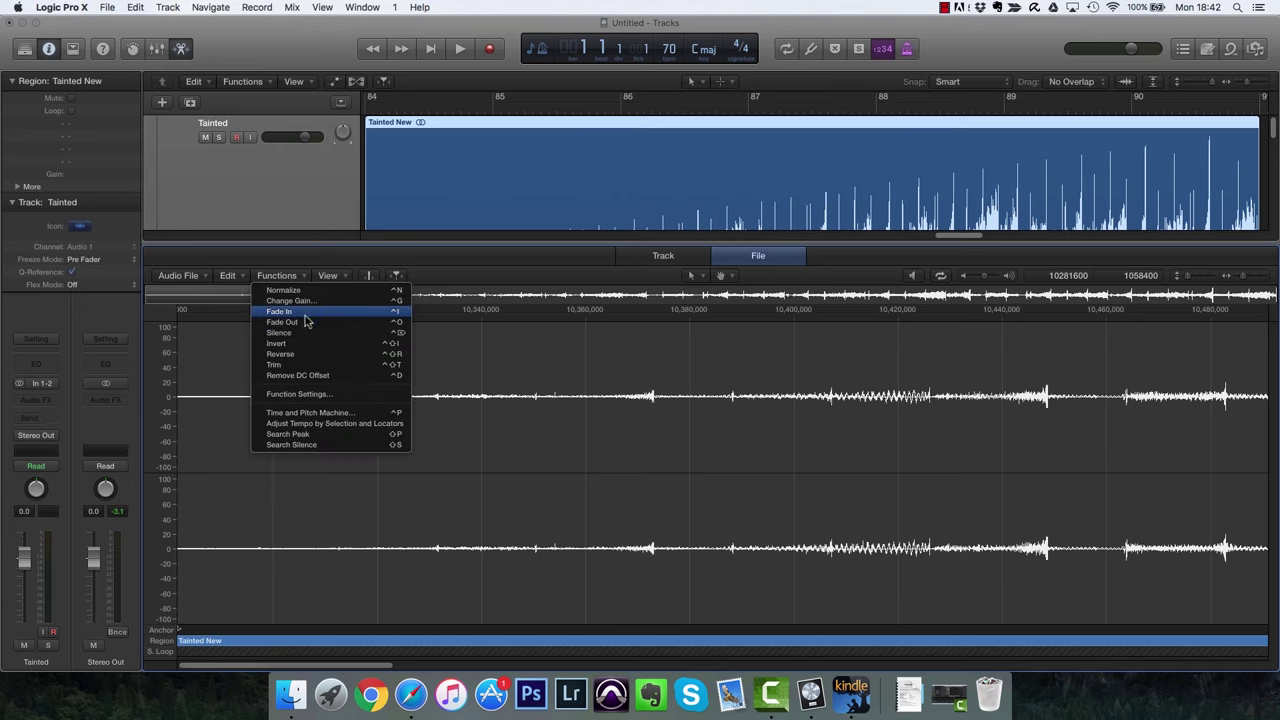
left_click(300, 332)
left_click(277, 275)
left_click(308, 355)
Change the gain of the Tainted New audio by a relative 3.00%.
left_click(298, 277)
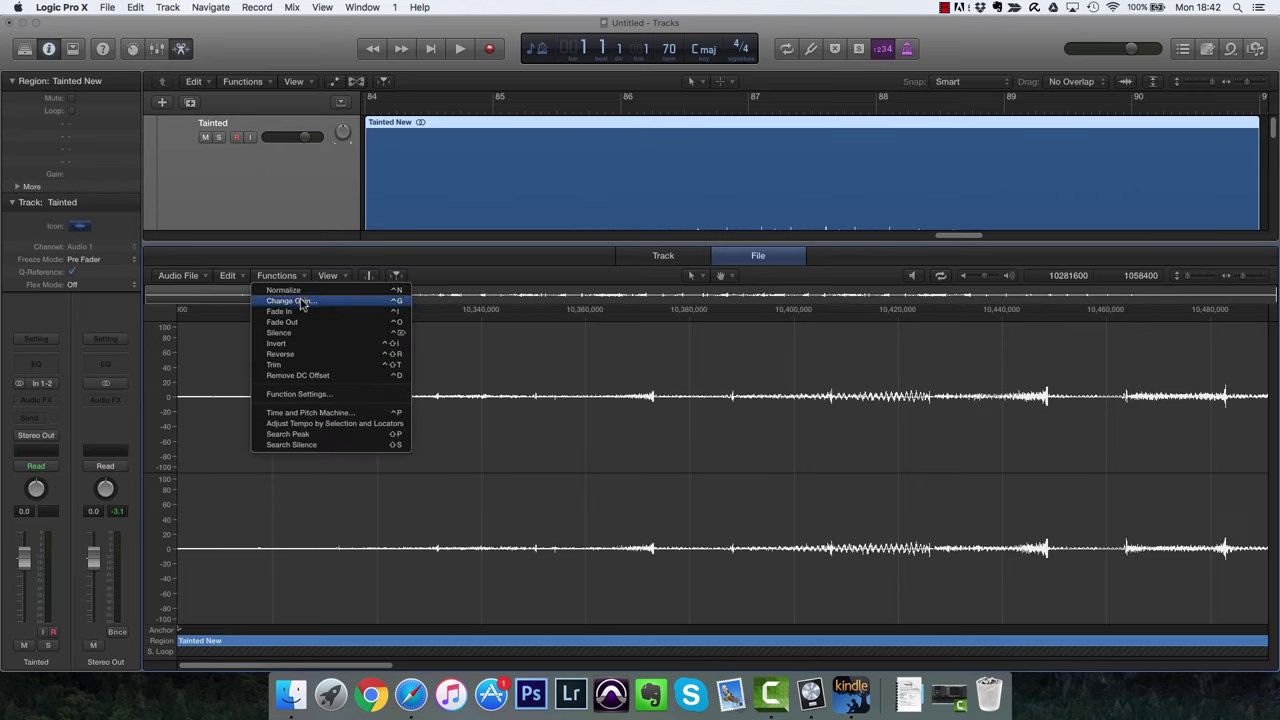
left_click(293, 301)
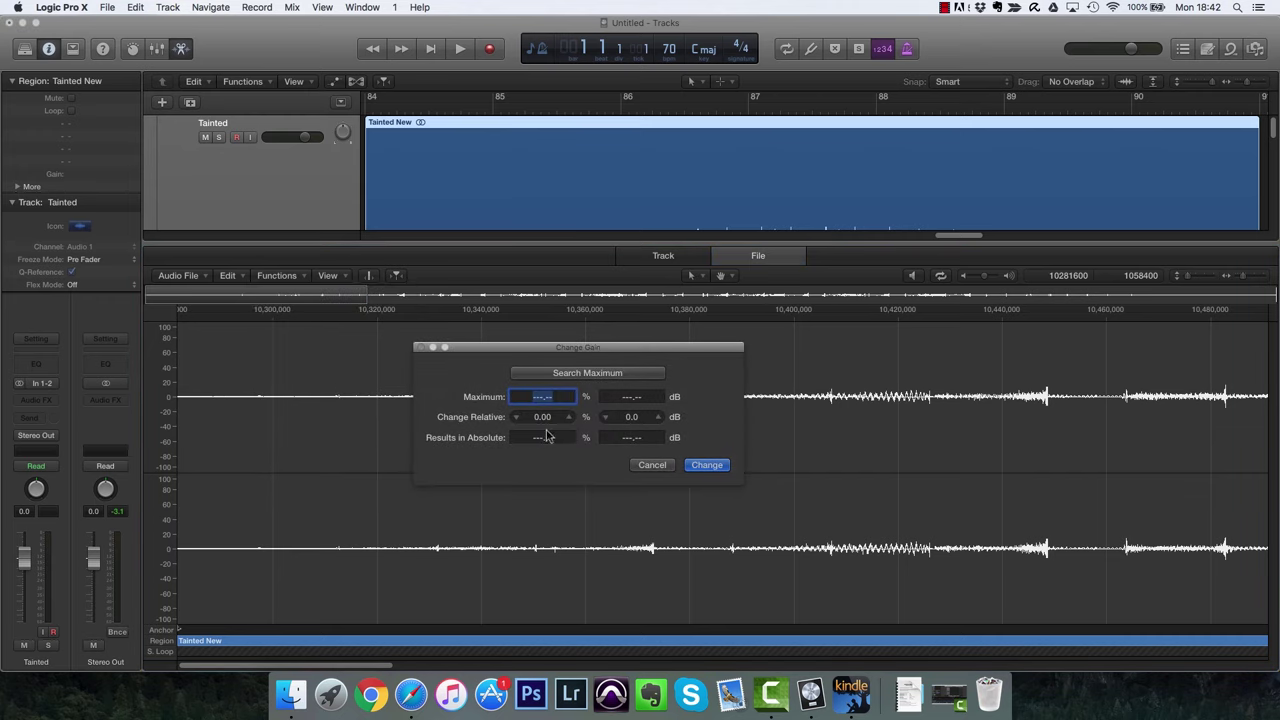
left_click(568, 416)
left_click(706, 465)
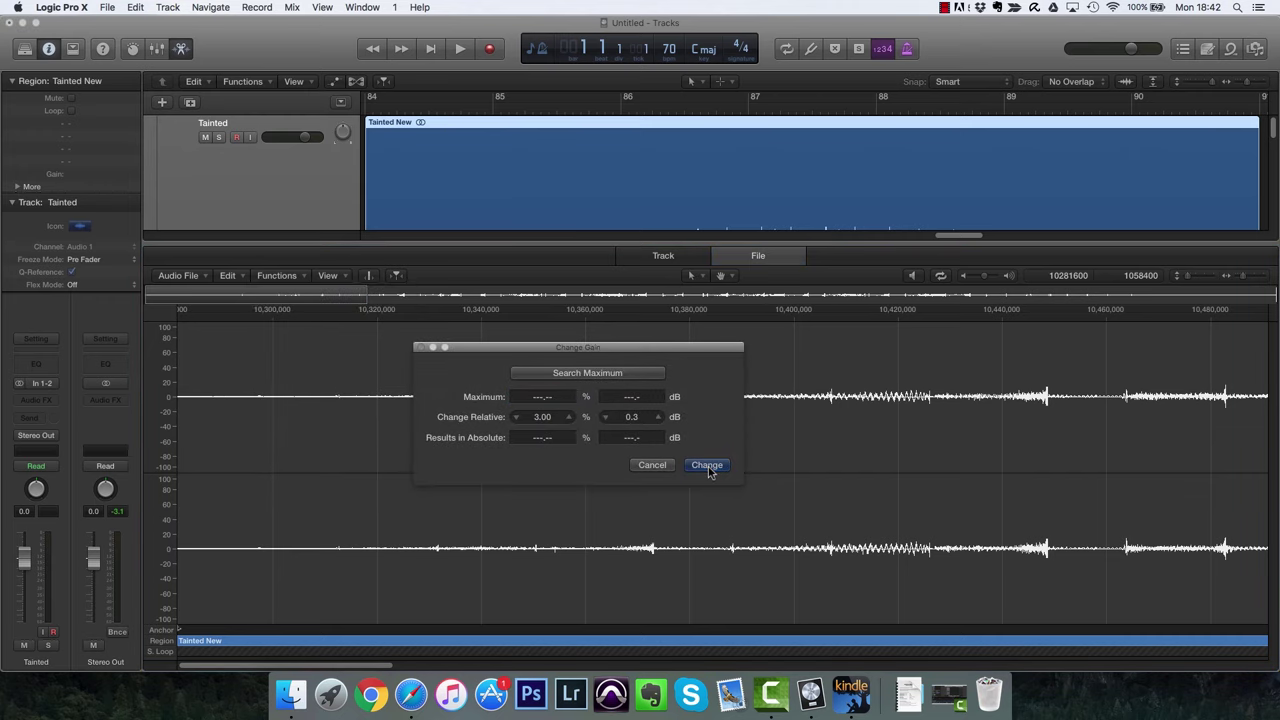
Review the other processing functions and the backup and save commands for the audio file, and close the editor.
left_click(277, 275)
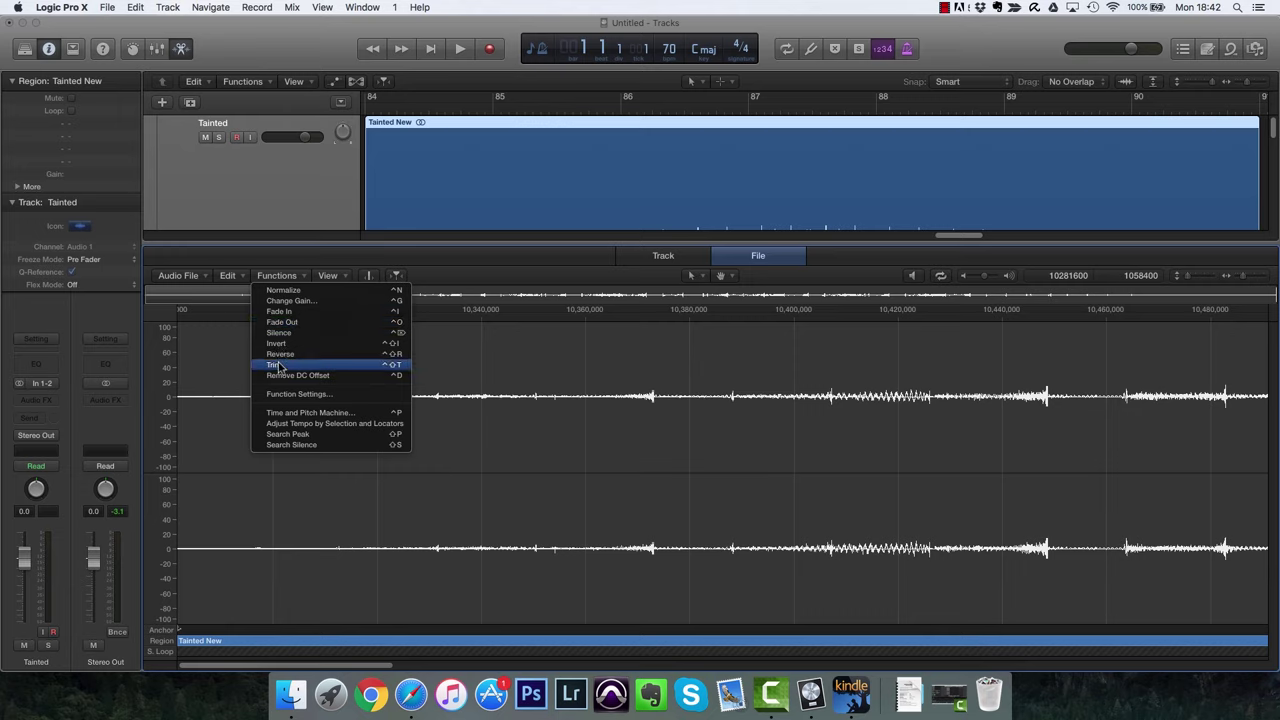
left_click(199, 278)
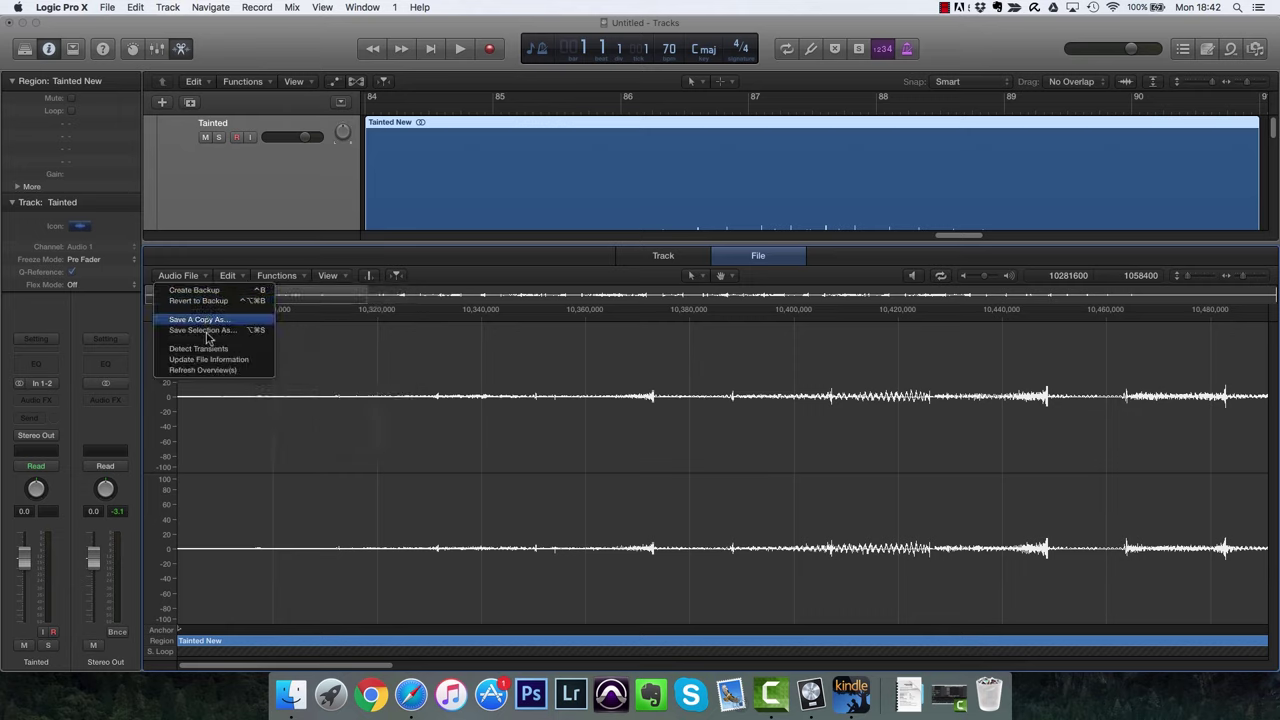
left_click(547, 266)
key("e")
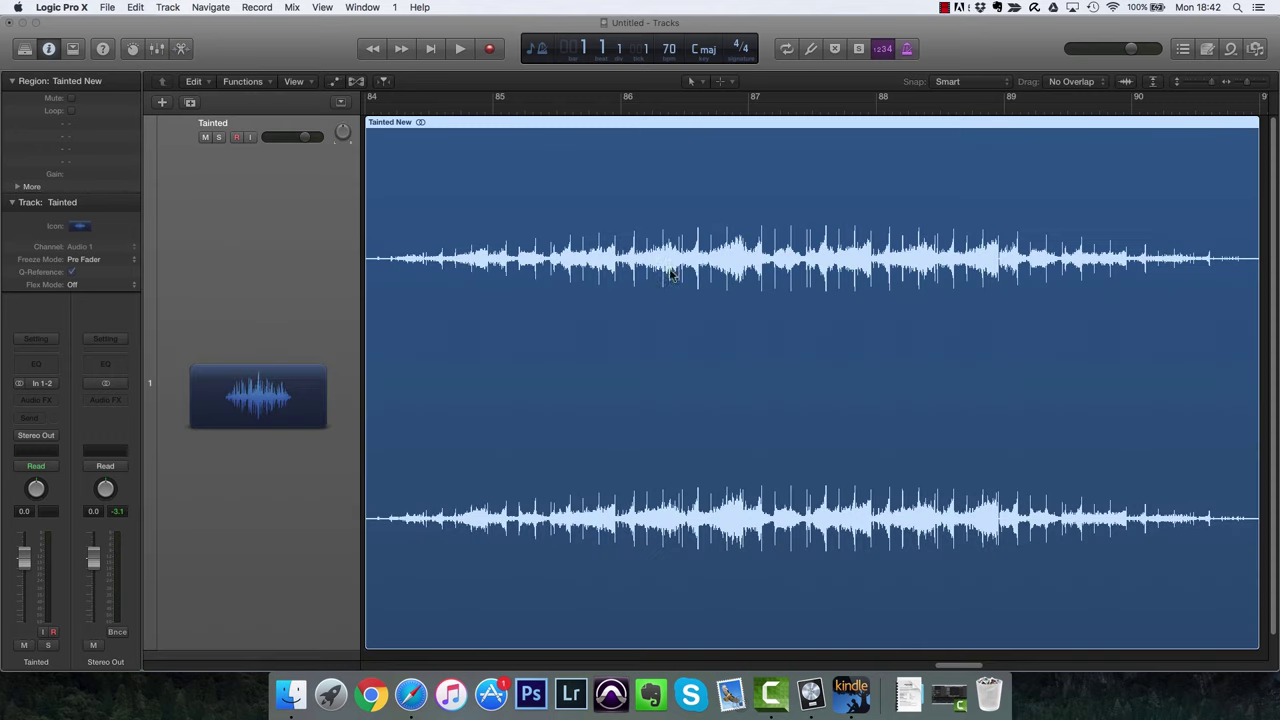
Play the processed Tainted New region from bar 84 and stop about halfway through.
key("super+Left")
key("super+Left")
scroll(494, 233, "left", 3)
left_click(499, 110)
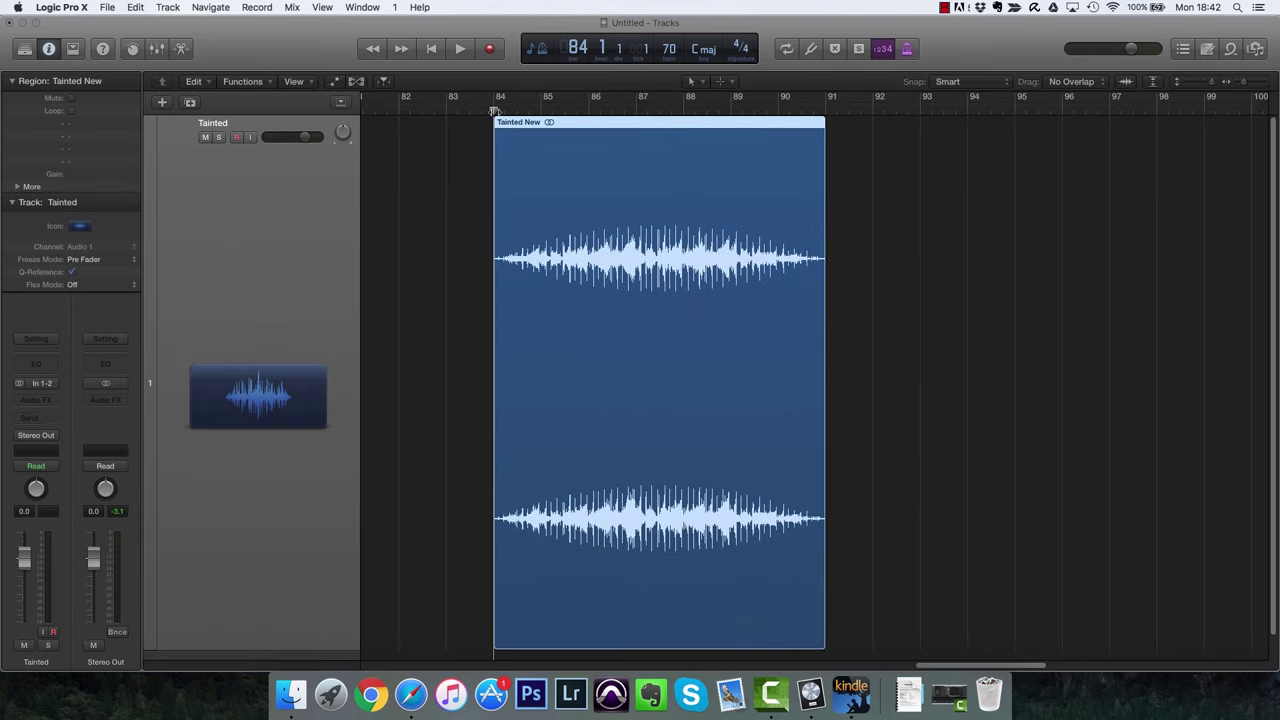
key("space")
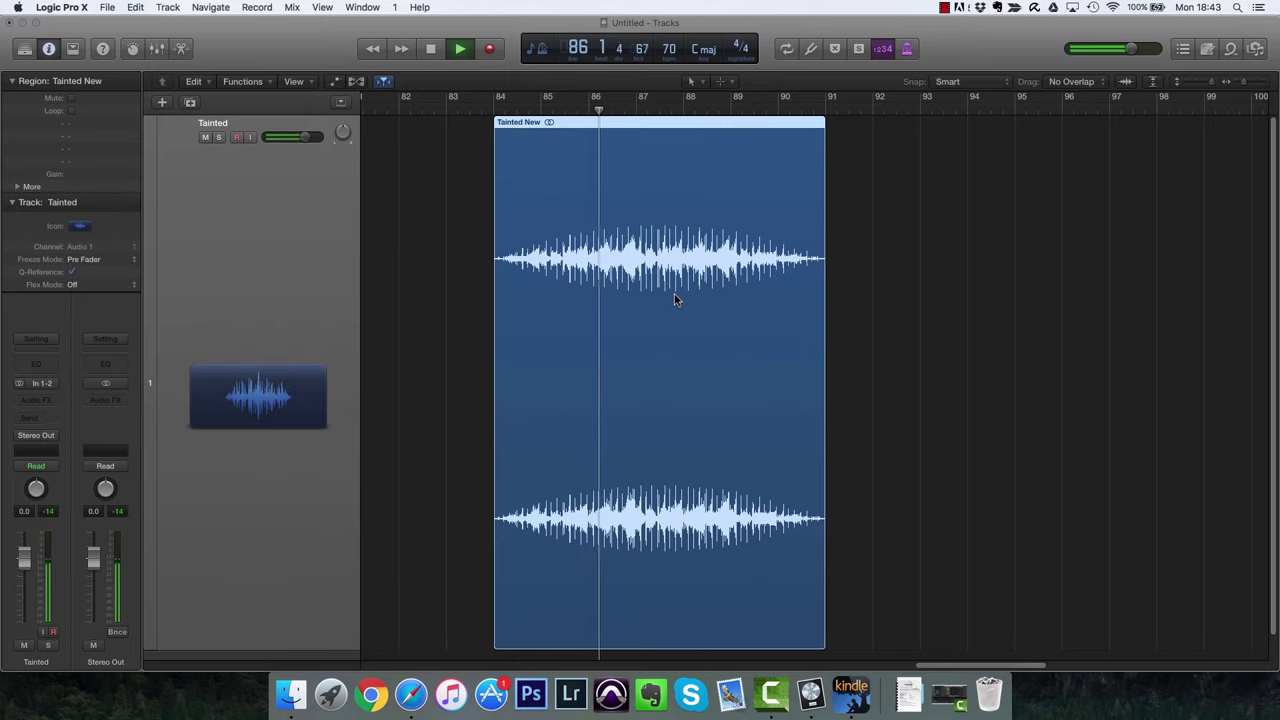
key("space")
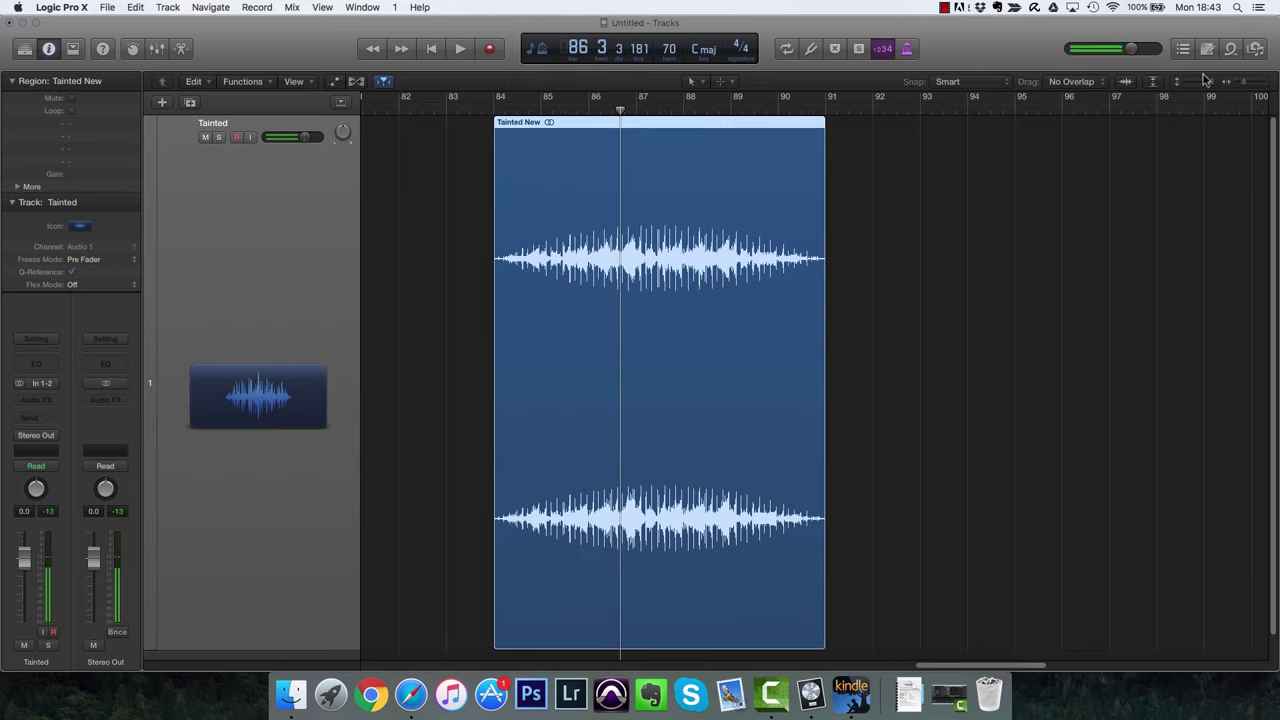
Show the project's audio files and prelisten to the Tainted New region there.
left_click(1257, 50)
left_click(1035, 81)
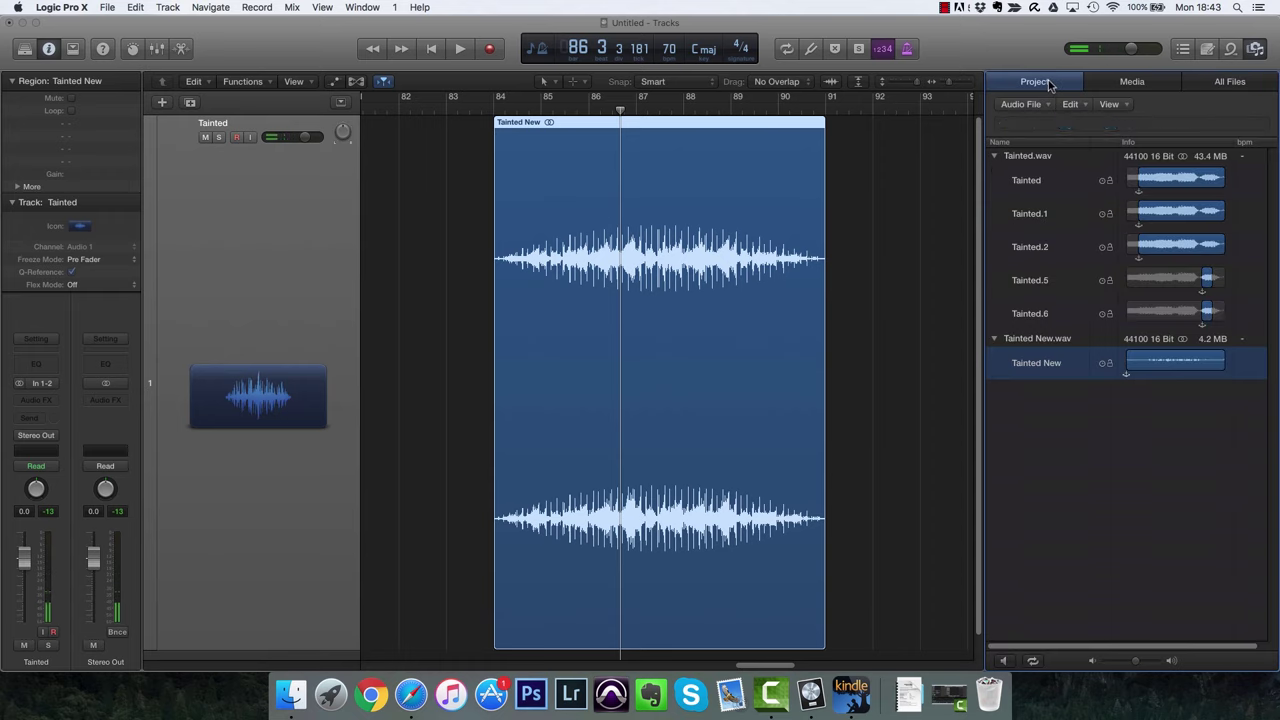
left_click(1131, 359)
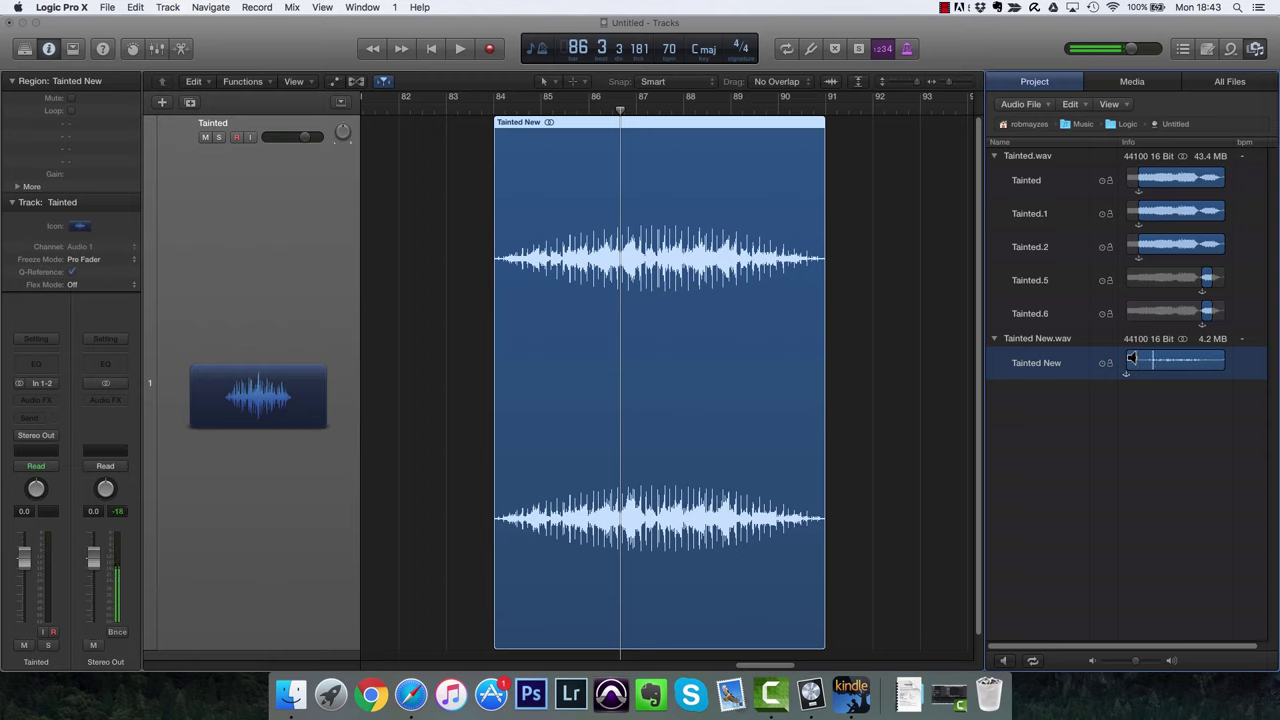
left_click(1131, 360)
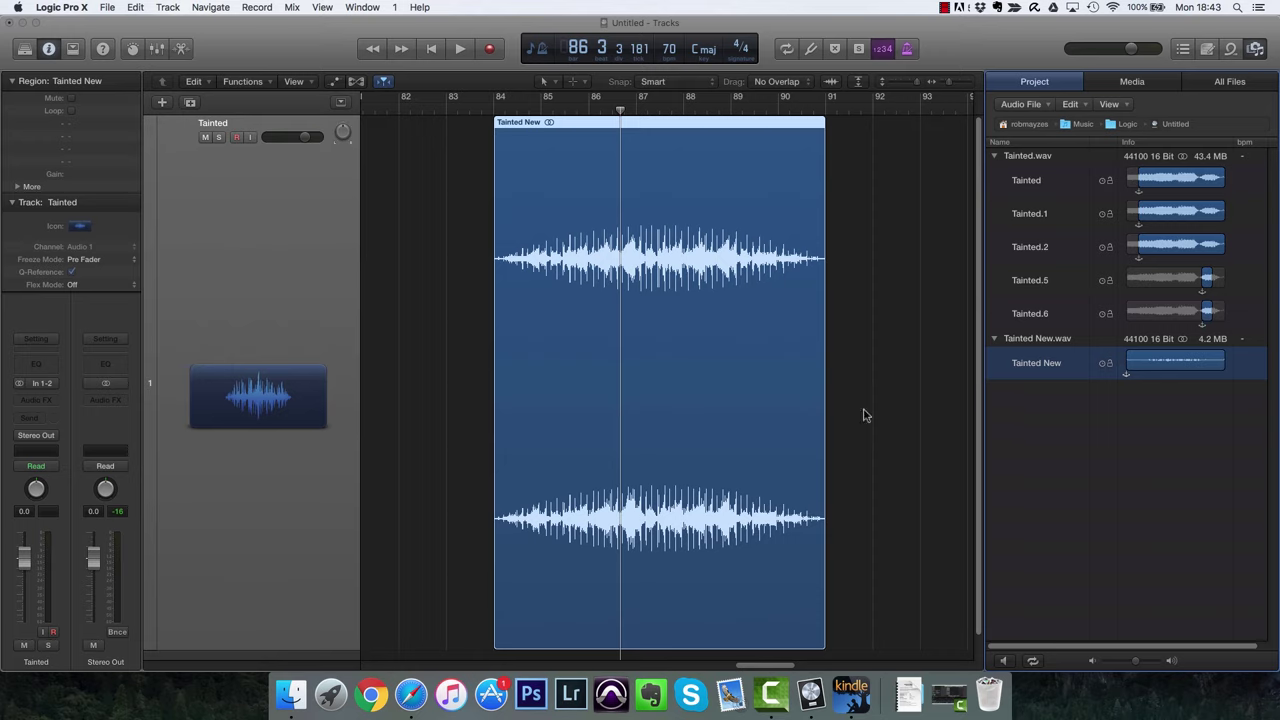
Open the Tainted New region in the File editor and create a backup of its audio file.
left_click(636, 322)
key("e")
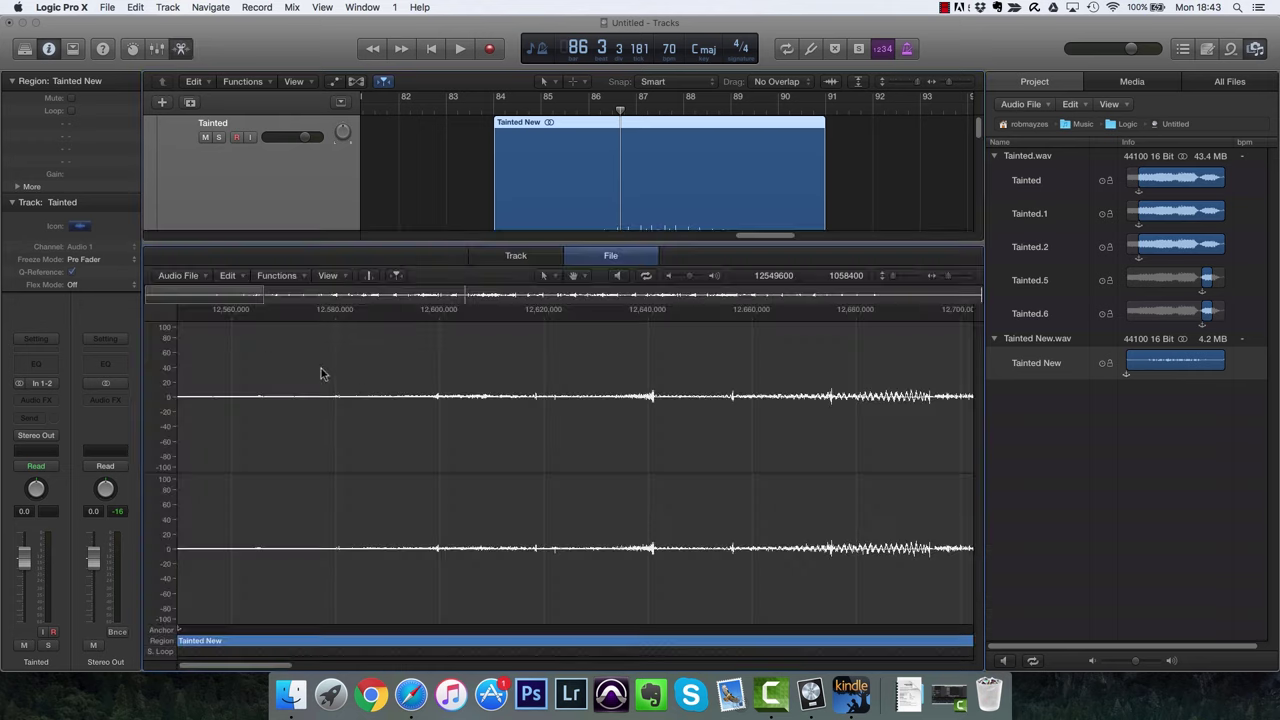
left_click(197, 275)
left_click(185, 289)
left_click(739, 238)
Stretch Tainted New with the Time and Pitch Machine to a destination tempo of 30 bpm and paste the result.
left_click(276, 275)
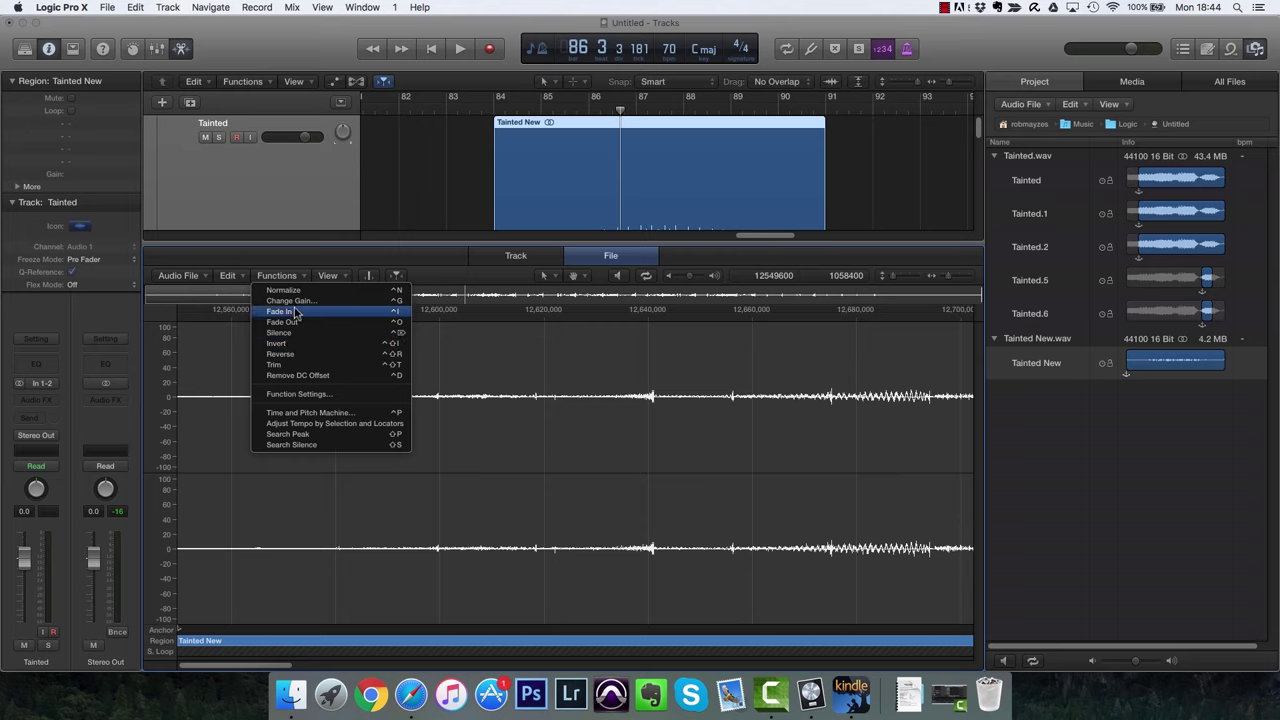
left_click(355, 413)
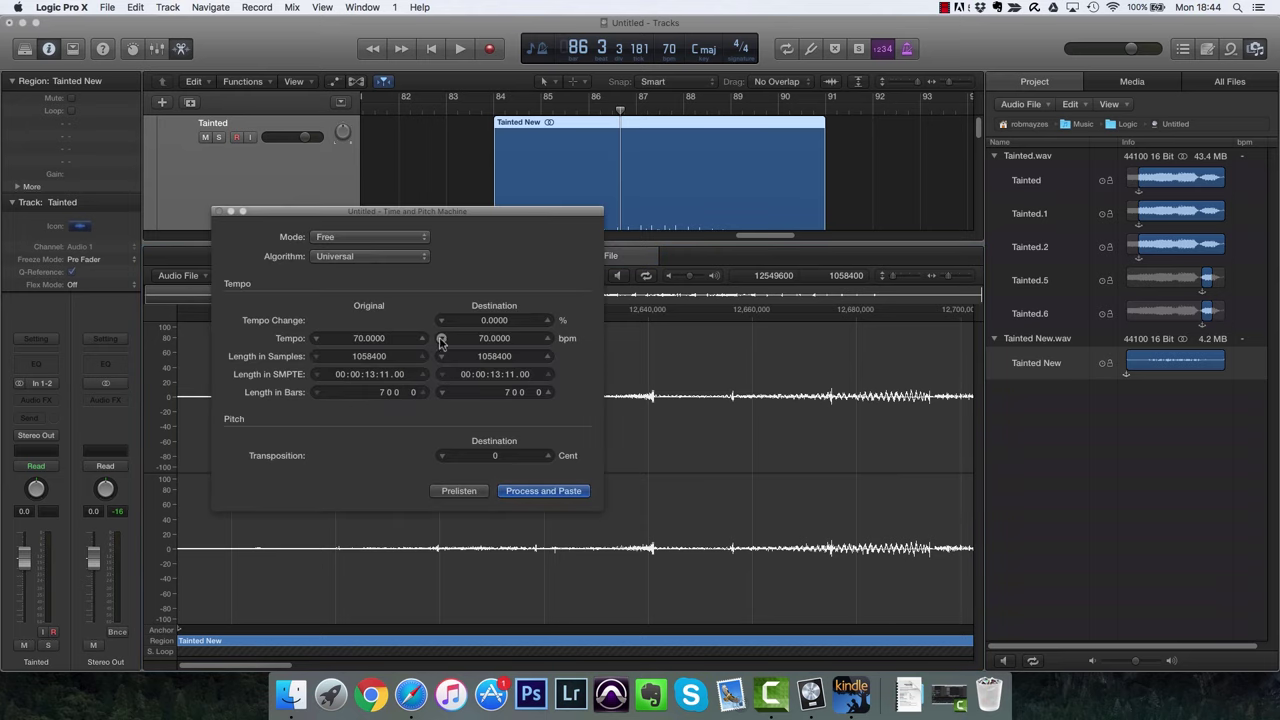
left_click(494, 340)
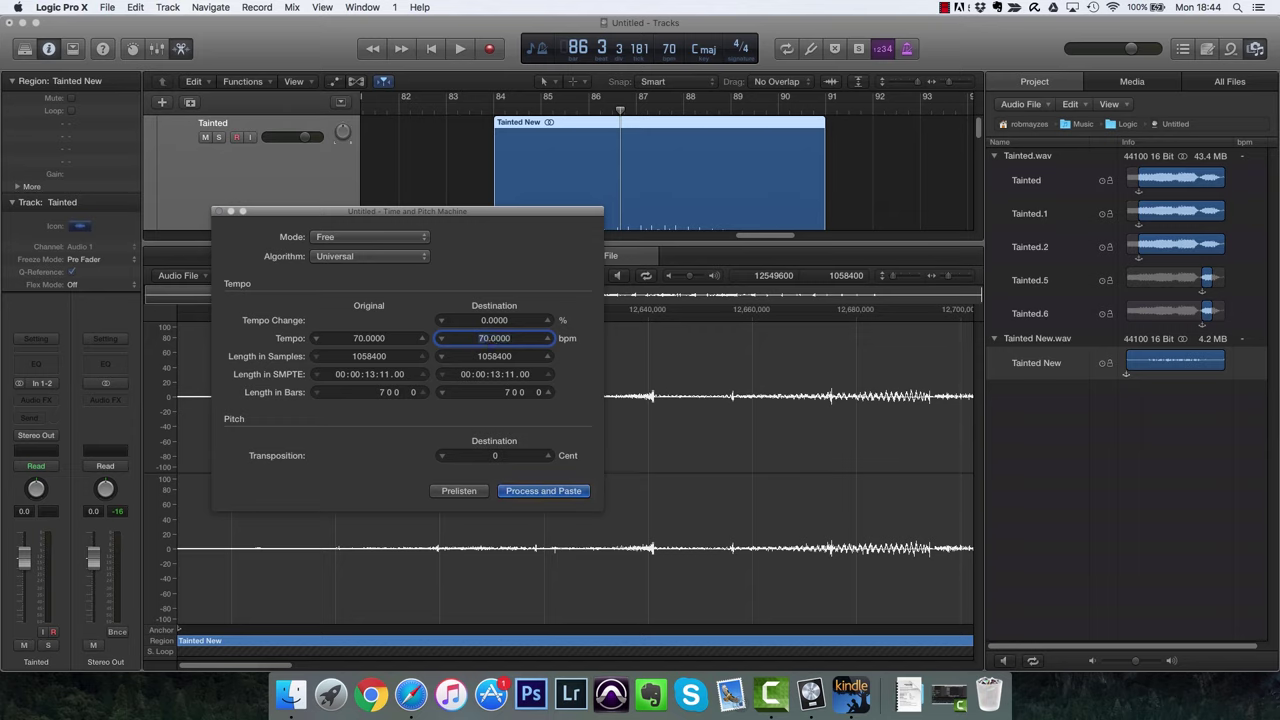
type("30")
left_click(555, 490)
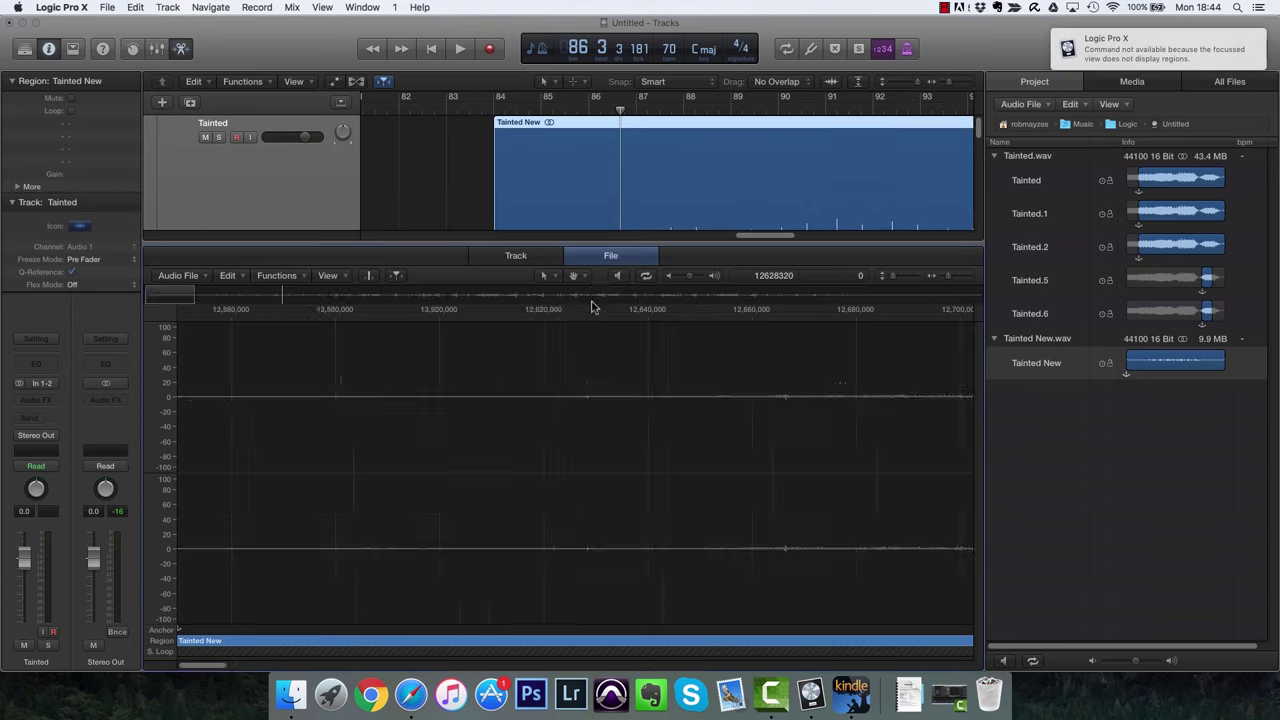
Prelisten to the time-stretched audio in the middle of the file and play a short part of it.
double_click(593, 298)
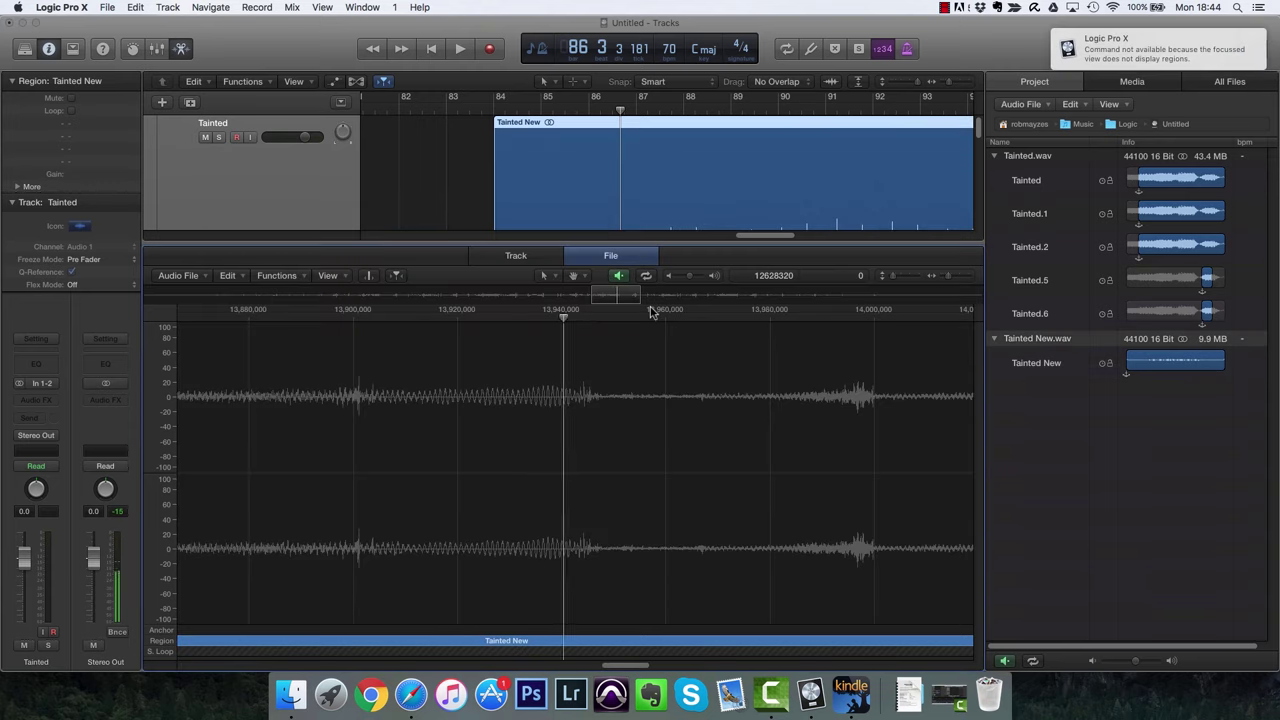
key("space")
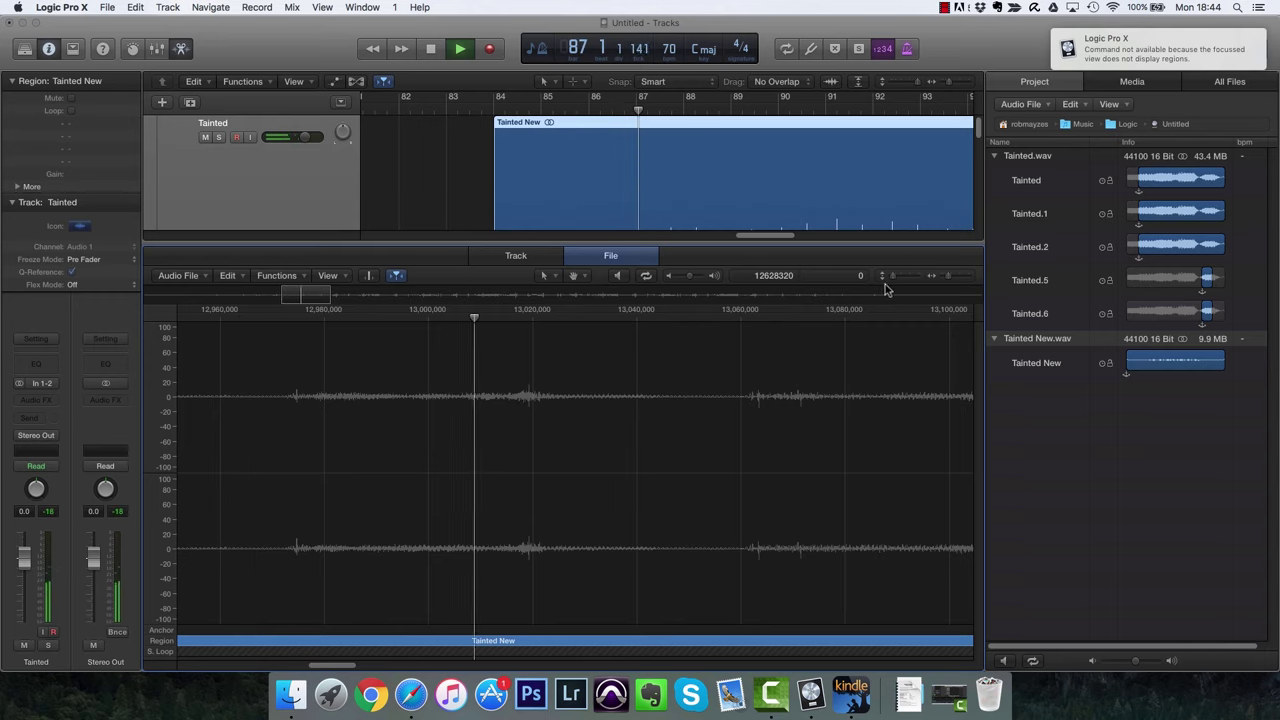
key("space")
Revert the Tainted New audio file to its backup and accept the region length change.
left_click(179, 275)
left_click(205, 300)
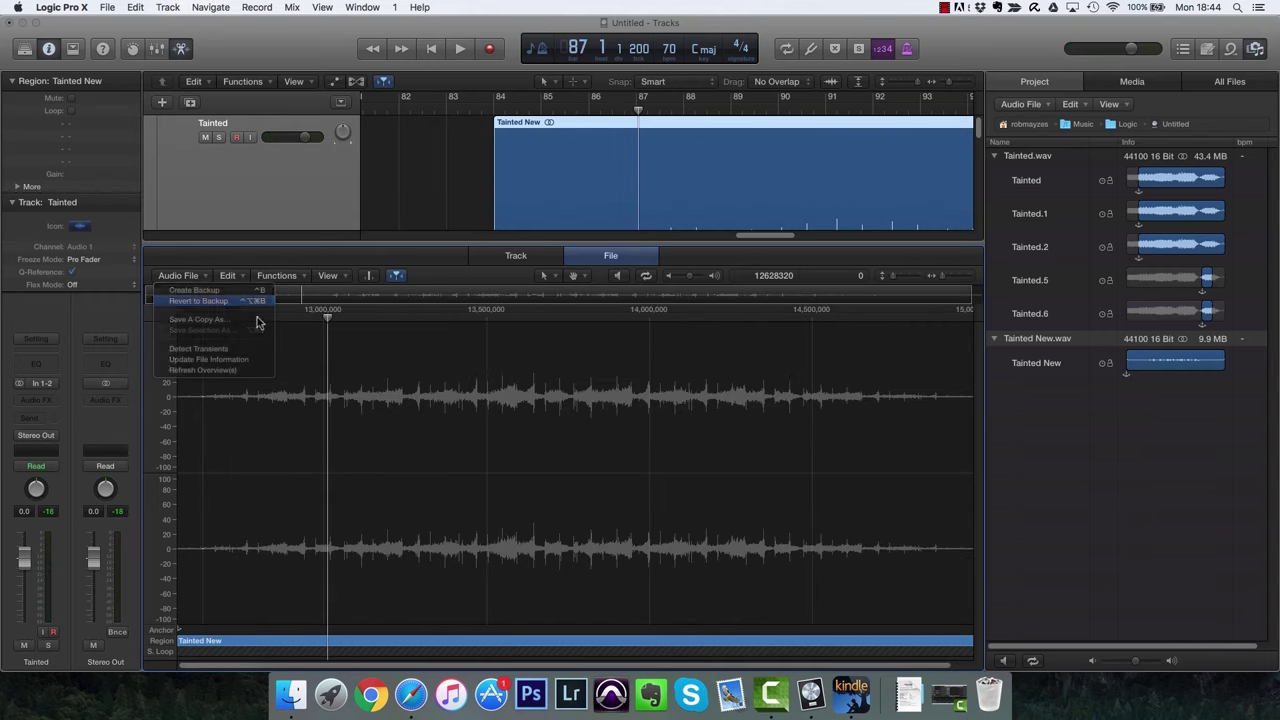
left_click(739, 238)
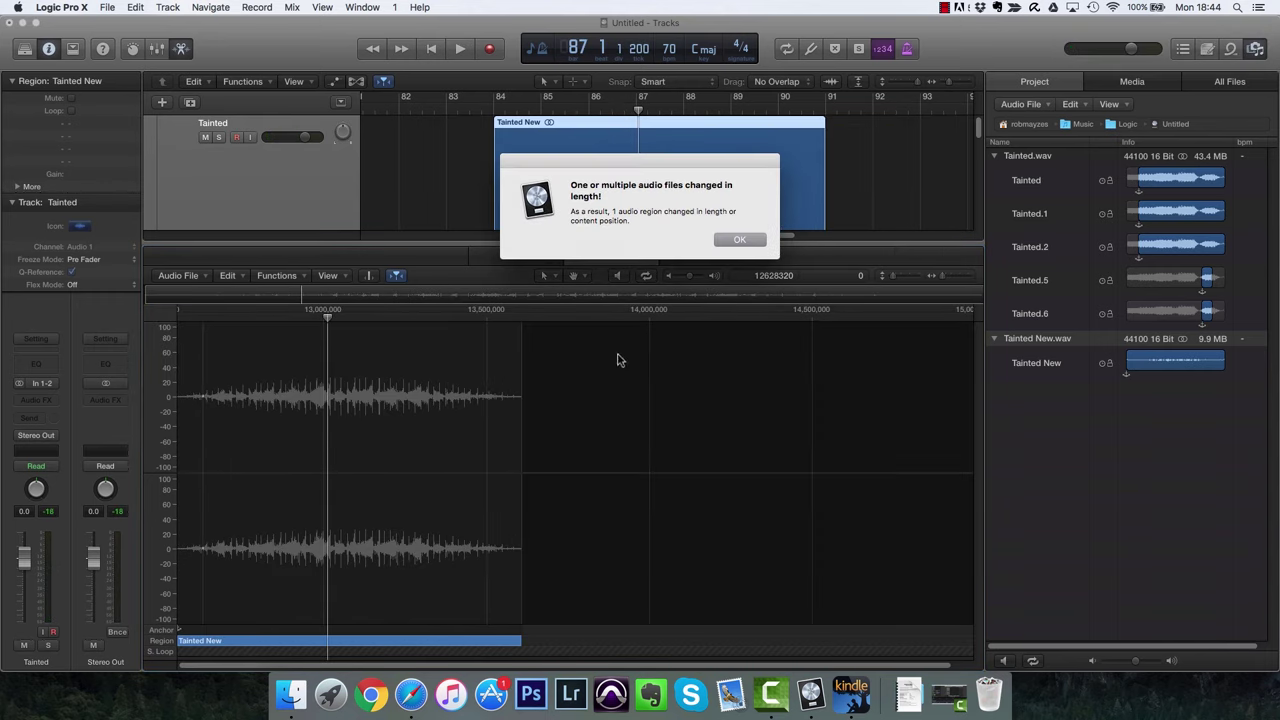
left_click(735, 239)
Play the restored Tainted New audio from an early point in the file.
left_click(257, 316)
key("space")
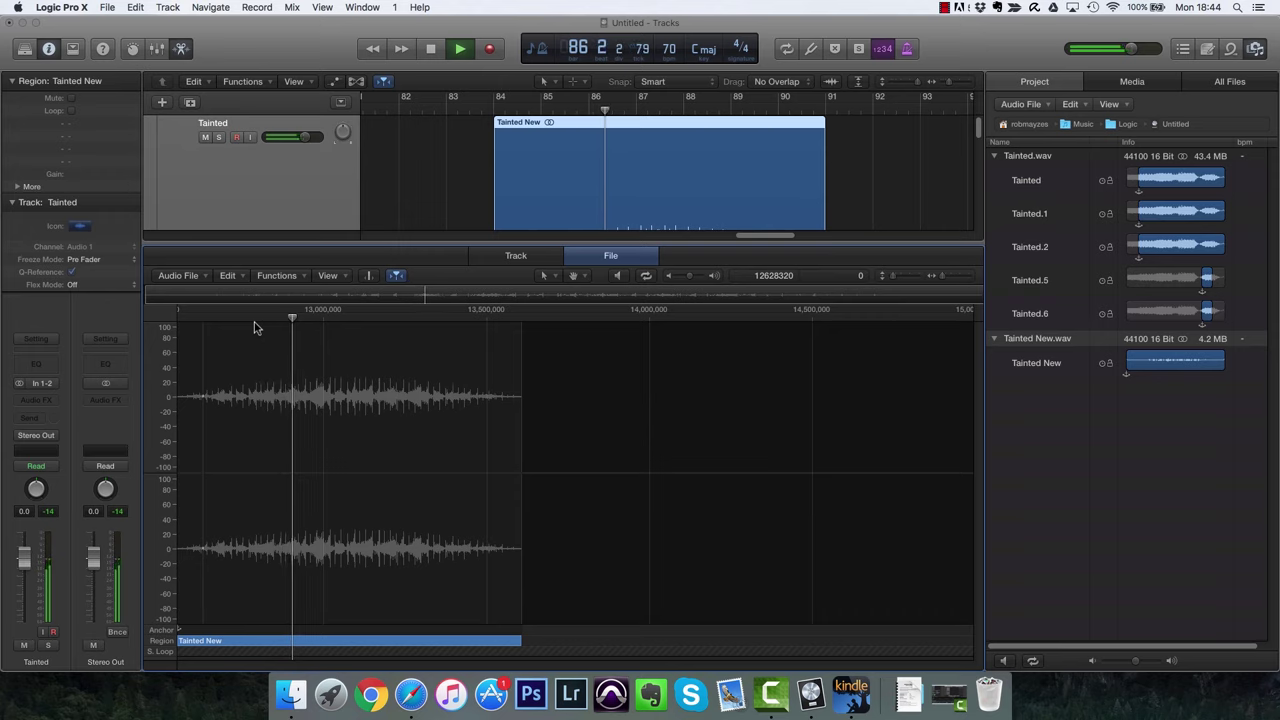
key("space")
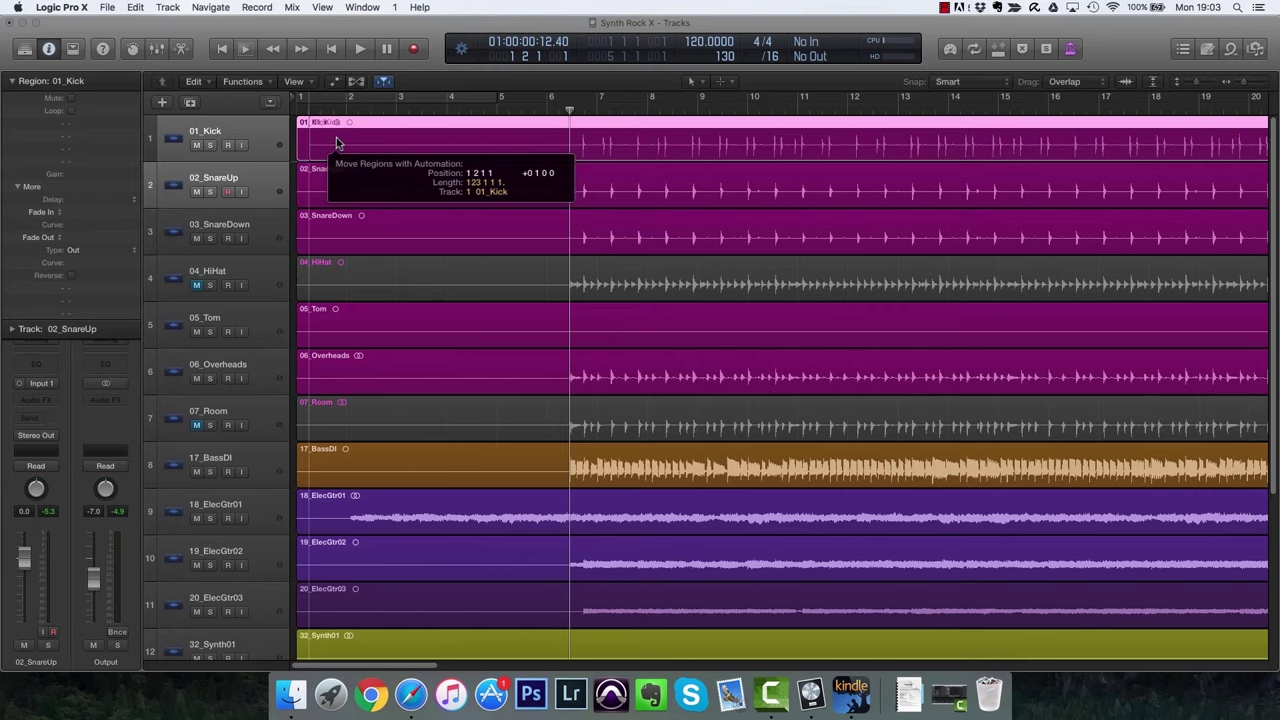
Select all the regions in the Synth Rock X project and fit them in the view, with the 01_Kick track active.
left_click_drag(428, 143, 340, 147)
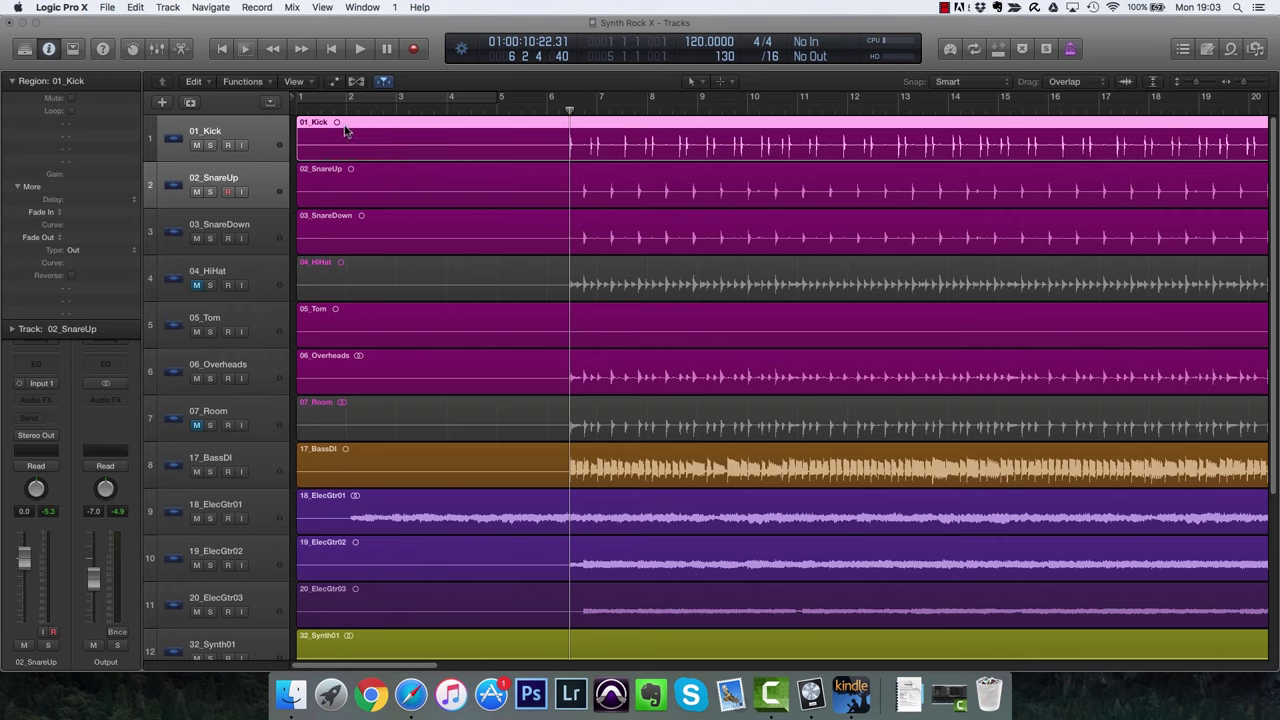
left_click(278, 144)
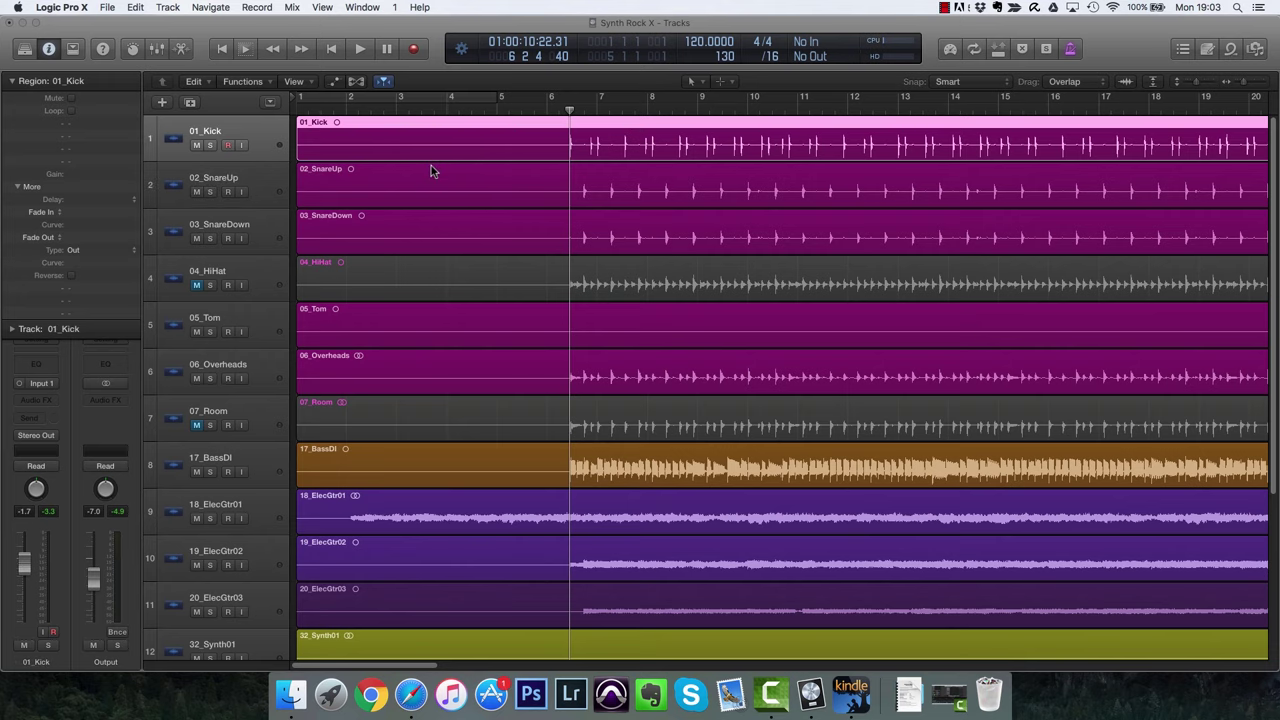
scroll(435, 175, "down", 5)
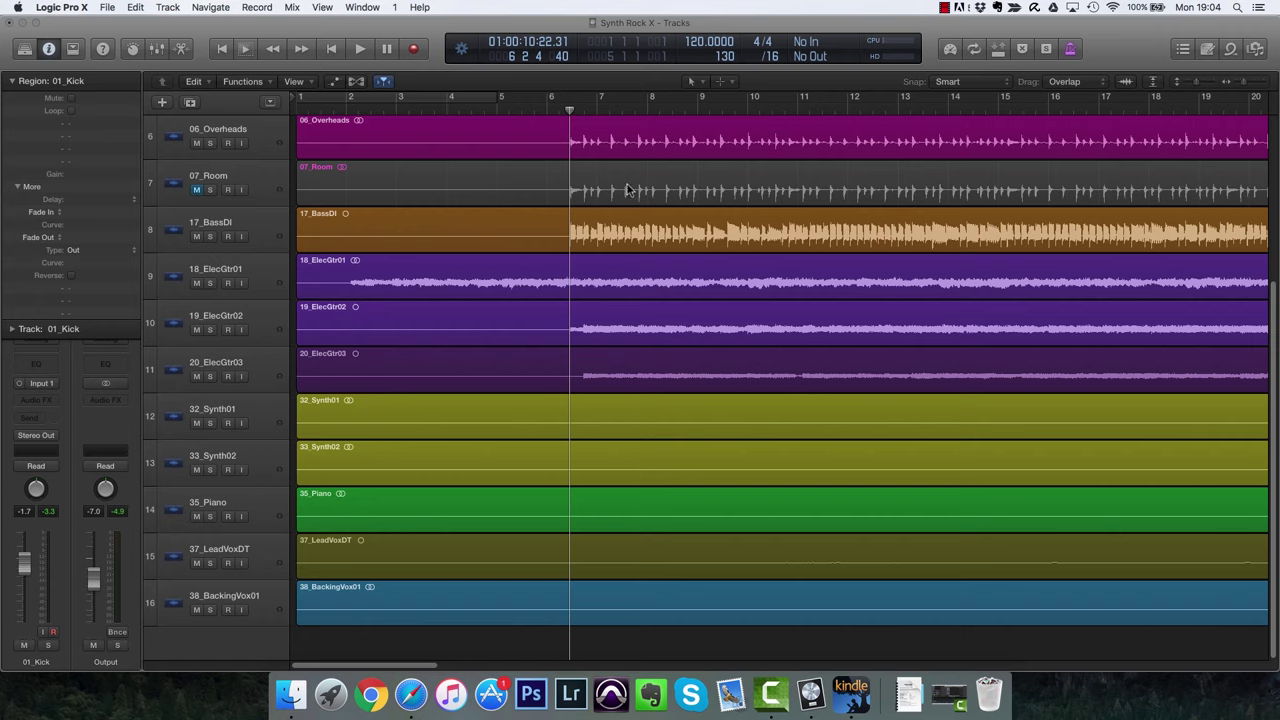
scroll(611, 217, "up", 1)
key("cmd+a")
key("z")
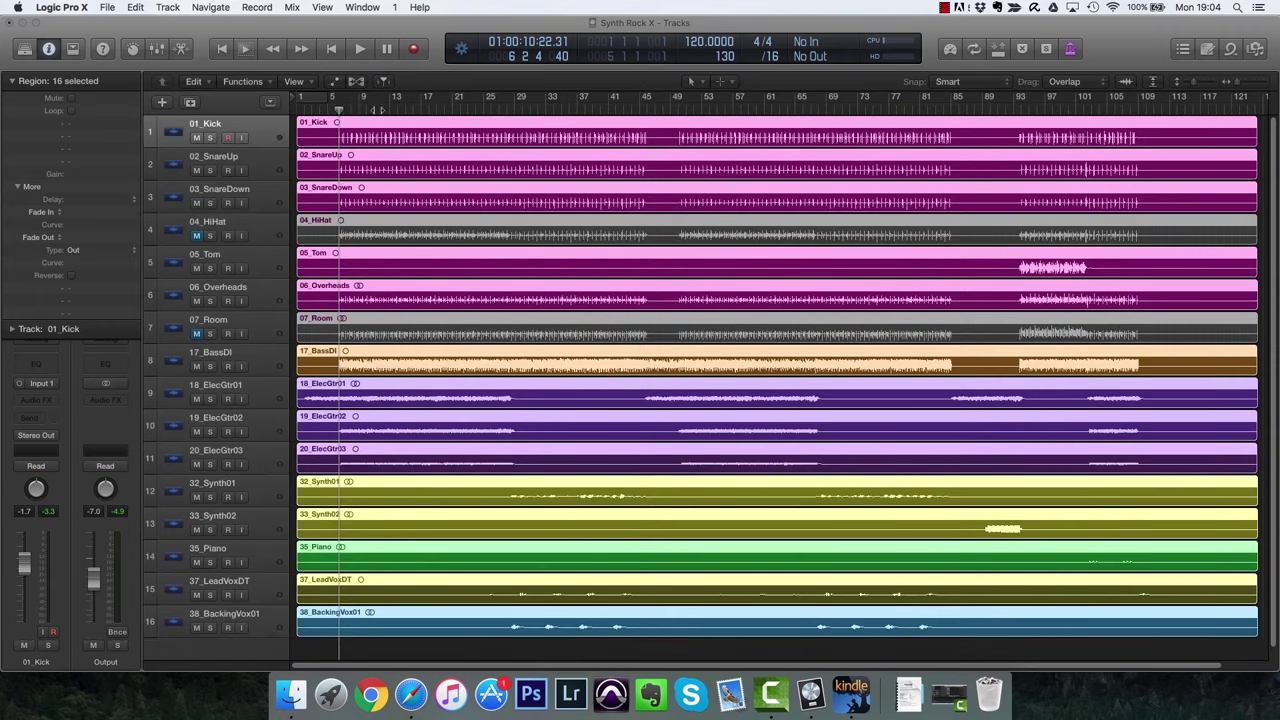
Play the Synth Rock X project from the beginning to about bar 9.
key("Return")
key("space")
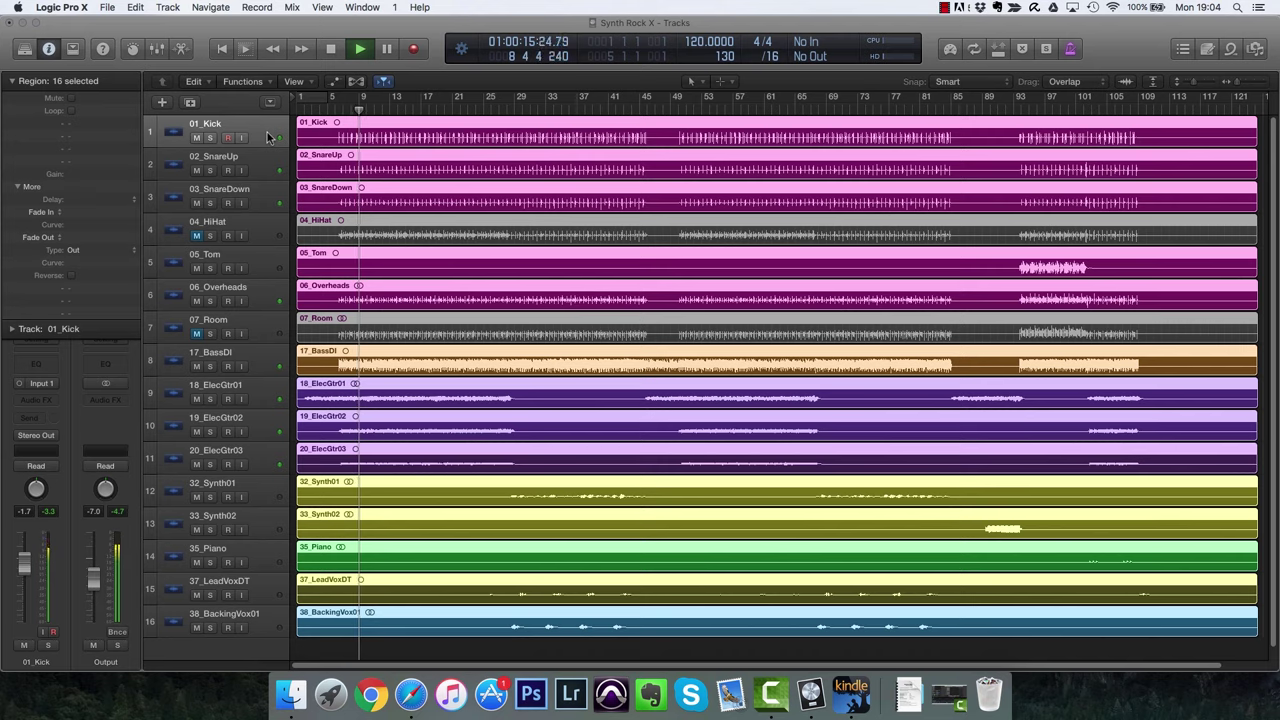
key("space")
Enlarge the drum tracks from the start of the project and select only the 01_Kick region.
key("super+Right")
key("super+Down")
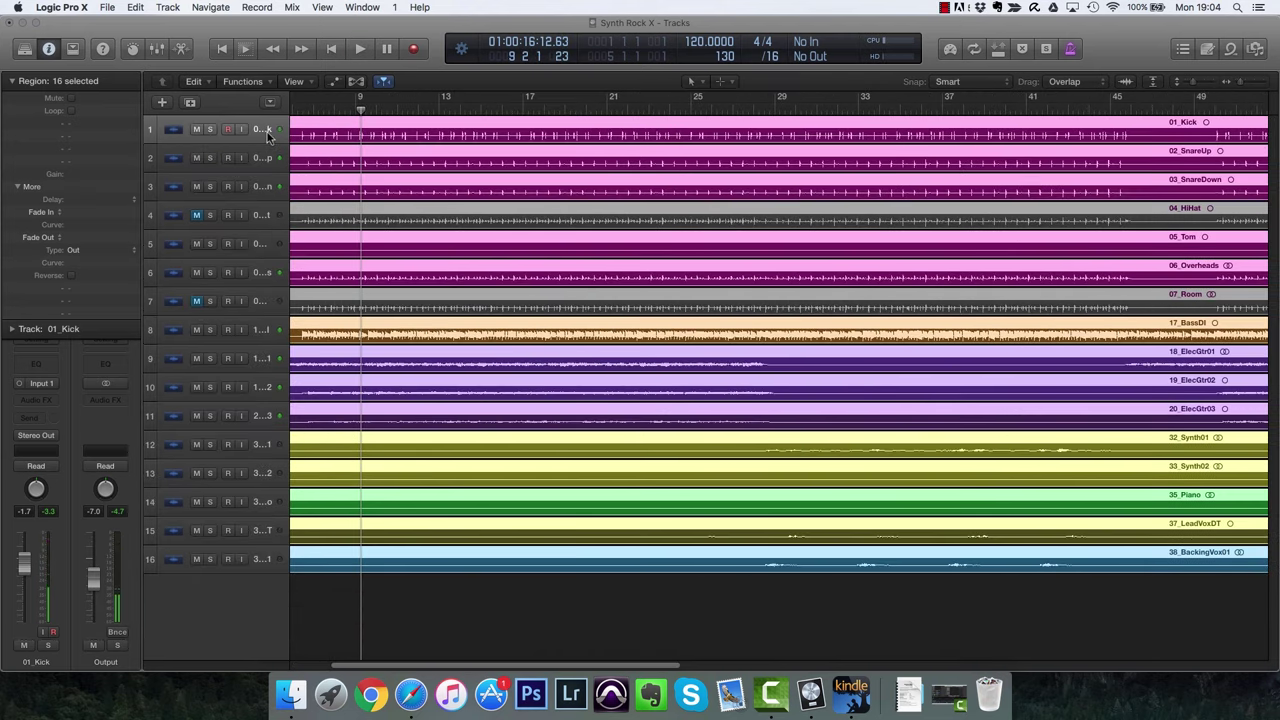
key("super+Down")
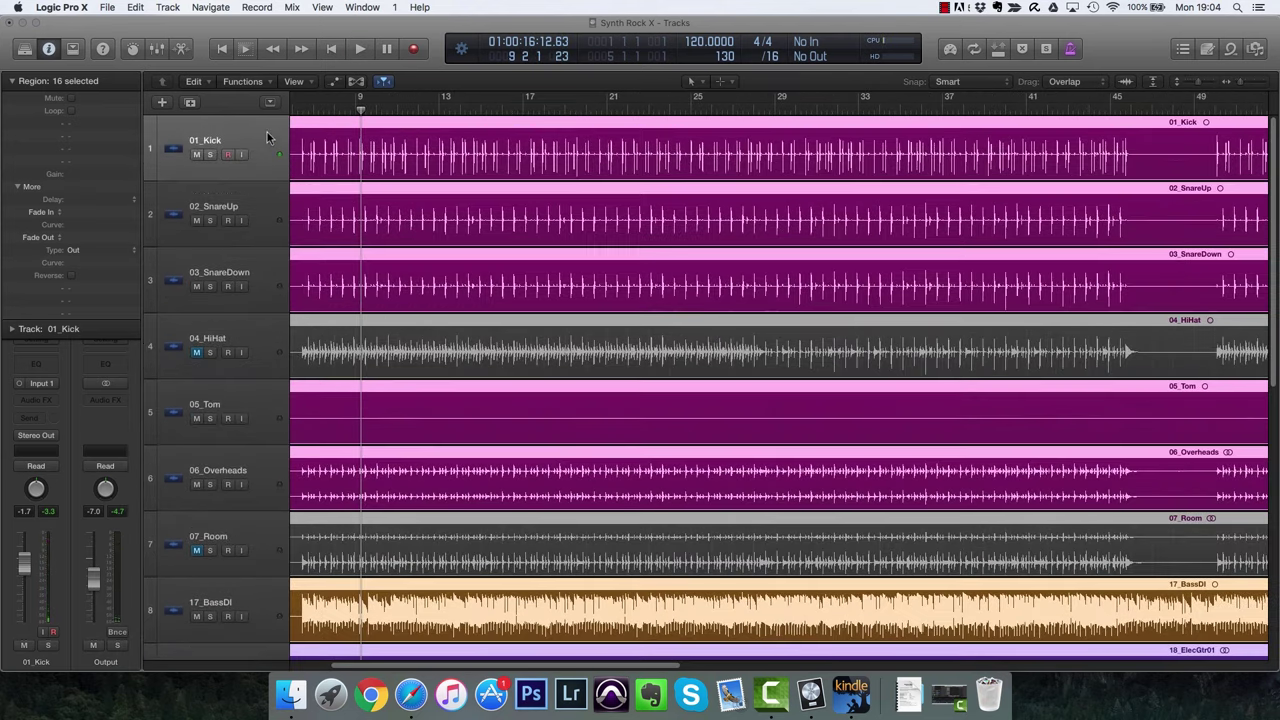
scroll(522, 285, "left", 3)
scroll(522, 285, "left", 1)
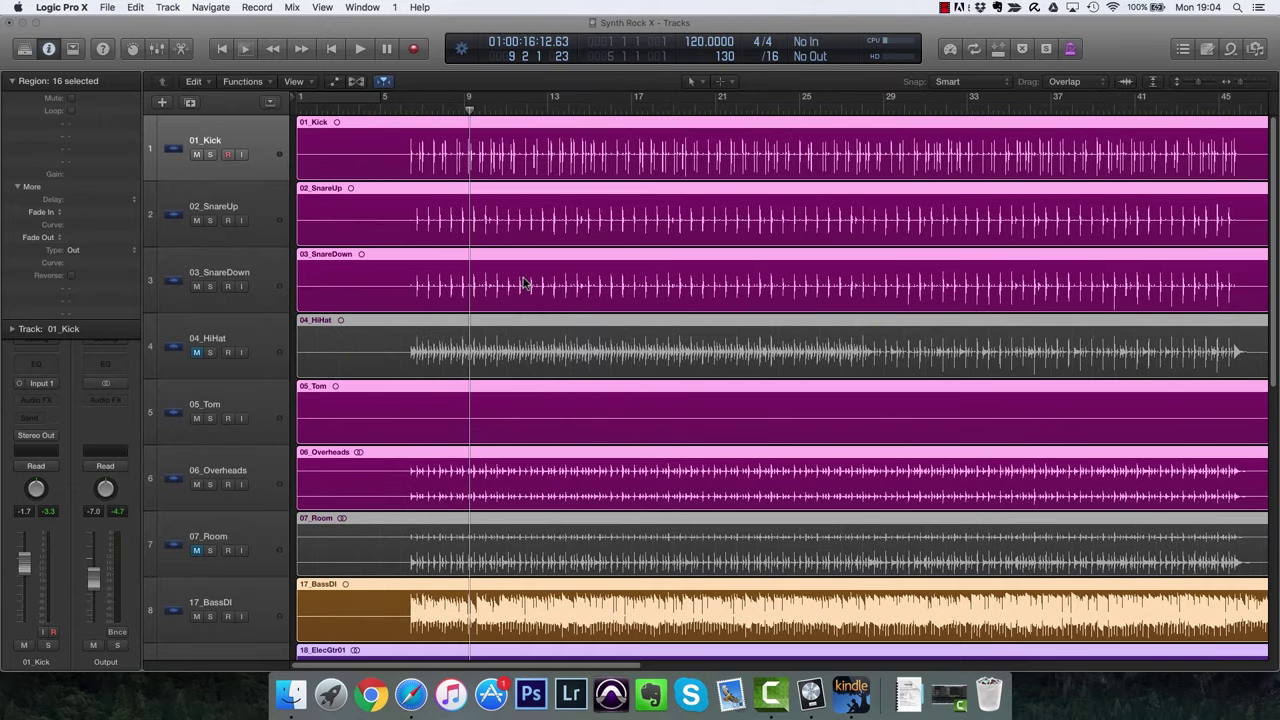
left_click(255, 166)
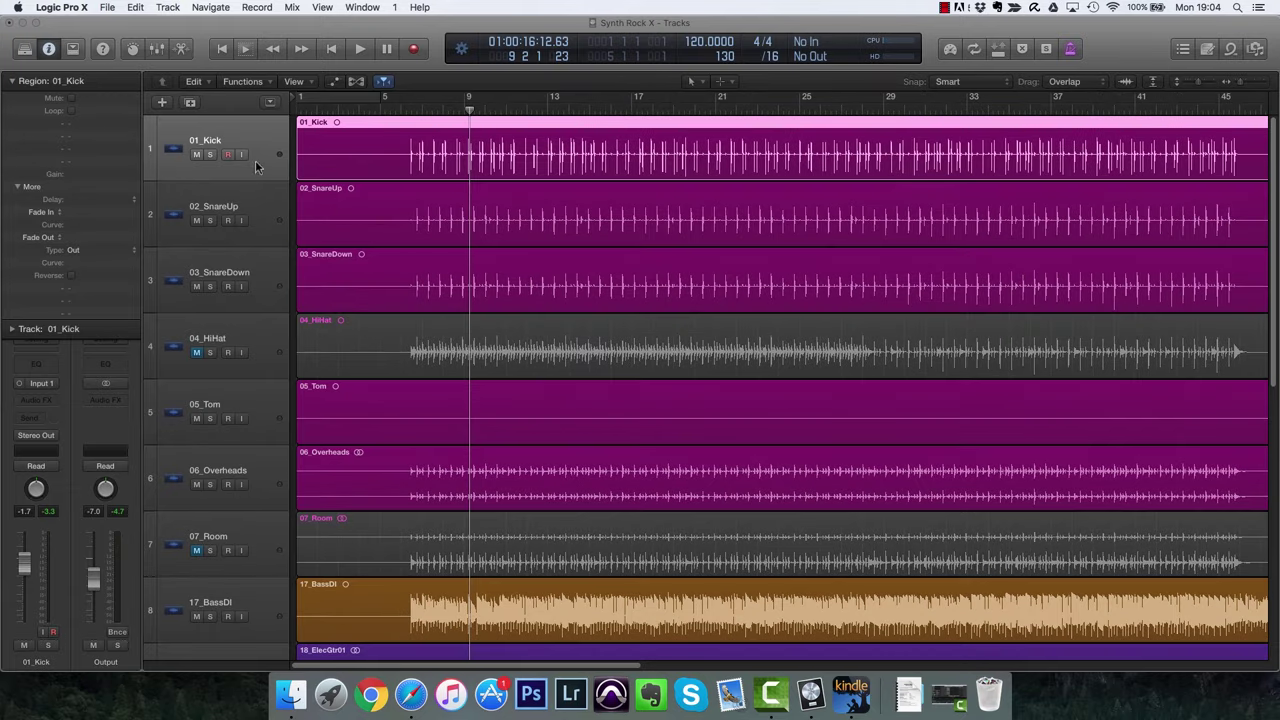
Add one audio track with Input 1 below 01_Kick, then place the playhead at bar 6 and enlarge the timeline around it.
left_click(162, 103)
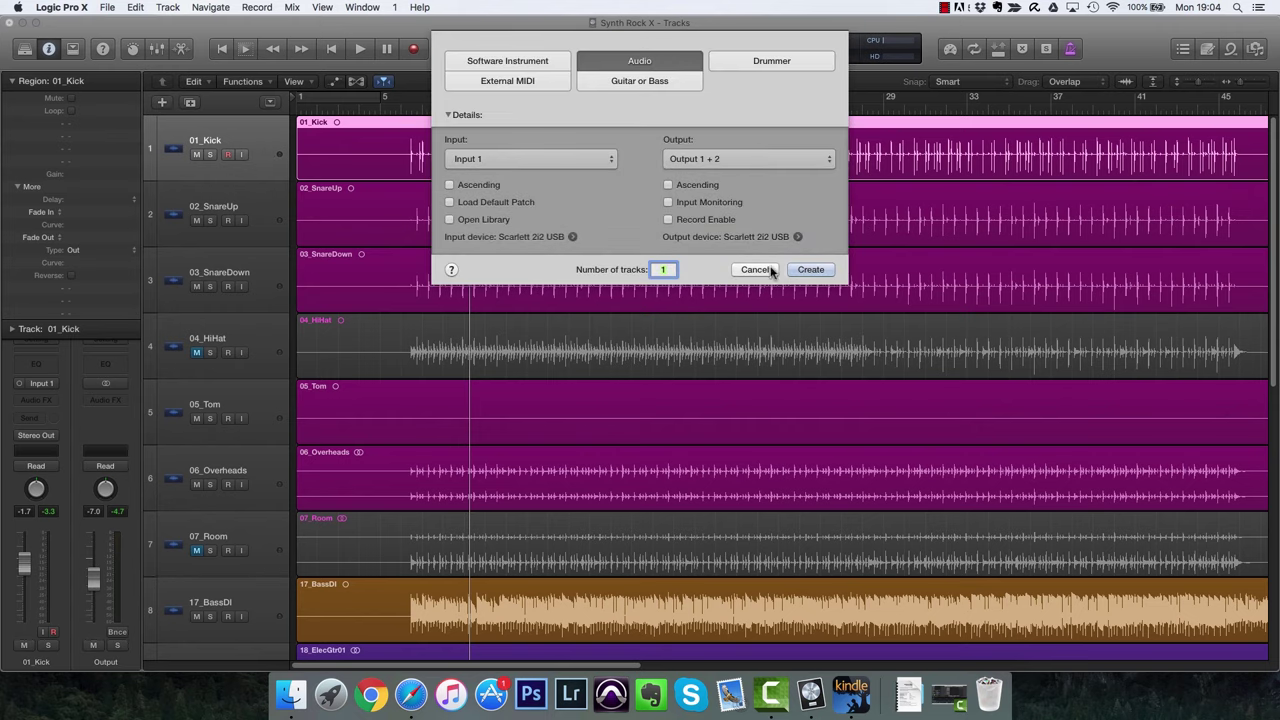
left_click(811, 273)
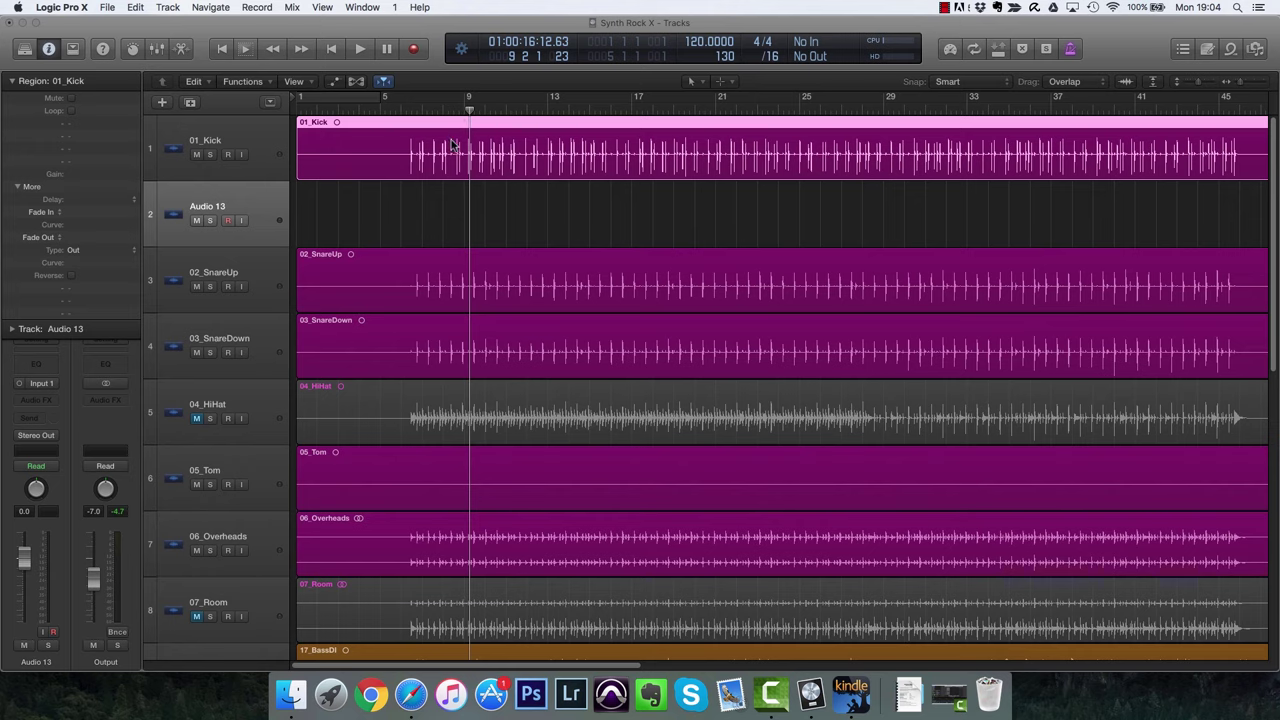
left_click(401, 108)
key("super+Right")
key("super+Right")
key("super+Right")
key("super+Right")
key("super+Right")
key("super+Right")
key("super+Right")
key("super+Right")
key("super+Right")
key("super+Right")
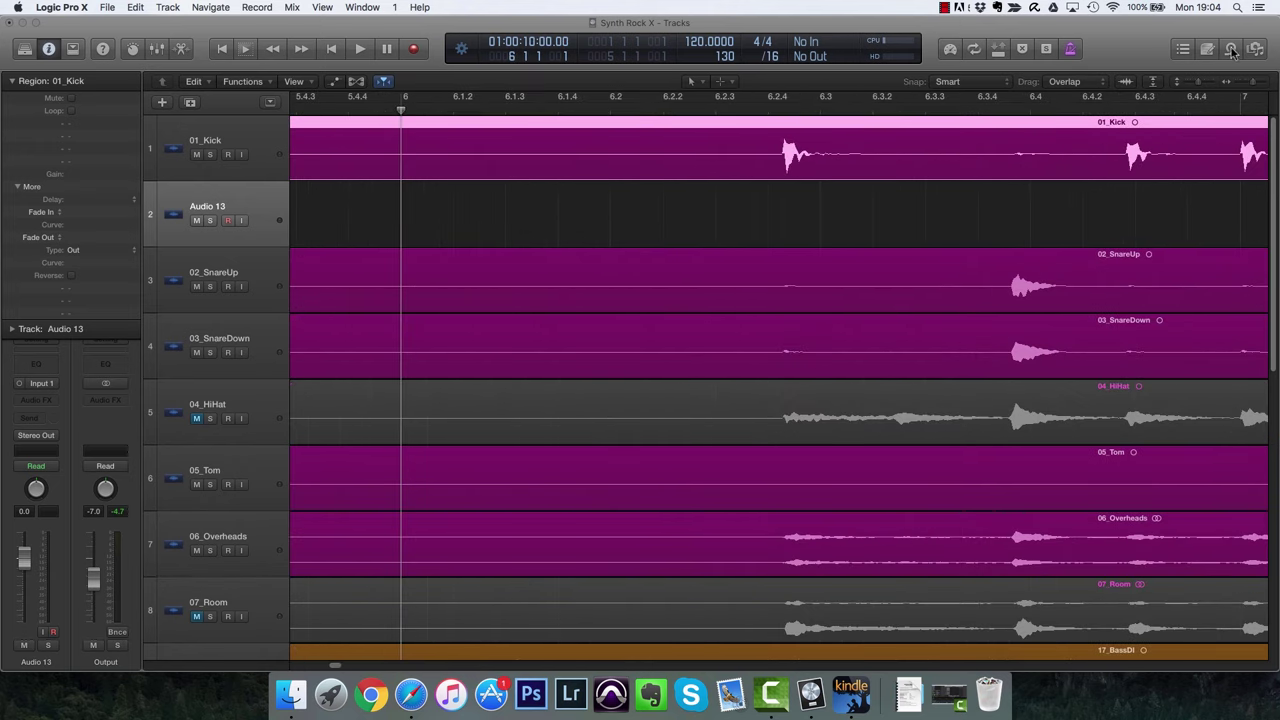
Search the loop library for "cymbal" and audition Cymbal Transition 1, 2 and 3.
left_click(1226, 50)
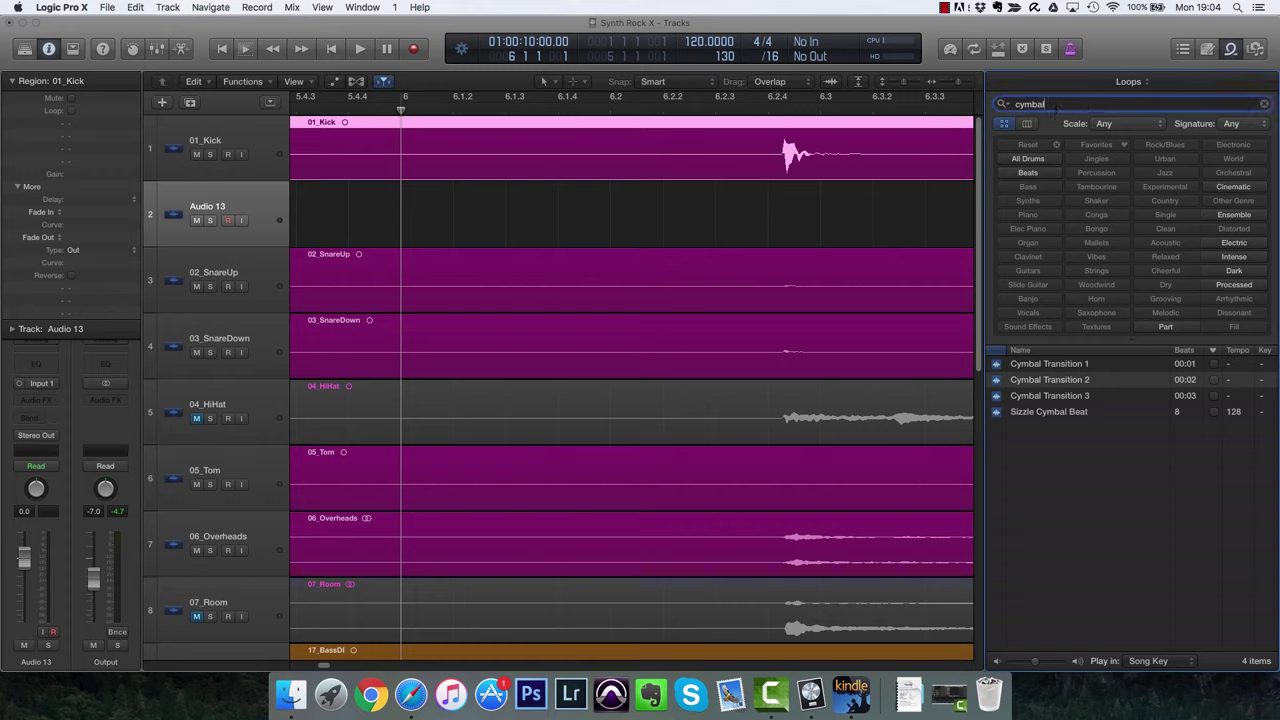
left_click(1025, 381)
left_click(1027, 397)
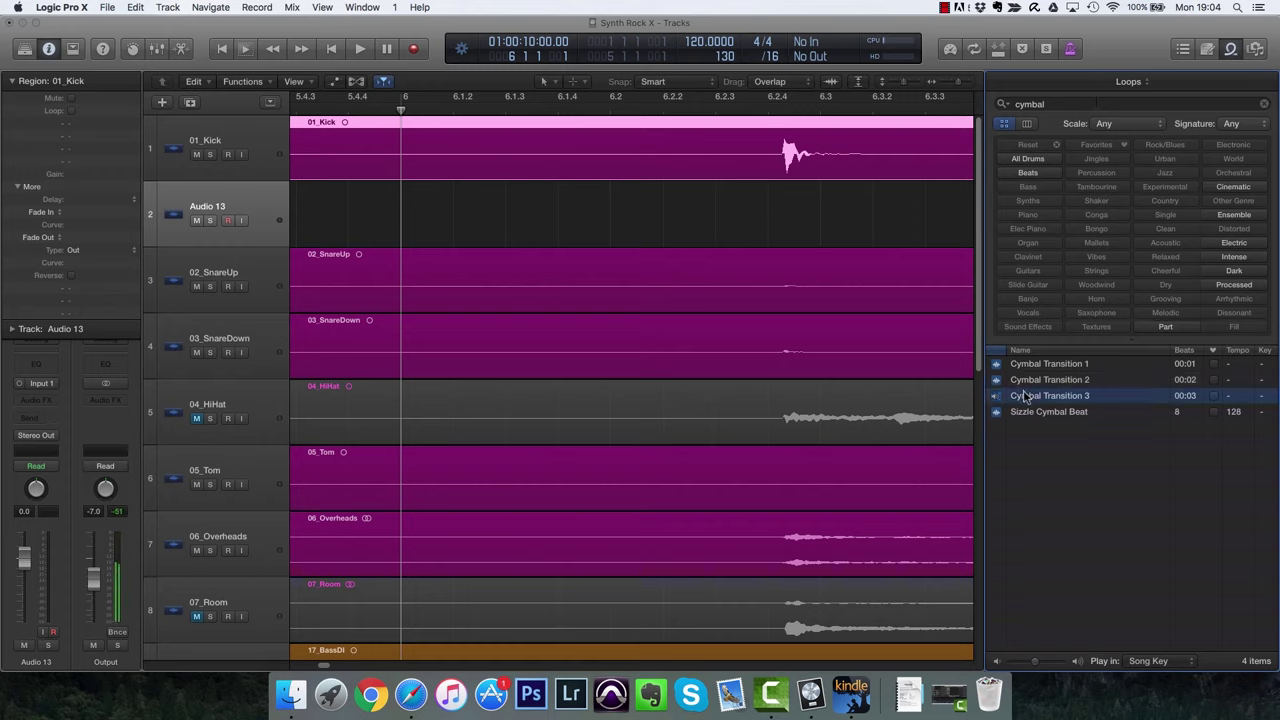
left_click(1027, 368)
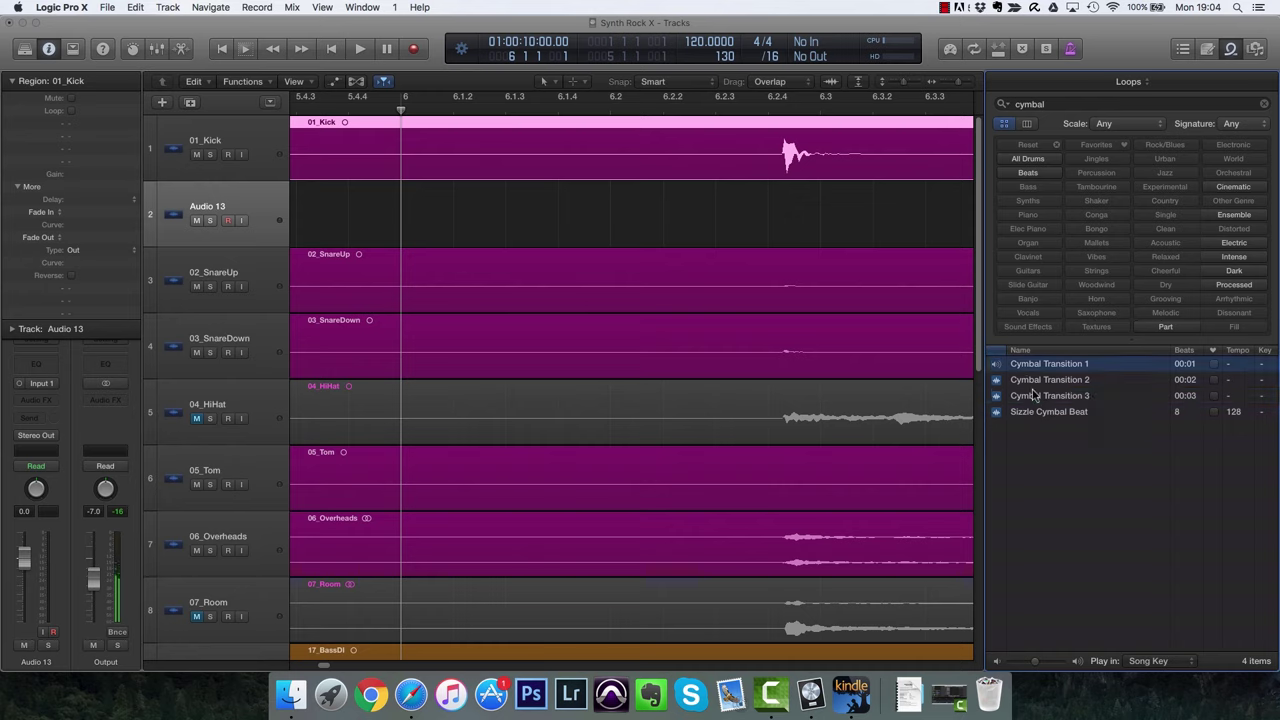
left_click(1030, 381)
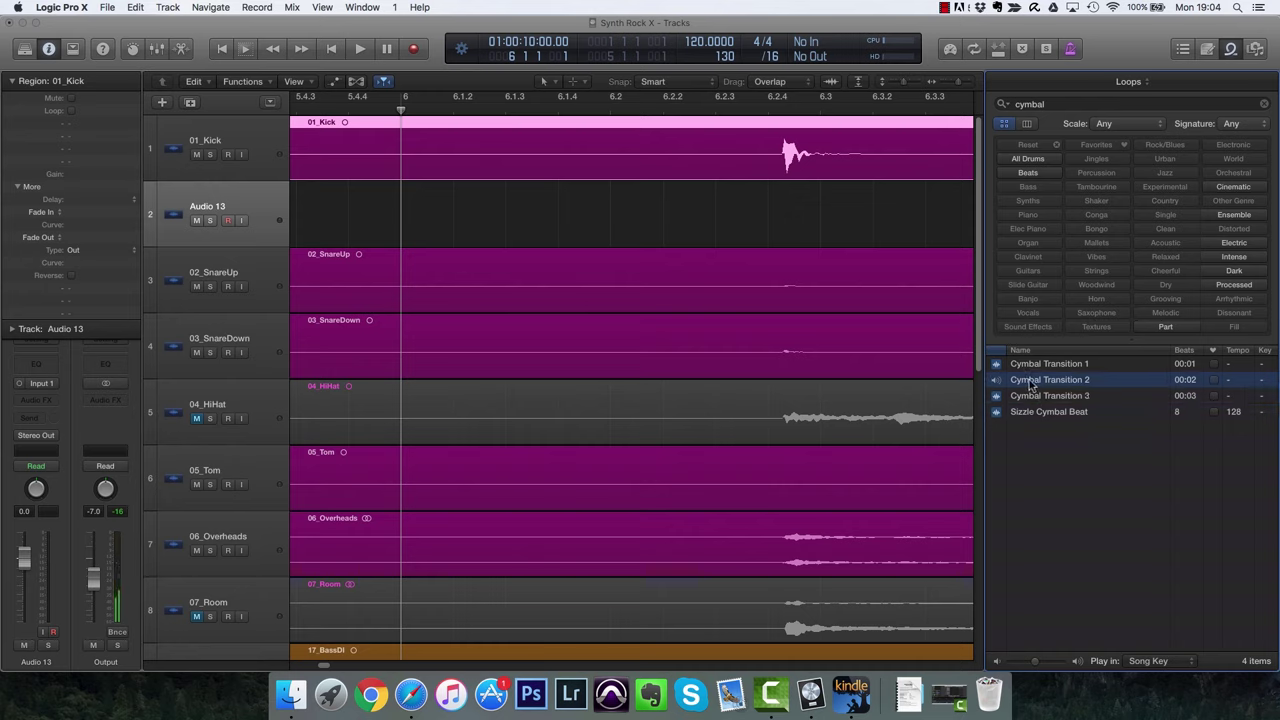
Place the Cymbal Transition 2 loop on the new audio track at bar 6 and close the loop library.
left_click_drag(1030, 385, 740, 236)
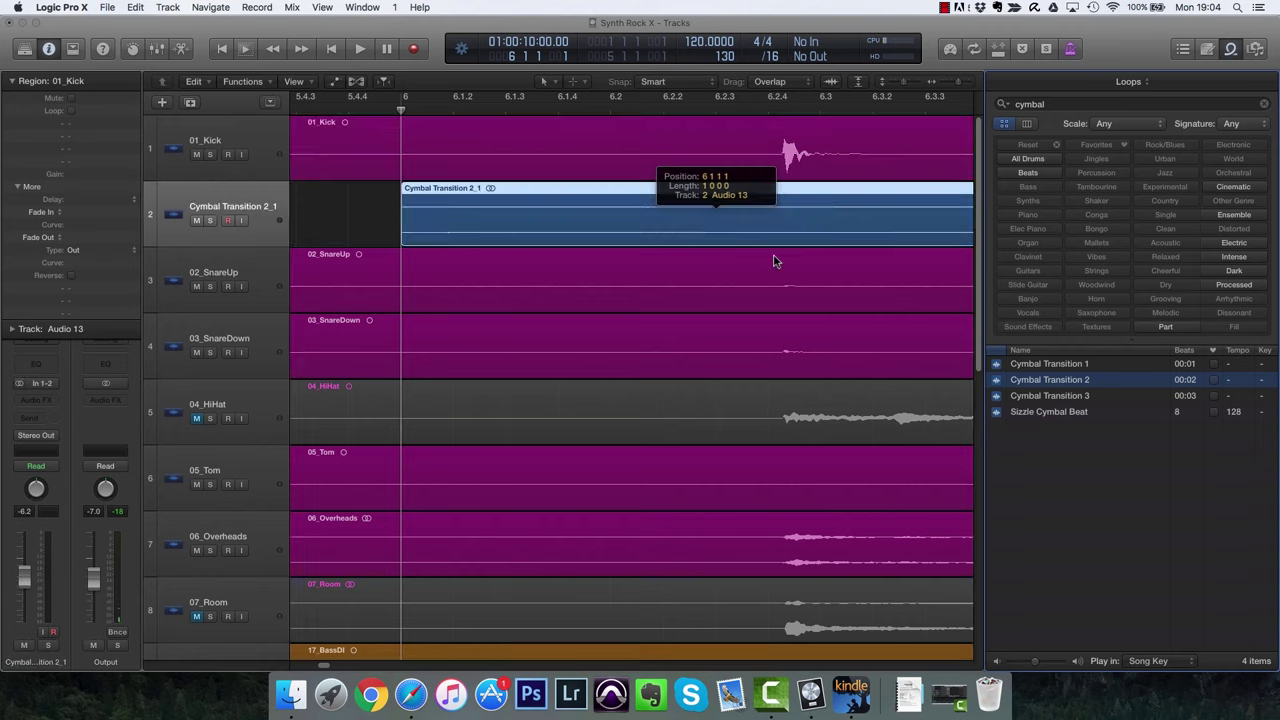
left_click(1231, 49)
key("super+Left")
key("super+Left")
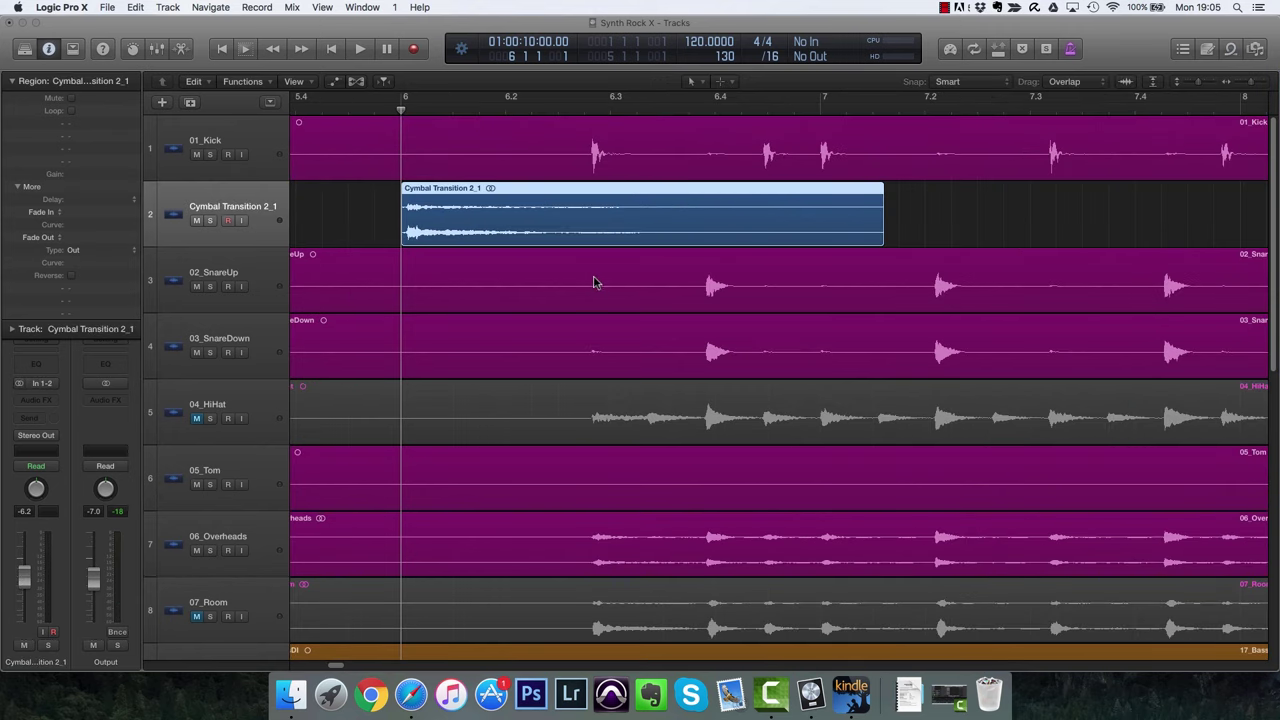
Turn on Reverse for the cymbal region and shift it to start slightly before bar 6.
left_click(70, 276)
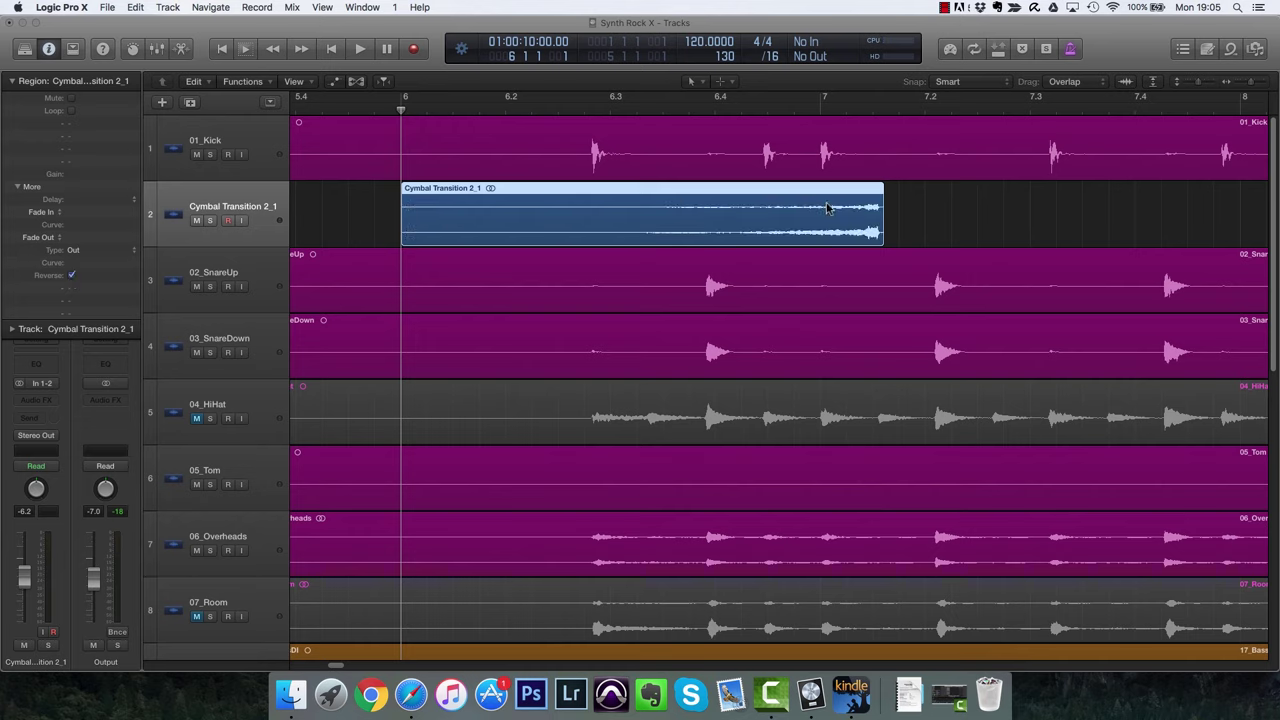
left_click_drag(494, 216, 348, 200)
left_click_drag(580, 208, 371, 214)
left_click_drag(515, 210, 613, 222)
Open the cymbal region in the audio file editor, move its anchor to the first strong transient, and close the editor.
key("e")
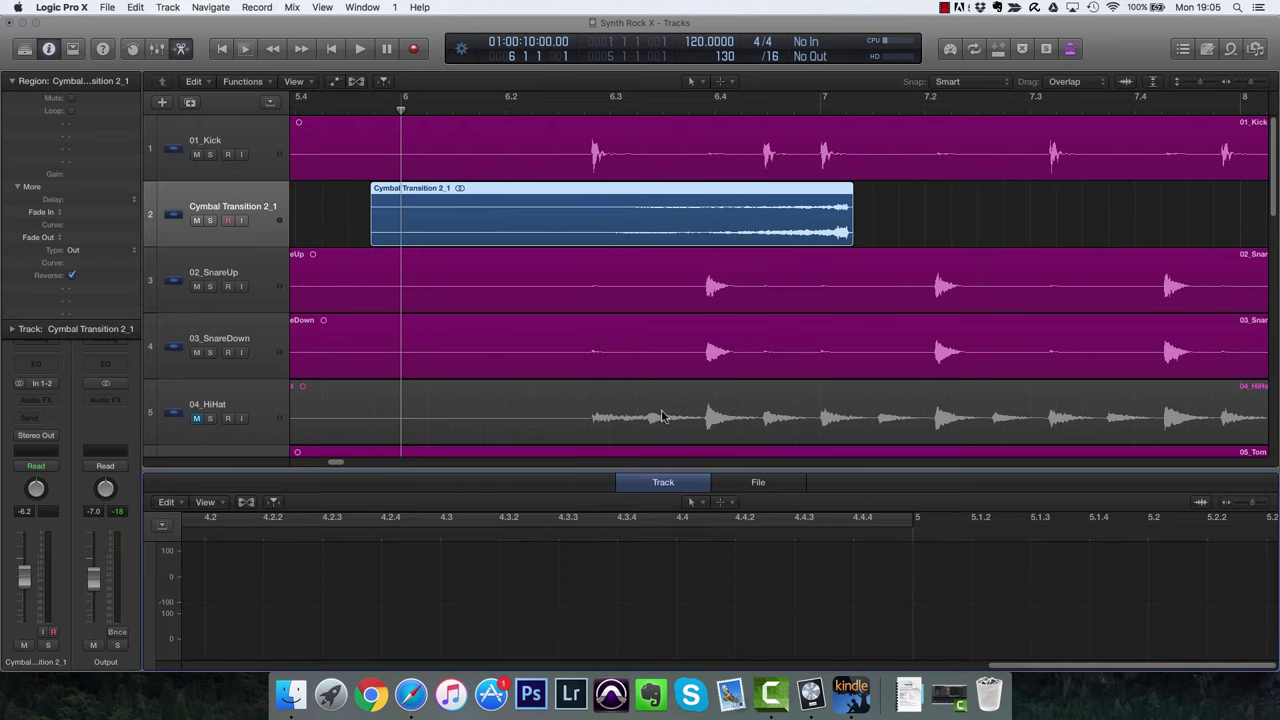
left_click_drag(716, 468, 685, 176)
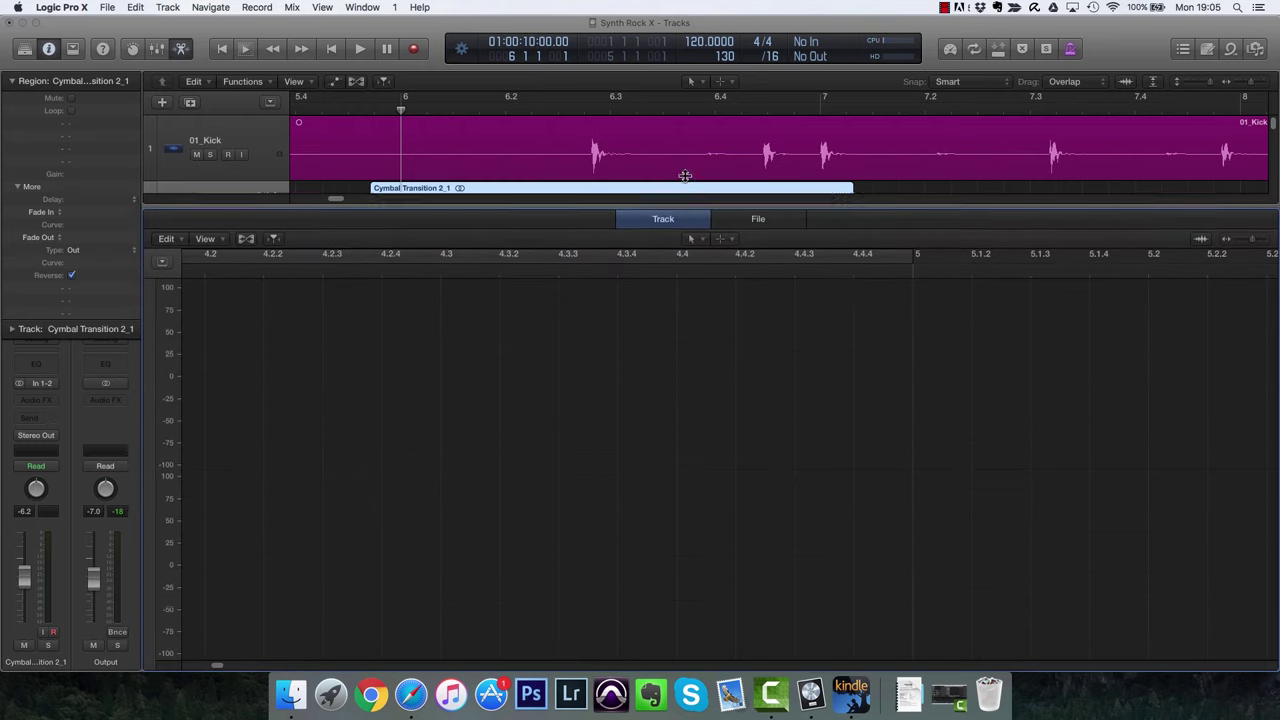
left_click(748, 191)
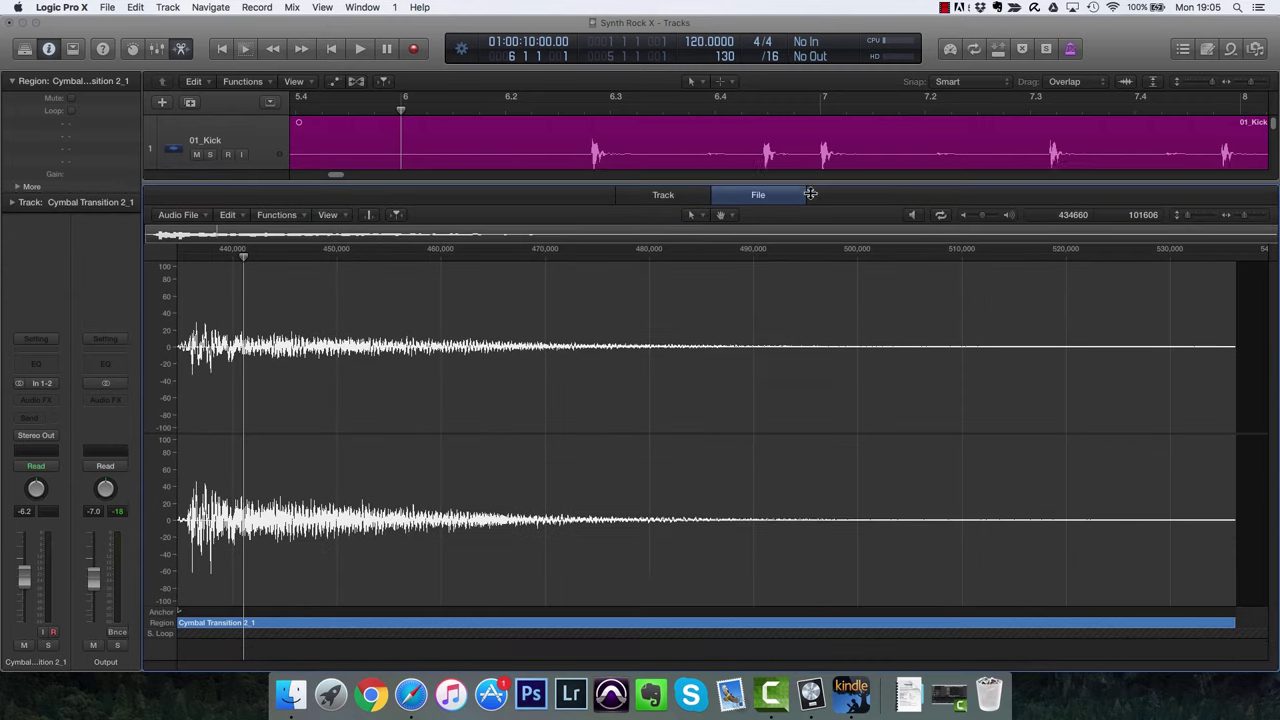
left_click(182, 50)
left_click(182, 50)
left_click(182, 50)
left_click(182, 50)
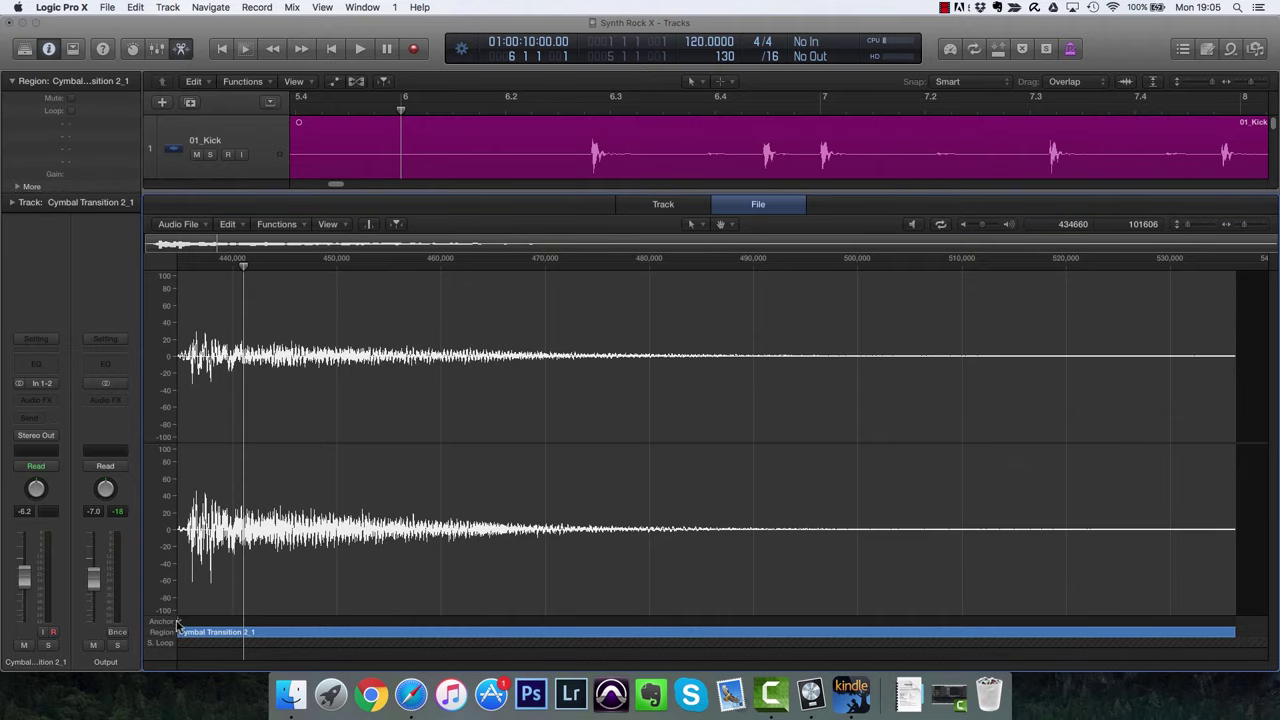
mouse_move(181, 628)
left_mouse_down()
mouse_move(525, 609)
mouse_move(363, 597)
mouse_move(194, 627)
left_mouse_up()
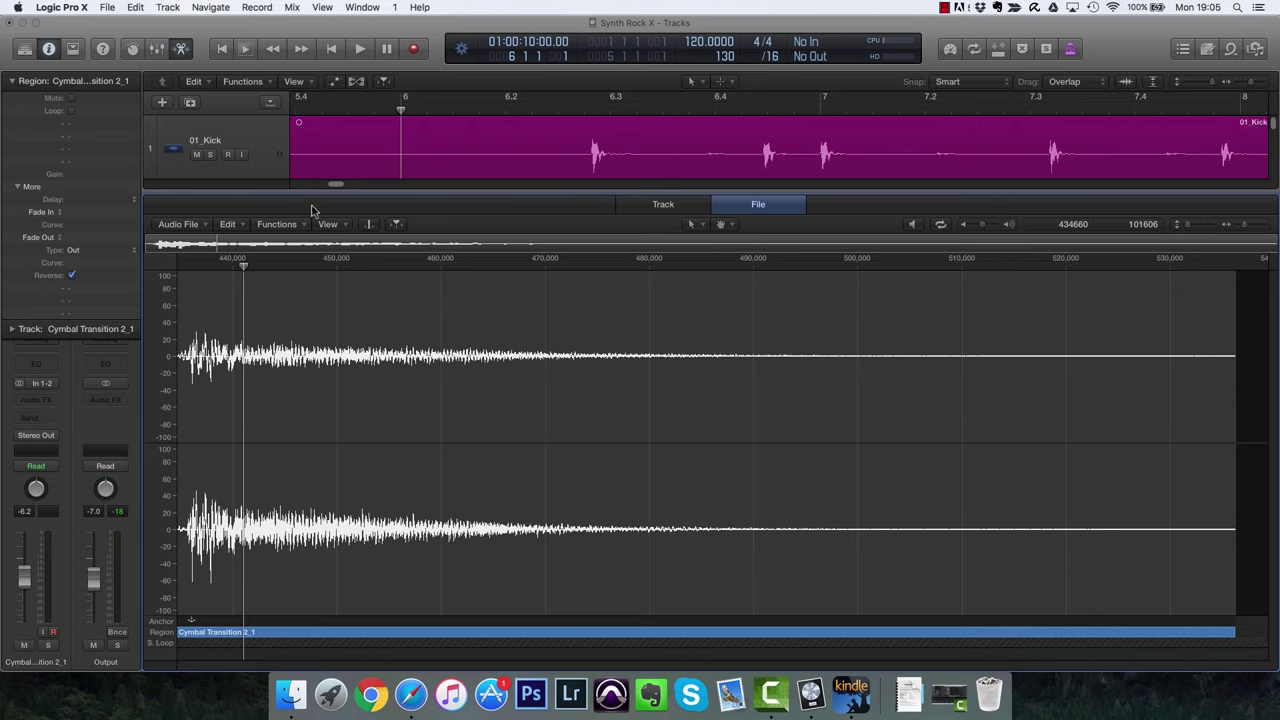
key("e")
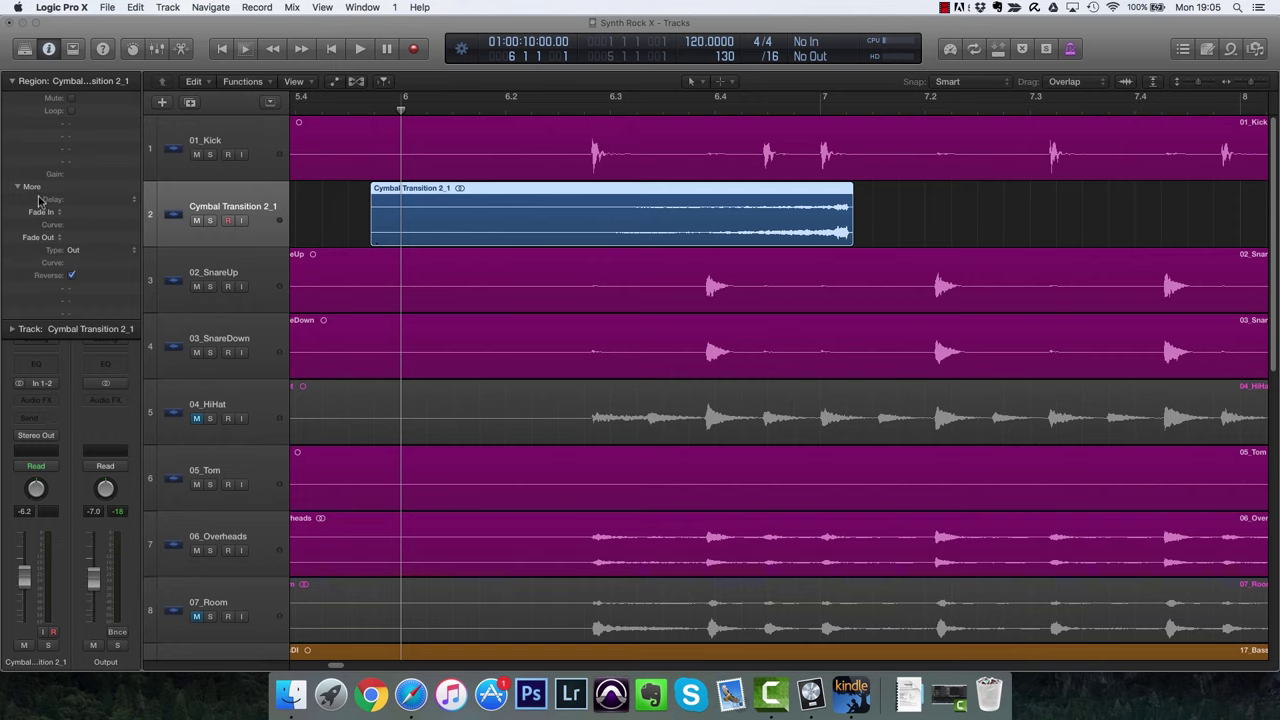
Turn off the cymbal region's Reverse setting, try the destructive Reverse function on its audio file, and undo that function.
left_click(362, 108)
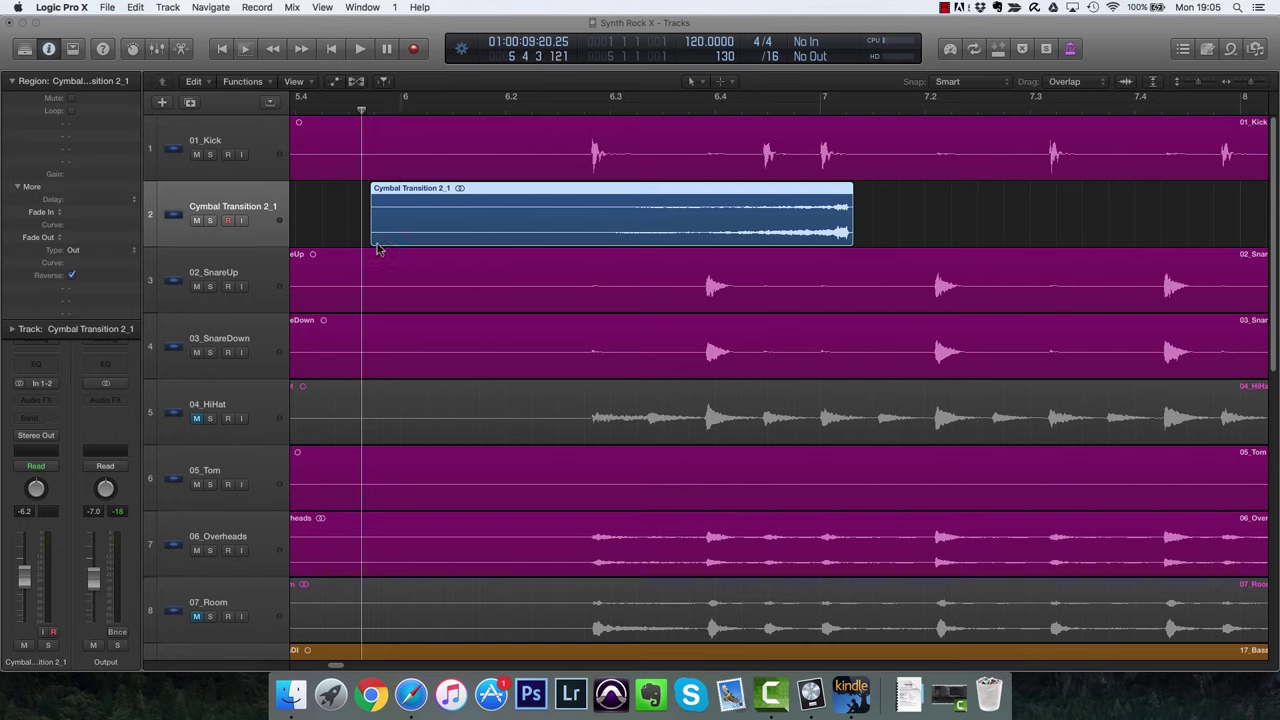
left_click(71, 278)
double_click(456, 236)
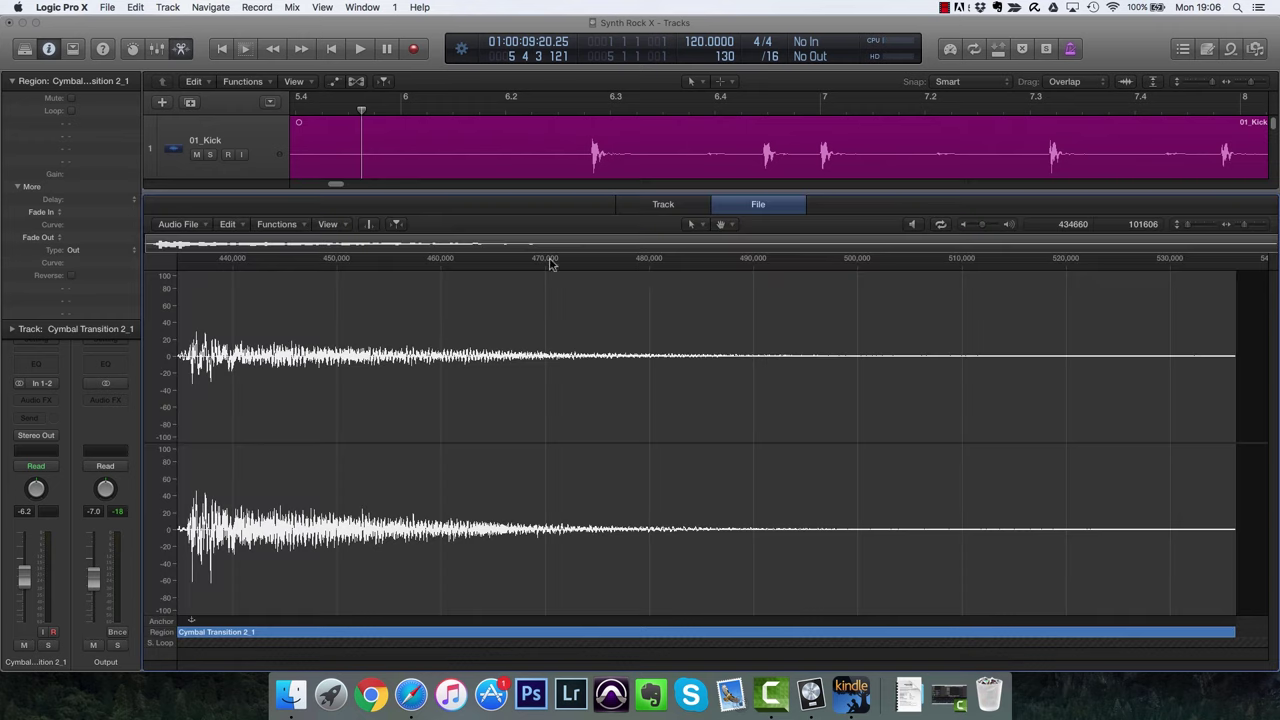
left_click(277, 225)
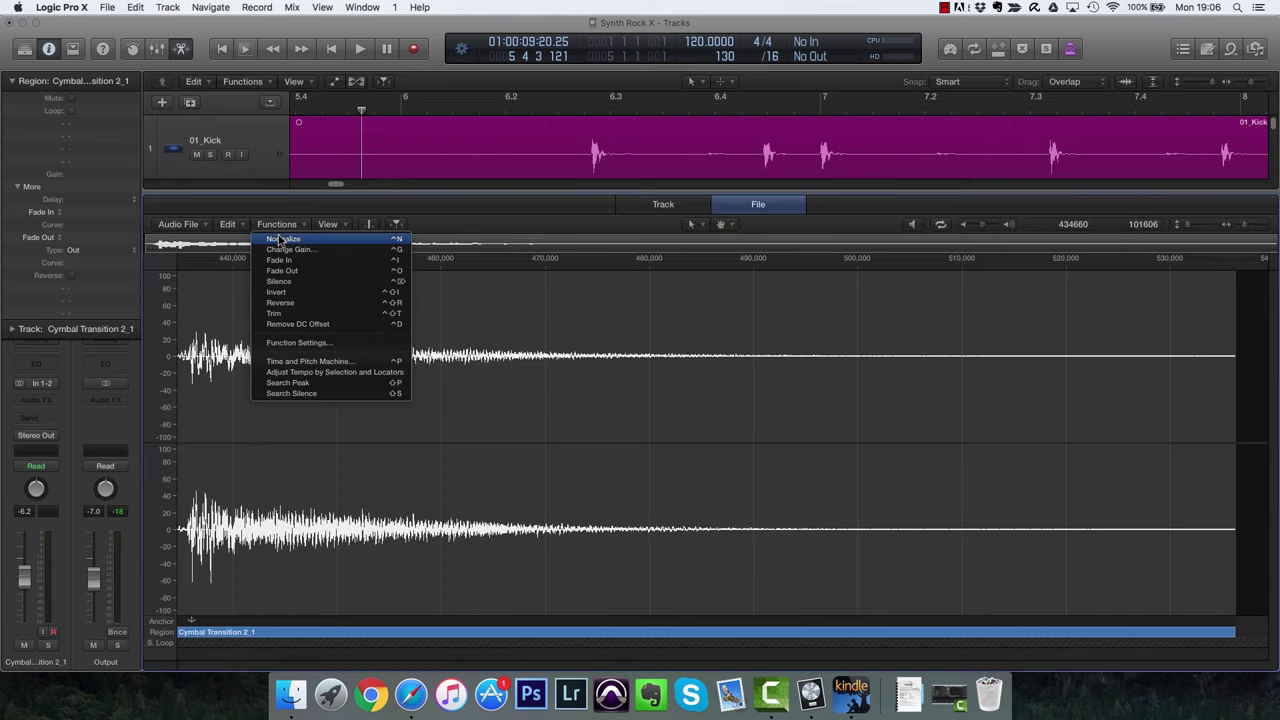
left_click(300, 302)
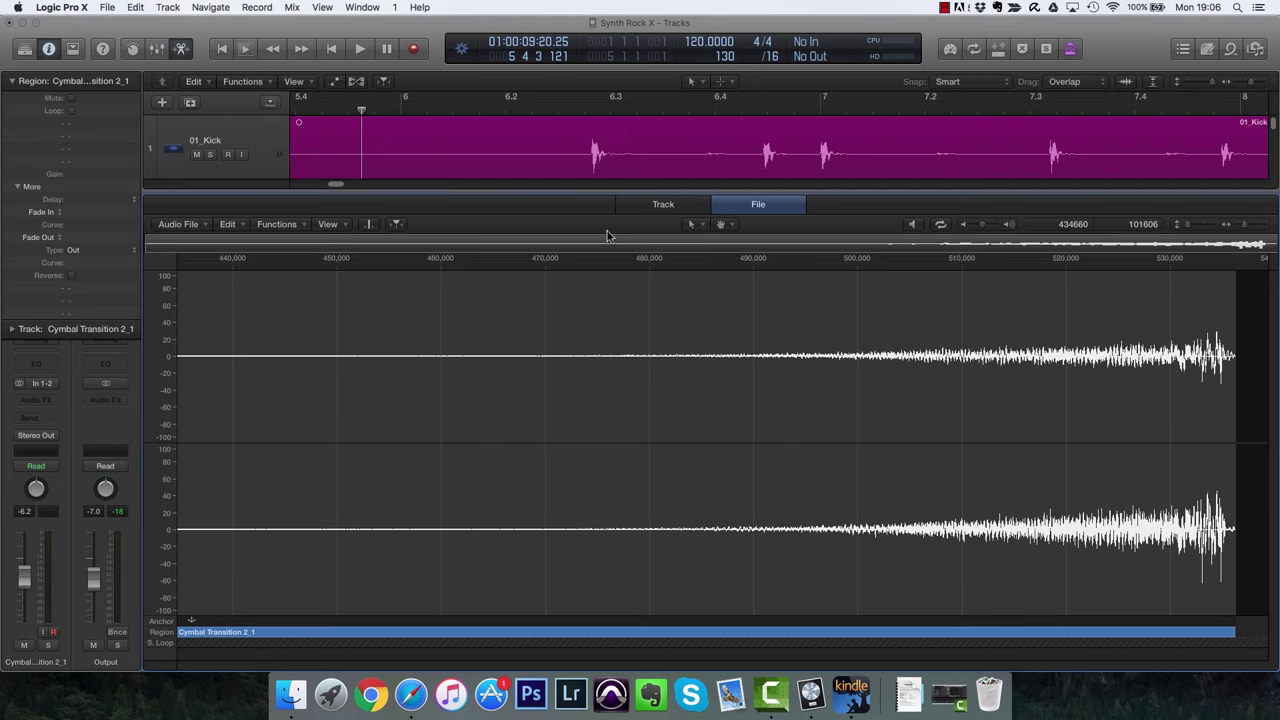
key("super+z")
key("e")
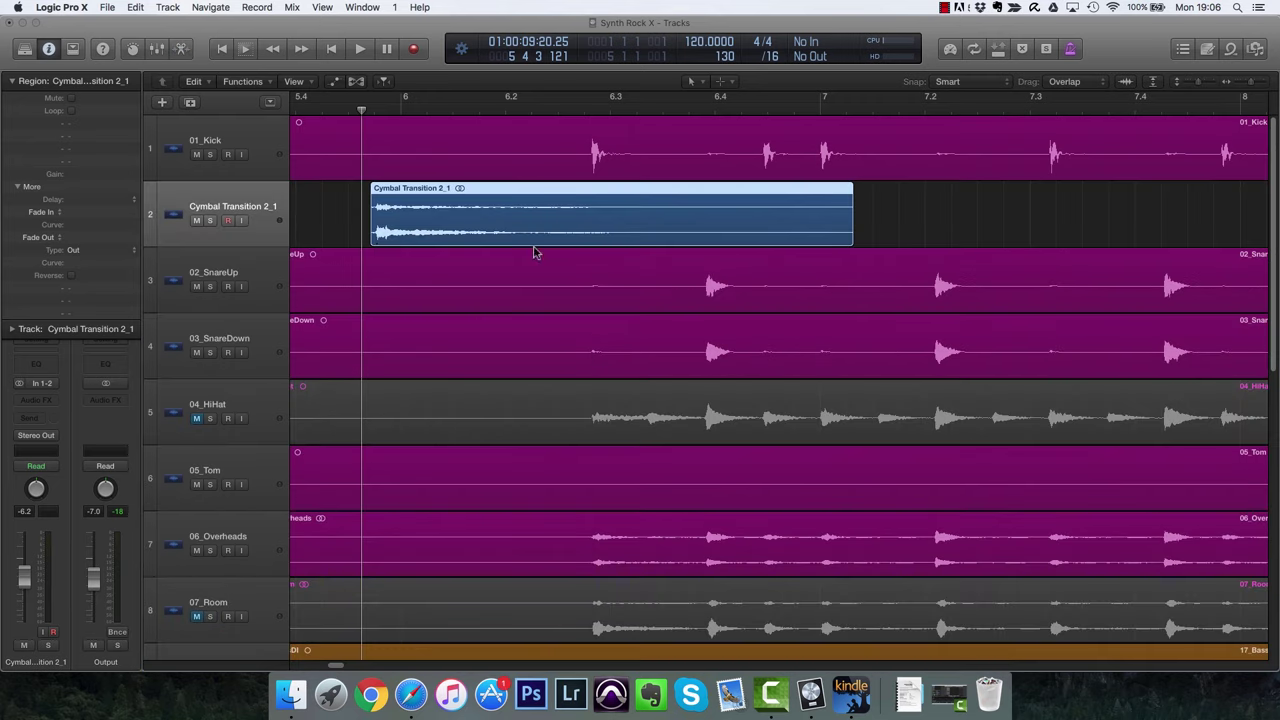
Copy the cymbal region to just after bar 7 and convert the copy to a new AIFF audio file named Cymbal Transition 2_1.1.
left_click_drag(474, 237, 971, 234)
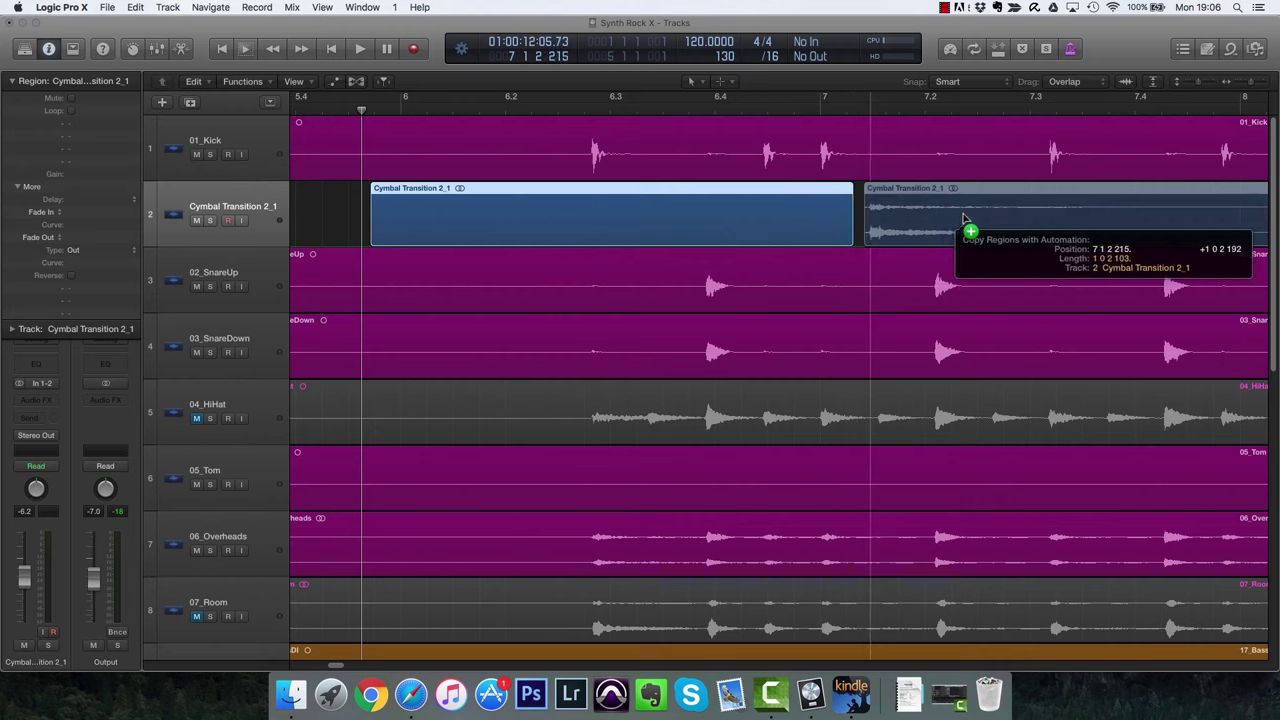
left_click(135, 7)
mouse_move(168, 292)
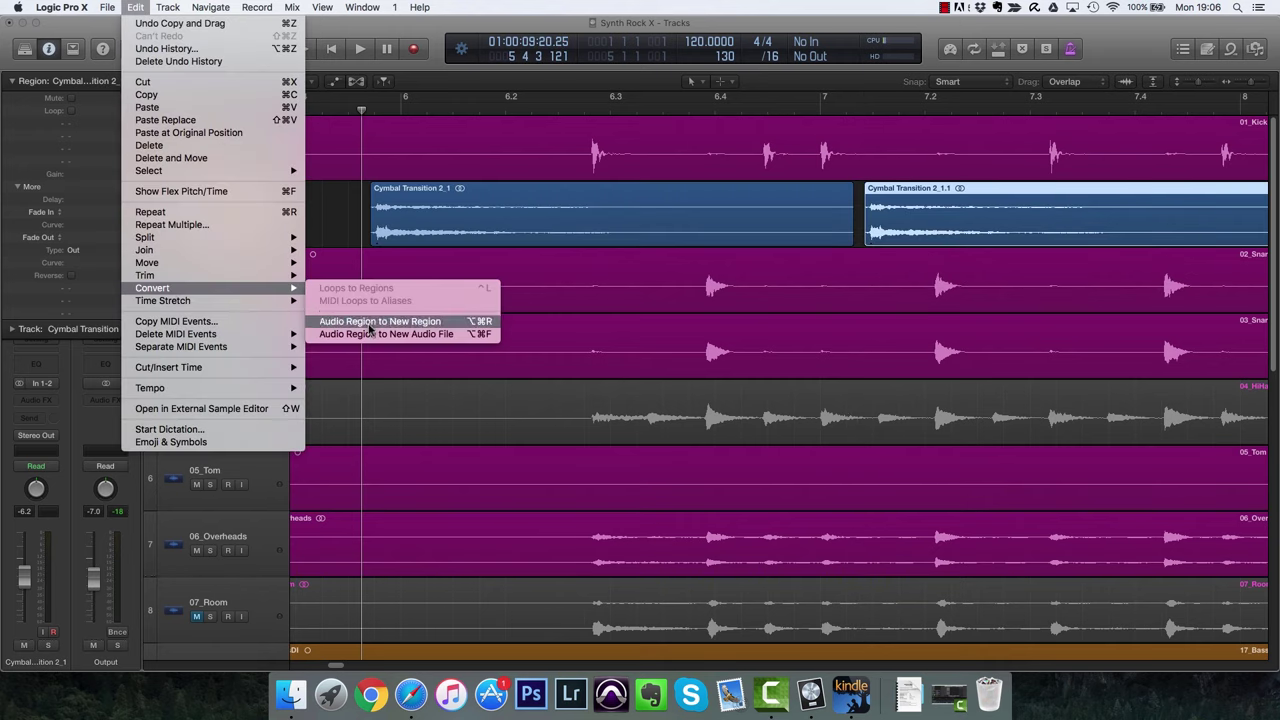
left_click(466, 333)
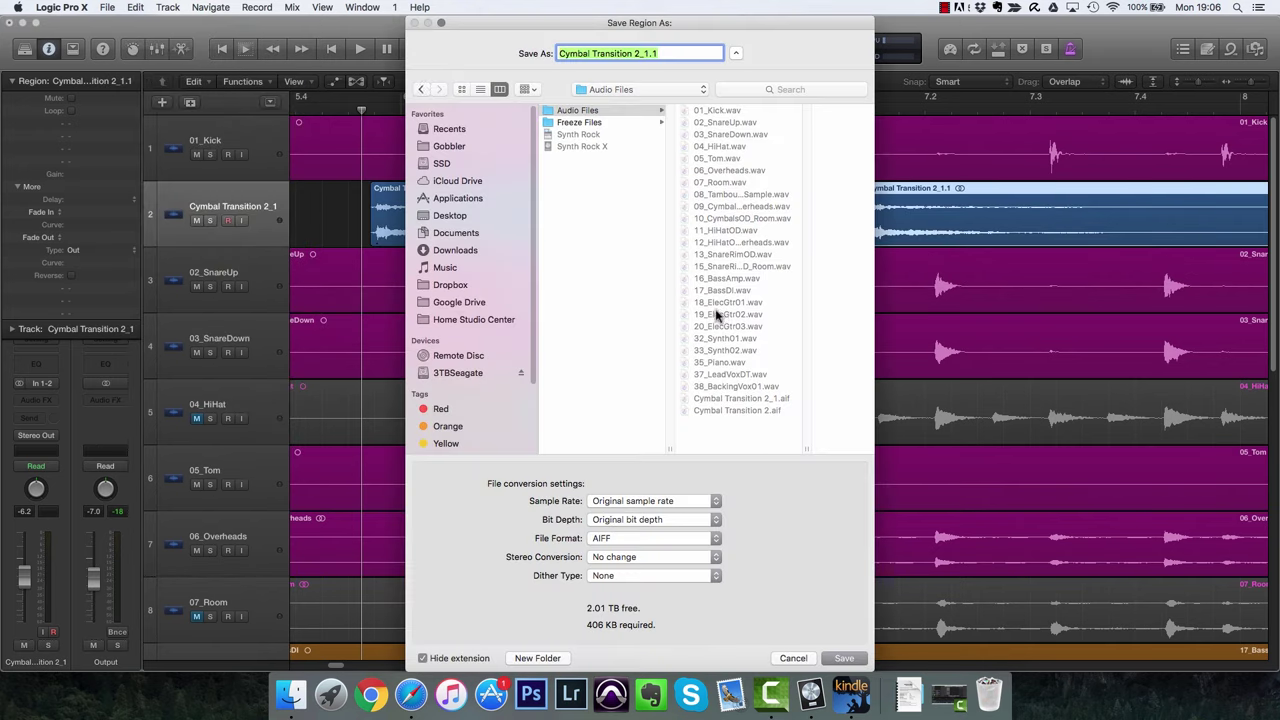
key("Return")
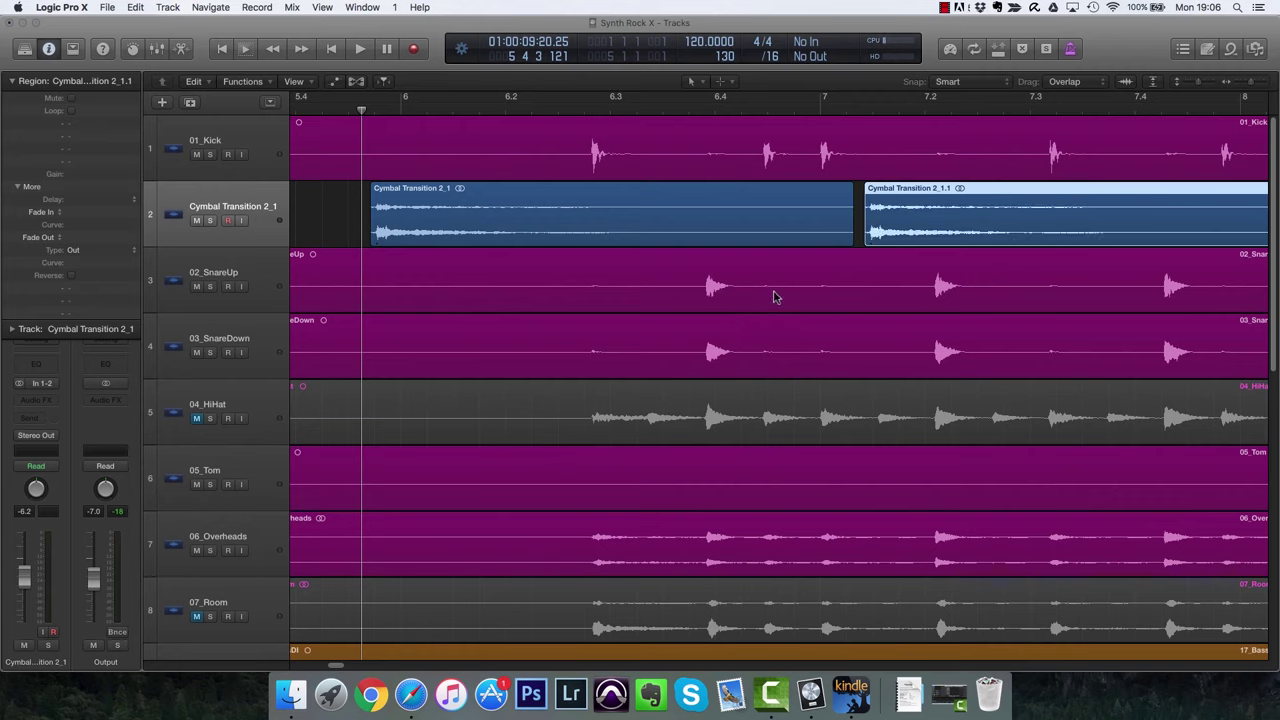
Delete the original cymbal region and move the converted copy to start between beats 2 and 3 of bar 6.
left_click(755, 236)
key("Delete")
left_click_drag(935, 232, 638, 232)
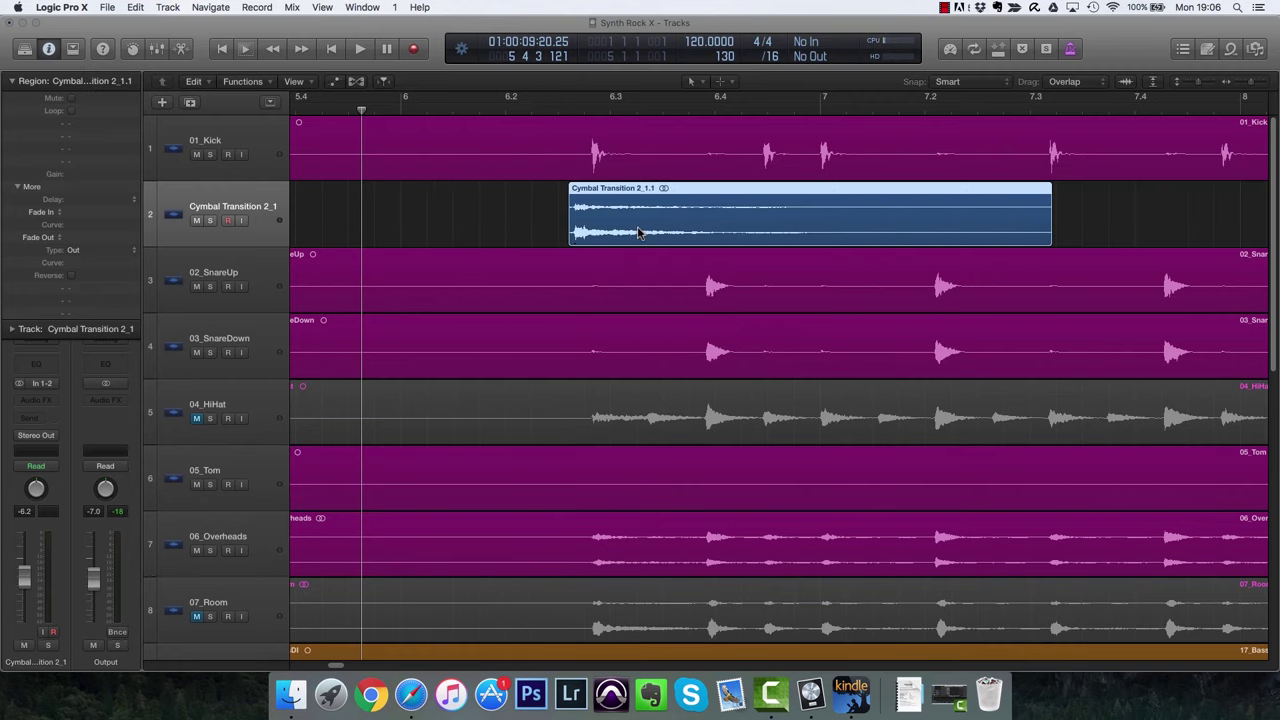
Open the Cymbal Transition 2_1.1 region in the audio file editor and destructively reverse its audio.
double_click(638, 232)
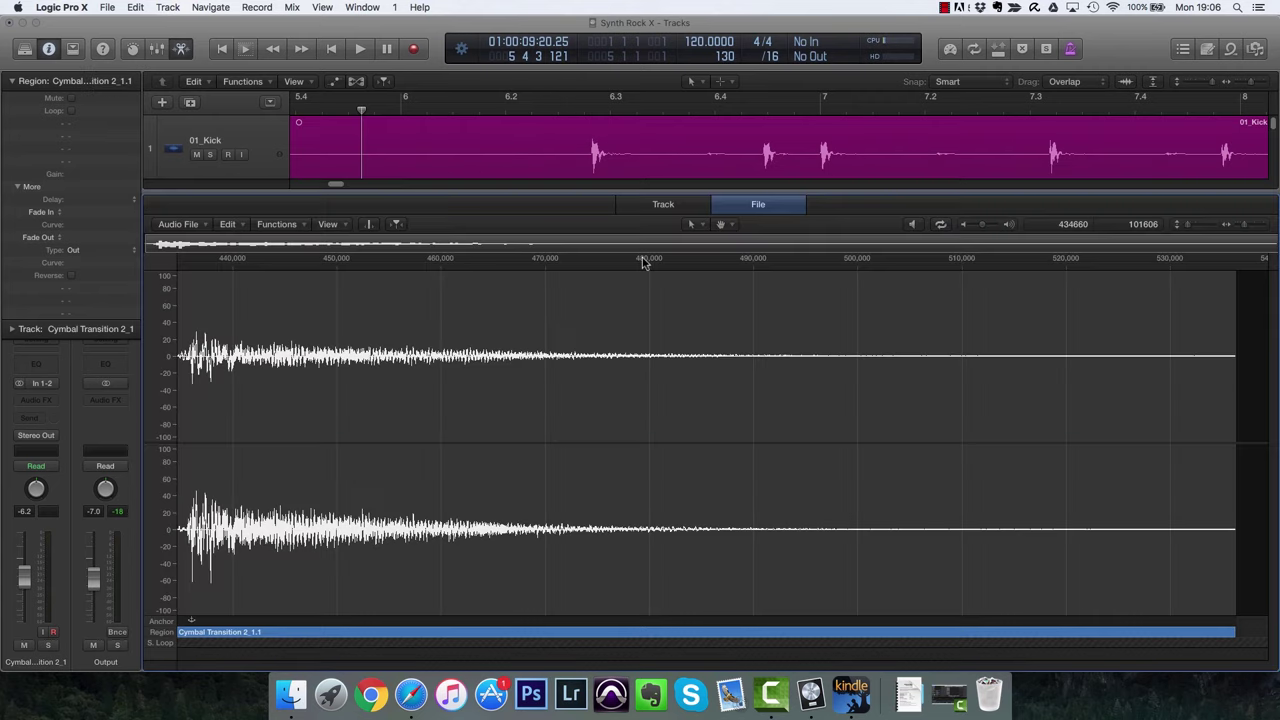
left_click(228, 226)
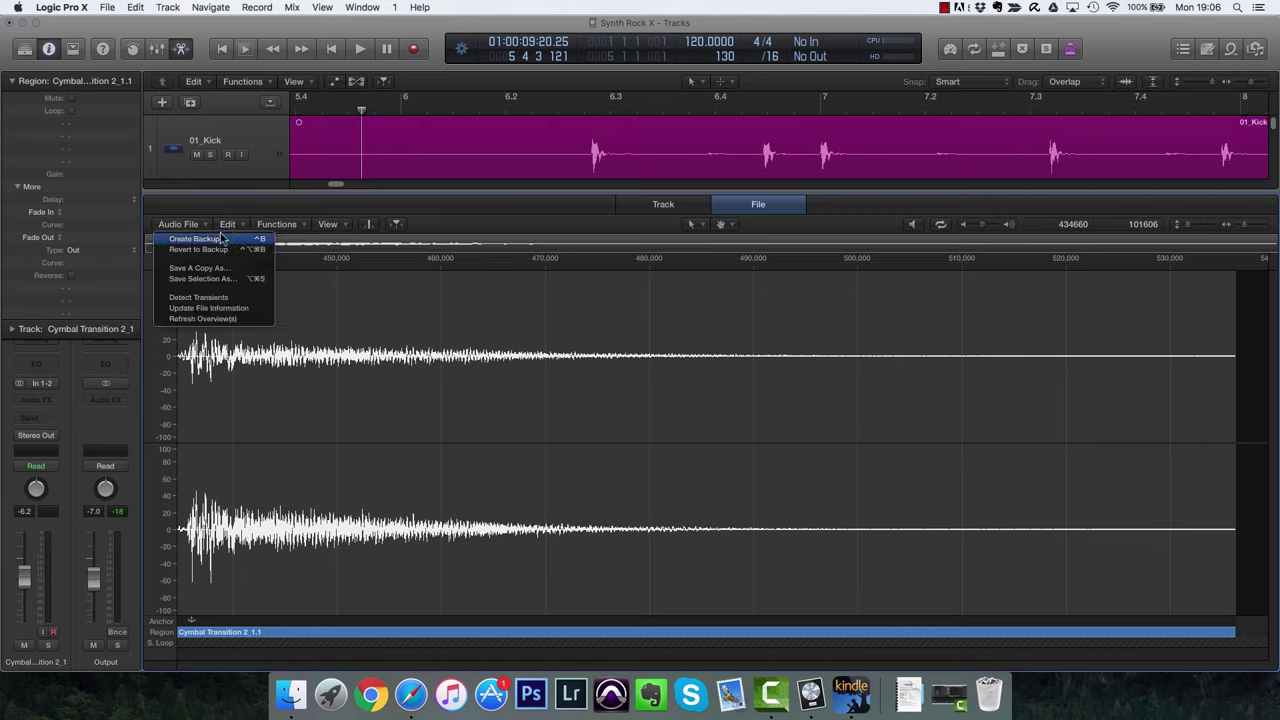
left_click(228, 226)
left_click(228, 226)
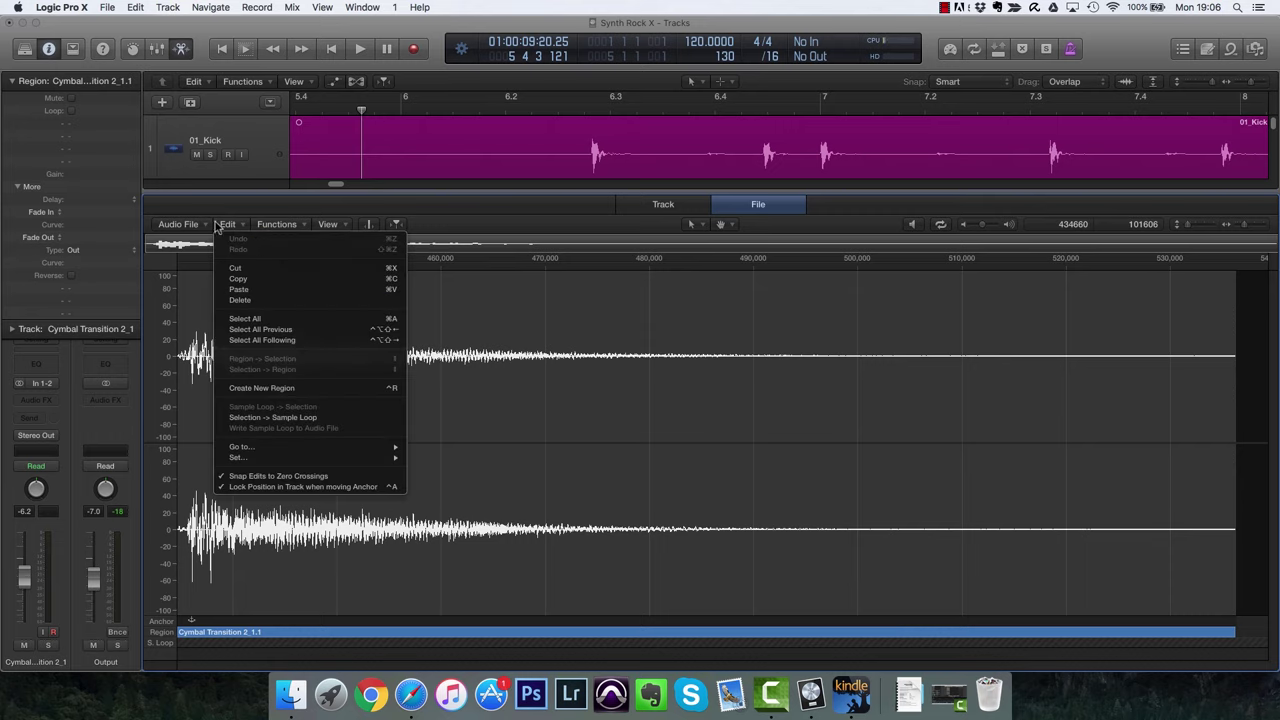
left_click(258, 226)
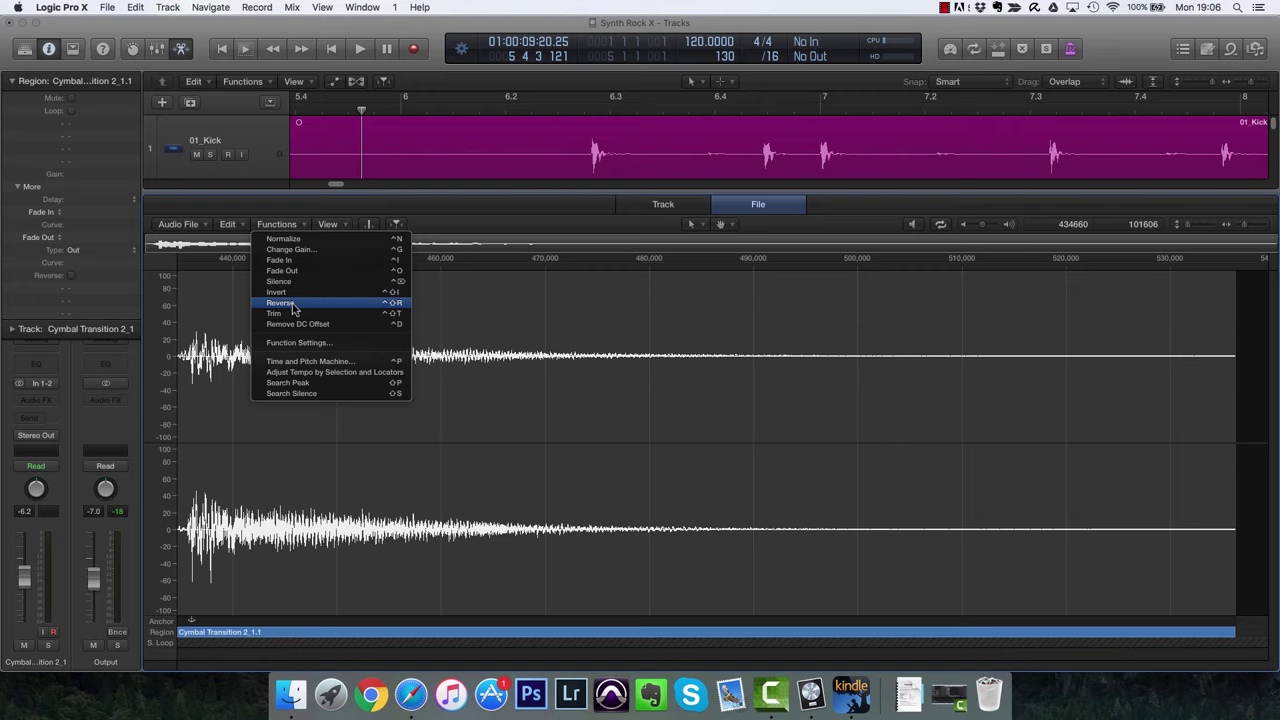
left_click(293, 307)
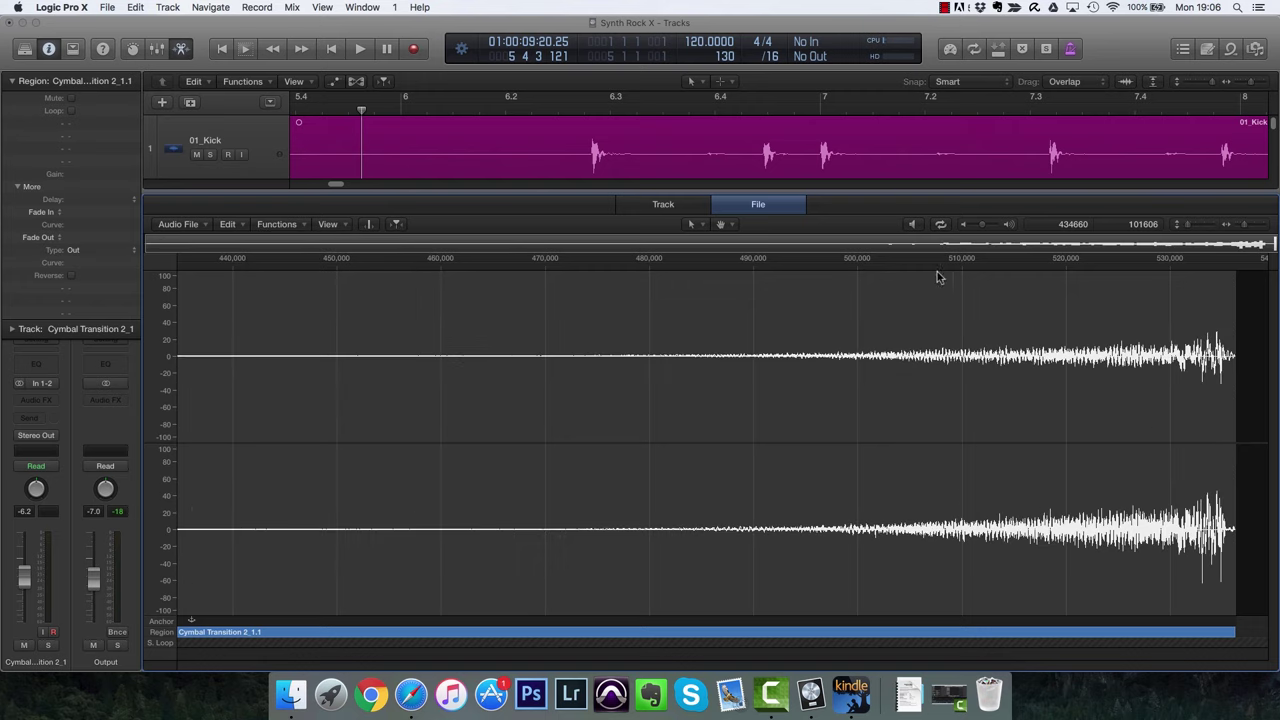
Preview the reversed cymbal file on its own, then play the project from just before bar 6.
left_click(912, 224)
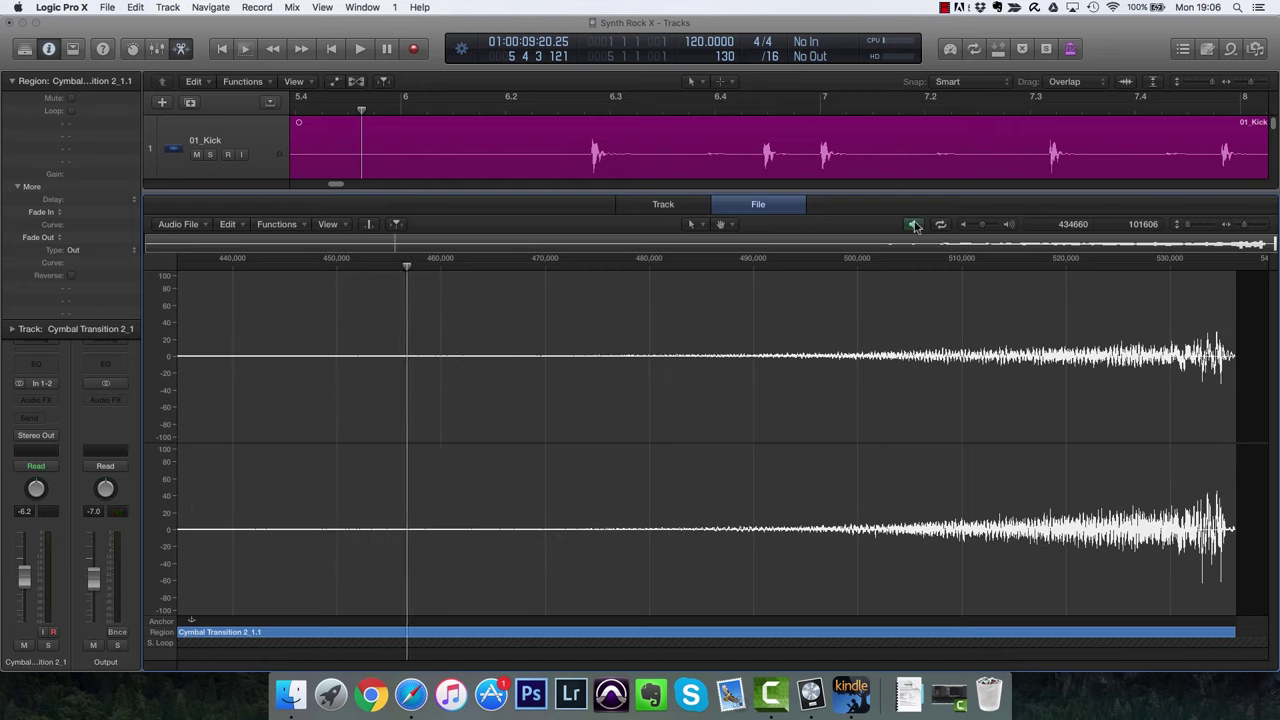
key("space")
key("space")
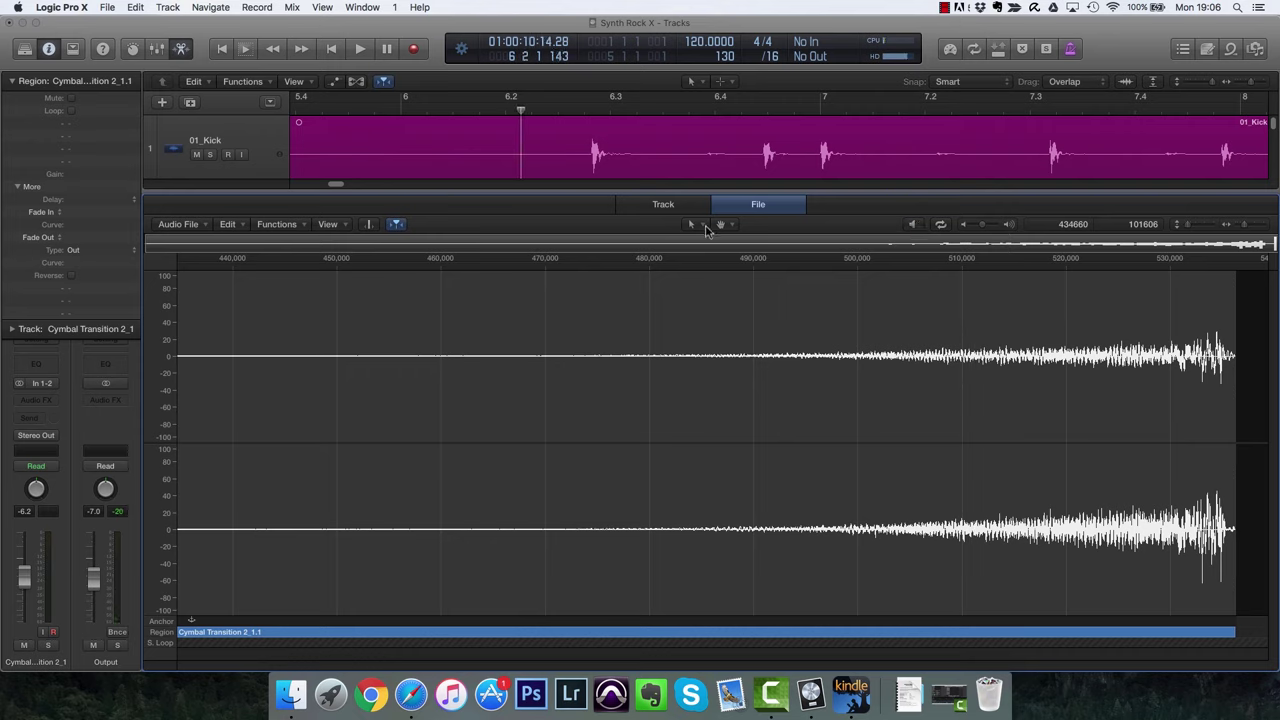
Trim the tail of the reversed cymbal region to end at about bar 7 beat 3, and play around the cut.
left_click(695, 208)
left_click_drag(1222, 567, 1178, 568)
left_click(1060, 242)
key("space")
scroll(758, 381, "left", 10)
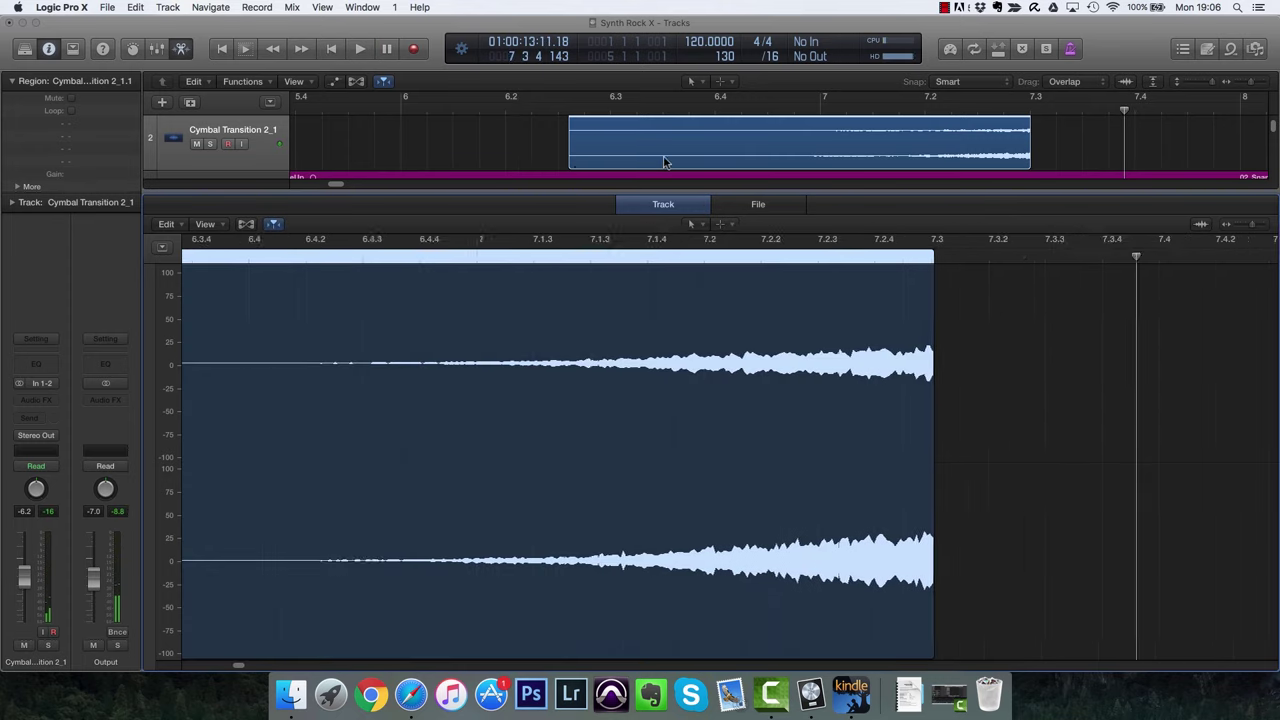
Move the reversed cymbal region earlier so it ends at about bar 7 beat 2, and play the transition.
left_click_drag(664, 156, 573, 162)
left_click(891, 111)
key("space")
key("space")
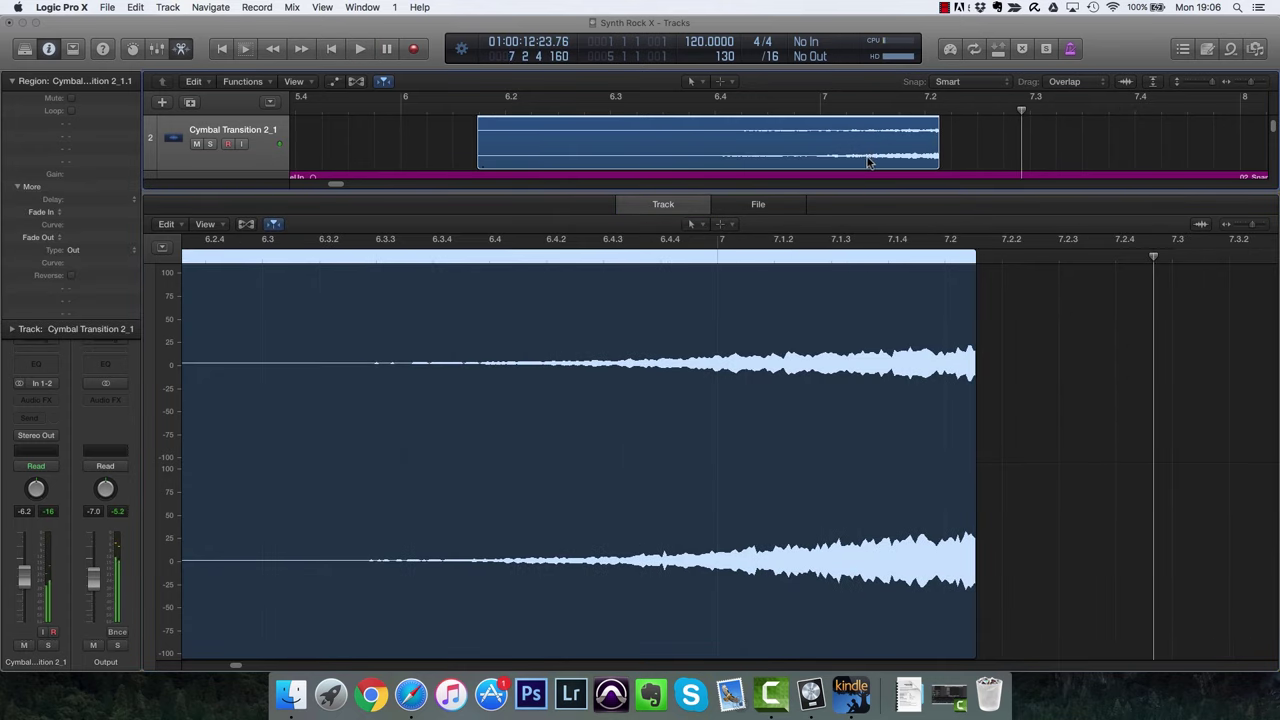
Close the audio editor, move the reversed cymbal region about a bar earlier, and play its ending.
scroll(868, 162, "up", 3)
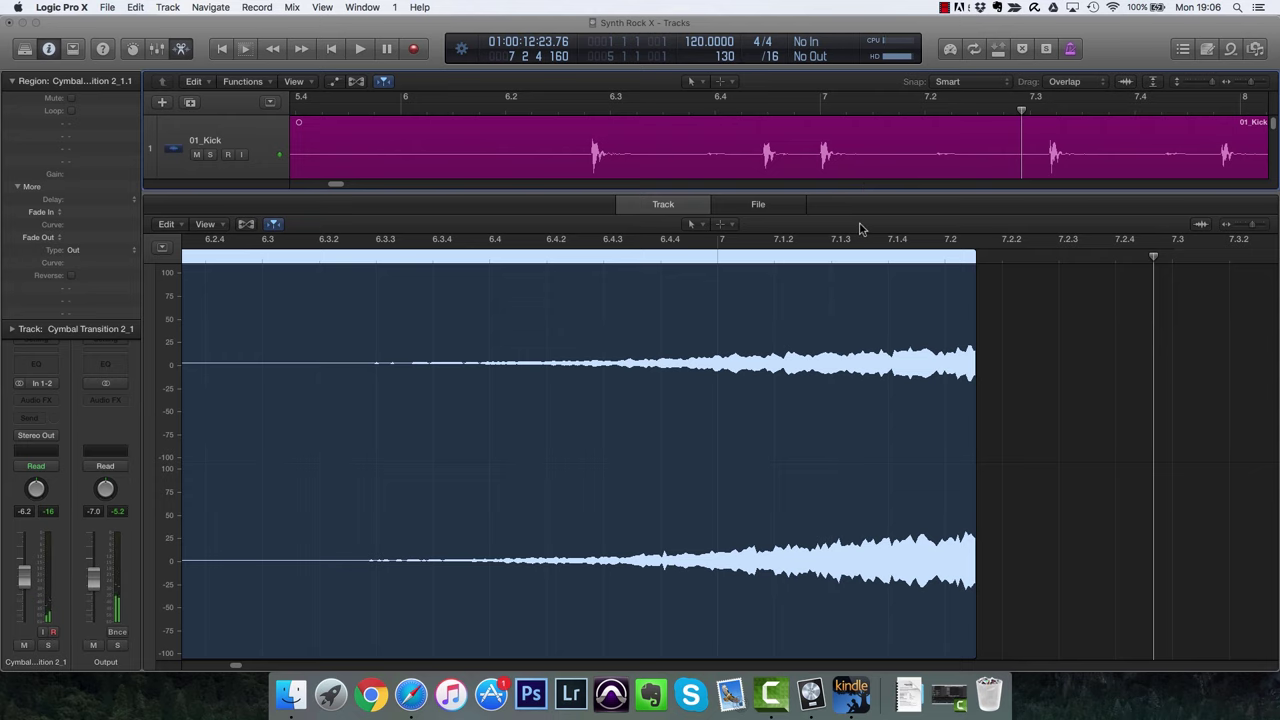
key("e")
left_click_drag(812, 232, 485, 229)
left_click(505, 110)
key("space")
key("space")
Move the reversed cymbal region to end just before bar 6 beat 2, solo its track, and play the cut-off tail.
left_click_drag(563, 224, 502, 224)
key("s")
left_click(440, 106)
key("space")
key("space")
left_click_drag(484, 215, 489, 224)
left_click(440, 106)
key("space")
key("space")
Add a fade-out of 1 to the end of the reversed cymbal region with the Fade Tool and check the playback.
key("t")
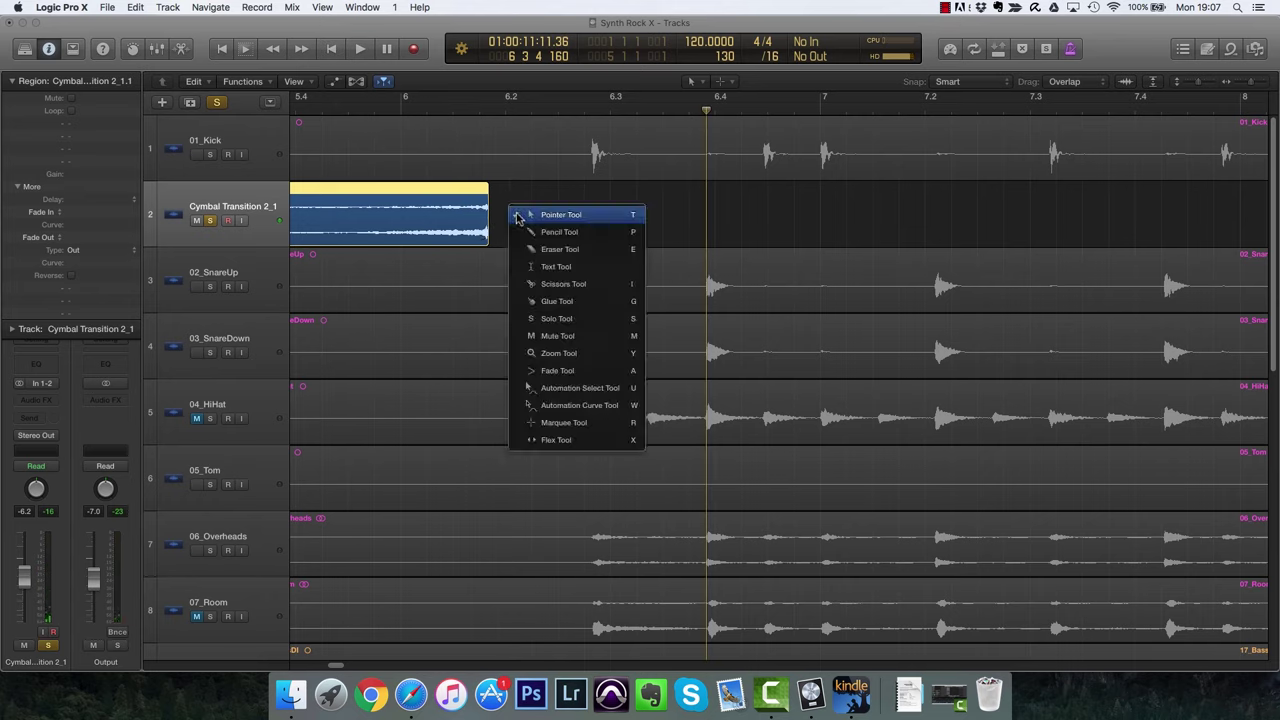
key("a")
left_click_drag(504, 221, 487, 222)
key("space")
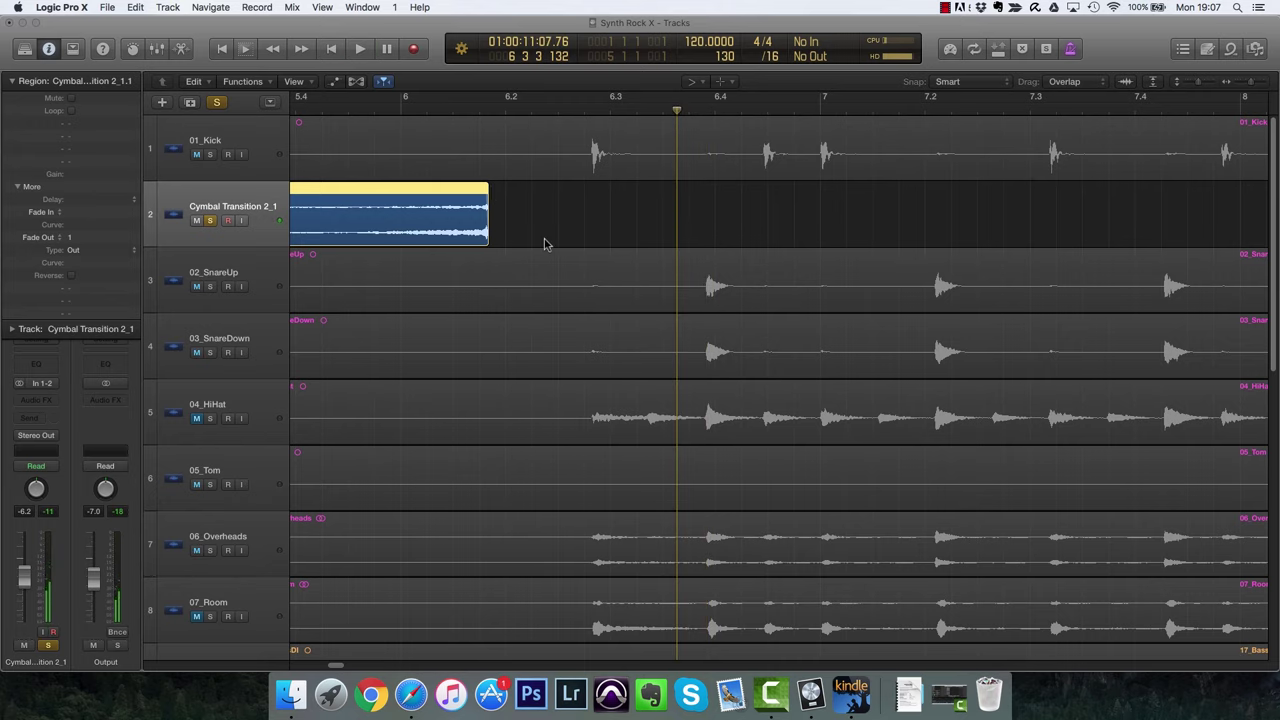
Open the faded Cymbal Transition 2_1.1 region with the Pointer Tool and examine its waveform in the audio file editor.
key("t")
key("t")
double_click(440, 236)
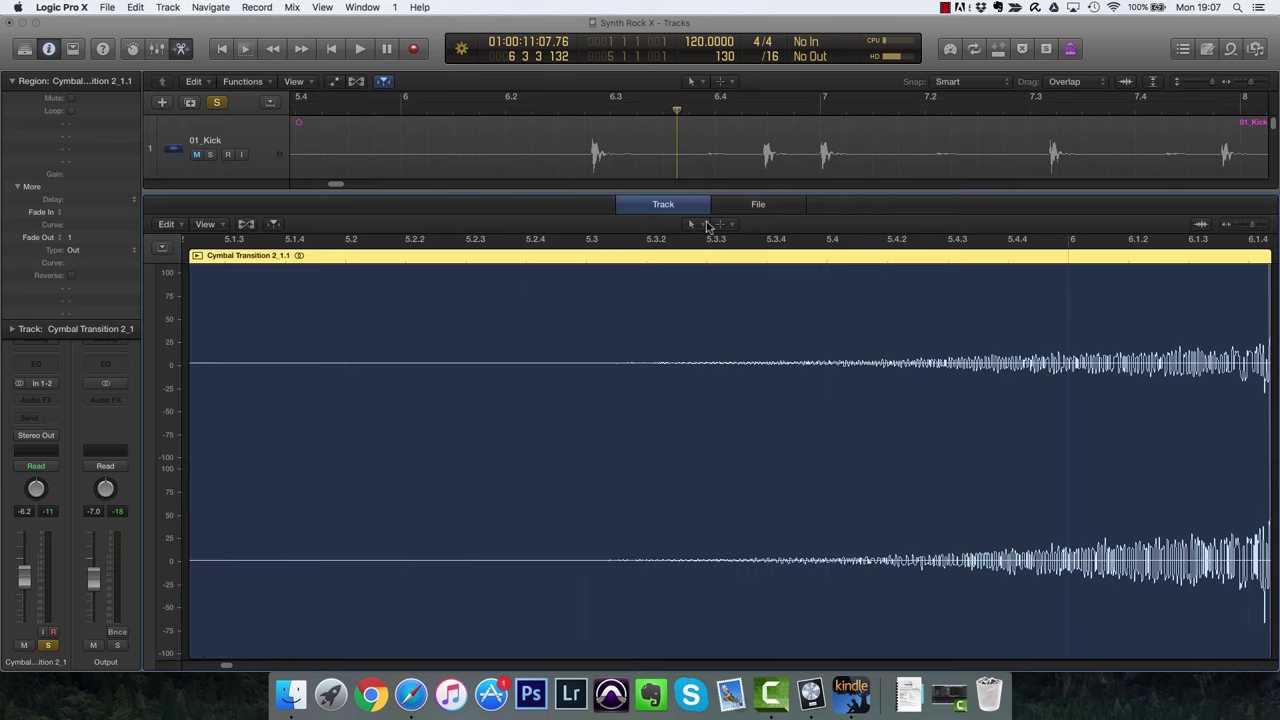
left_click(729, 206)
left_click_drag(192, 621, 1212, 622)
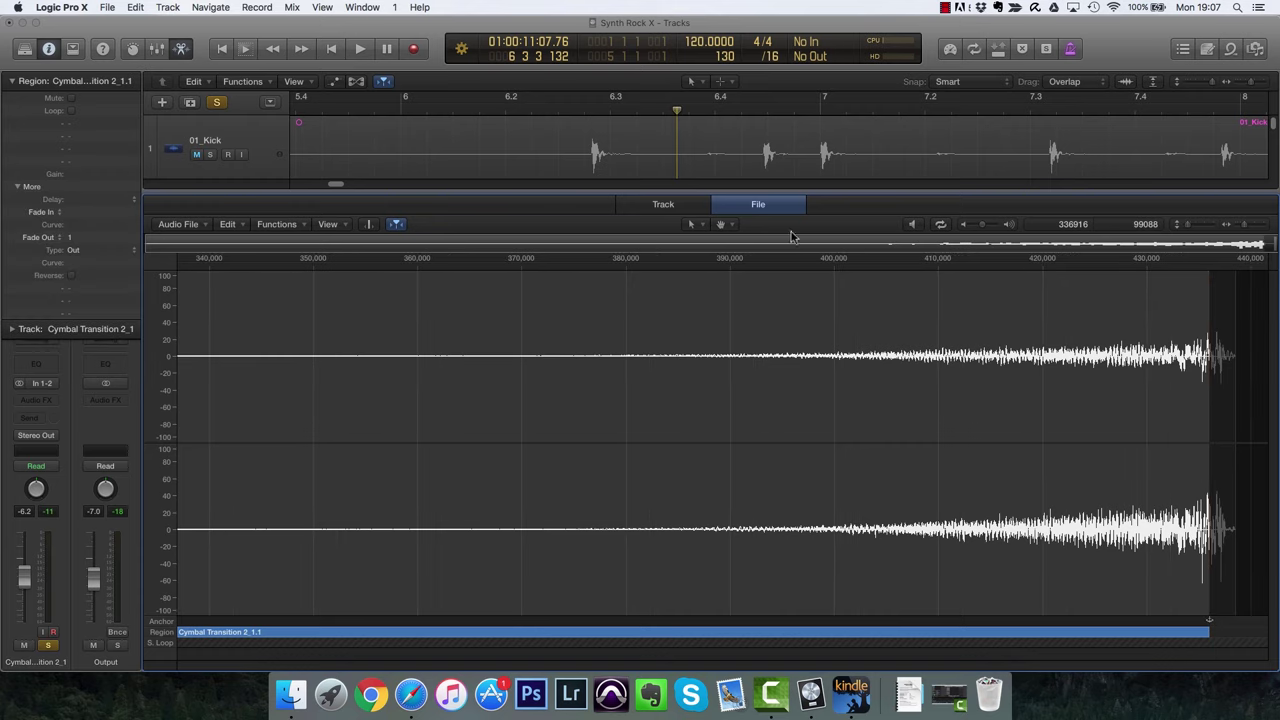
Close the editor, move the reversed cymbal region so it ends on the first kick hit, and turn off its solo.
key("e")
left_click_drag(454, 236, 648, 233)
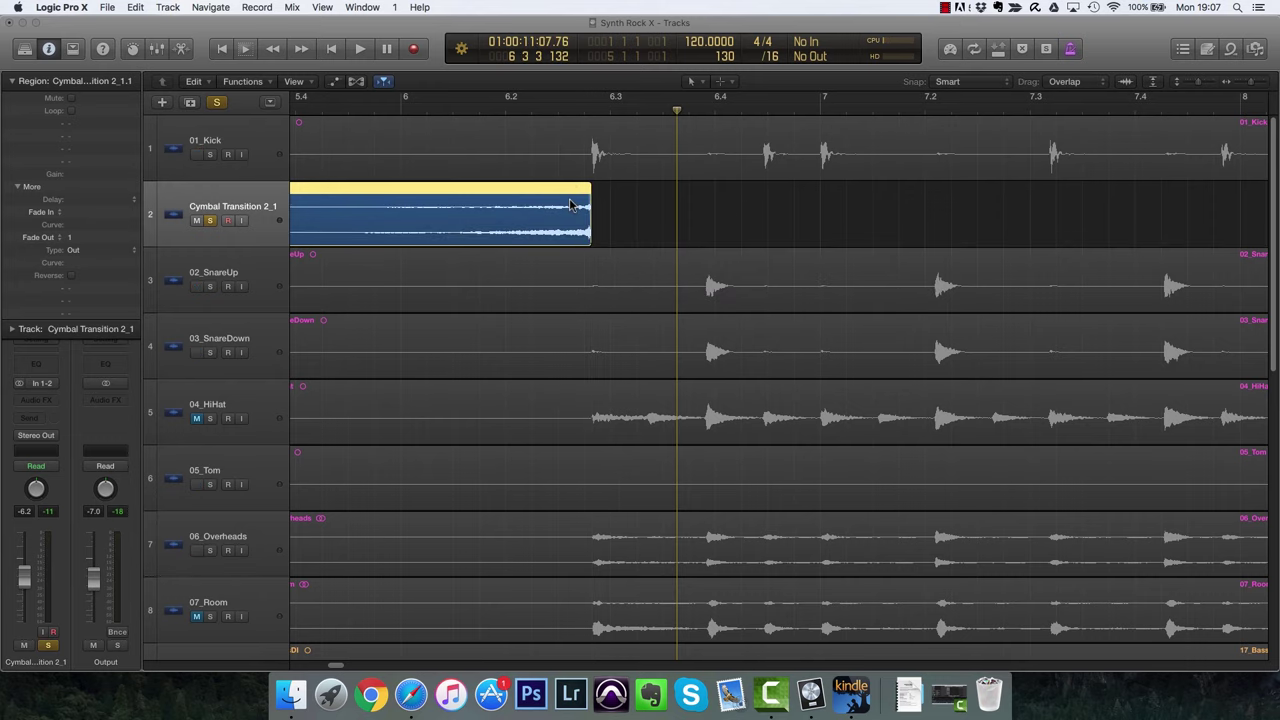
key("s")
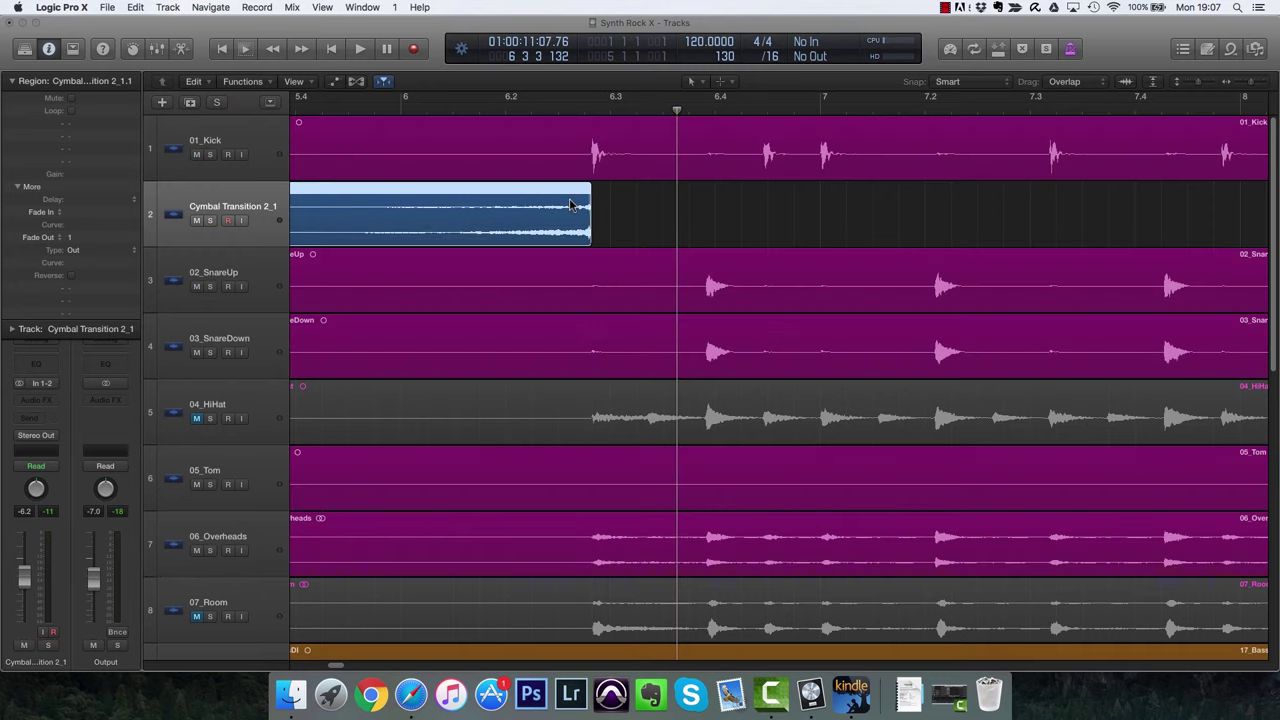
Zoom to fit the cymbal and opening drums, and play the project from the beginning through the cymbal transition.
key("z")
key("Return")
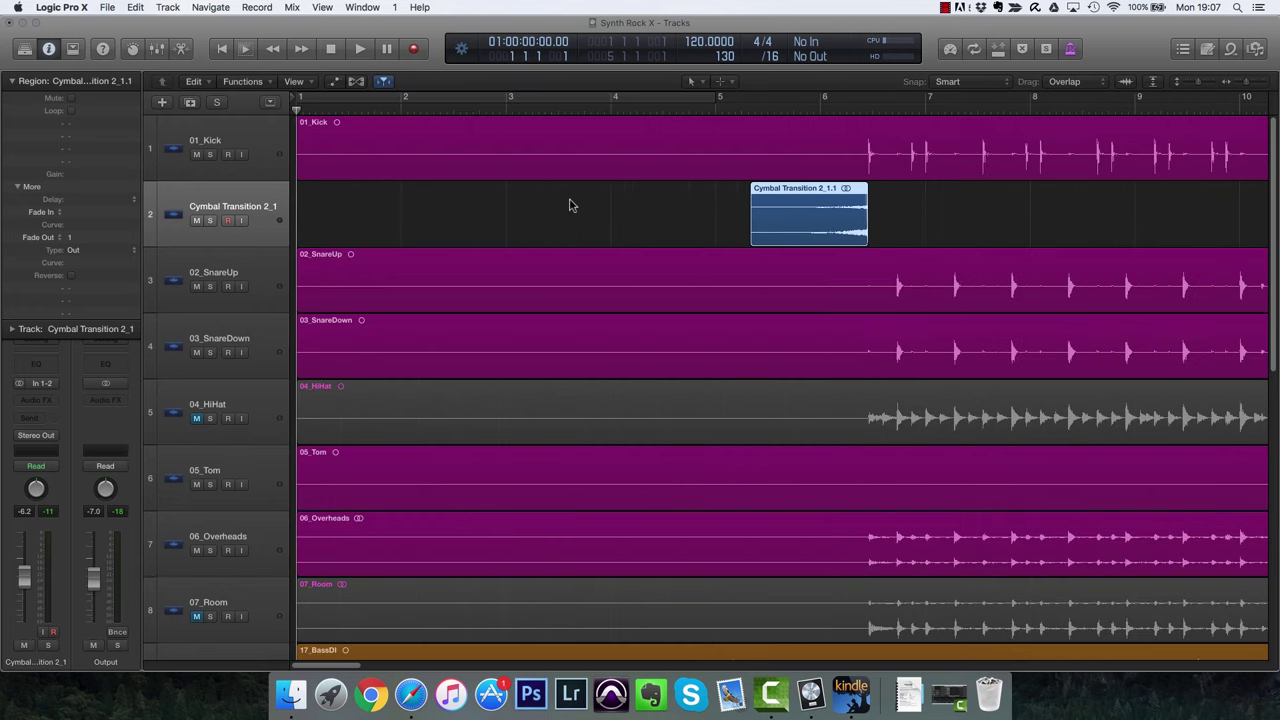
key("space")
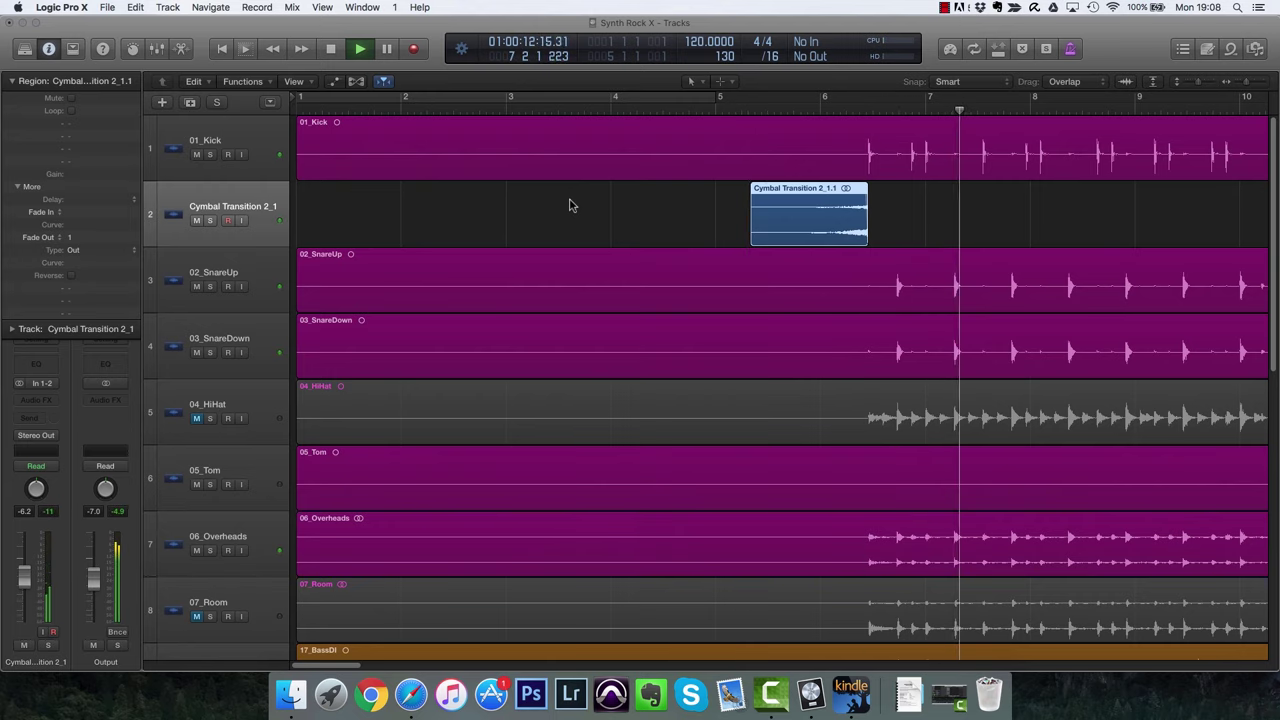
key("space")
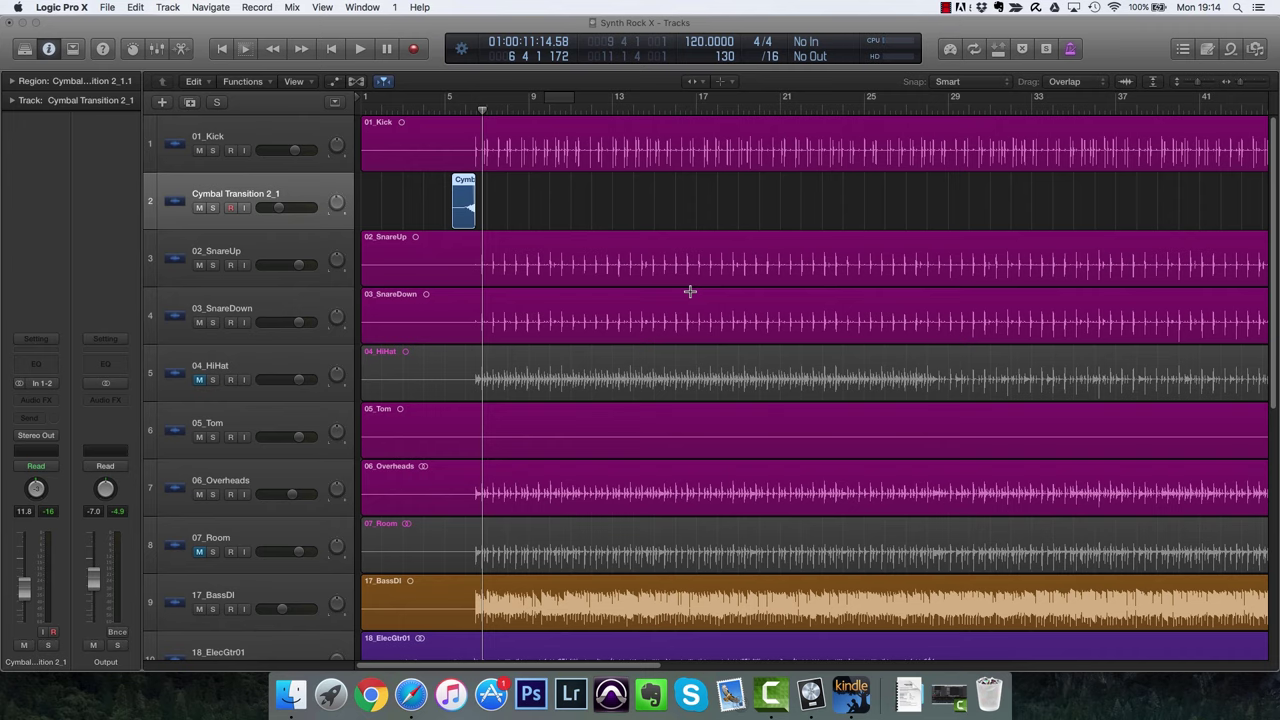
Zoom in on the entry of the bass and drums, and set the playhead at bar 6 beat 3.
key("super+Right")
key("super+Right")
key("super+Right")
key("super+Right")
key("super+Right")
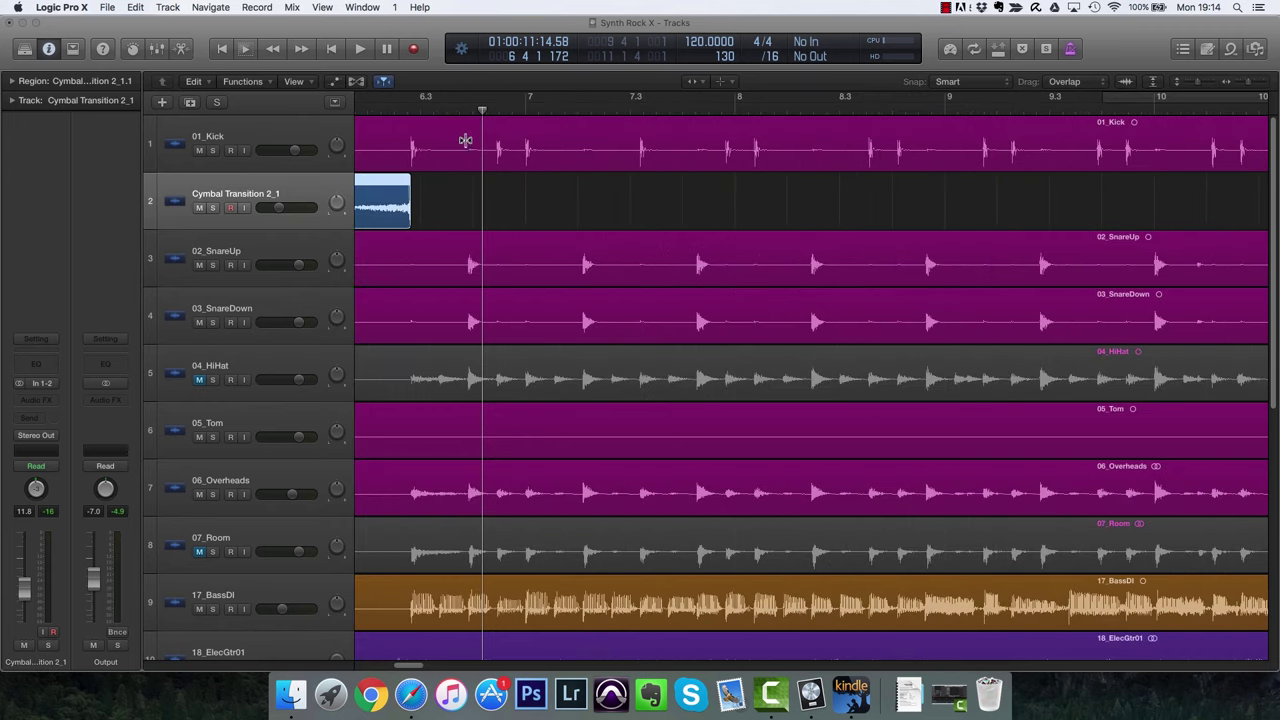
scroll(555, 255, "left", 5)
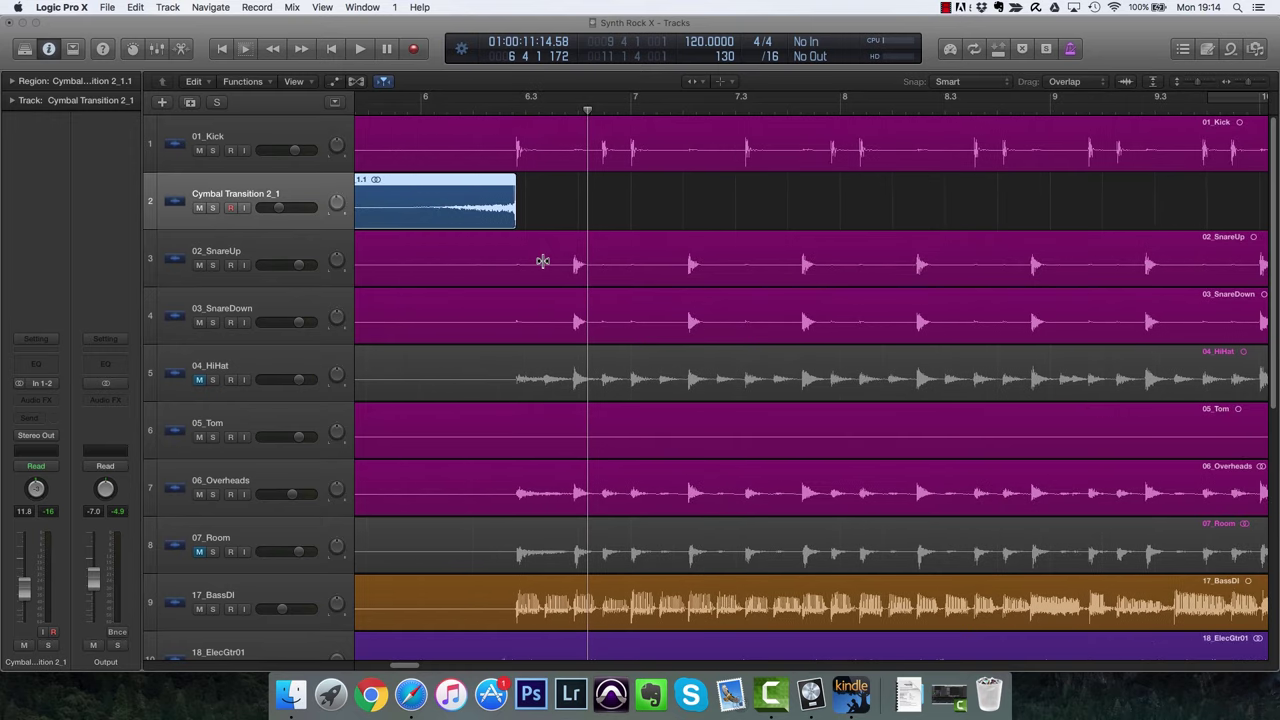
scroll(549, 271, "down", 5)
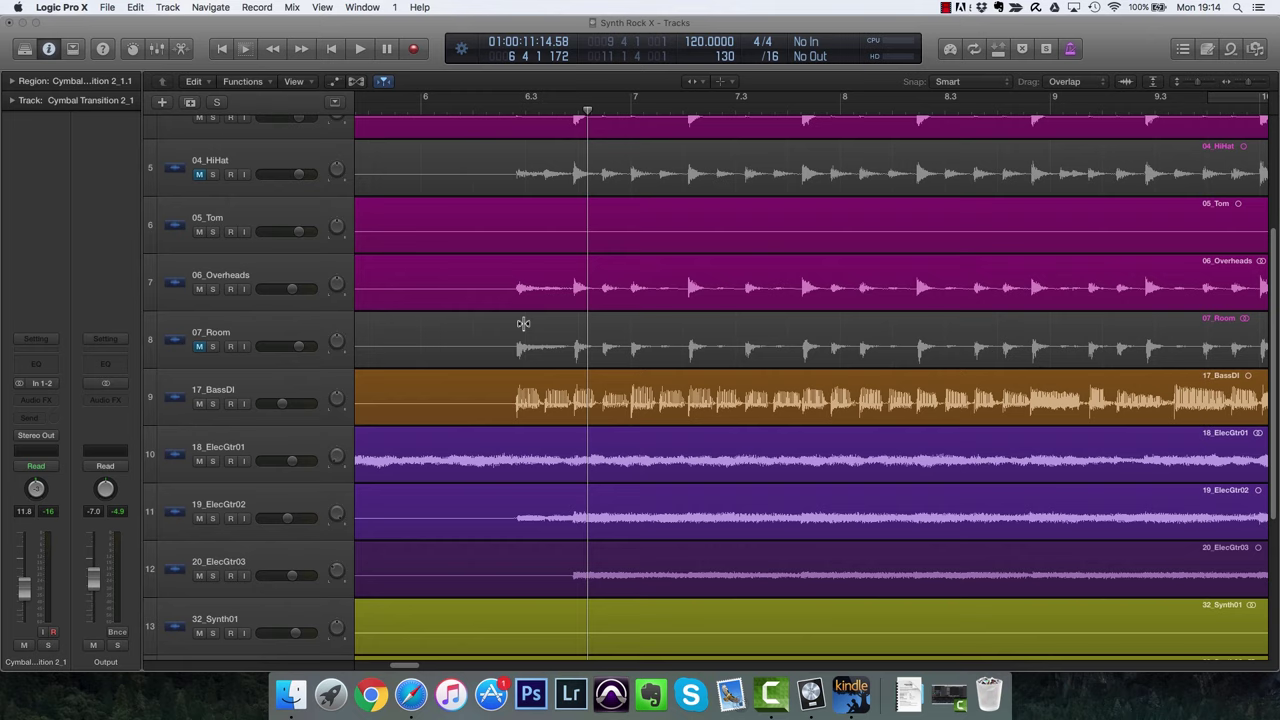
left_click(526, 104)
Move the 17_BassDI track directly below 06_Overheads and magnify both tracks' first hits with the Zoom Tool.
key("t")
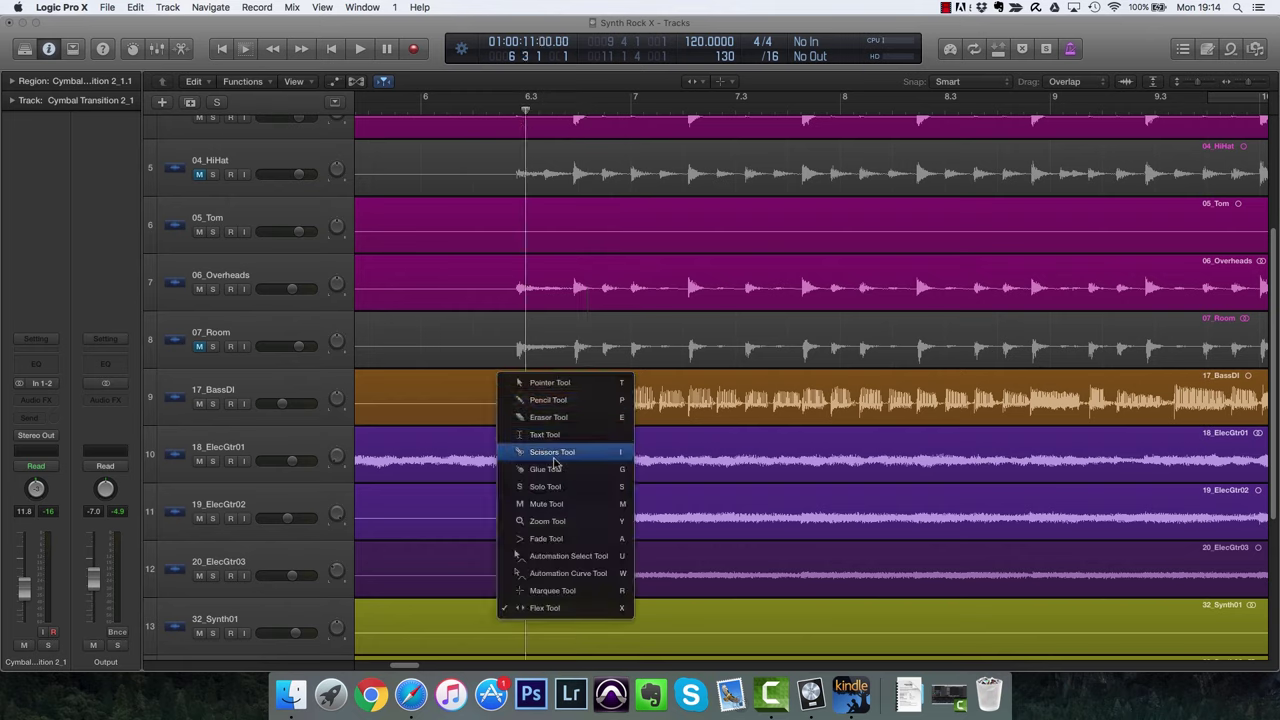
left_click(545, 521)
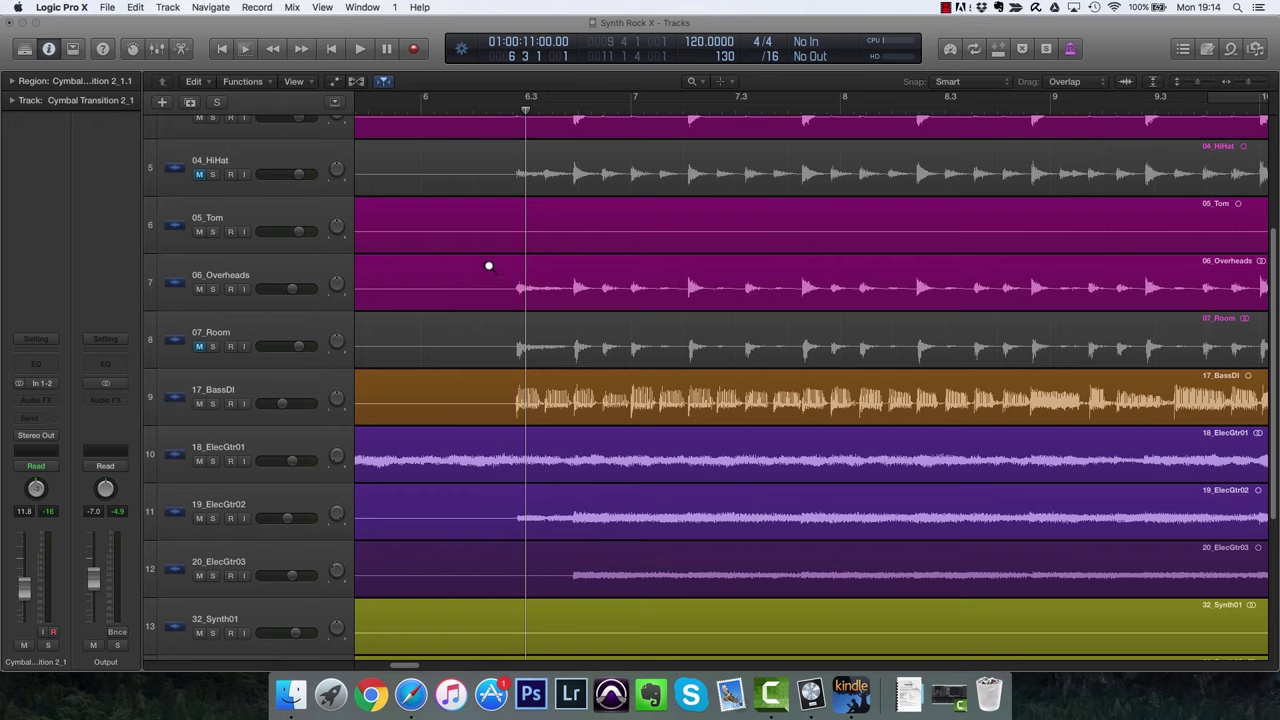
left_click(337, 398)
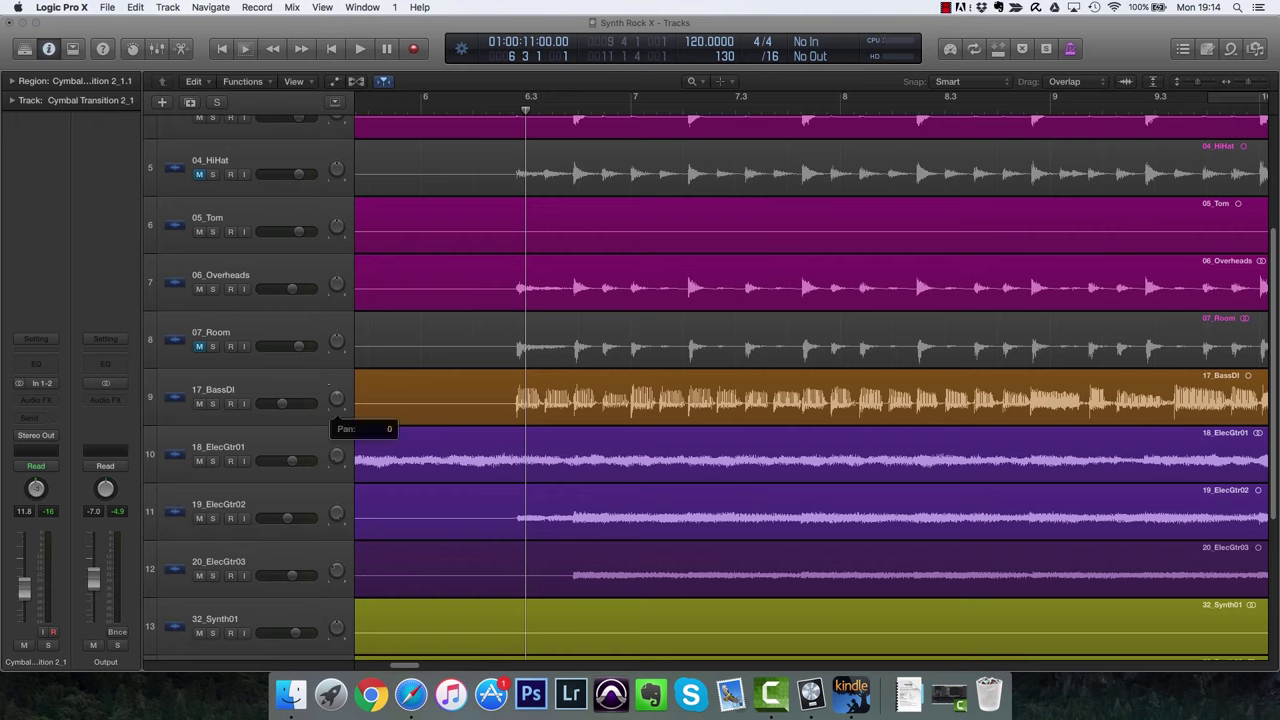
left_click_drag(322, 381, 332, 323)
left_click_drag(491, 268, 560, 362)
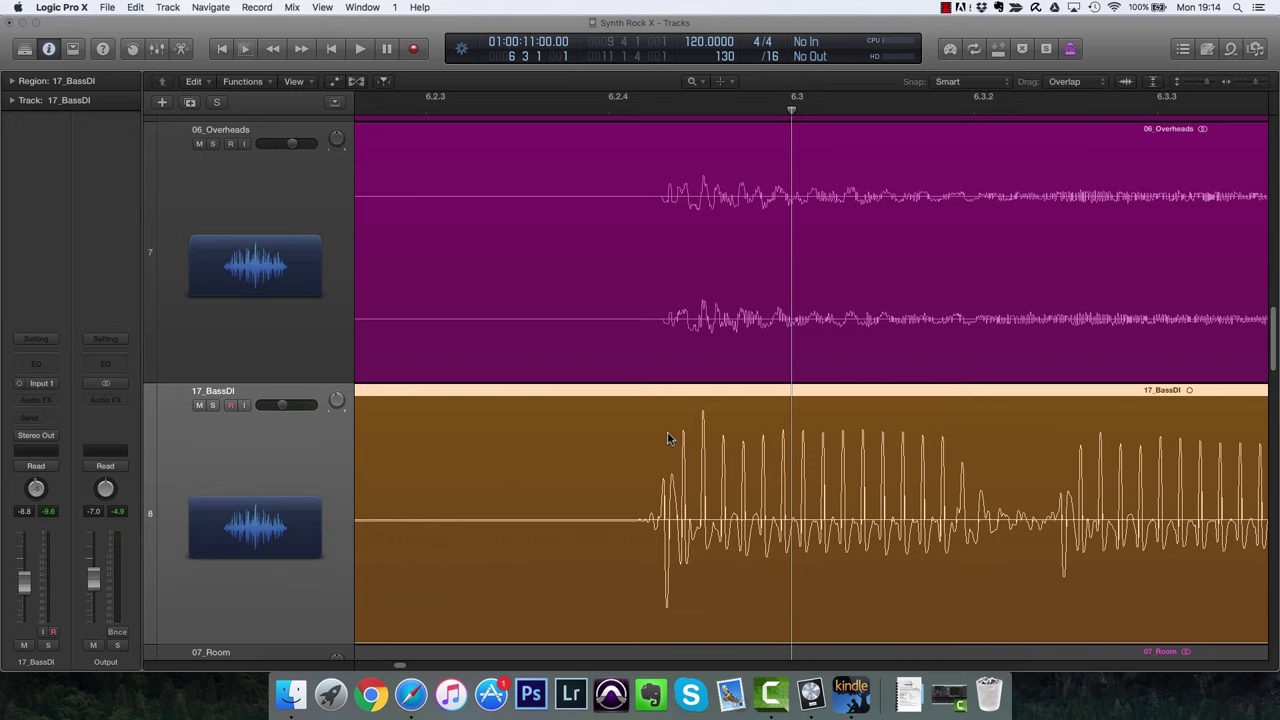
Use the Flex Tool to shift the first 17_BassDI note, just before bar 6 beat 3, slightly later.
key("t")
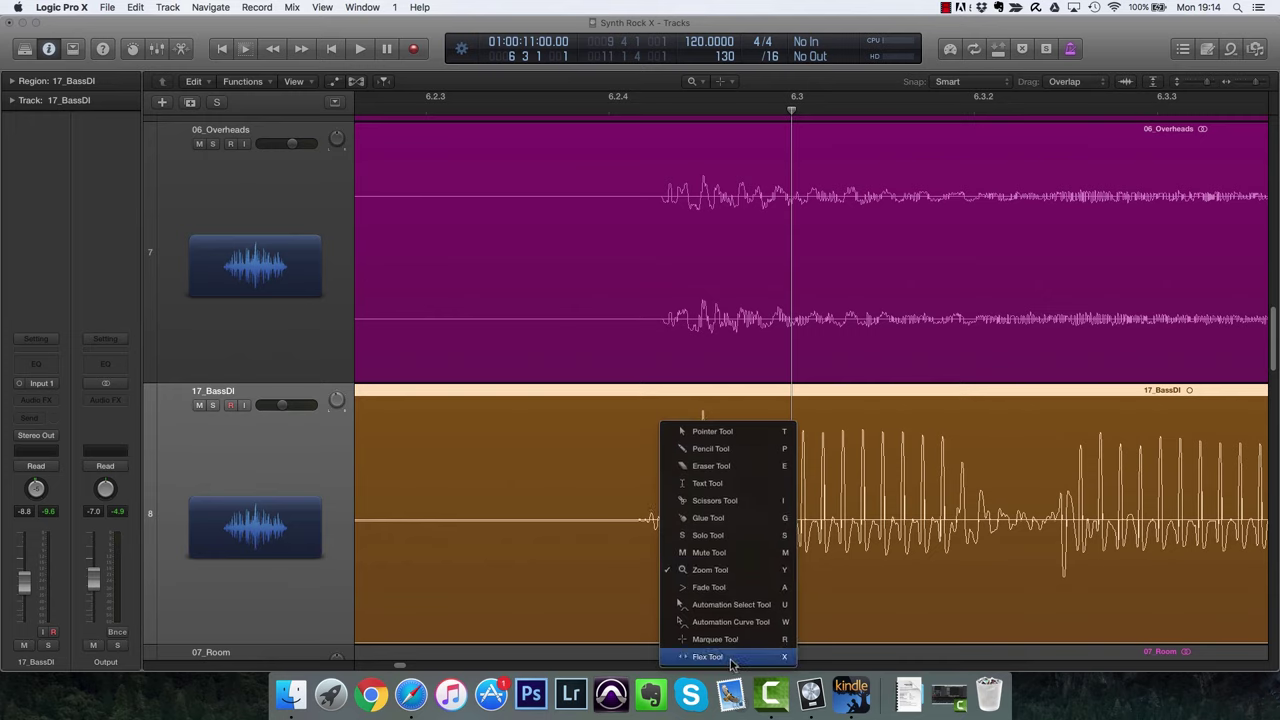
left_click(731, 660)
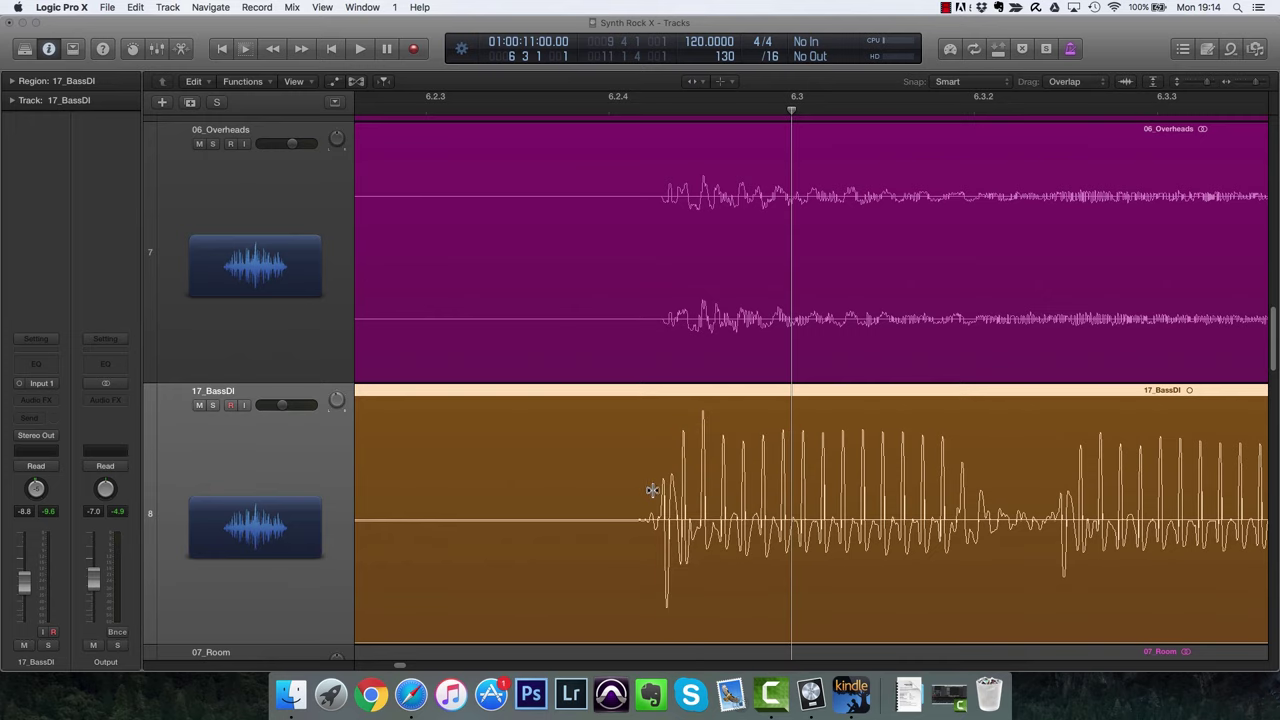
left_click(663, 490)
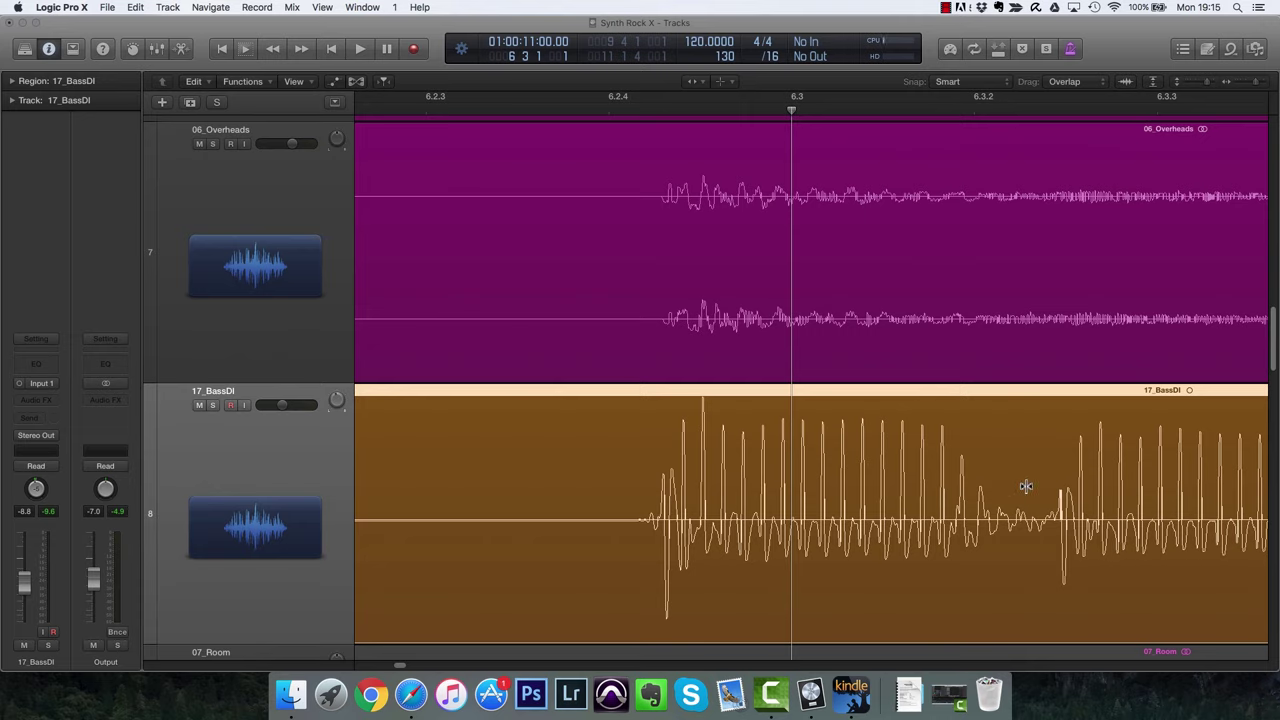
mouse_move(946, 494)
left_mouse_down()
mouse_move(811, 486)
mouse_move(961, 488)
mouse_move(757, 460)
mouse_move(975, 470)
mouse_move(830, 462)
mouse_move(930, 449)
left_mouse_up()
mouse_move(654, 497)
left_mouse_down()
mouse_move(750, 494)
mouse_move(547, 493)
mouse_move(937, 490)
mouse_move(657, 489)
mouse_move(676, 488)
mouse_move(480, 478)
mouse_move(685, 483)
mouse_move(463, 475)
mouse_move(537, 463)
mouse_move(431, 460)
mouse_move(760, 460)
mouse_move(625, 475)
mouse_move(663, 480)
left_mouse_up()
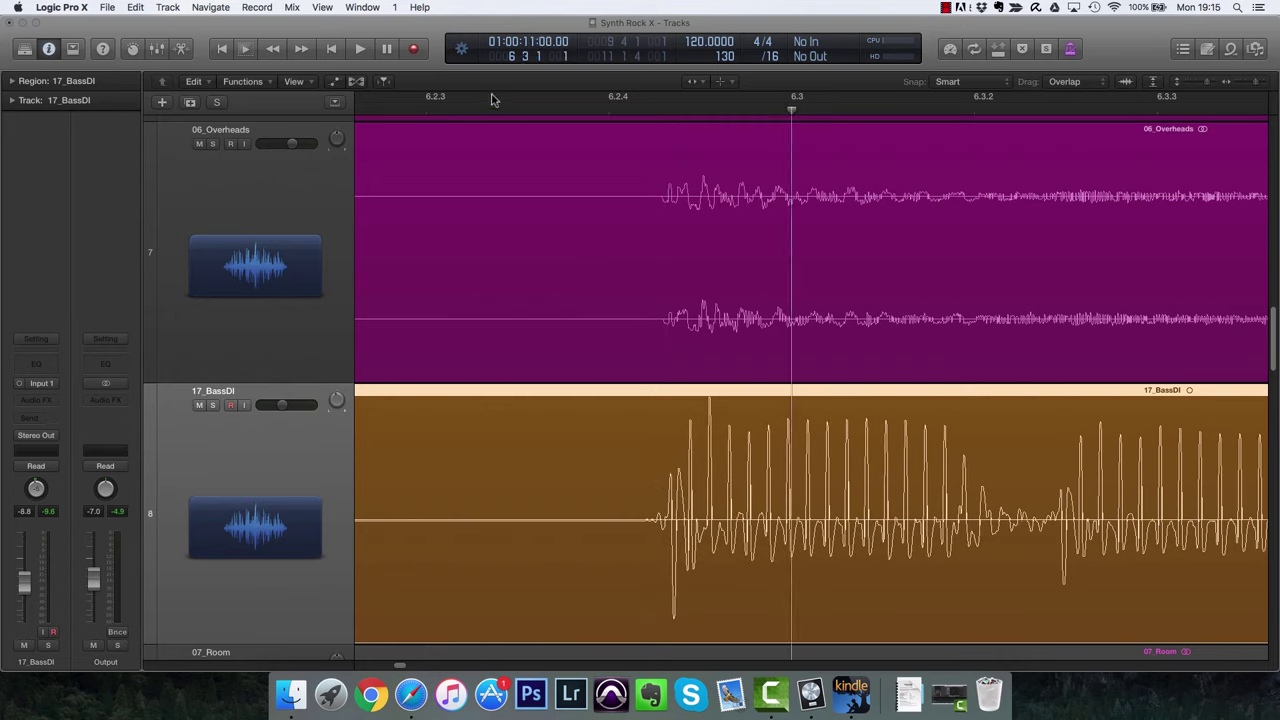
Zoom out and play the flexed bass with the full mix from bar 6 beat 3.
key("super+Left")
key("super+Left")
key("super+Left")
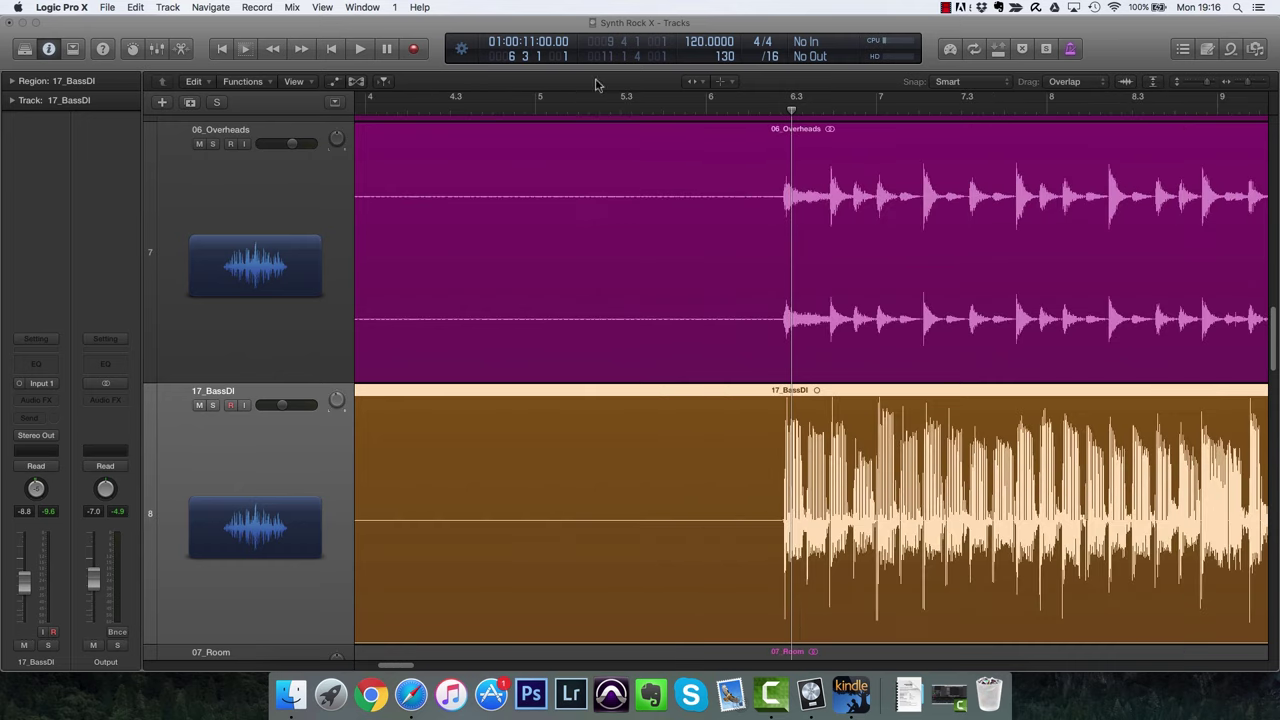
key("space")
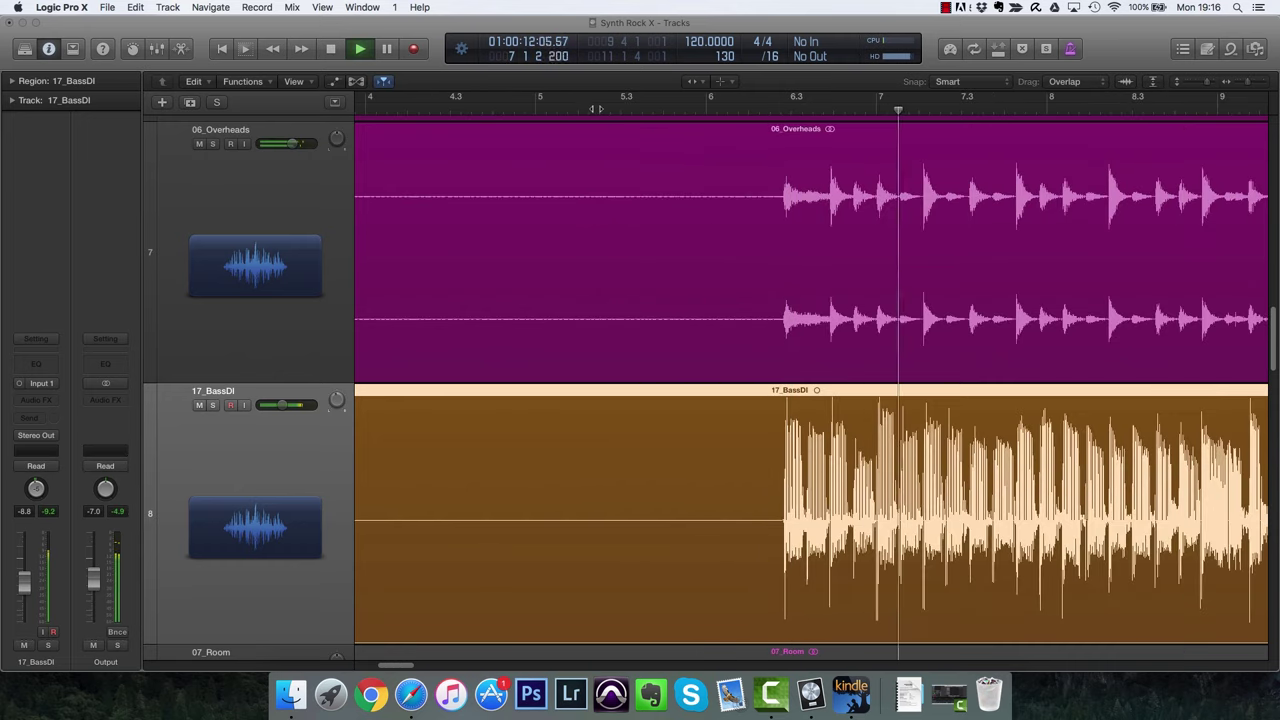
key("space")
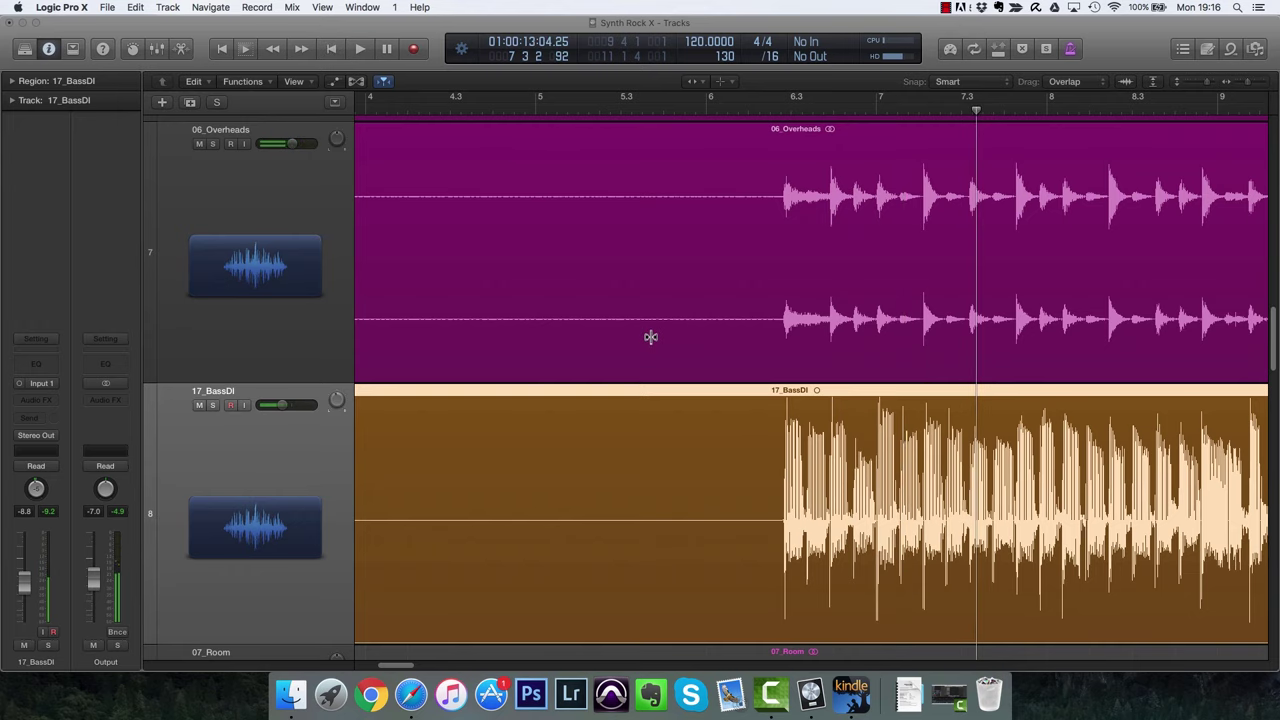
Solo the 17_BassDI track and play its opening notes.
key("s")
key("space")
key("space")
Inspect the opening bass notes up close and play the soloed bass on to just past bar 9.
key("super+Right")
key("super+Right")
key("super+Right")
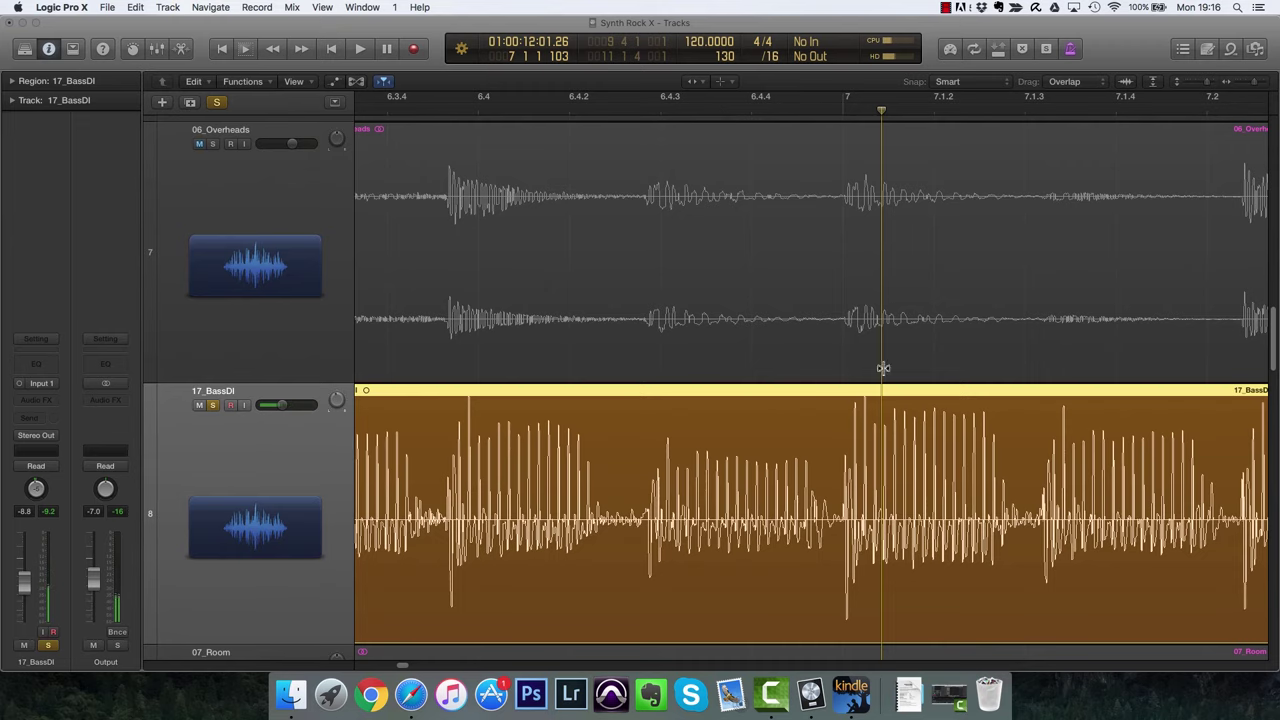
scroll(895, 430, "left", 10)
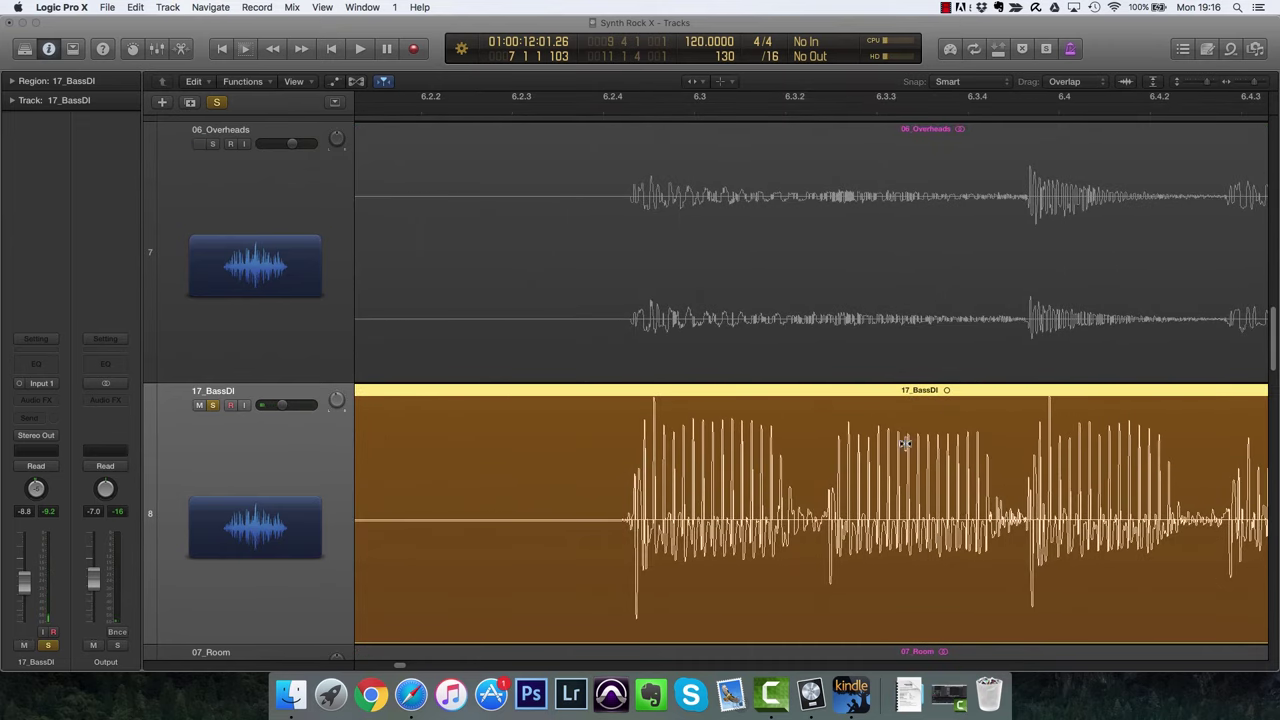
scroll(898, 443, "right", 2)
double_click(585, 106)
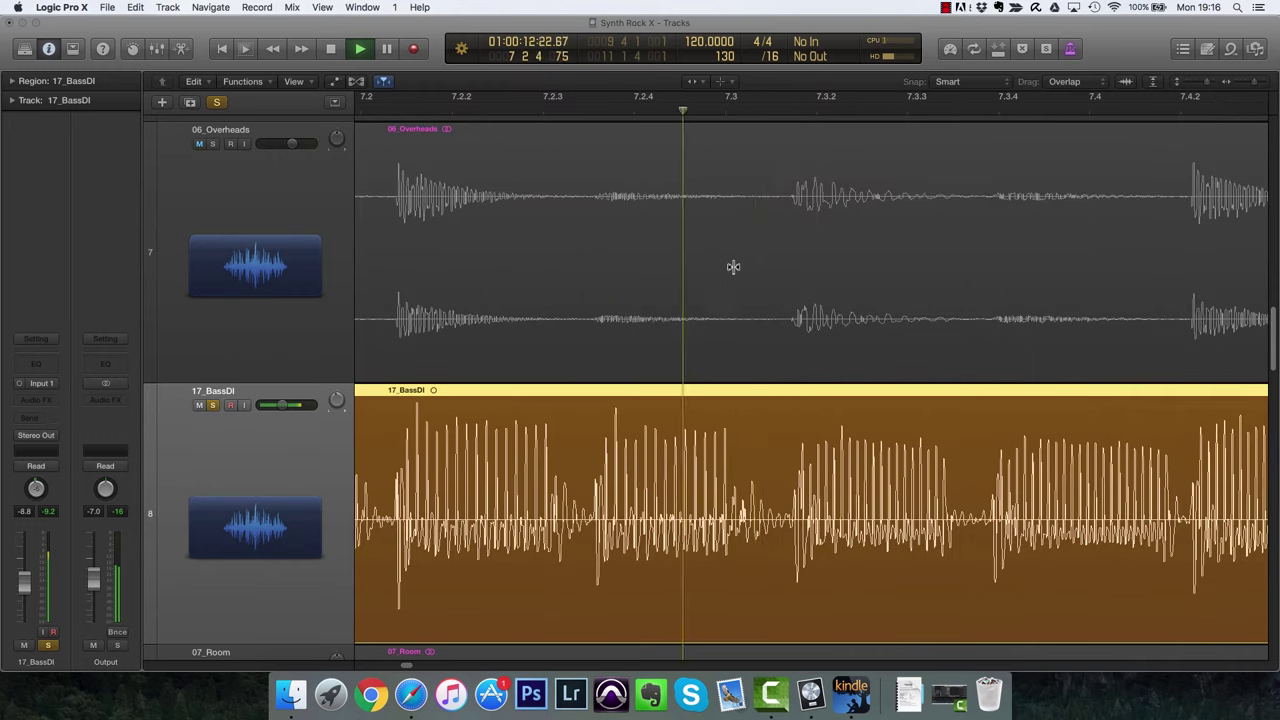
key("super+Left")
key("super+Left")
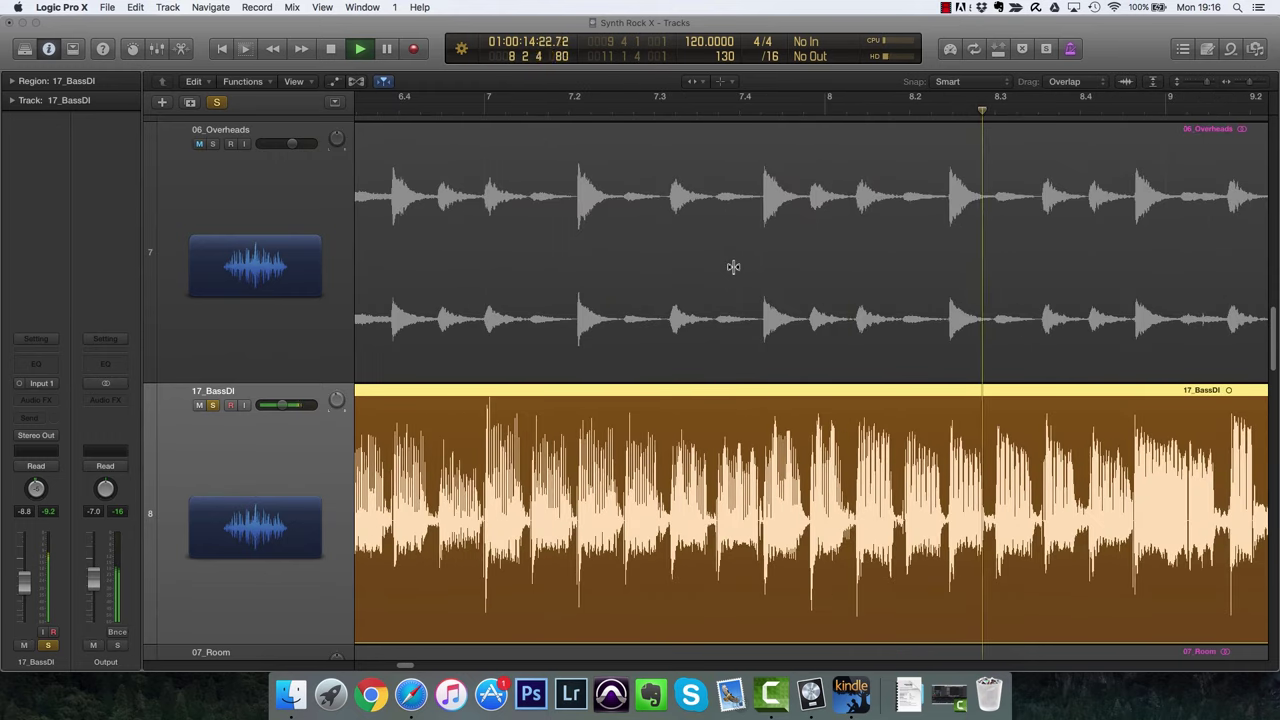
key("space")
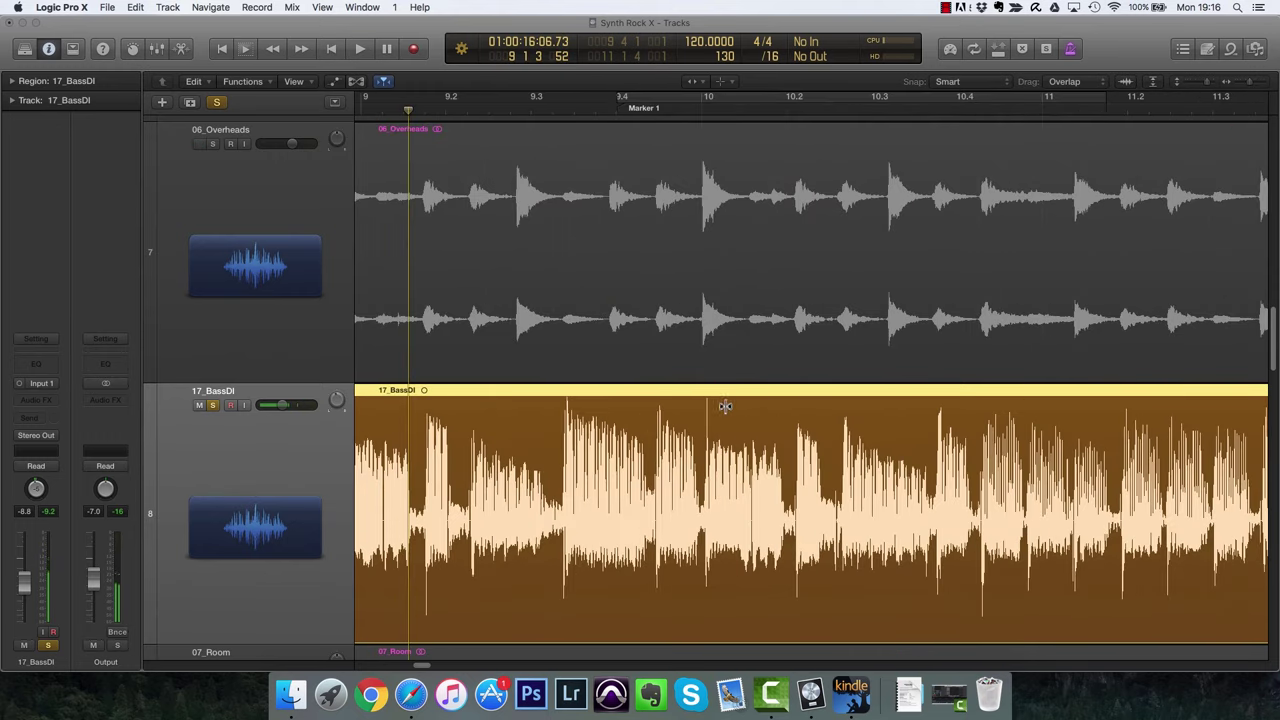
Set a cycle range from just before bar 8 beat 3 to bar 9 beat 3 and play the soloed bass in it.
scroll(709, 394, "left", 5)
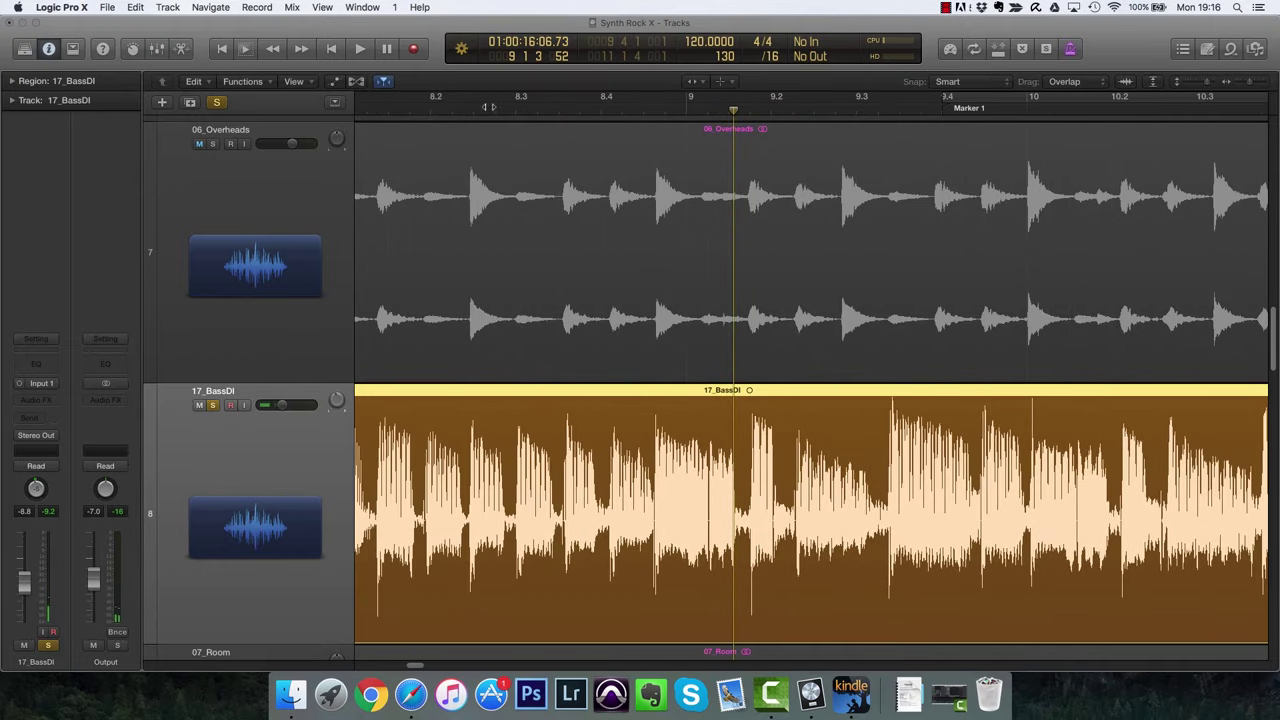
left_click_drag(463, 100, 857, 100)
key("space")
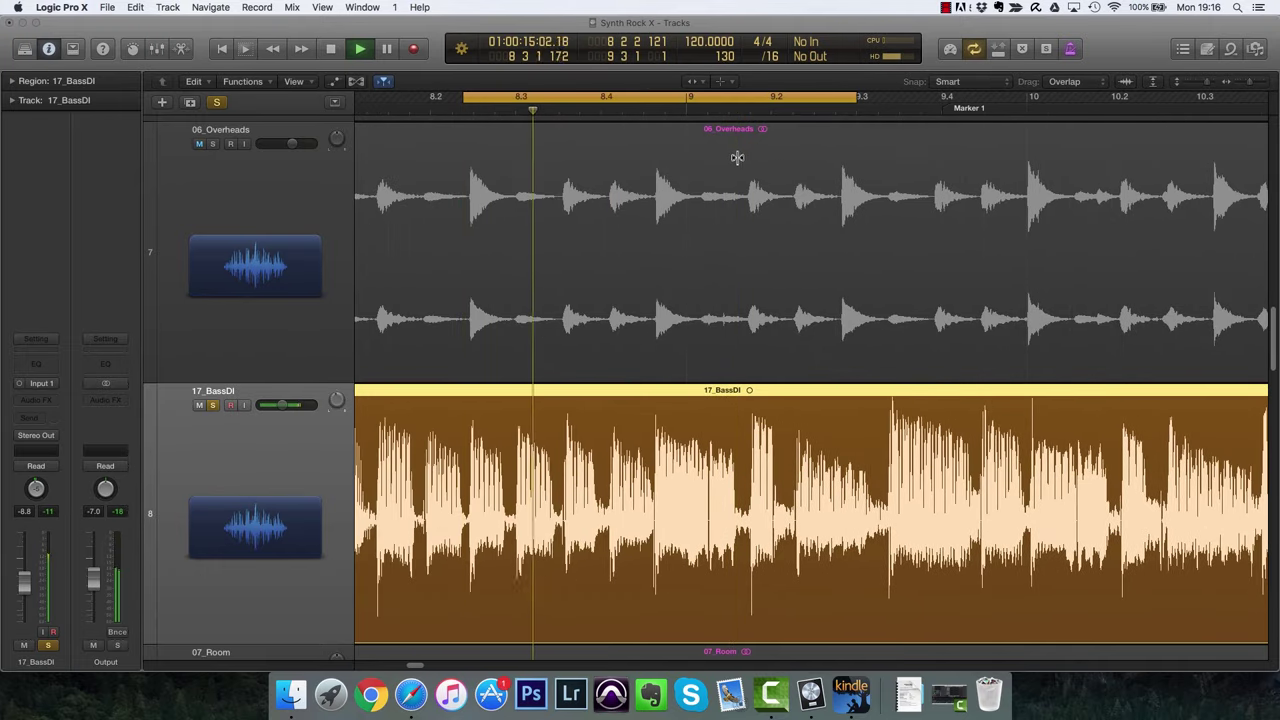
key("space")
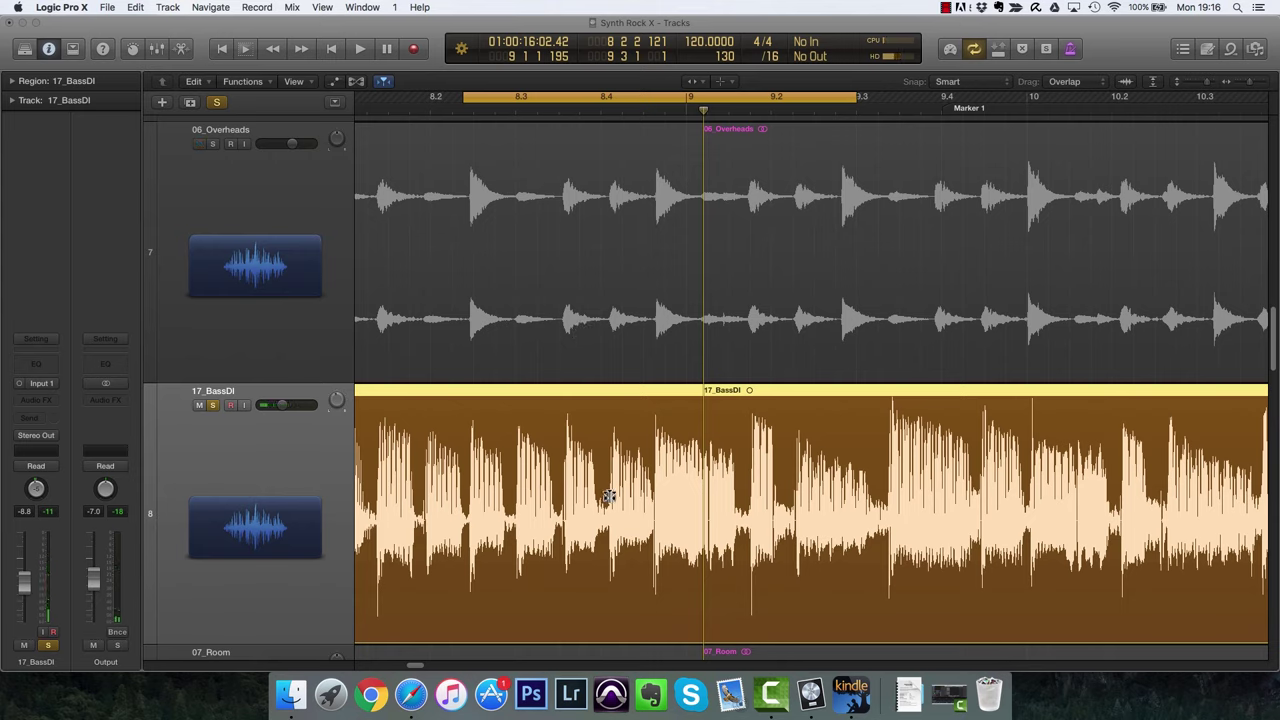
Flex the 17_BassDI note near bar 8 beat 4 slightly earlier and play the cycle range to hear it.
left_click(606, 497)
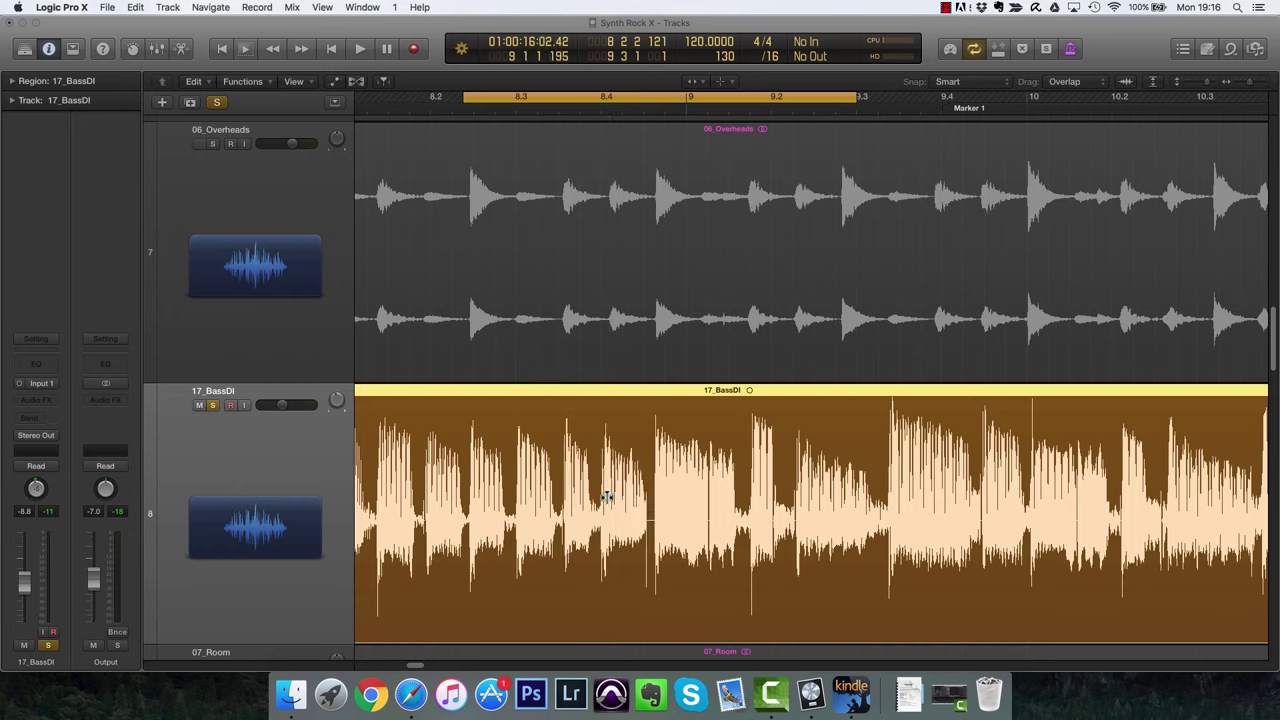
key("space")
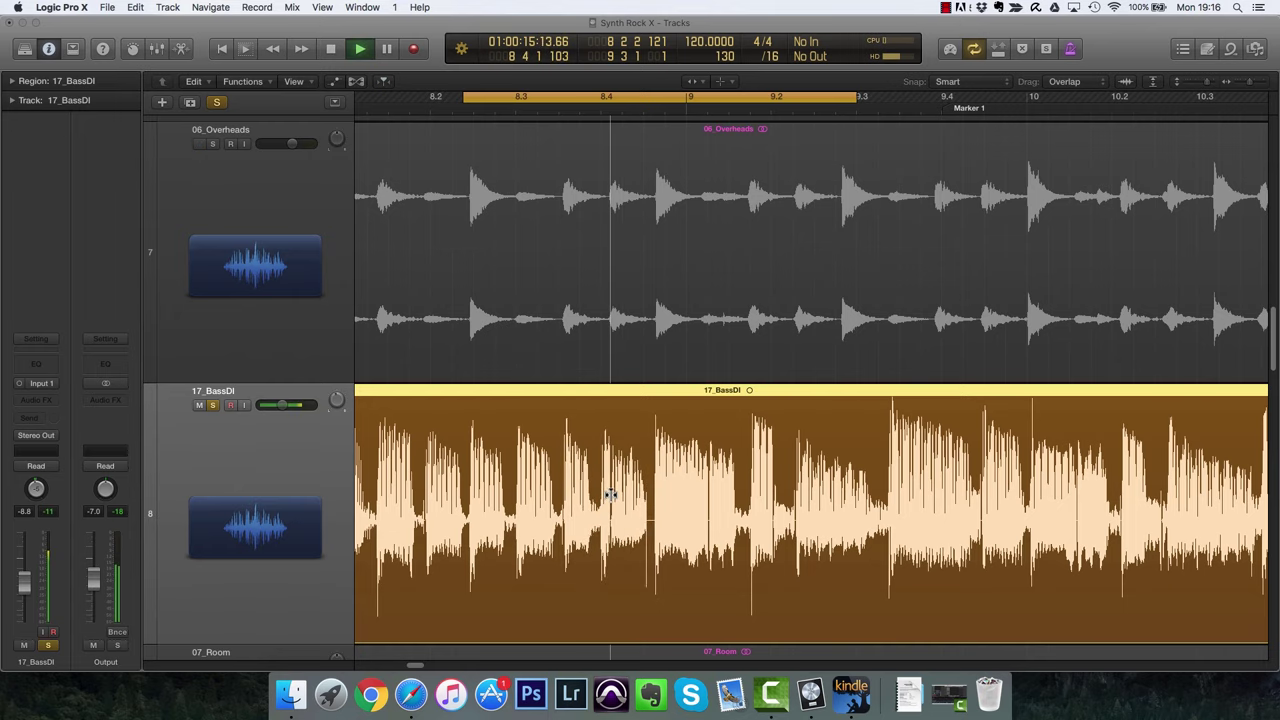
key("space")
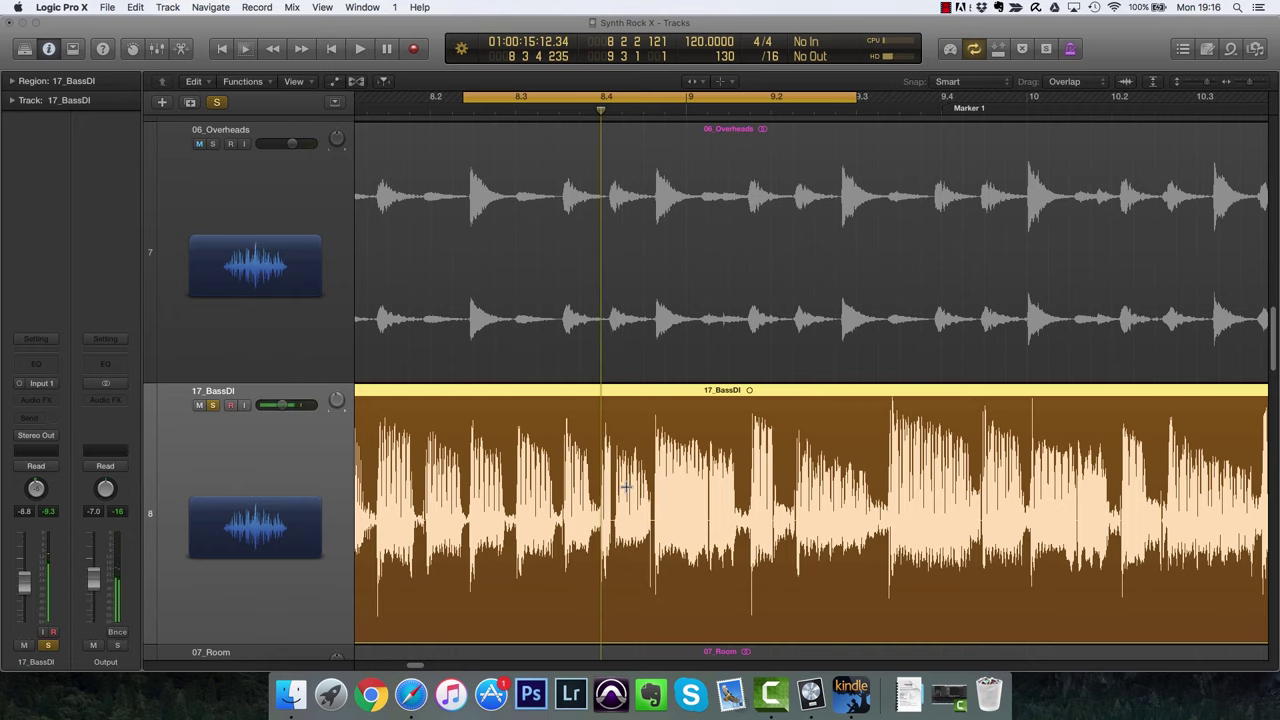
Undo the last flex edit, then flex the 17_BassDI note near bar 8 beat 4 slightly later onto the 06_Overheads hit and play the cycle.
key("super+z")
left_click(604, 492)
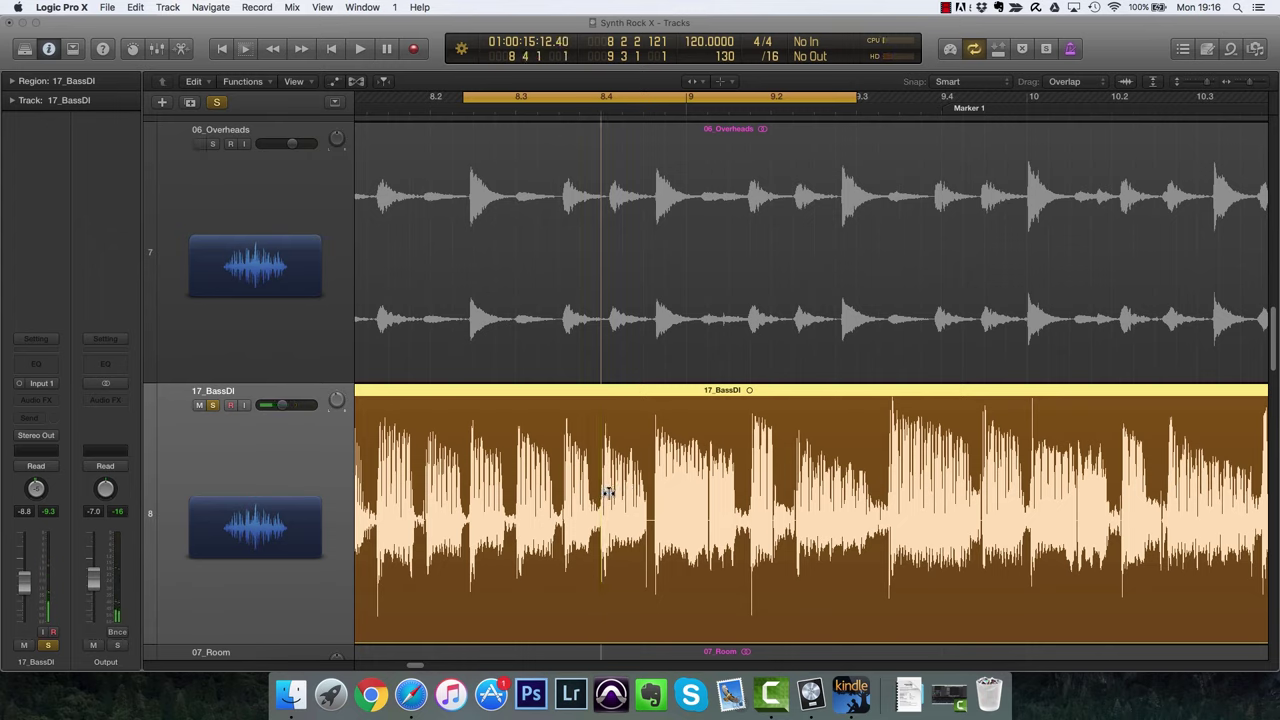
key("space")
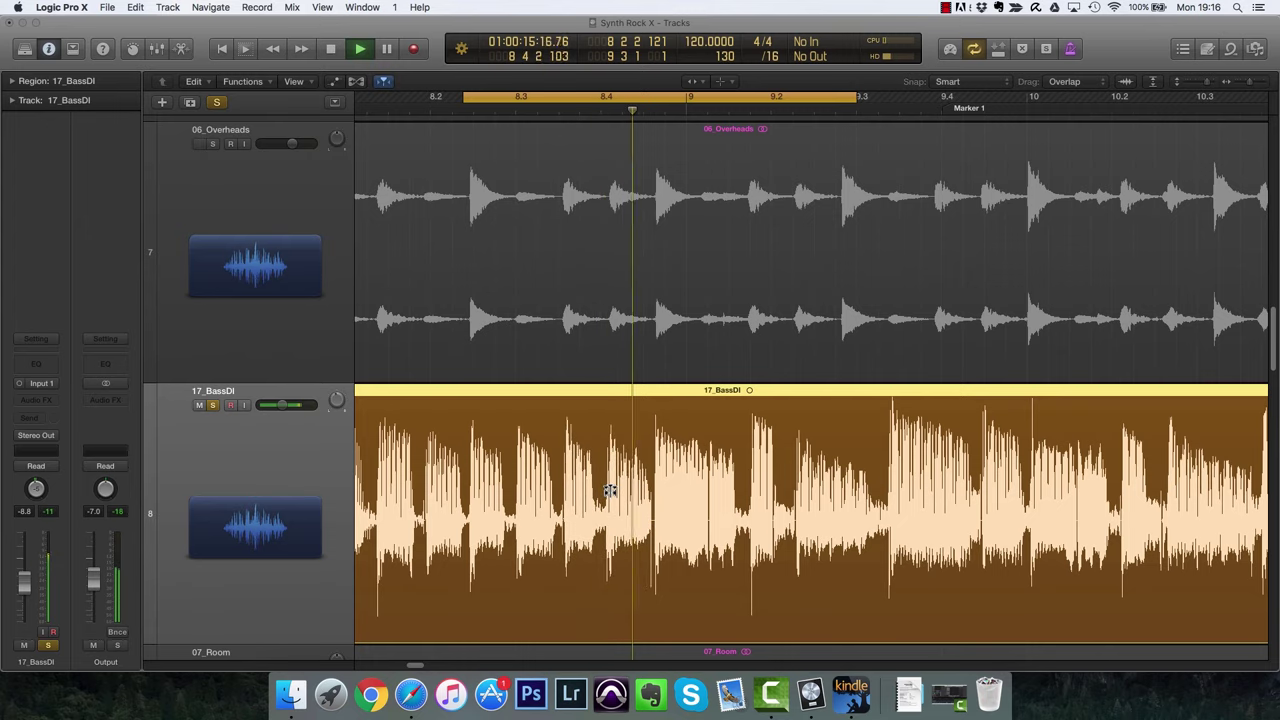
key("space")
key("space")
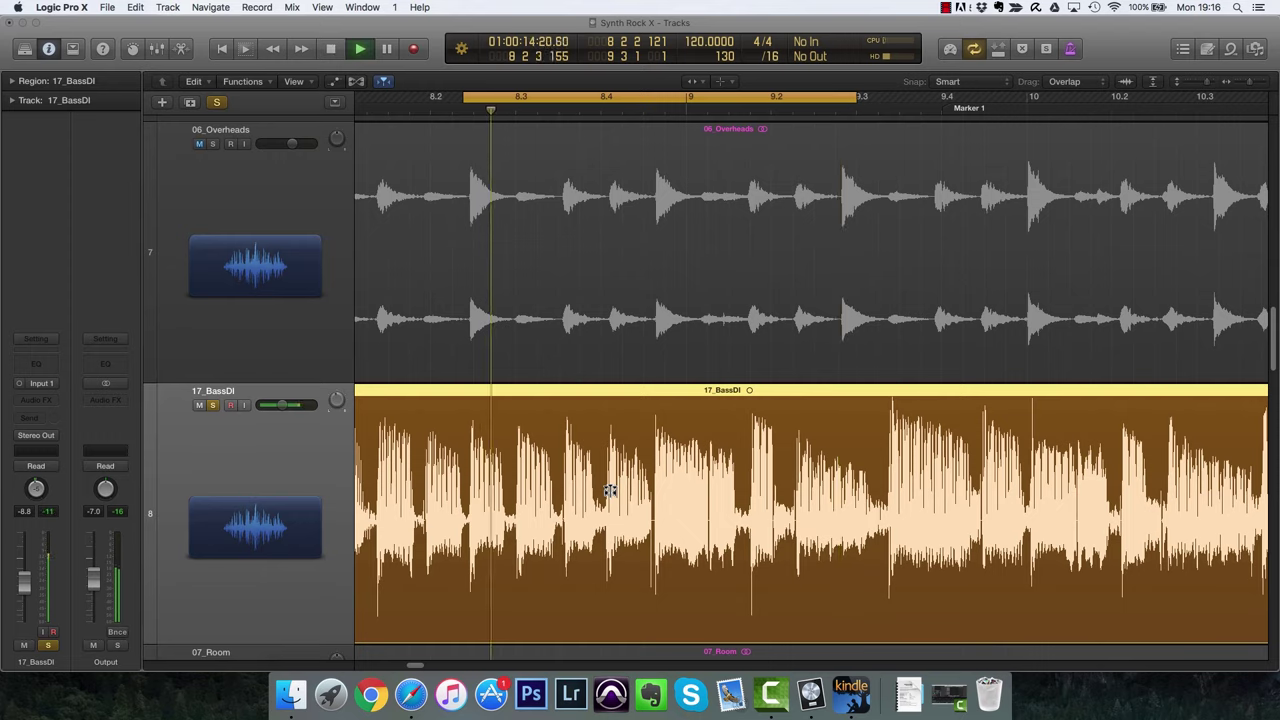
key("space")
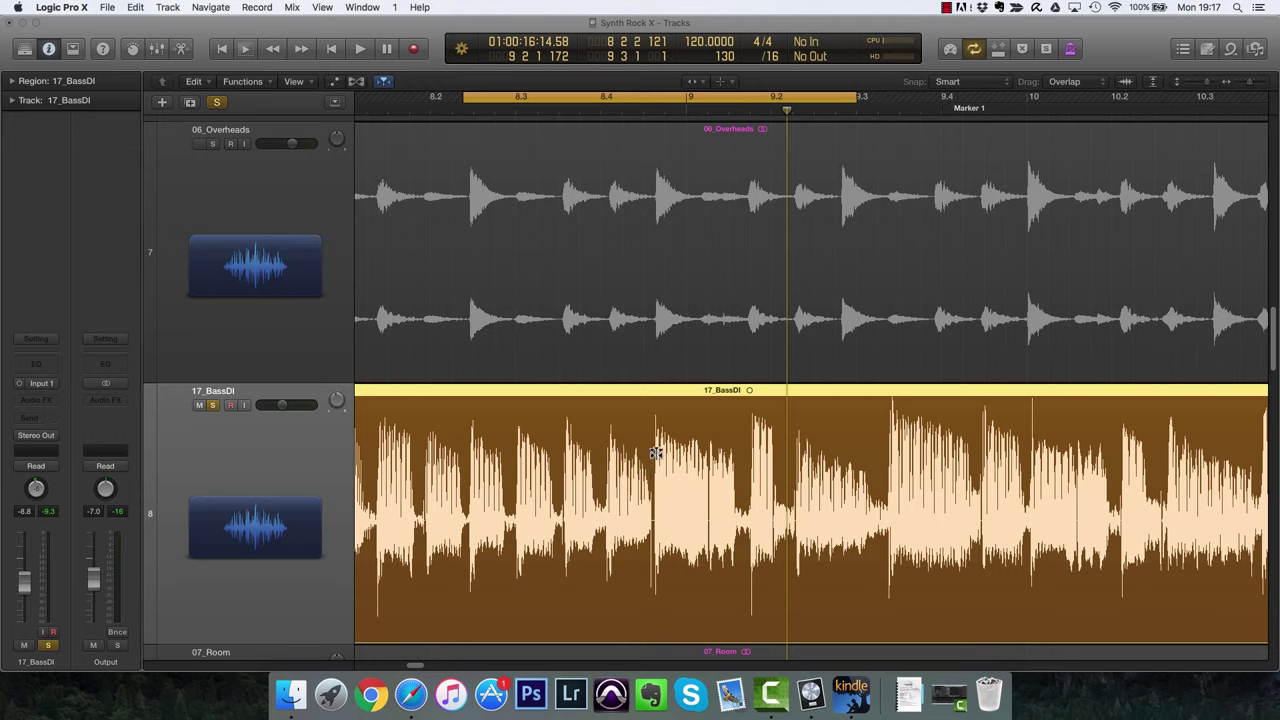
mouse_move(655, 459)
left_mouse_down()
mouse_move(676, 451)
mouse_move(655, 458)
left_mouse_up()
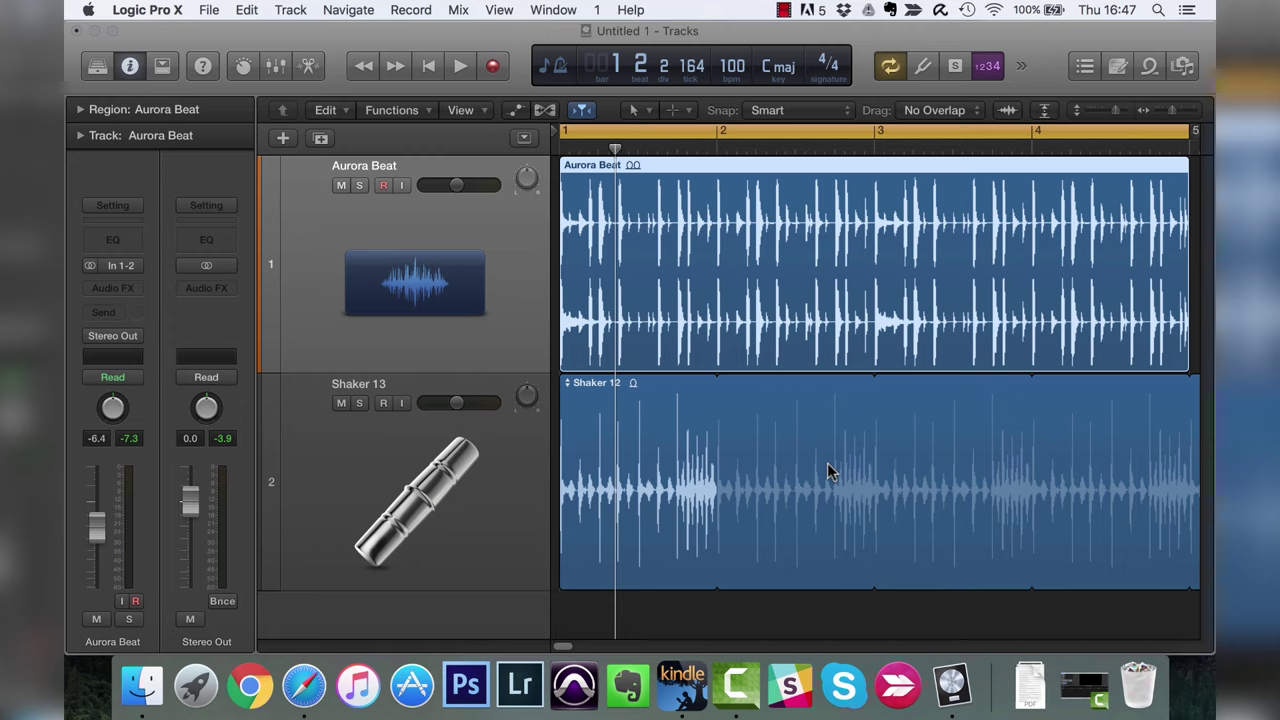
Show the Groove Track column in the track headers and play Aurora Beat together with Shaker 13.
right_click(529, 318)
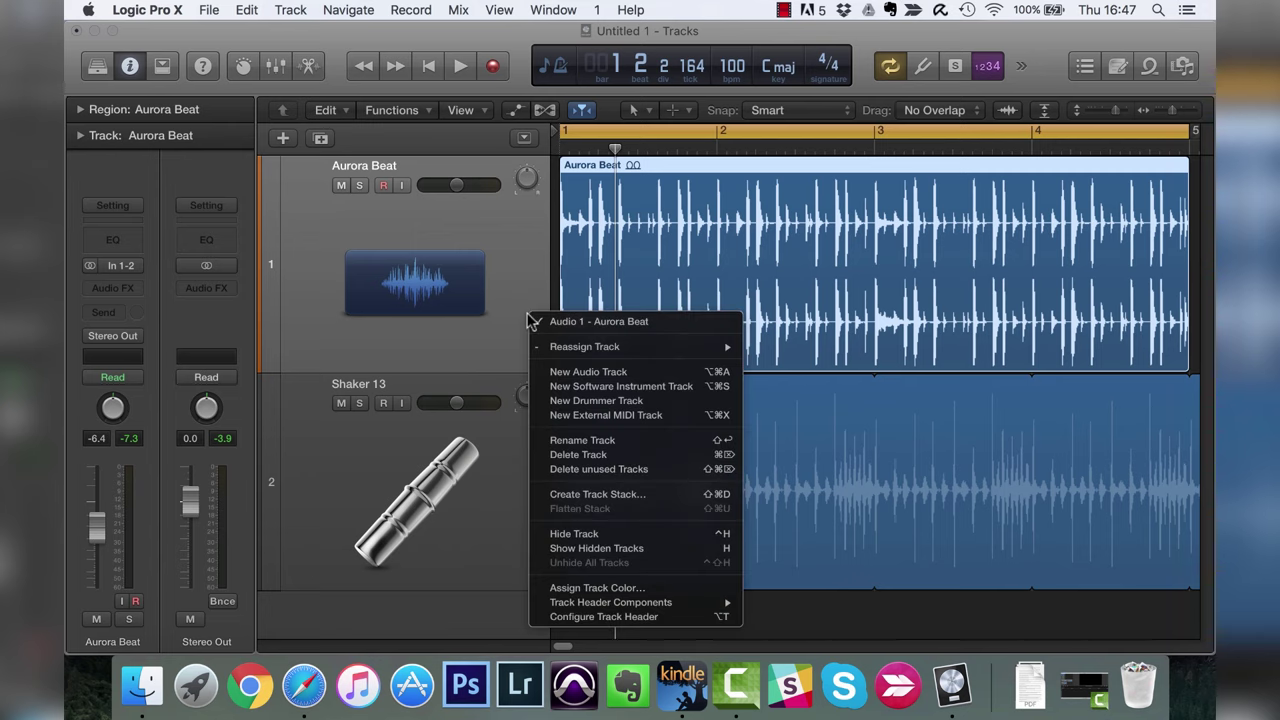
mouse_move(630, 608)
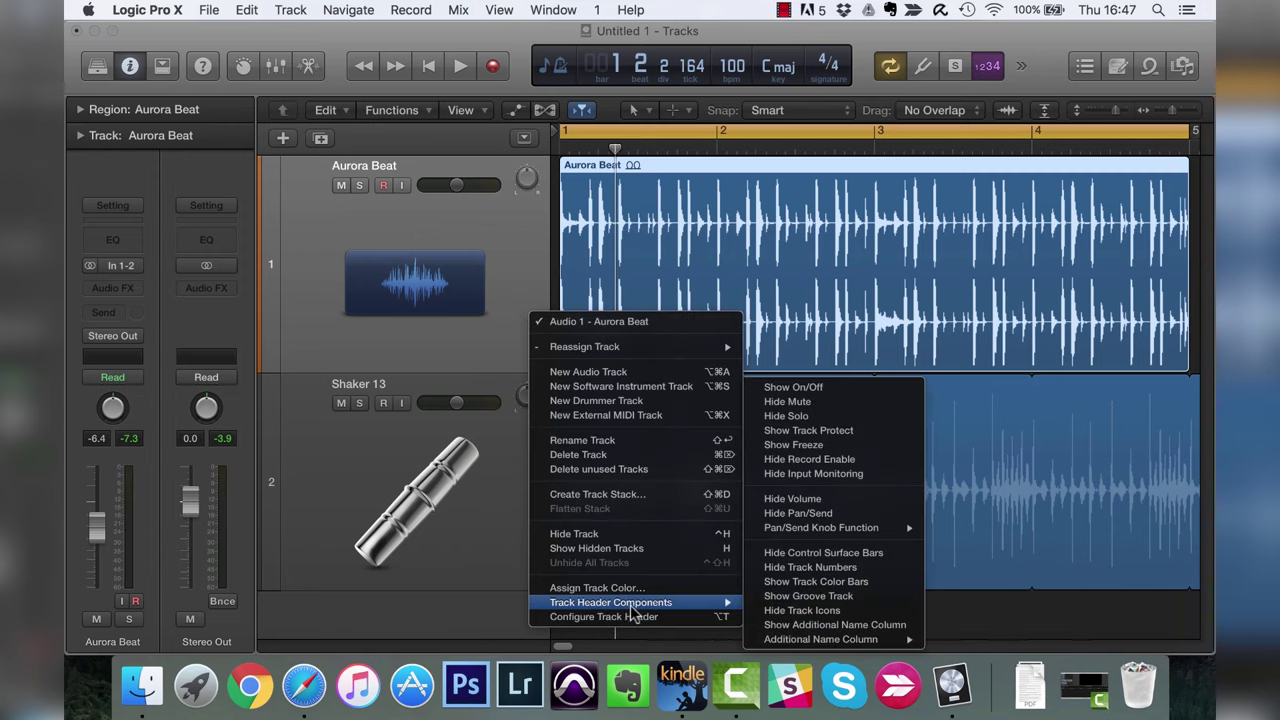
left_click(782, 598)
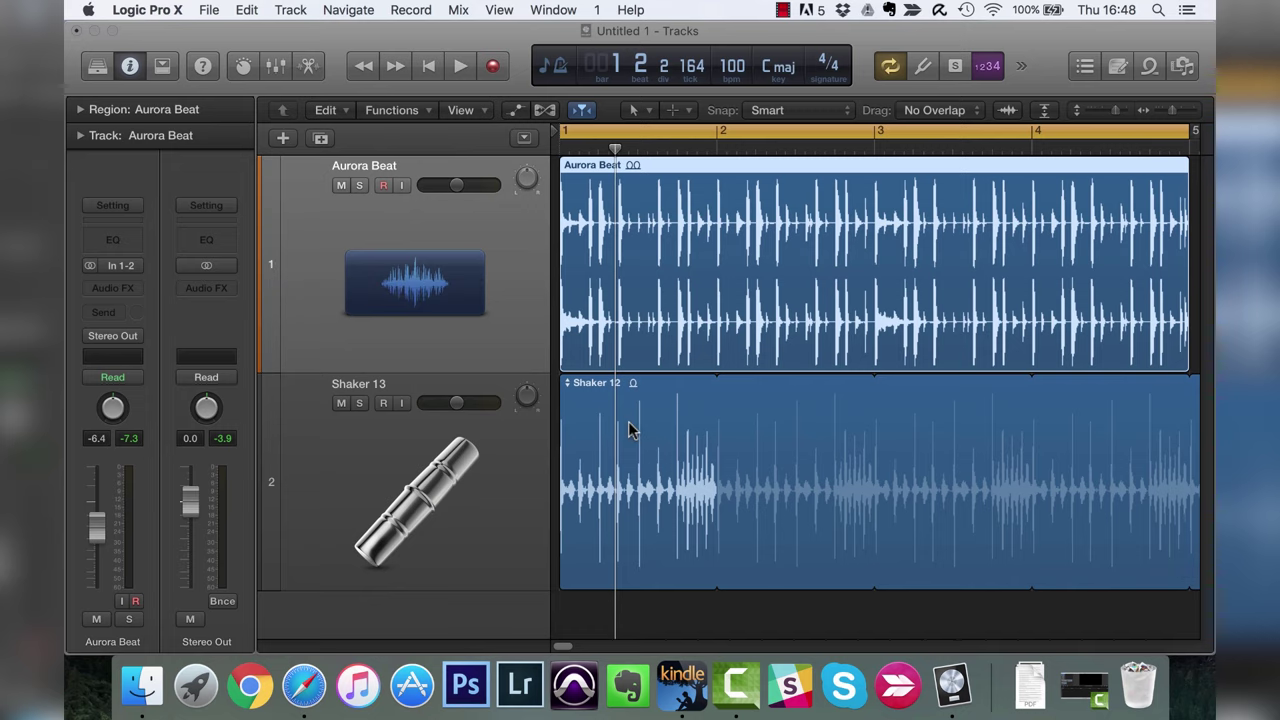
key("space")
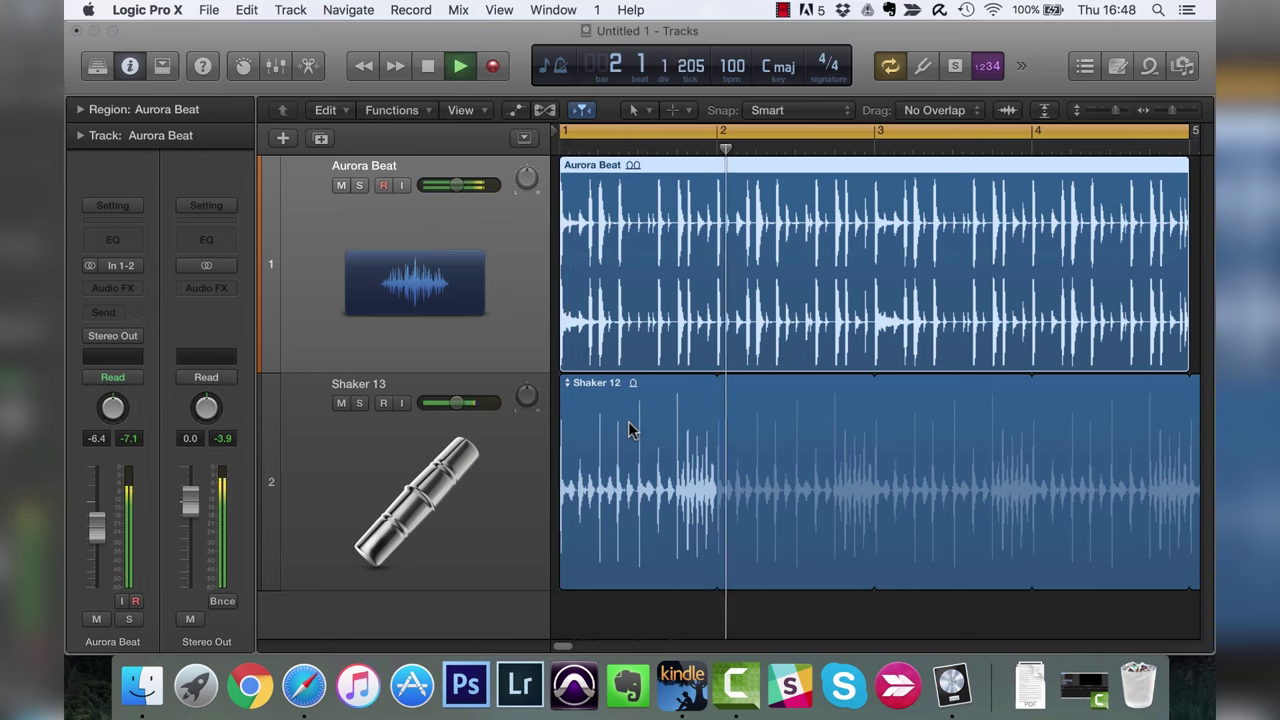
key("space")
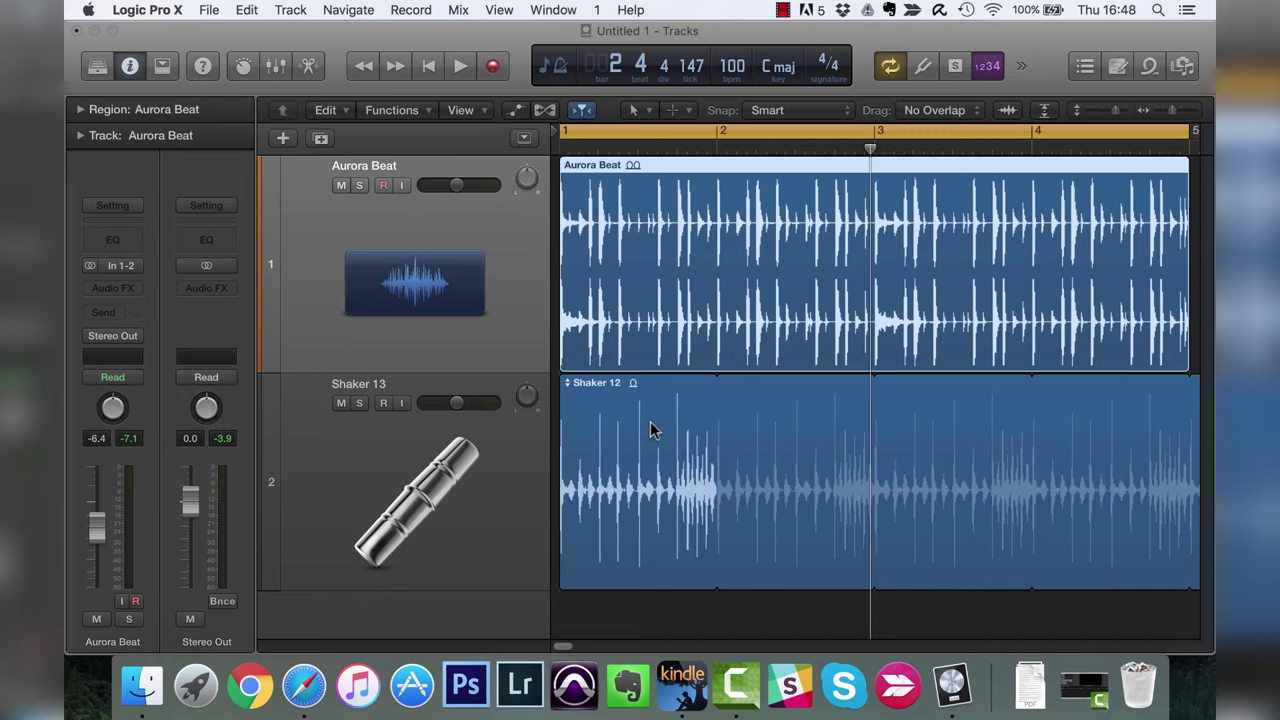
Make Aurora Beat the groove track, set Shaker 13 to match it, and play both from bar 1.
left_click(272, 267)
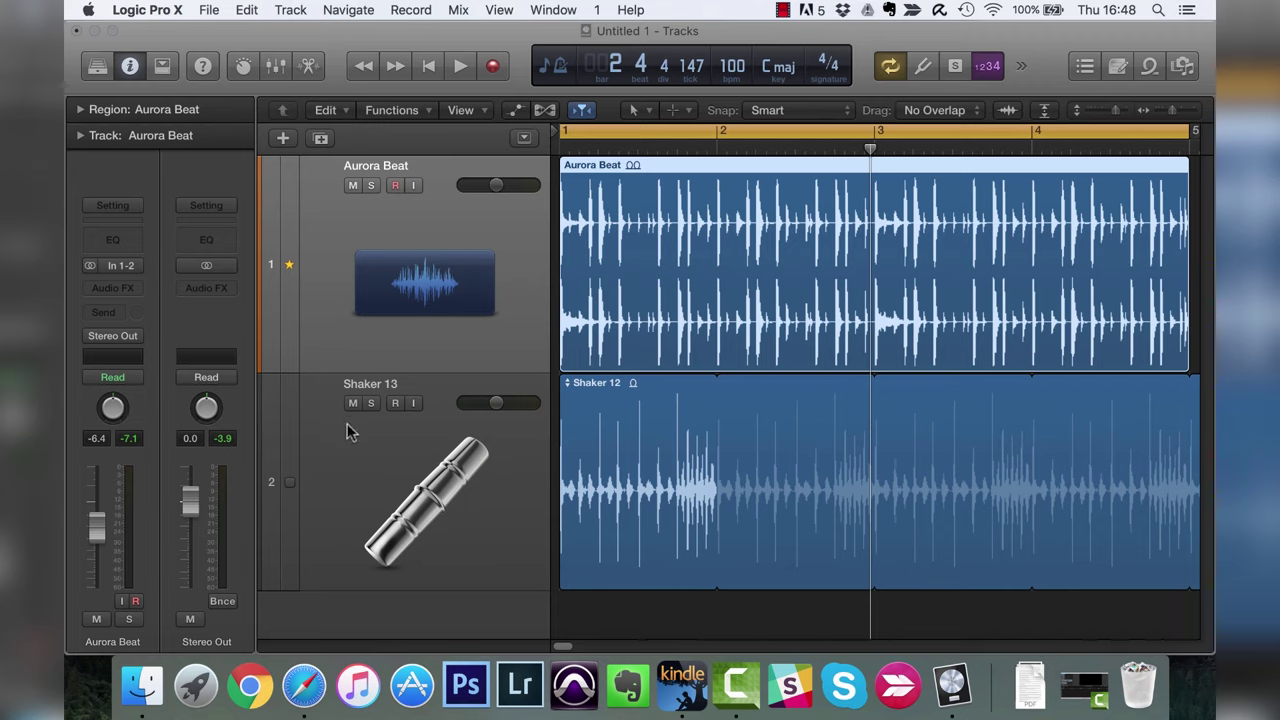
left_click(291, 484)
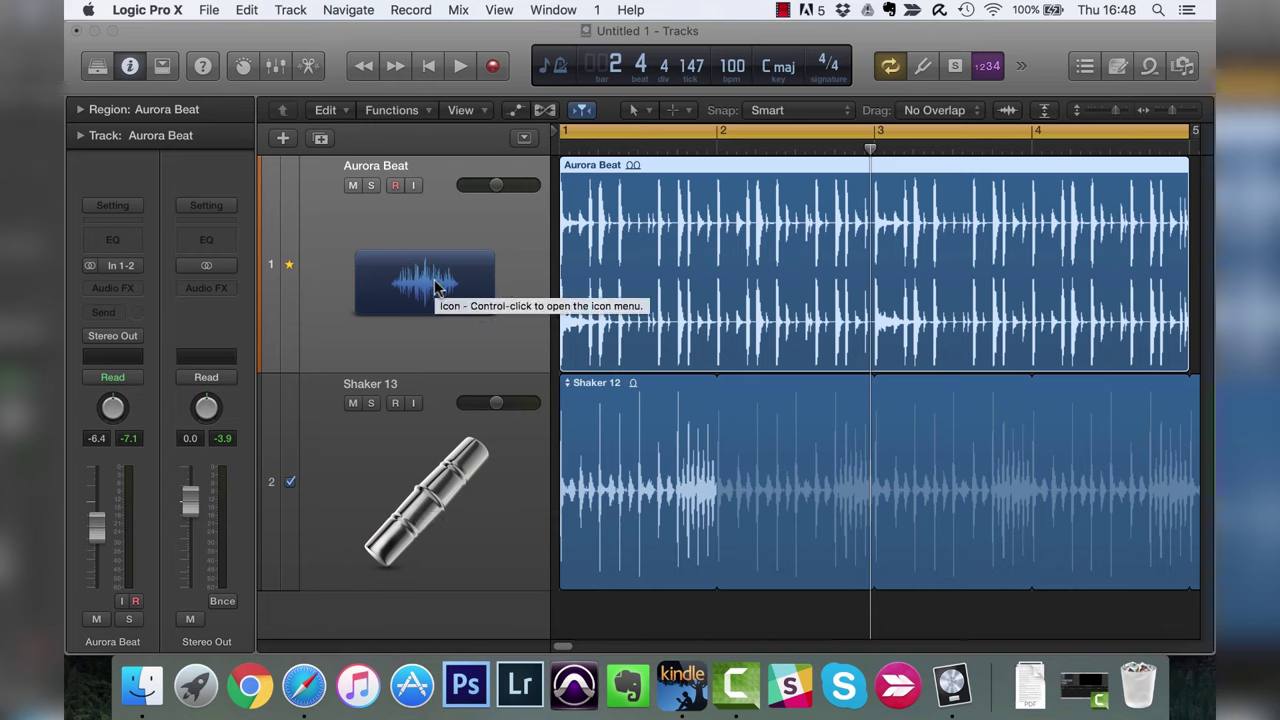
key("Return")
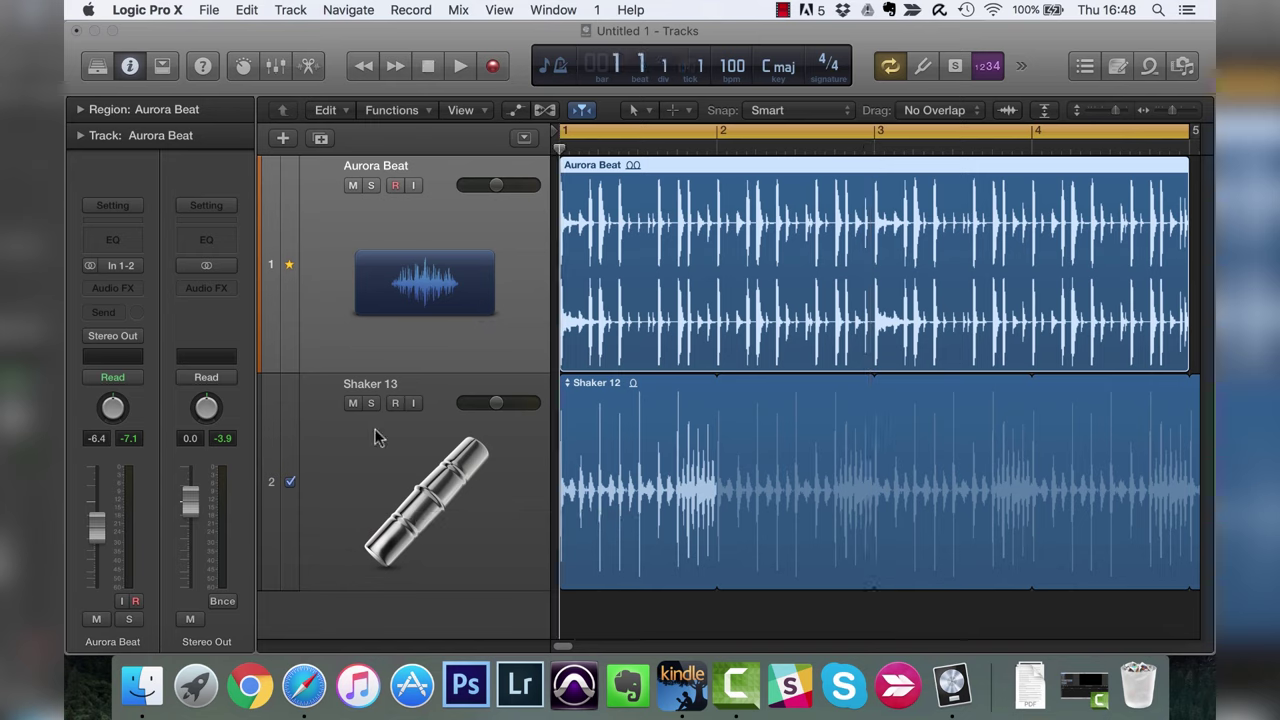
key("space")
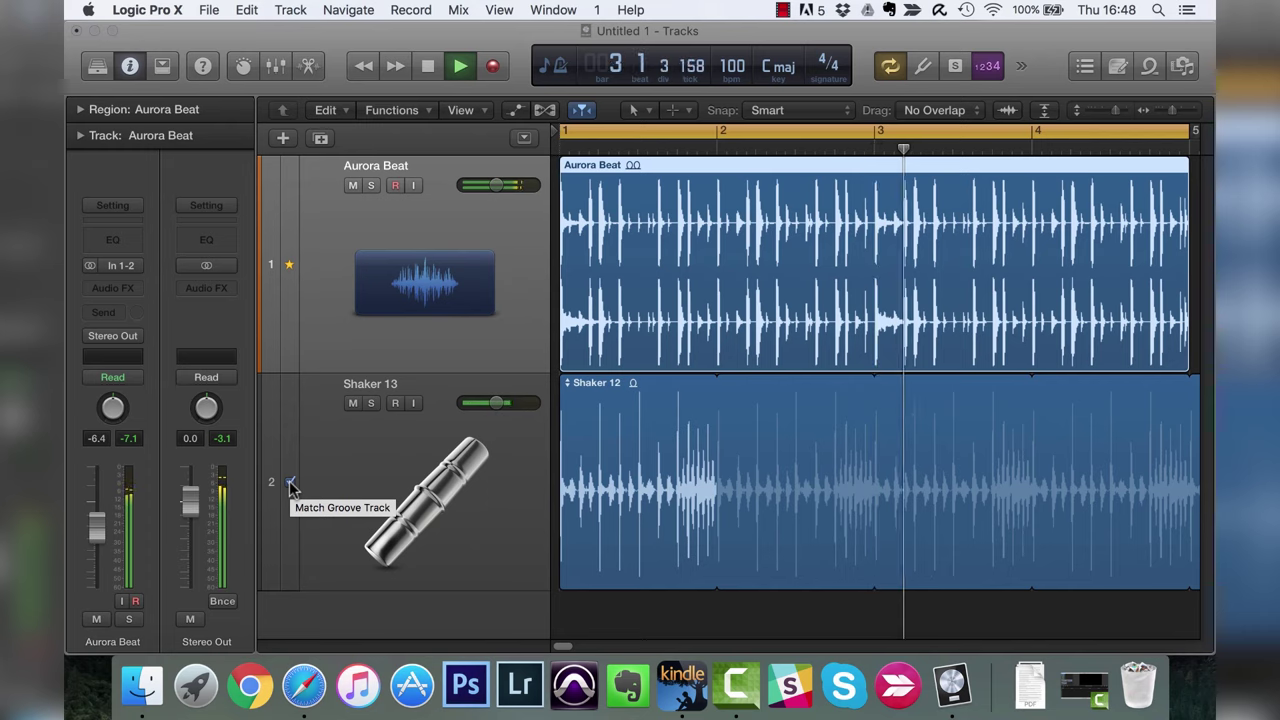
Compare playback of both tracks with Shaker 13's groove matching switched off and on, leaving the matching on.
left_click(291, 483)
key("space")
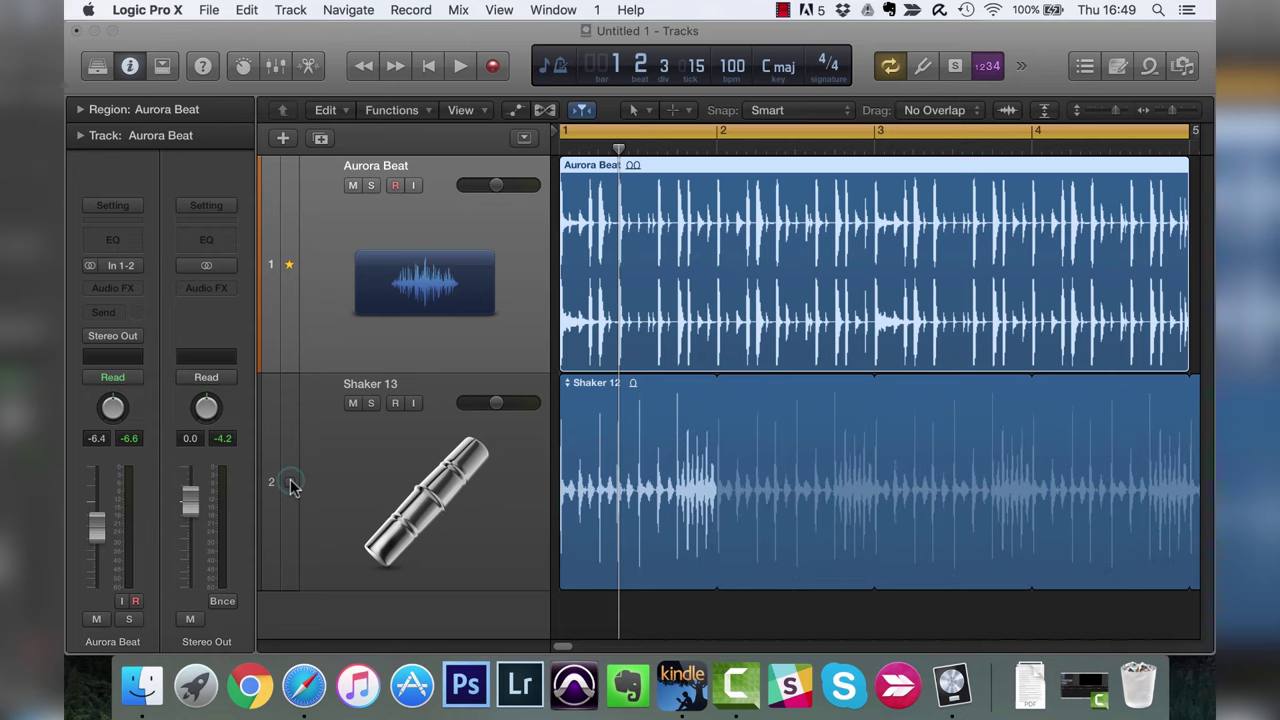
key("space")
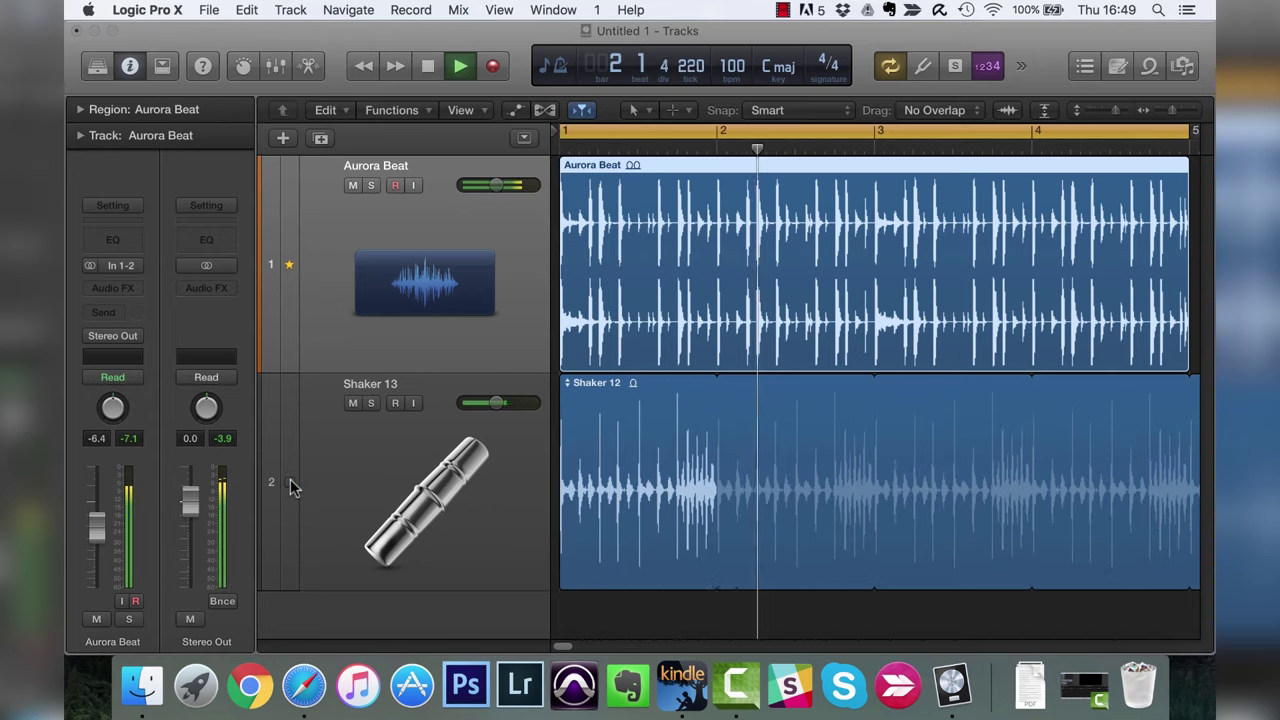
key("space")
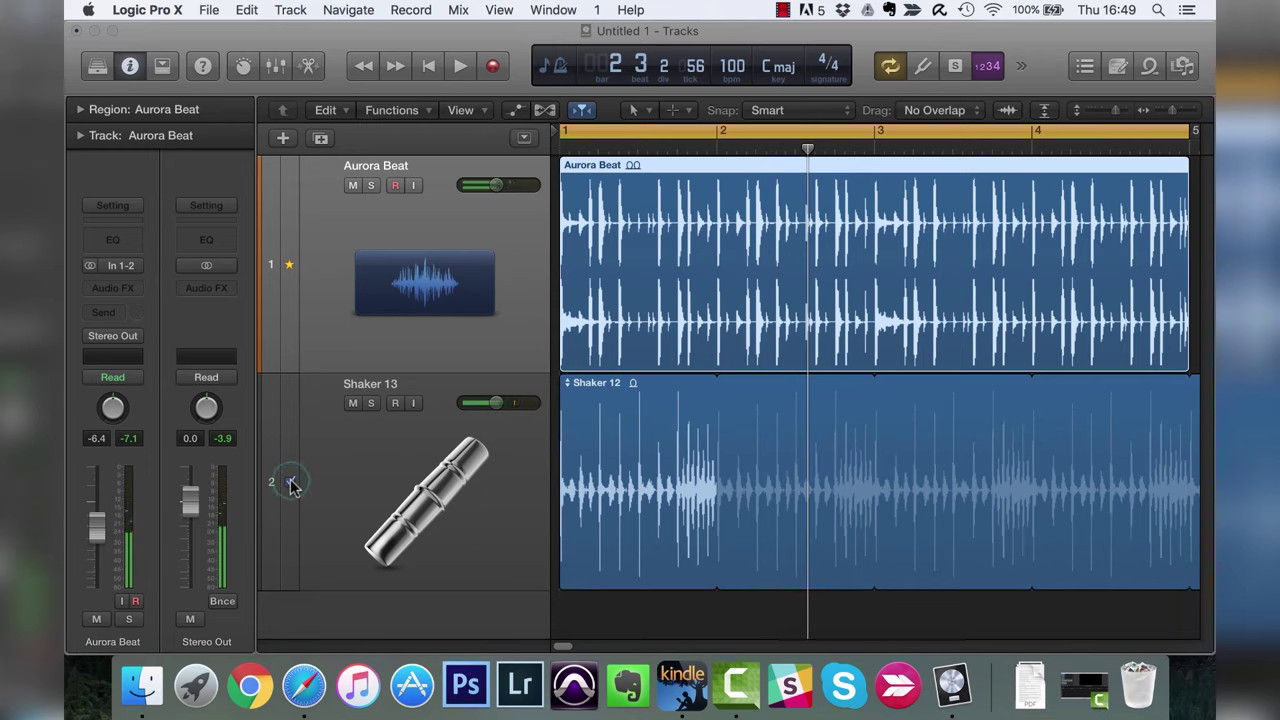
key("Return")
key("space")
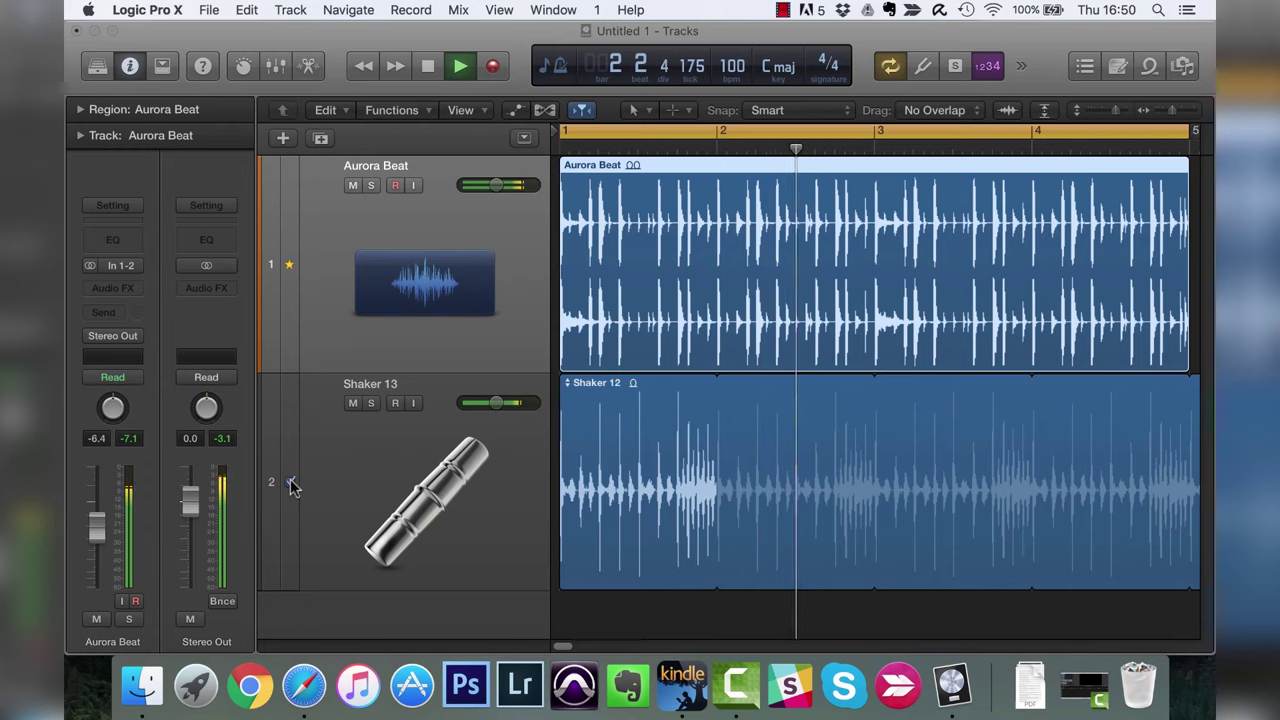
key("space")
key("Return")
key("space")
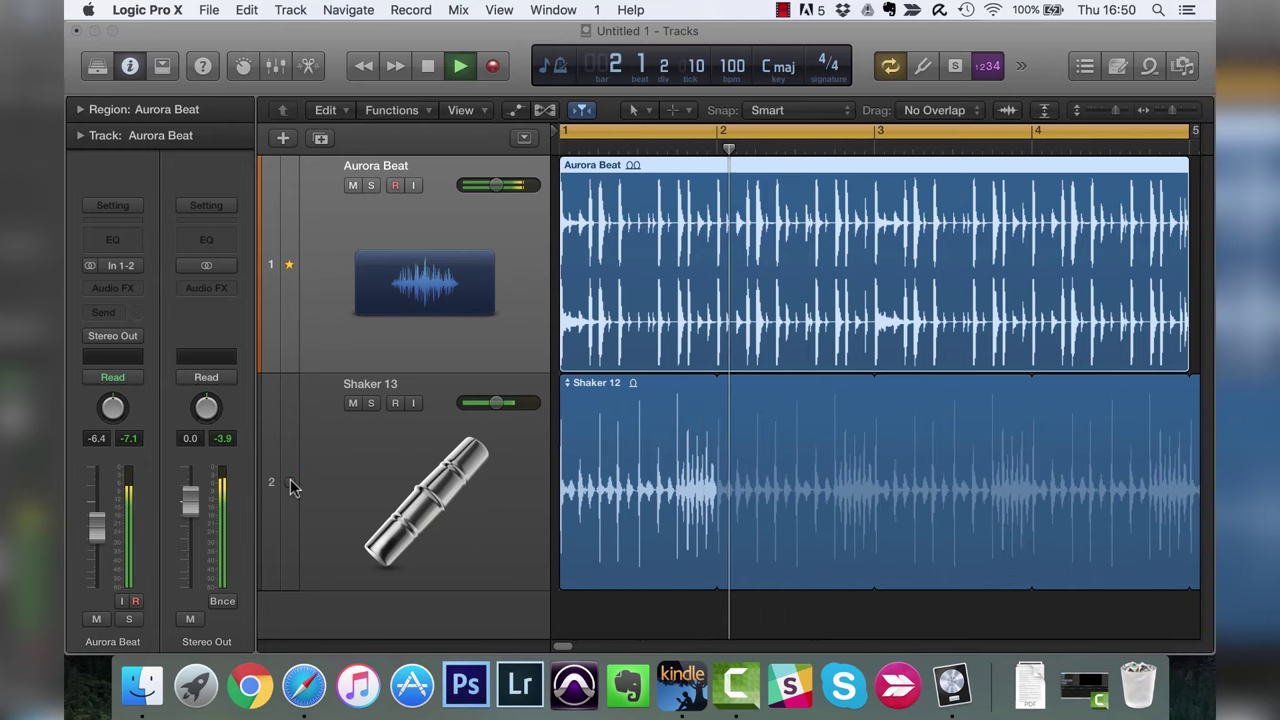
key("space")
key("Return")
key("space")
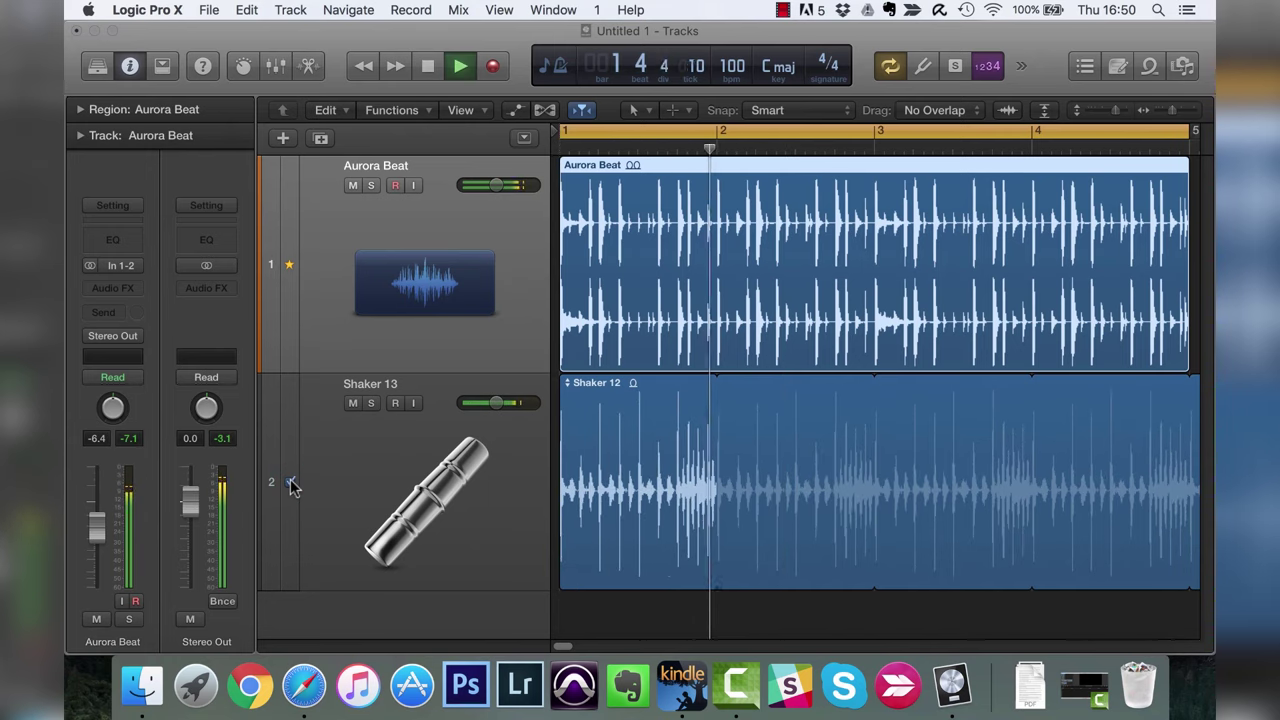
key("space")
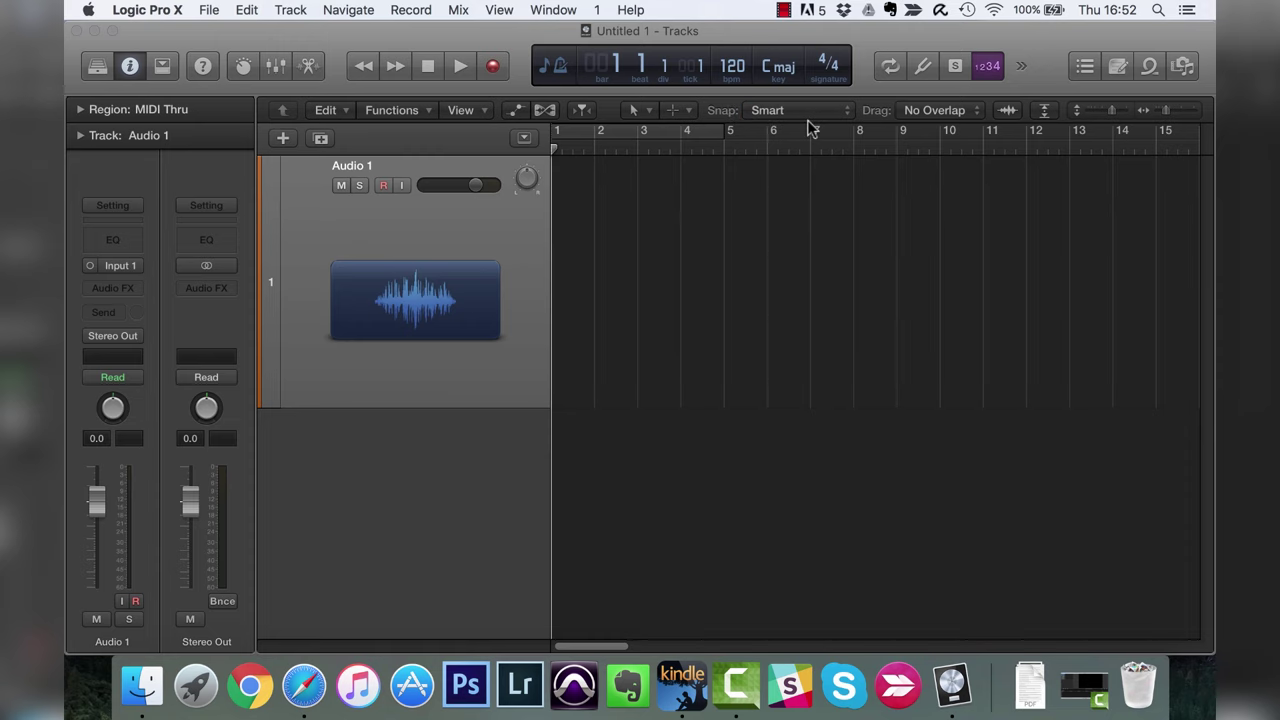
Preview the 44th Street Long Apple Loop and place it at bar 1 on the audio track, closing the loop browser.
left_click(1150, 67)
left_click(830, 493)
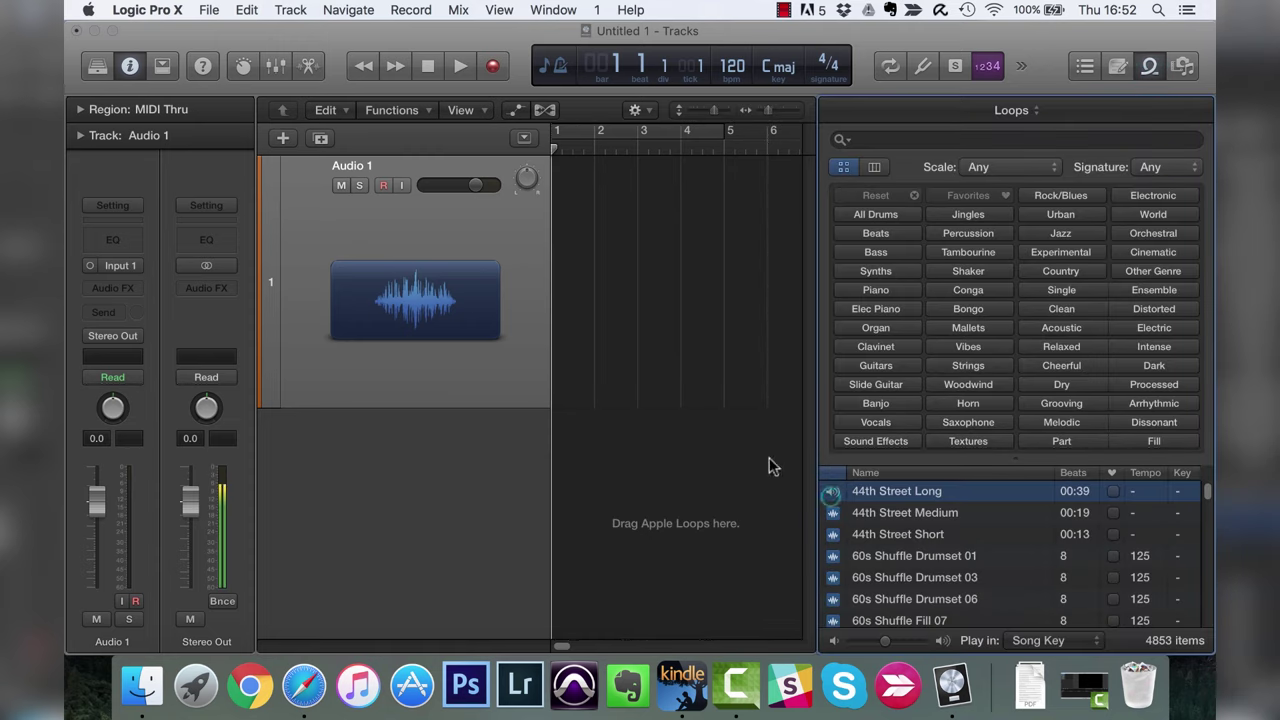
left_click_drag(830, 490, 556, 320)
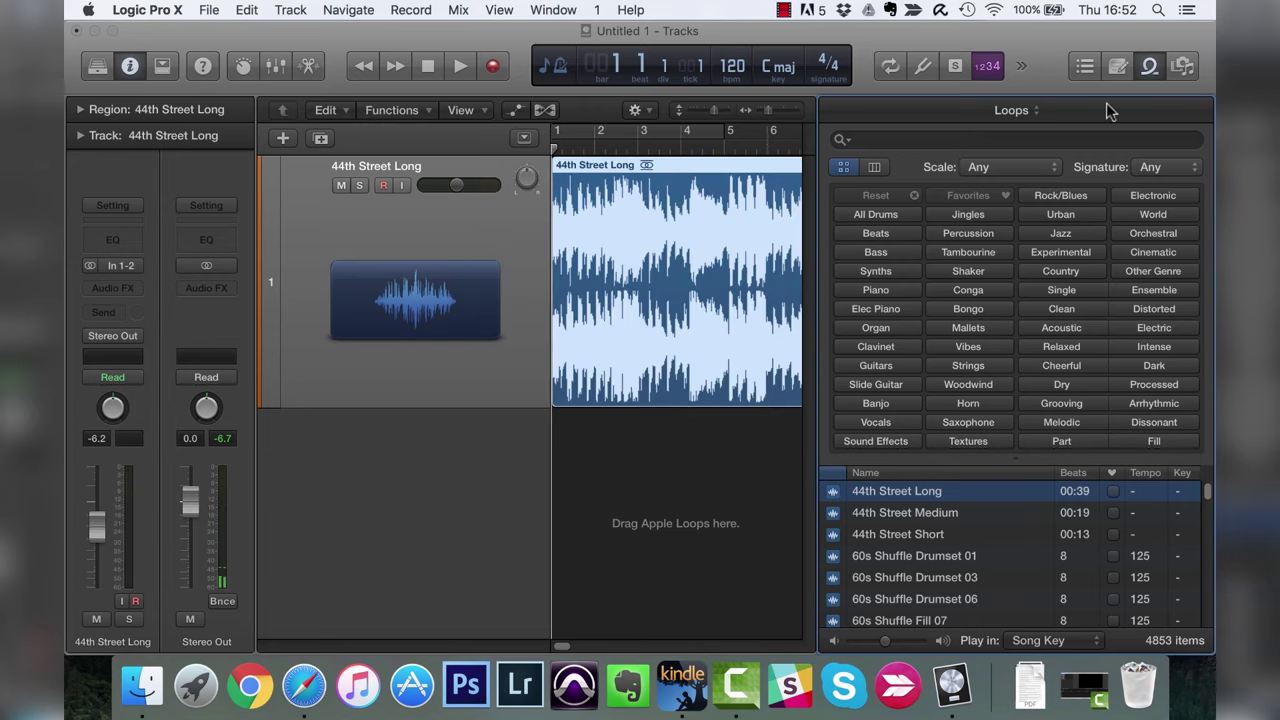
left_click(1147, 69)
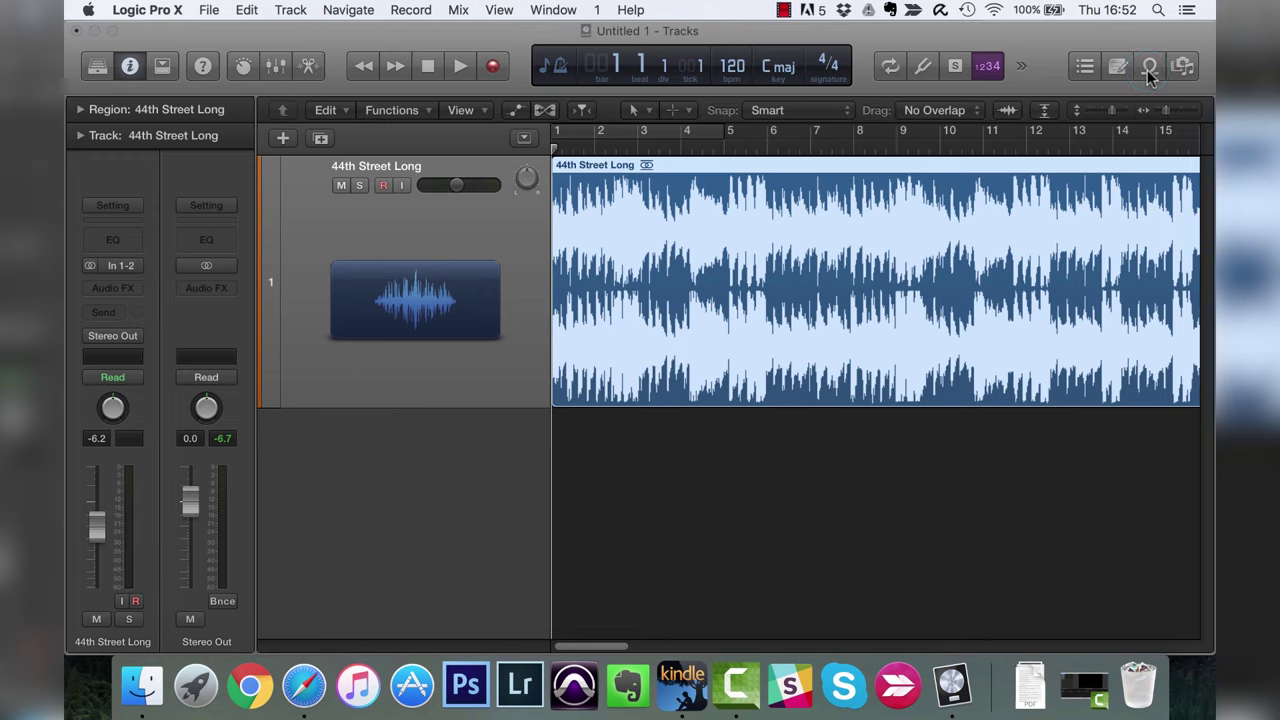
Move the 44th Street Long region to bar 1 beat 3 and on to bar 2 with Smart snap.
key("super+Right")
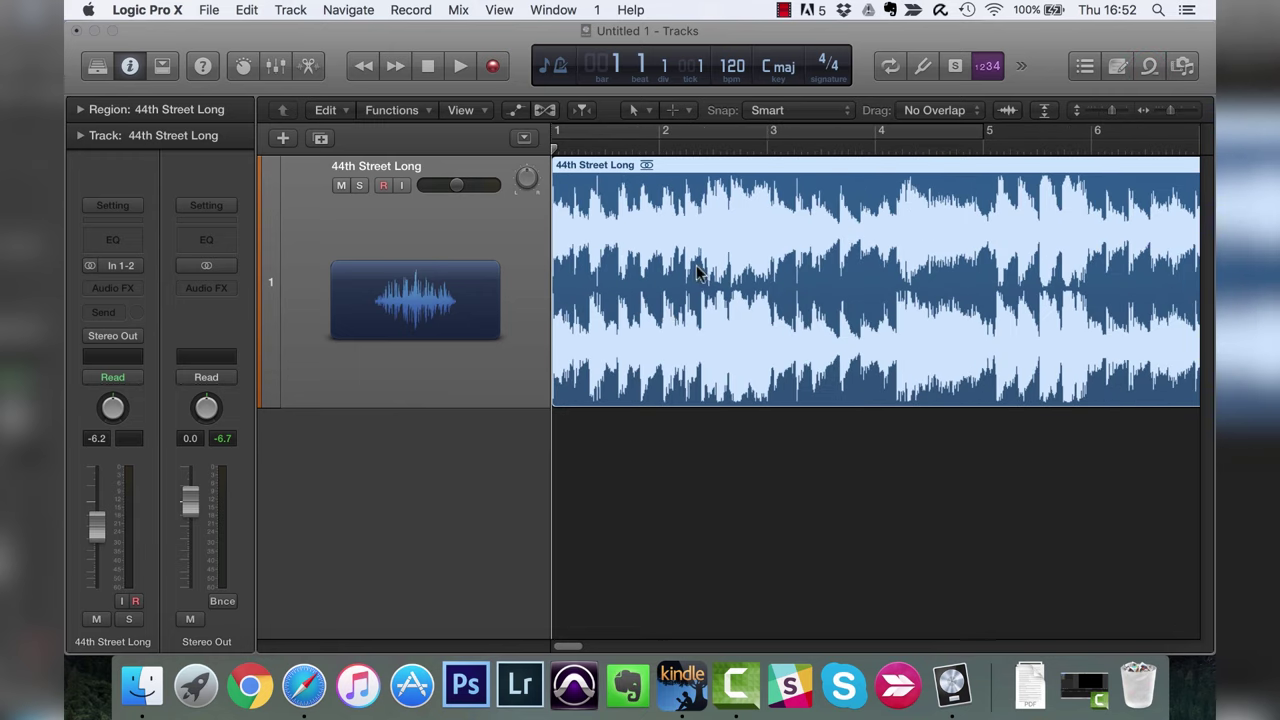
left_click_drag(700, 214, 790, 218)
key("super+Right")
key("super+Left")
key("super+Left")
key("super+Left")
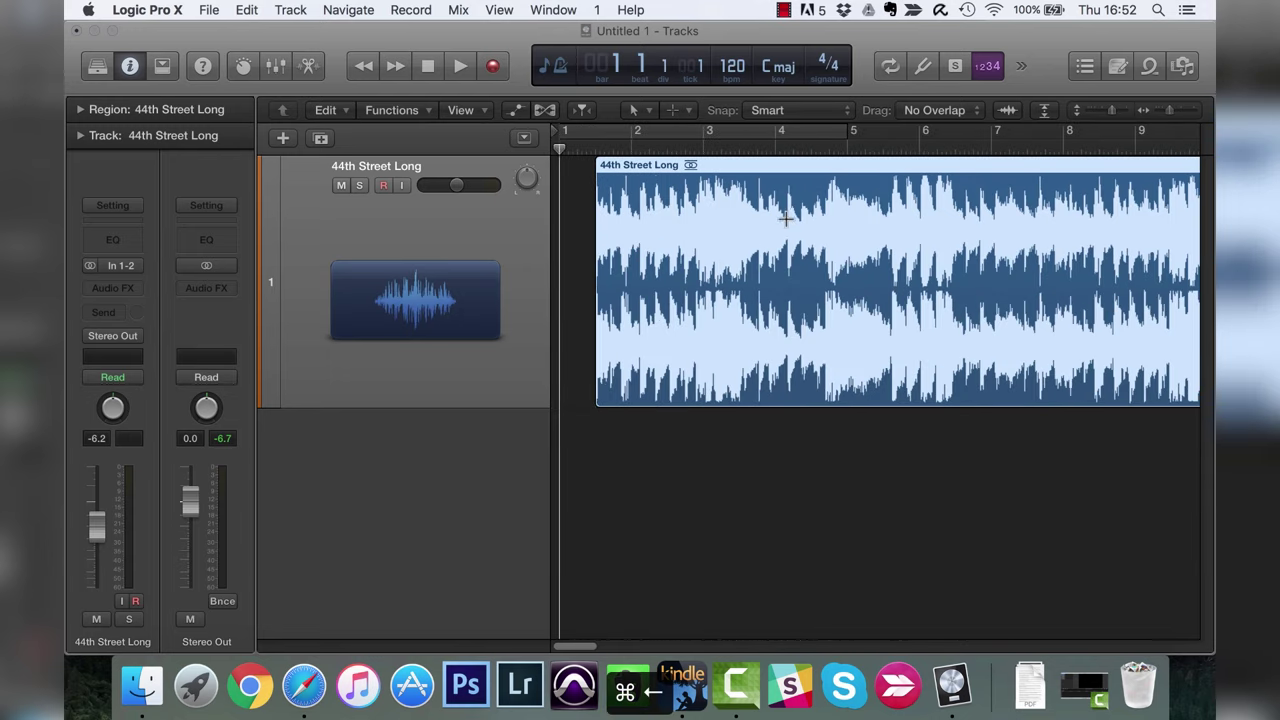
left_click_drag(723, 230, 756, 234)
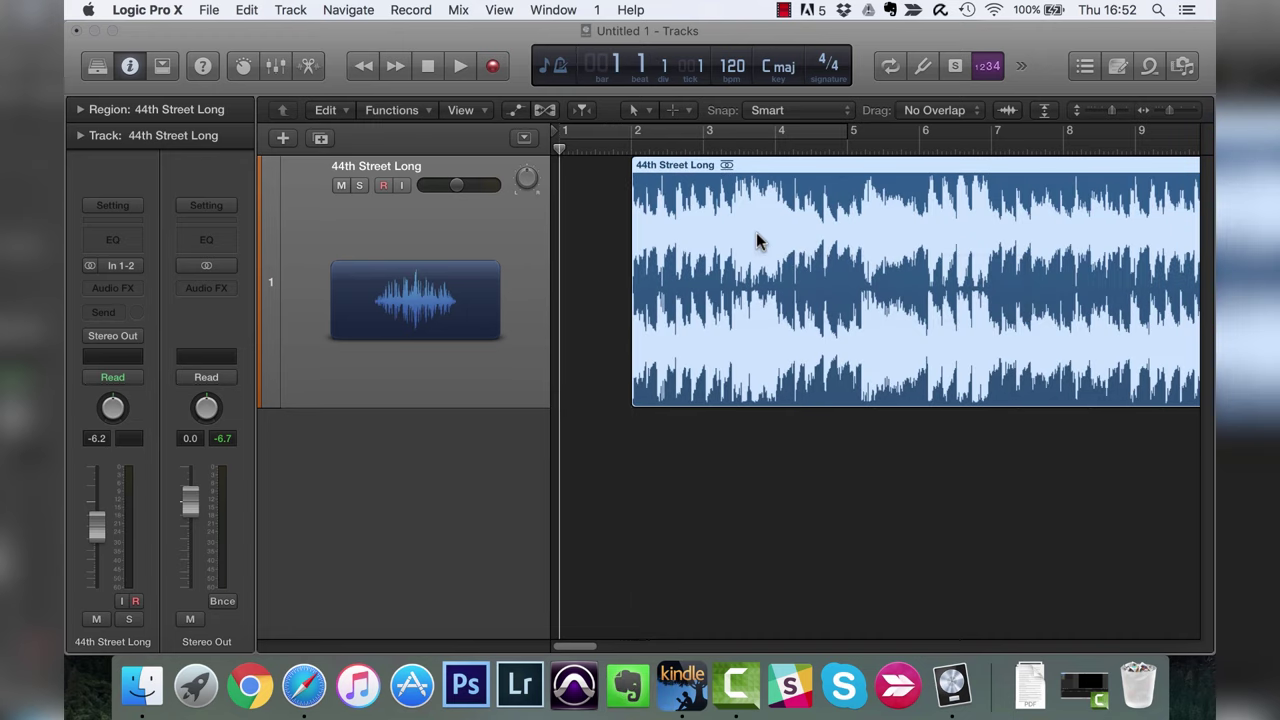
Move the 44th Street Long region by larger Smart snap increments to bar 6.
key("super+Left")
key("super+Left")
key("super+Left")
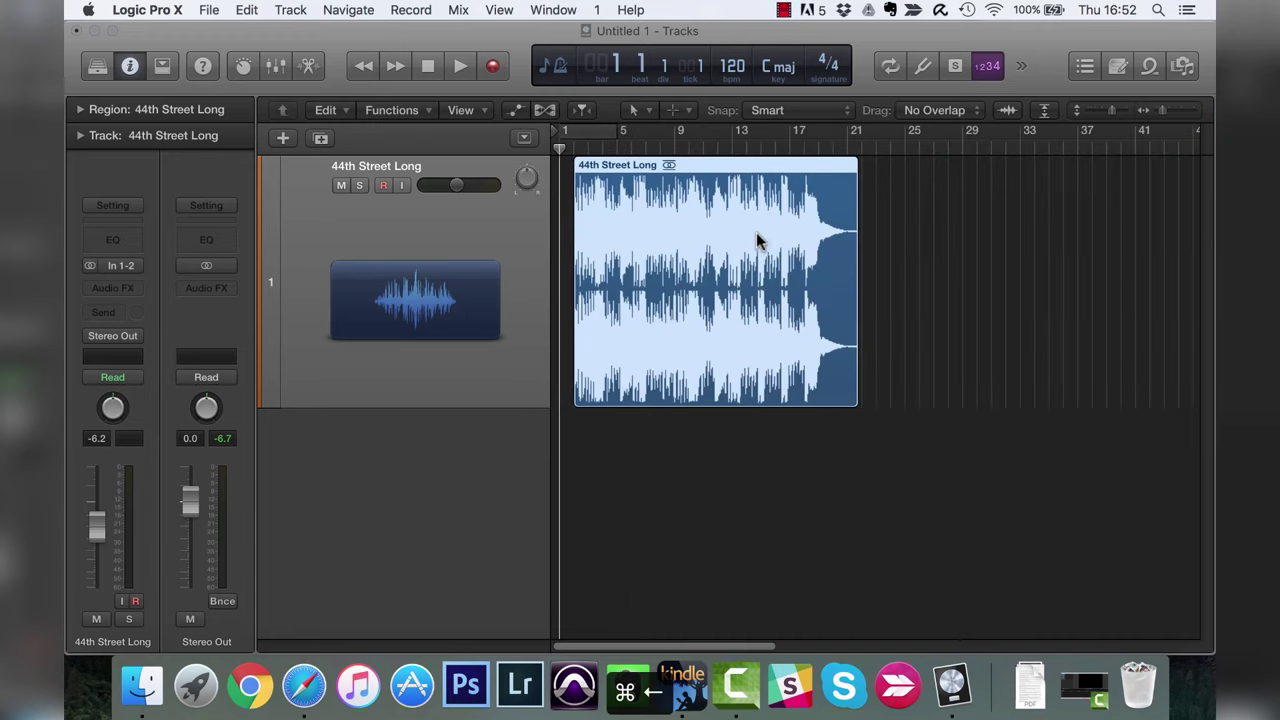
left_click_drag(685, 245, 705, 243)
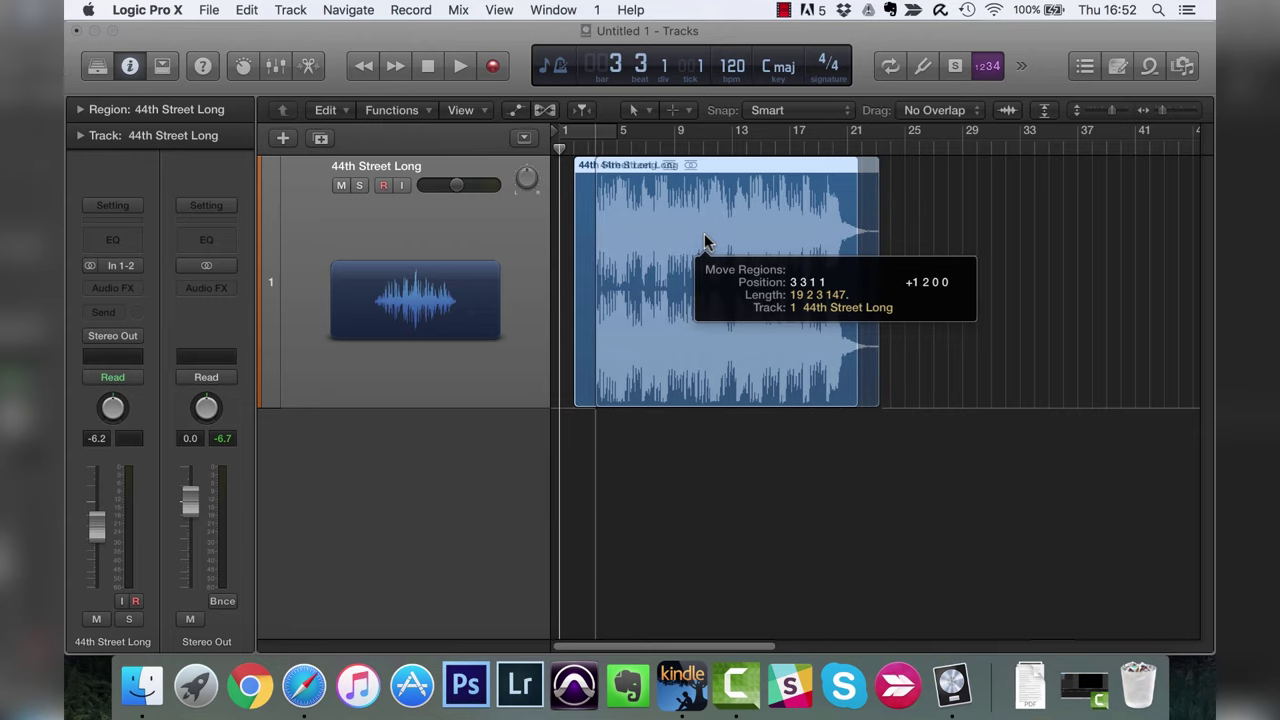
left_click_drag(705, 243, 718, 243)
left_click_drag(718, 243, 735, 236)
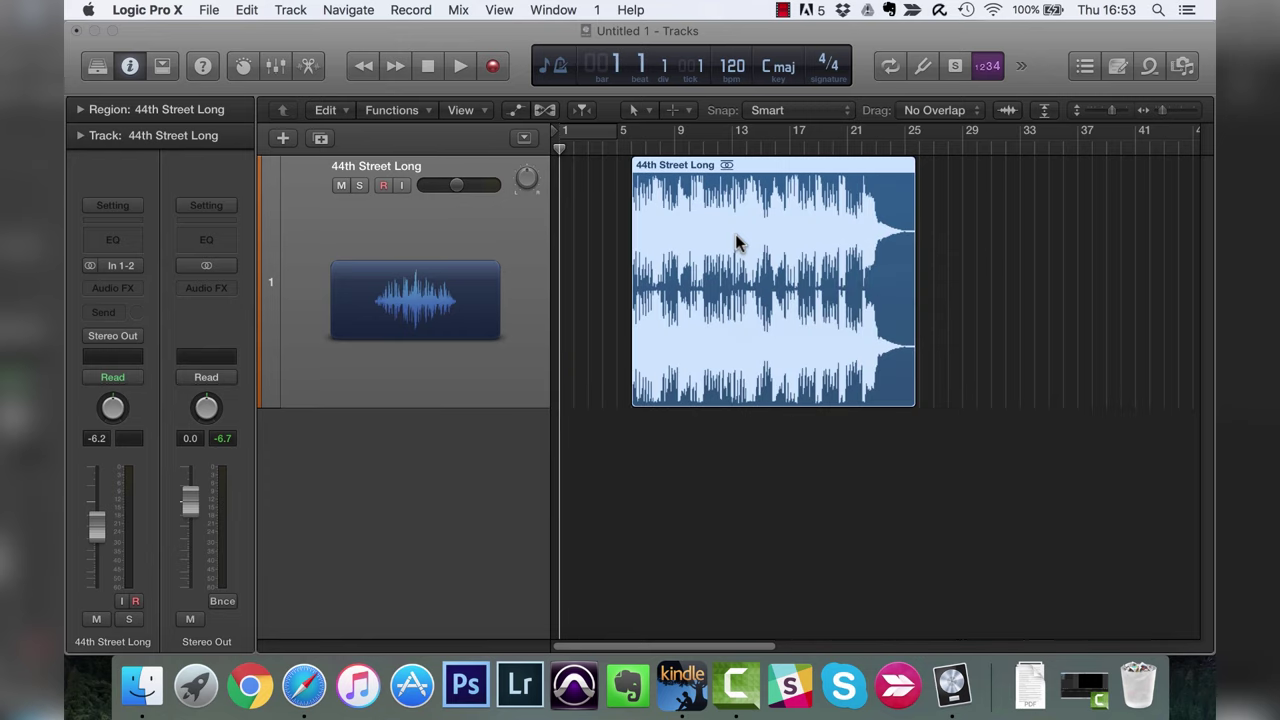
Shift the 44th Street Long region to bar 8 in whole-bar increments and bring it back to bar 1.
key("super+Left")
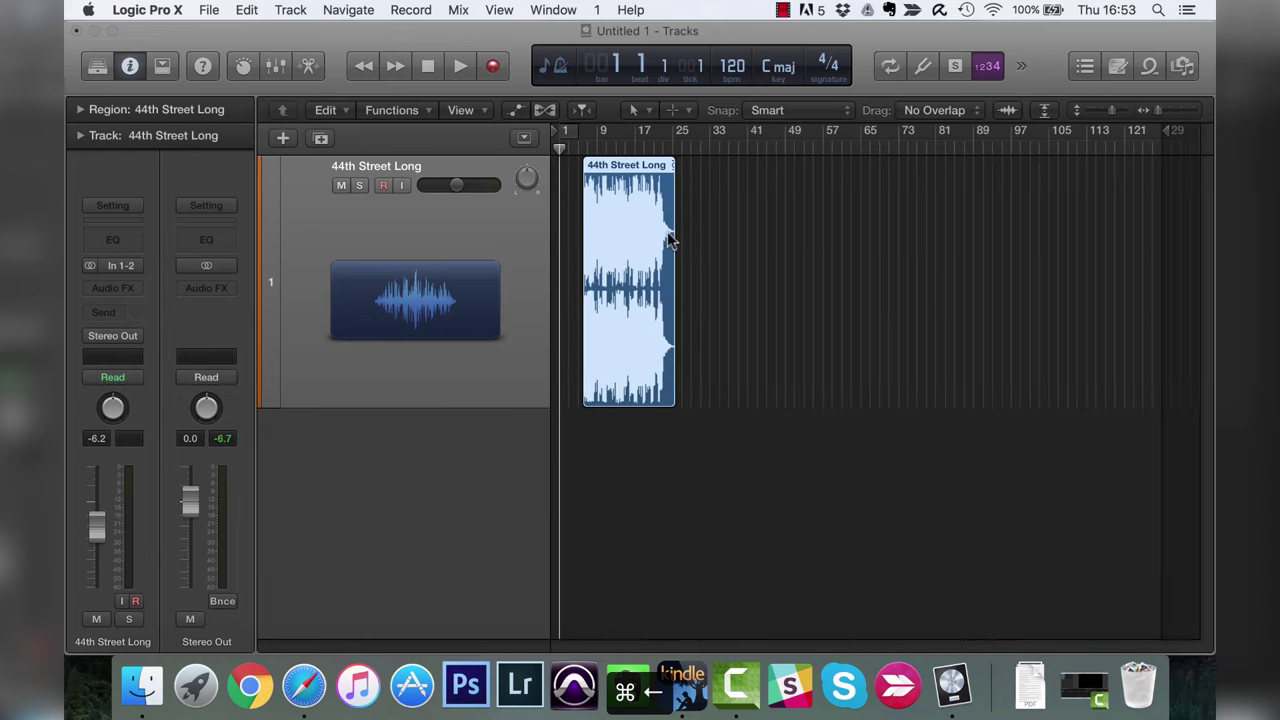
left_click_drag(634, 251, 642, 251)
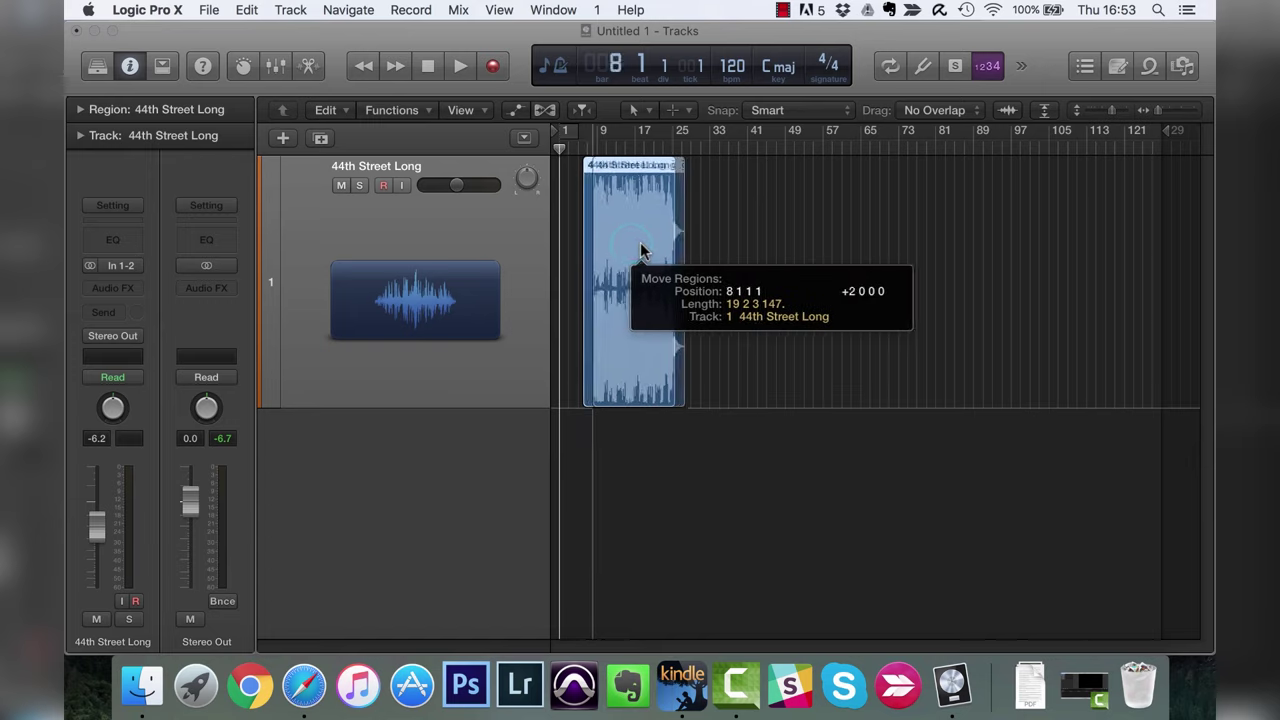
left_click_drag(644, 251, 572, 229)
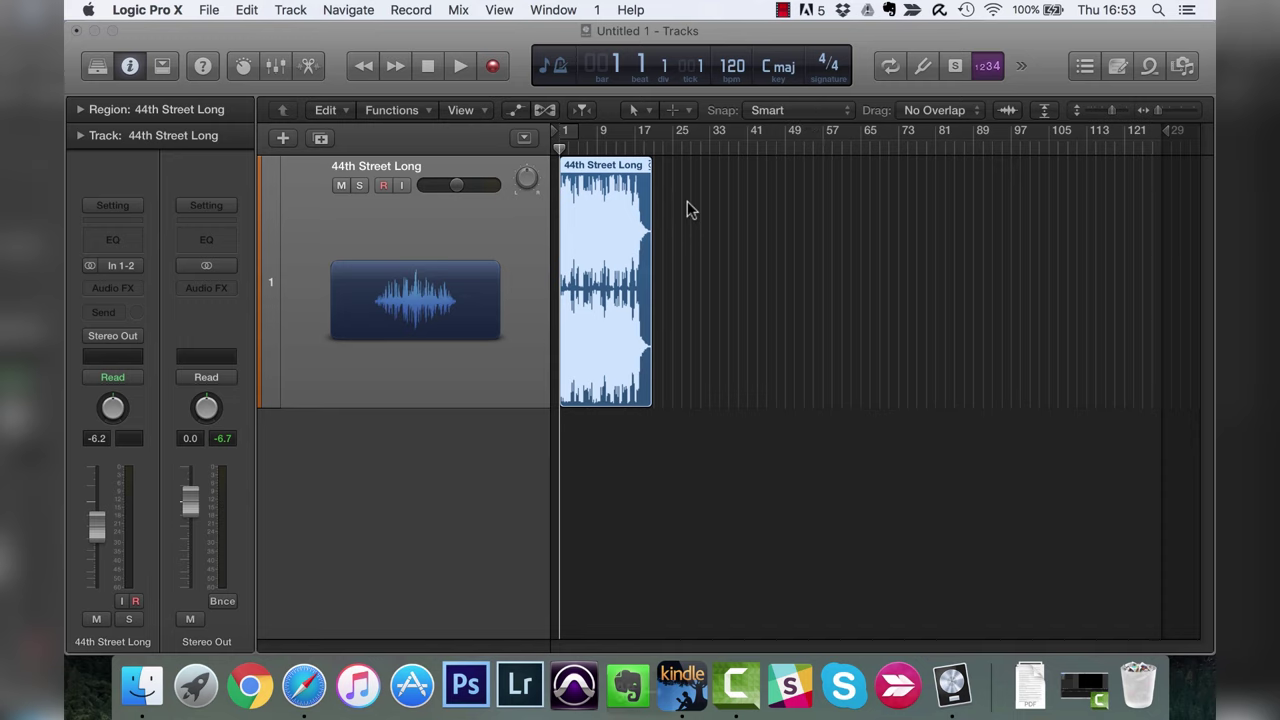
Move the 44th Street Long region by a fine Smart snap amount, to less than one division after the start of bar 1.
key("z")
key("super+Right")
key("super+Right")
key("super+Right")
key("super+Right")
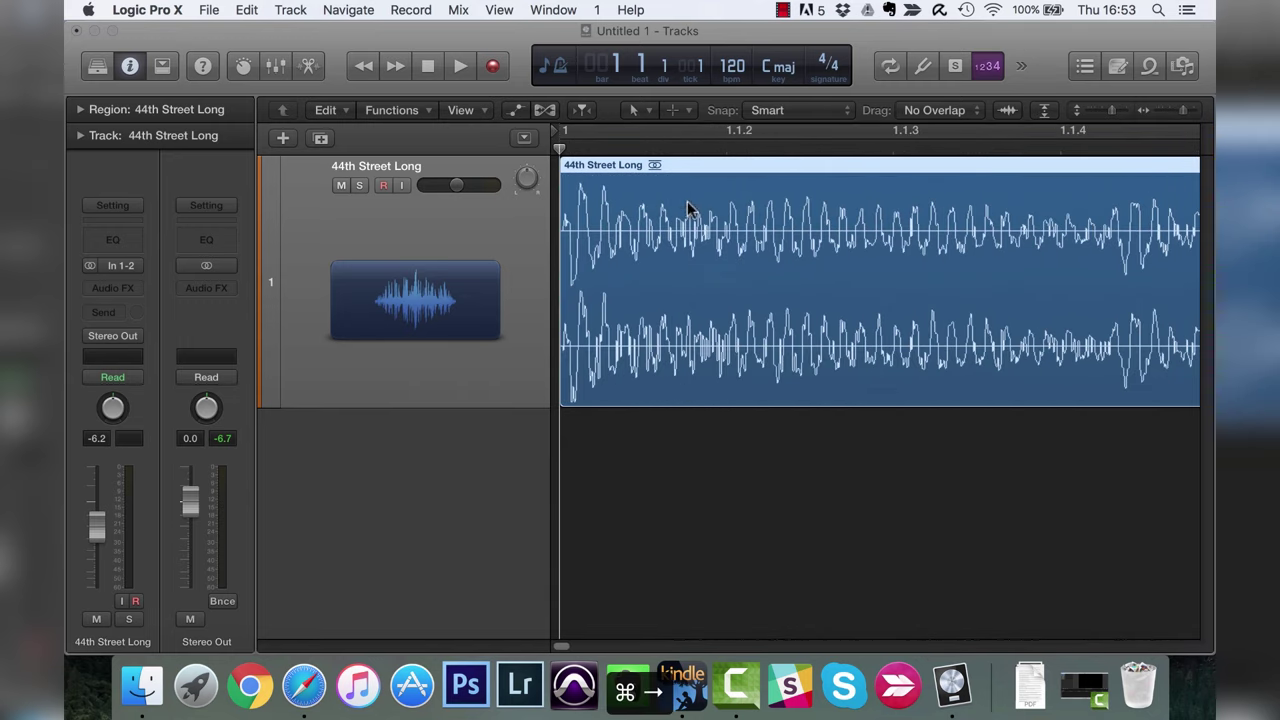
left_click_drag(655, 228, 731, 224)
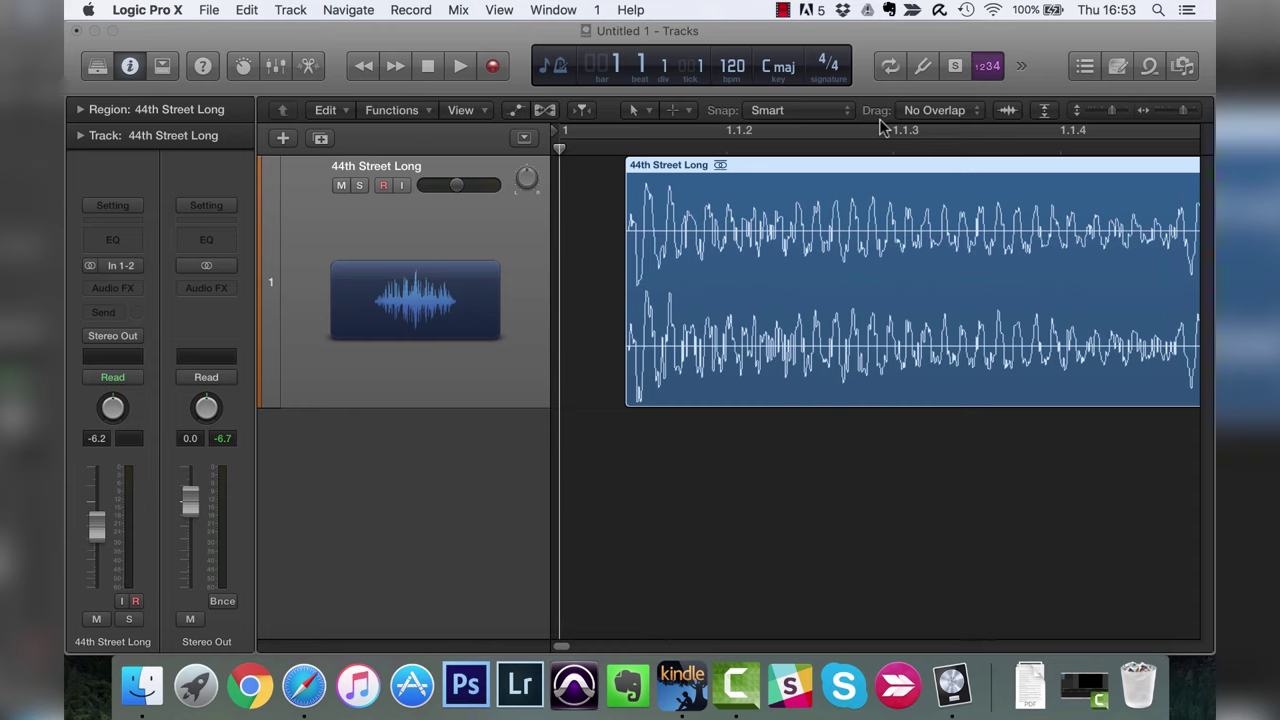
Set the snap value to Bar and move the 44th Street Long region in whole-bar increments to just after bar 3.
key("super+Left")
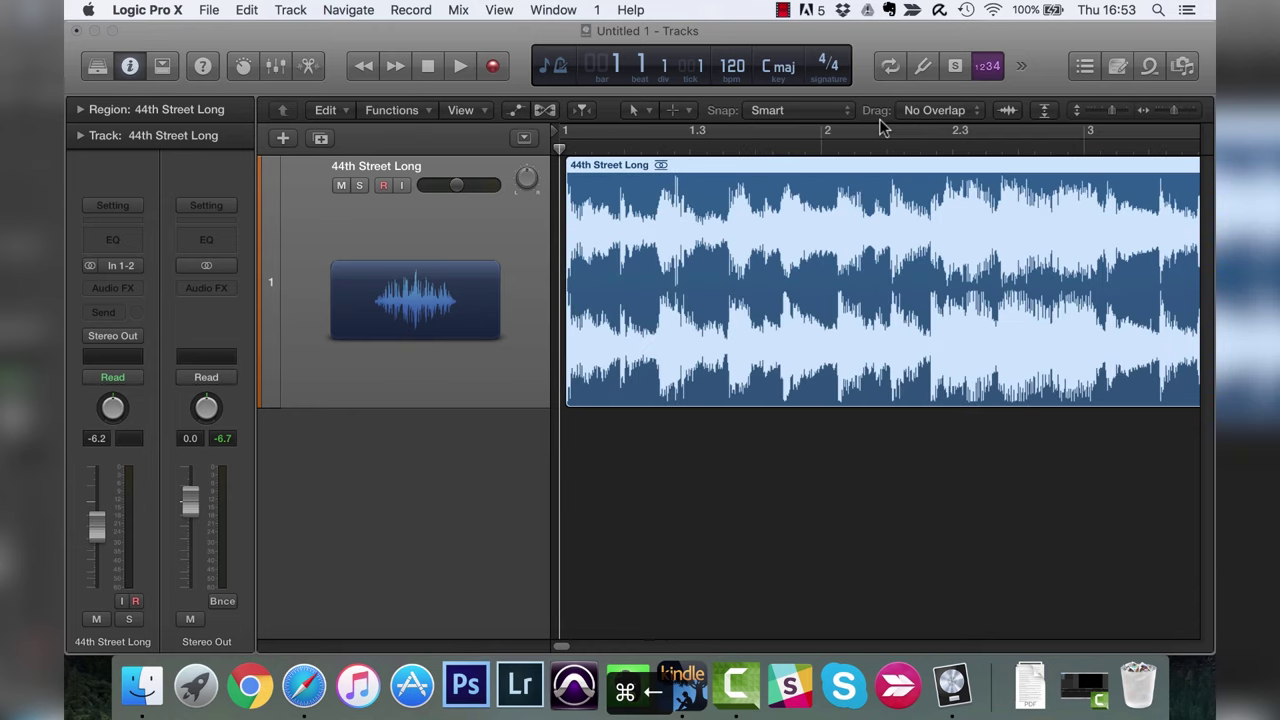
left_click(818, 109)
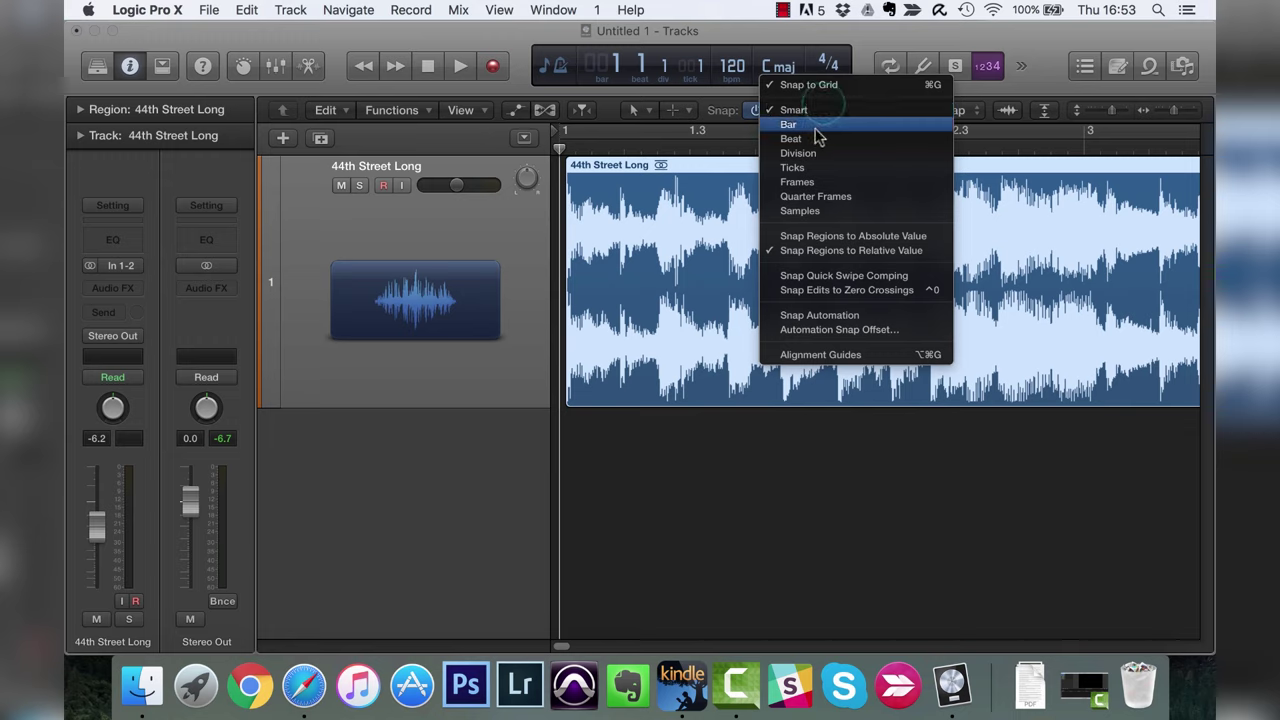
left_click(817, 124)
left_click(789, 292)
left_click_drag(877, 194, 822, 194)
left_click_drag(645, 194, 908, 194)
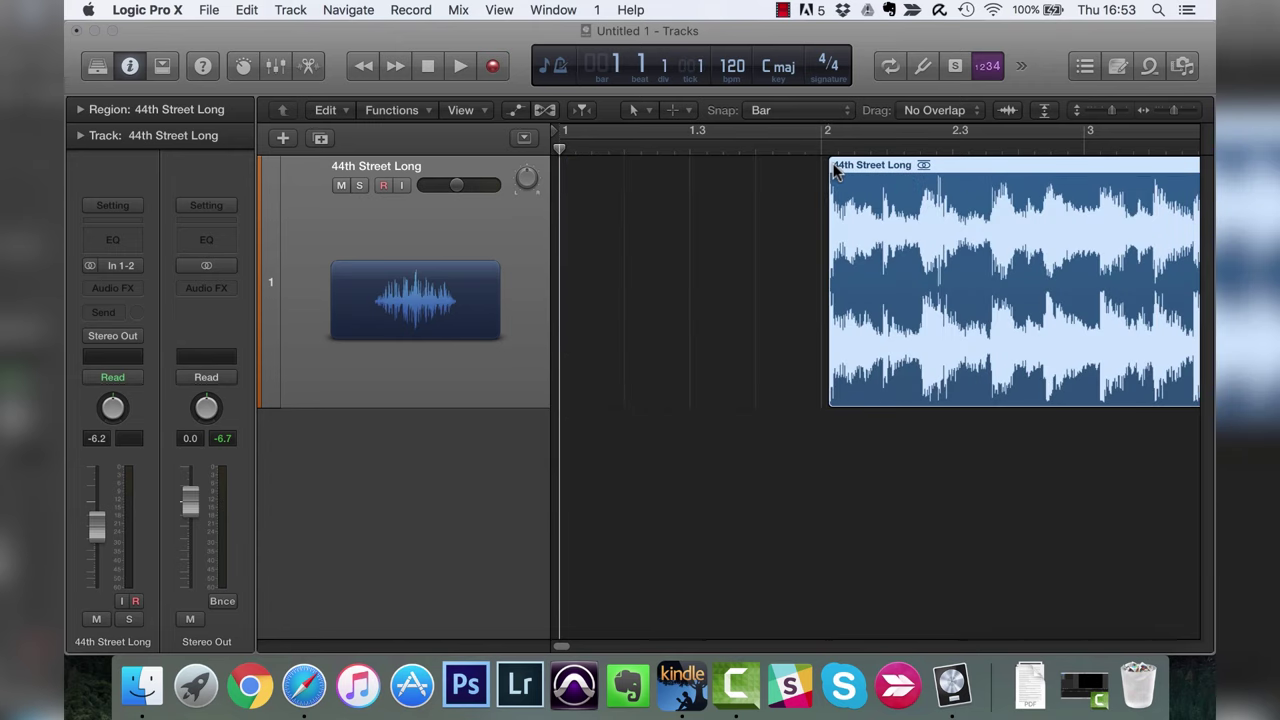
left_click_drag(870, 200, 1097, 203)
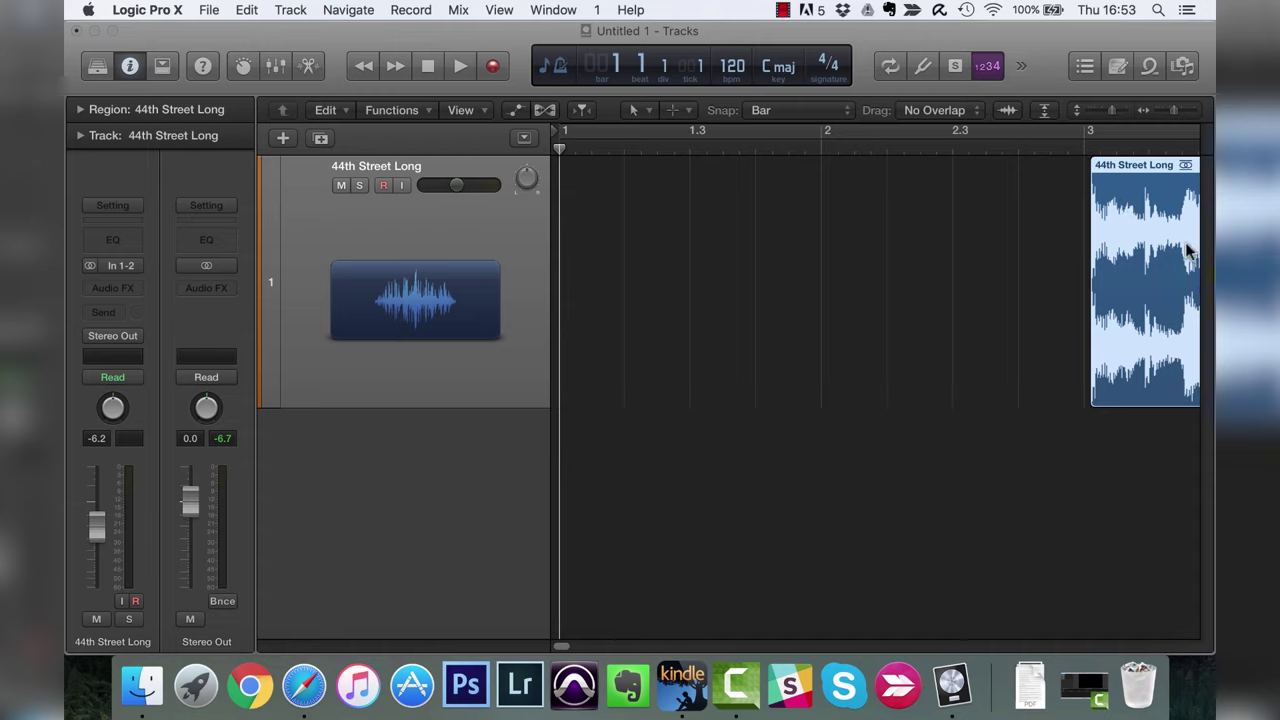
Align the 44th Street Long region to bar 3 with Smart snap, and move it one bar earlier to bar 2 with Bar snap.
left_click(848, 112)
left_click(839, 104)
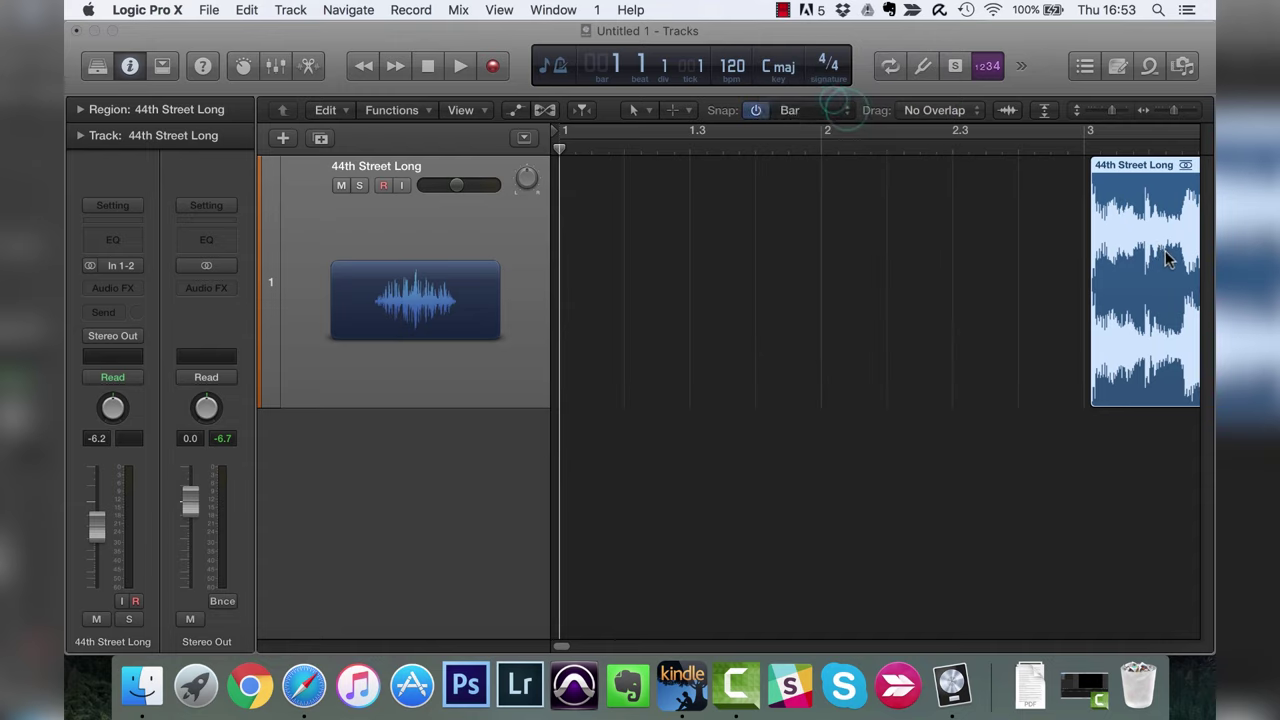
left_click_drag(1152, 240, 1146, 241)
left_click(824, 112)
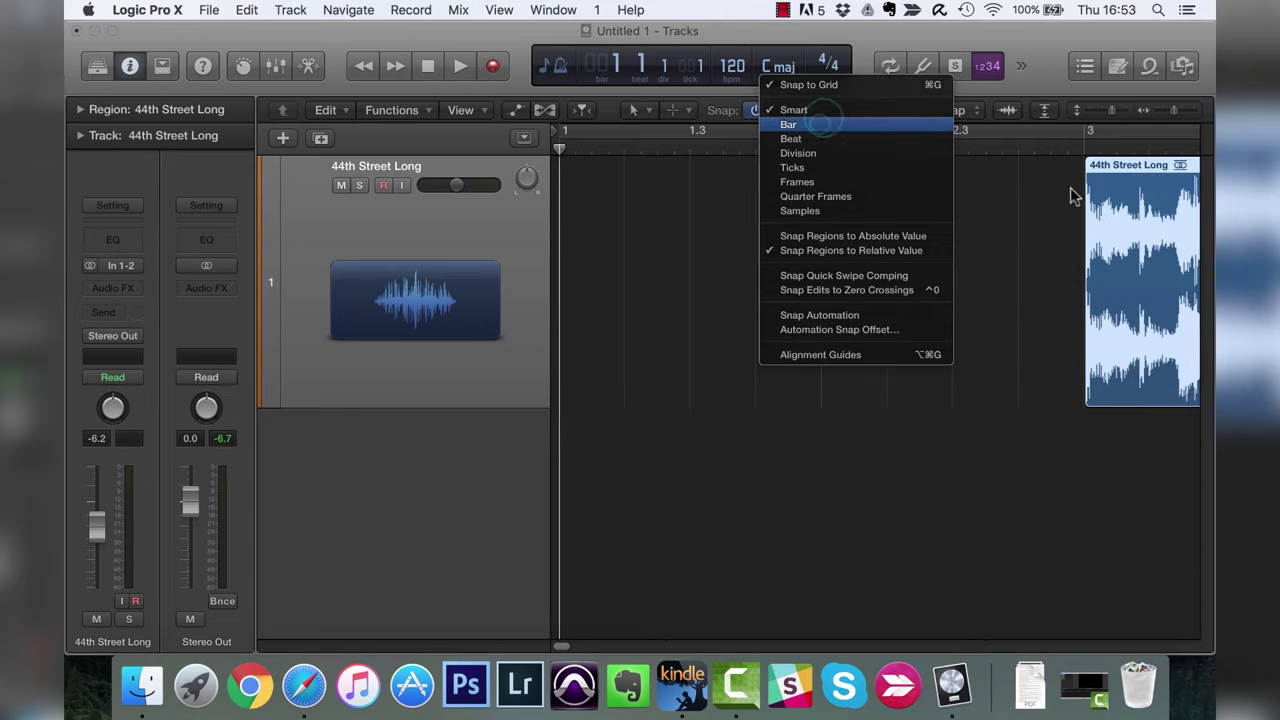
left_click(820, 123)
left_click_drag(1156, 216, 921, 218)
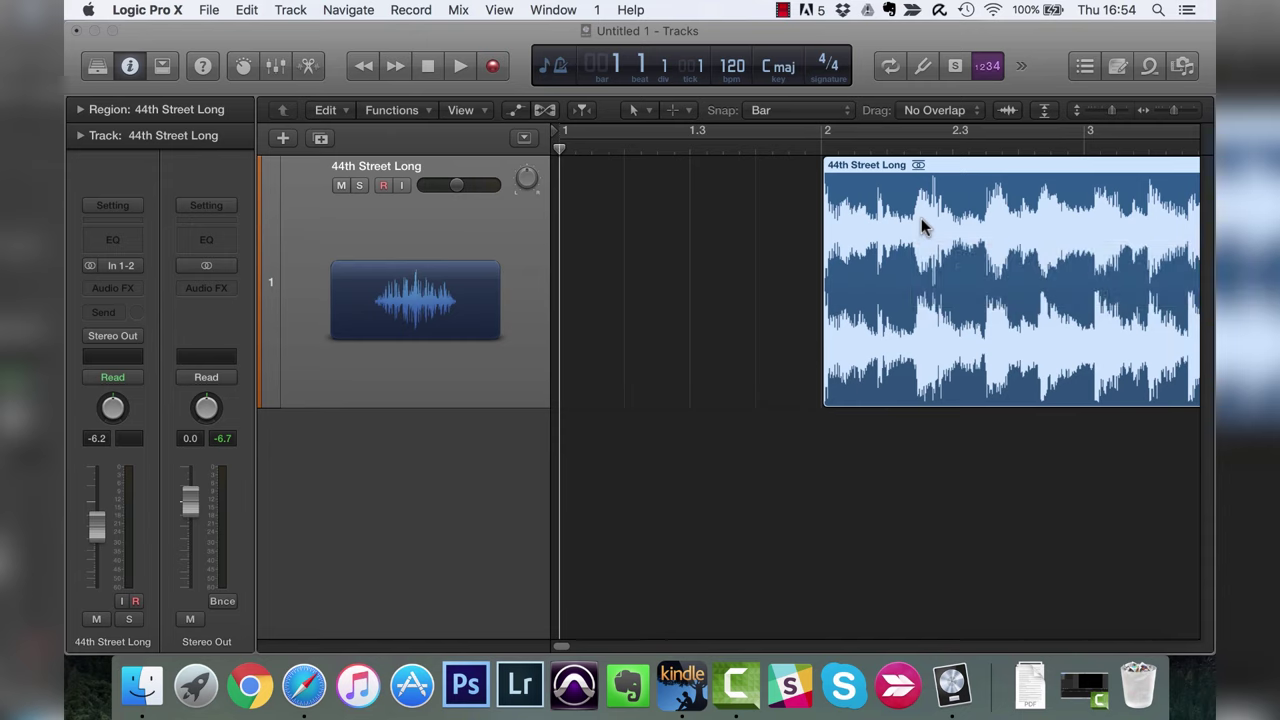
Move the 44th Street Long region with Ticks snap to just before bar 1 beat 4, and further back with Frames snap.
left_click(800, 111)
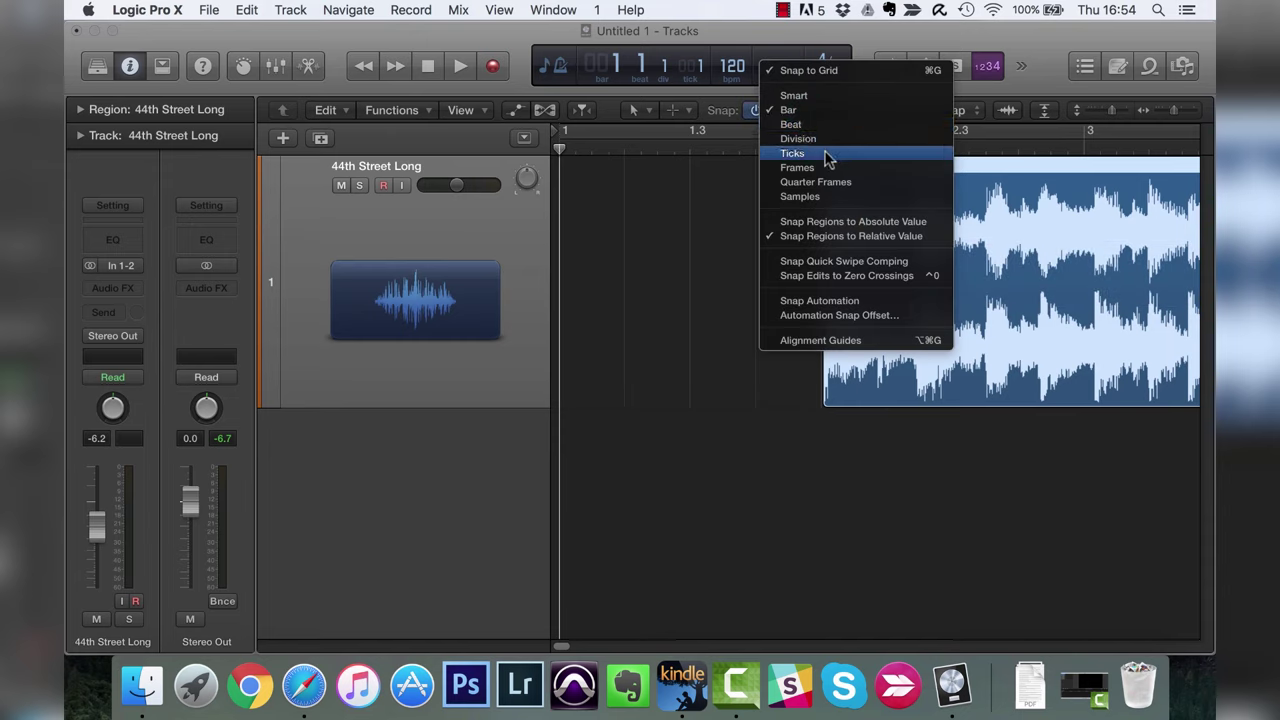
left_click(827, 156)
left_click_drag(983, 226, 910, 227)
left_click(850, 111)
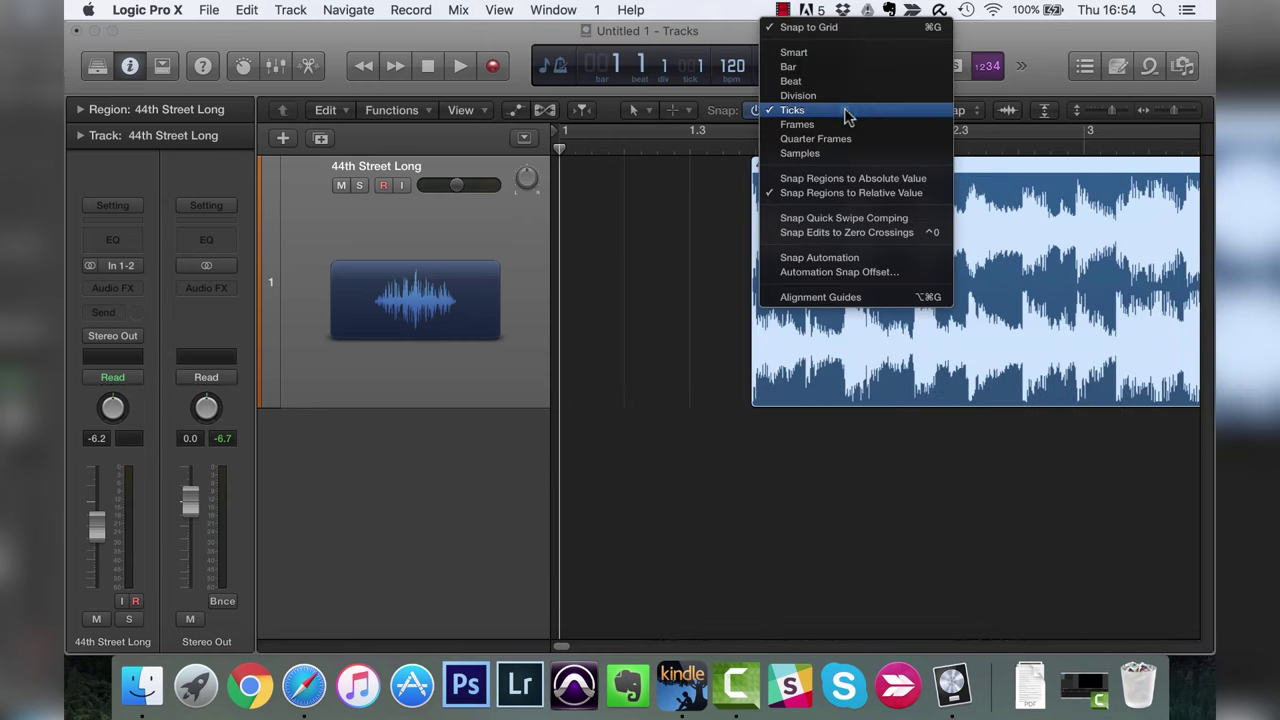
left_click(843, 125)
left_click_drag(838, 223, 756, 212)
With the snap value set to Samples, toggle Snap to Grid and move the 44th Street Long region between beats 2 and 3 of bar 1.
left_click(810, 111)
left_click(810, 134)
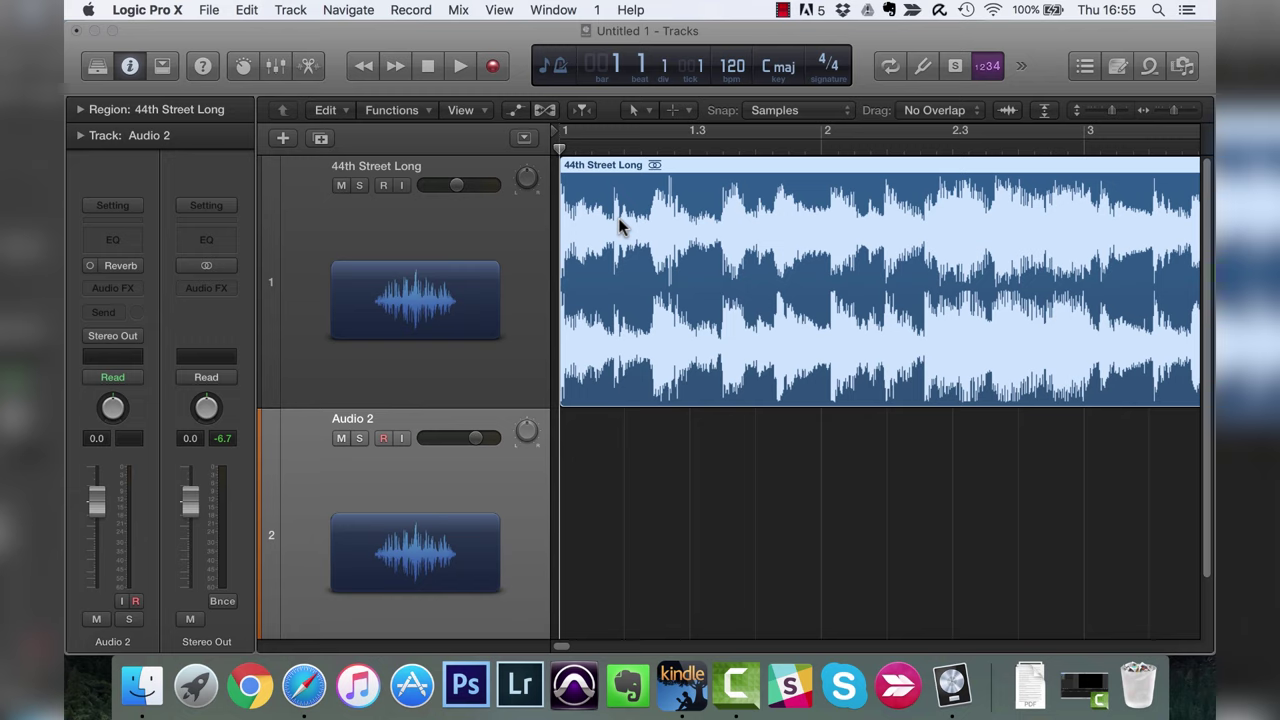
key("super+g")
left_click_drag(679, 226, 757, 222)
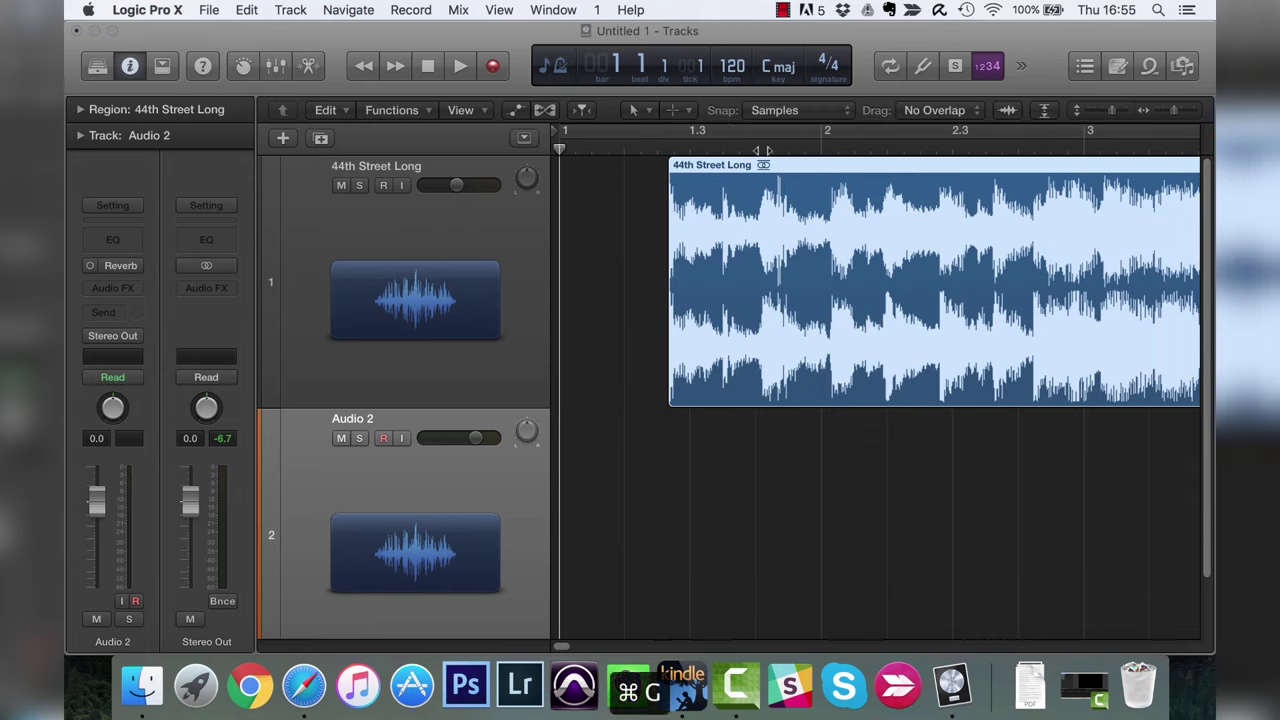
Set the snap value back to Smart and move the 44th Street Long region to bar 1 beat 2.
left_click(810, 109)
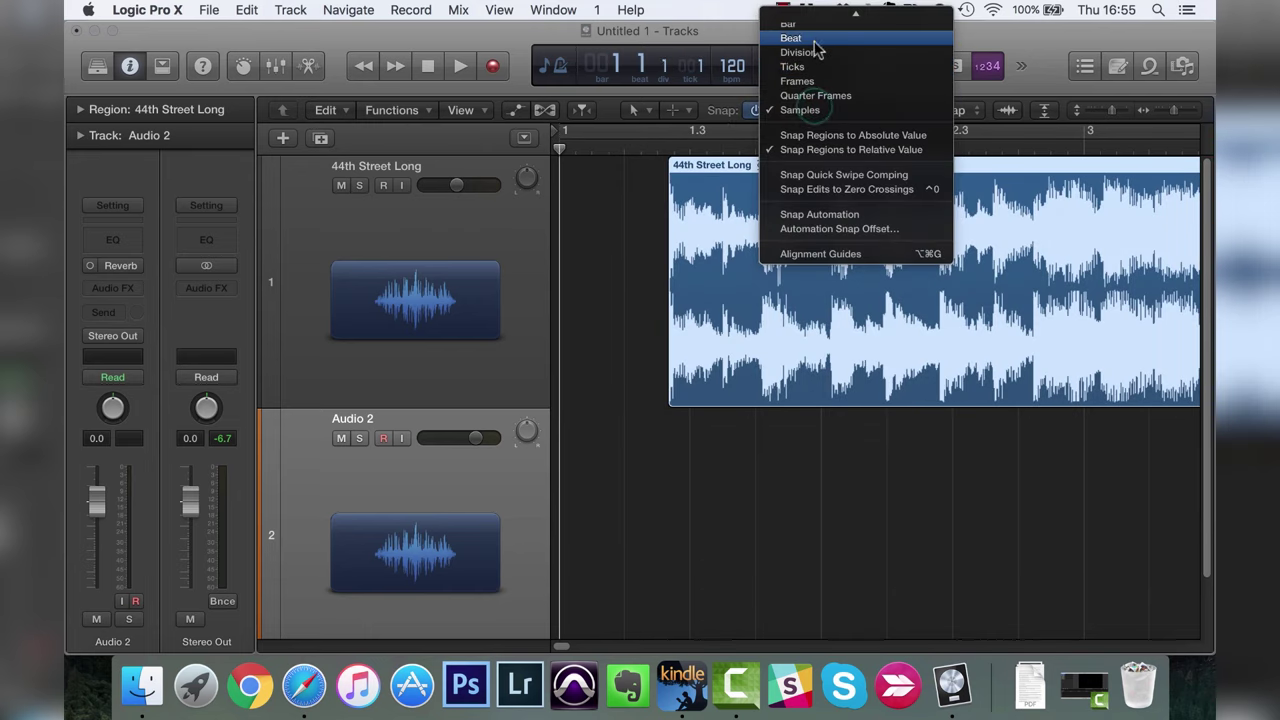
left_click(825, 41)
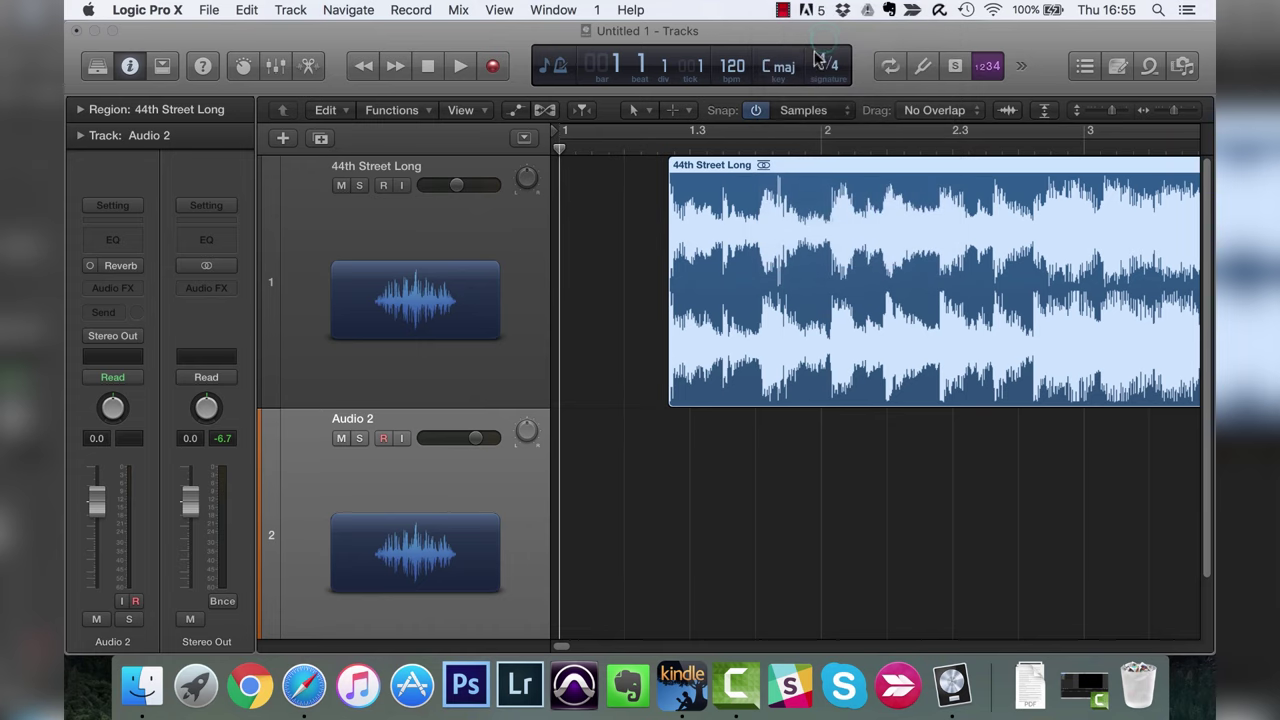
left_click_drag(798, 214, 584, 206)
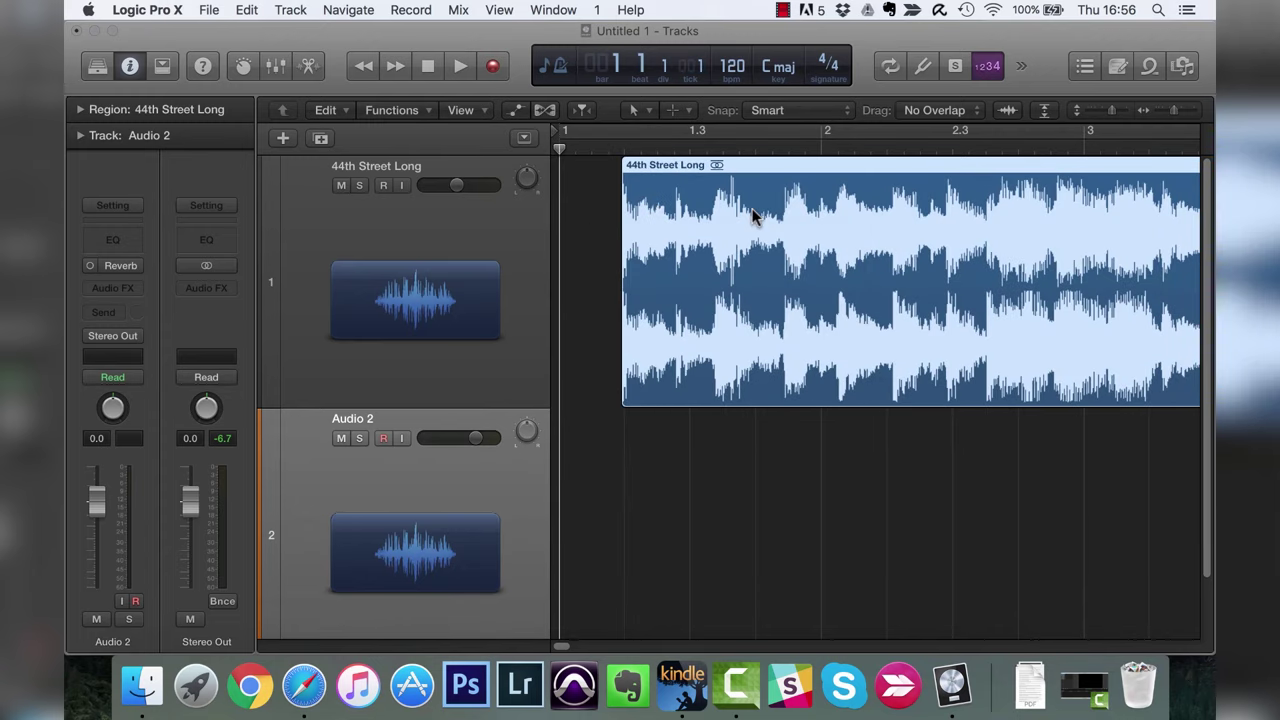